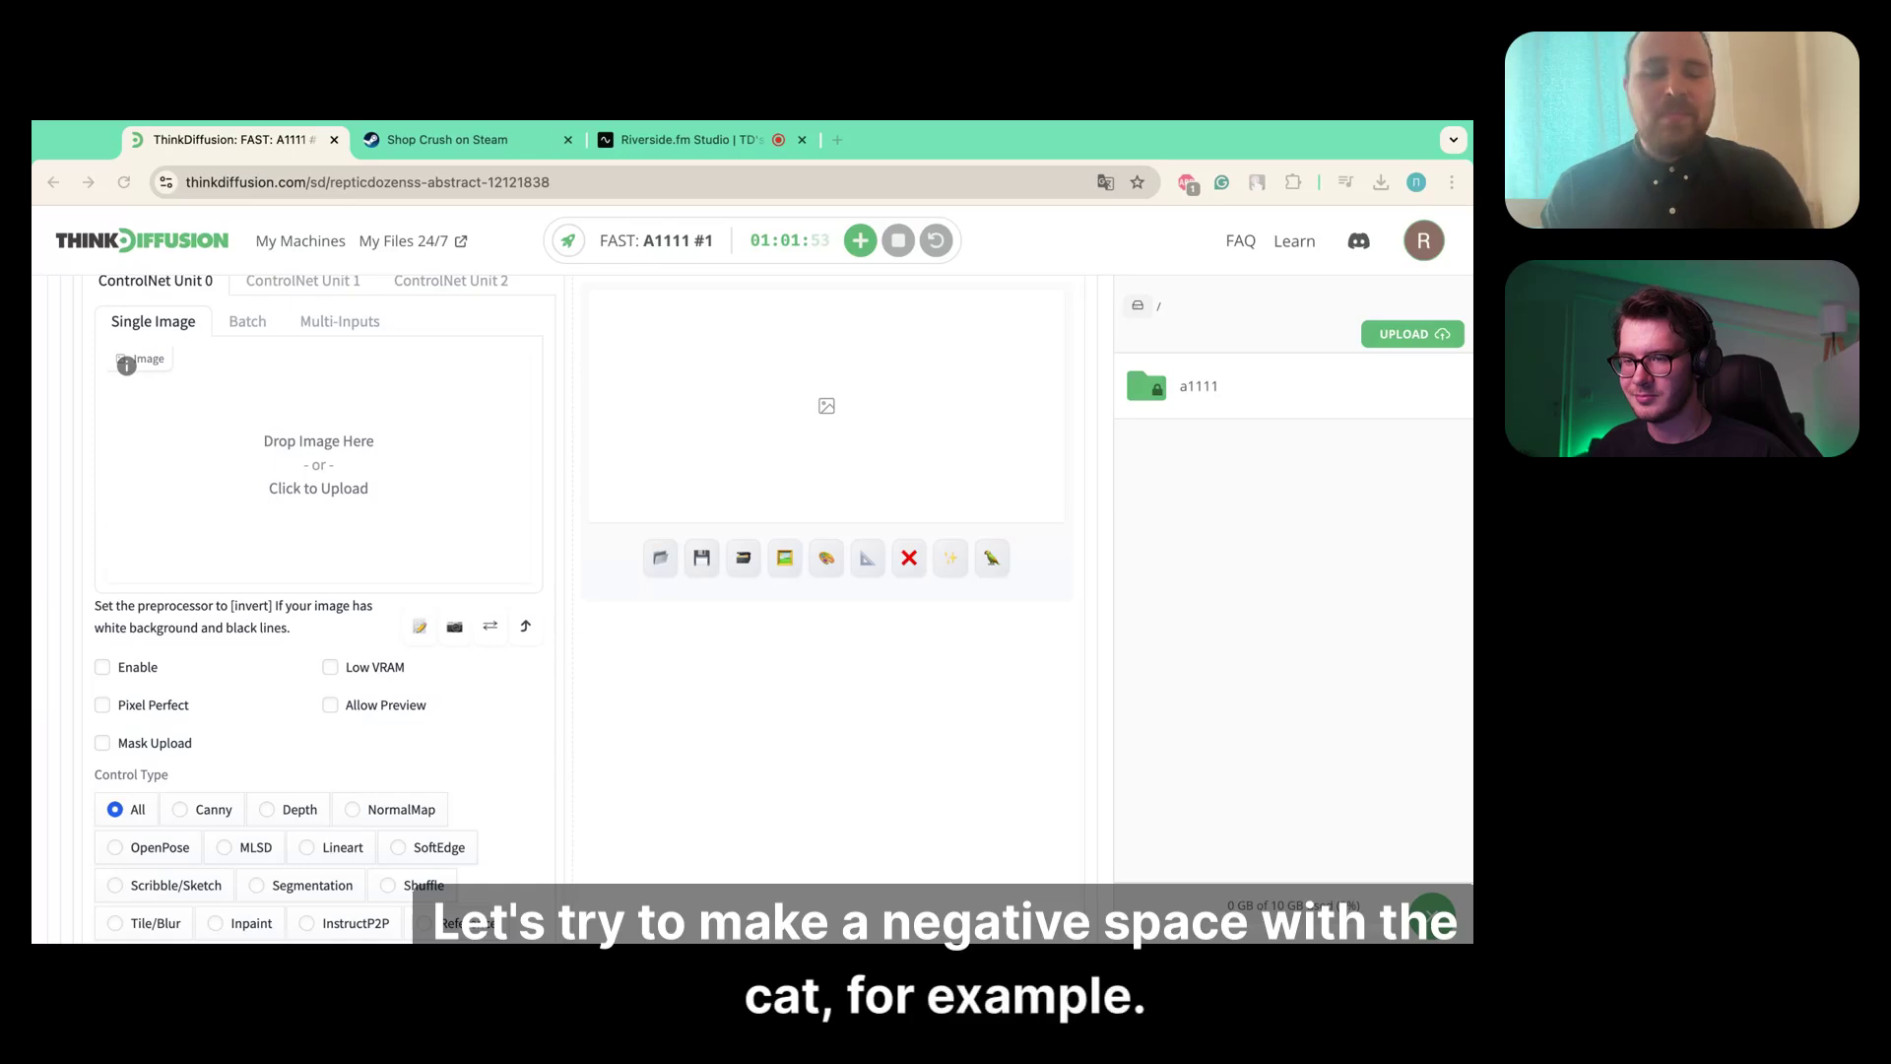
- Check the negative-space portrait on the Shop Crush Steam page, and return to the top of the ThinkDiffusion generation page
scroll(578, 502, up, 7)
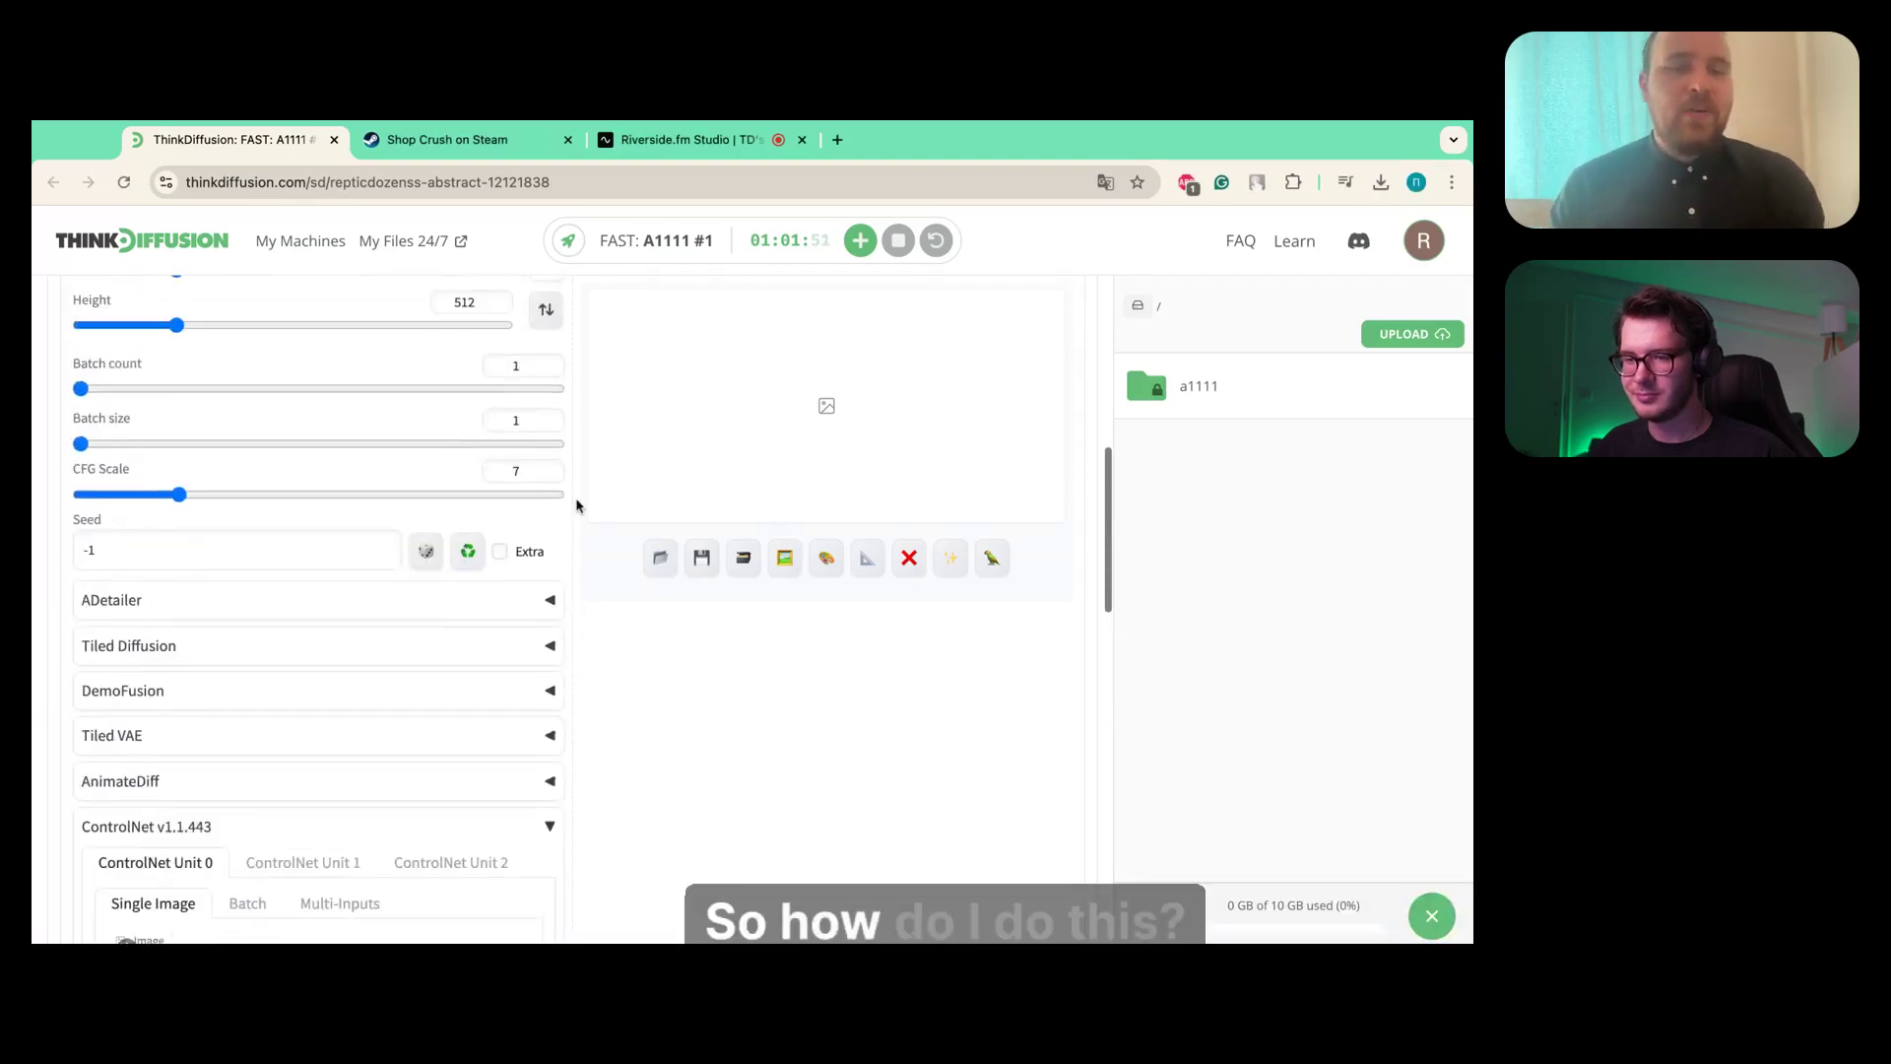
scroll(578, 505, up, 5)
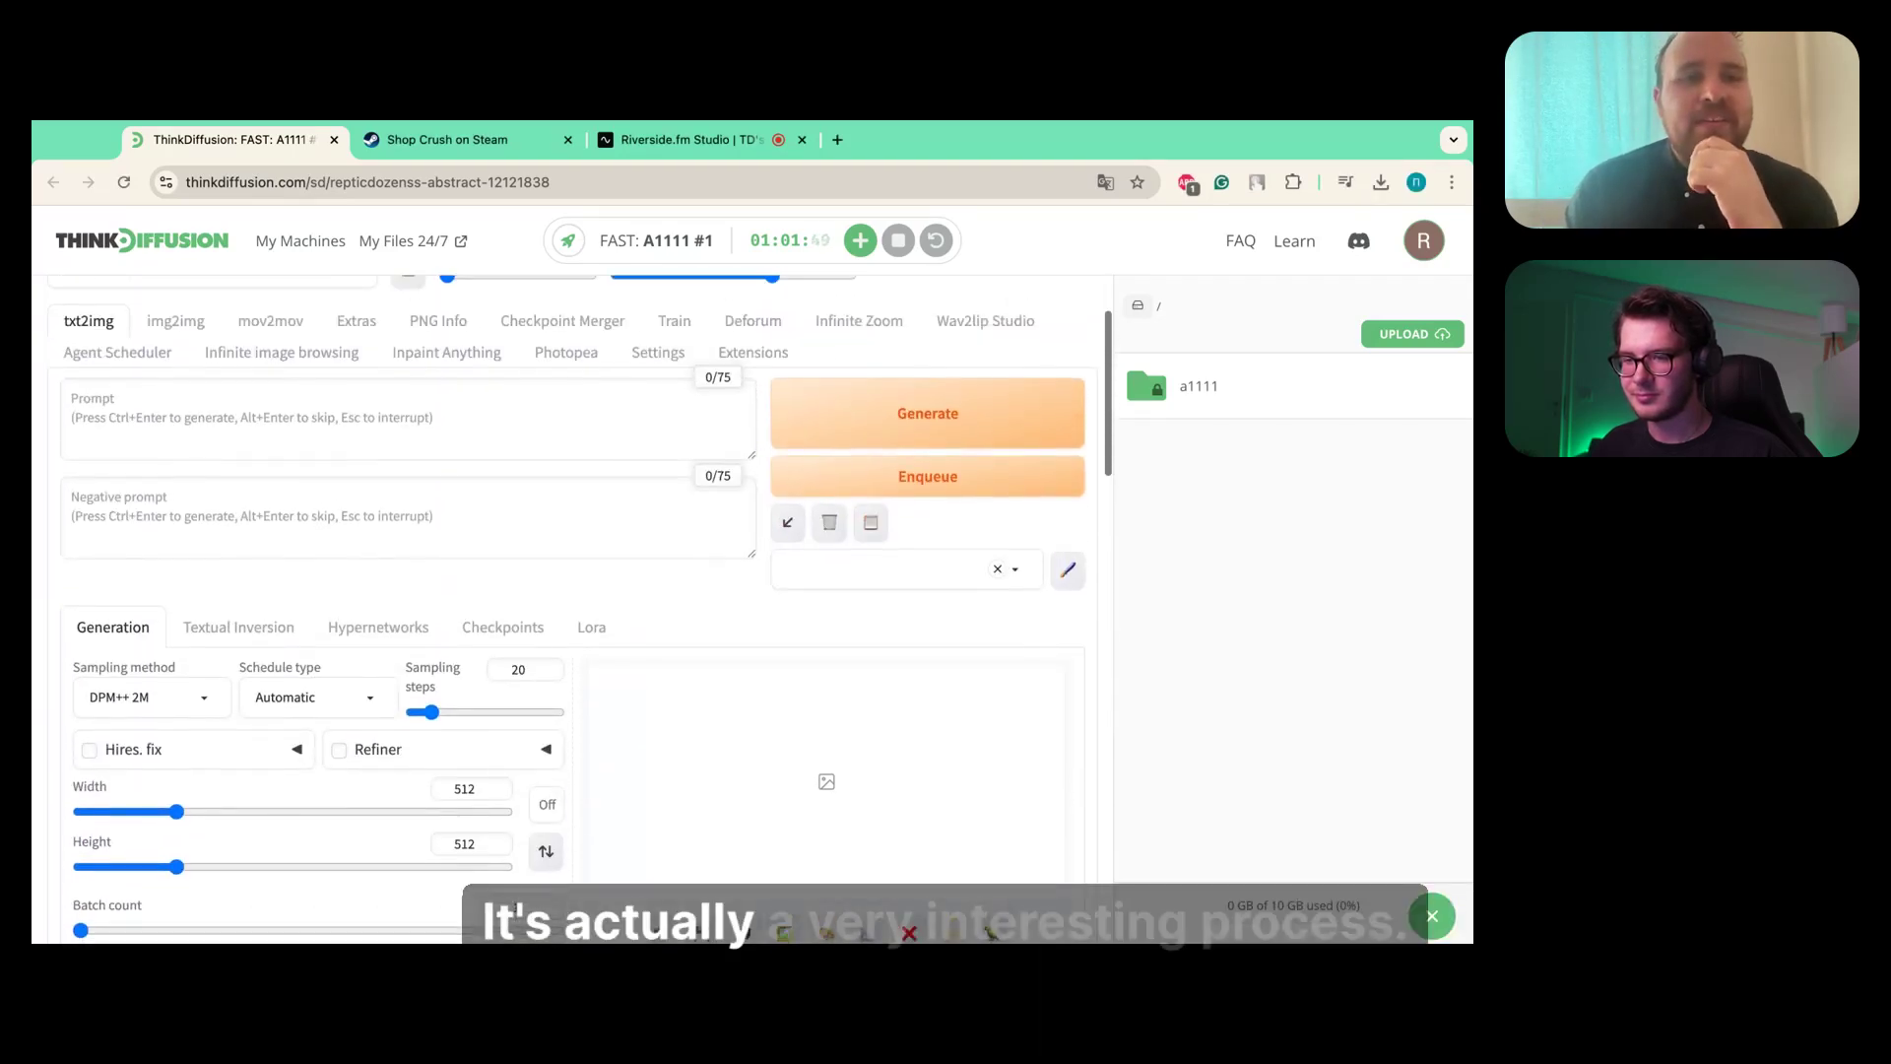
scroll(399, 437, up, 2)
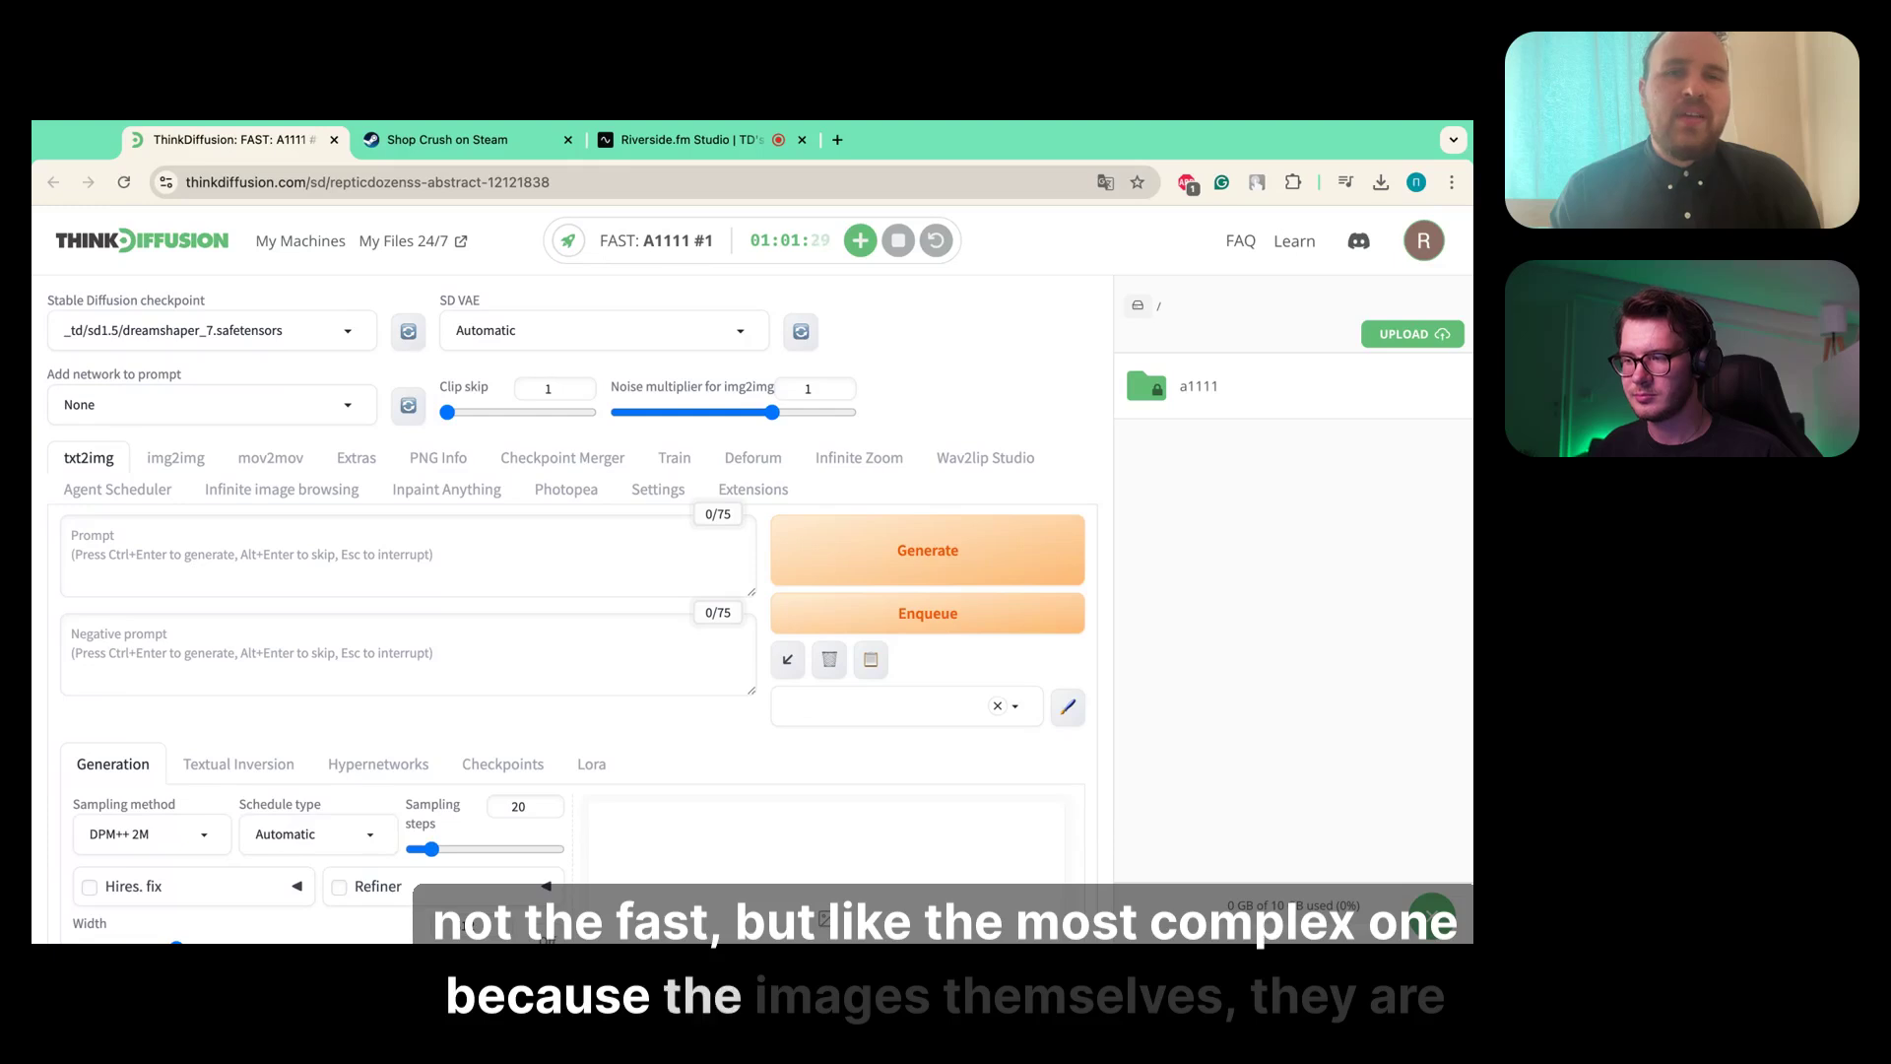
click(453, 139)
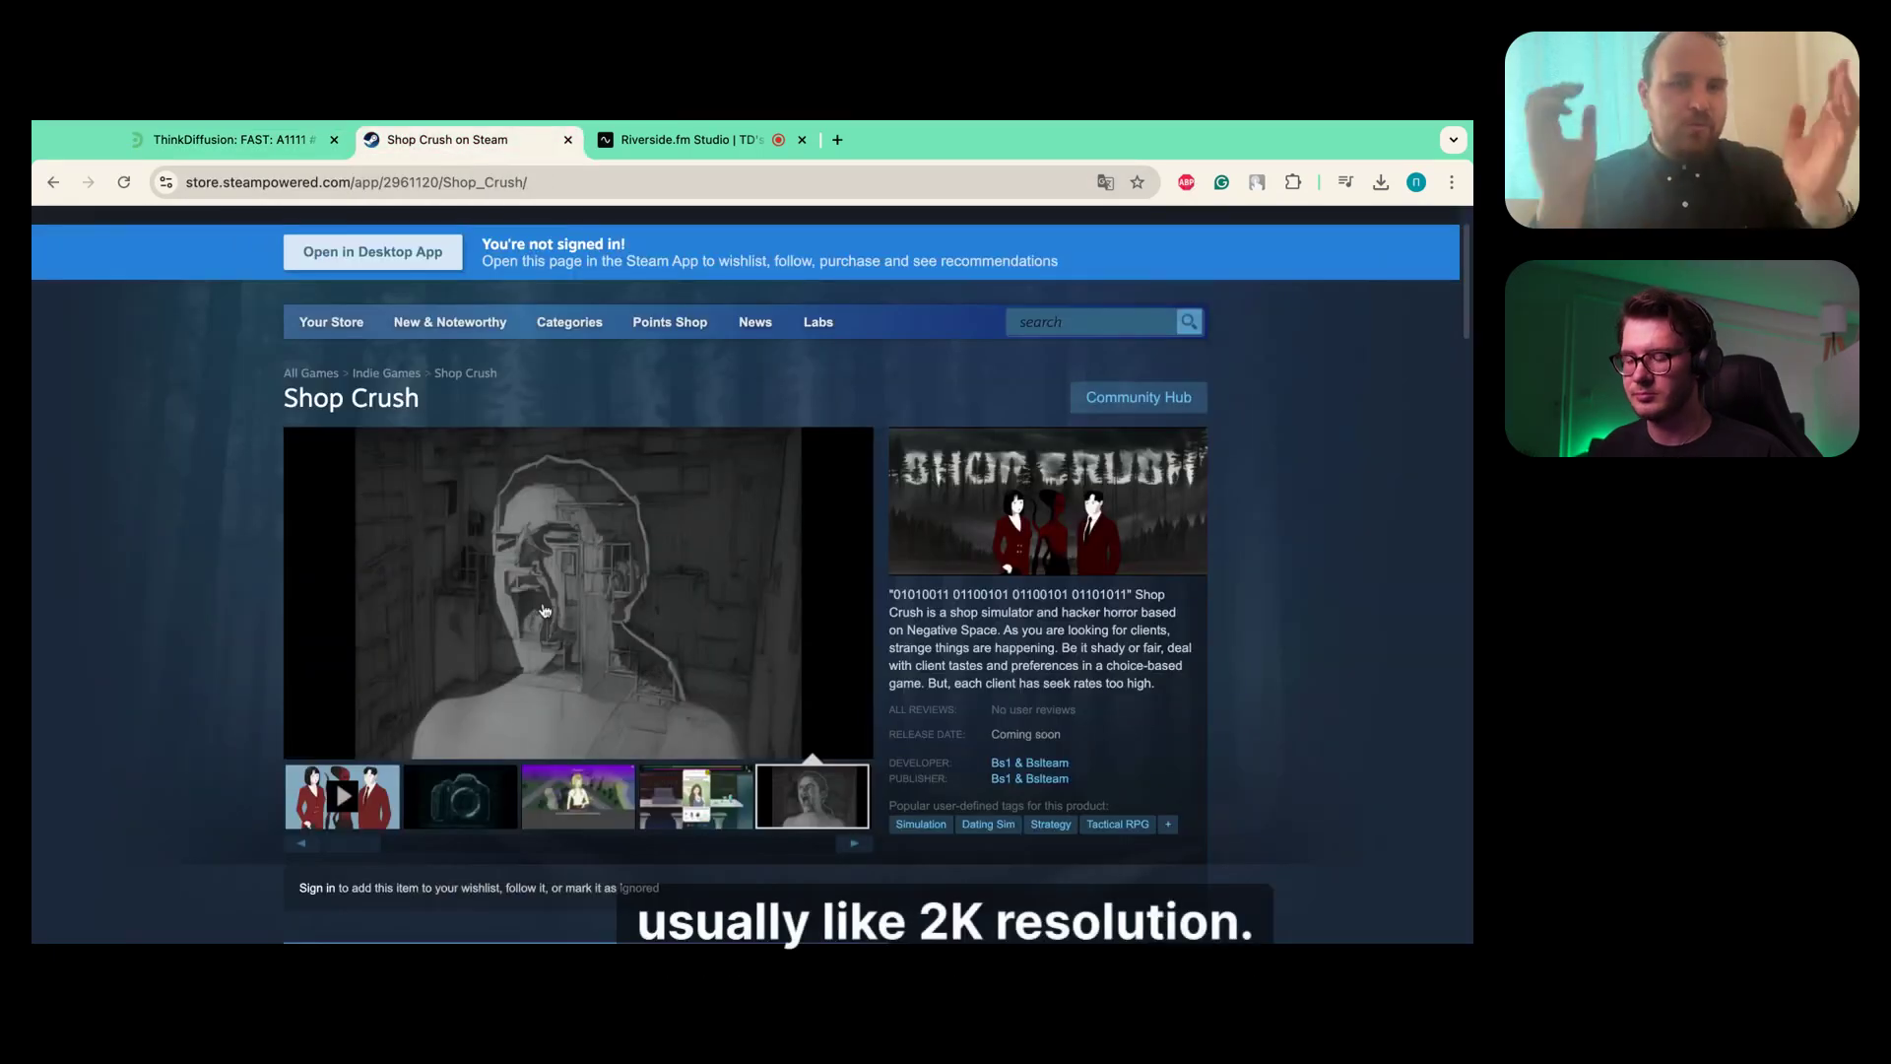
click(231, 139)
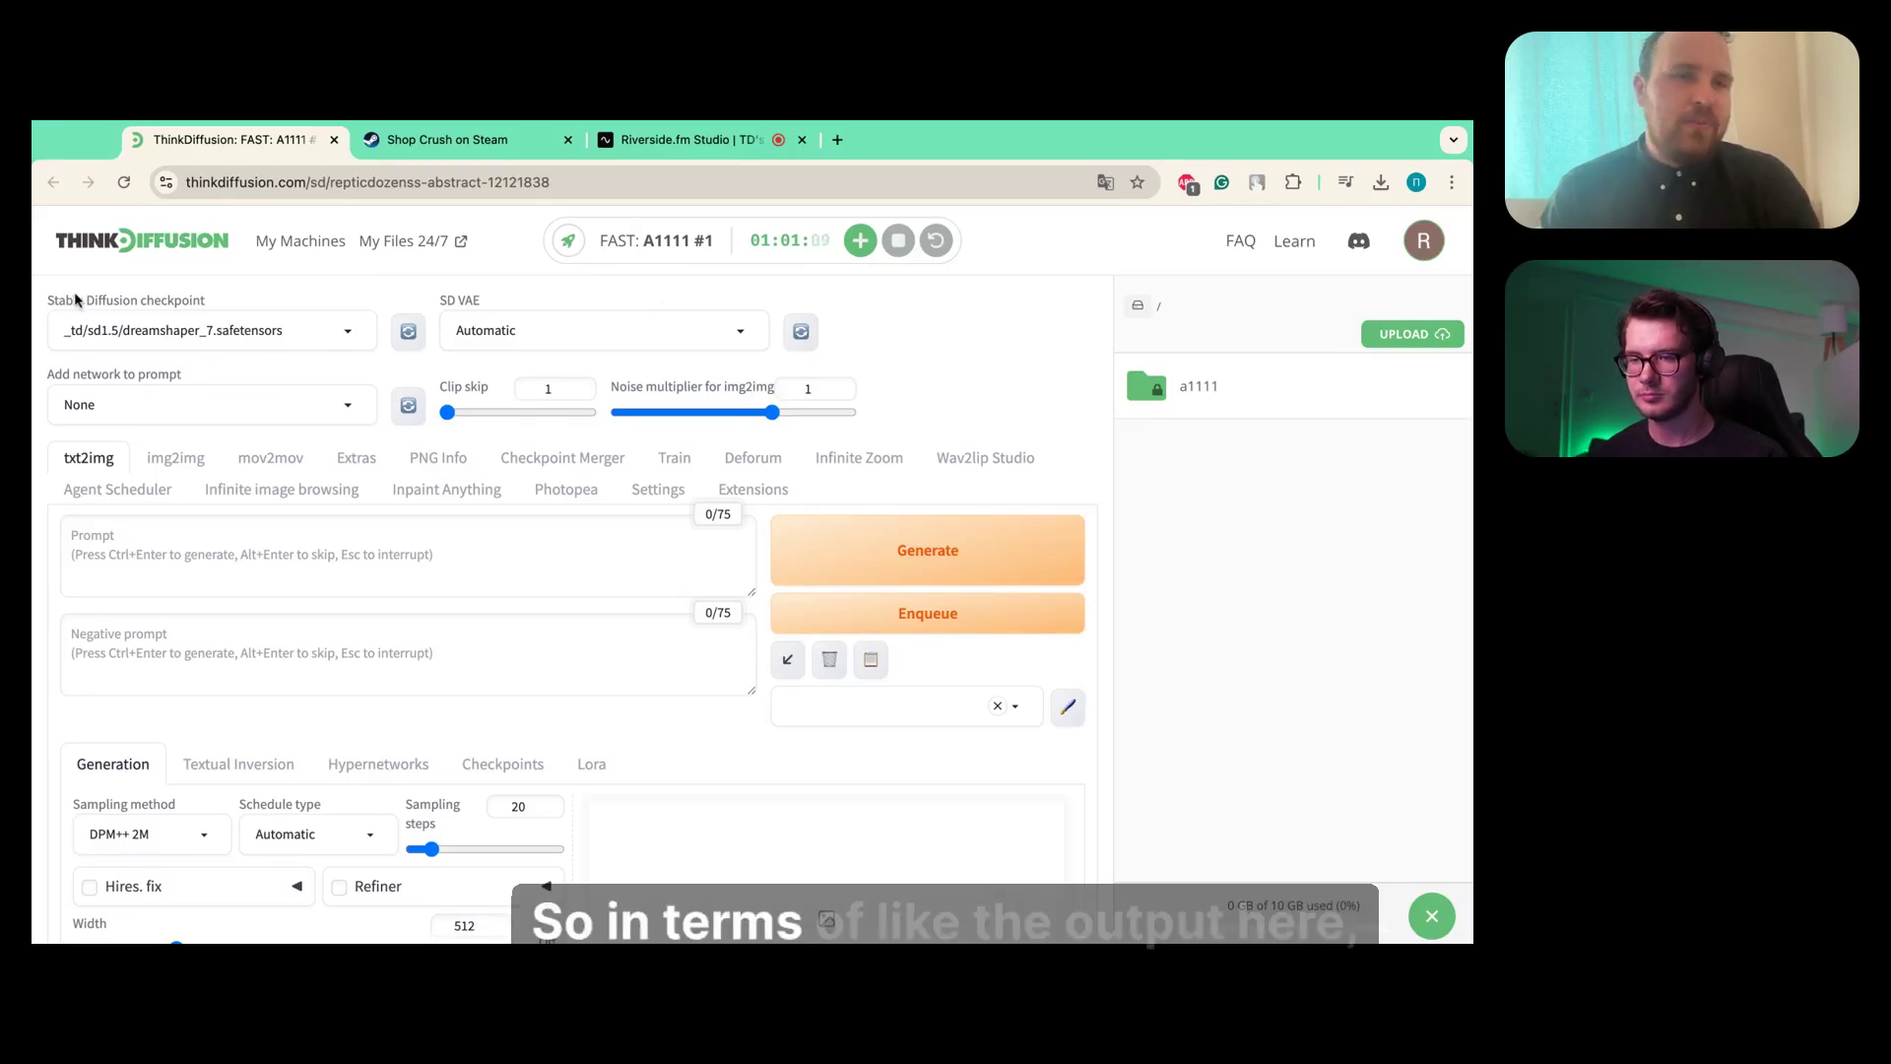
- Choose _td/sd1.5/dreamshaper_7.safetensors as the Stable Diffusion checkpoint
click(186, 333)
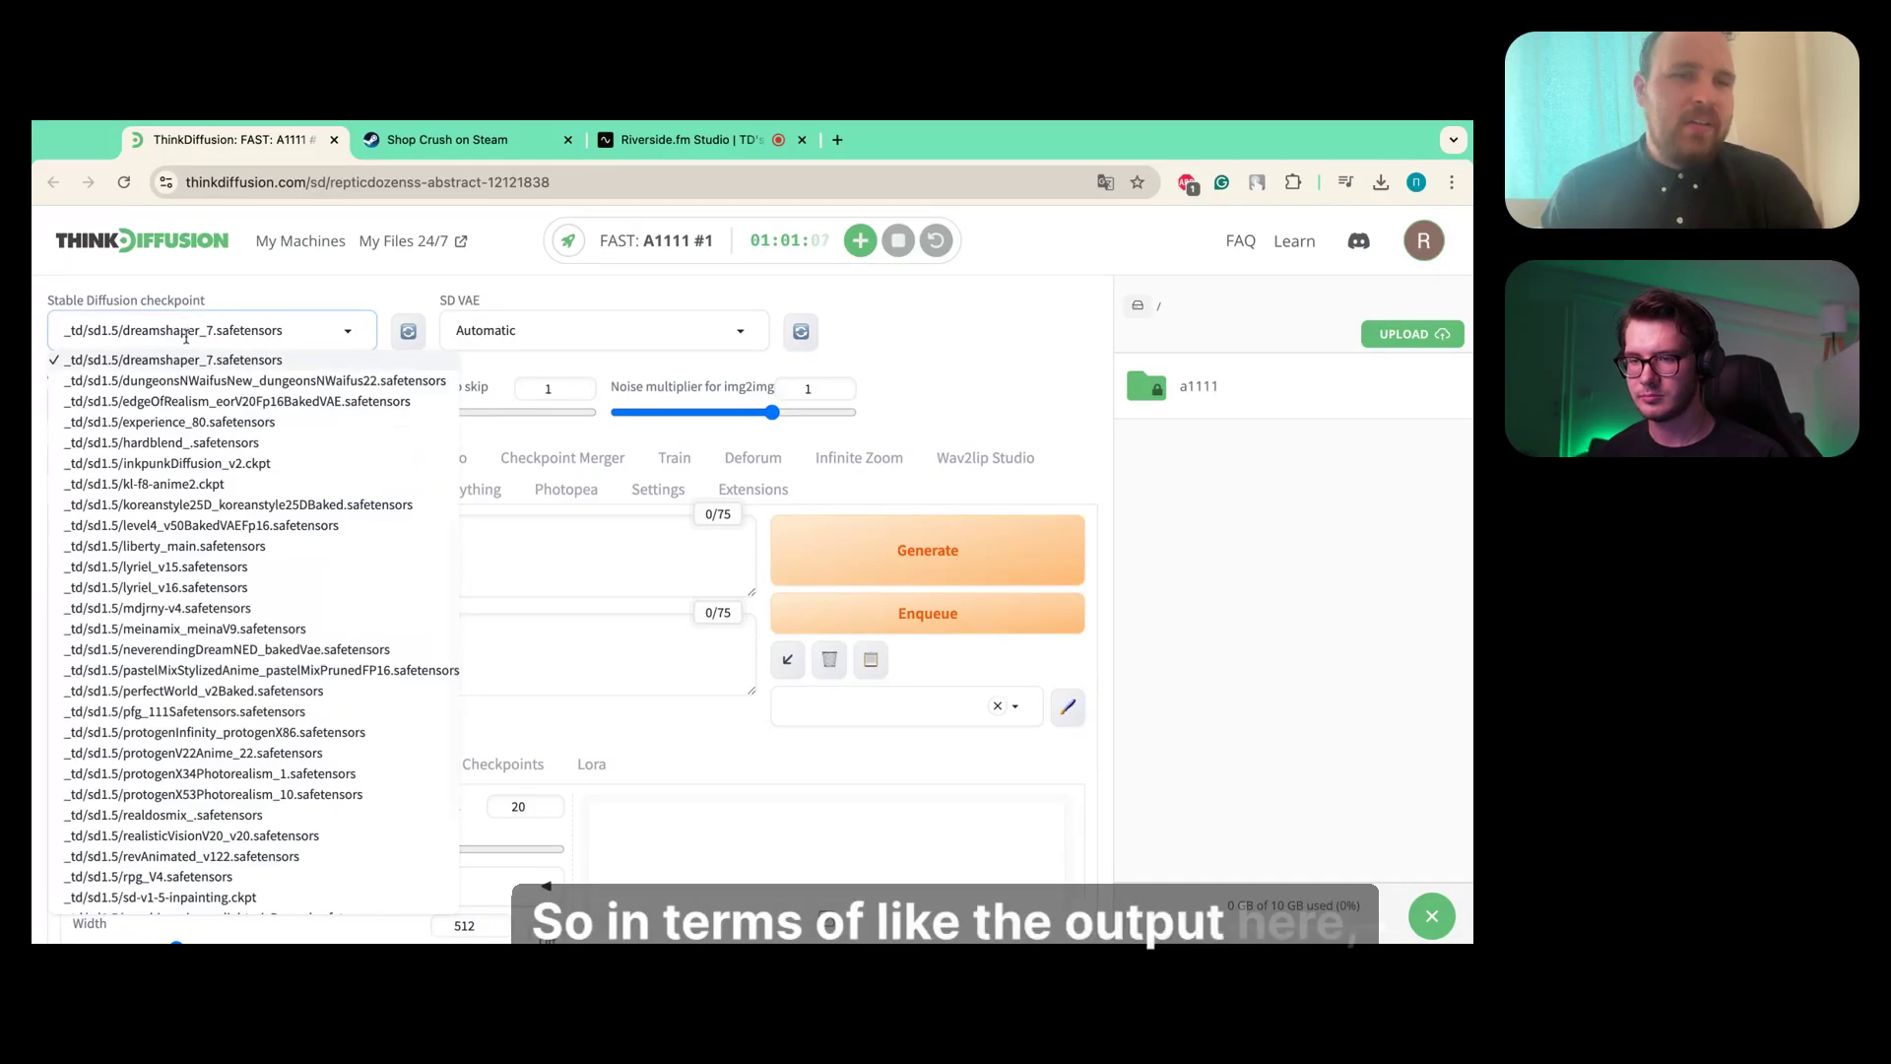
scroll(211, 422, up, 1)
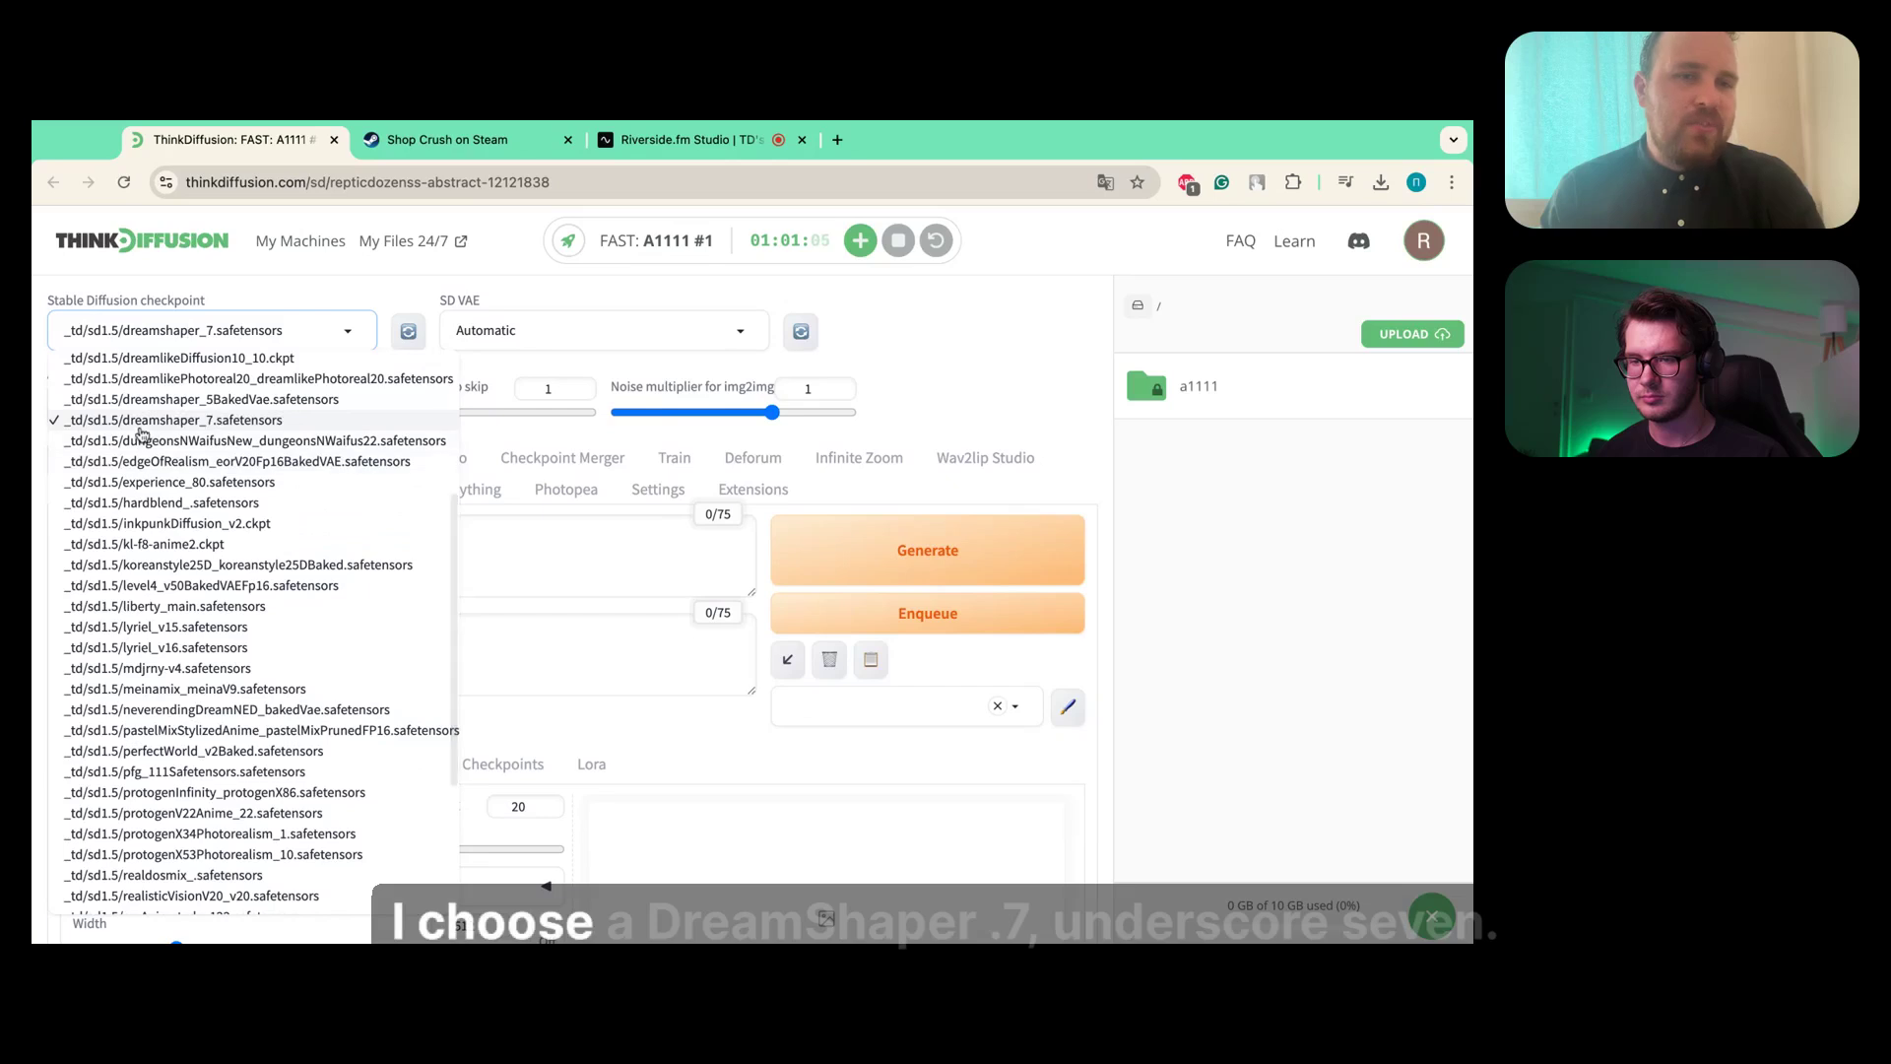
click(243, 430)
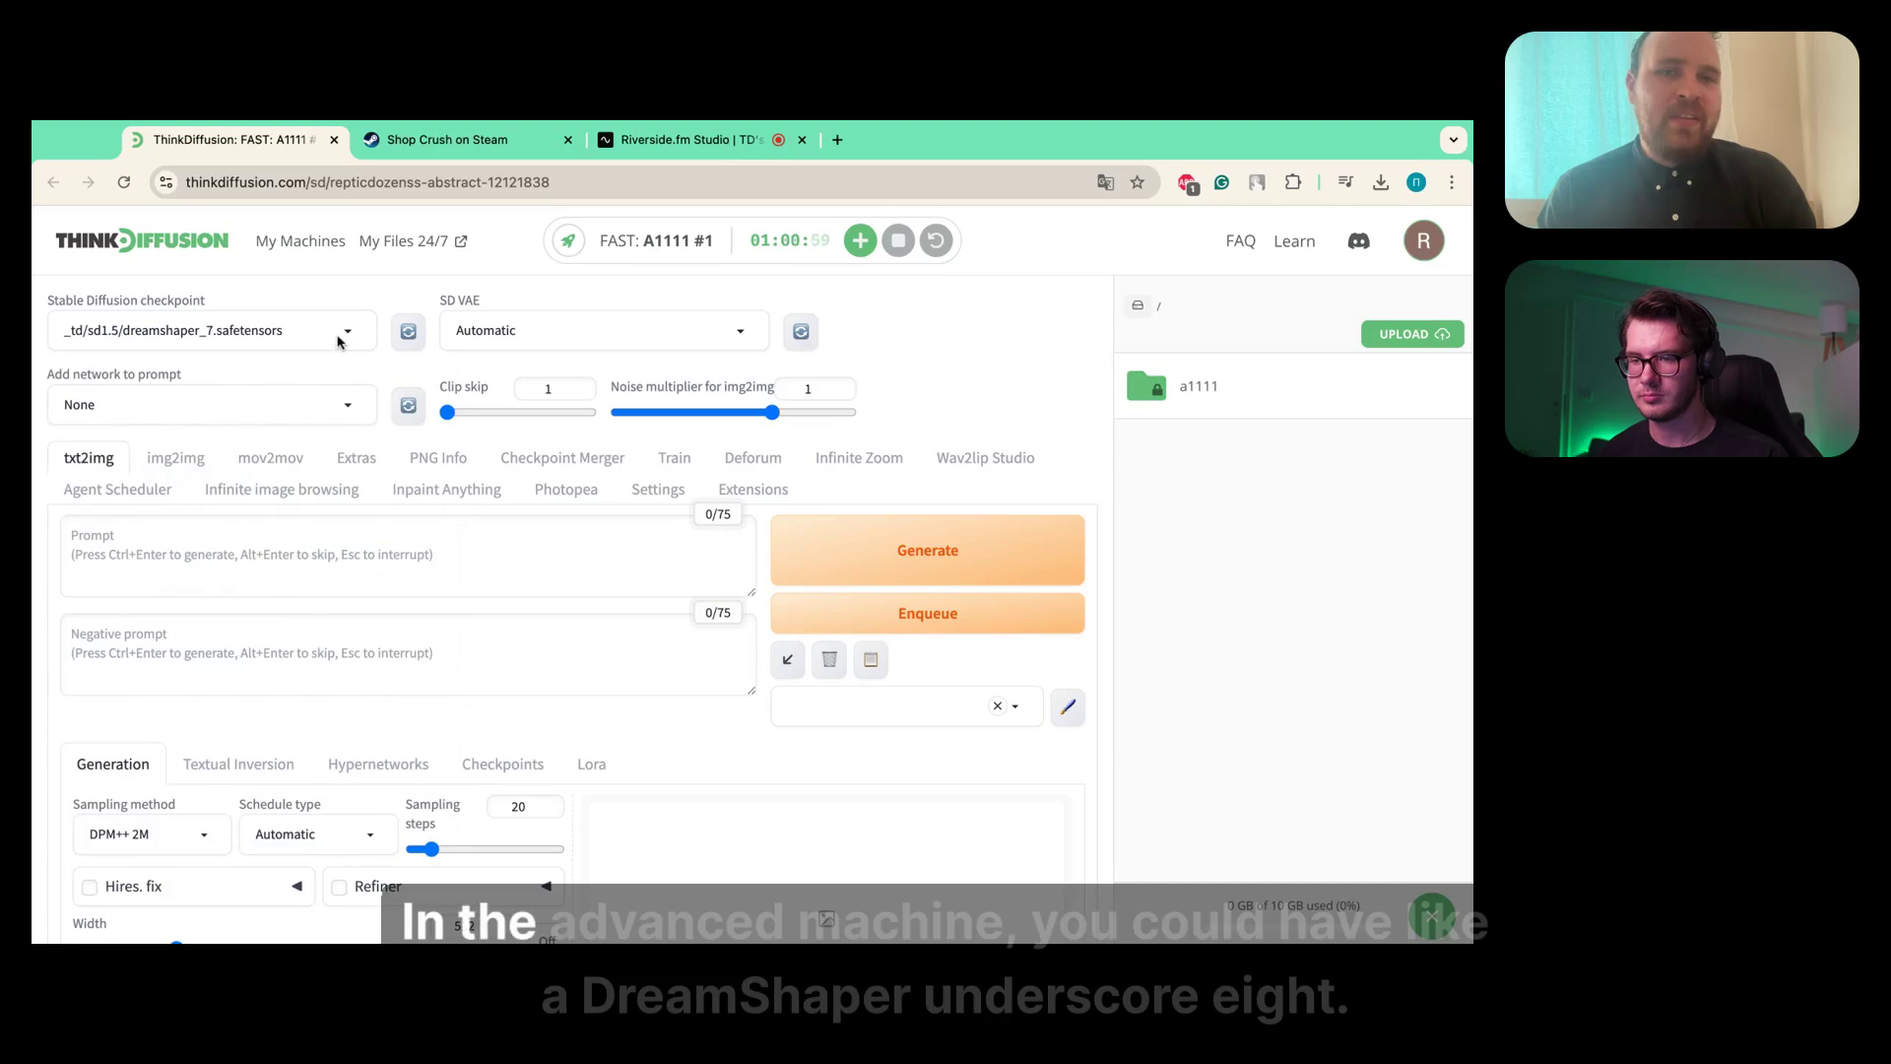
double_click(605, 243)
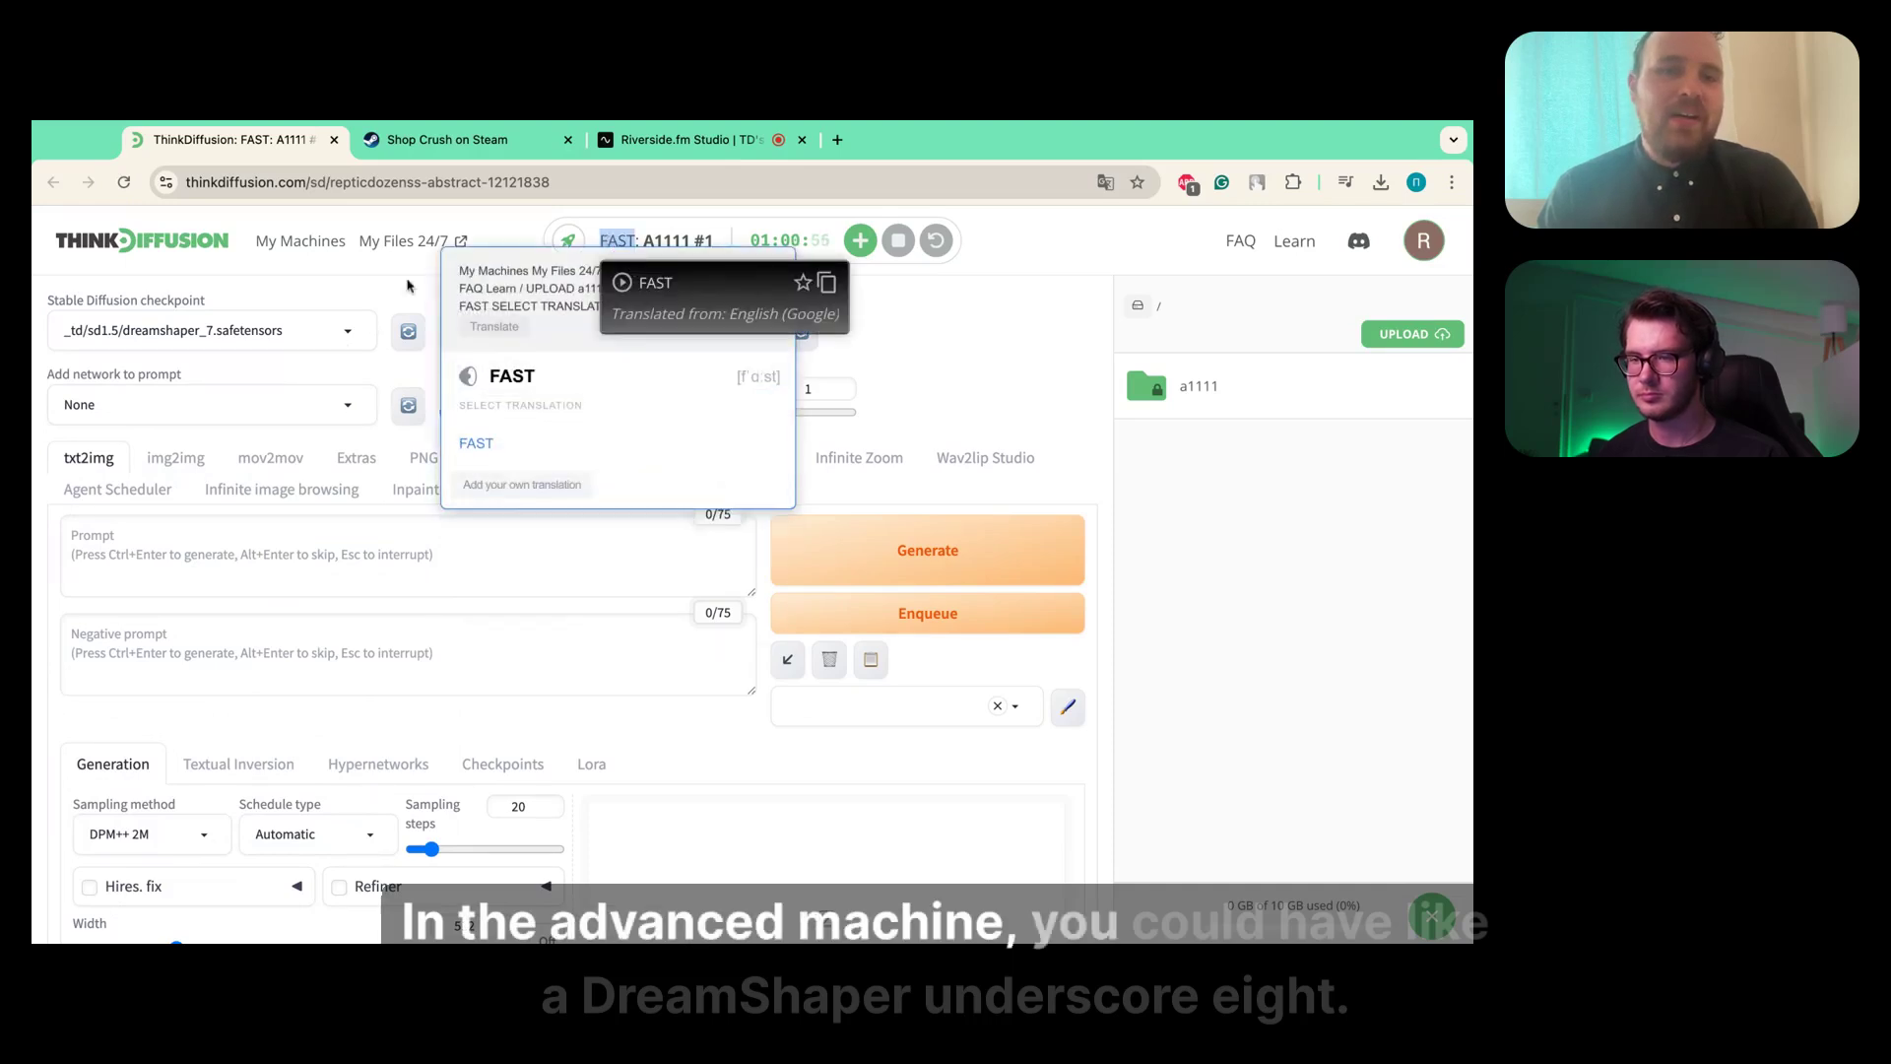
click(490, 246)
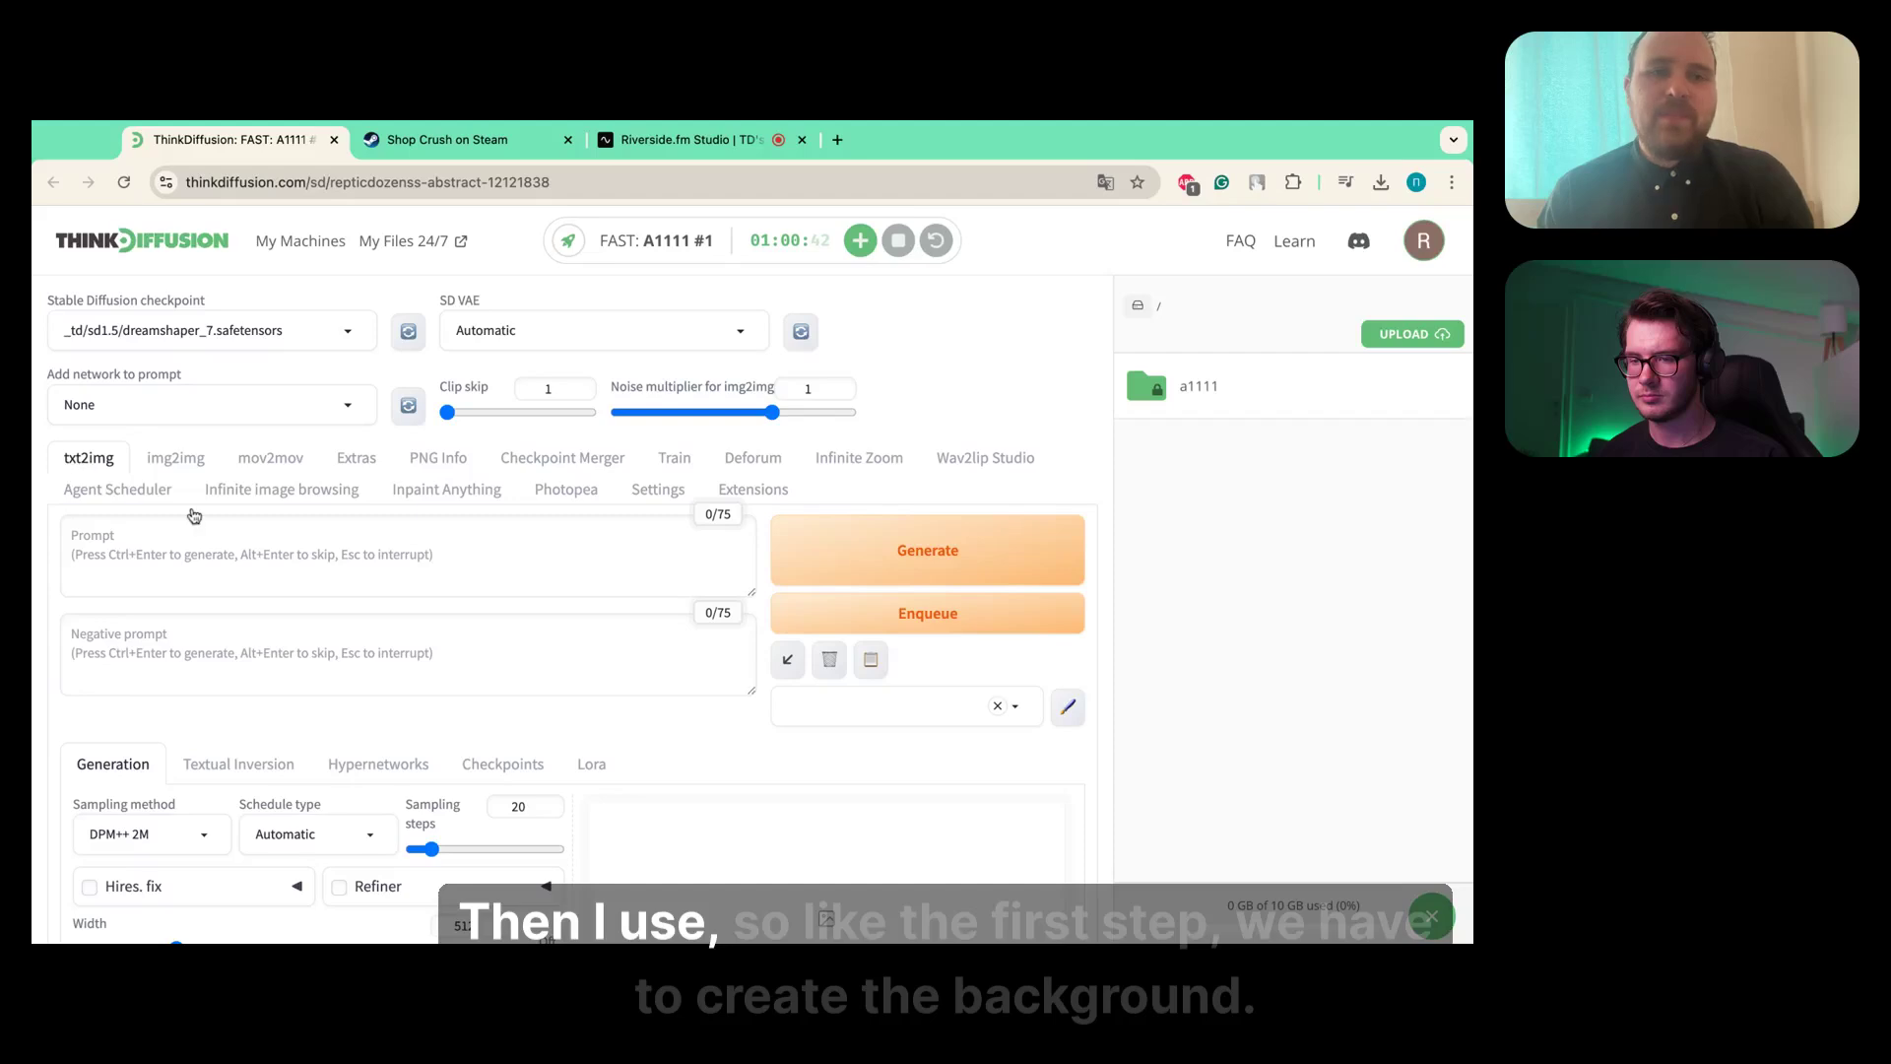
- On the Shop Crush Steam page, view the enlarged screaming-man portrait and the forest camera screenshot as negative-space references
click(468, 142)
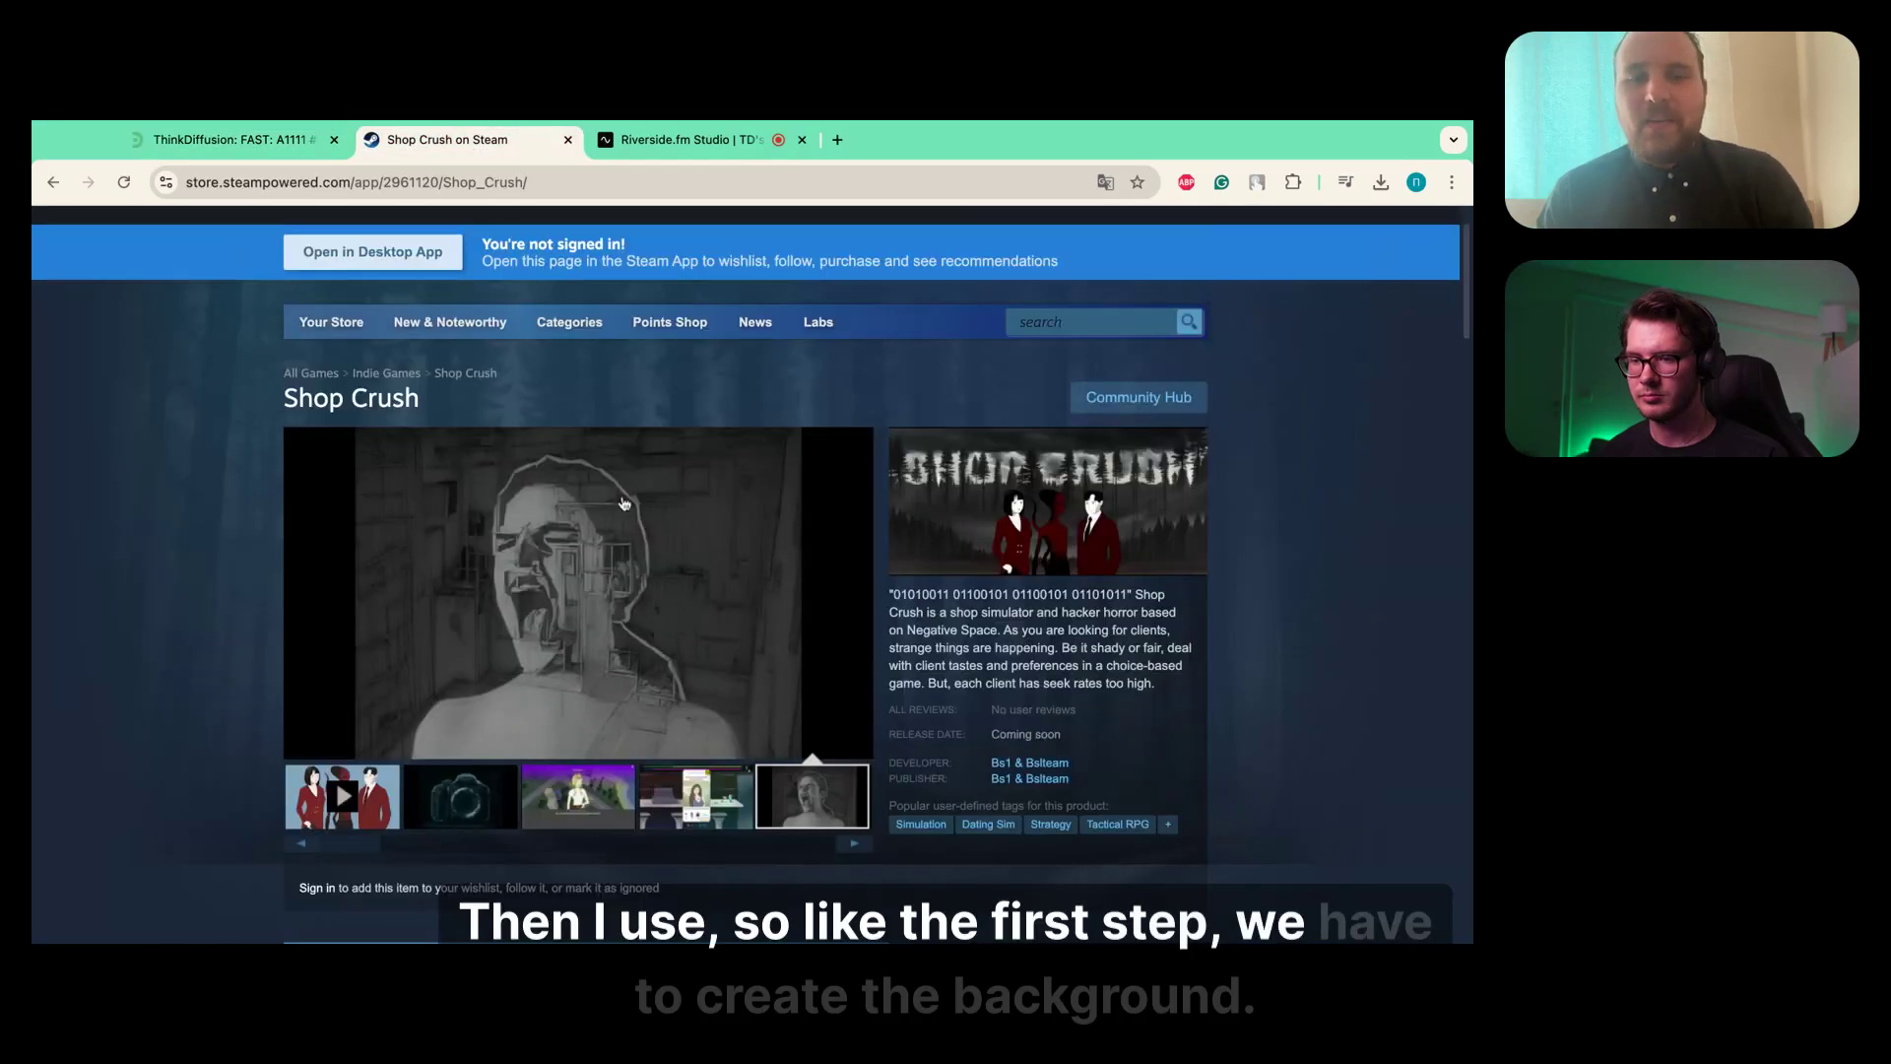
click(626, 645)
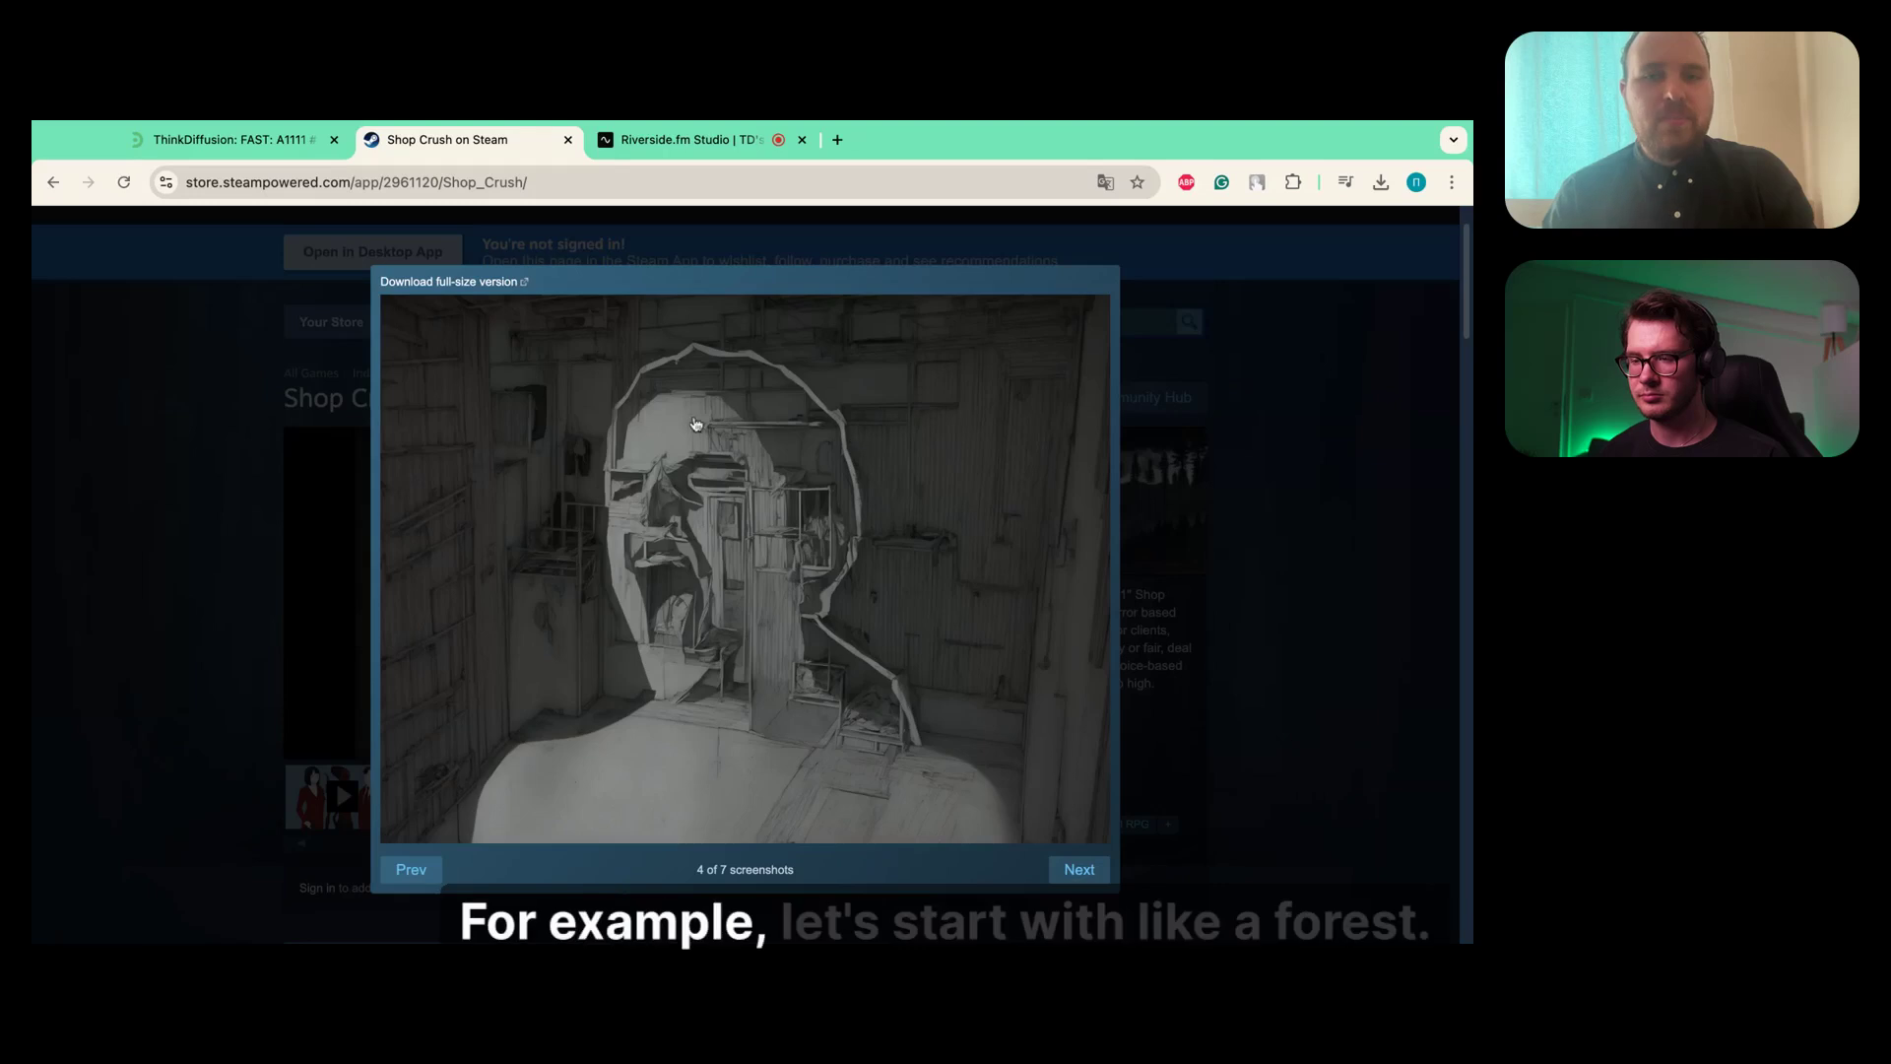
click(160, 445)
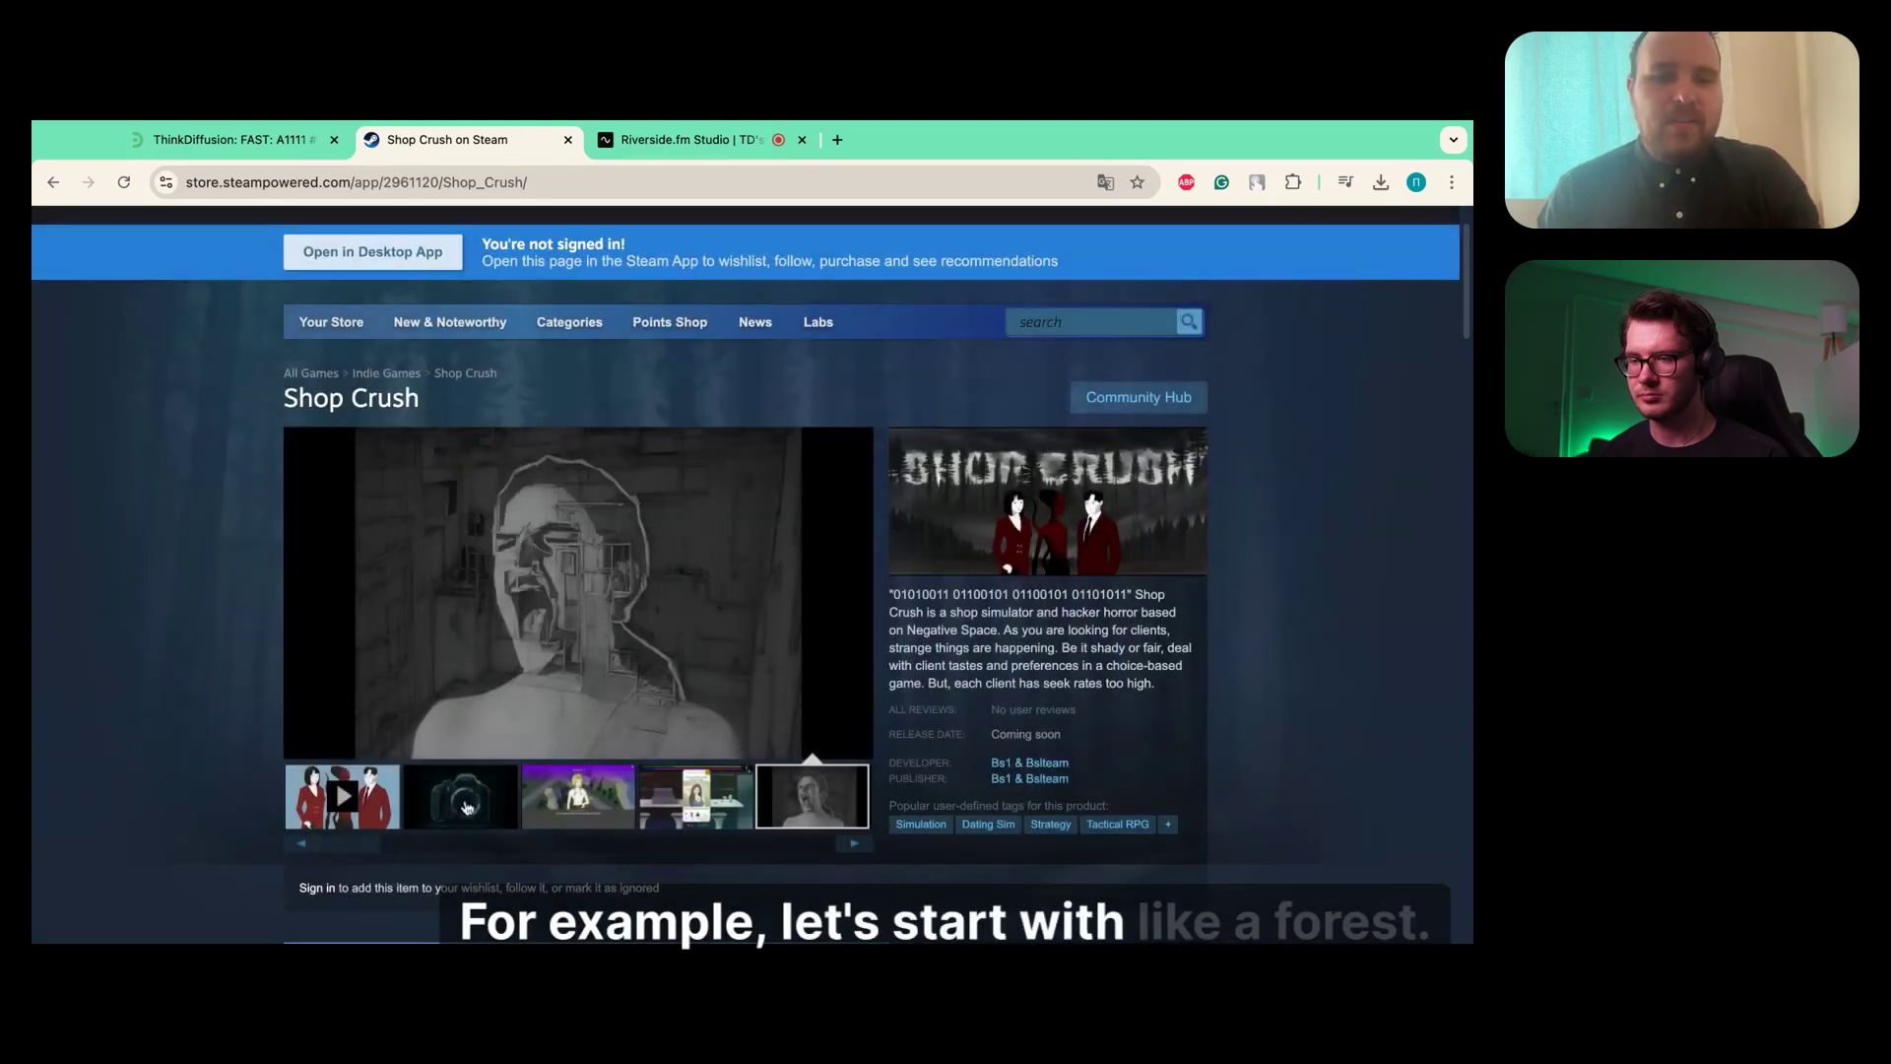
click(453, 808)
click(632, 607)
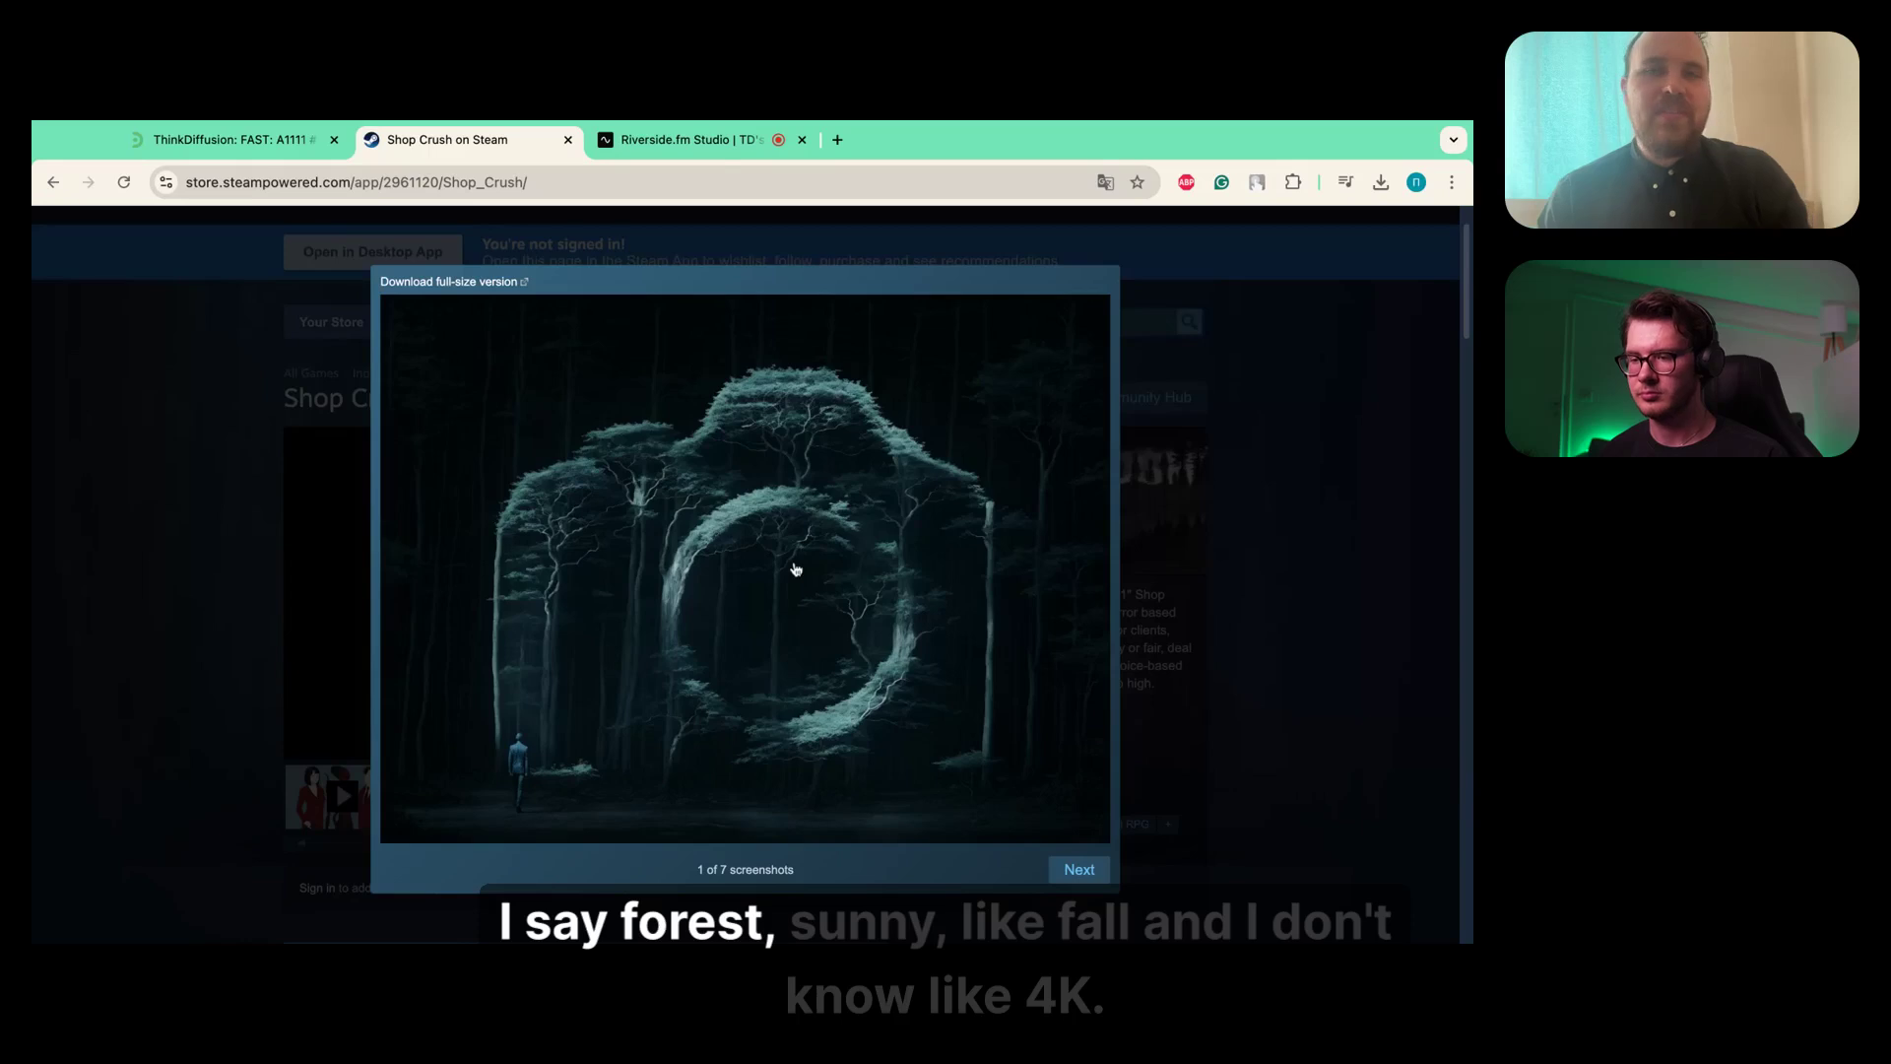
- Back in ThinkDiffusion, enter the txt2img prompt "forest, autumn, sunny, 4k, masterpiece"
click(208, 141)
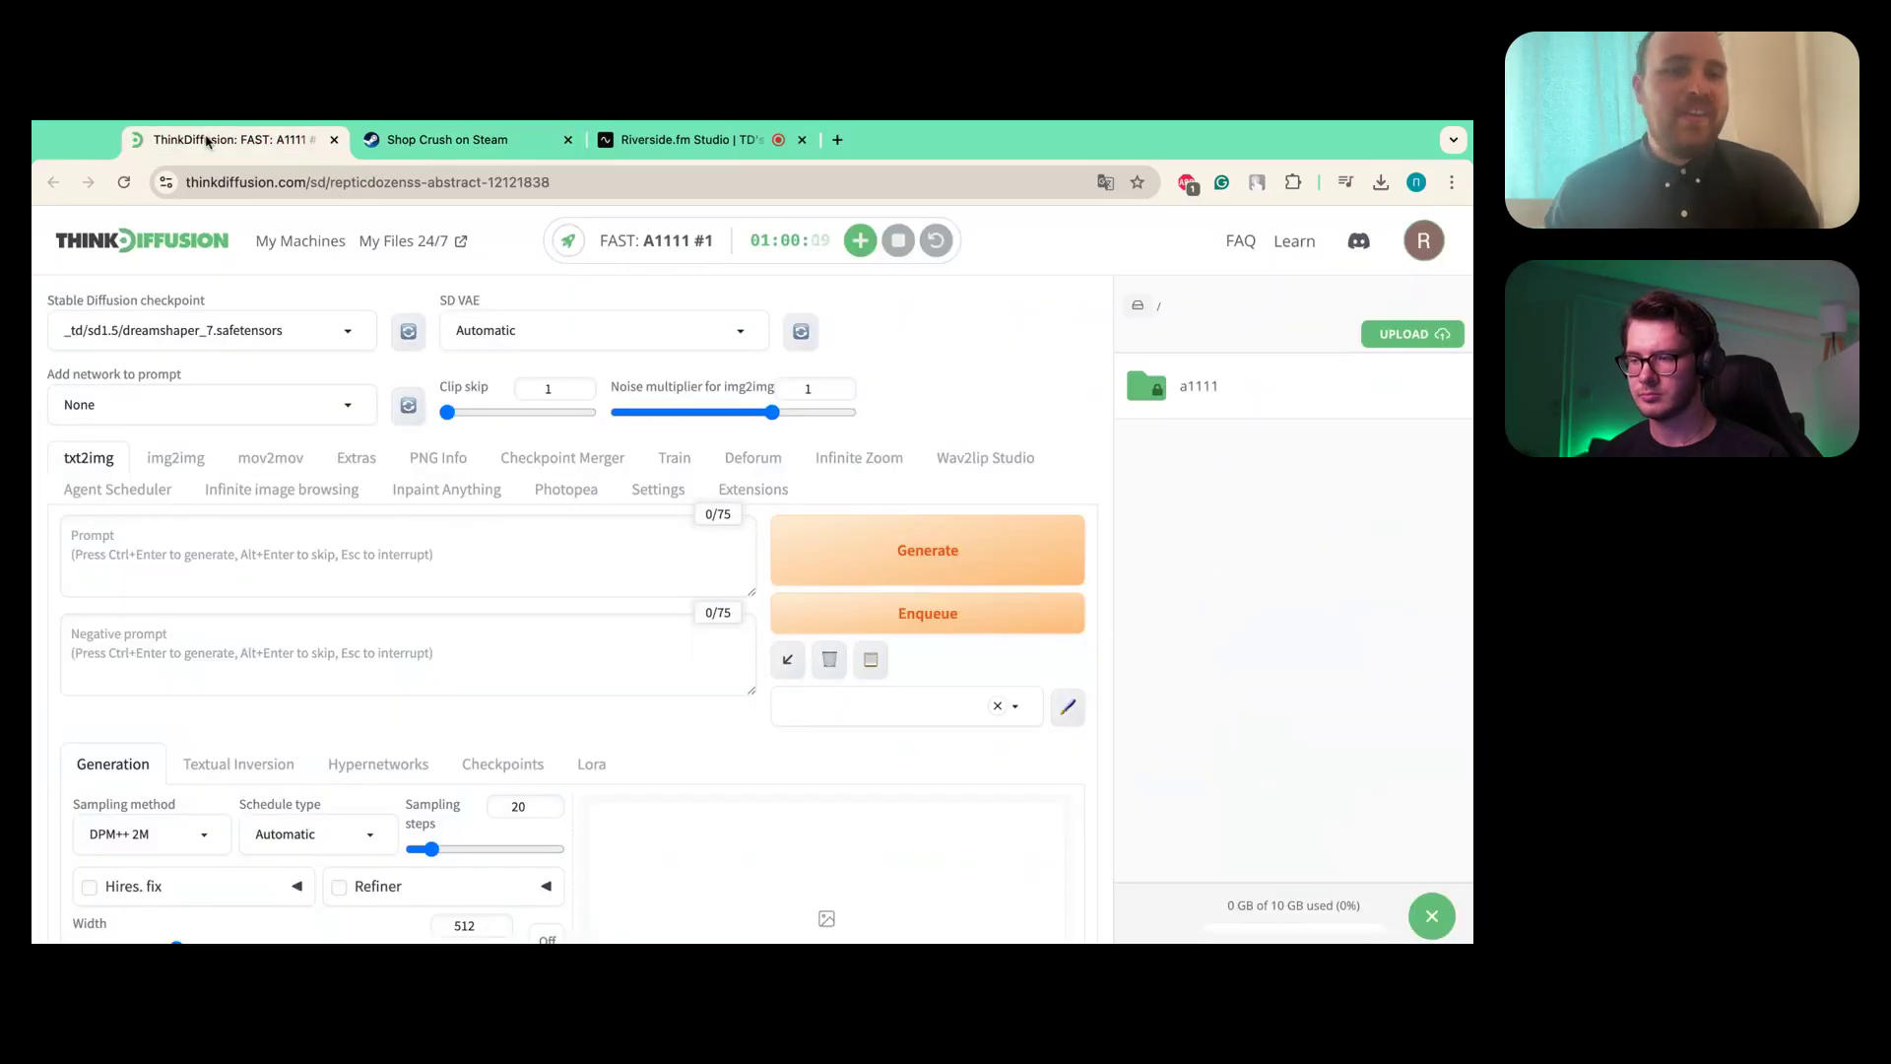
click(281, 551)
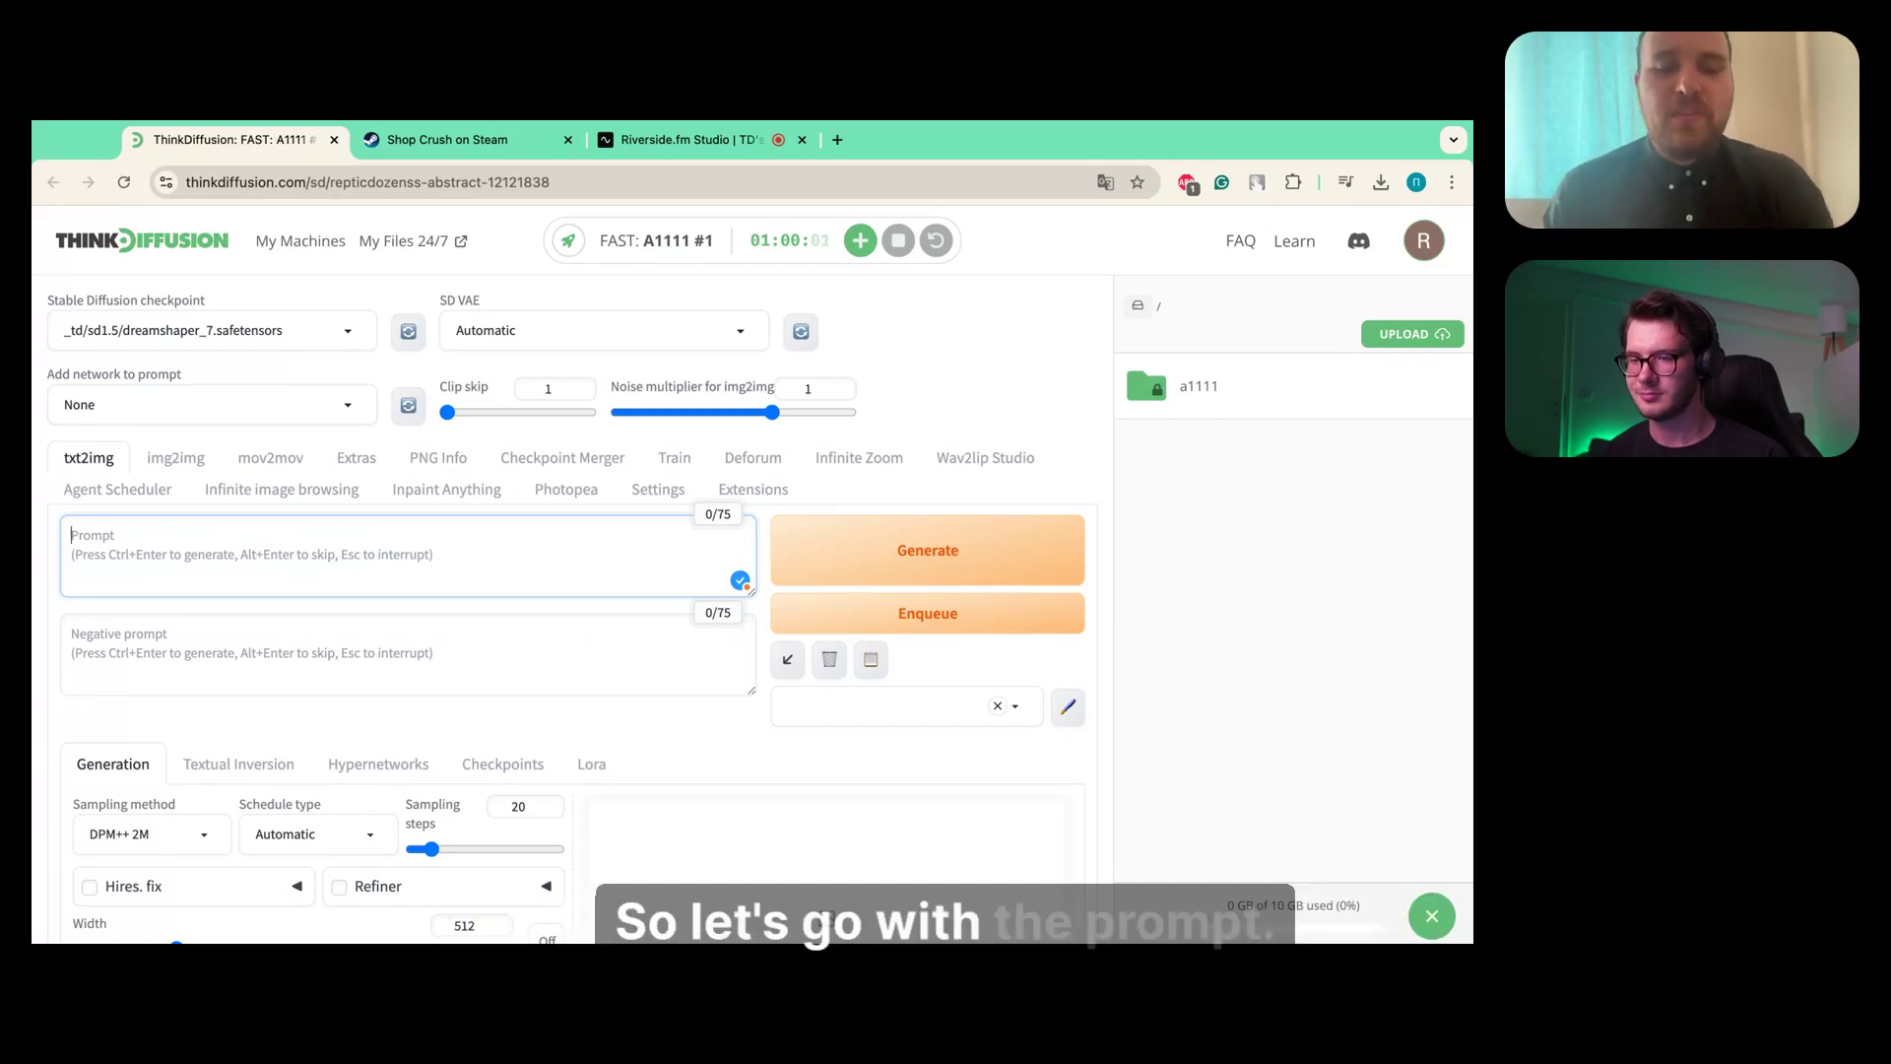
text(f)
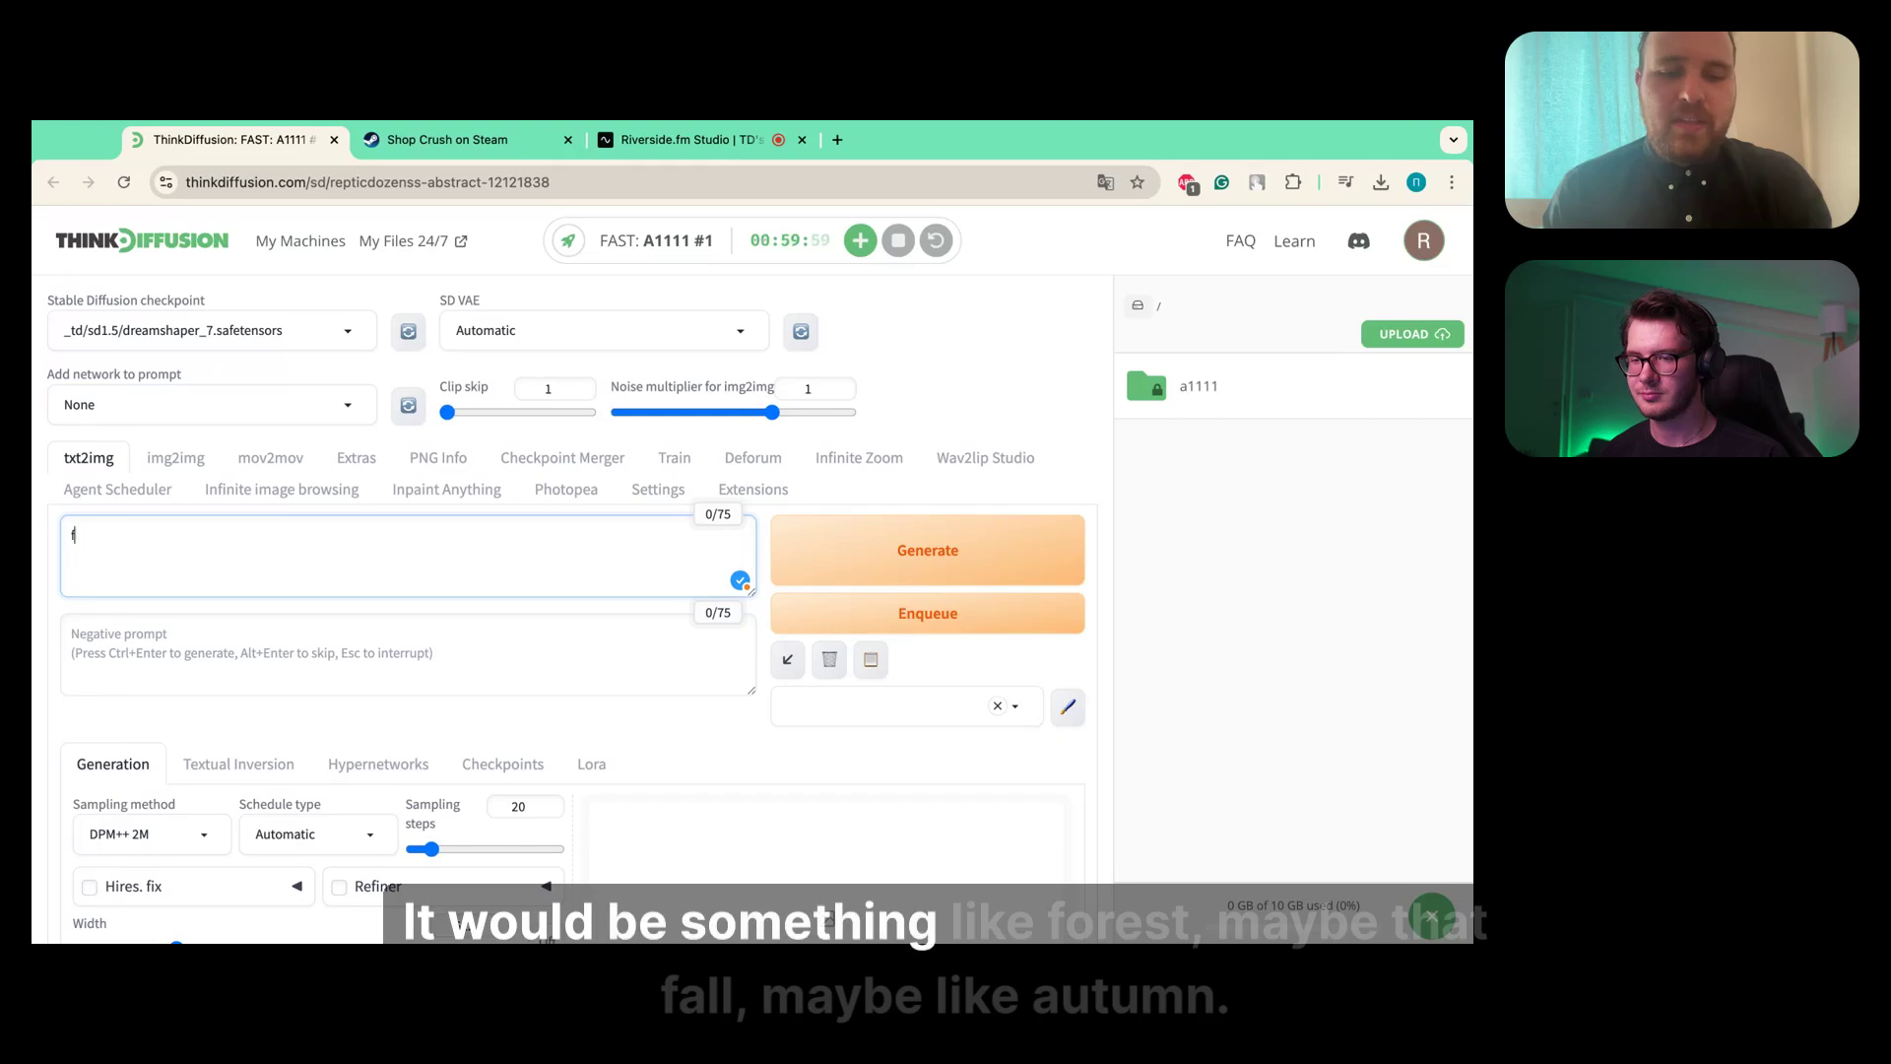
text(orest, )
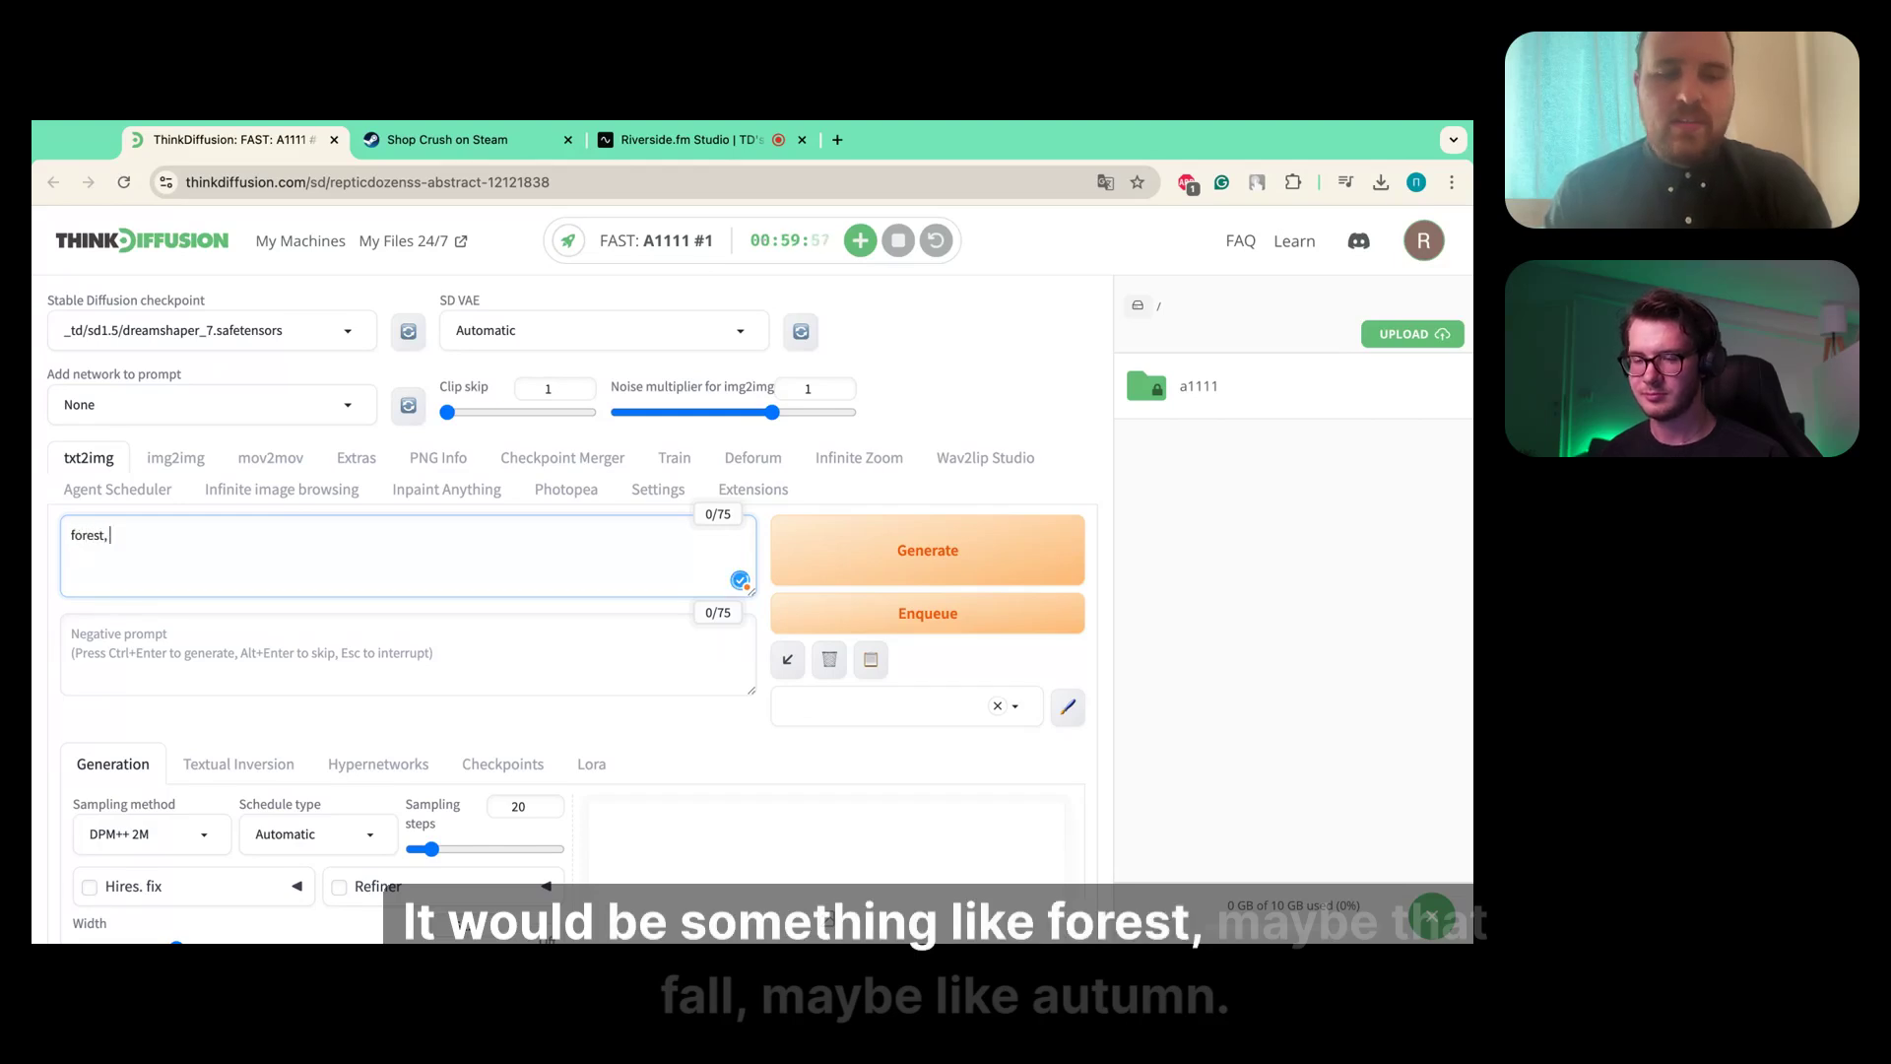
text(autum)
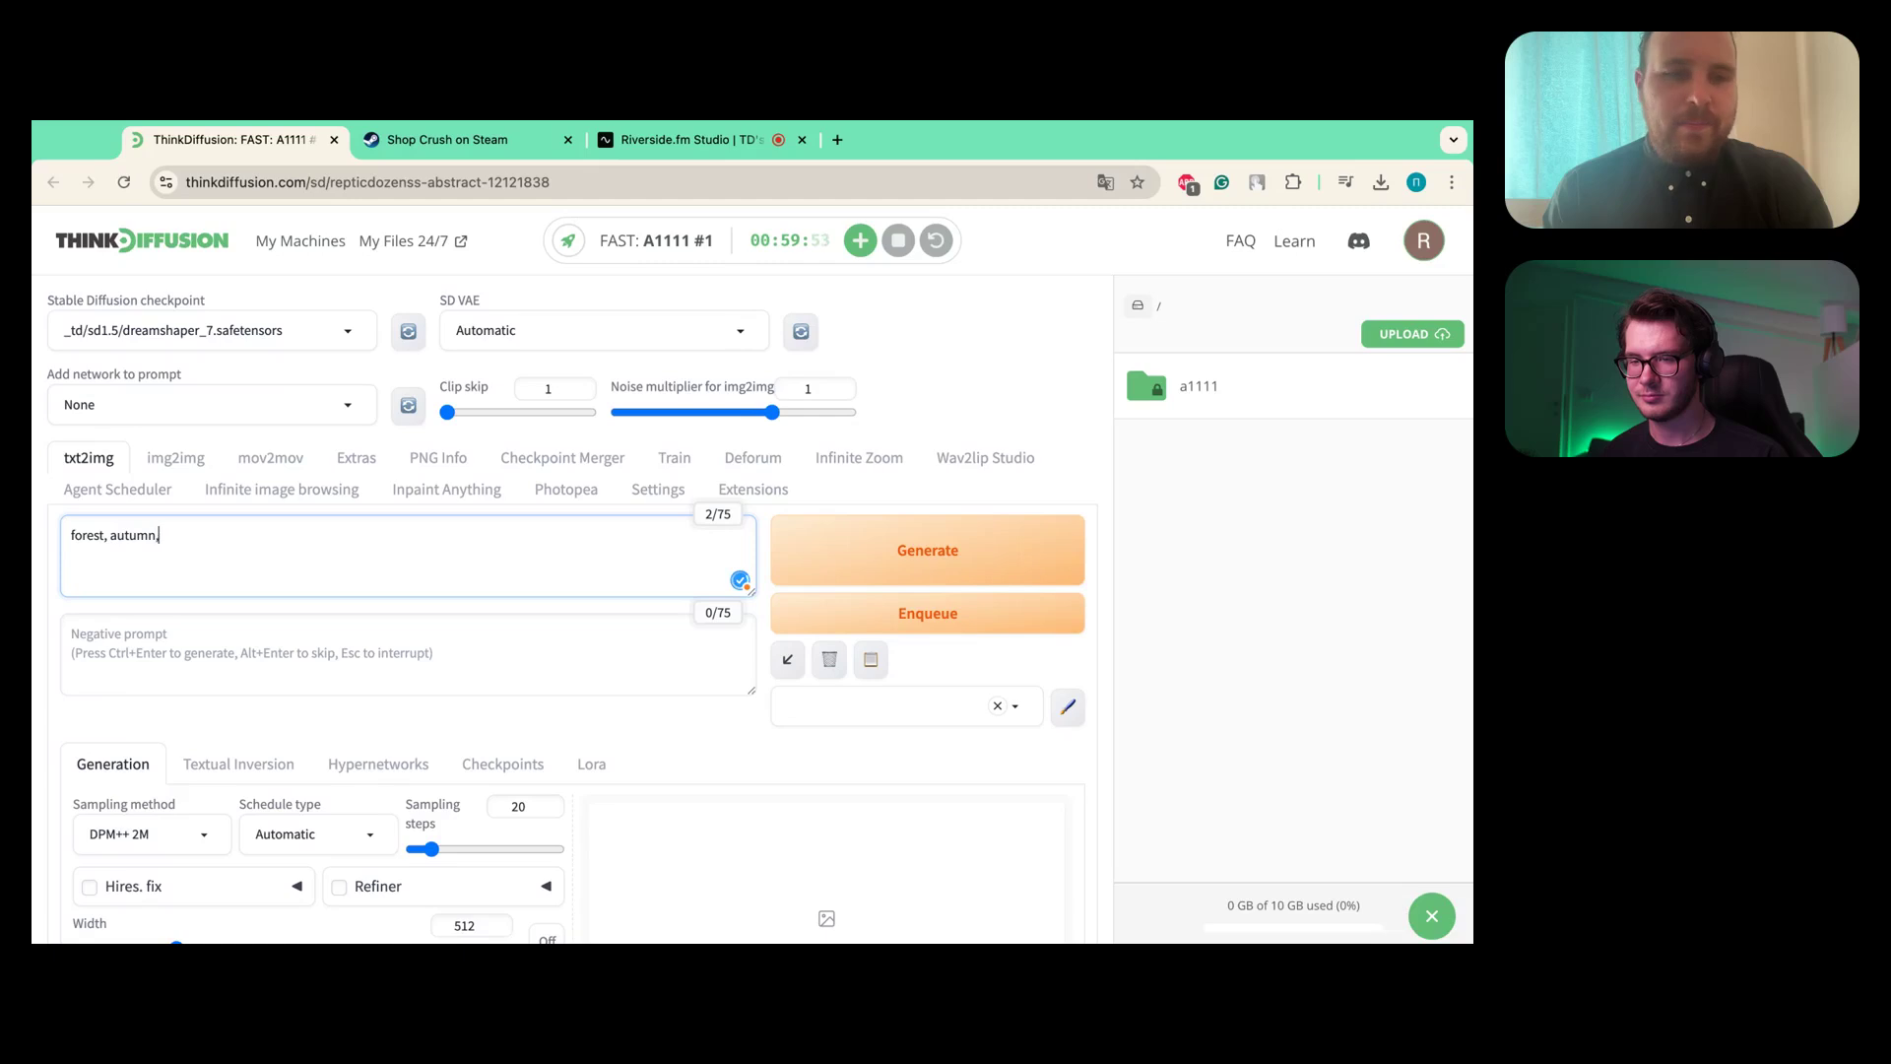
text(n,)
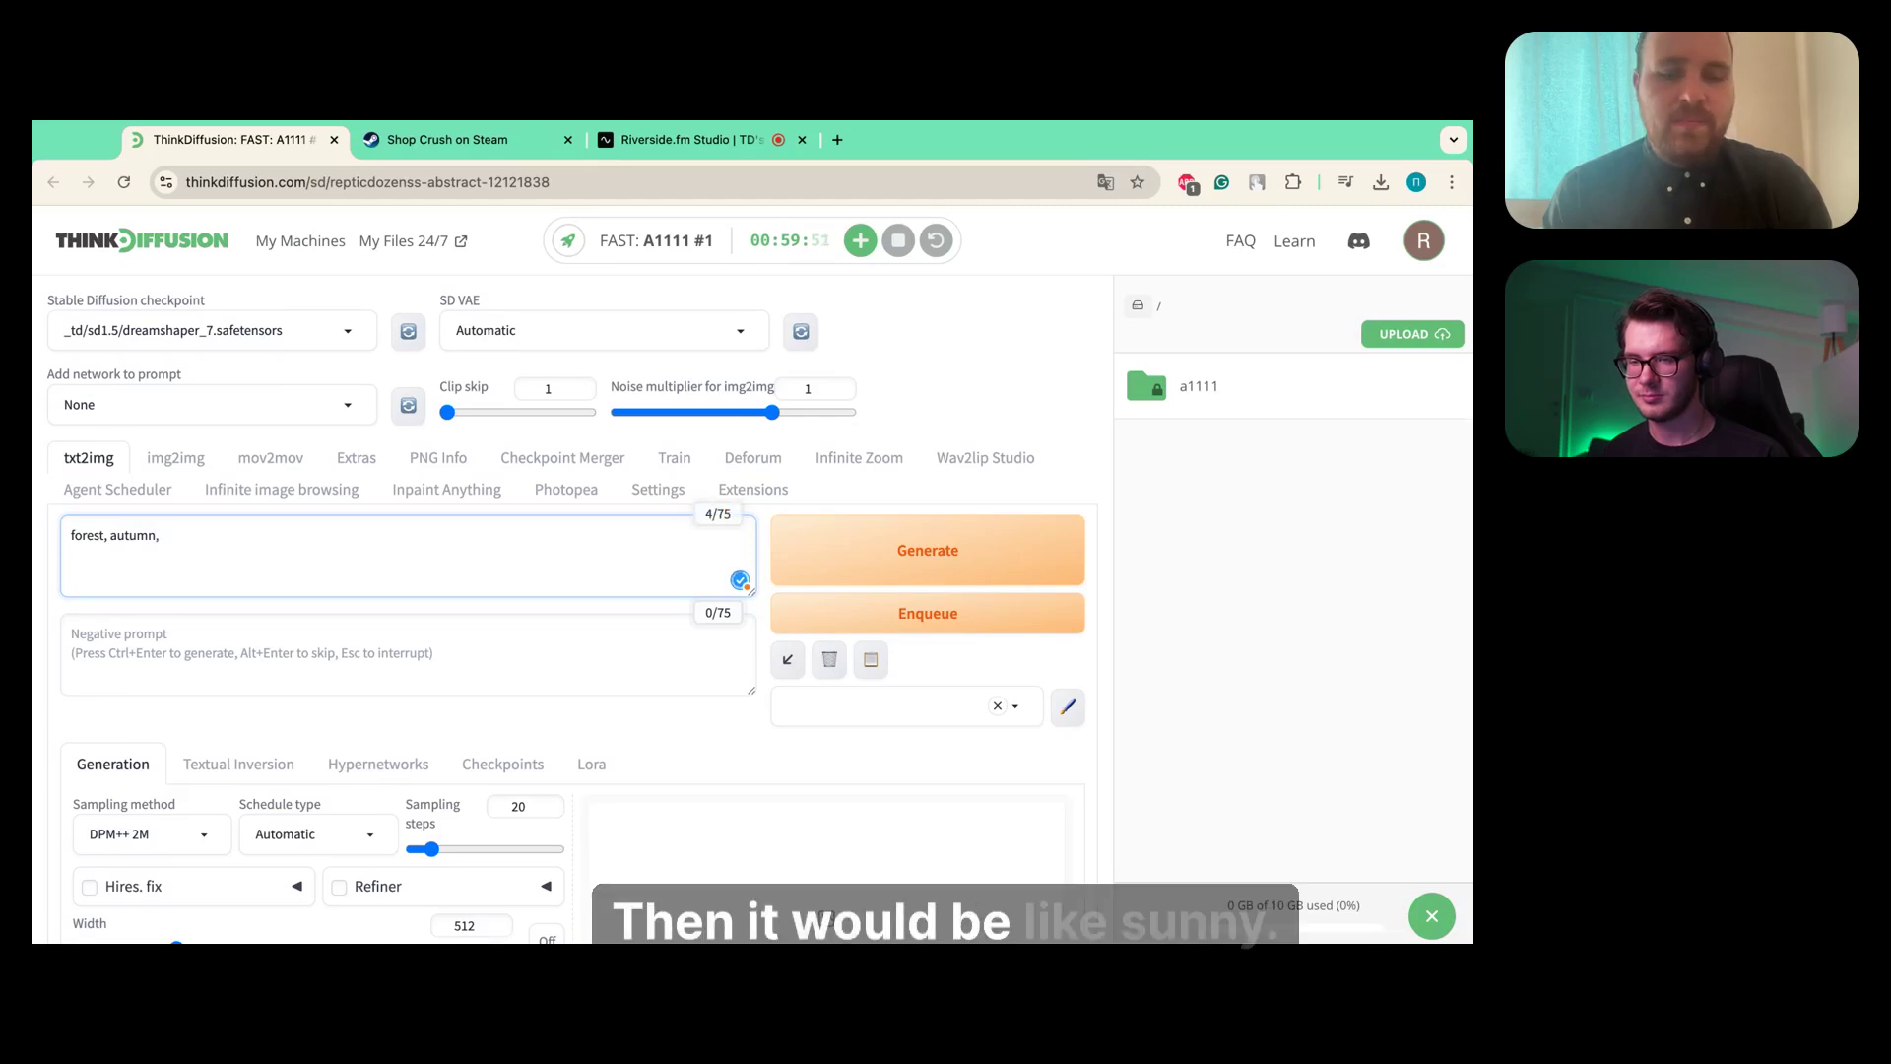
text( sunny)
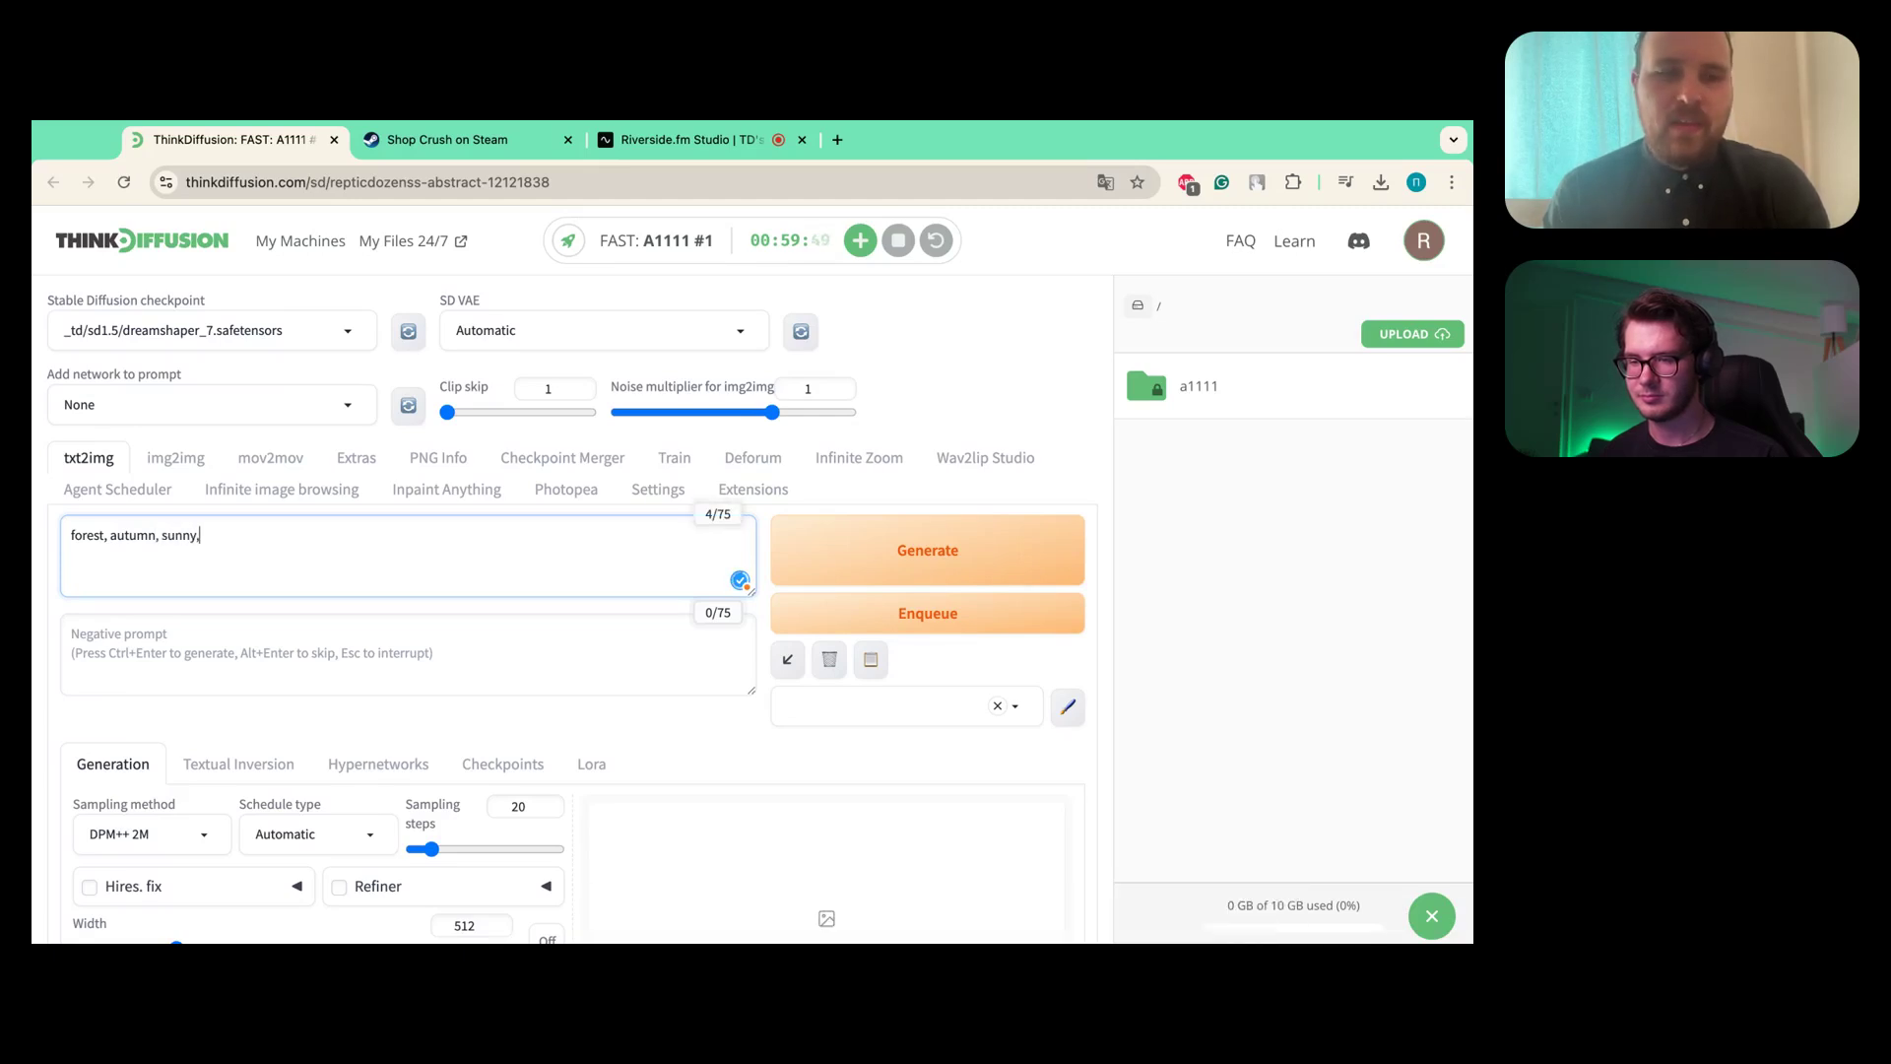
text(, )
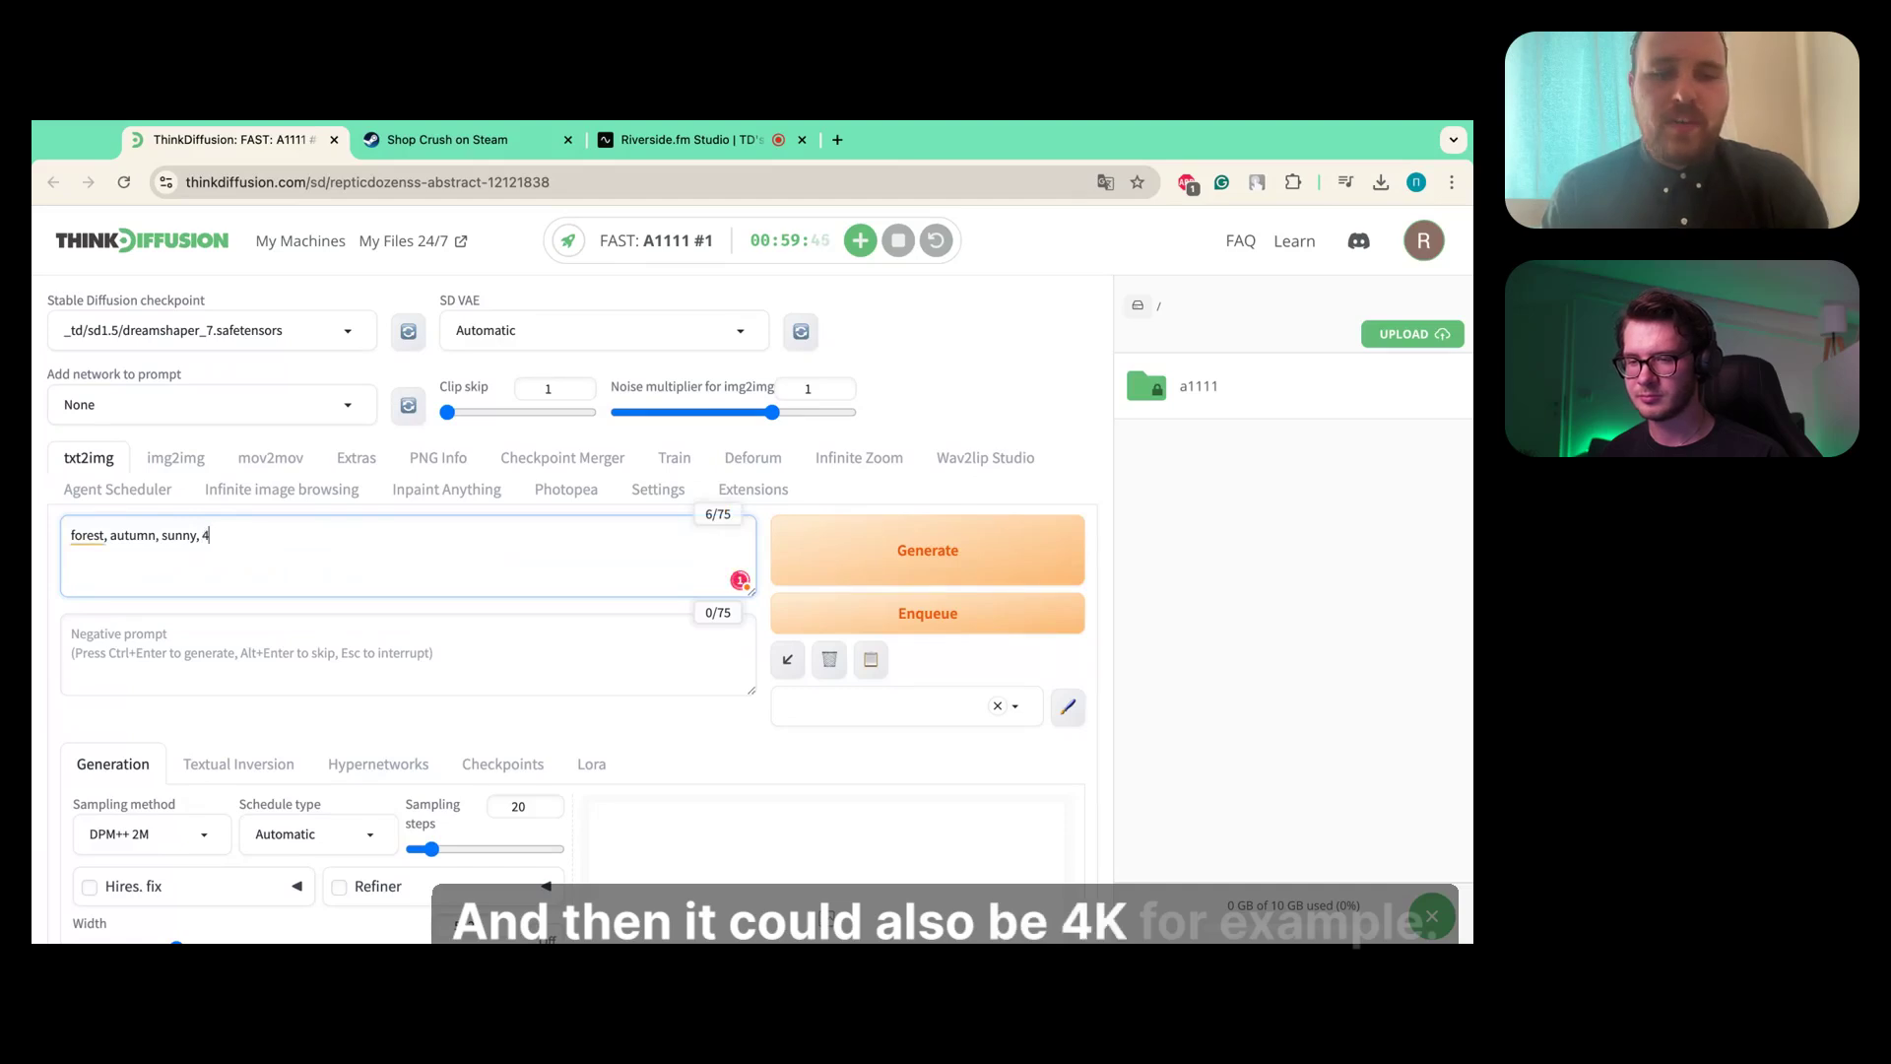
text(4k, )
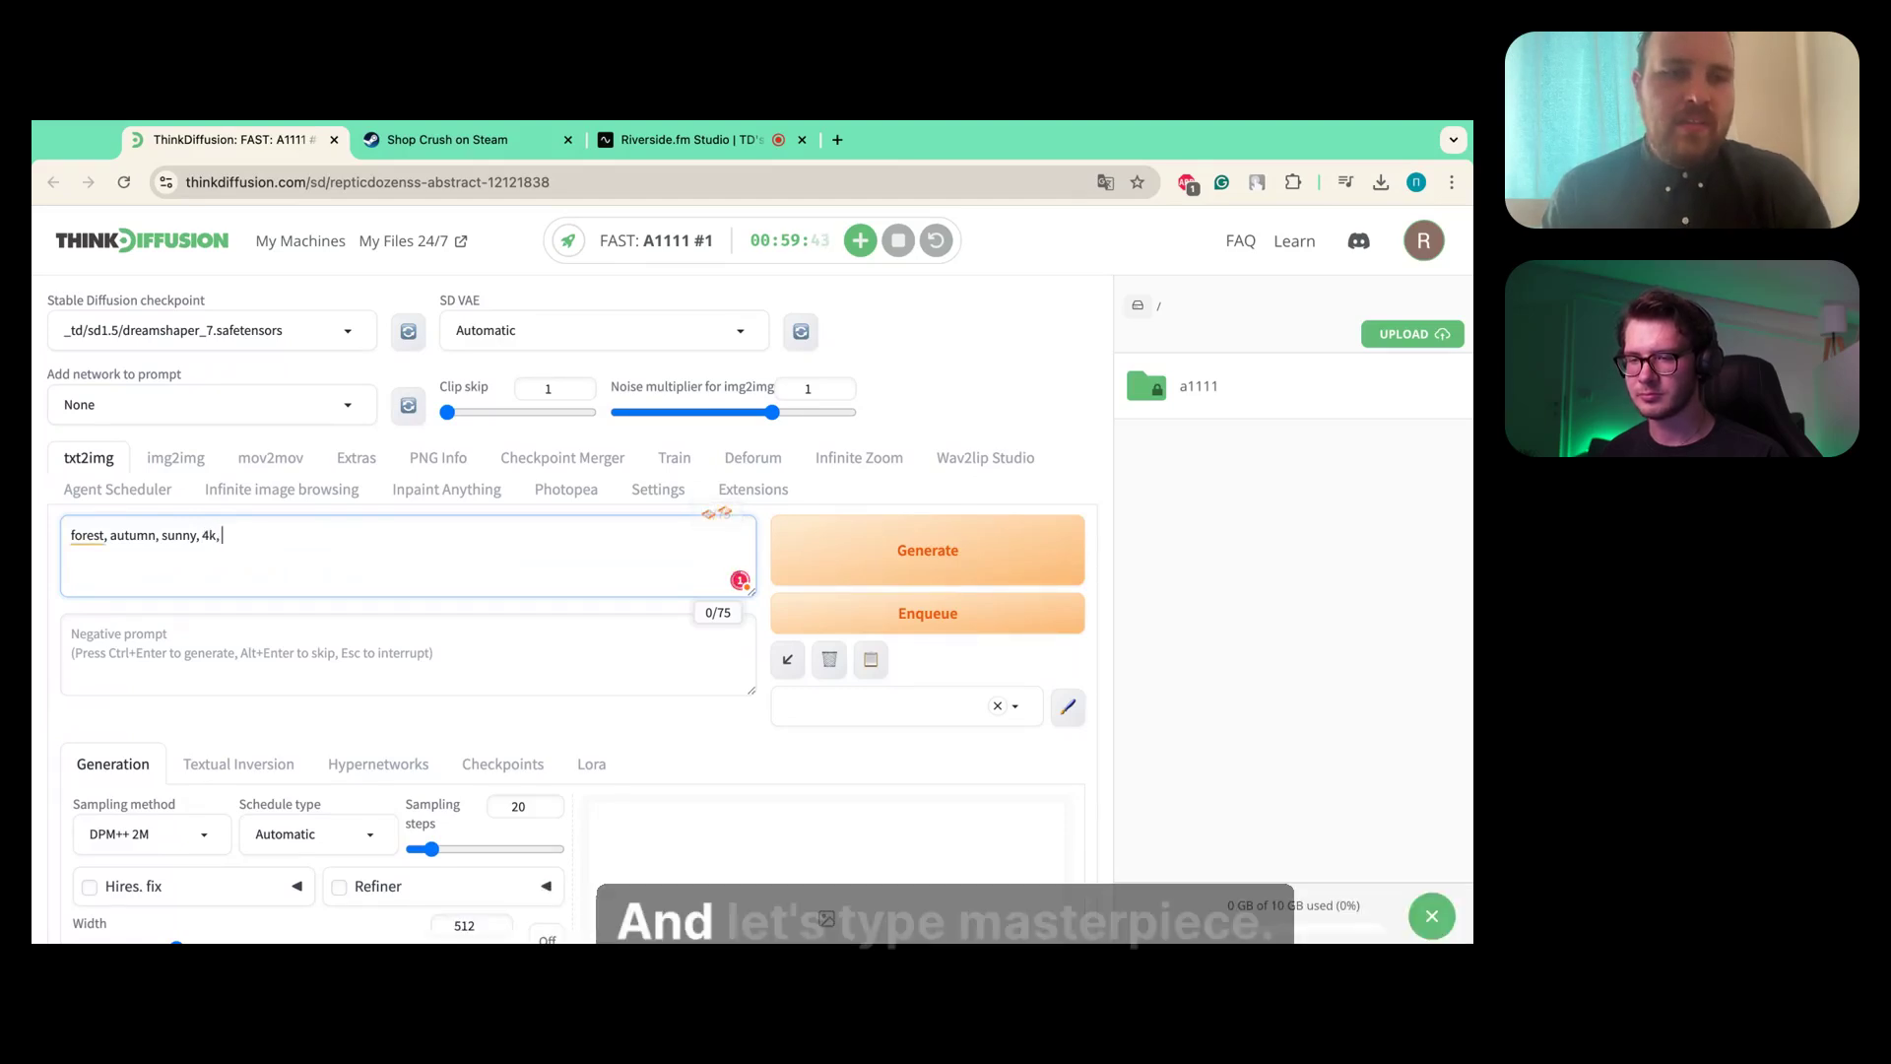
text(ma)
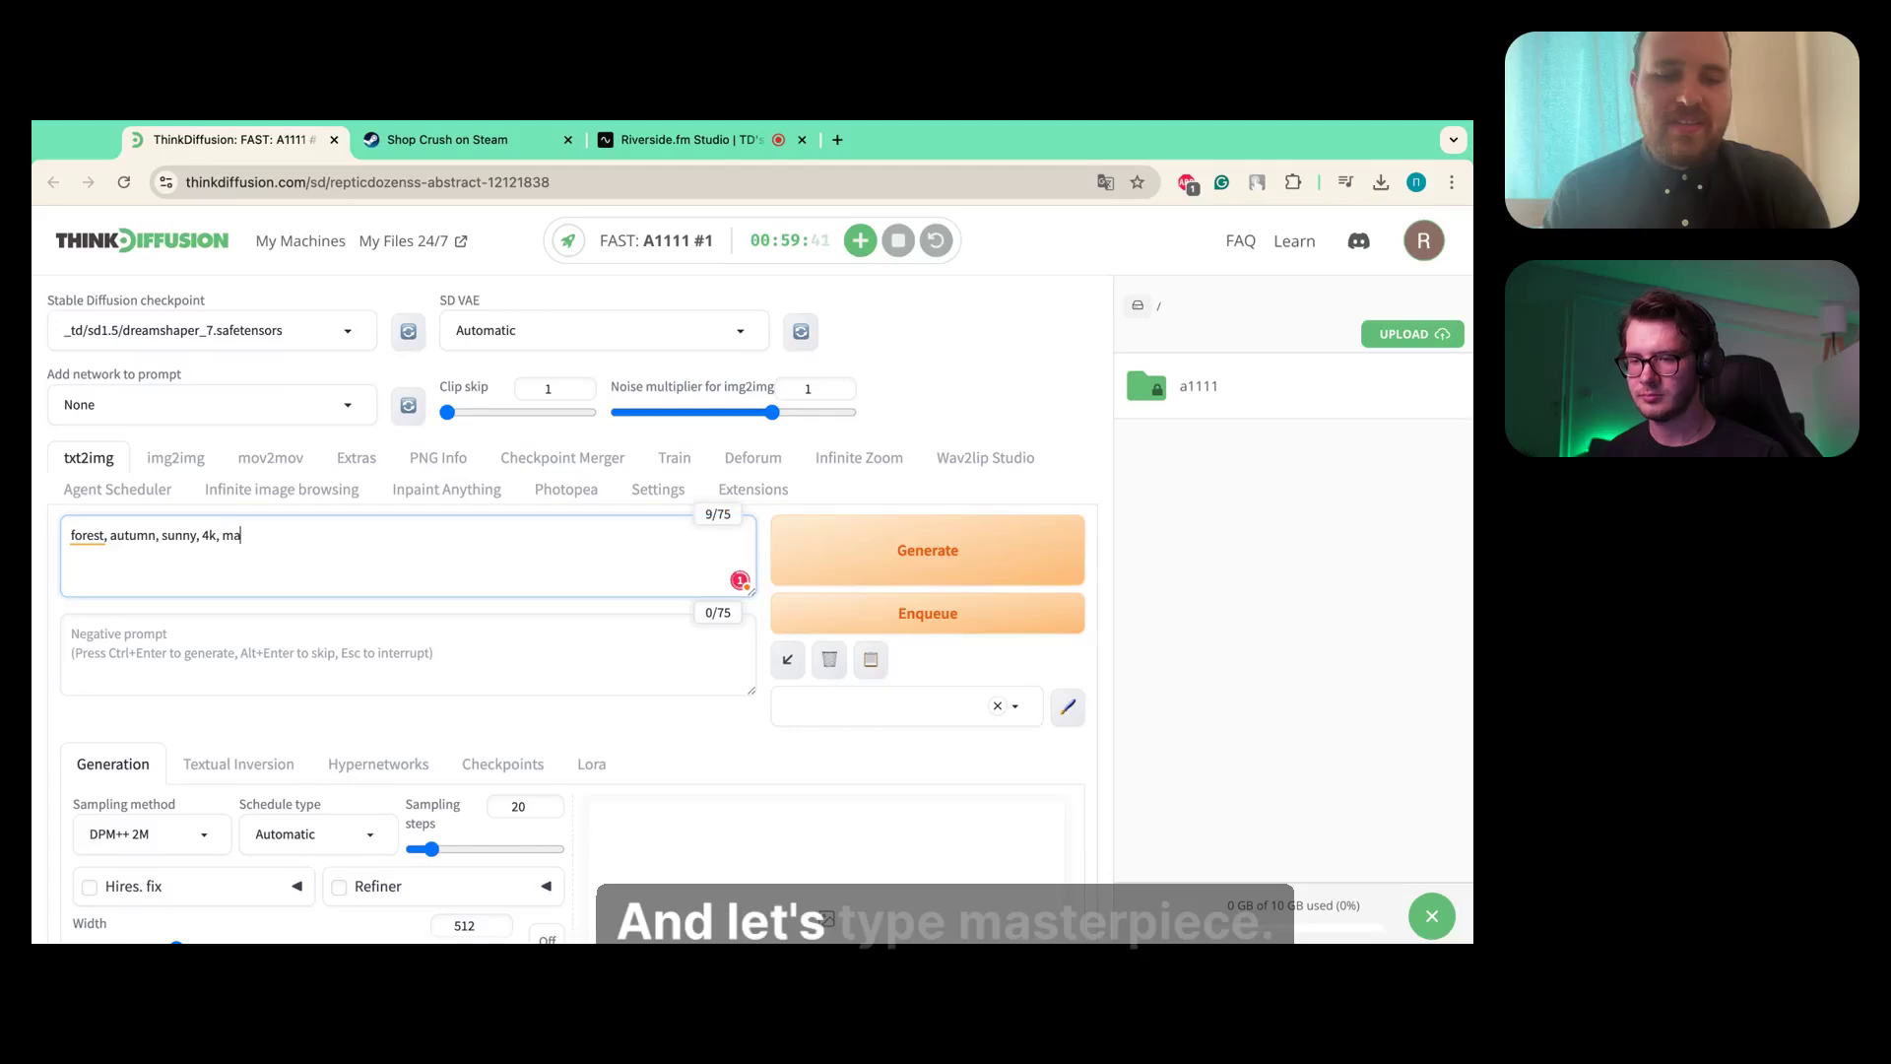
text(steroiece)
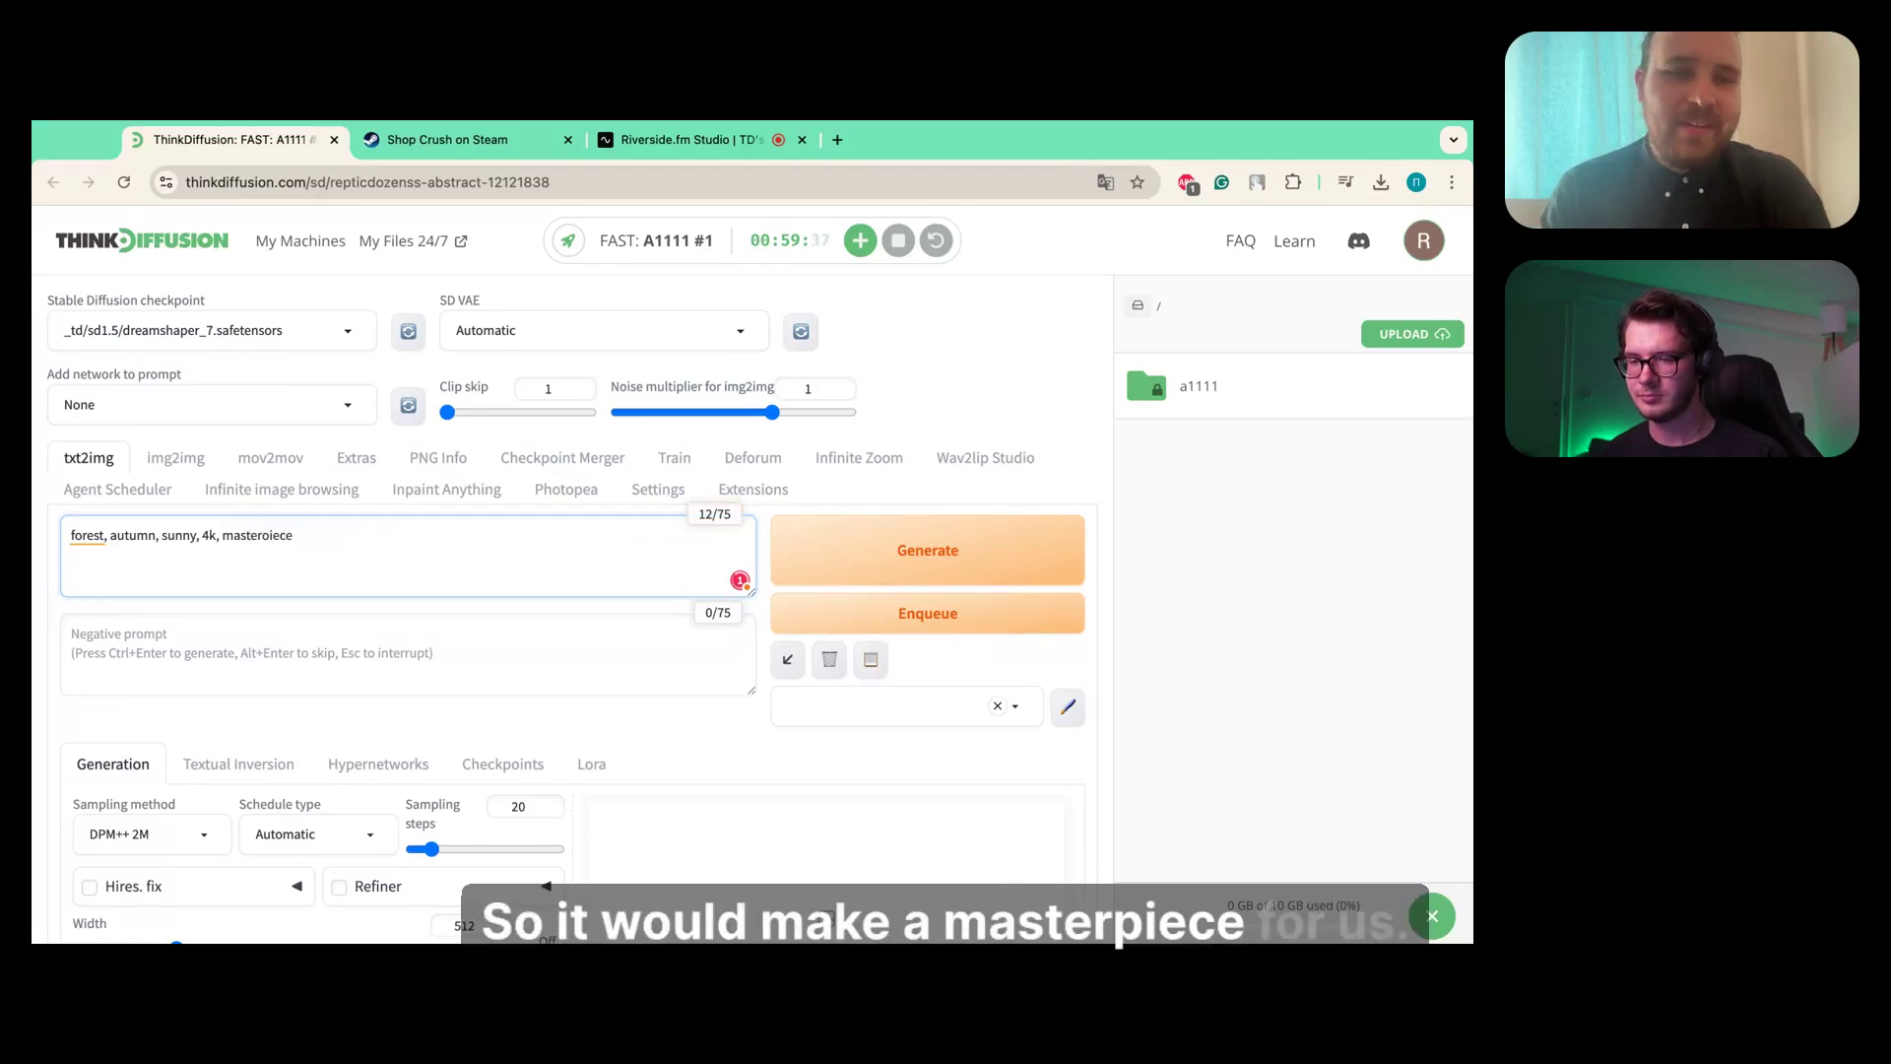
key(BackSpace)
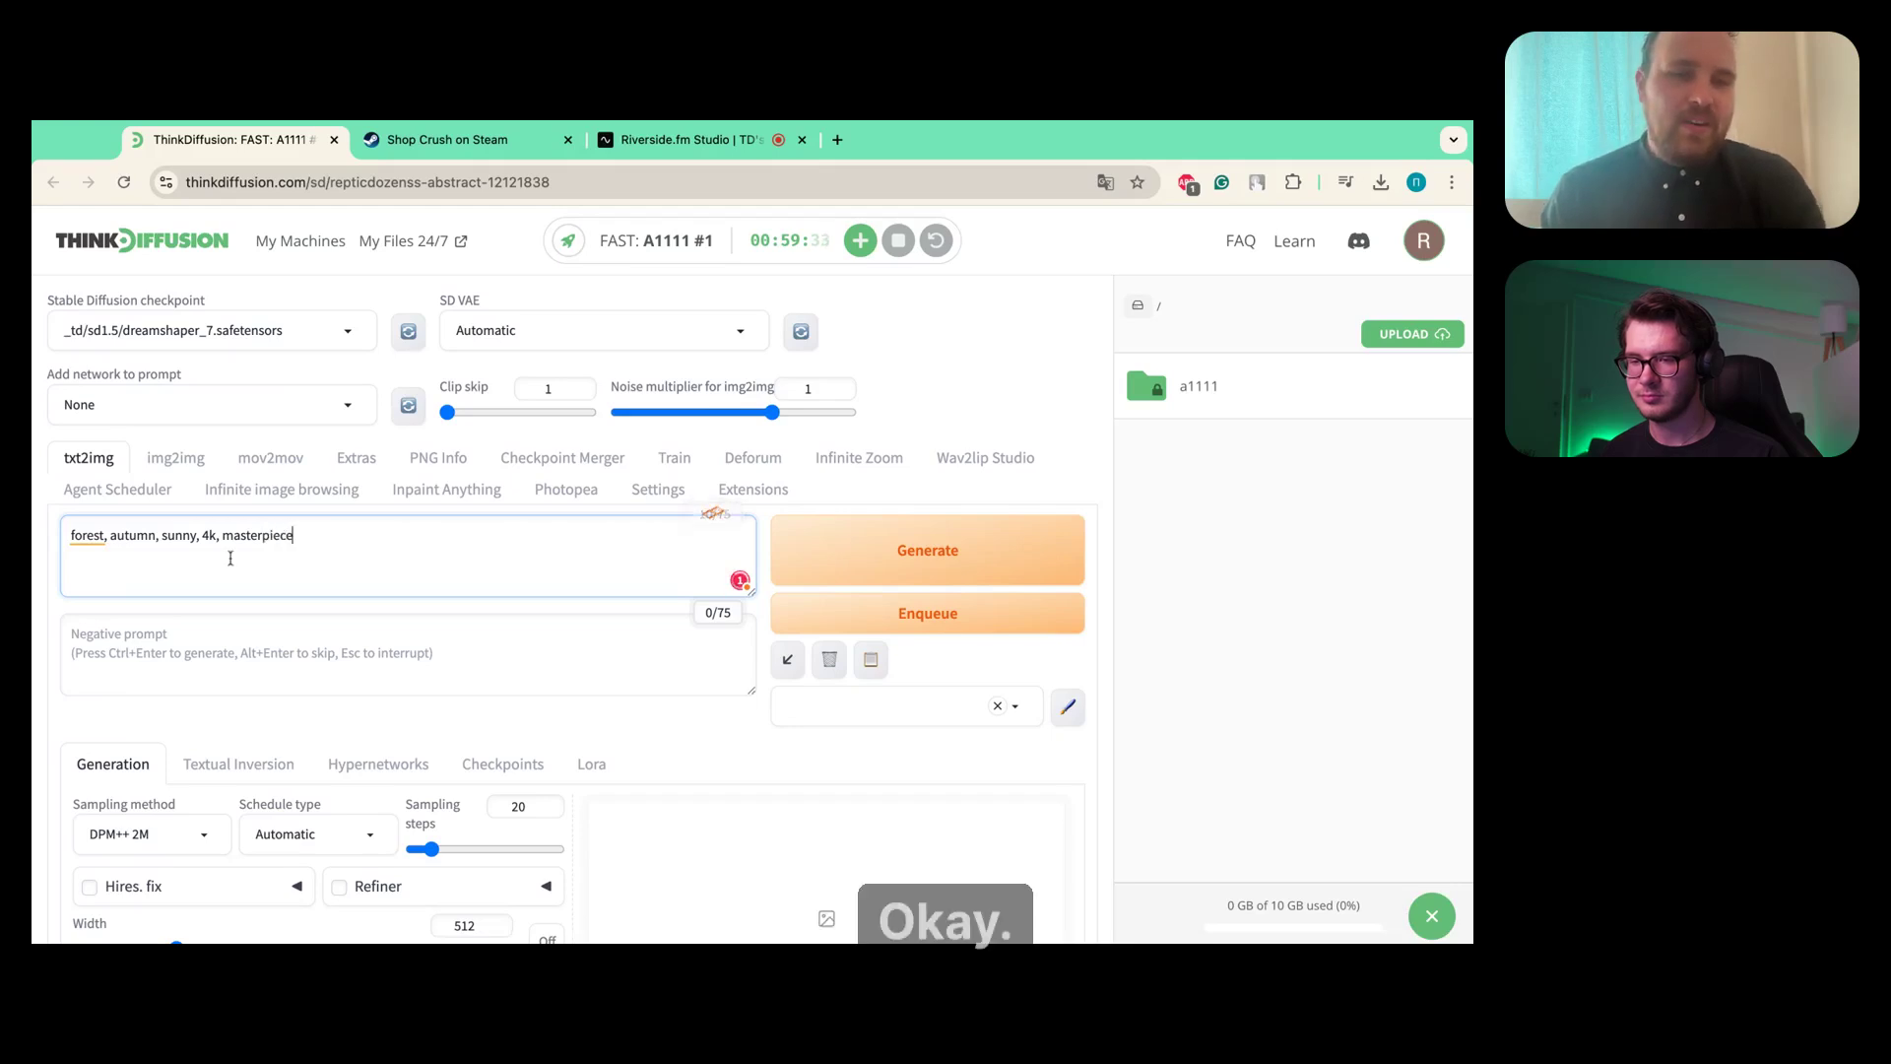
- Enter the negative prompt "lowres, blurry, low quality", checking the forest camera reference on Steam beforehand
click(117, 648)
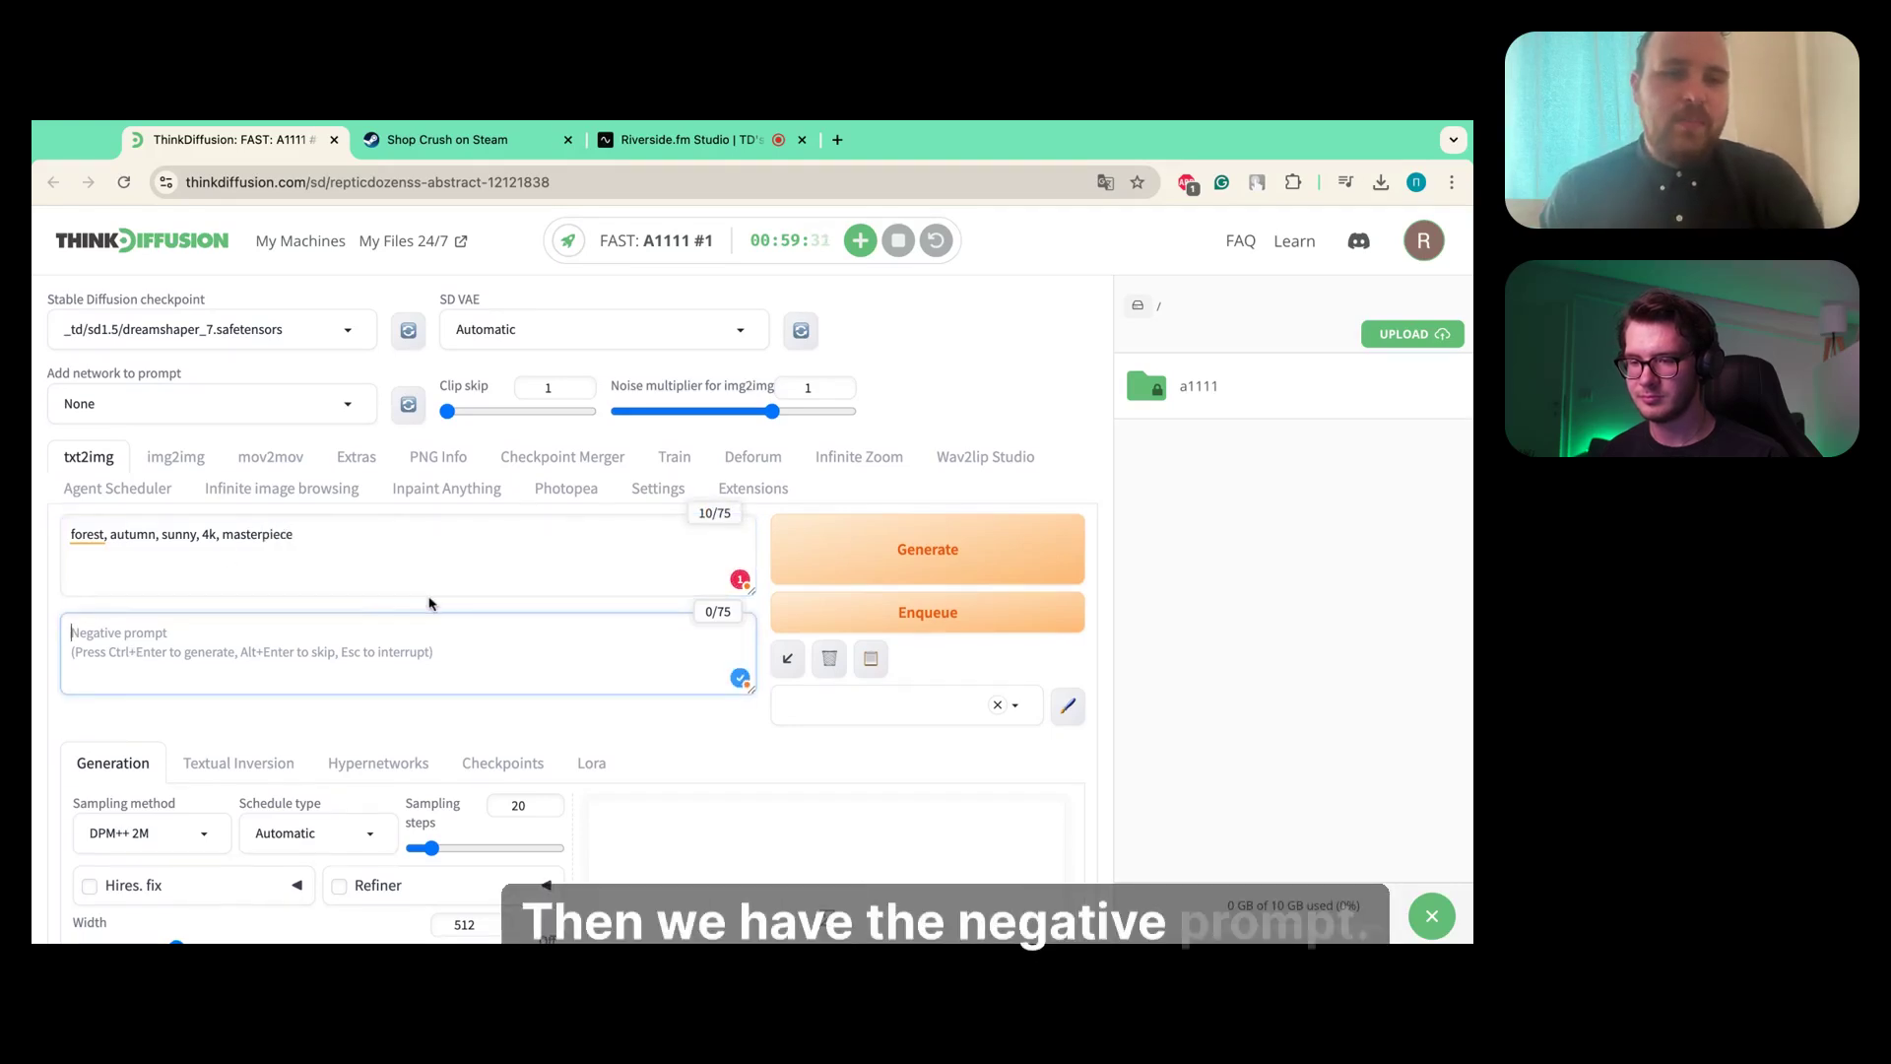
scroll(430, 604, down, 1)
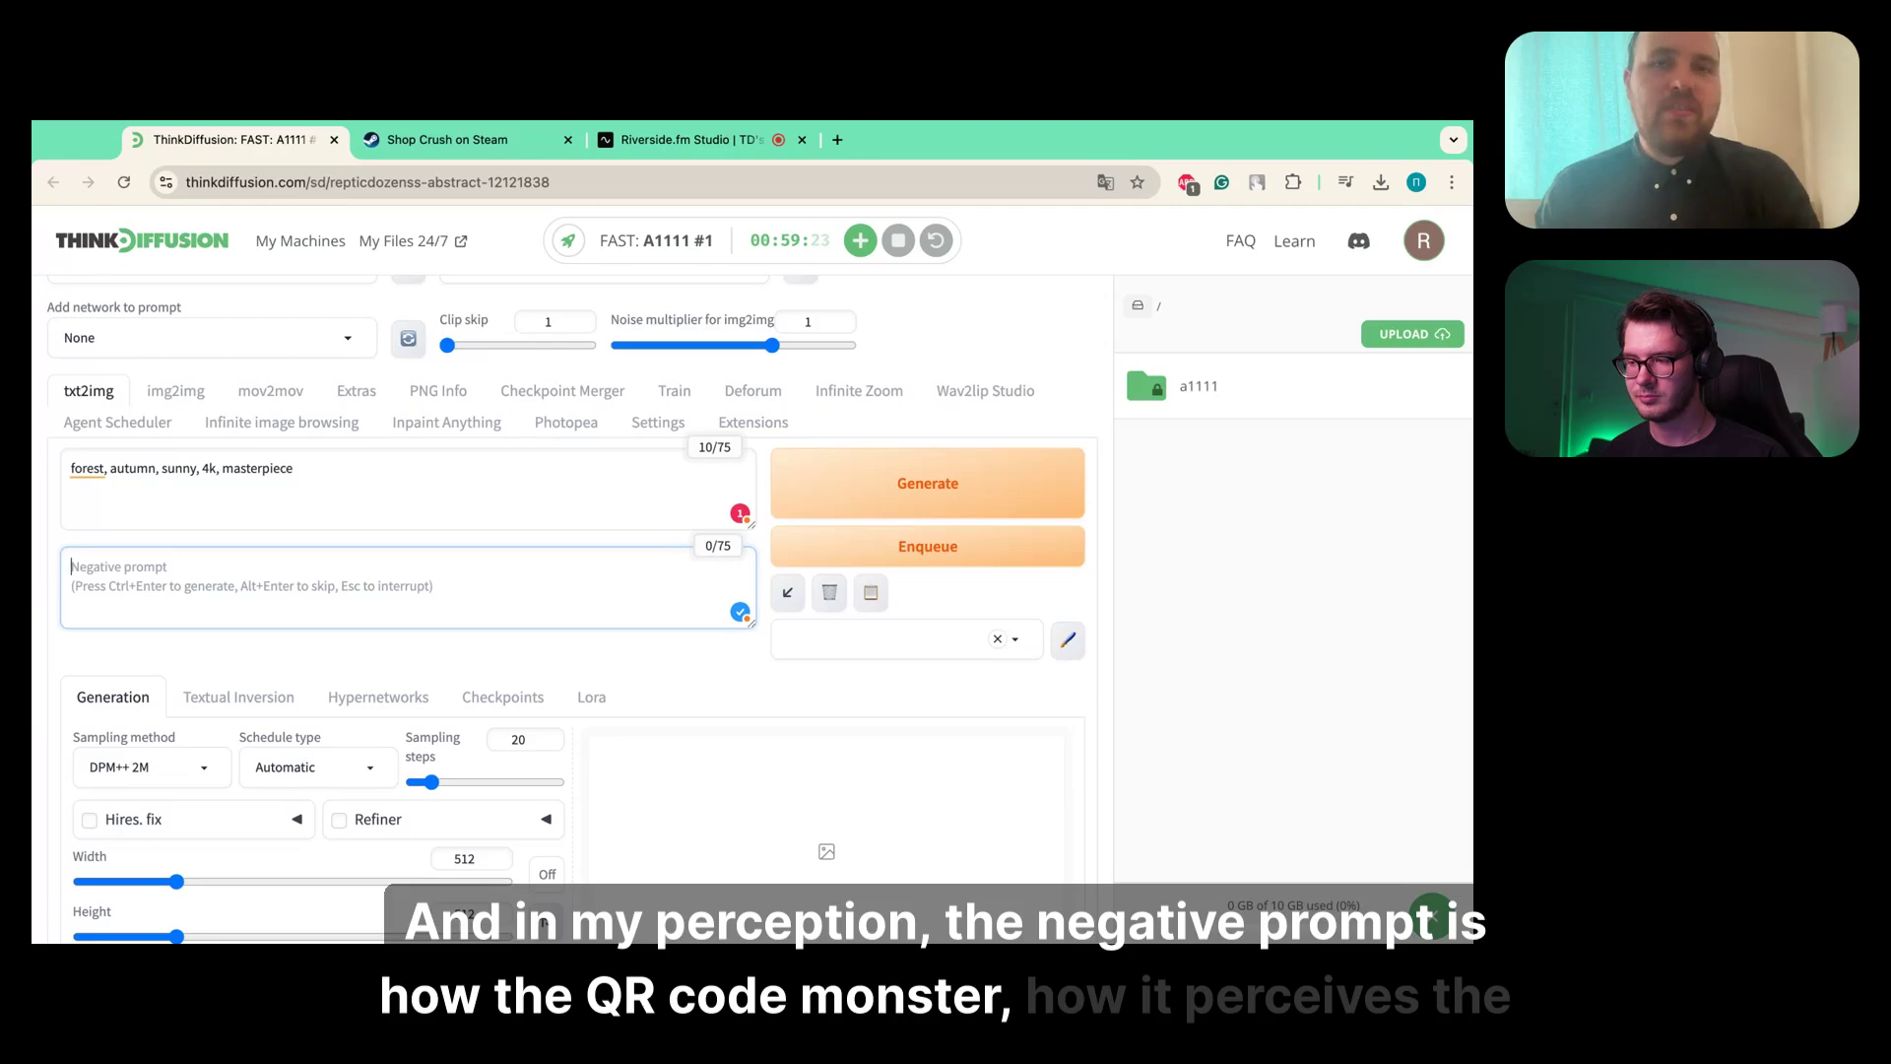
click(548, 144)
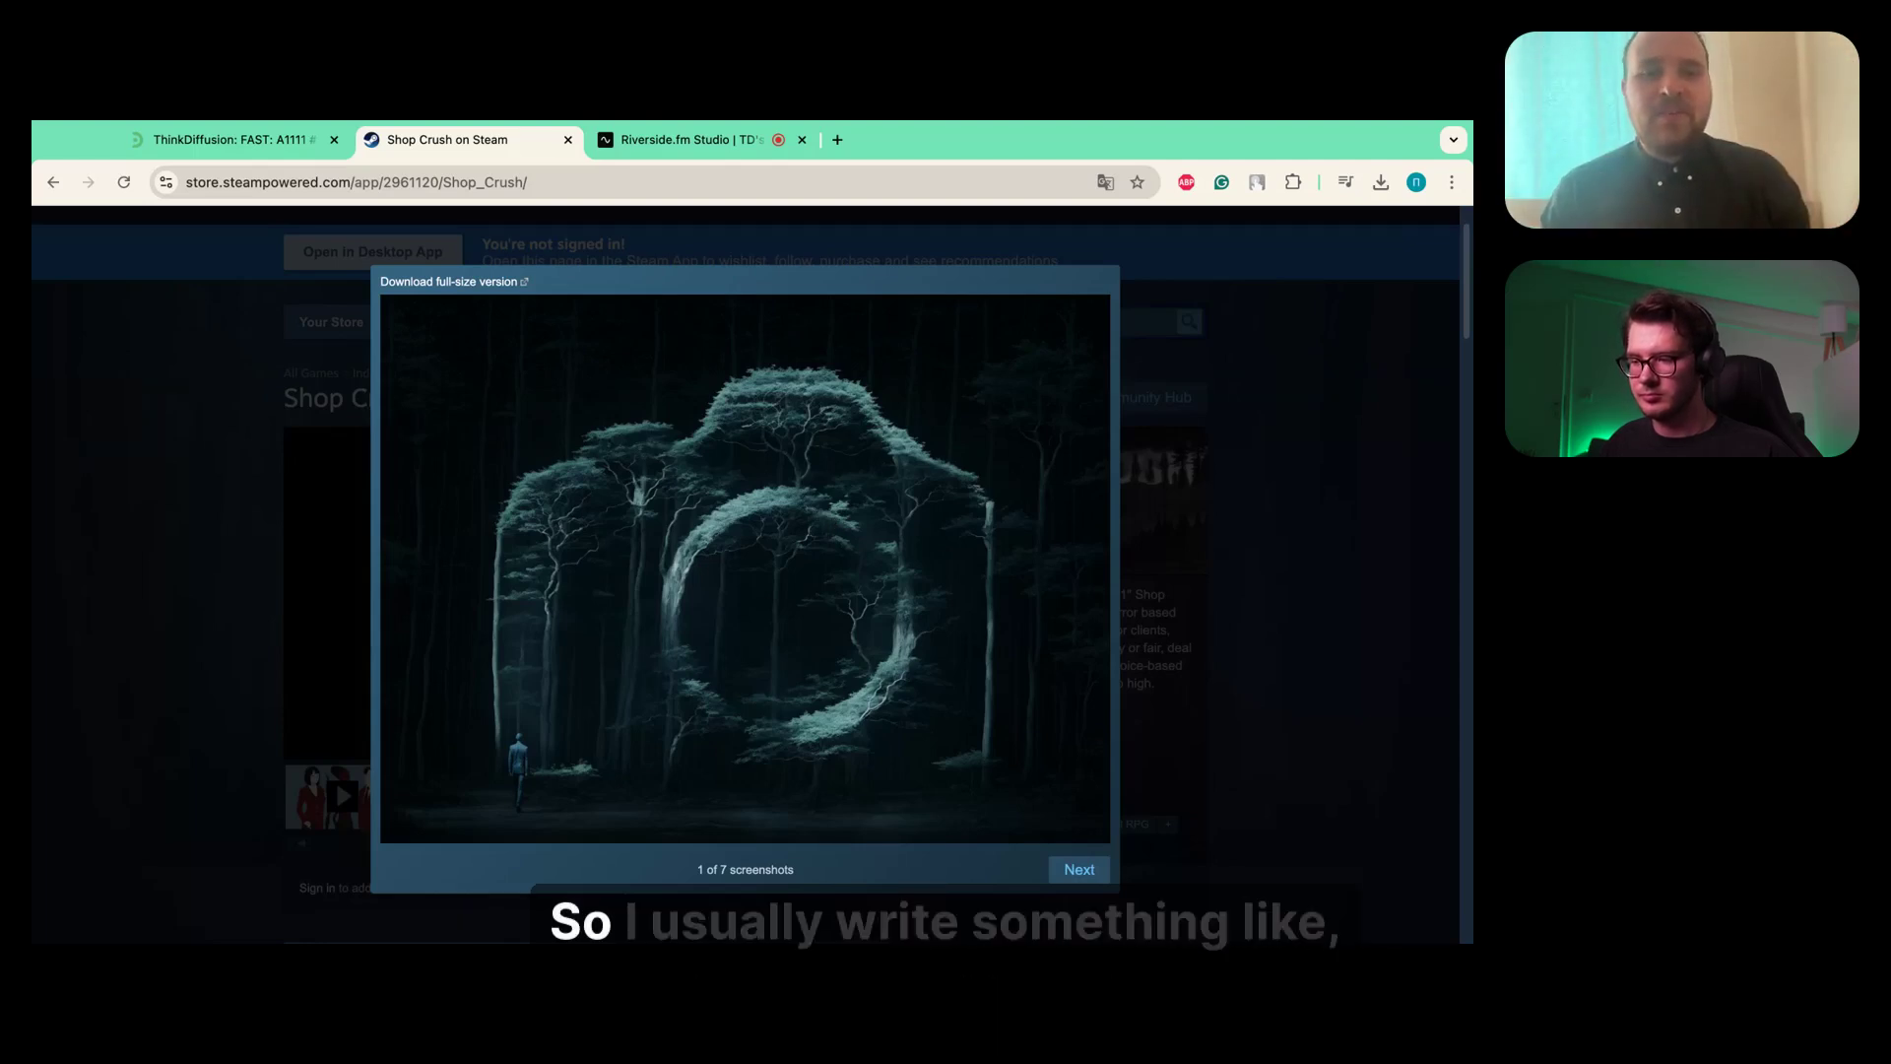
click(199, 140)
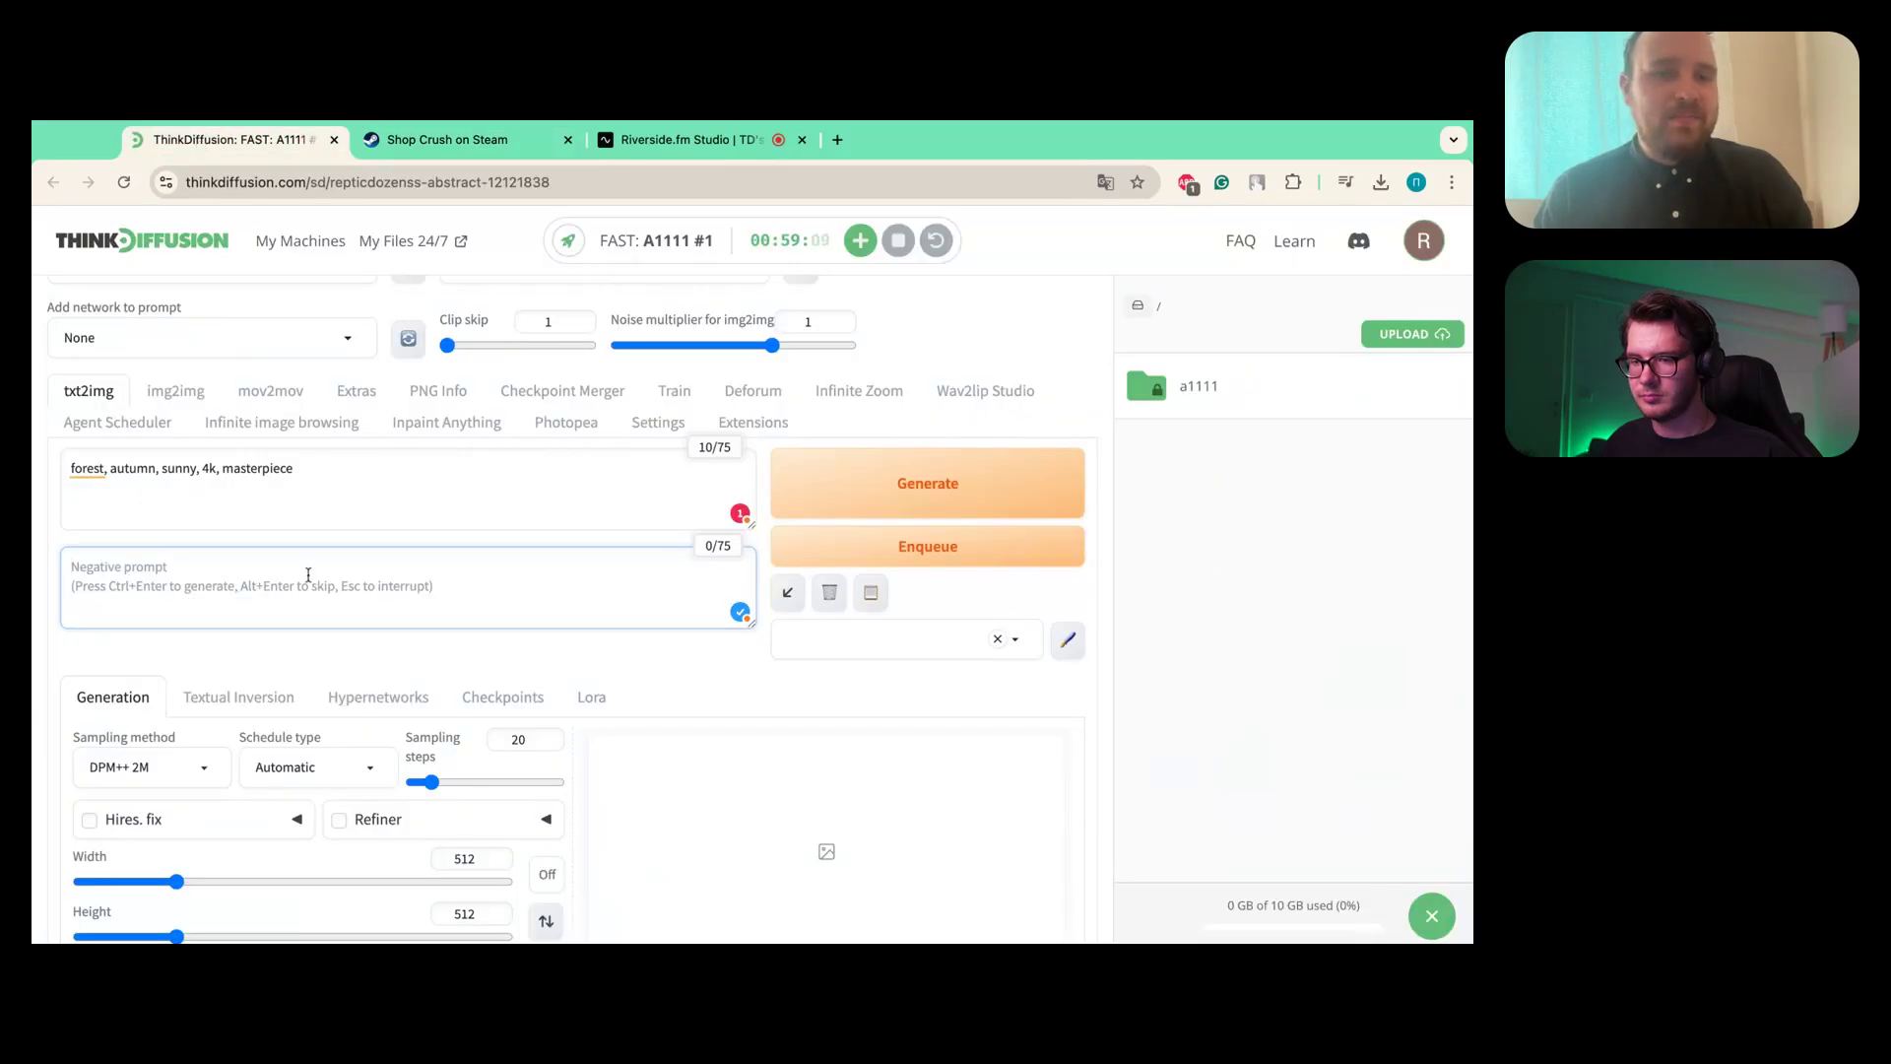
text(lowr)
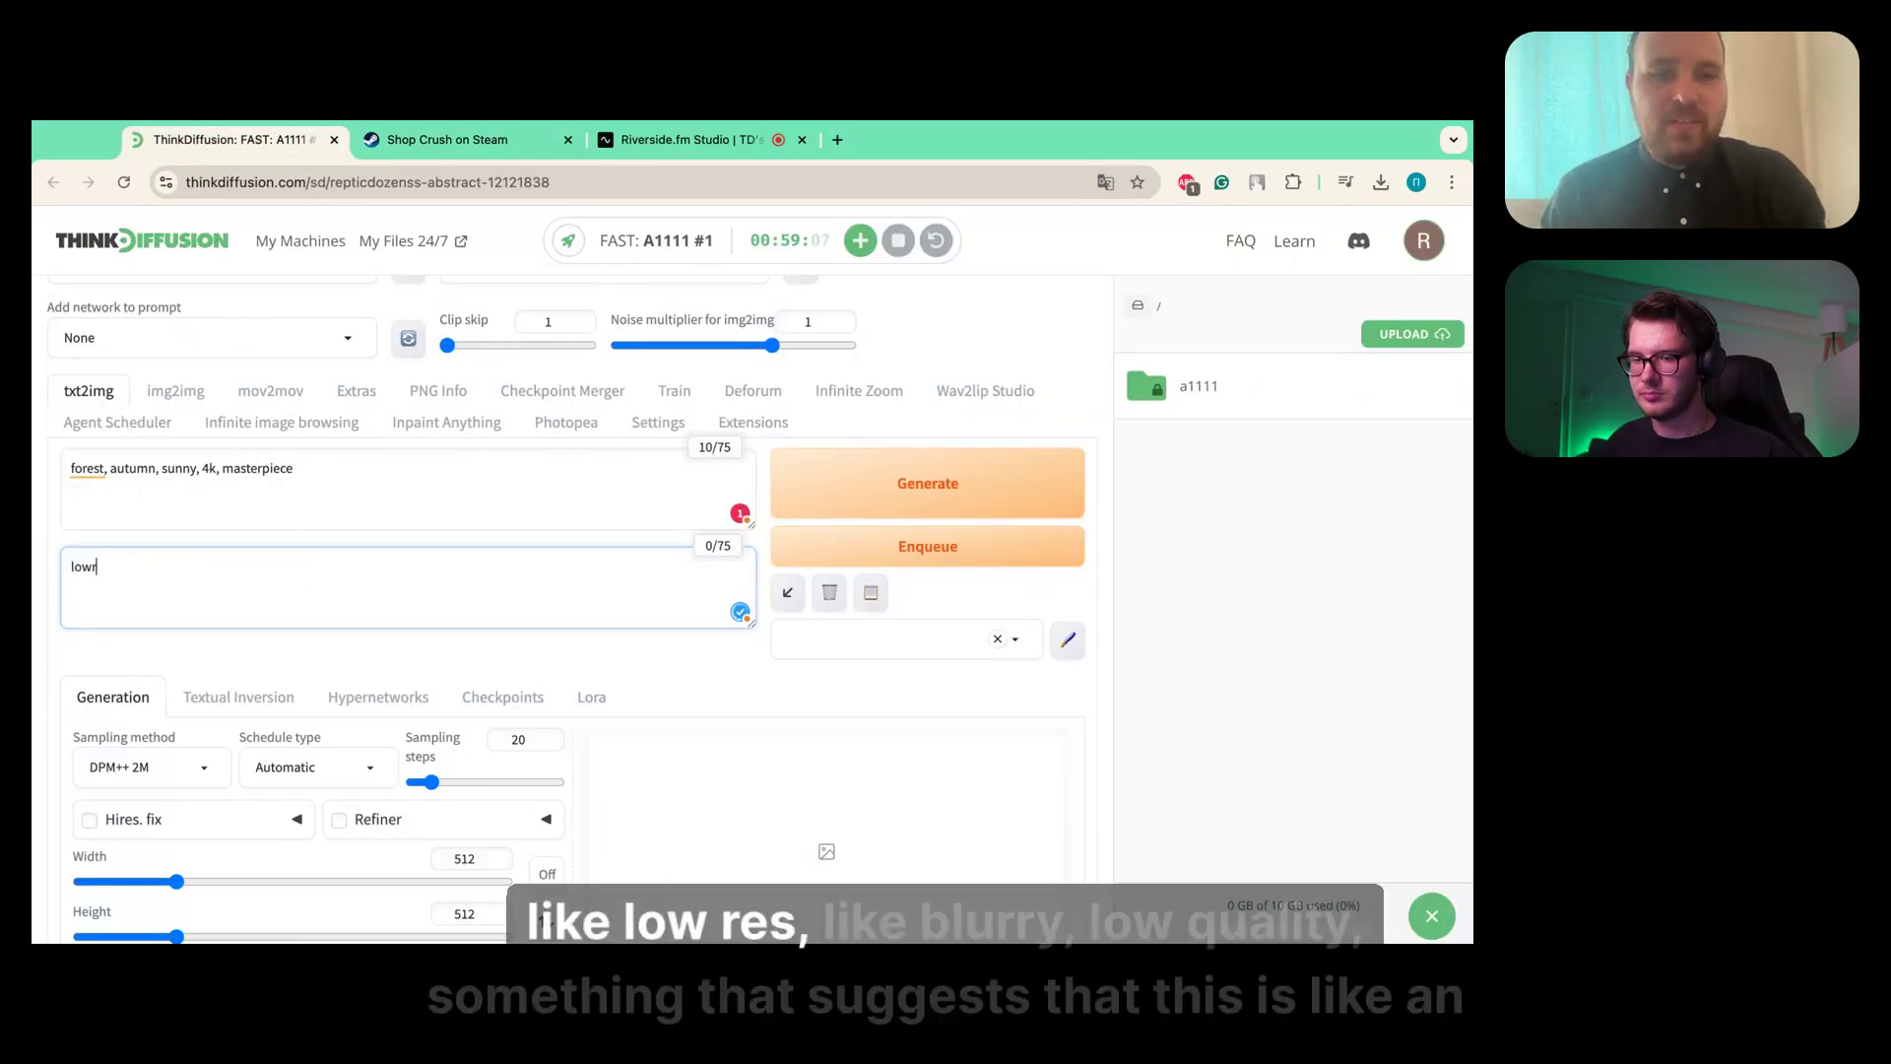
text(es, blu)
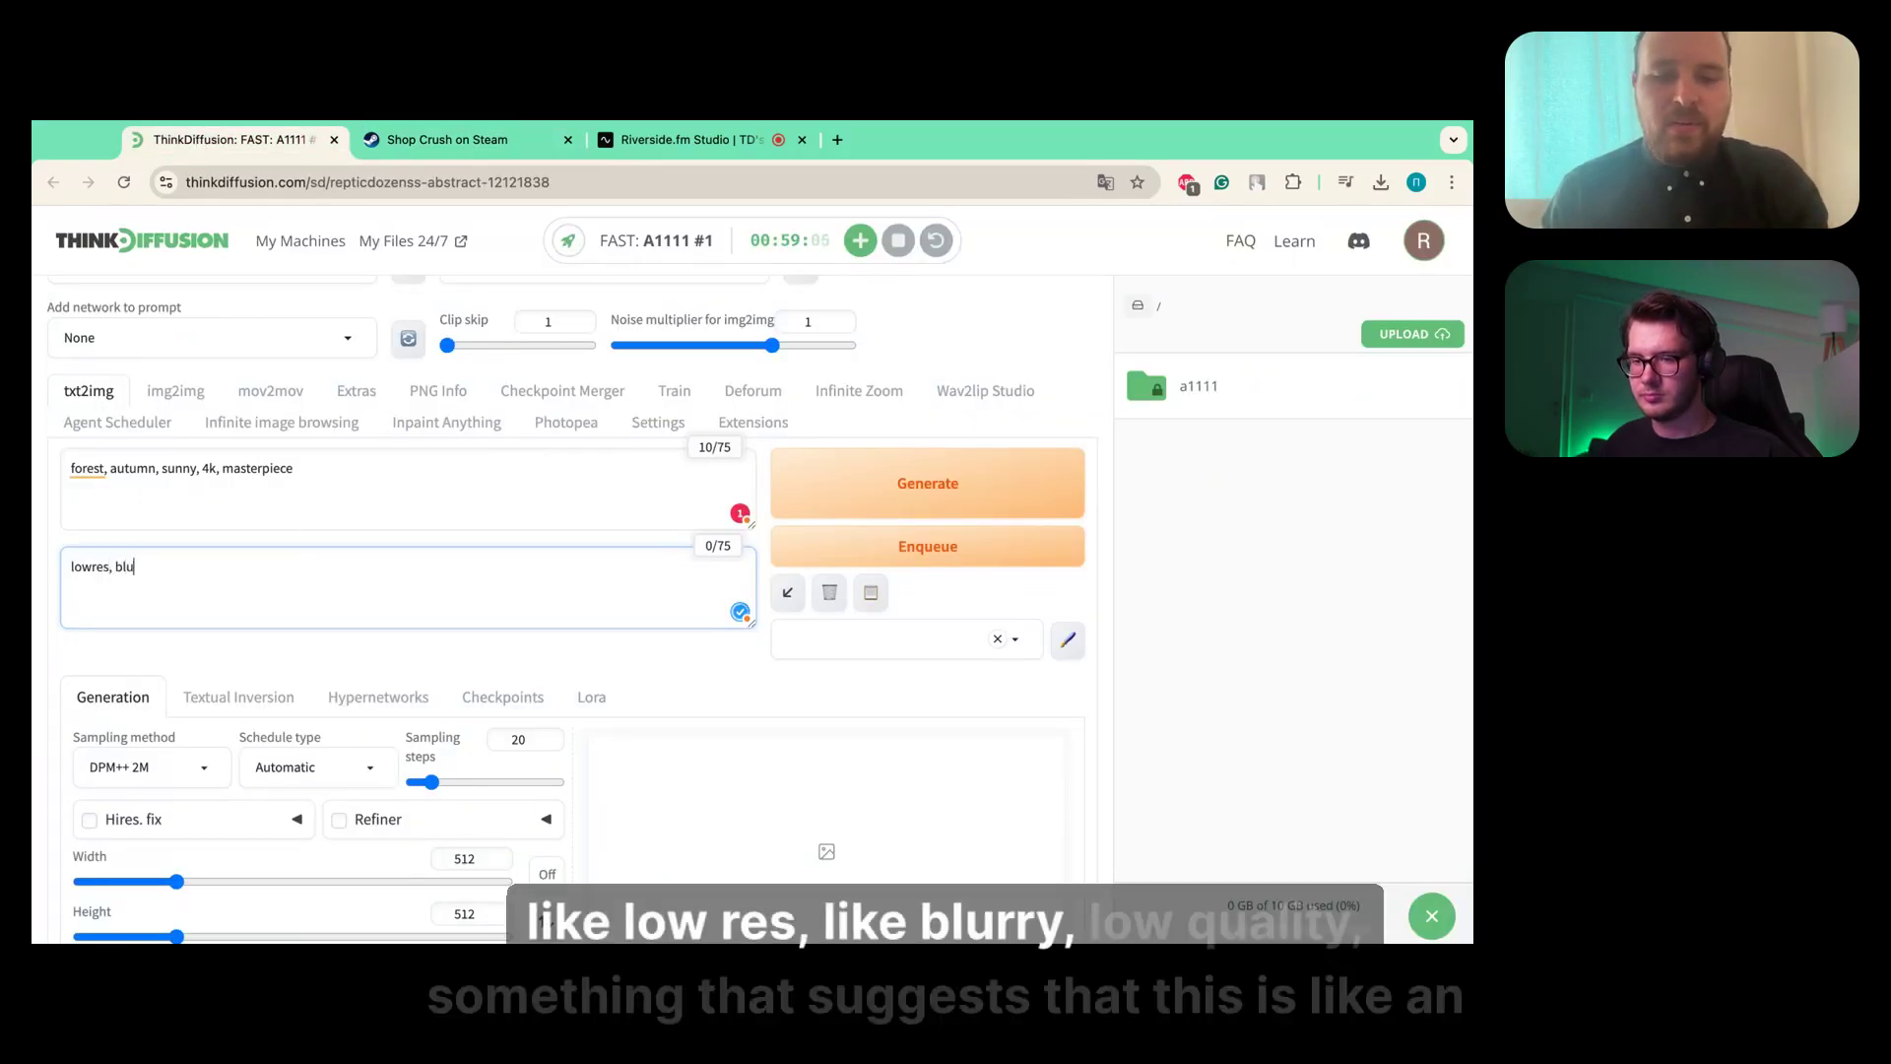
text(rry, low quality)
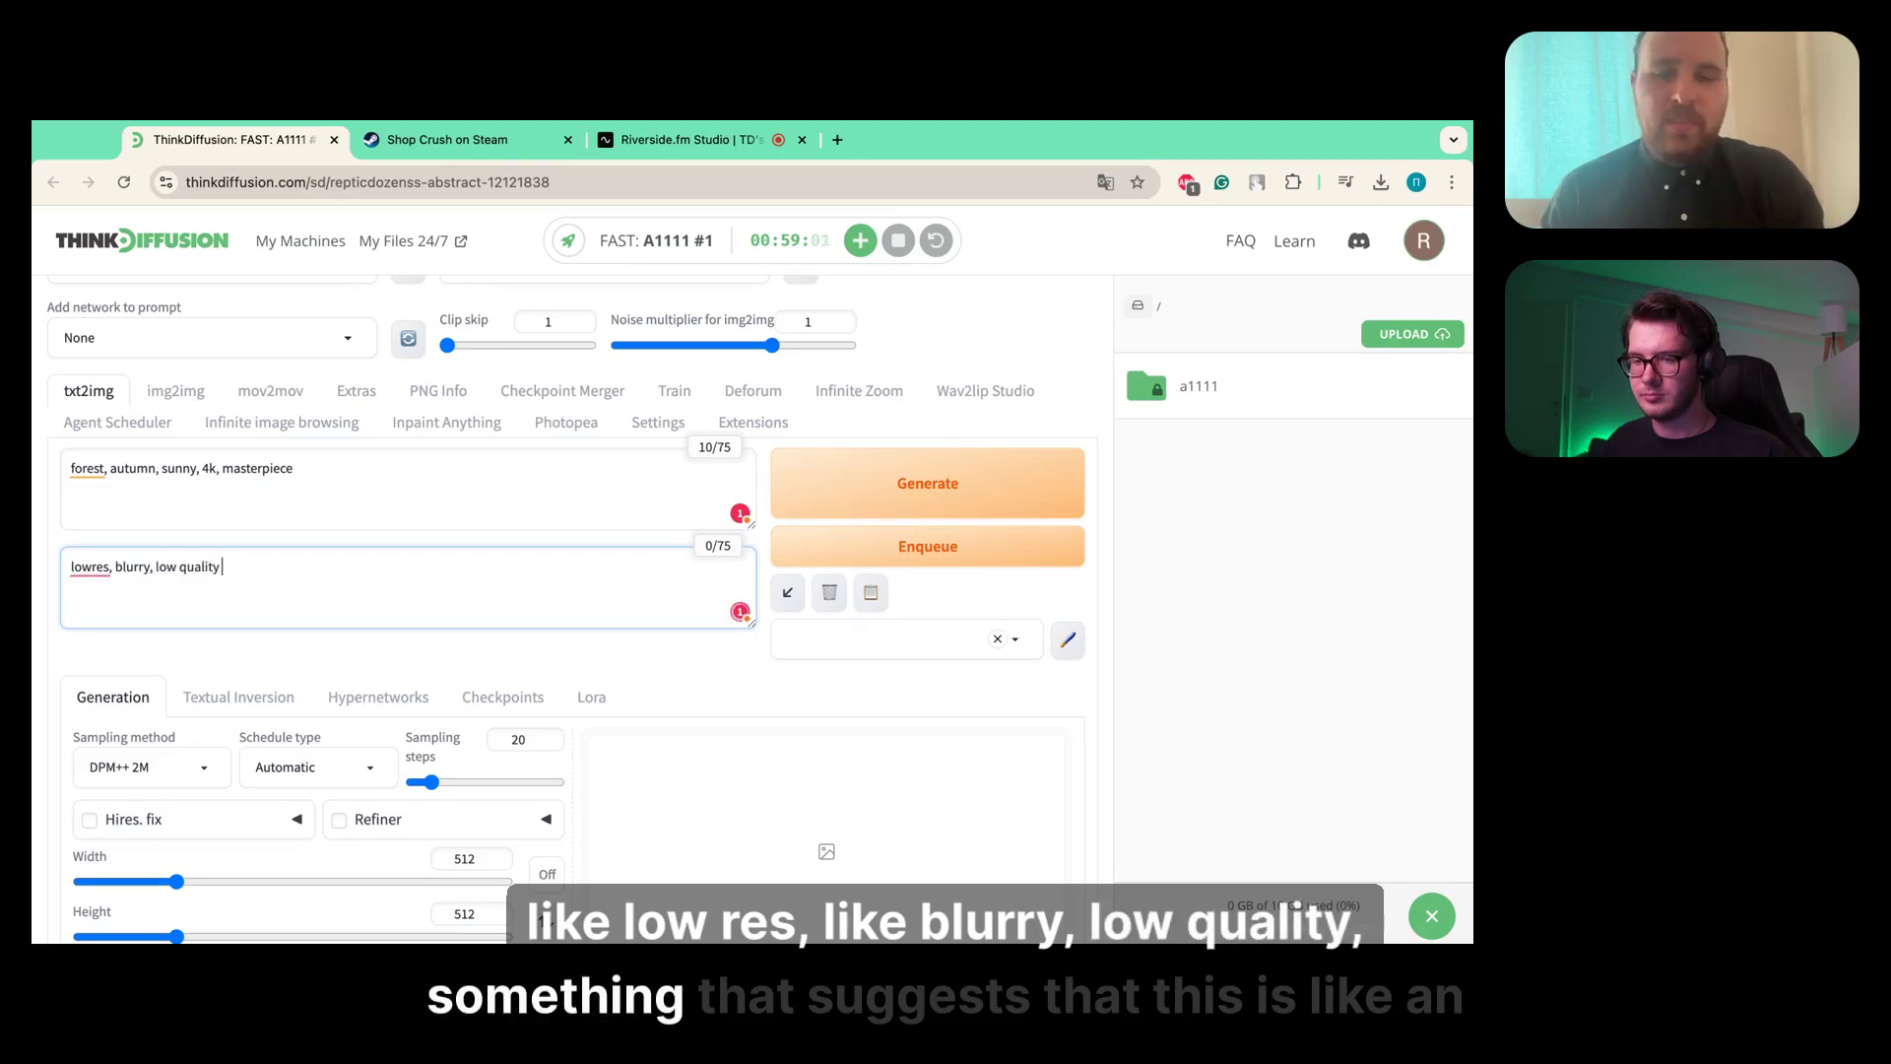
- Review the enlarged forest camera screenshot on Steam again, and return to the positive prompt in ThinkDiffusion
click(435, 142)
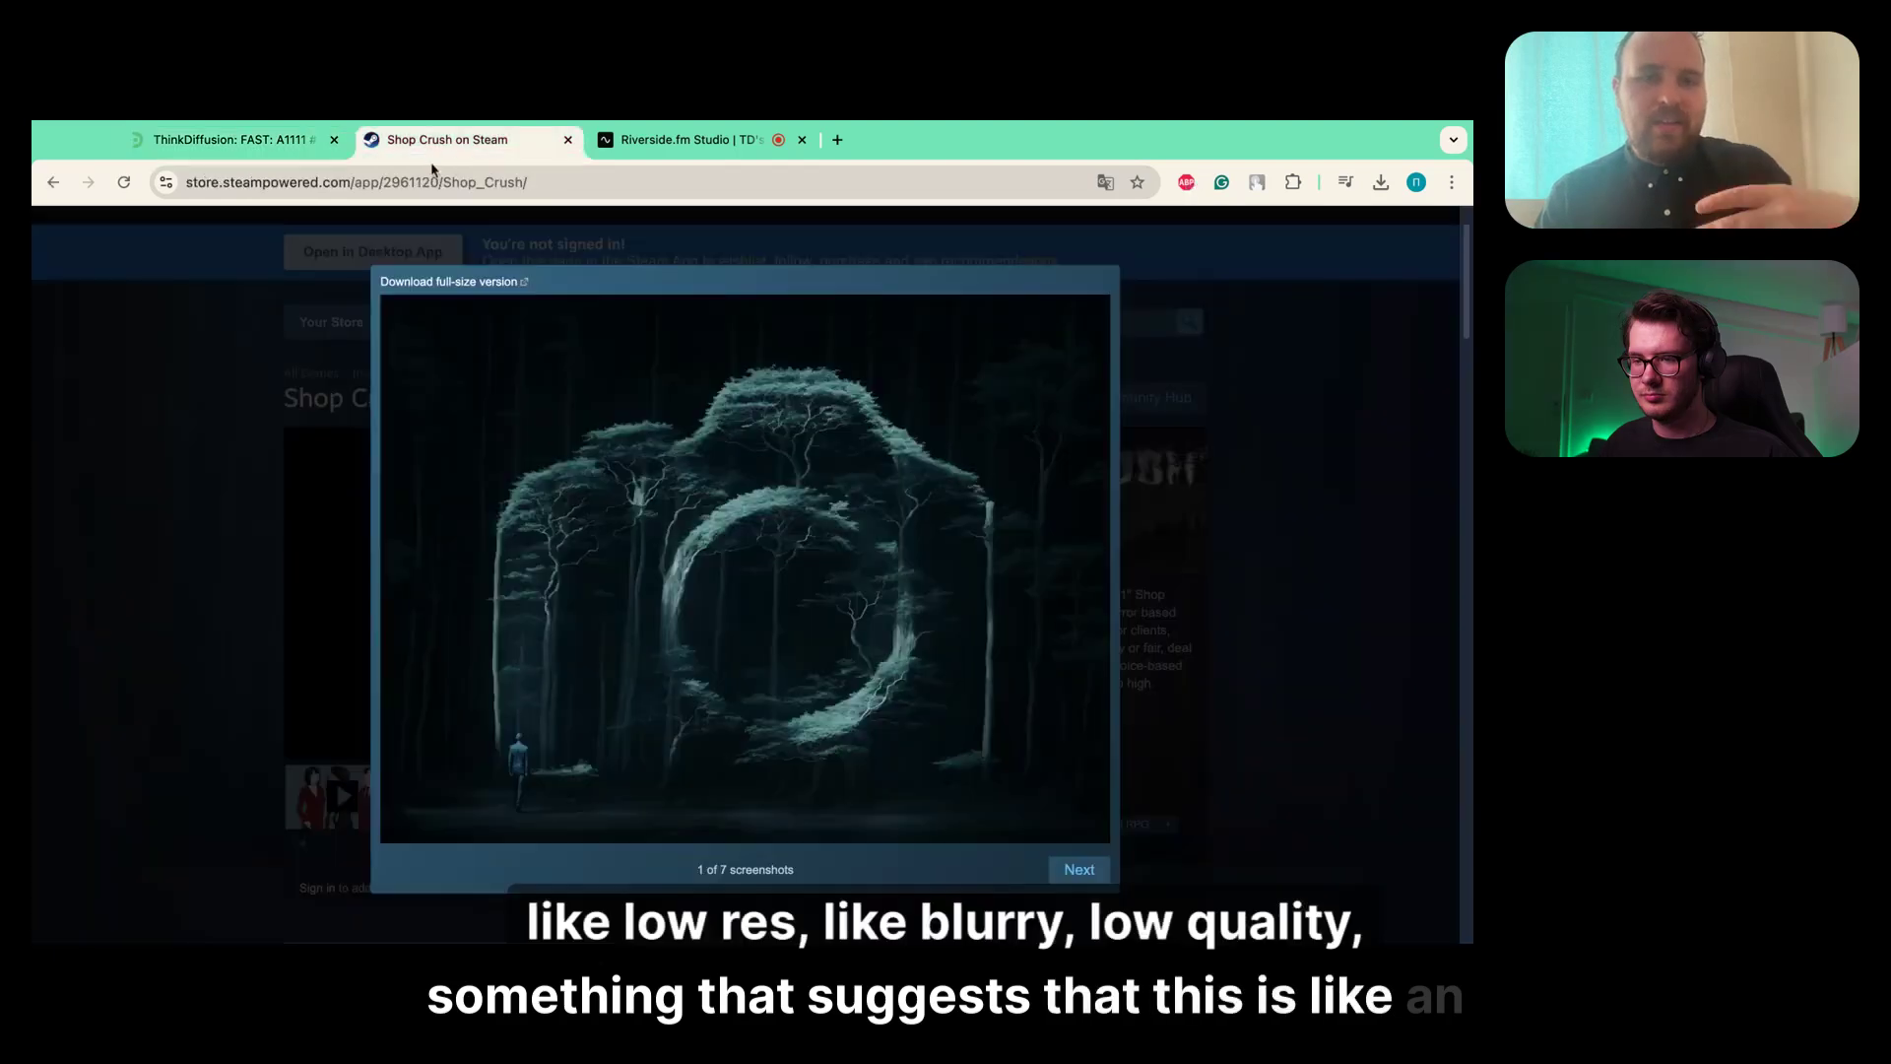
click(228, 139)
click(273, 491)
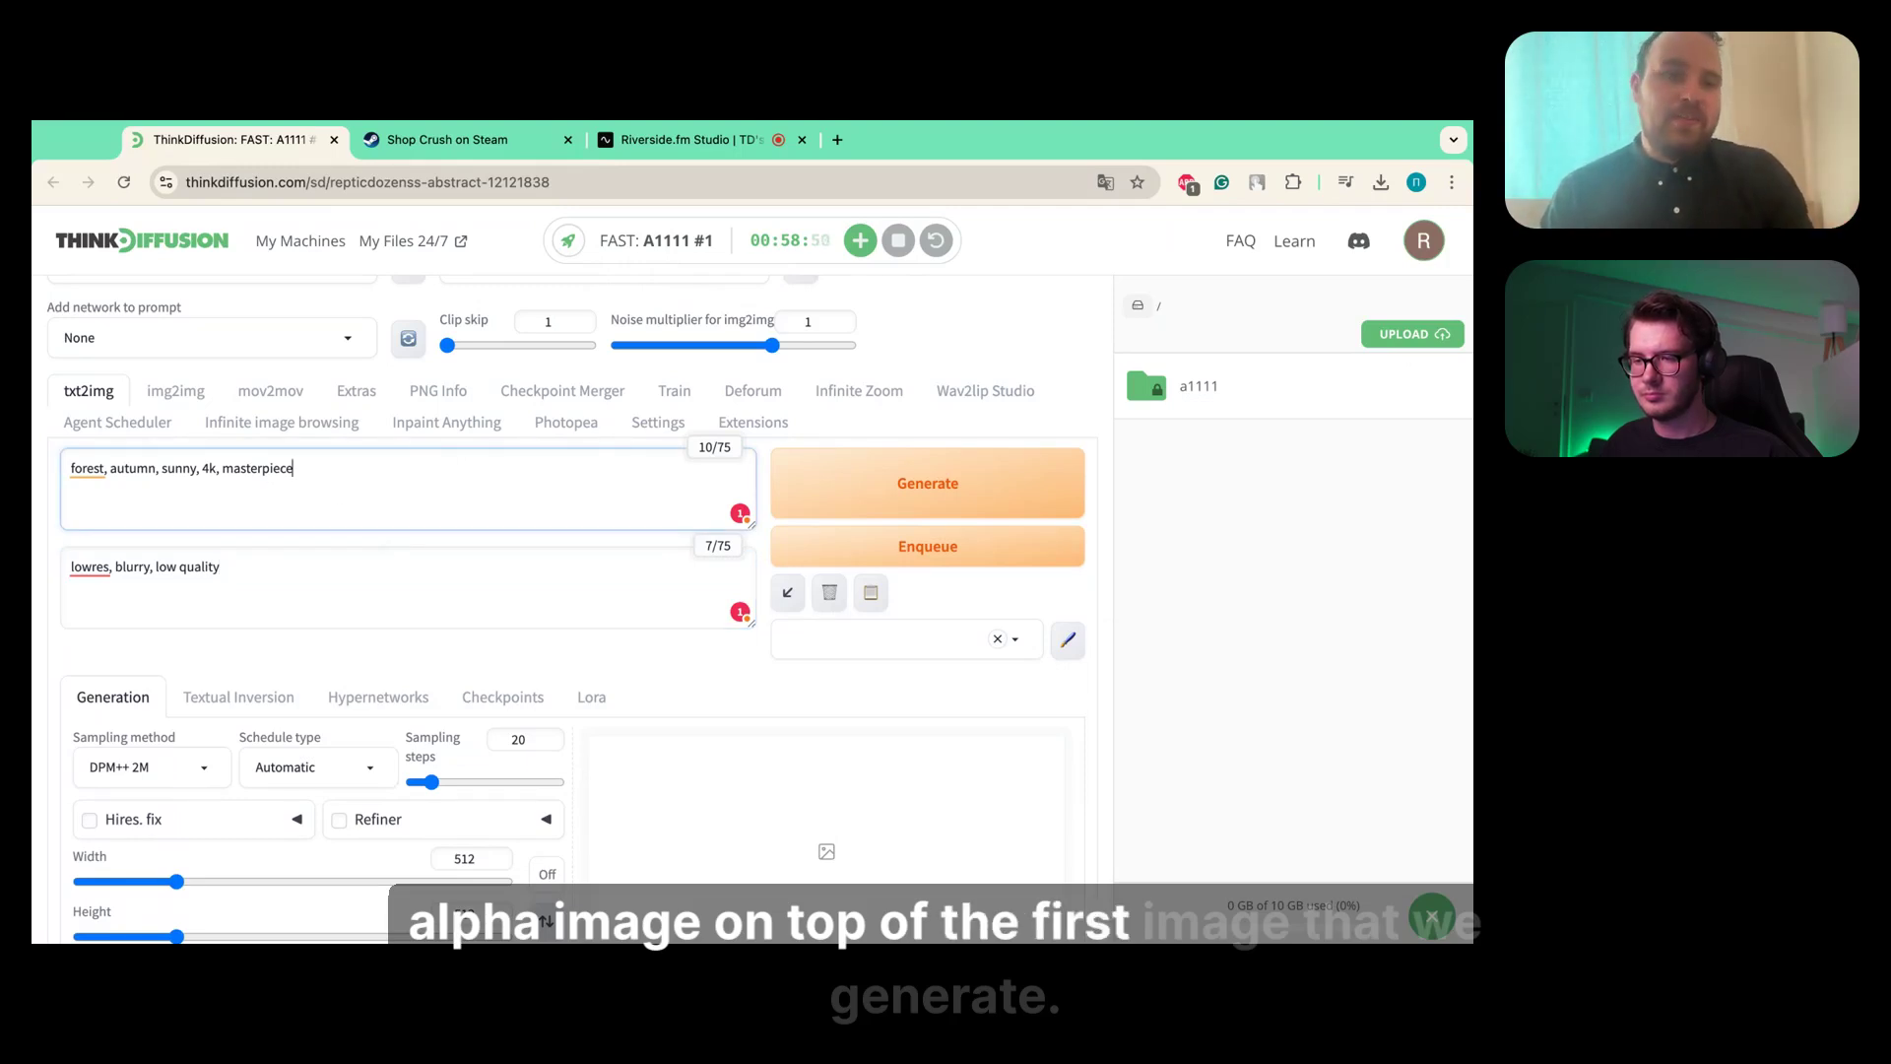
- Set the txt2img image size to a width of 2048 and a height of 1756
scroll(571, 591, down, 1)
scroll(571, 591, down, 1)
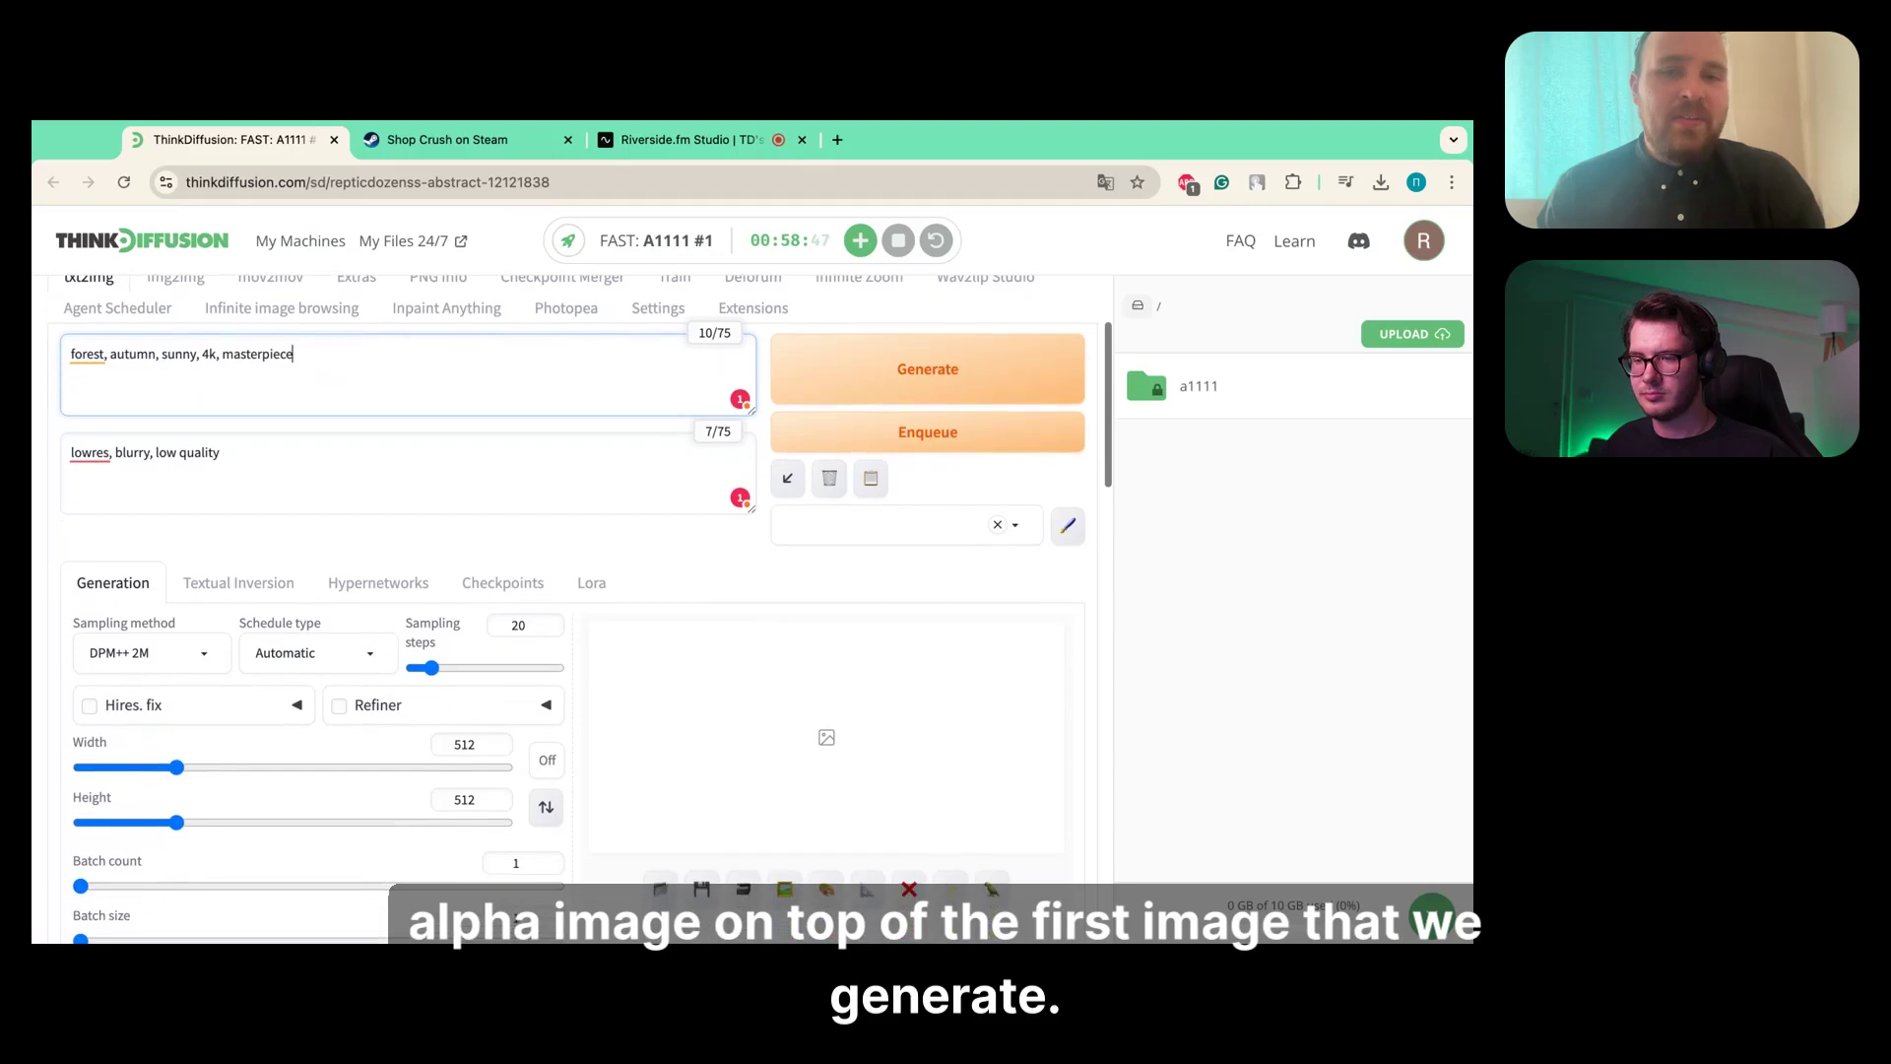
scroll(571, 591, down, 1)
scroll(431, 596, up, 1)
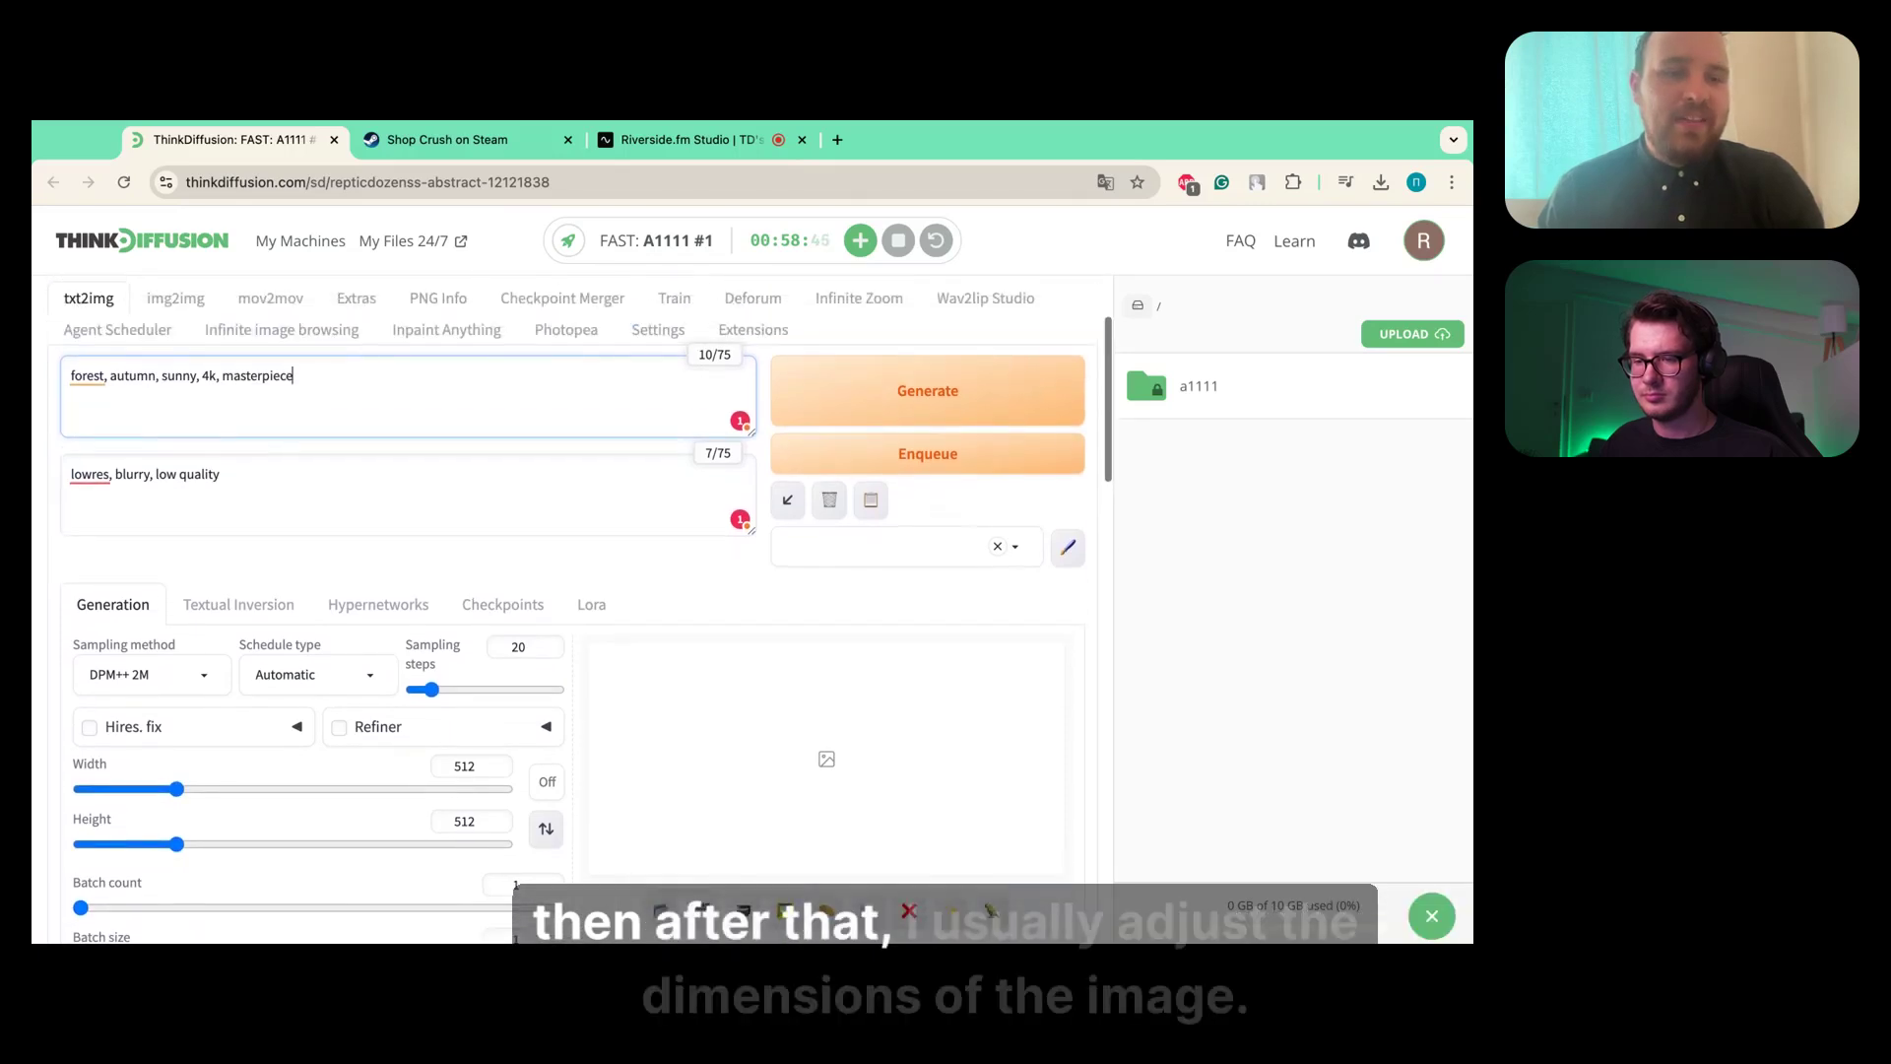
scroll(431, 596, down, 3)
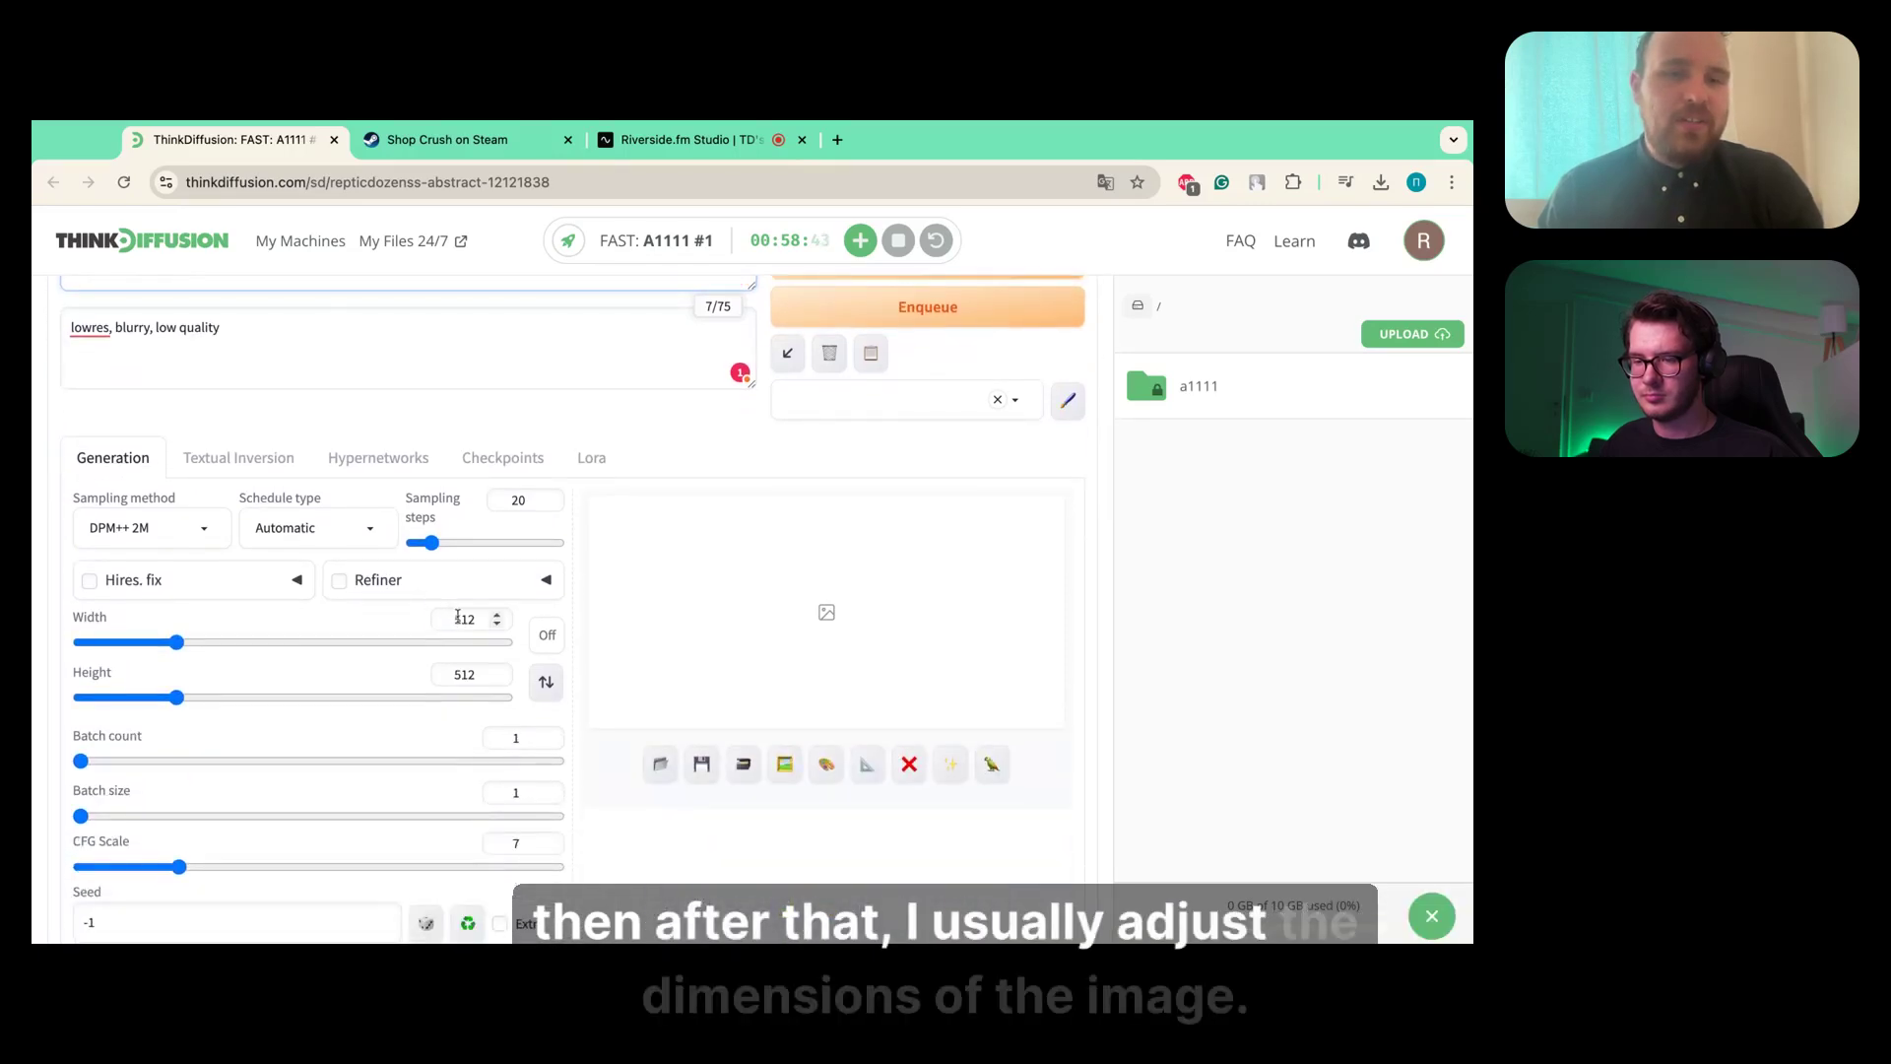
double_click(457, 618)
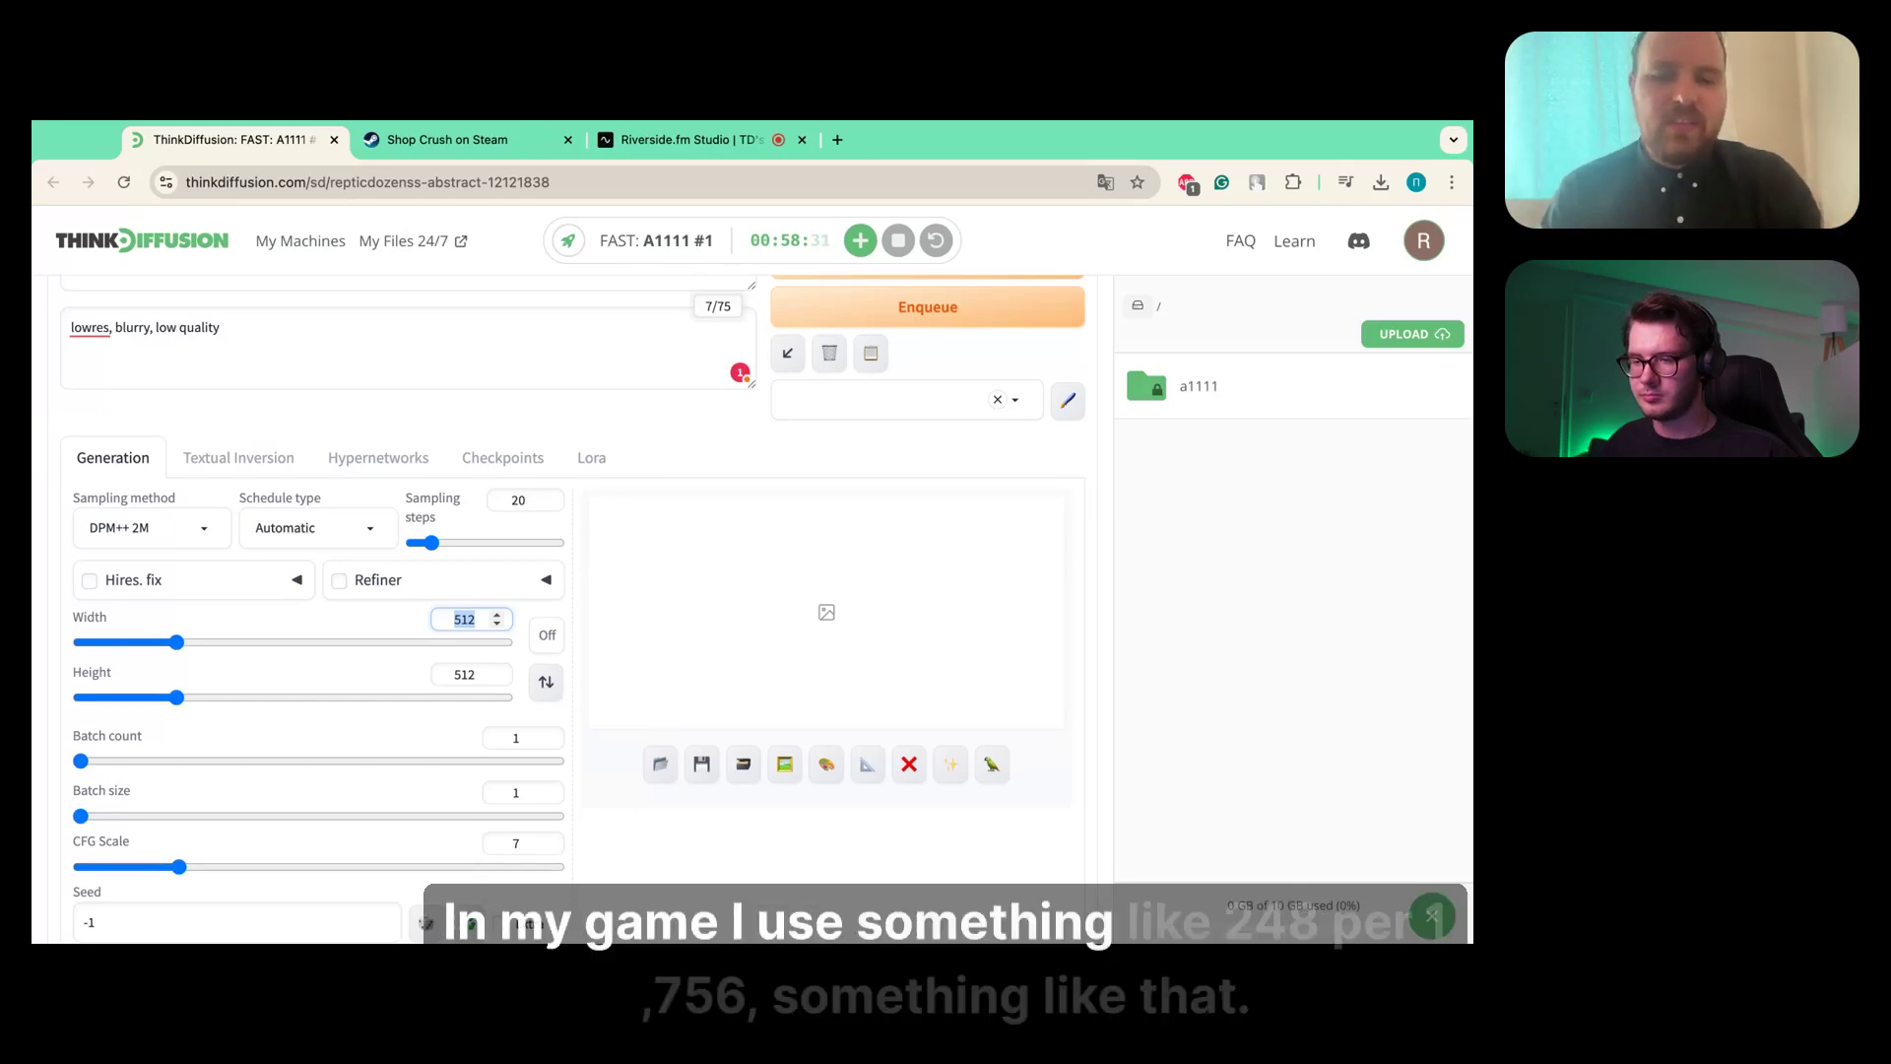
text(48)
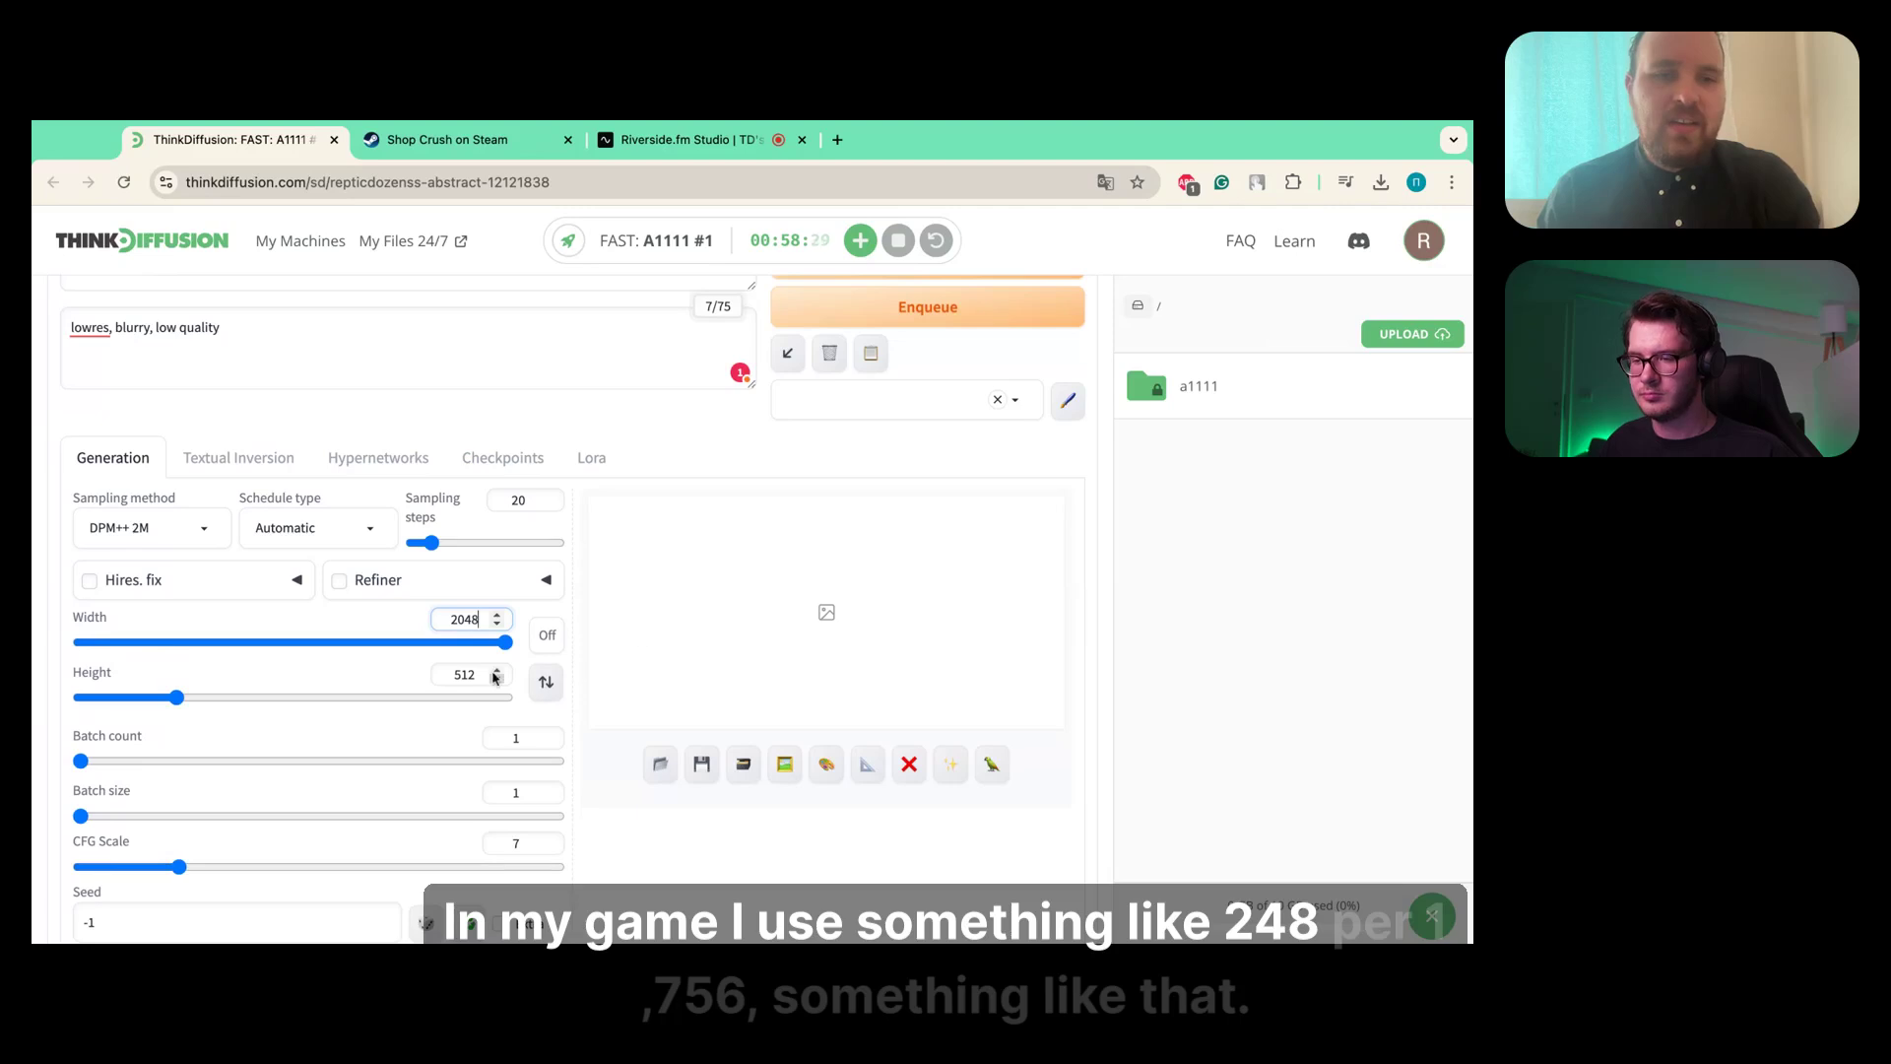
click(462, 674)
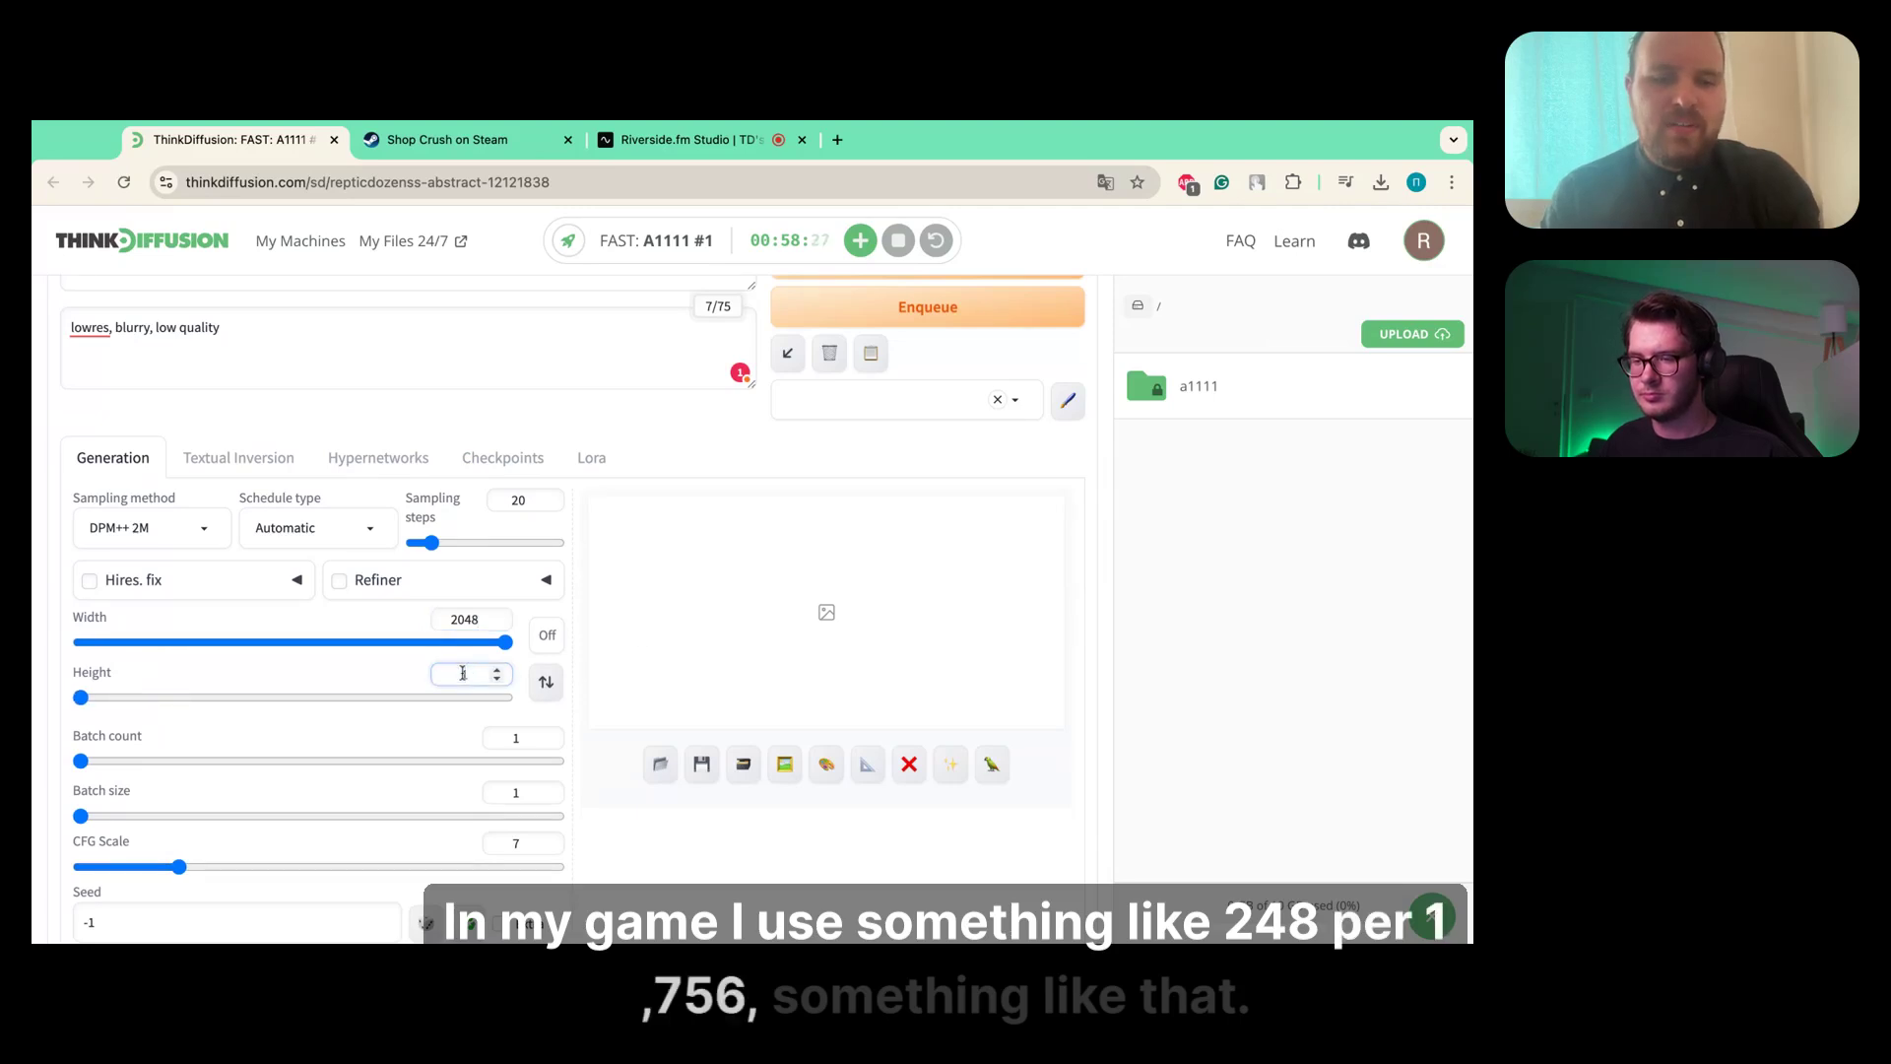
text(1756)
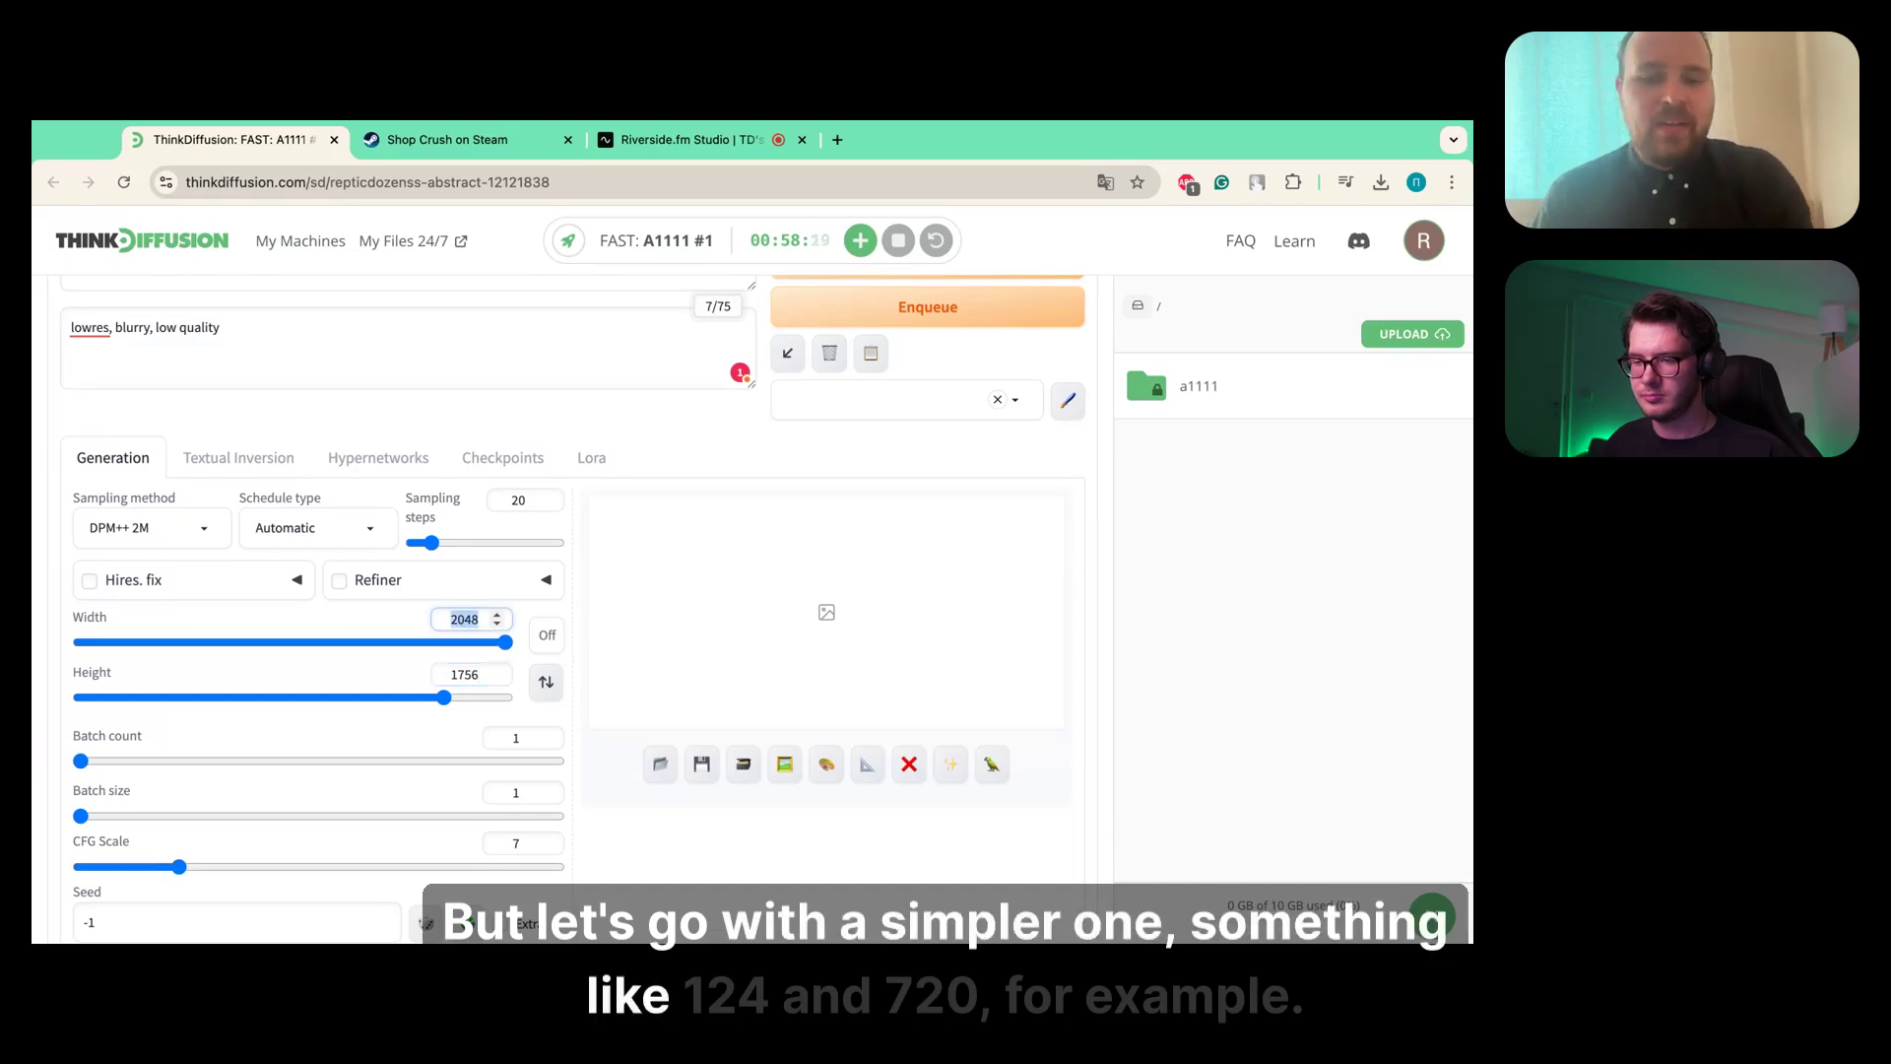
- Set the txt2img image width to 1024 and the height to 720
text(10)
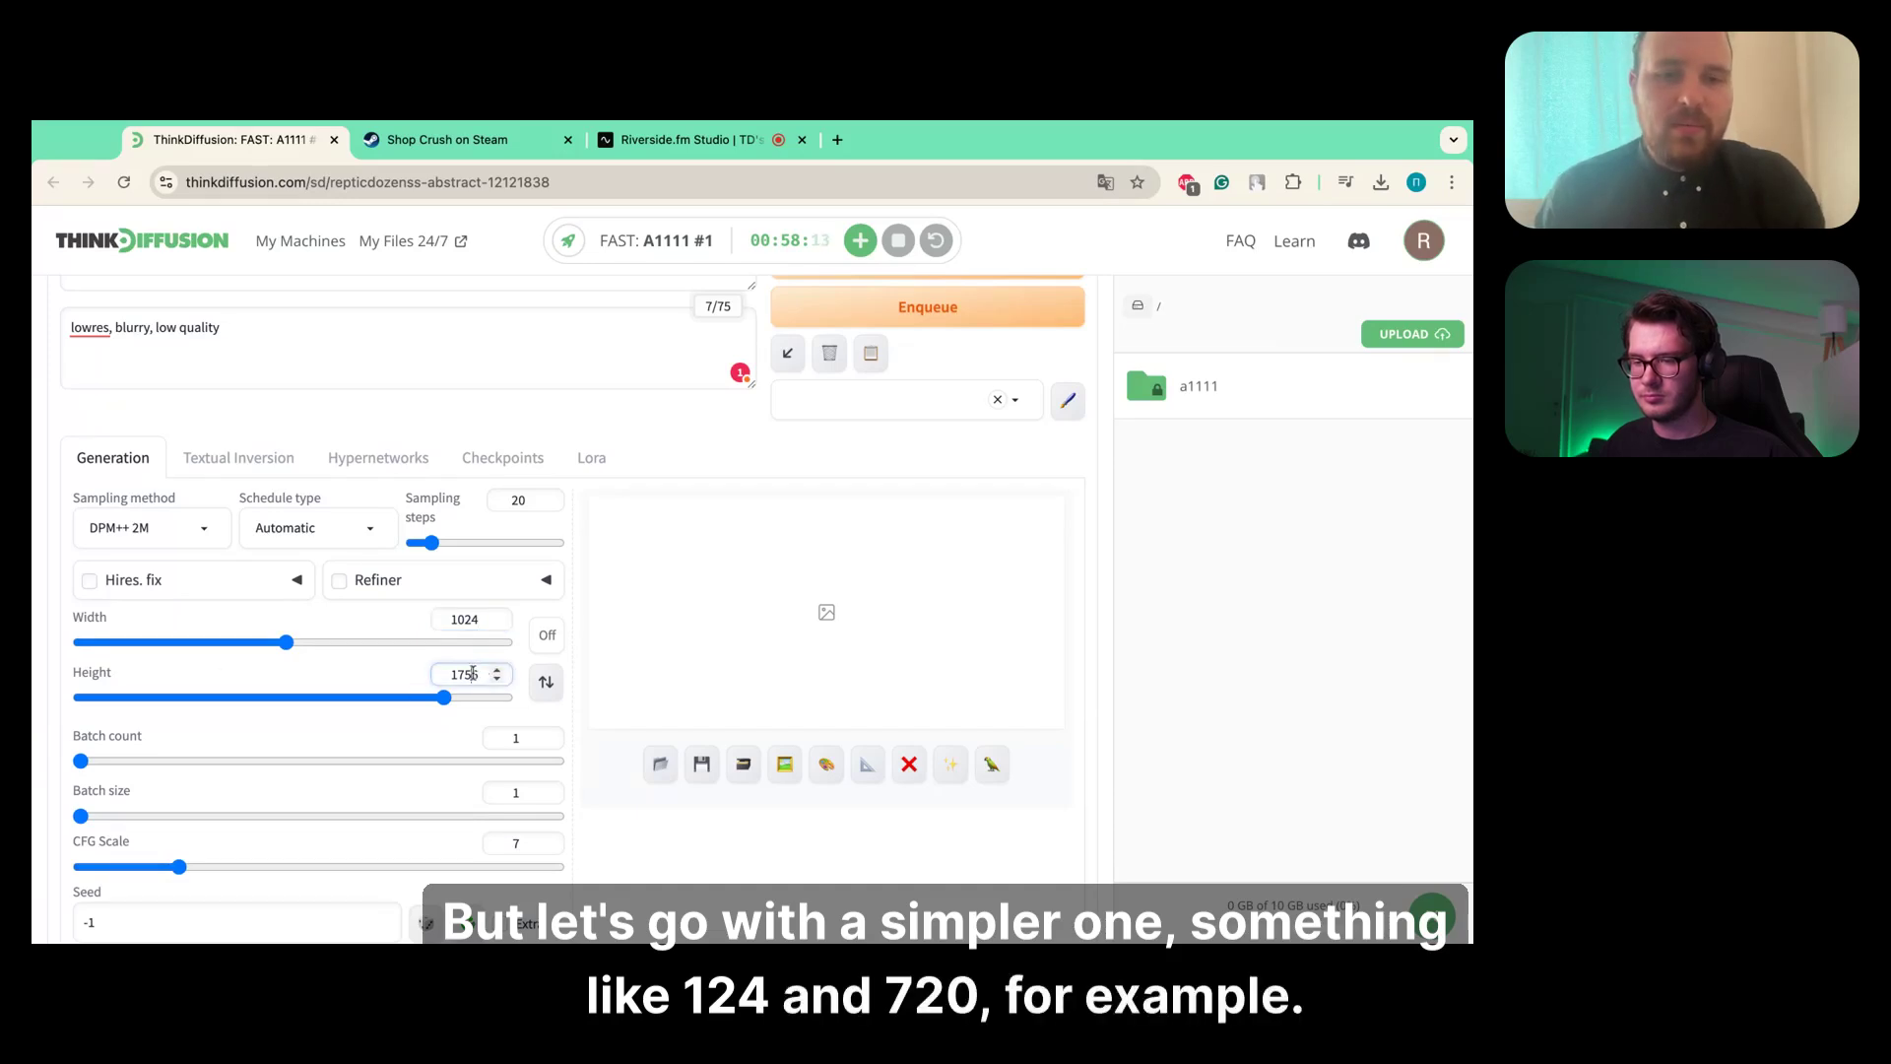
text(720)
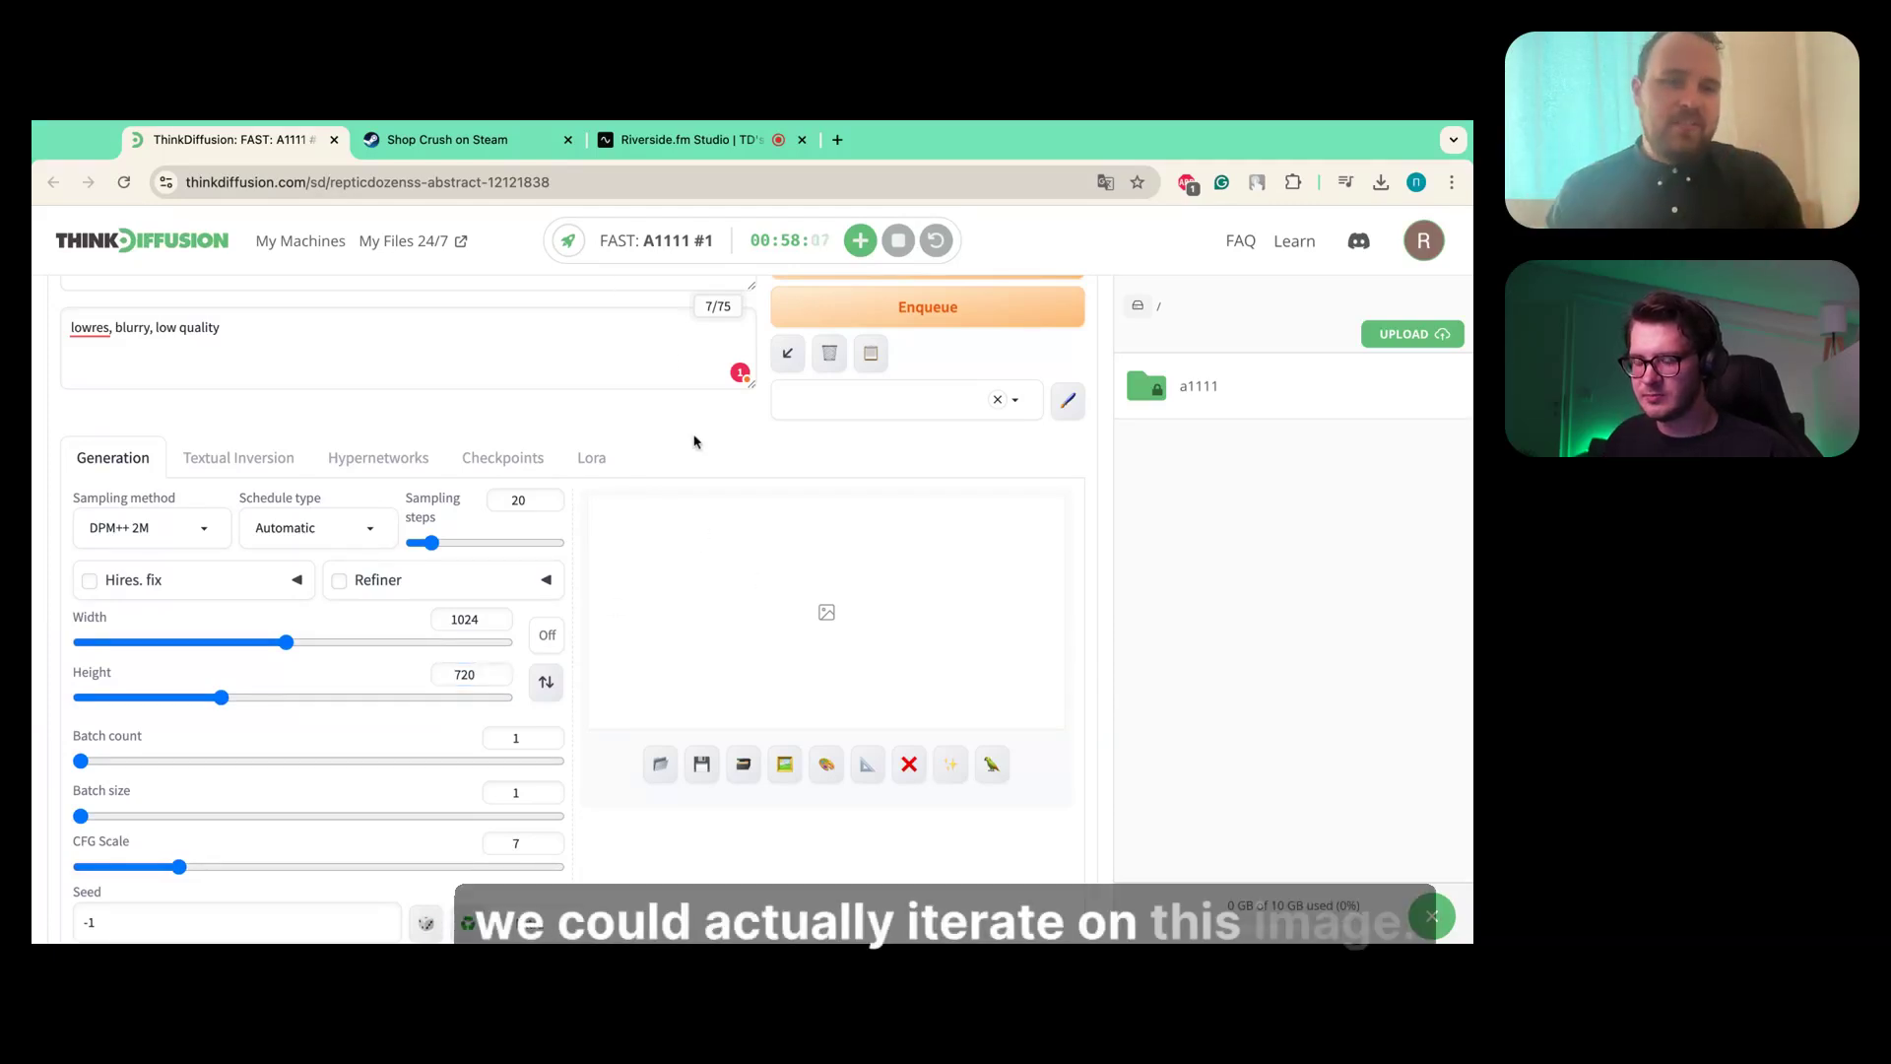
- Raise the number of sampling steps to 40 for the forest background generation
scroll(572, 609, up, 3)
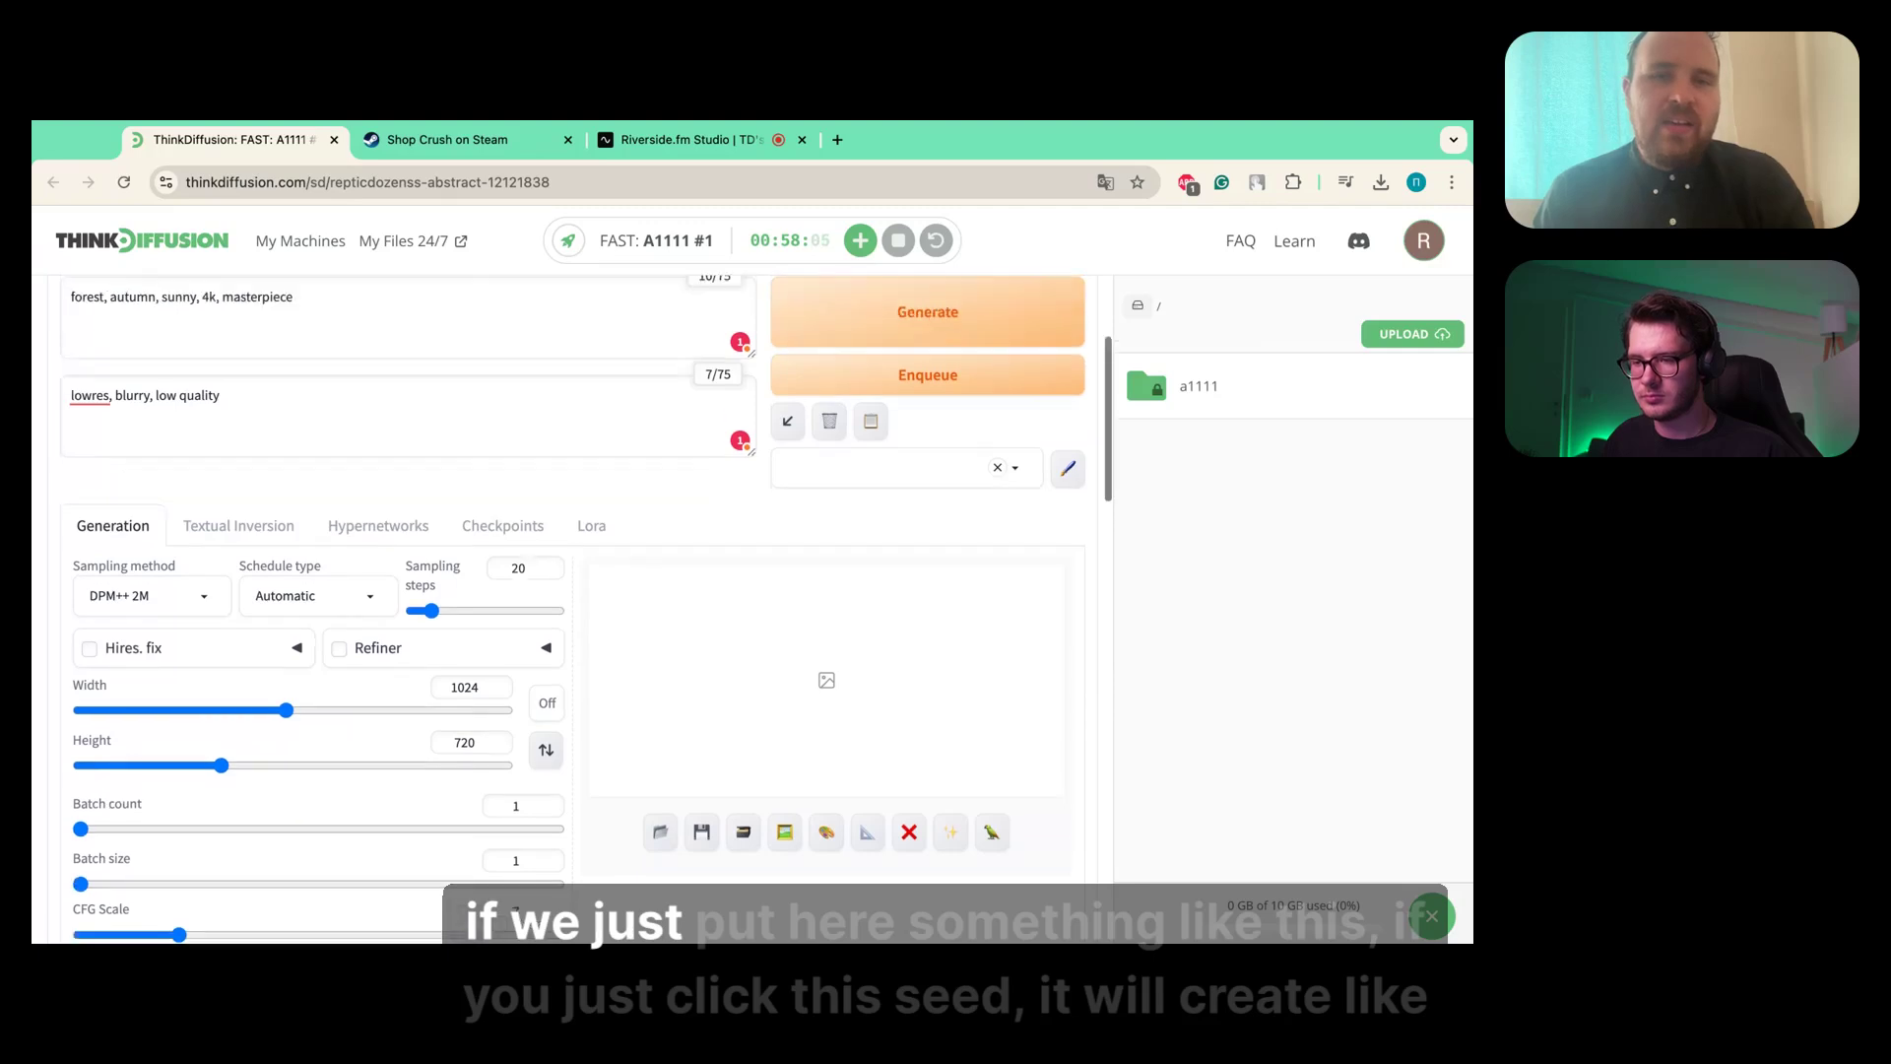
scroll(571, 609, down, 6)
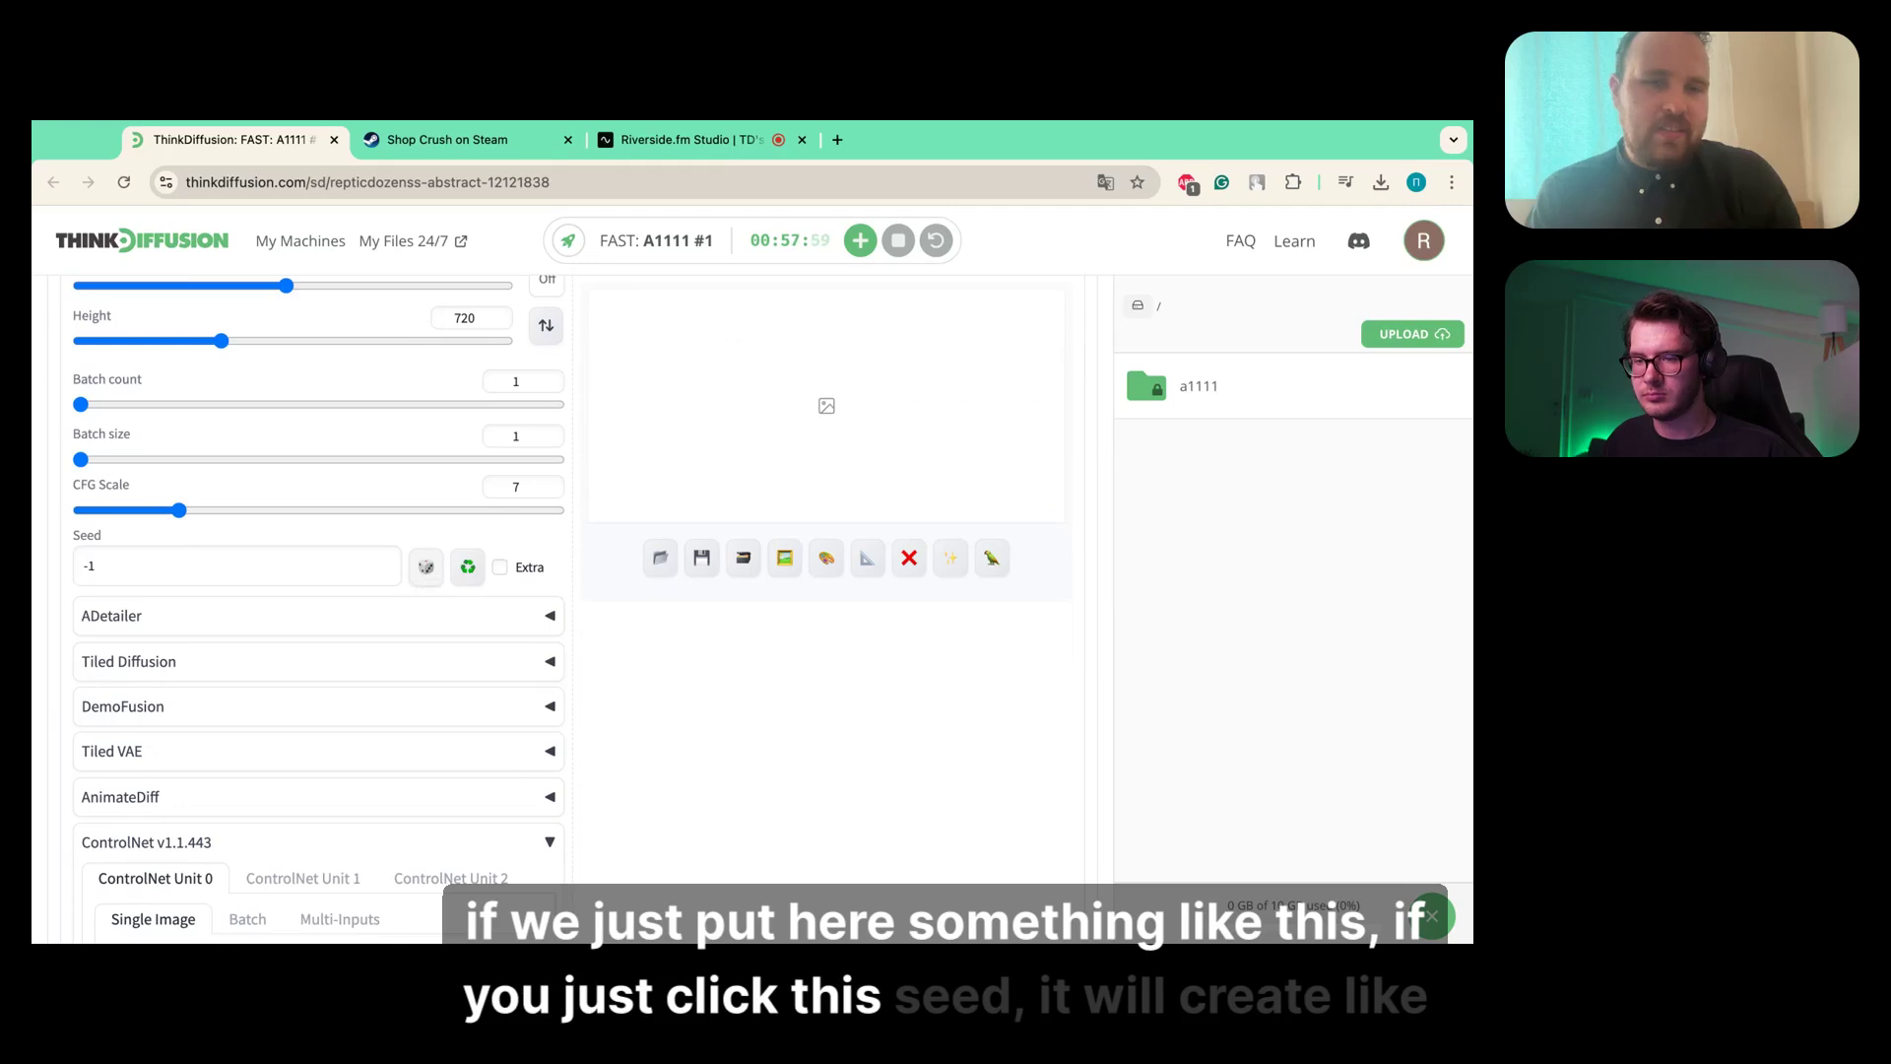
scroll(739, 435, up, 5)
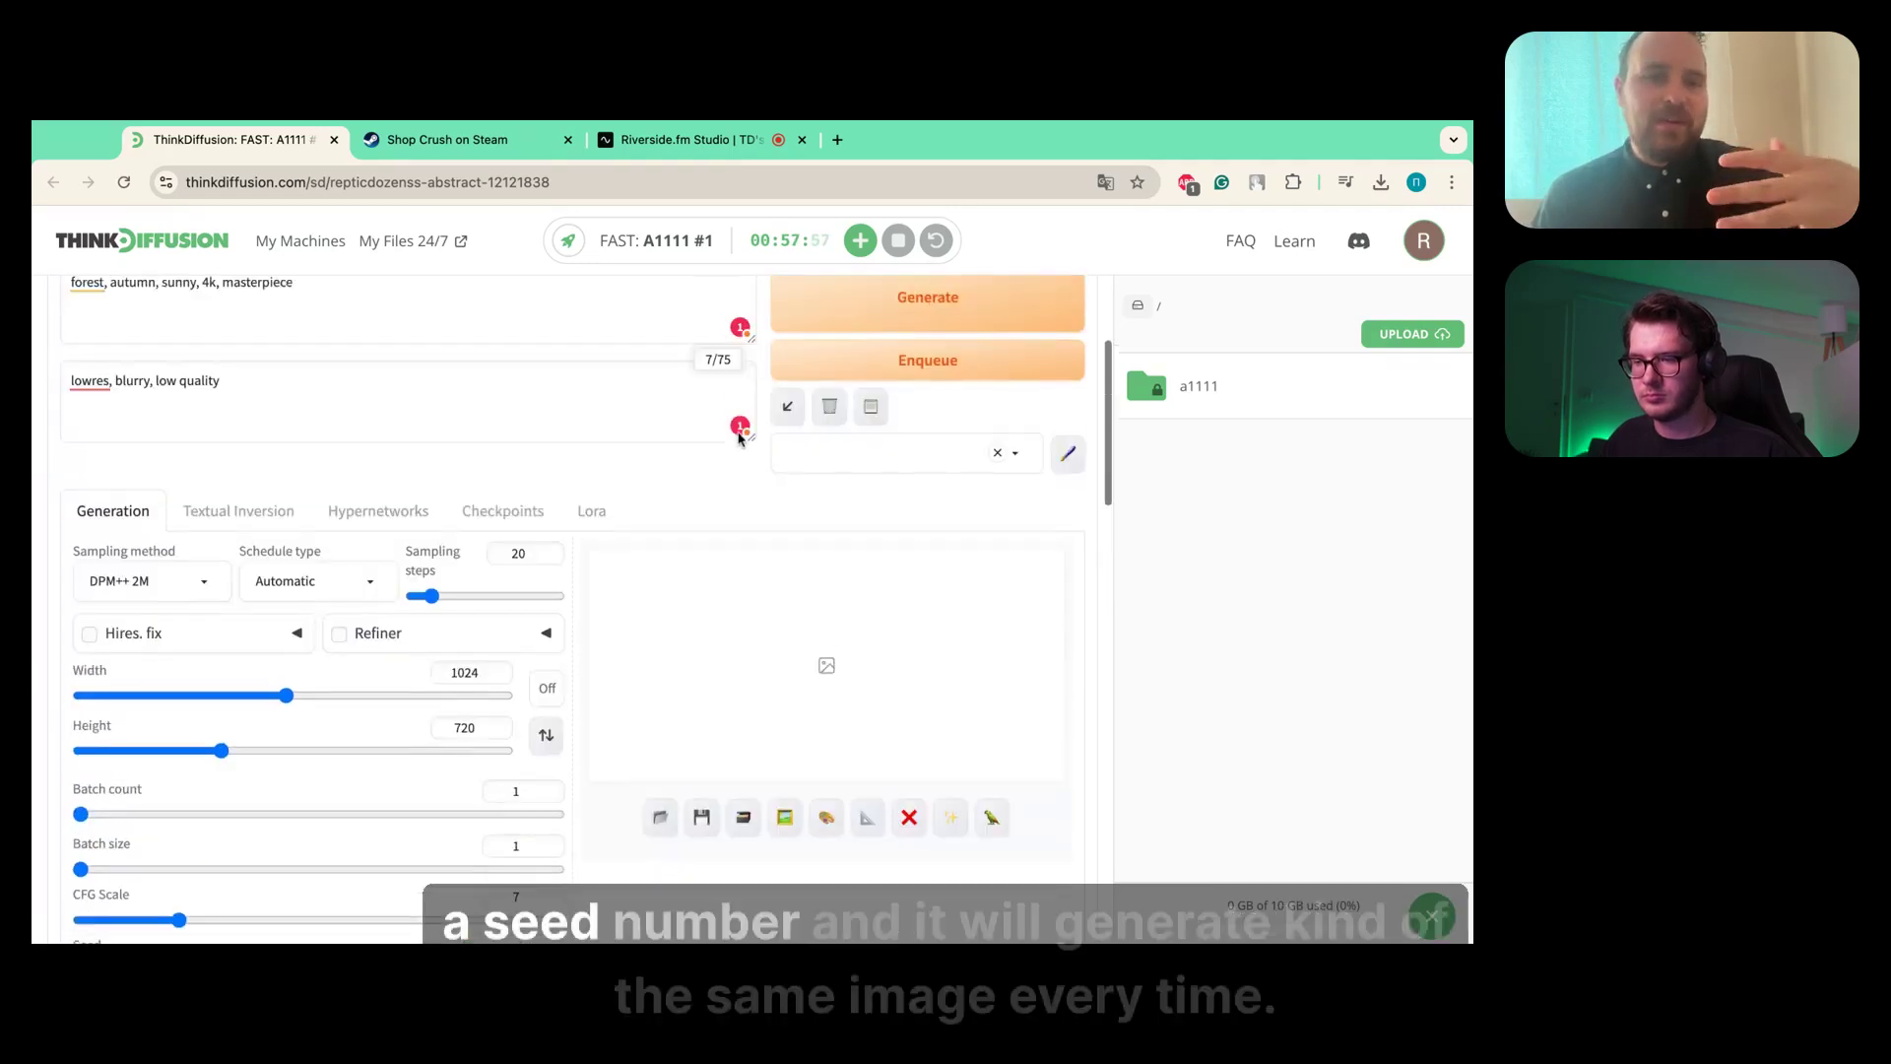
scroll(739, 435, up, 1)
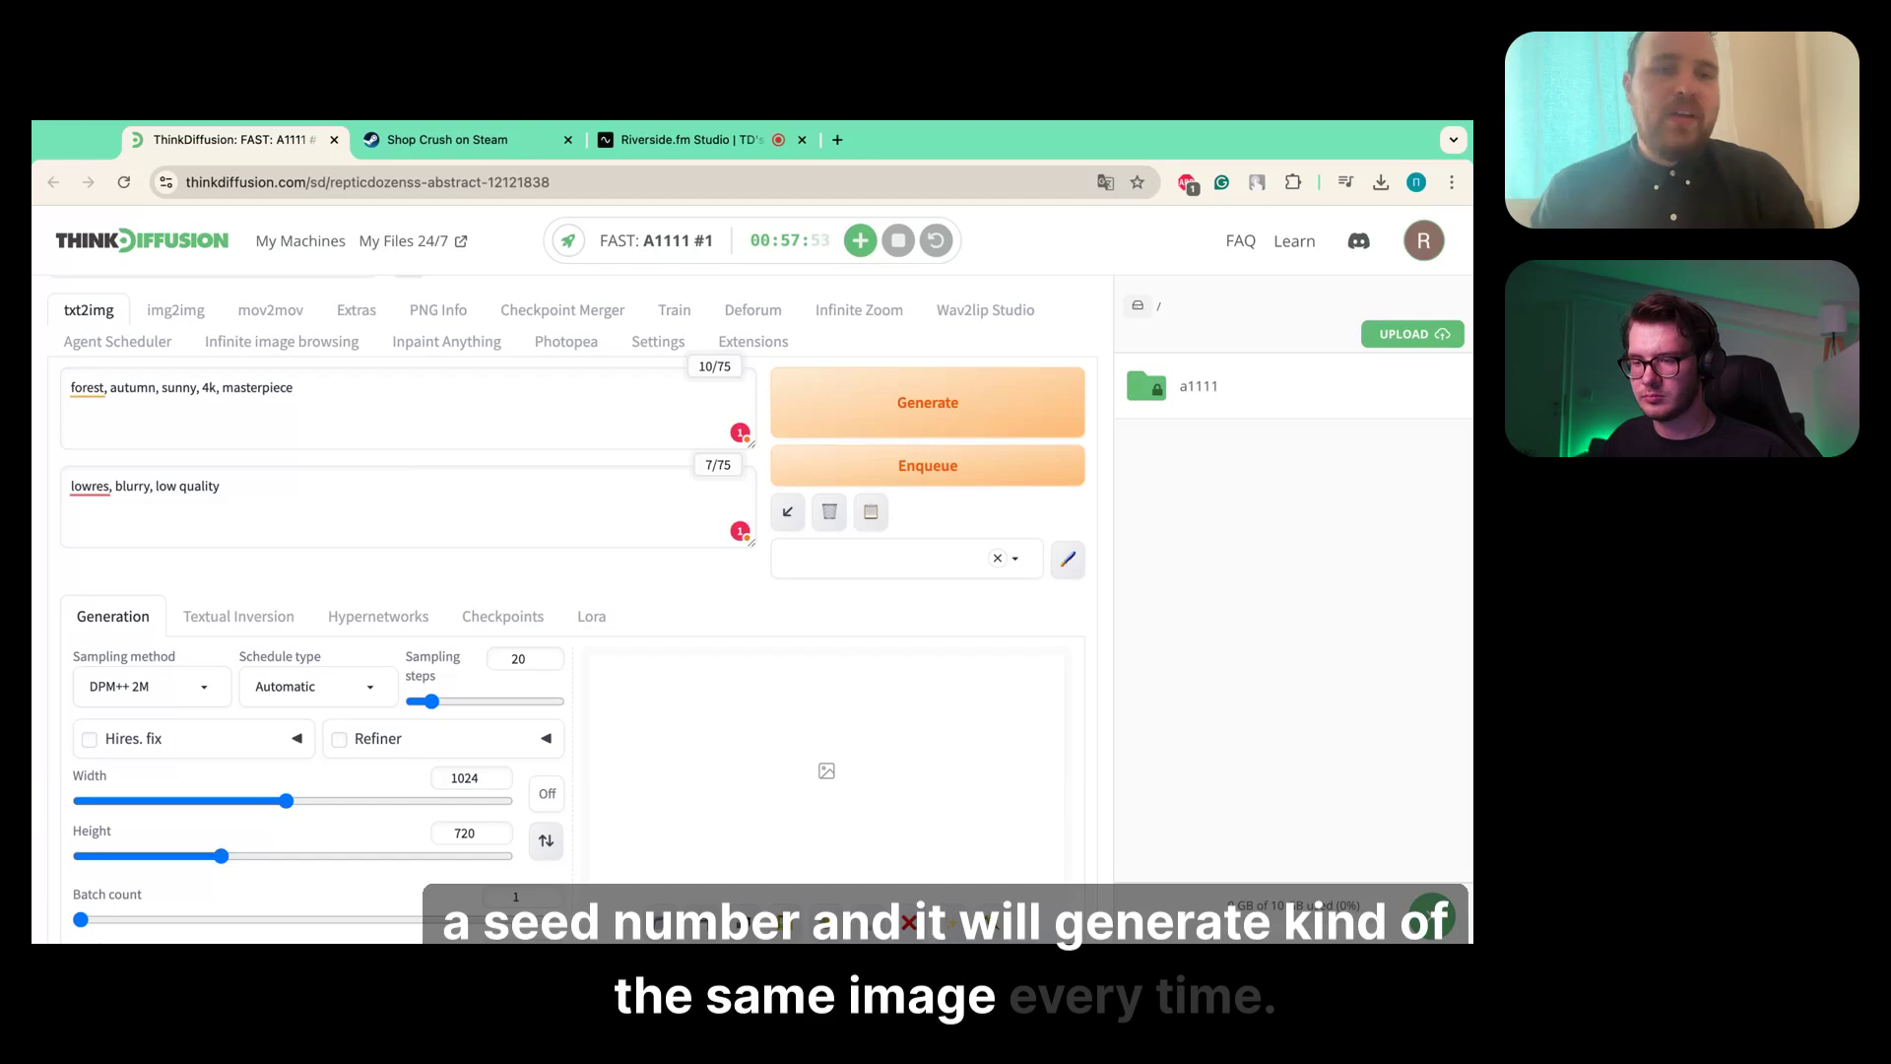
click(277, 490)
scroll(276, 490, up, 2)
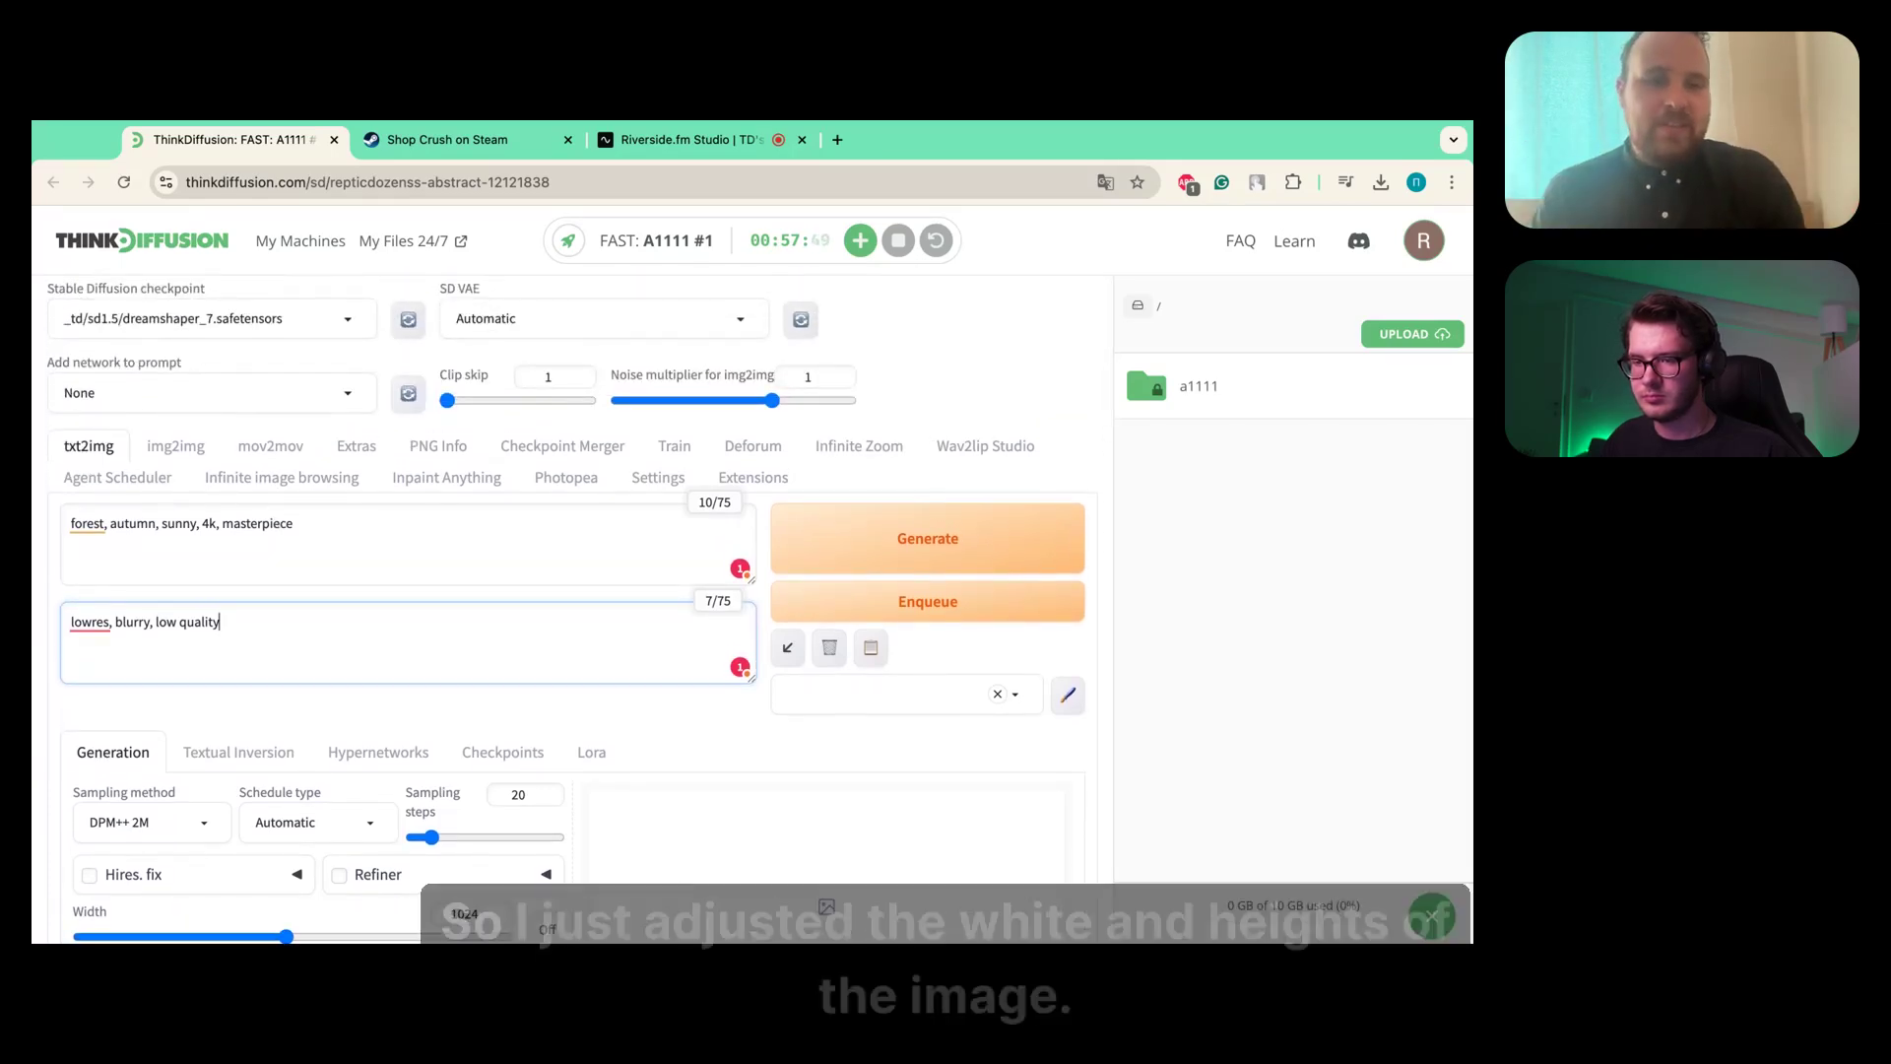
scroll(163, 738, down, 3)
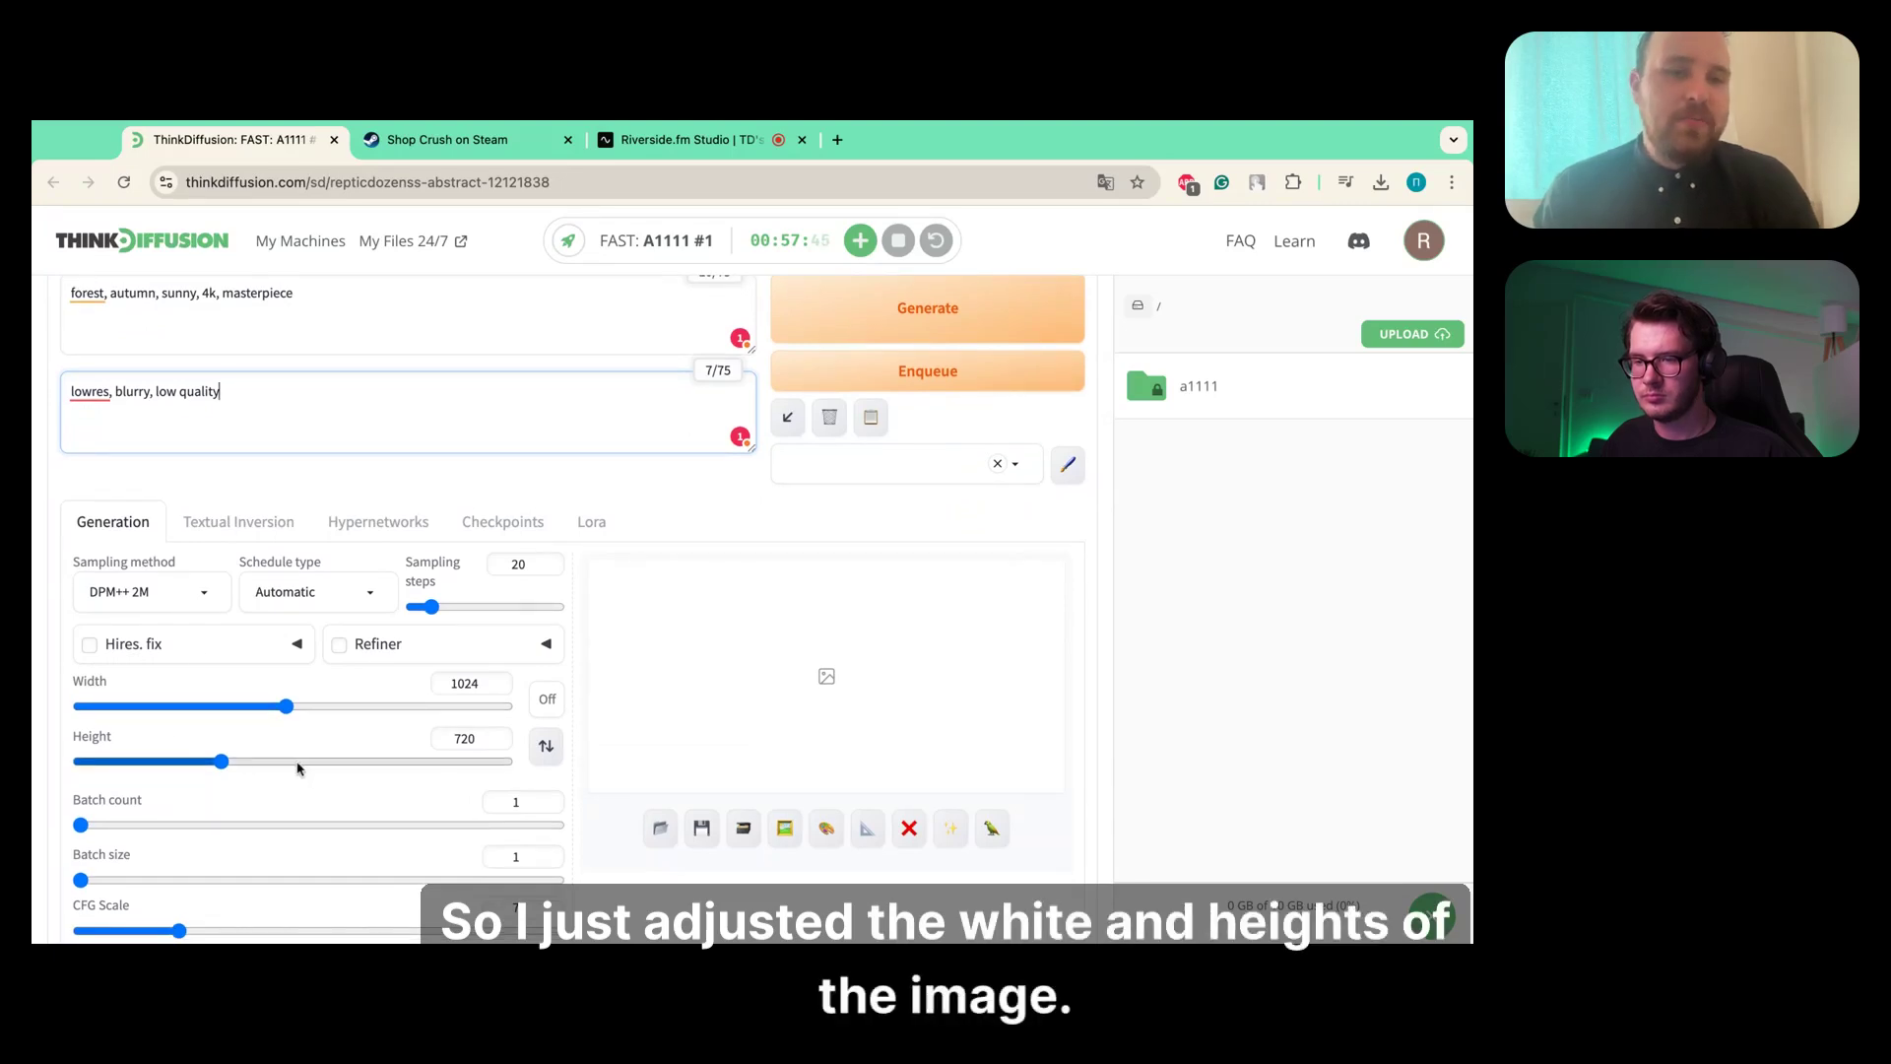
scroll(614, 659, down, 1)
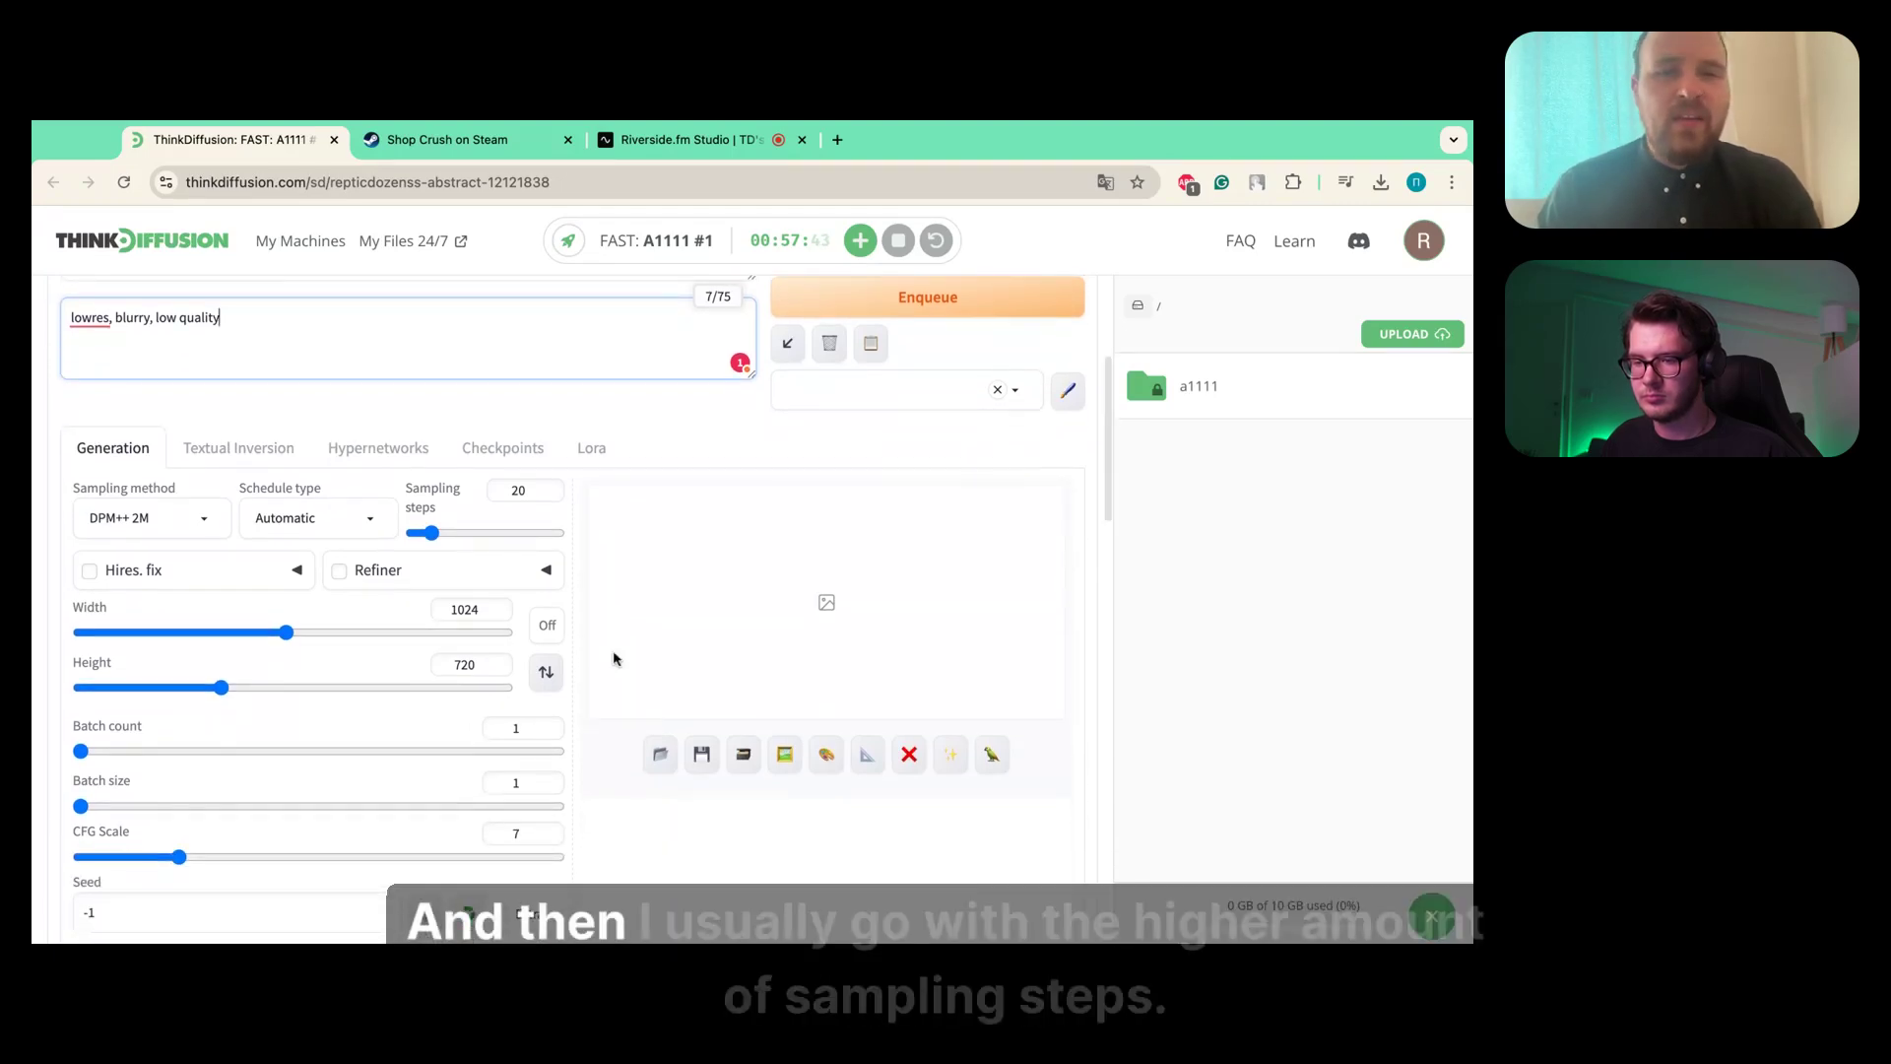
double_click(518, 489)
text(1)
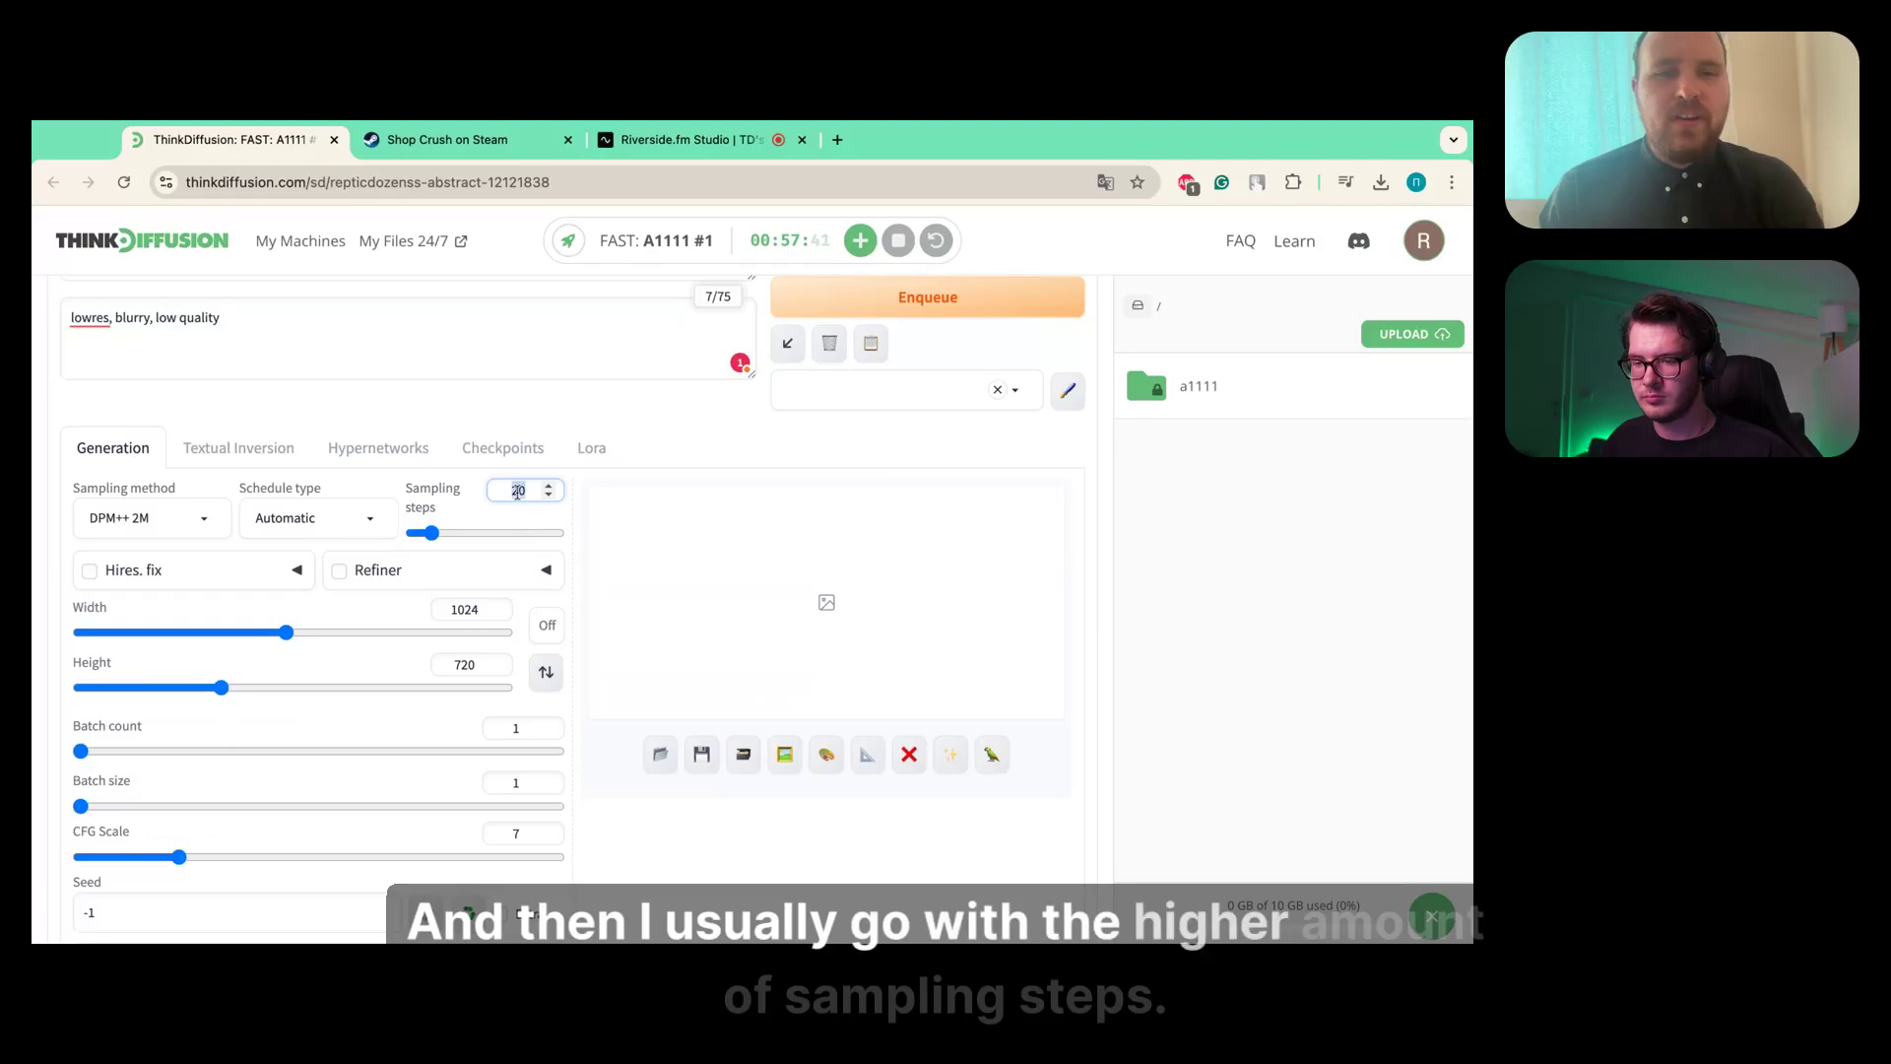
text(0)
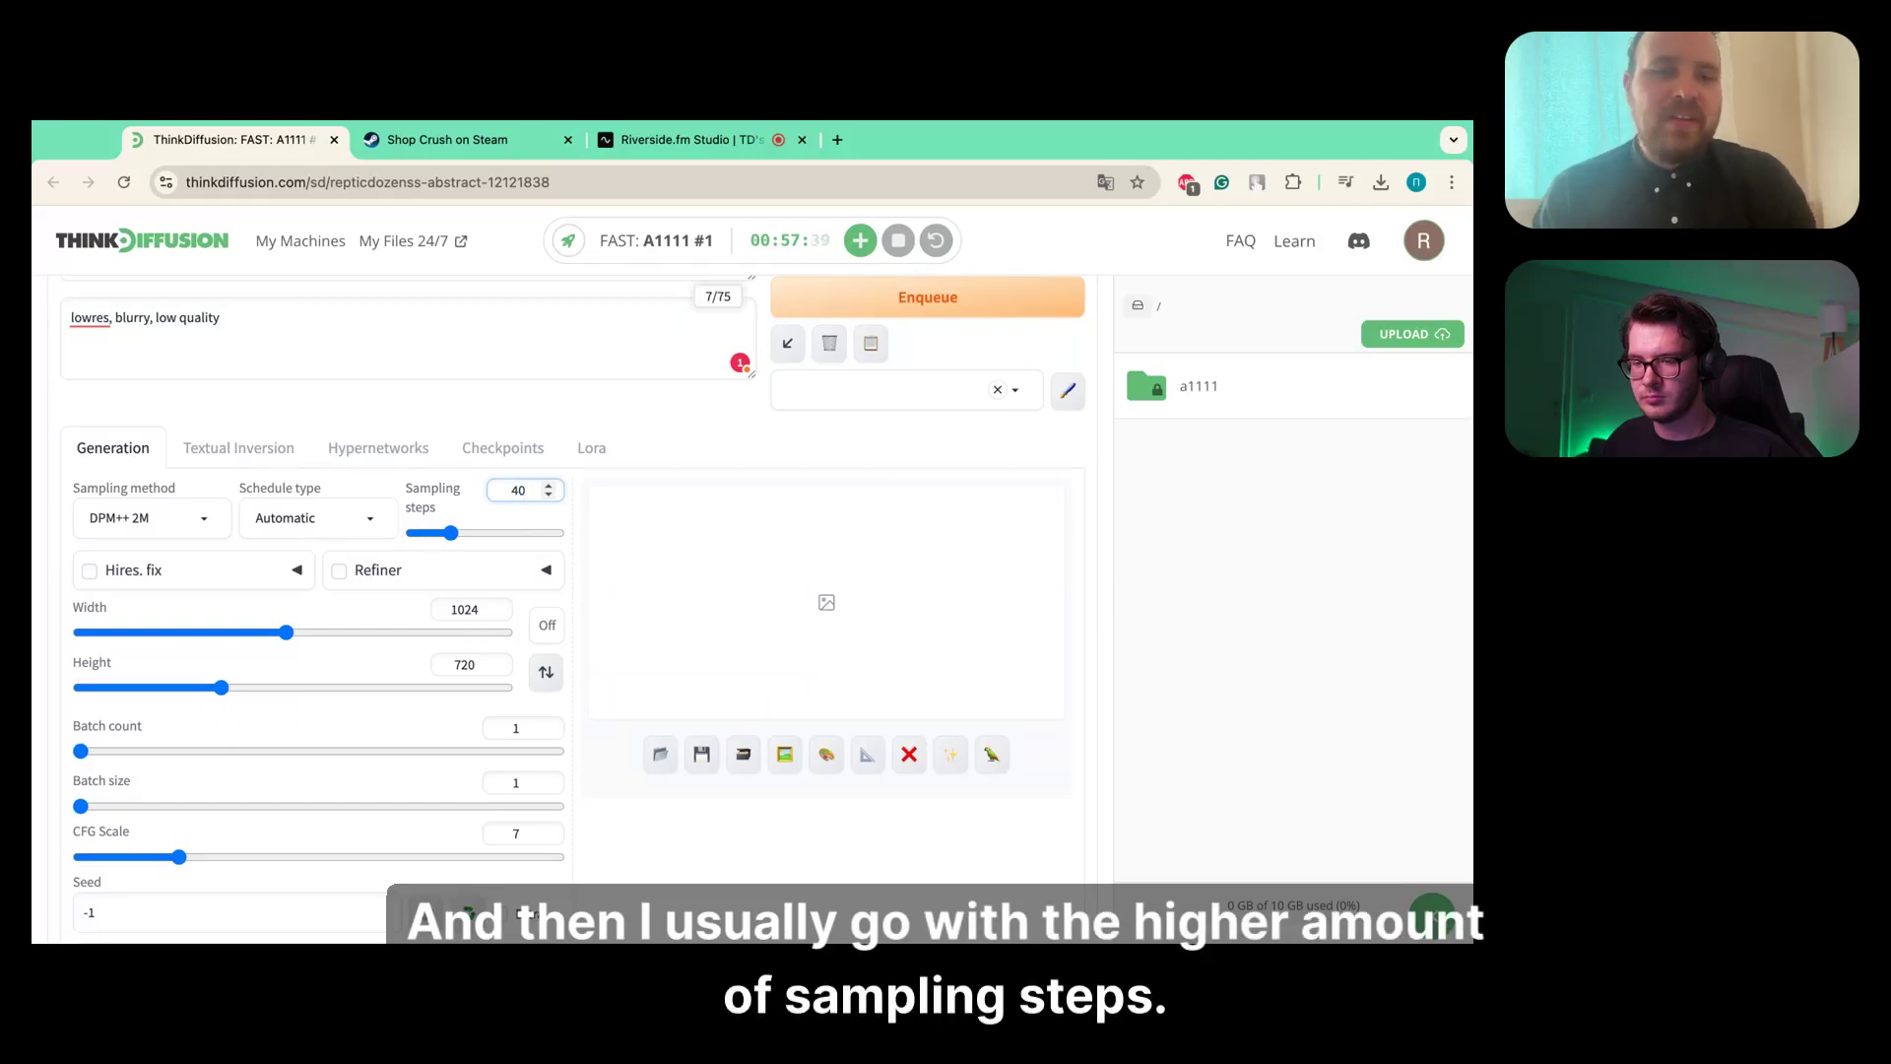
click(699, 408)
scroll(700, 407, down, 1)
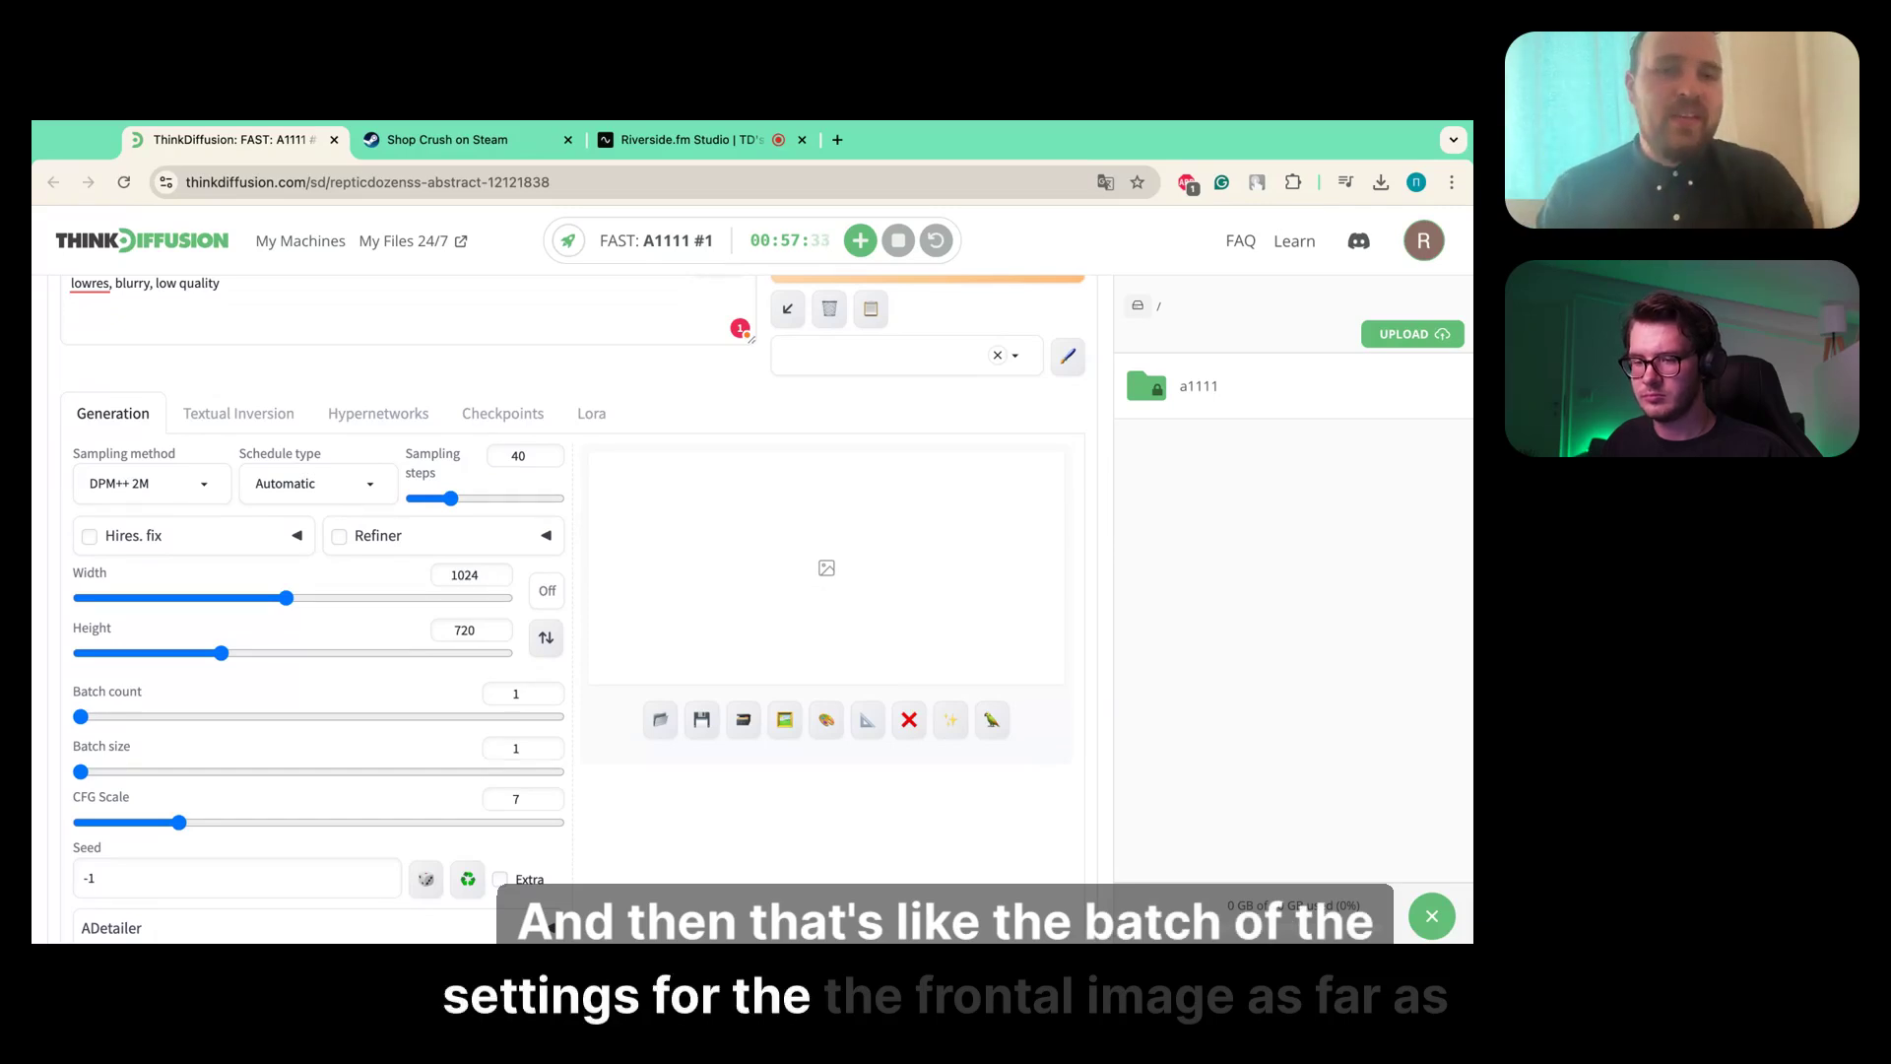
- Review the positive prompt, the ControlNet Unit 0 options, and the sampling and image size settings
scroll(309, 570, up, 5)
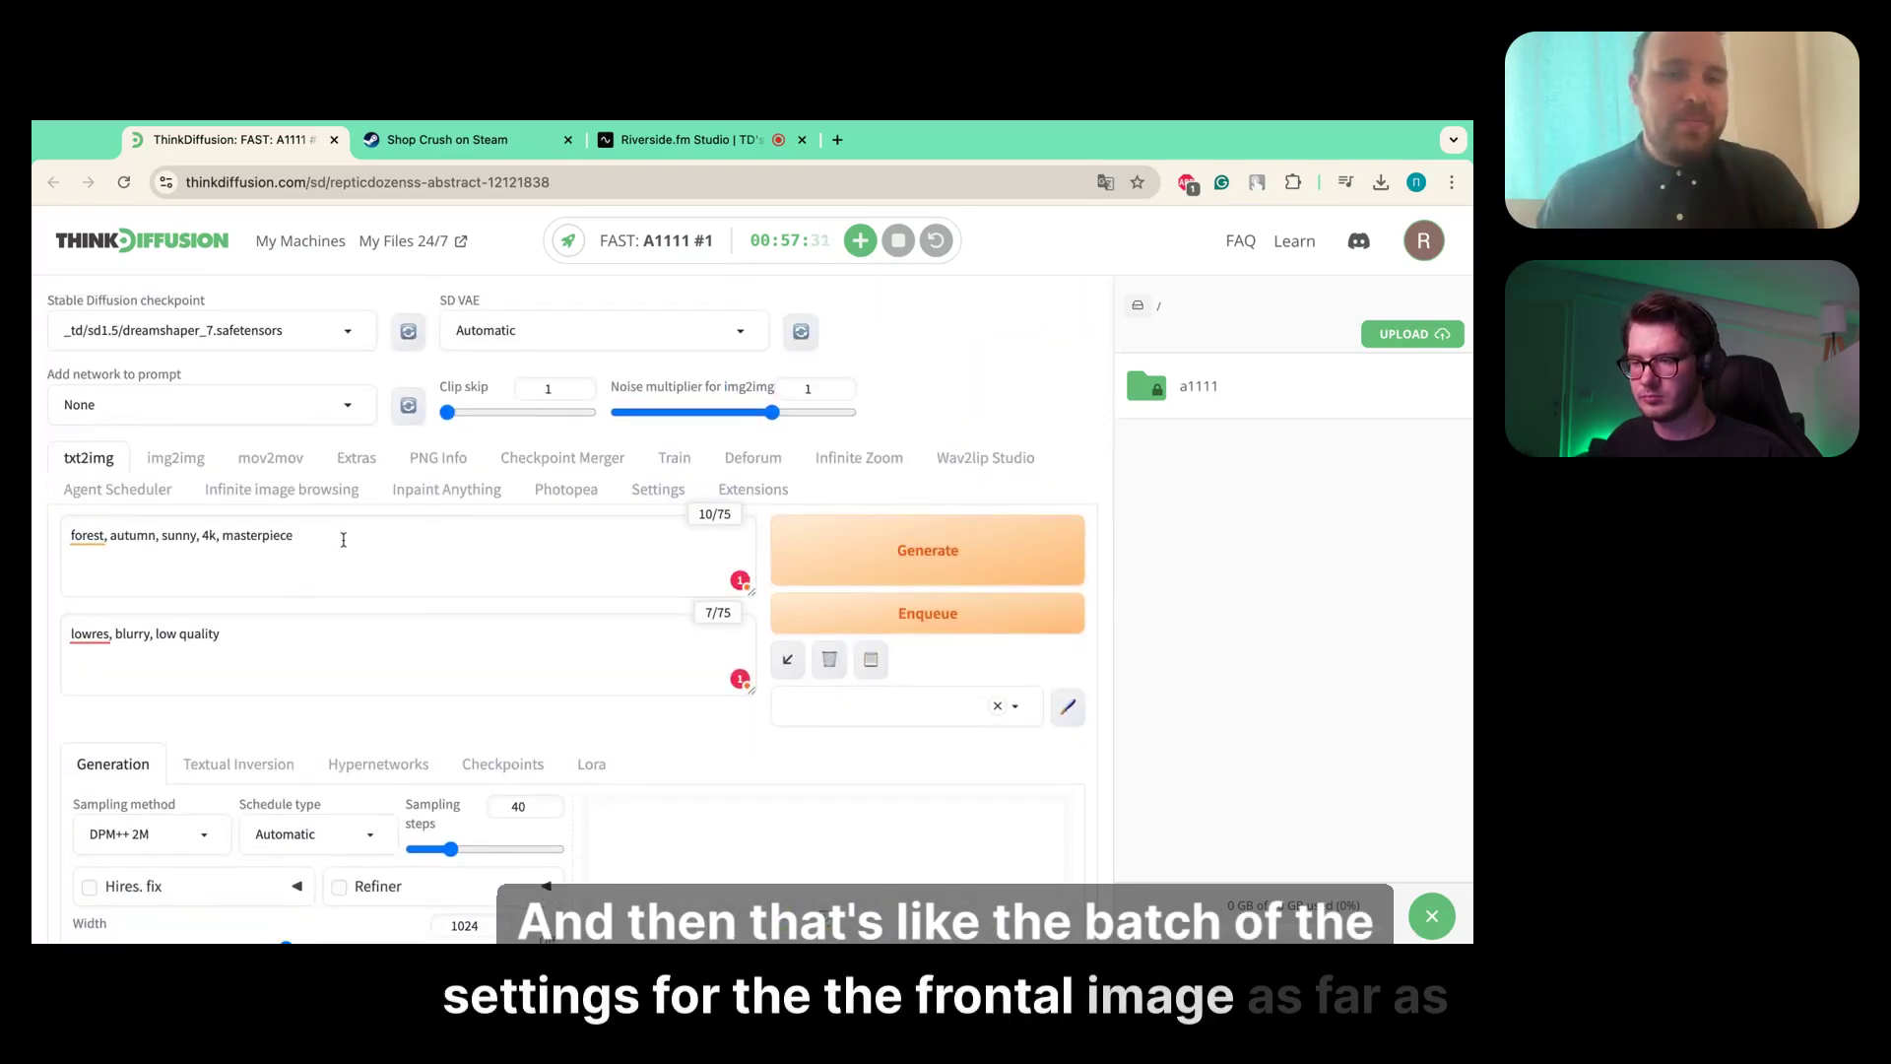
drag(223, 535, 343, 539)
scroll(342, 538, down, 12)
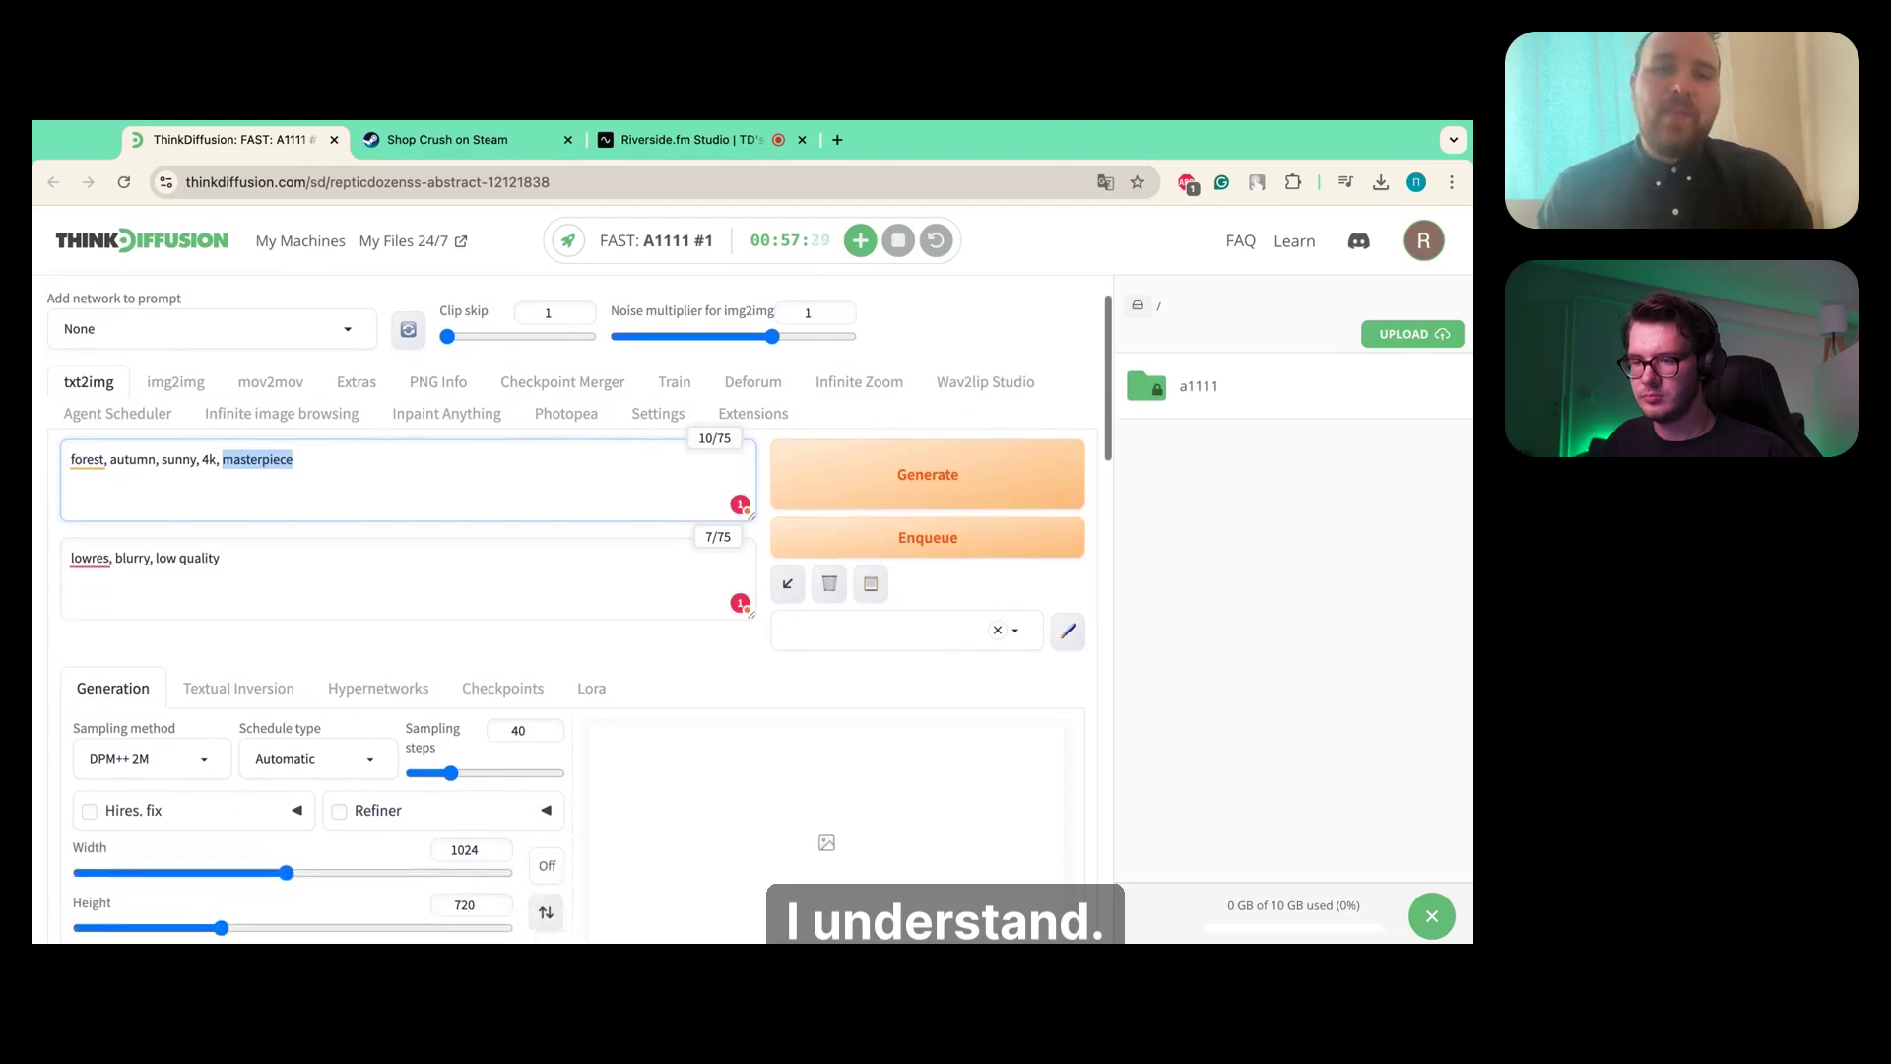
scroll(213, 647, down, 2)
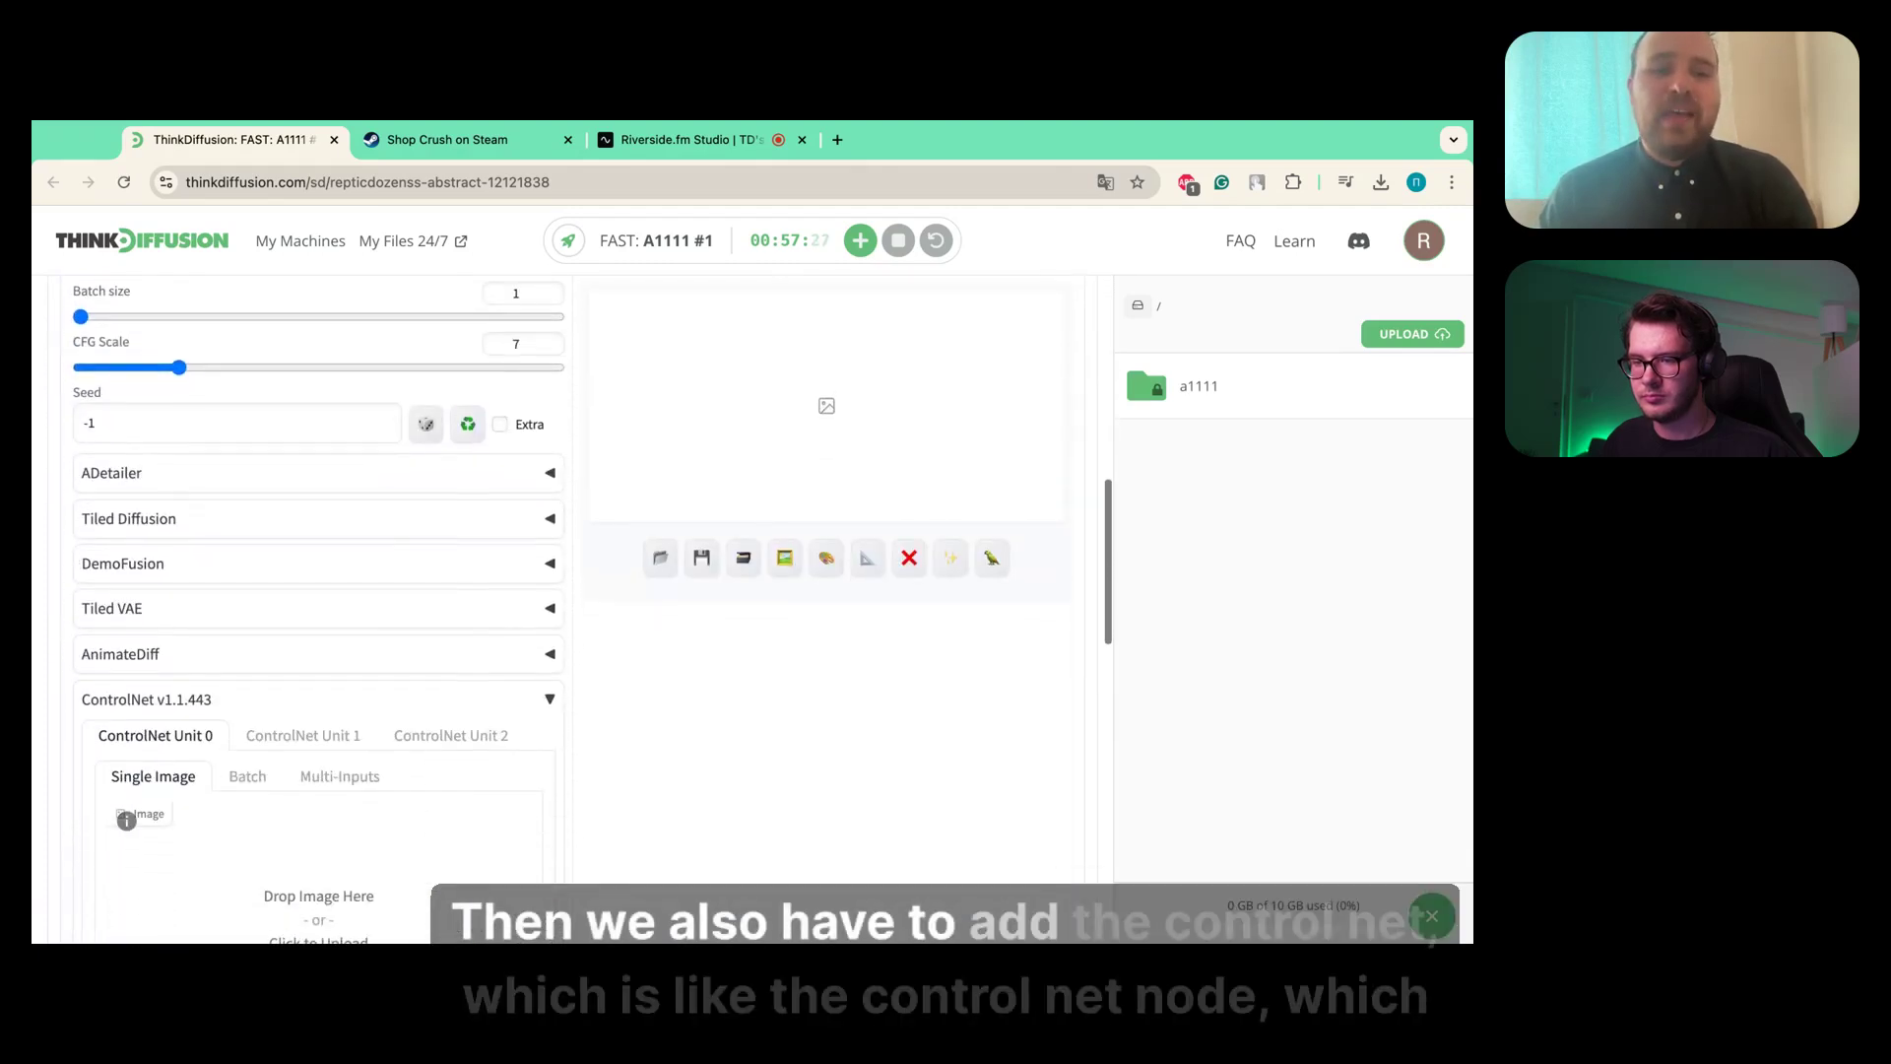
scroll(213, 646, down, 3)
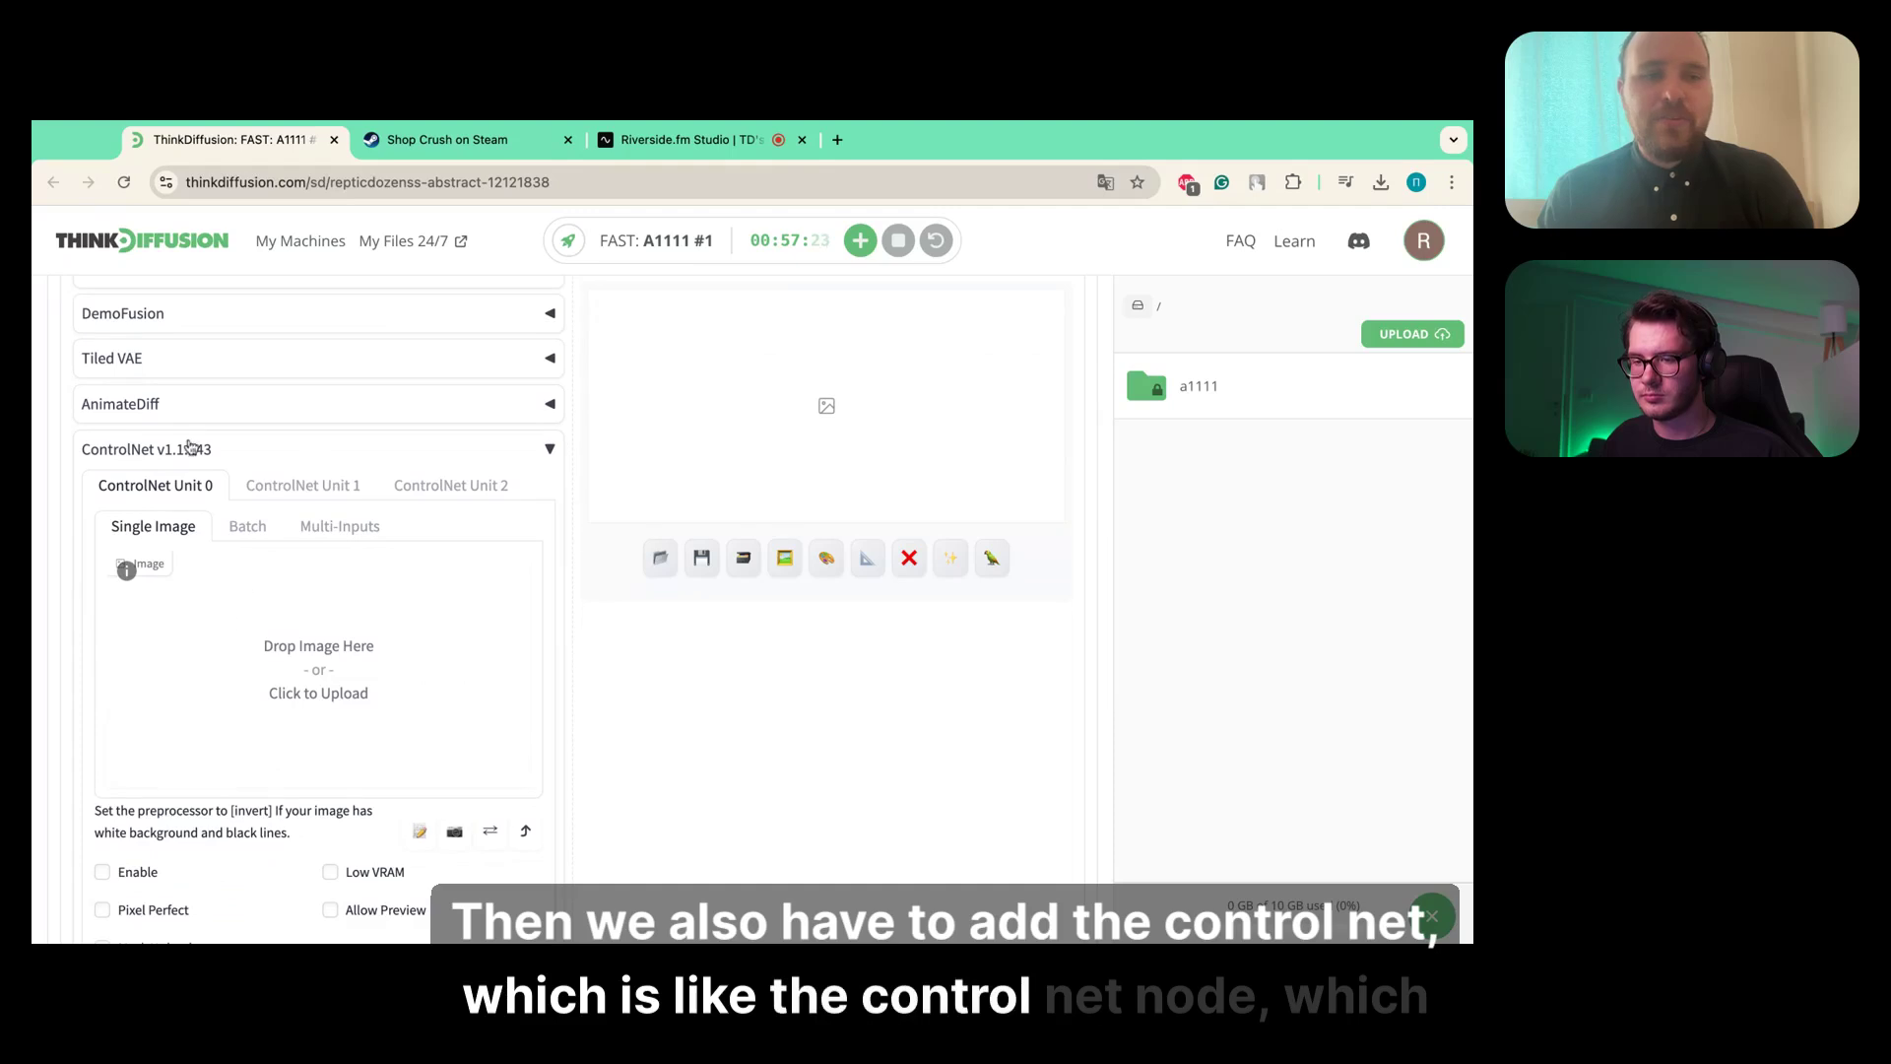
scroll(576, 724, down, 2)
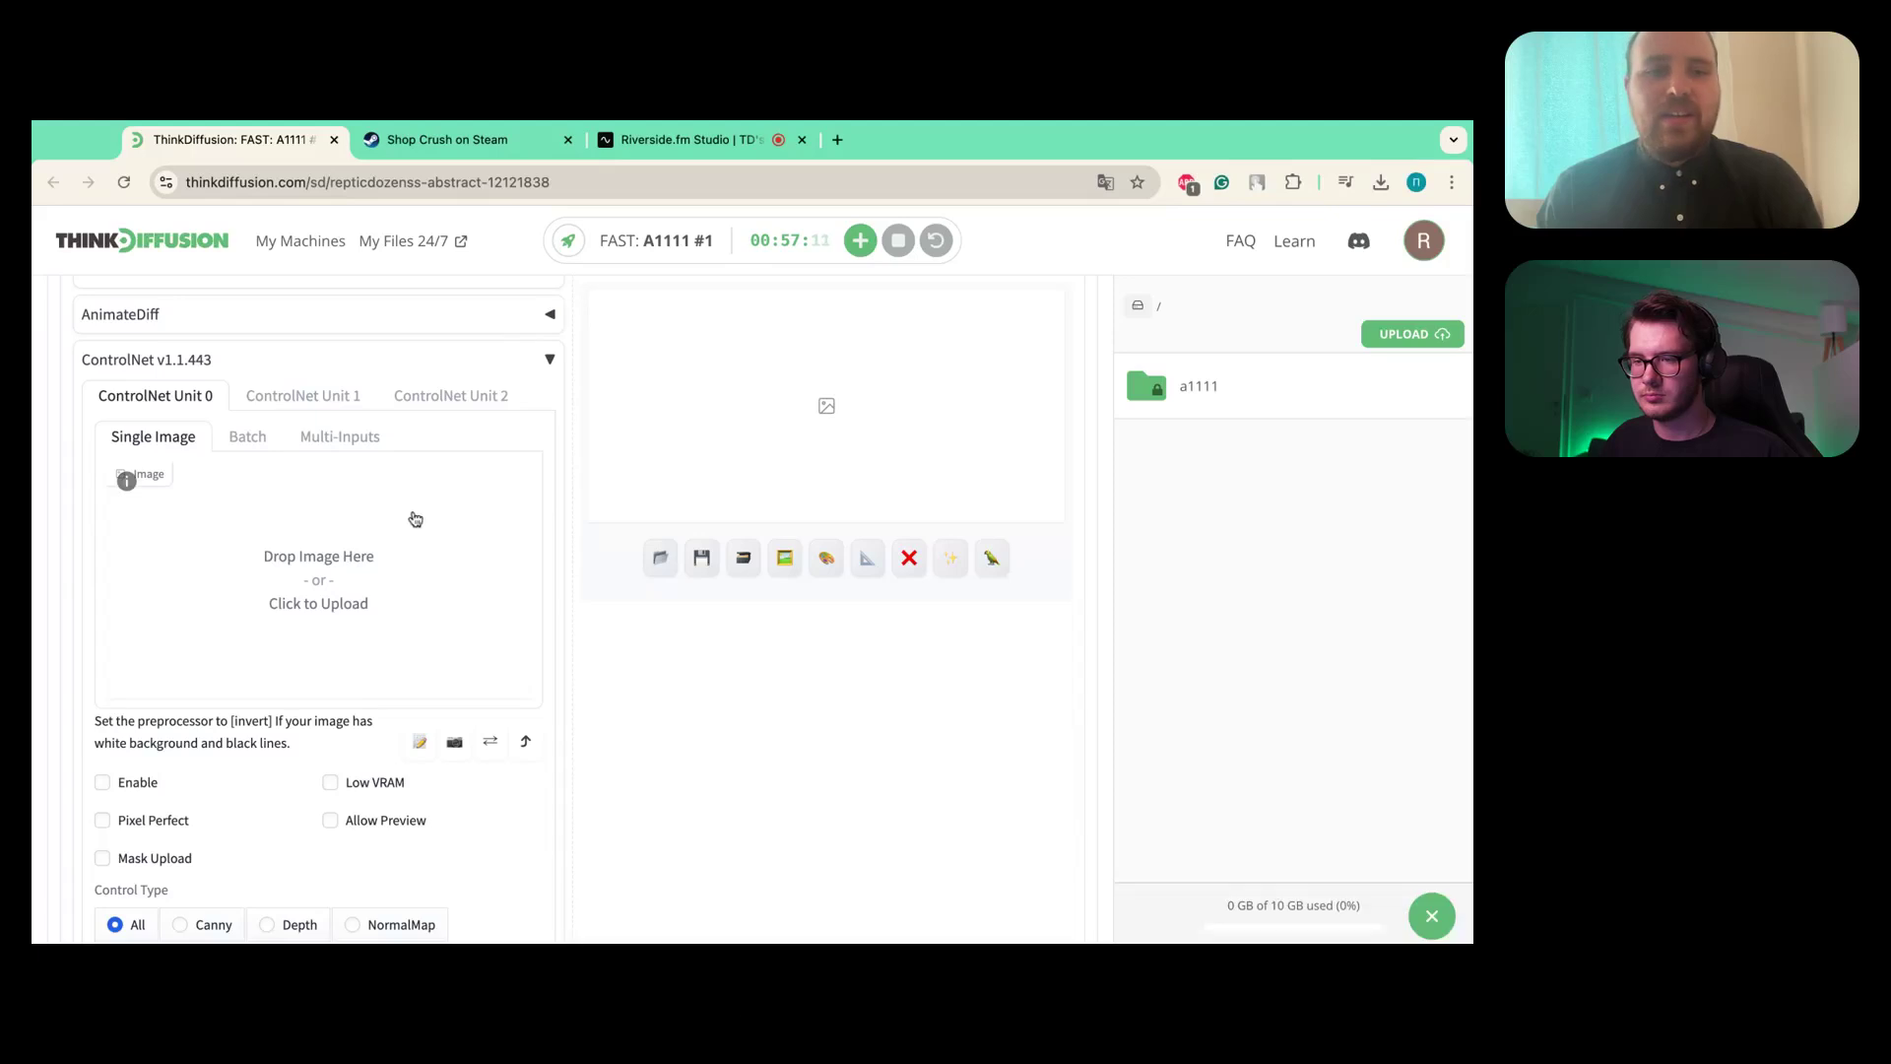
scroll(391, 512, up, 6)
scroll(391, 512, up, 1)
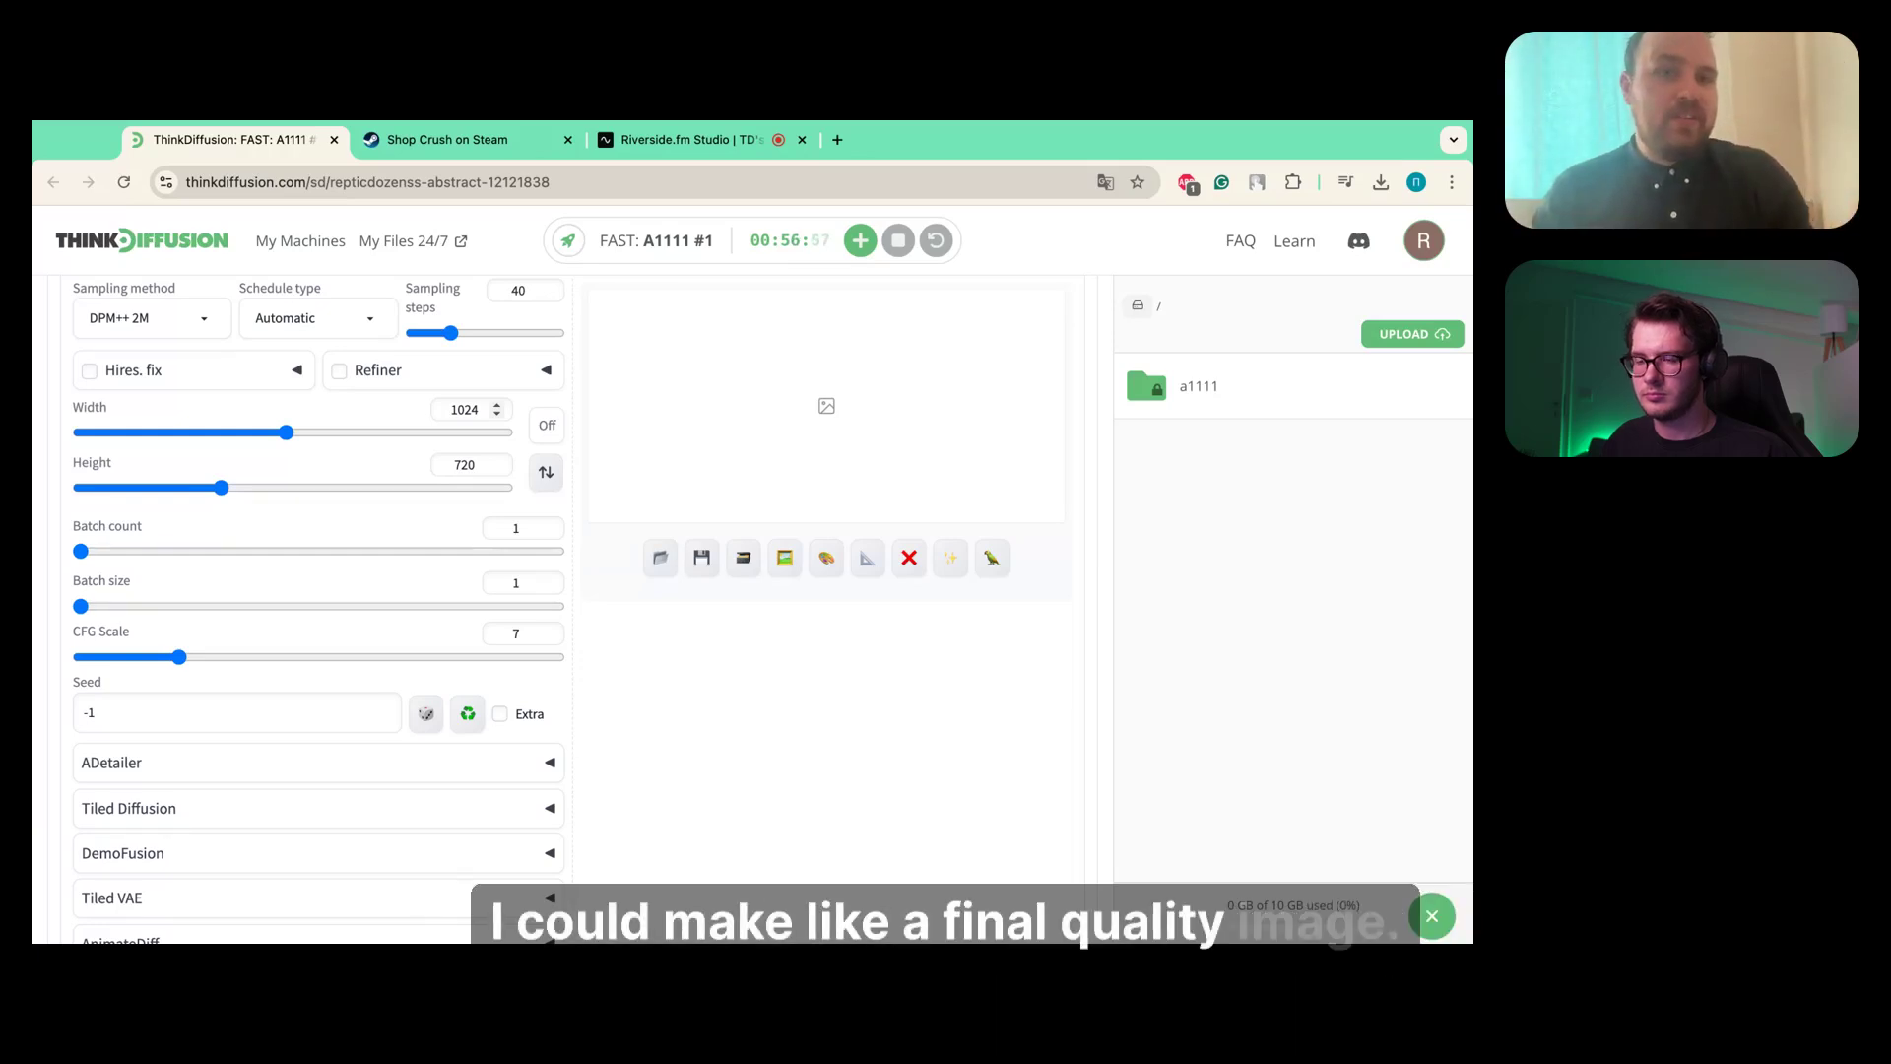
scroll(694, 432, up, 1)
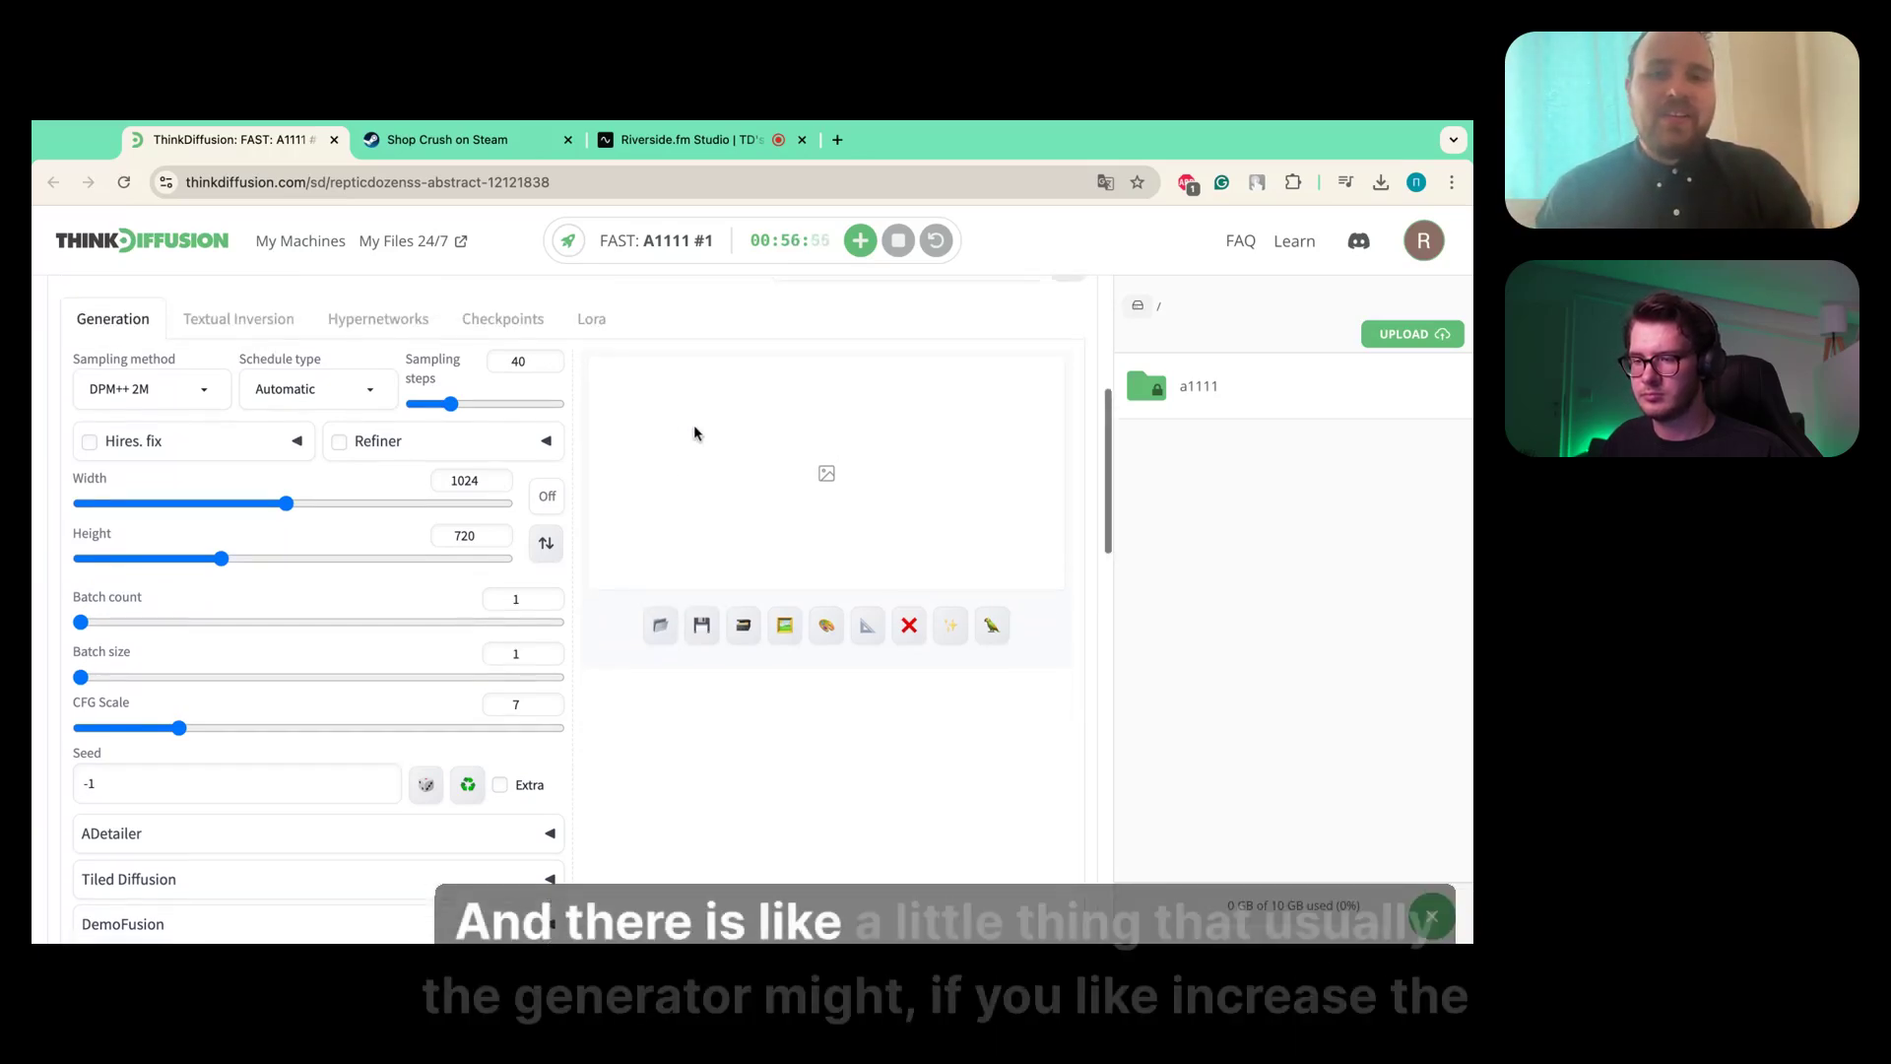
scroll(694, 432, up, 1)
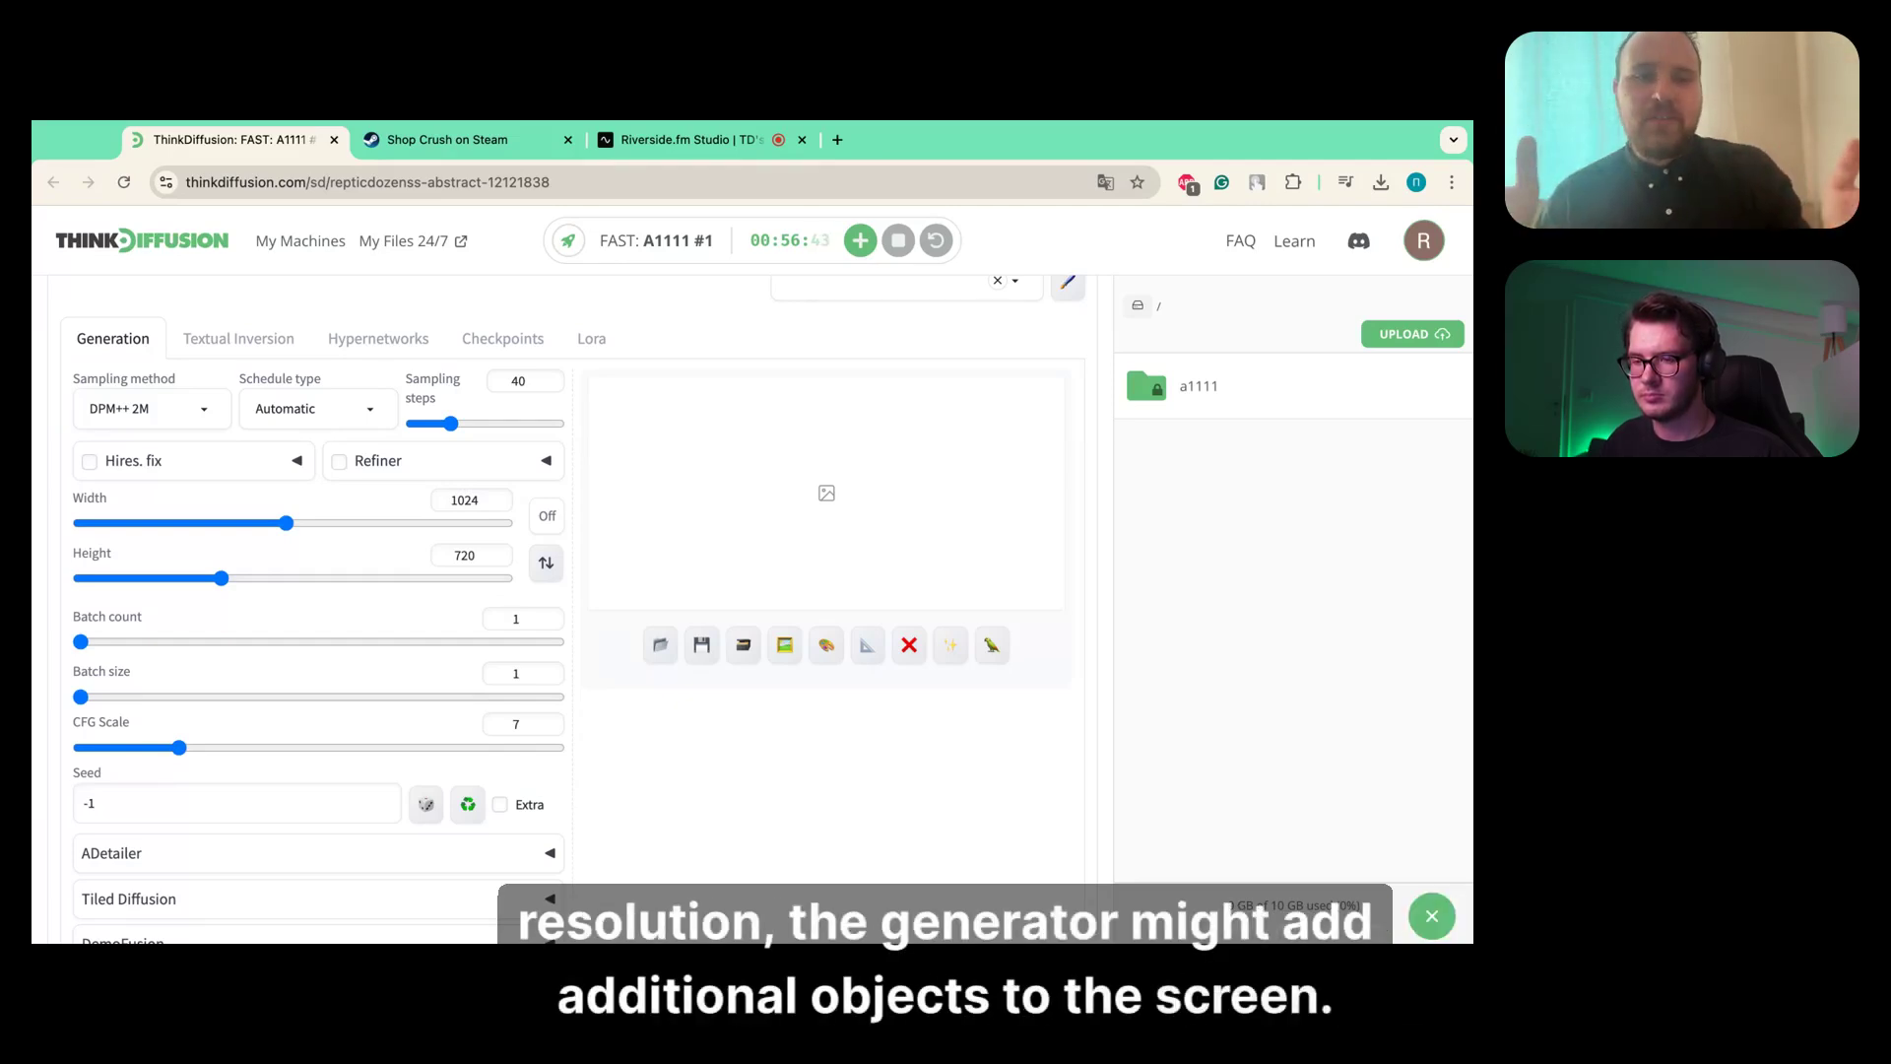
scroll(572, 591, up, 1)
scroll(571, 591, up, 1)
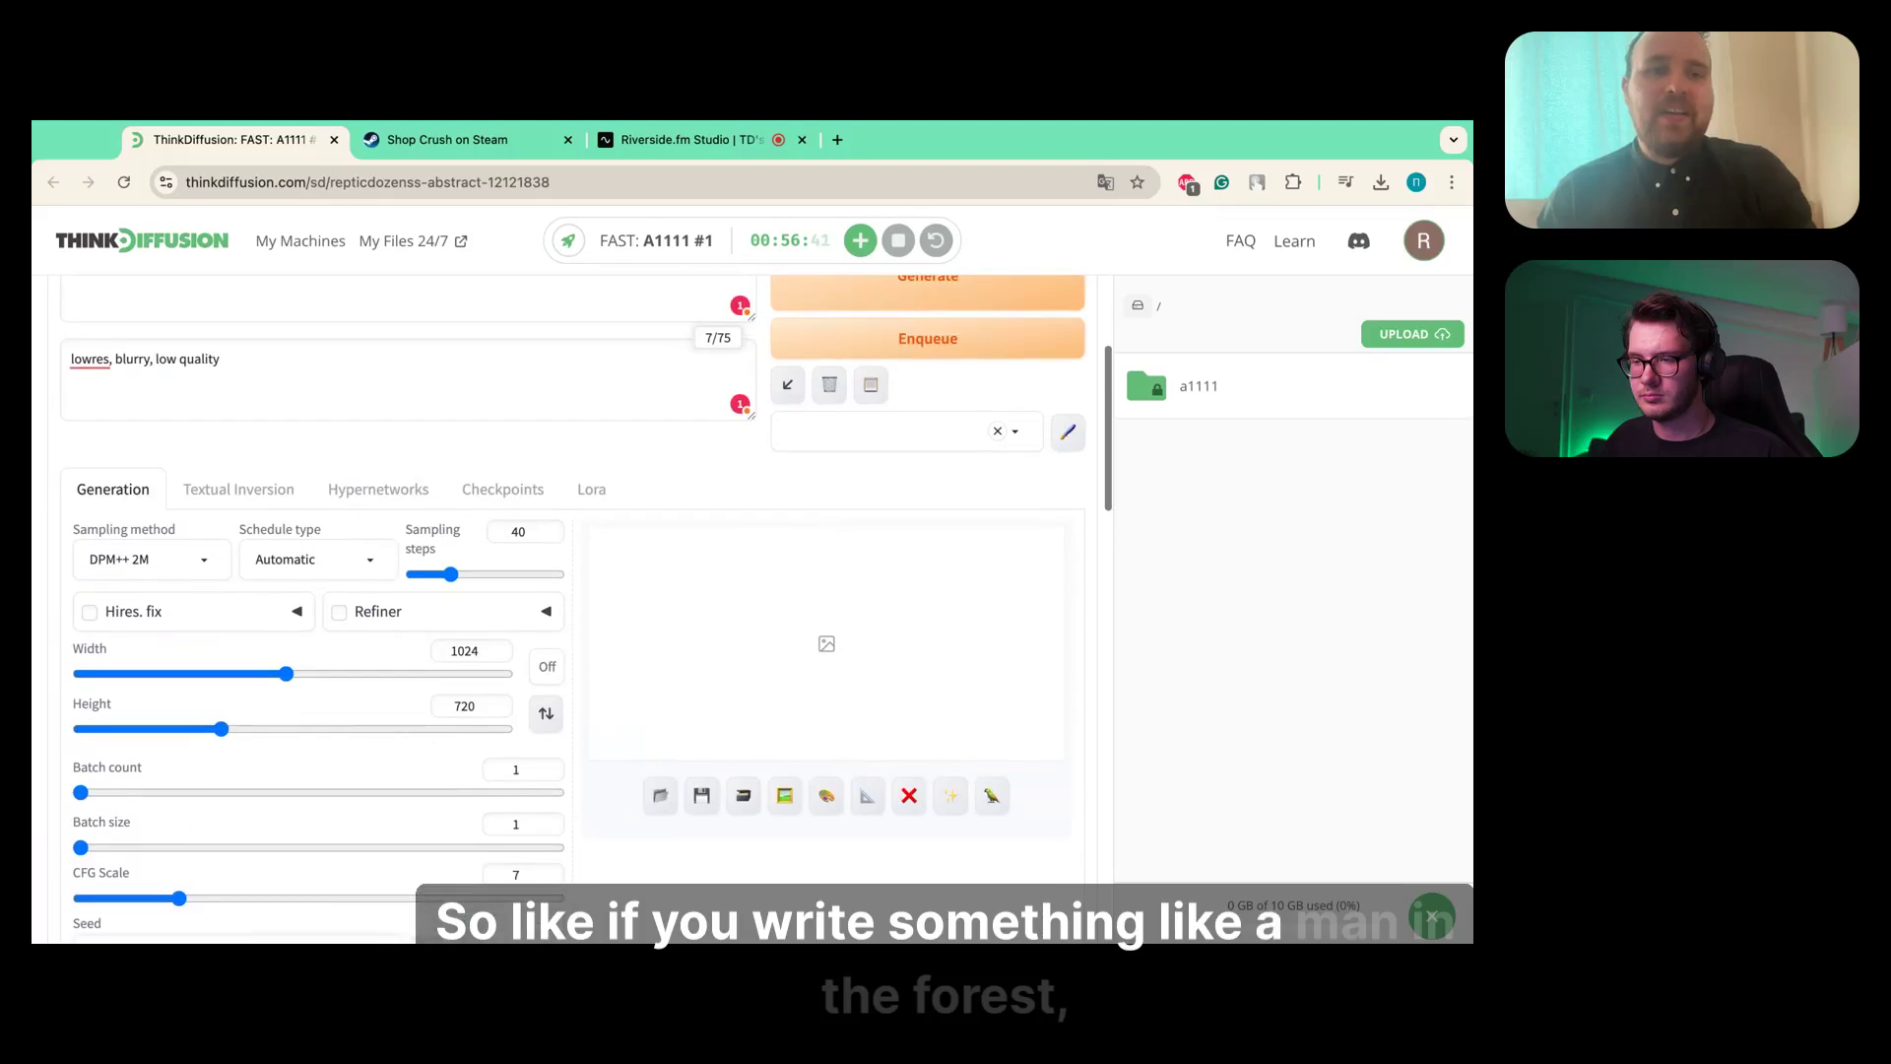
scroll(273, 368, up, 1)
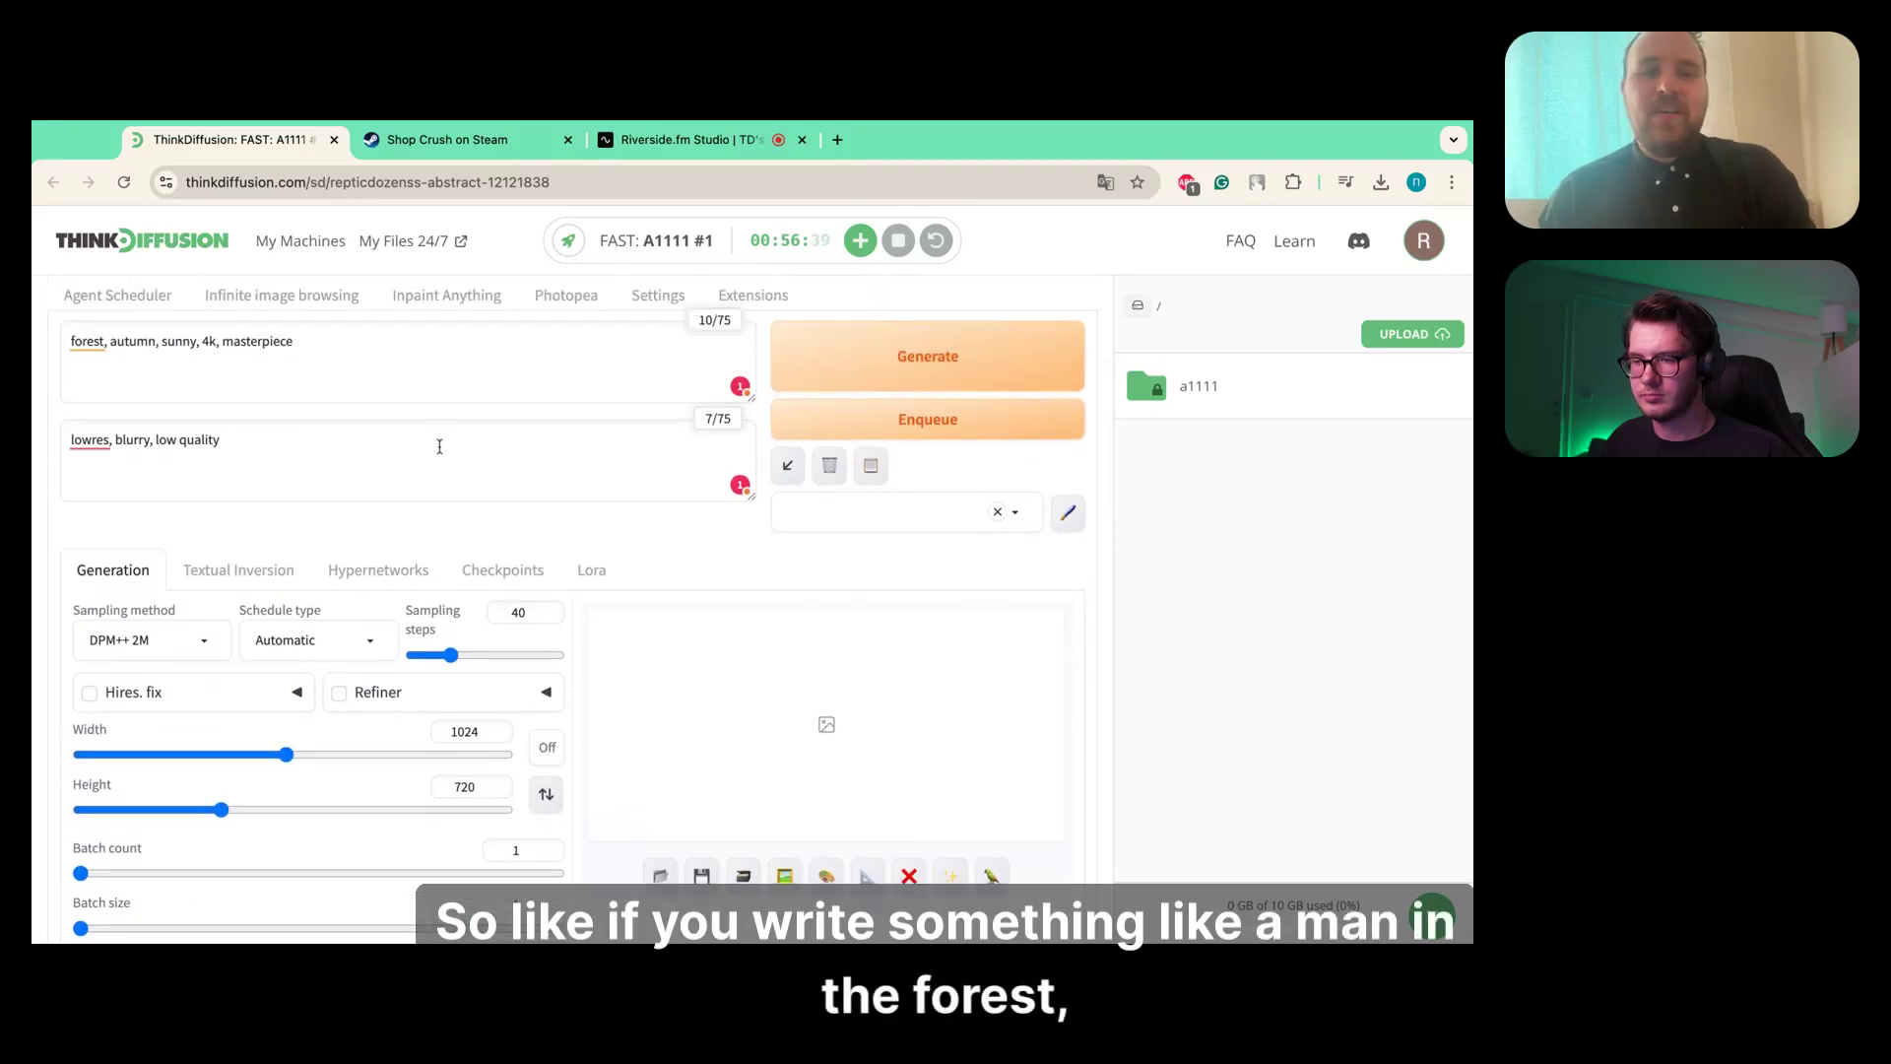
scroll(440, 446, down, 1)
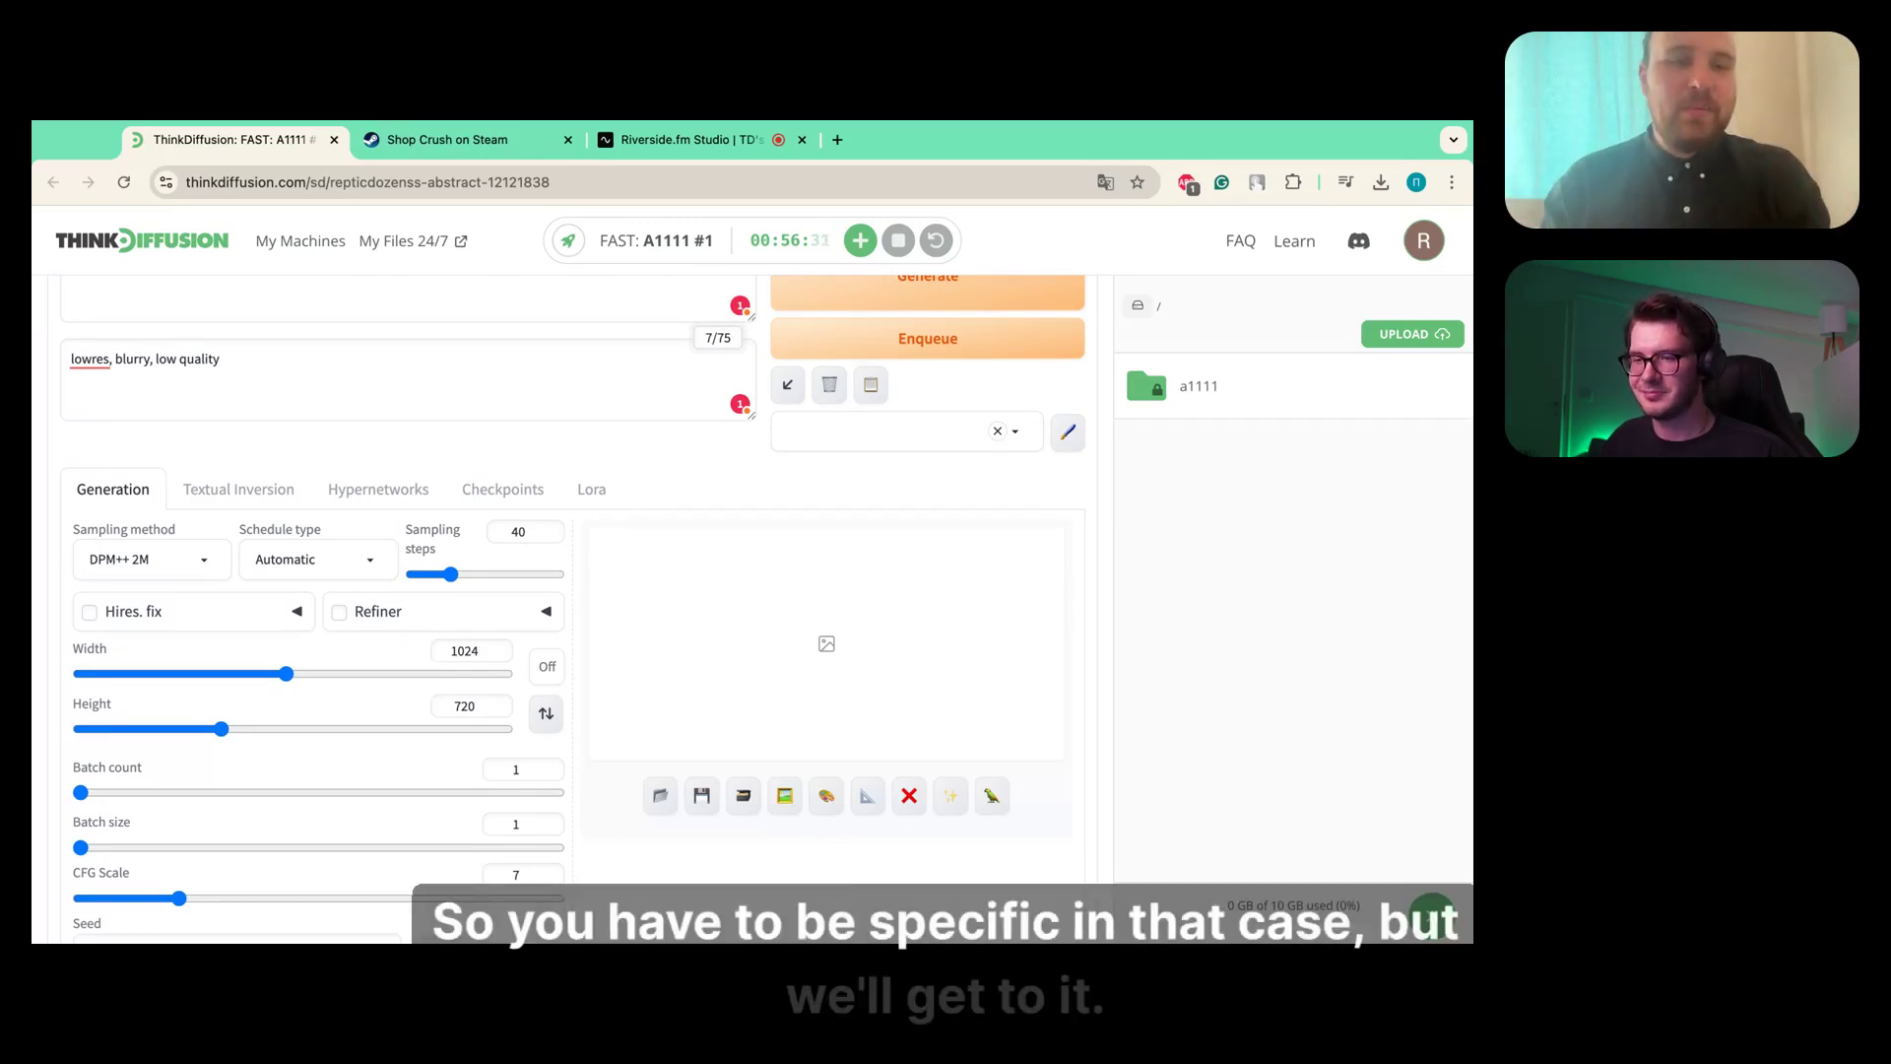
- Load the black-and-white cat photo on a green background as the single image of ControlNet Unit 0
scroll(425, 505, down, 2)
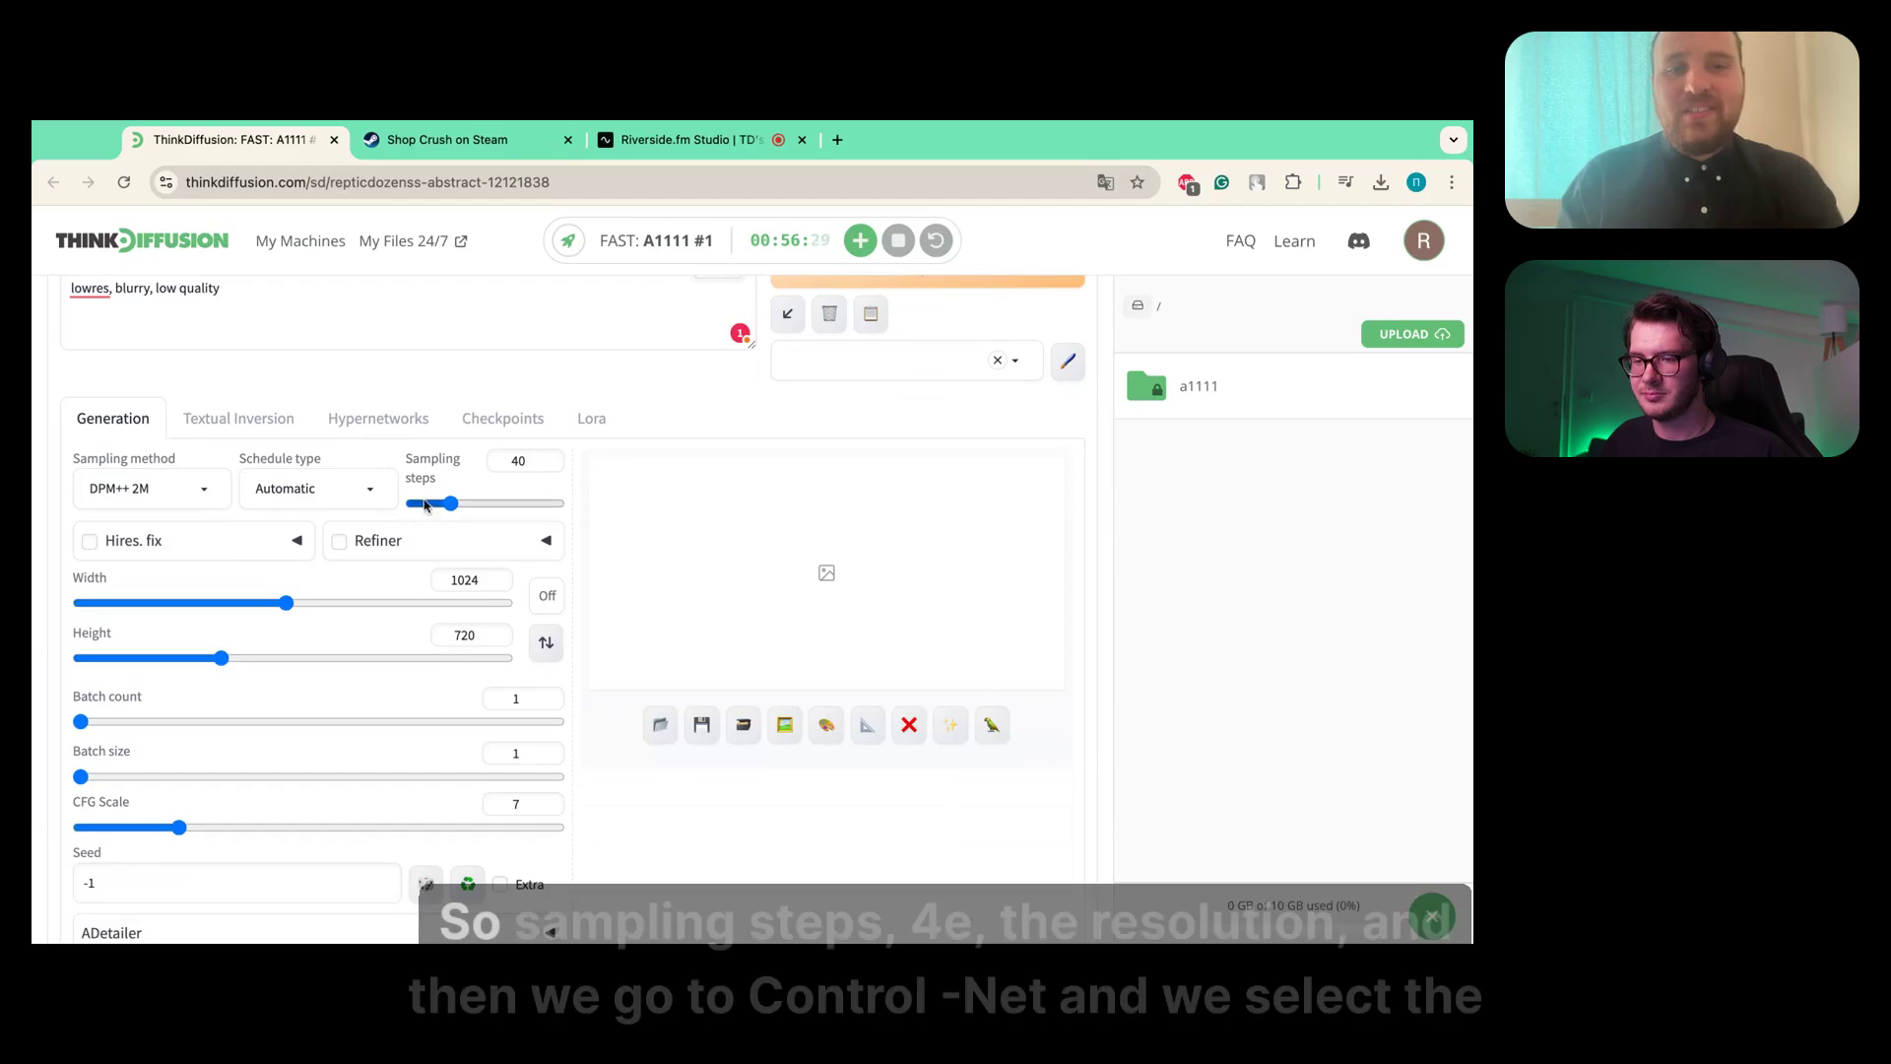
scroll(354, 569, down, 5)
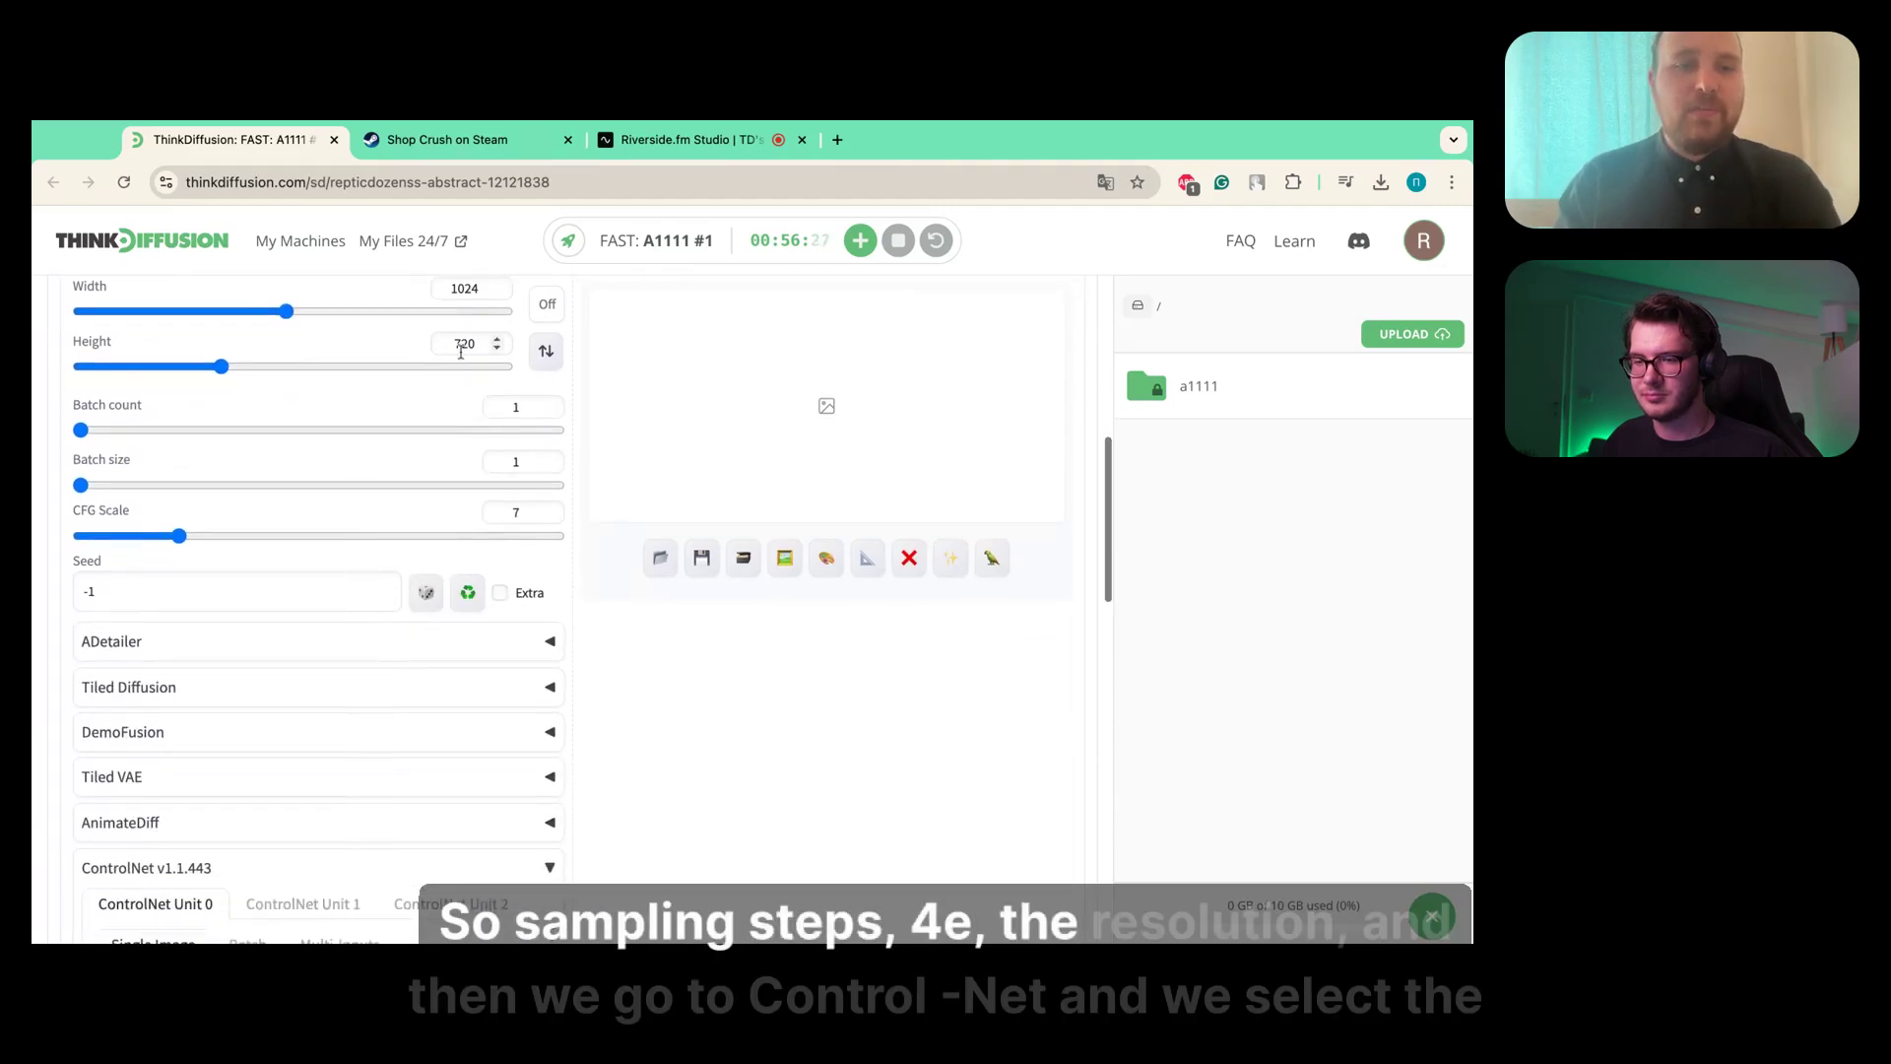
scroll(354, 508, down, 5)
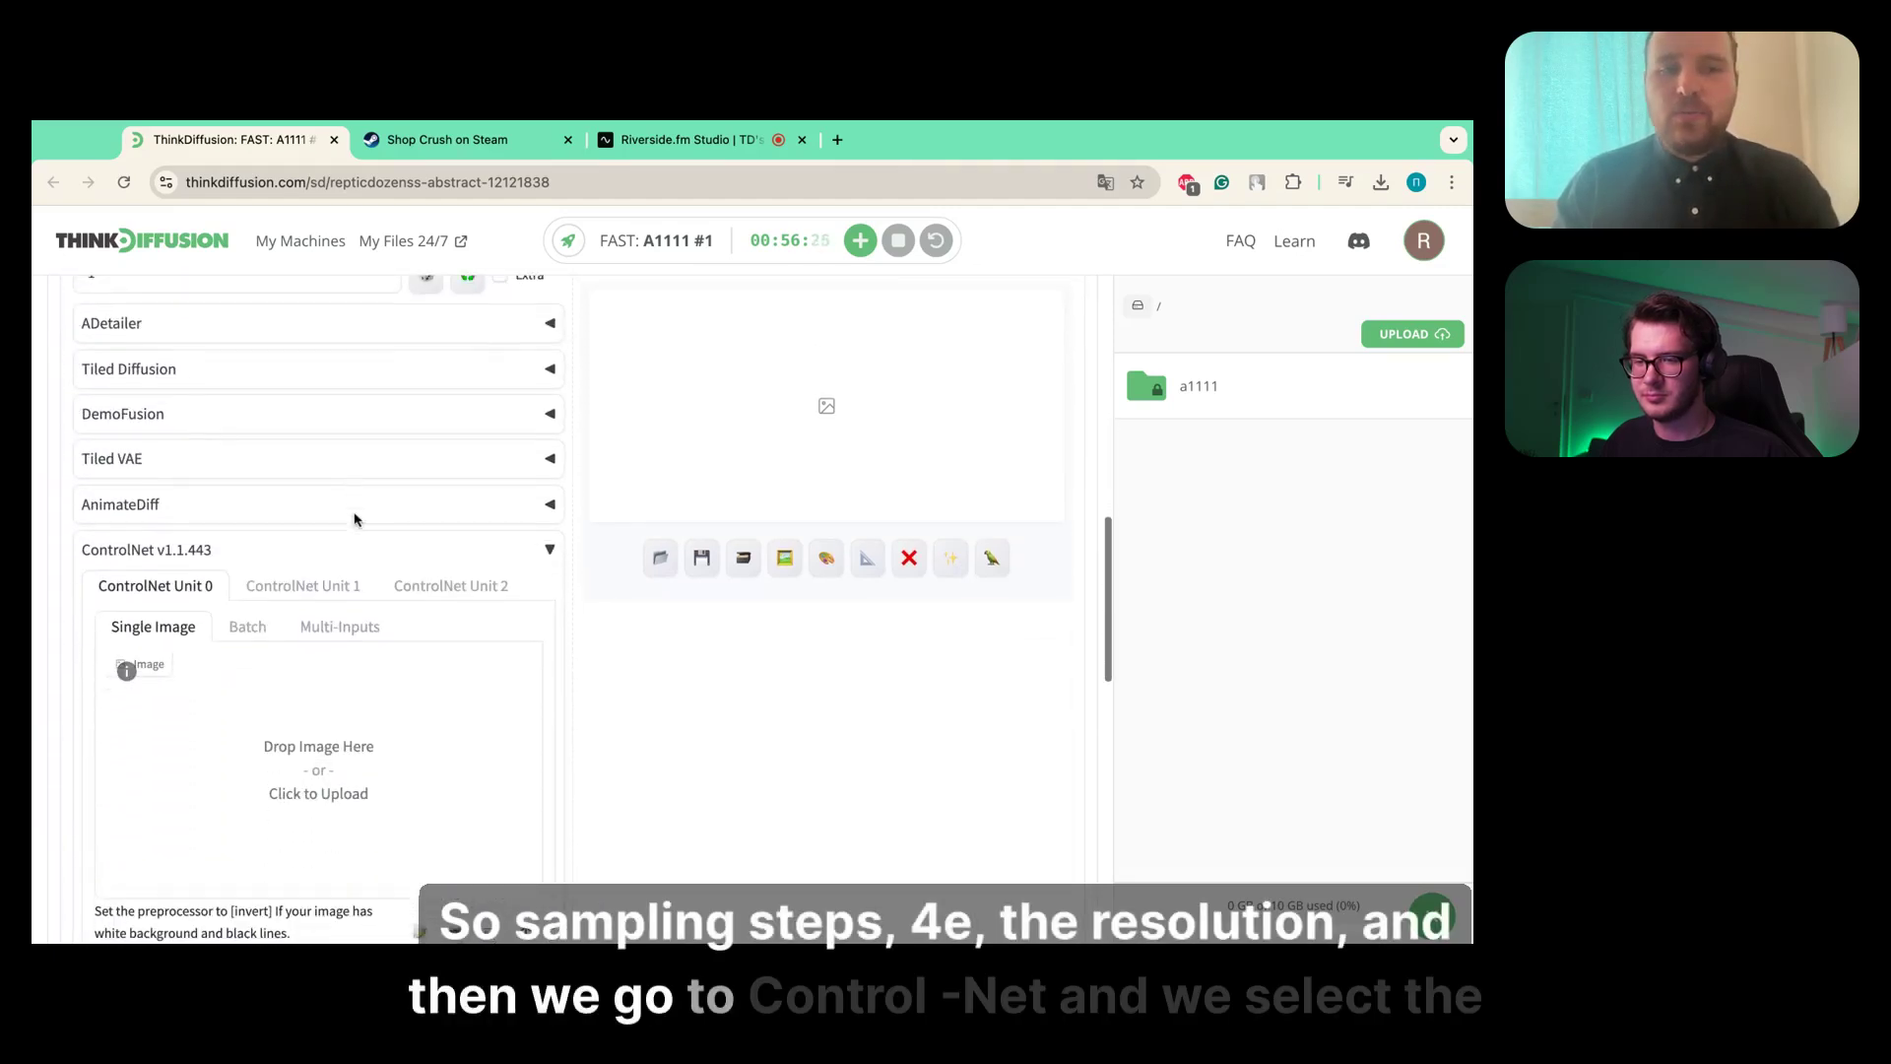
scroll(352, 596, up, 2)
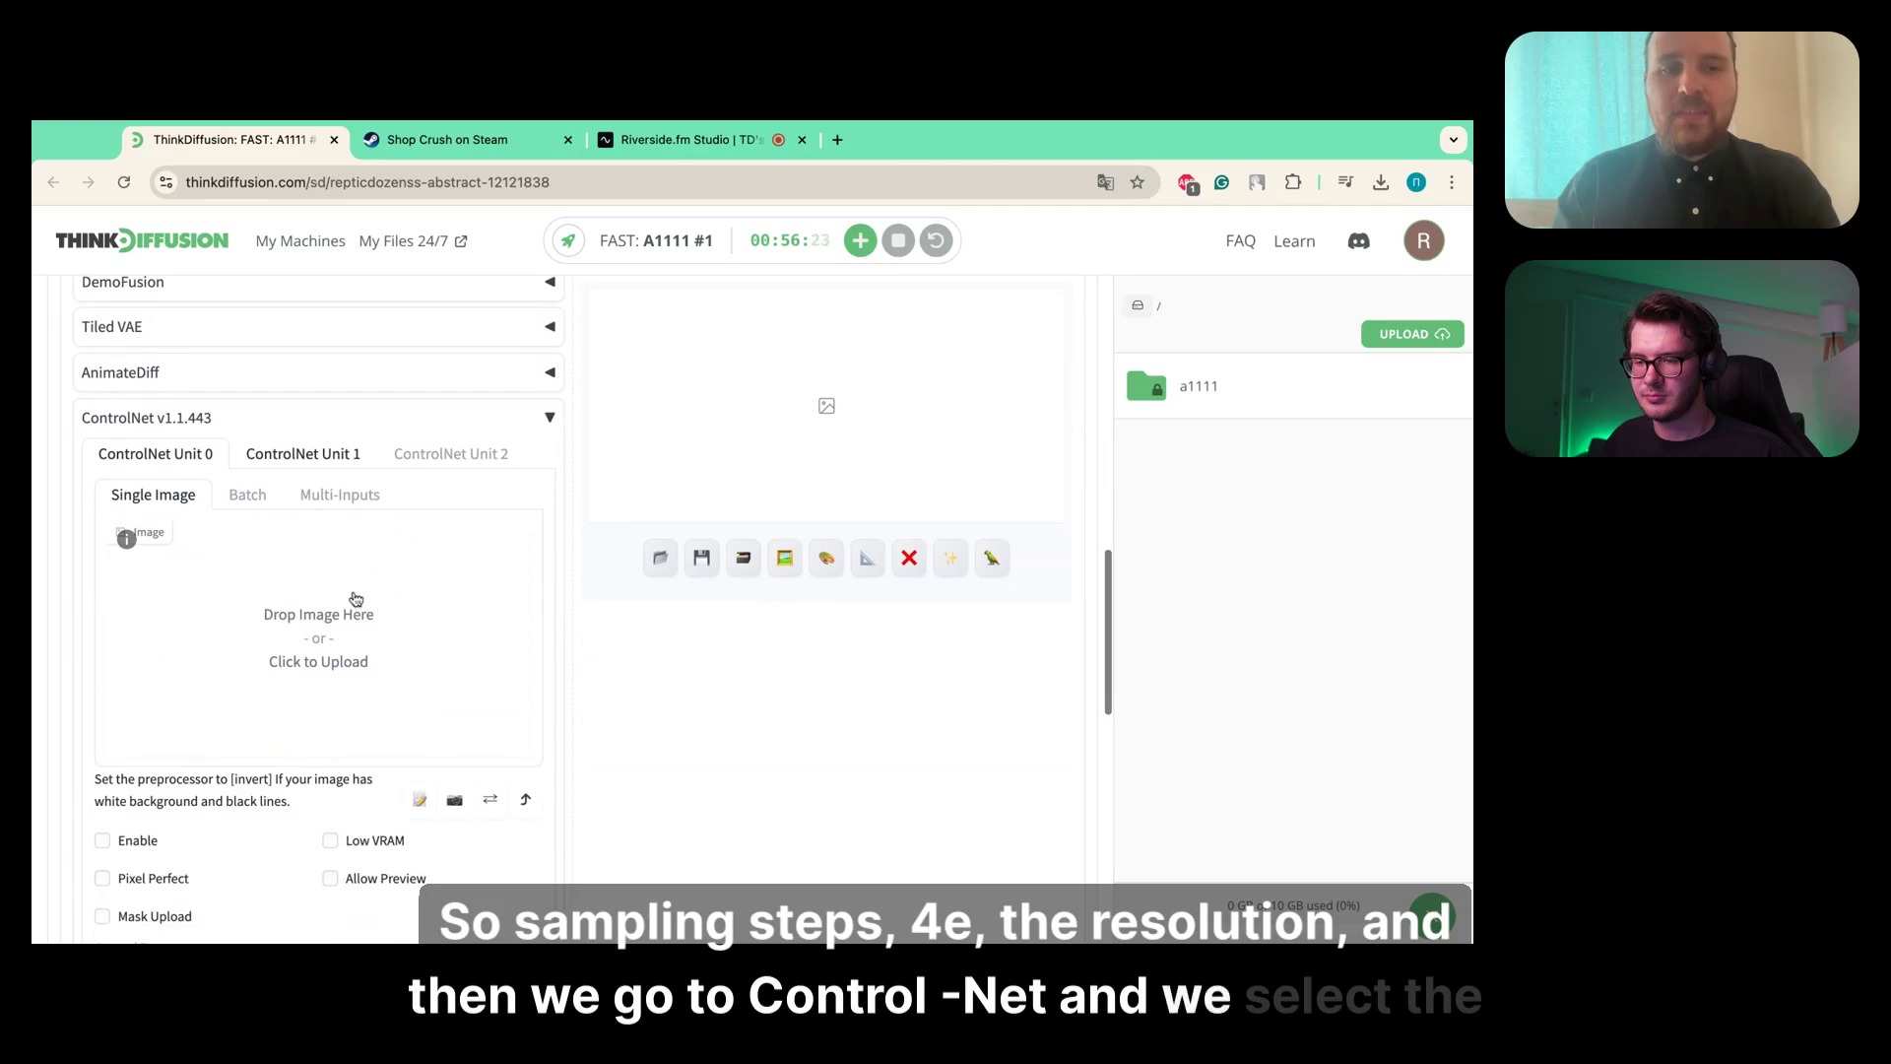
click(361, 613)
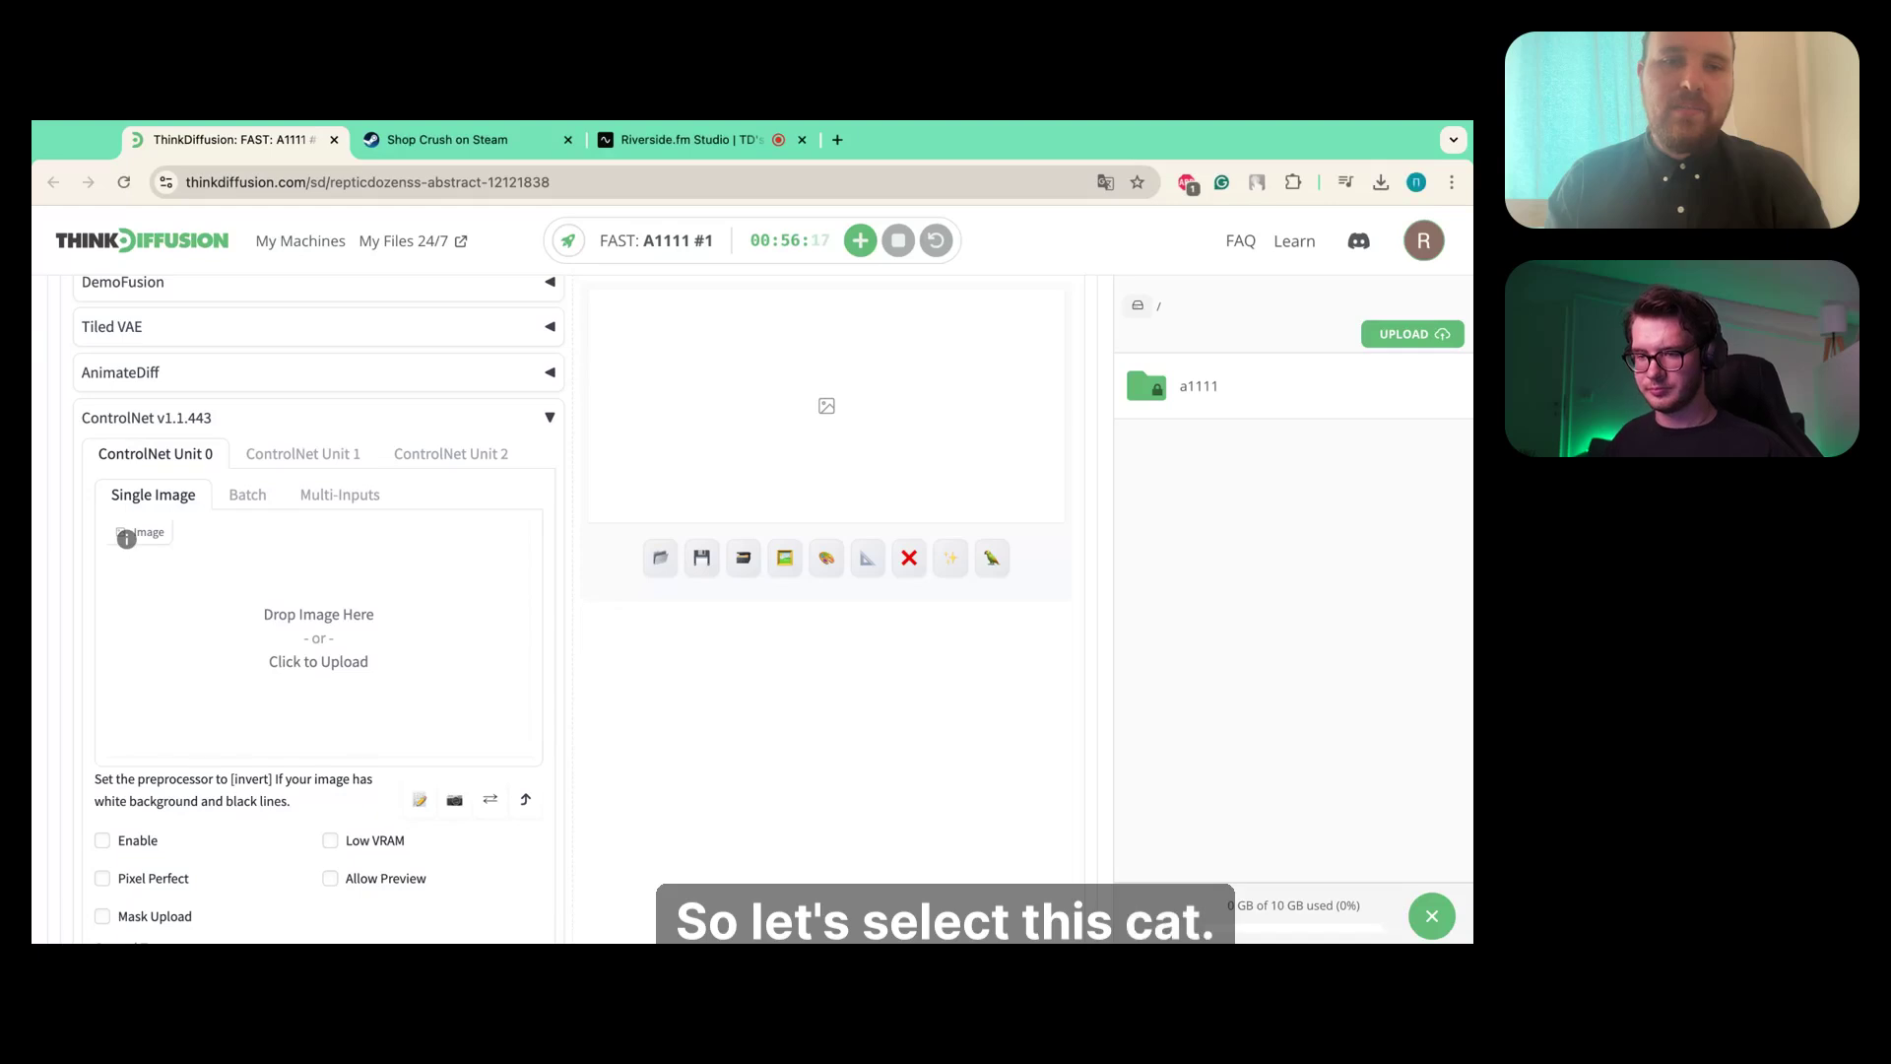
scroll(65, 570, down, 1)
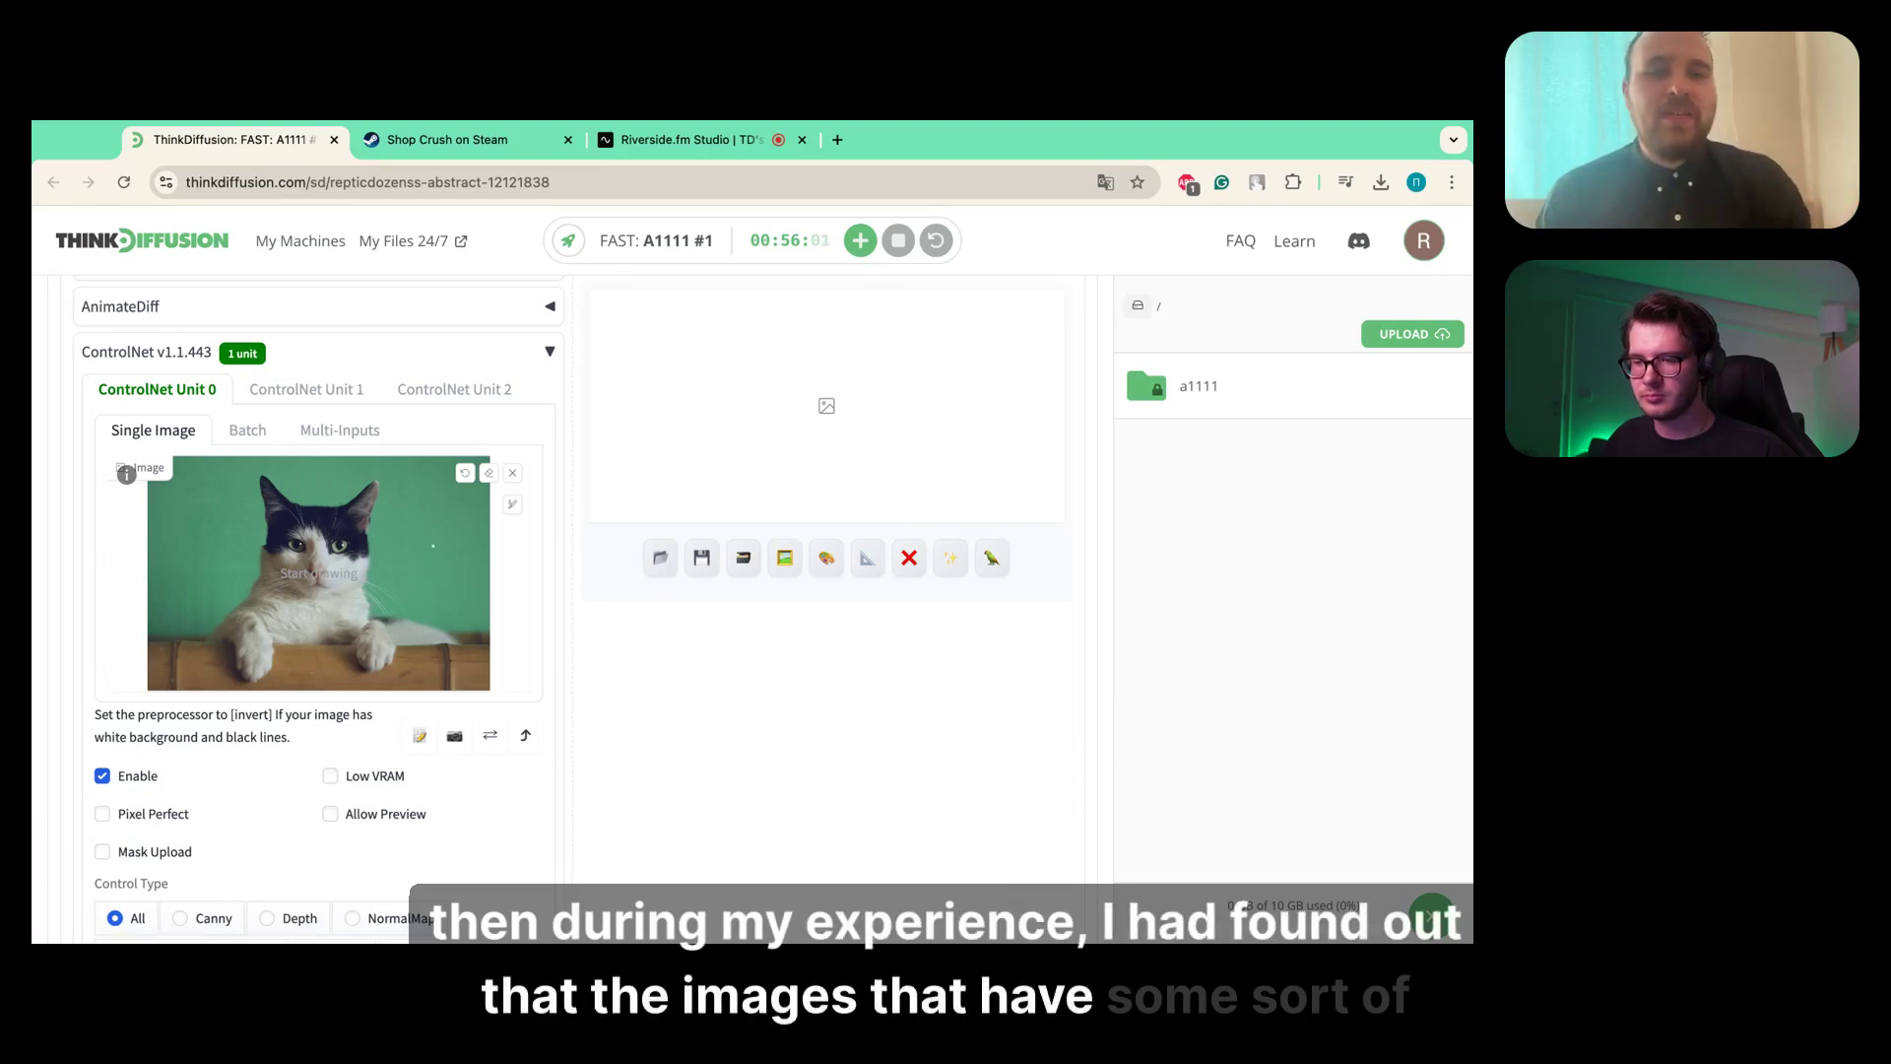
- Try the photo of a guitar on leaves as the ControlNet Unit 0 image, and put the cat photo back
click(514, 475)
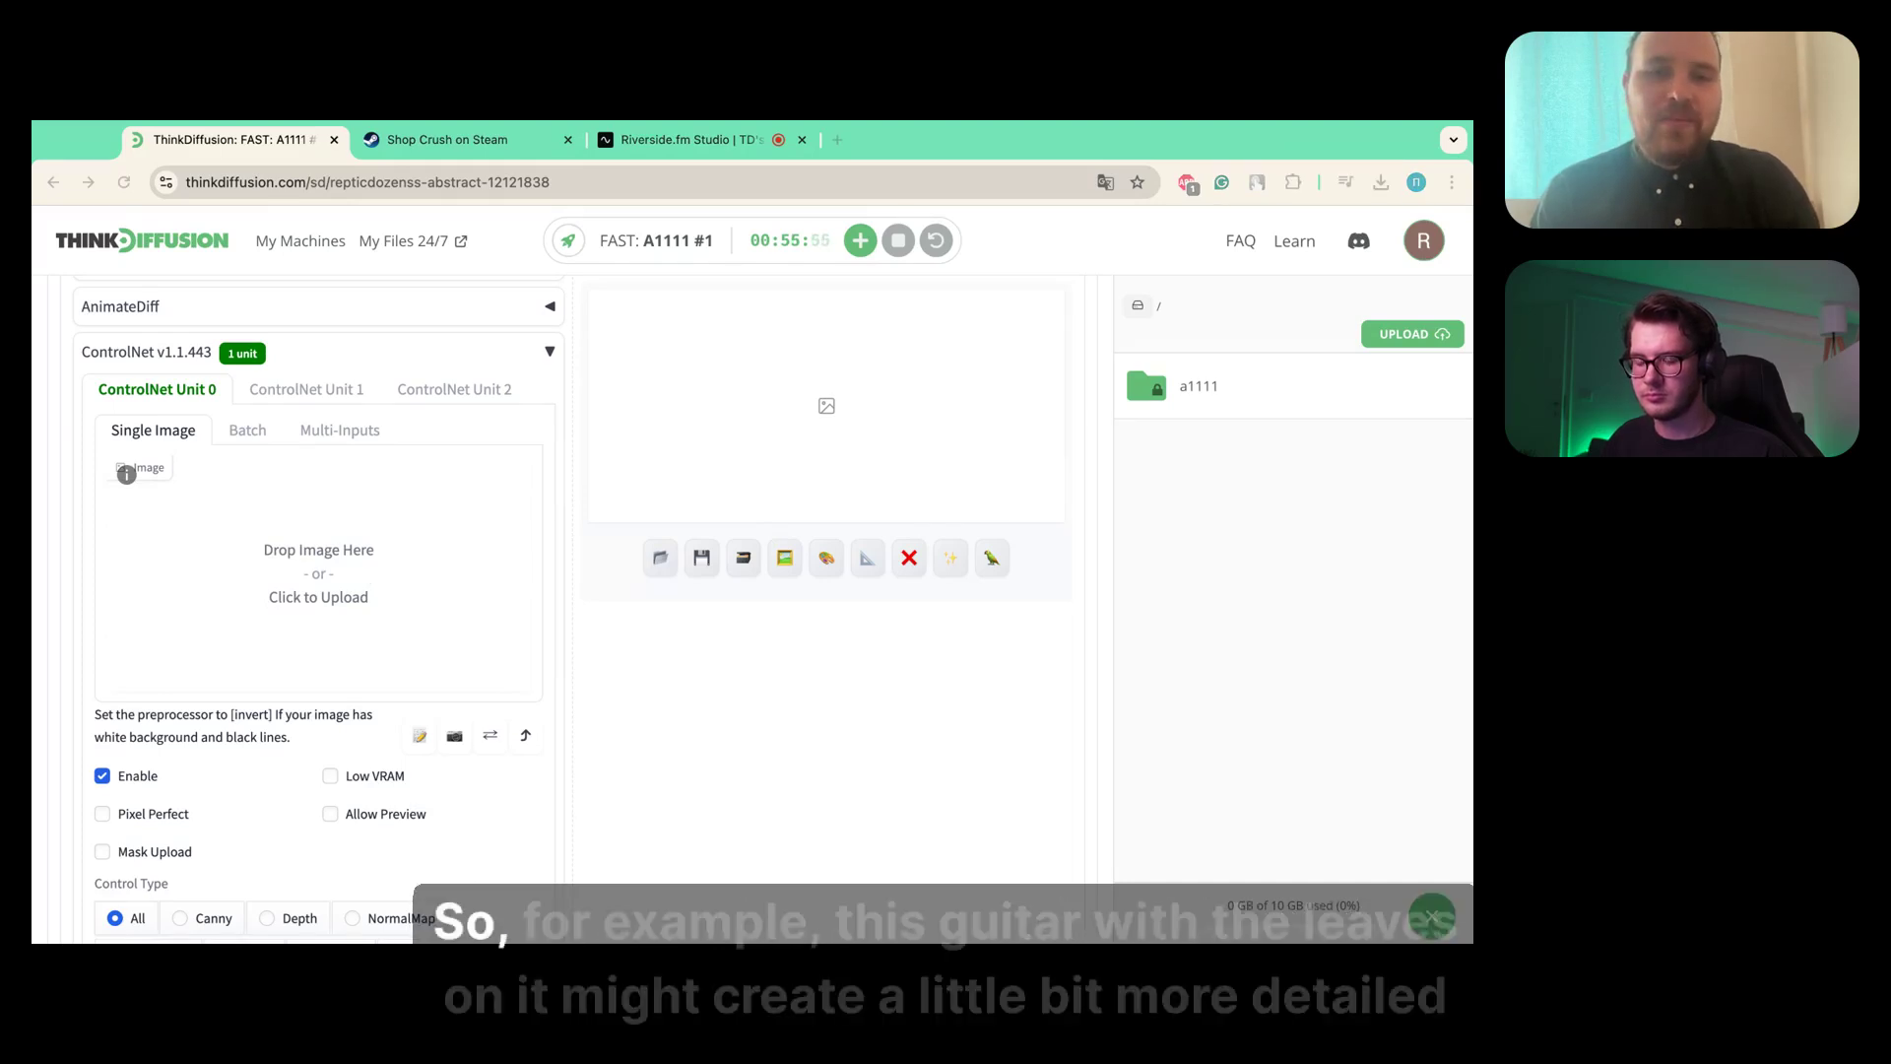
double_click(449, 548)
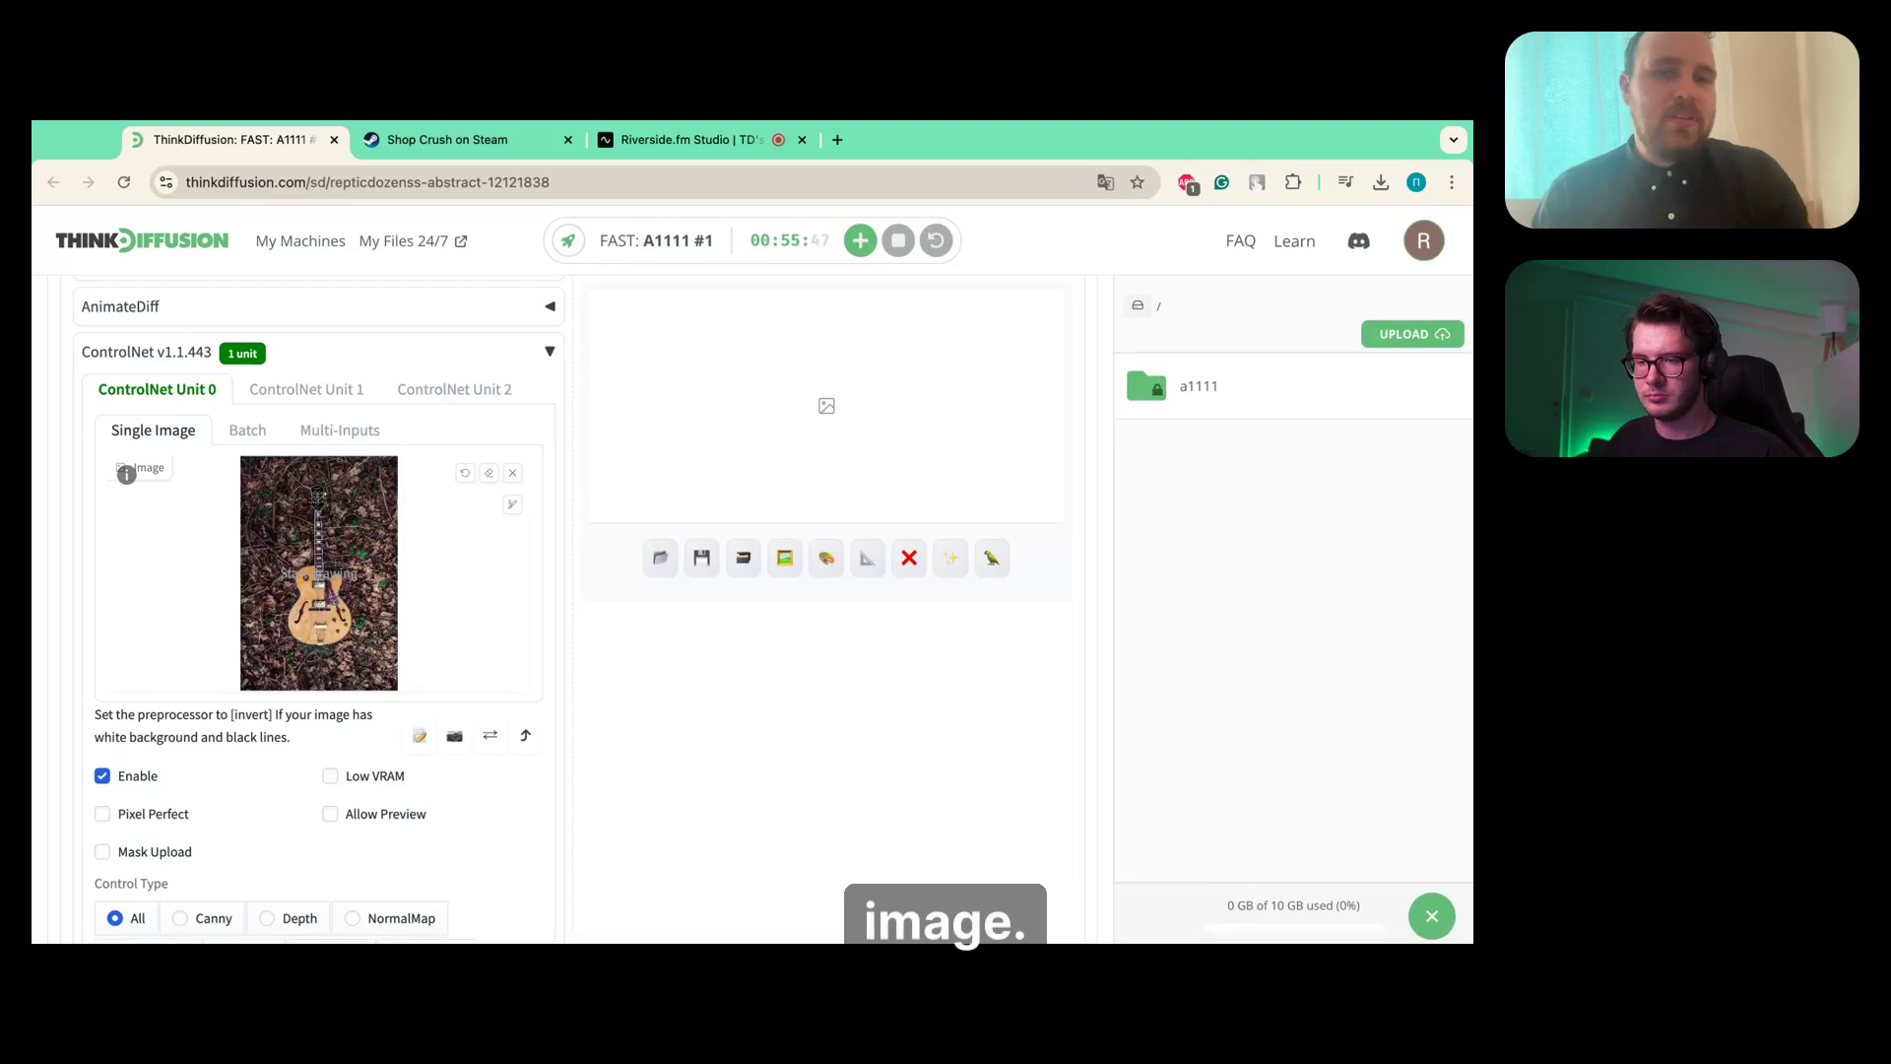
click(513, 477)
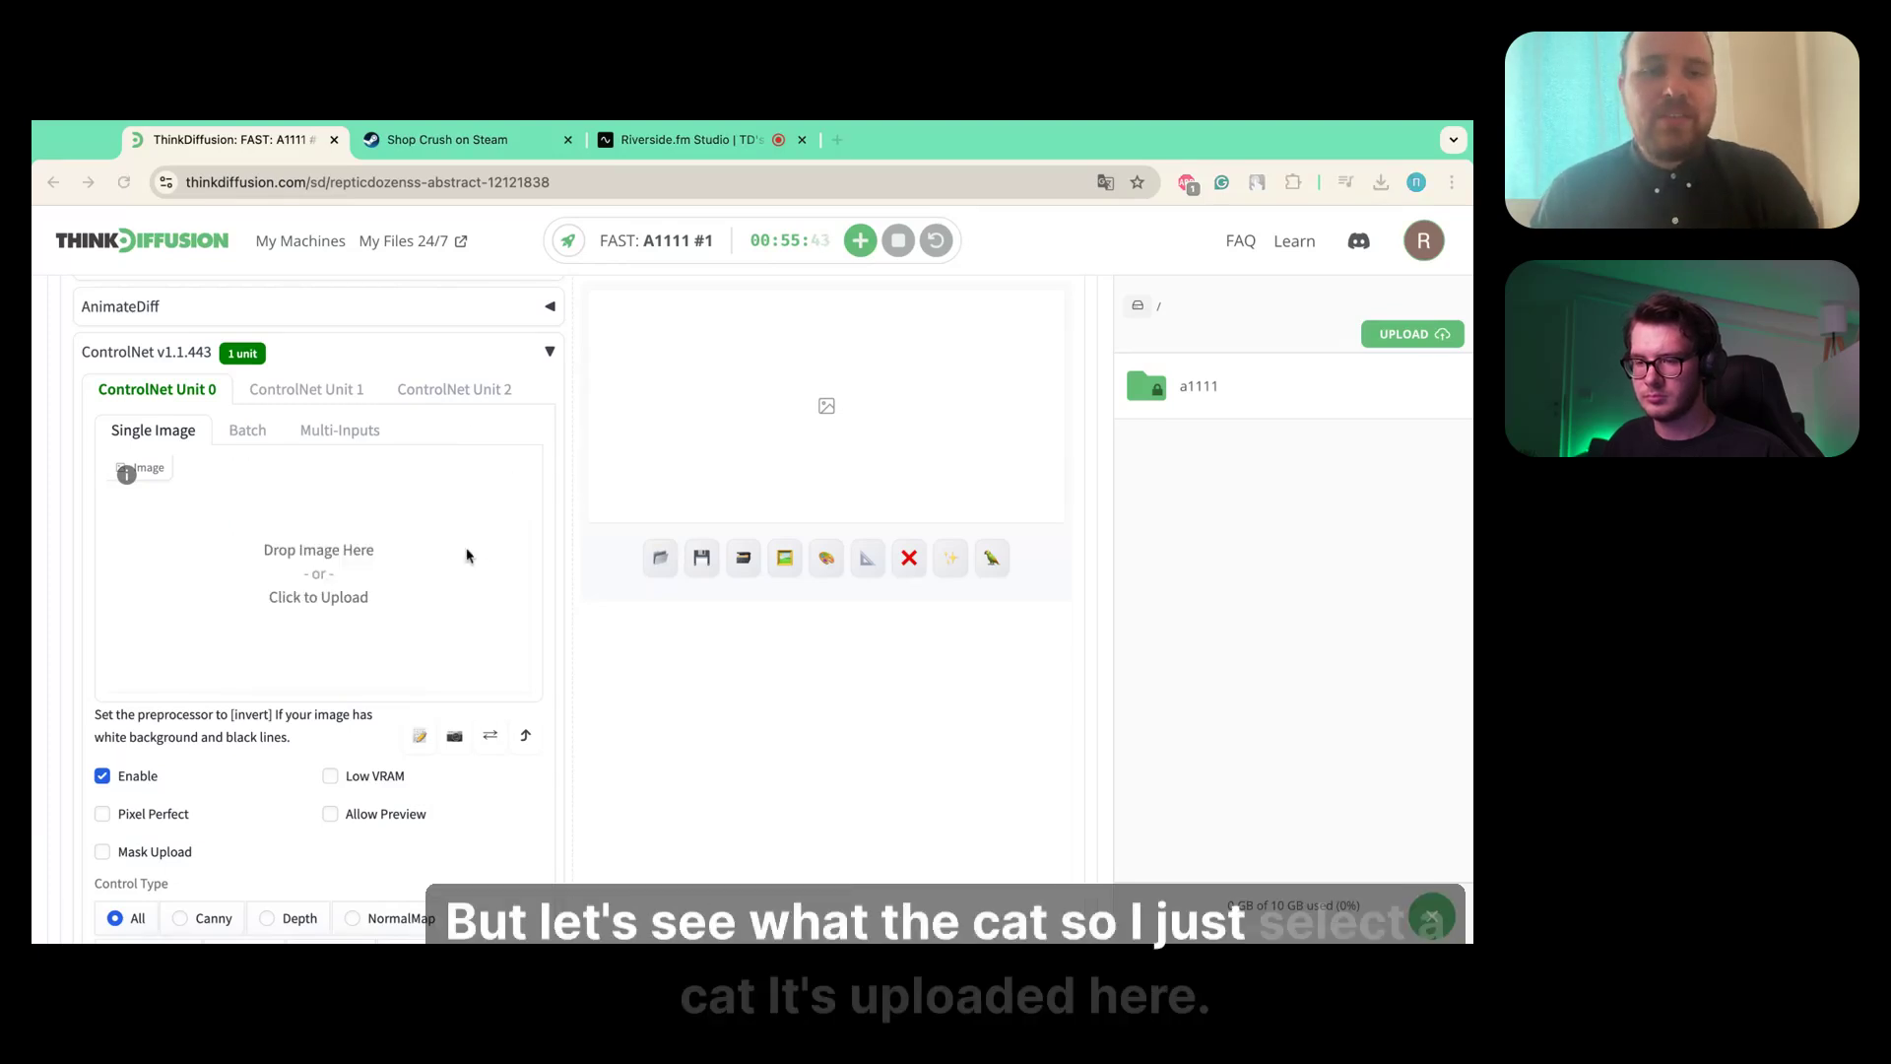
double_click(180, 574)
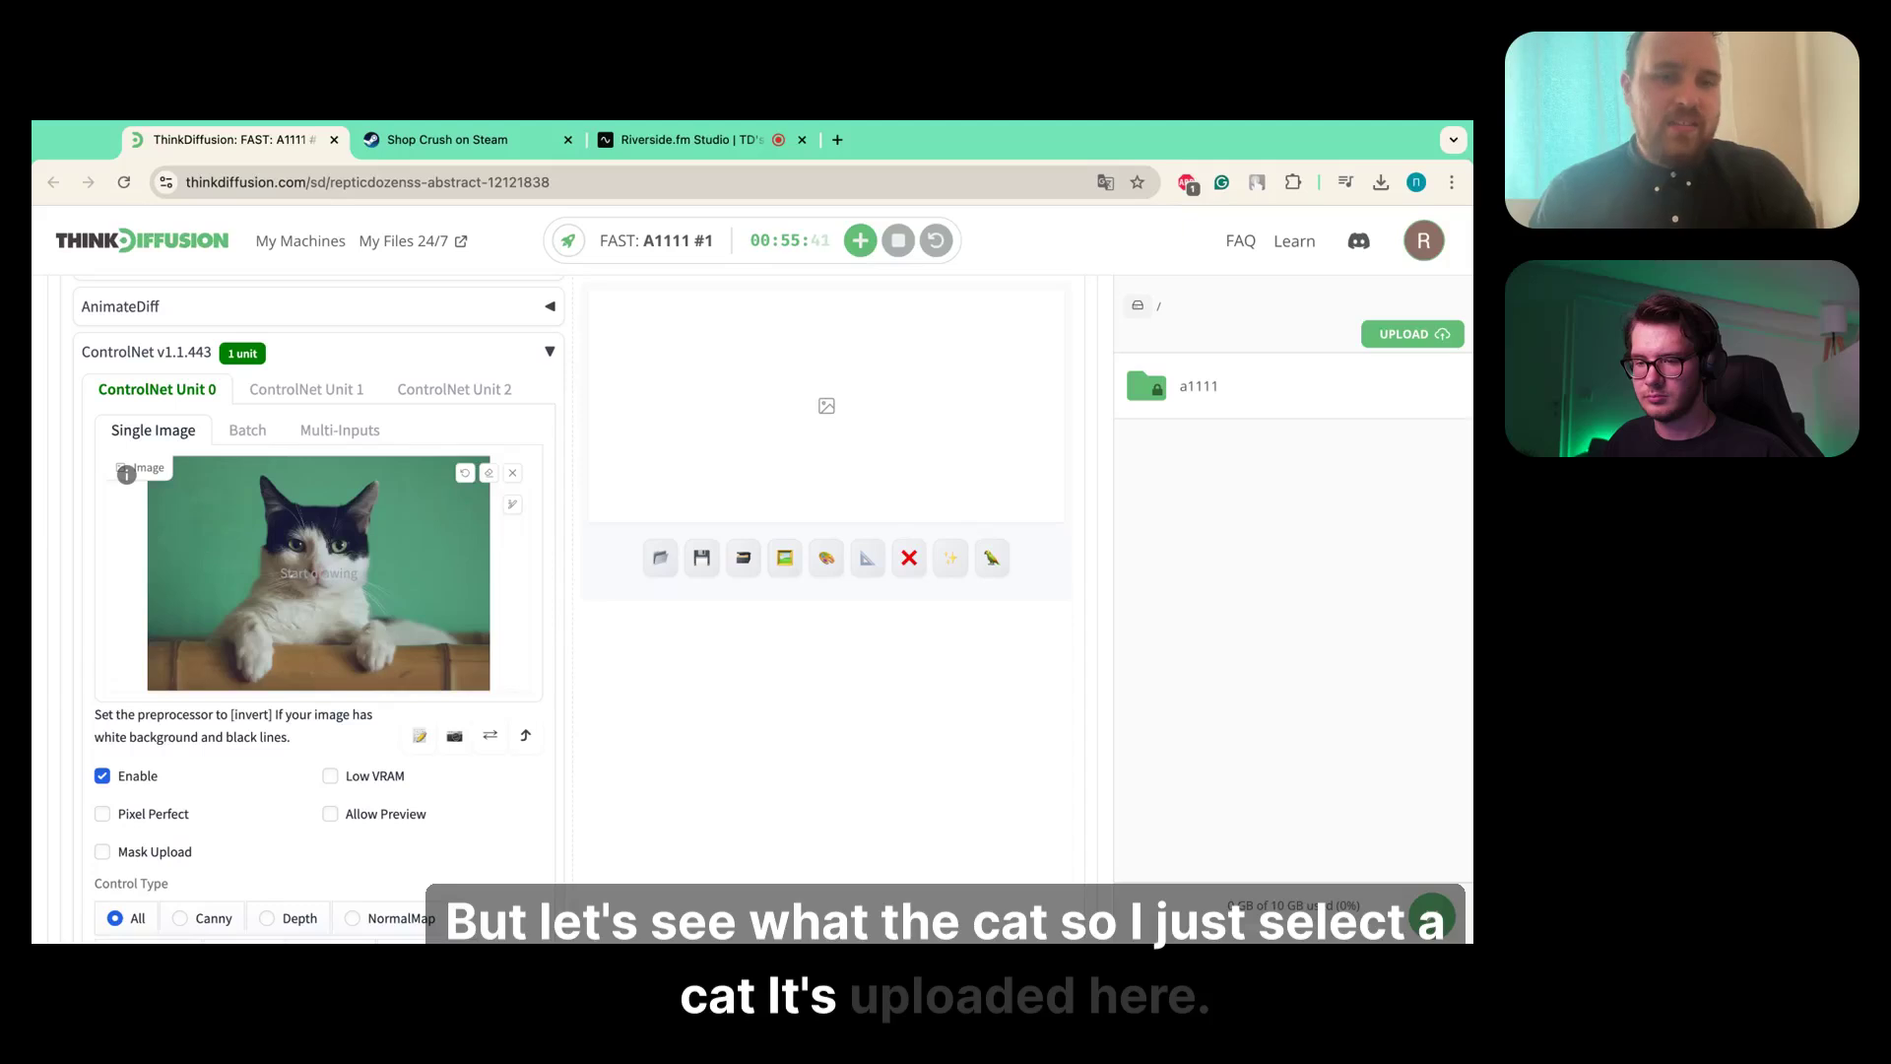
- Enable Pixel Perfect for ControlNet Unit 0 and choose the control_v1p_sd15_qrcode_monster [a6e58995] model
scroll(315, 571, down, 5)
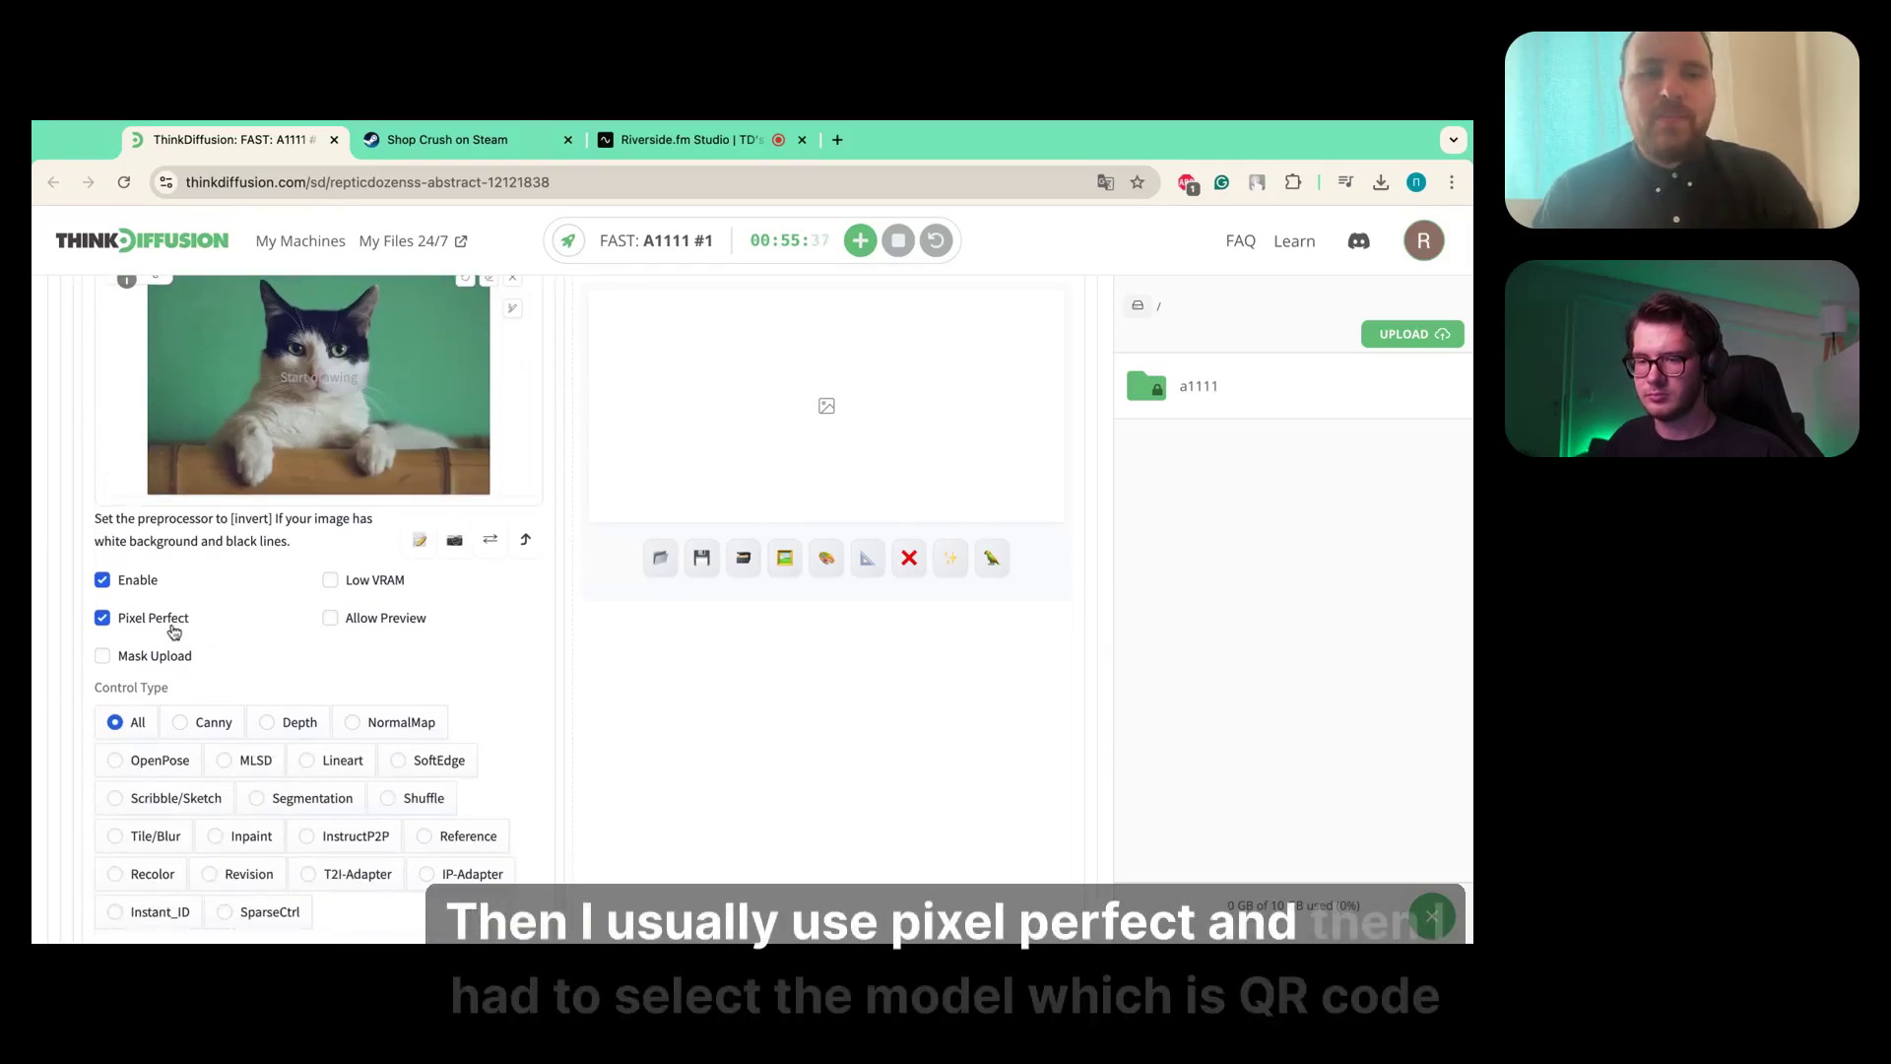
scroll(476, 628, down, 5)
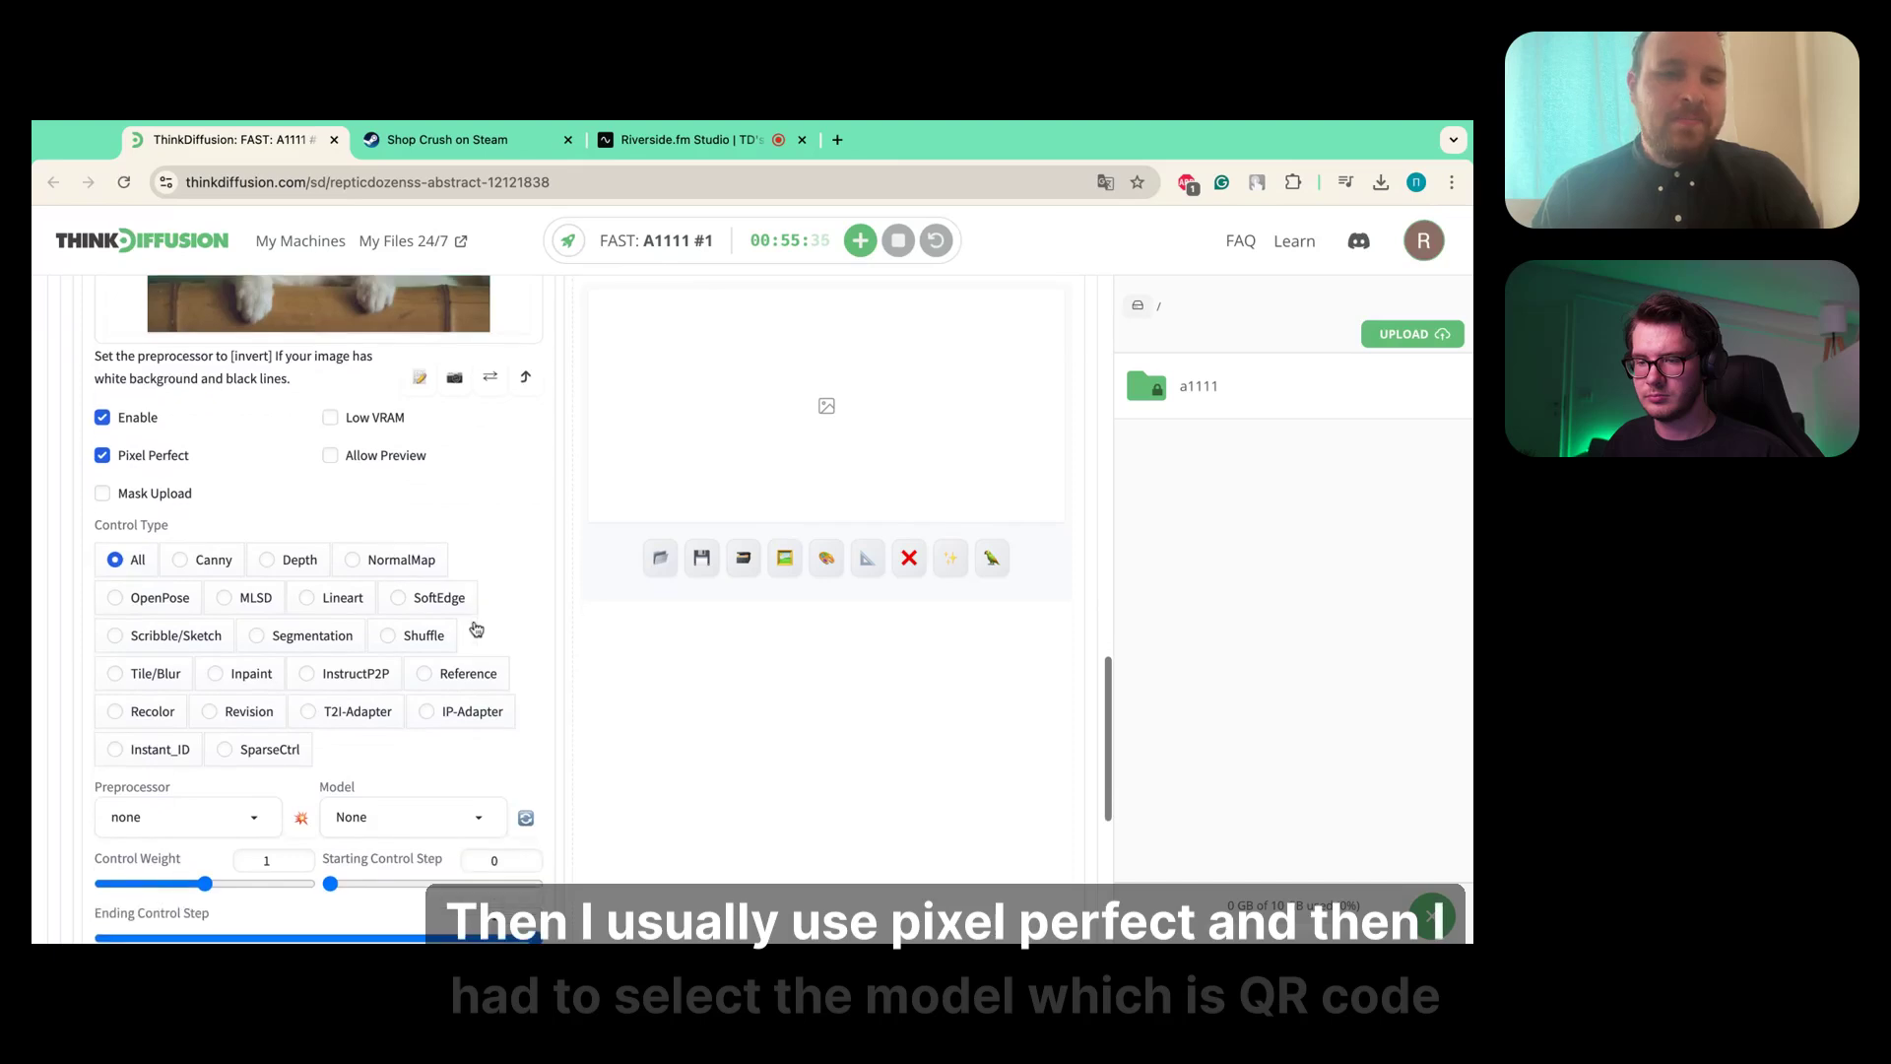
scroll(407, 654, down, 3)
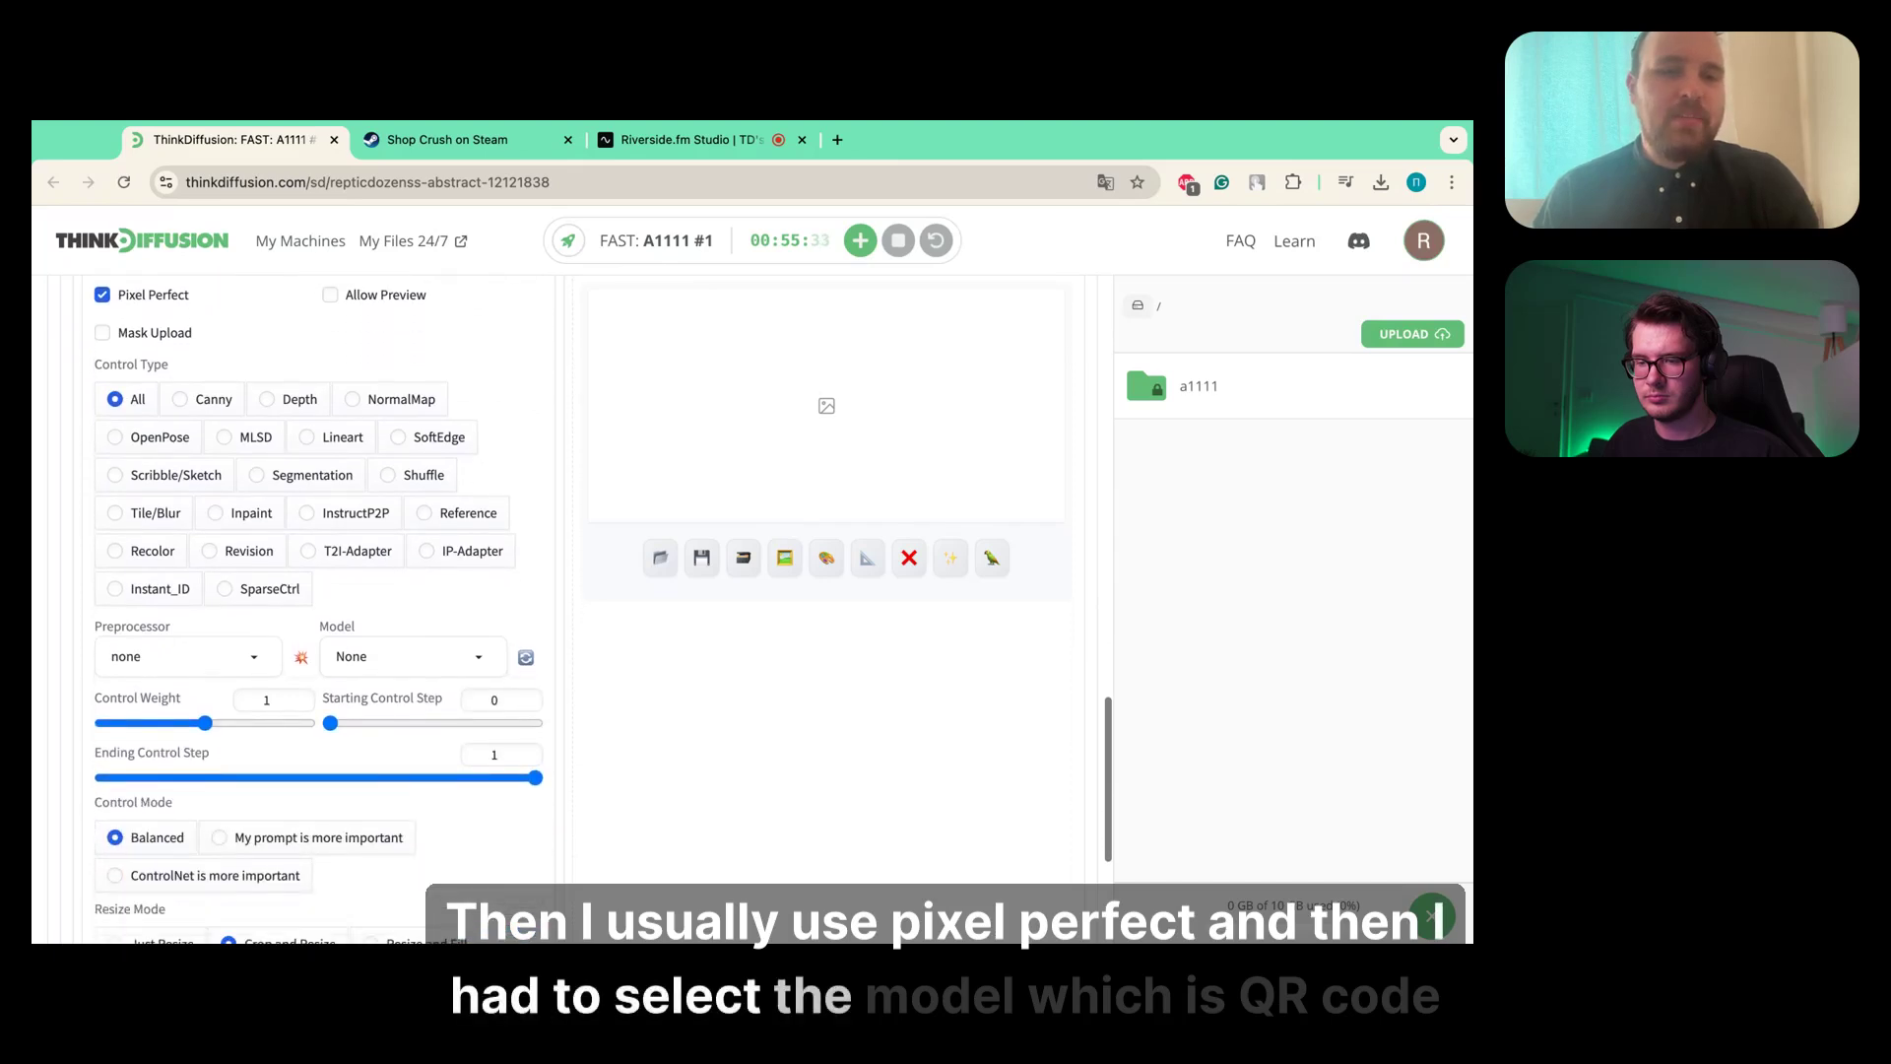
click(407, 654)
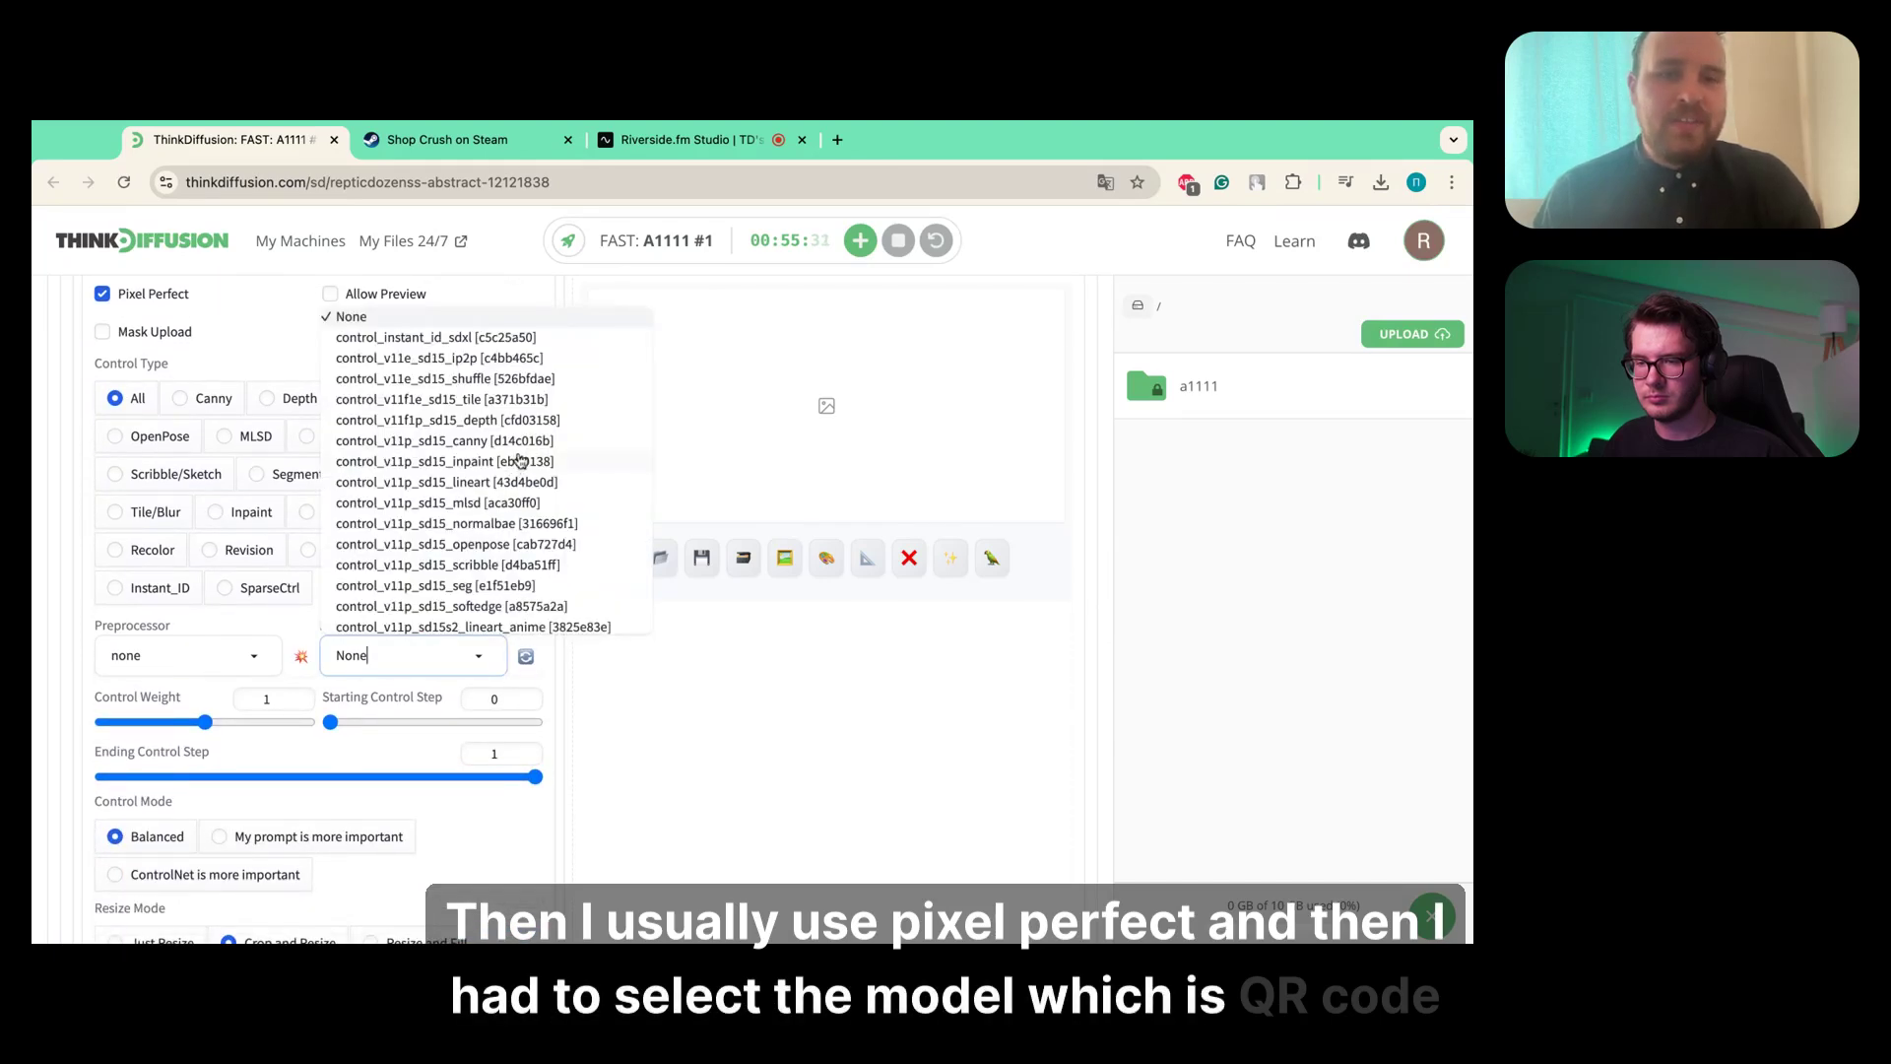
scroll(532, 473, down, 3)
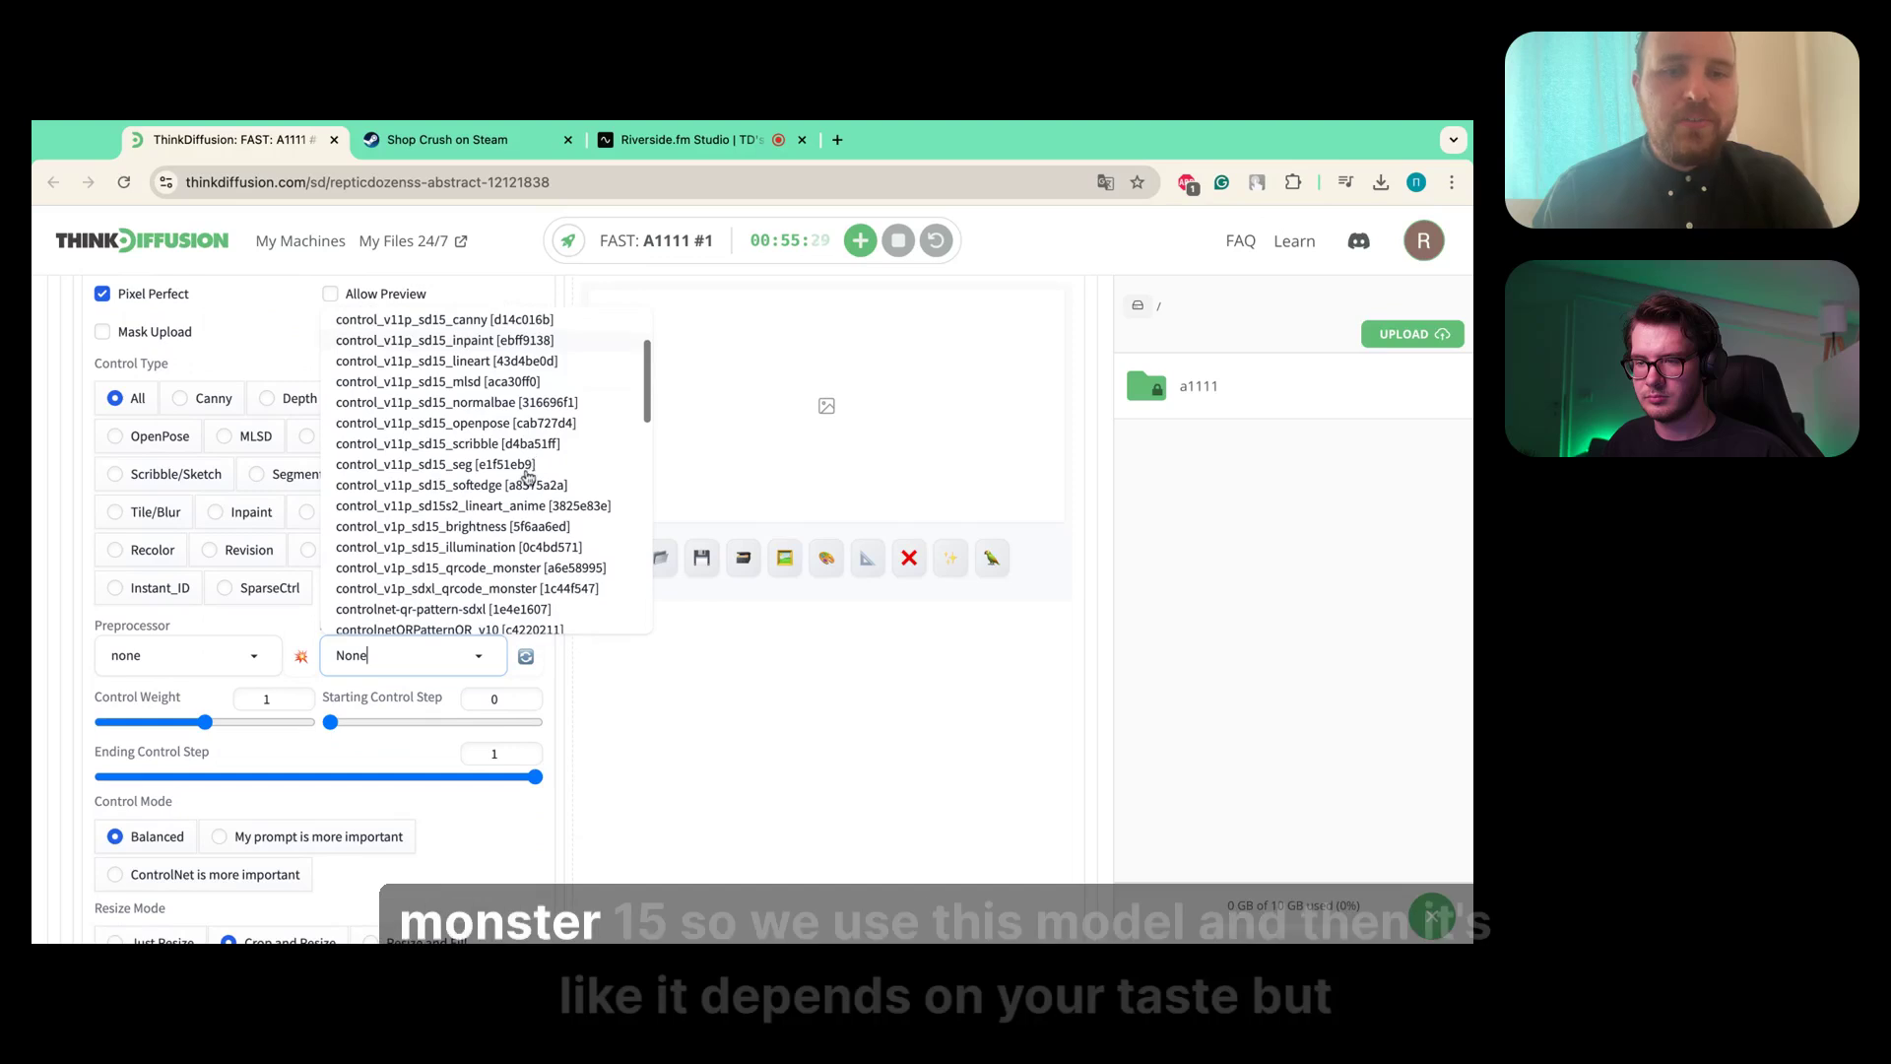
click(493, 571)
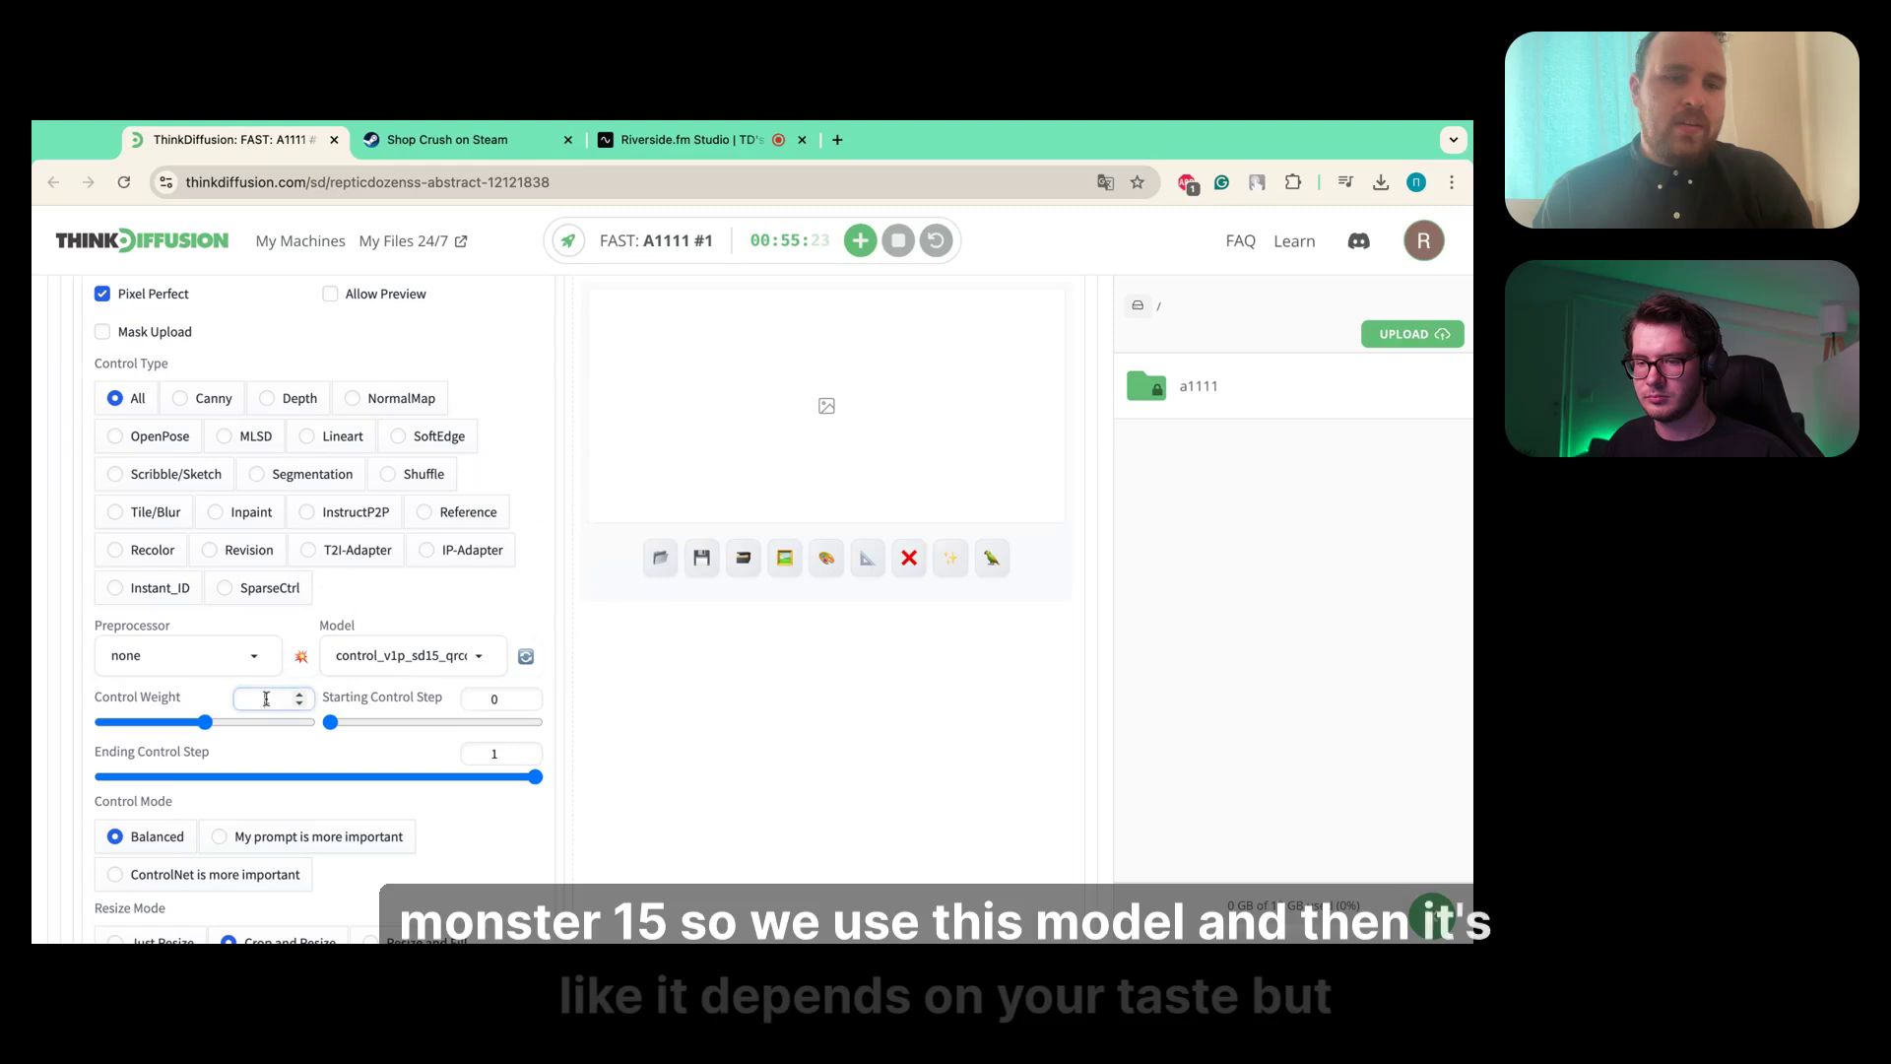
- Raise the Control Weight of ControlNet Unit 0 to 1.4
scroll(192, 669, down, 2)
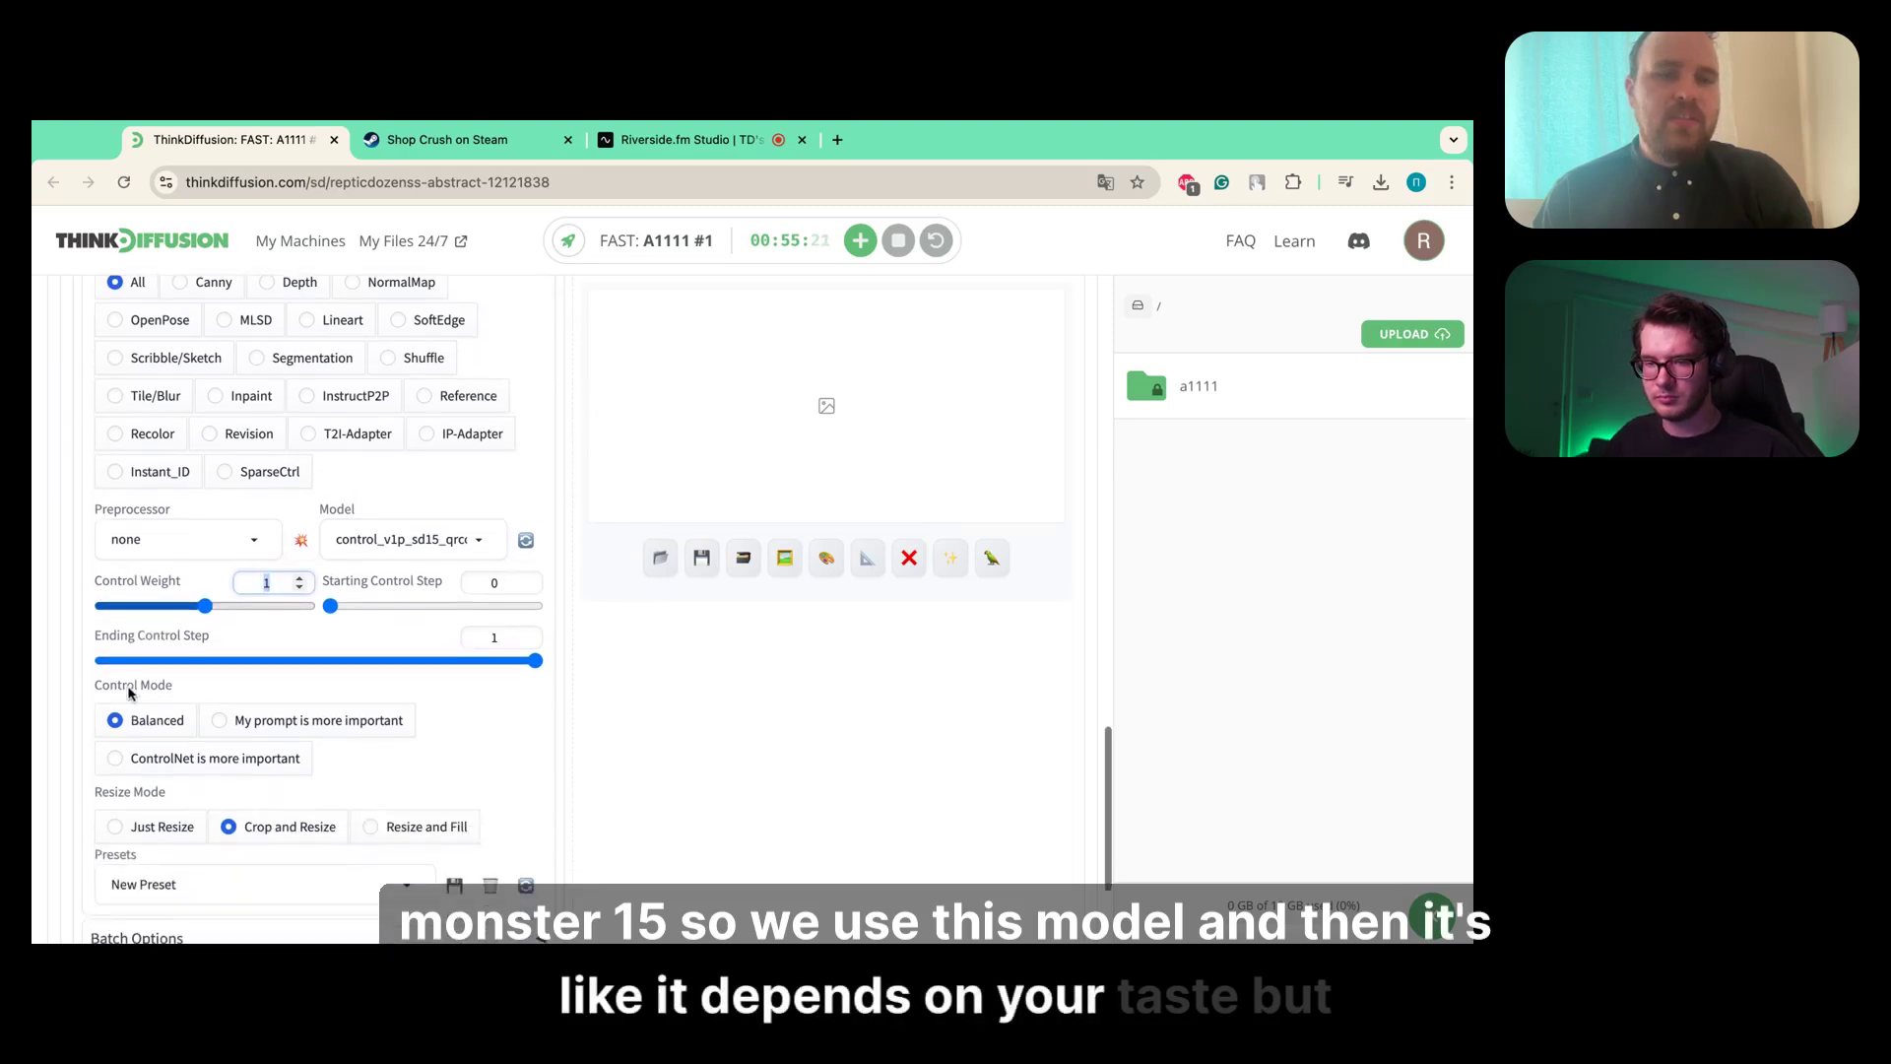
click(206, 608)
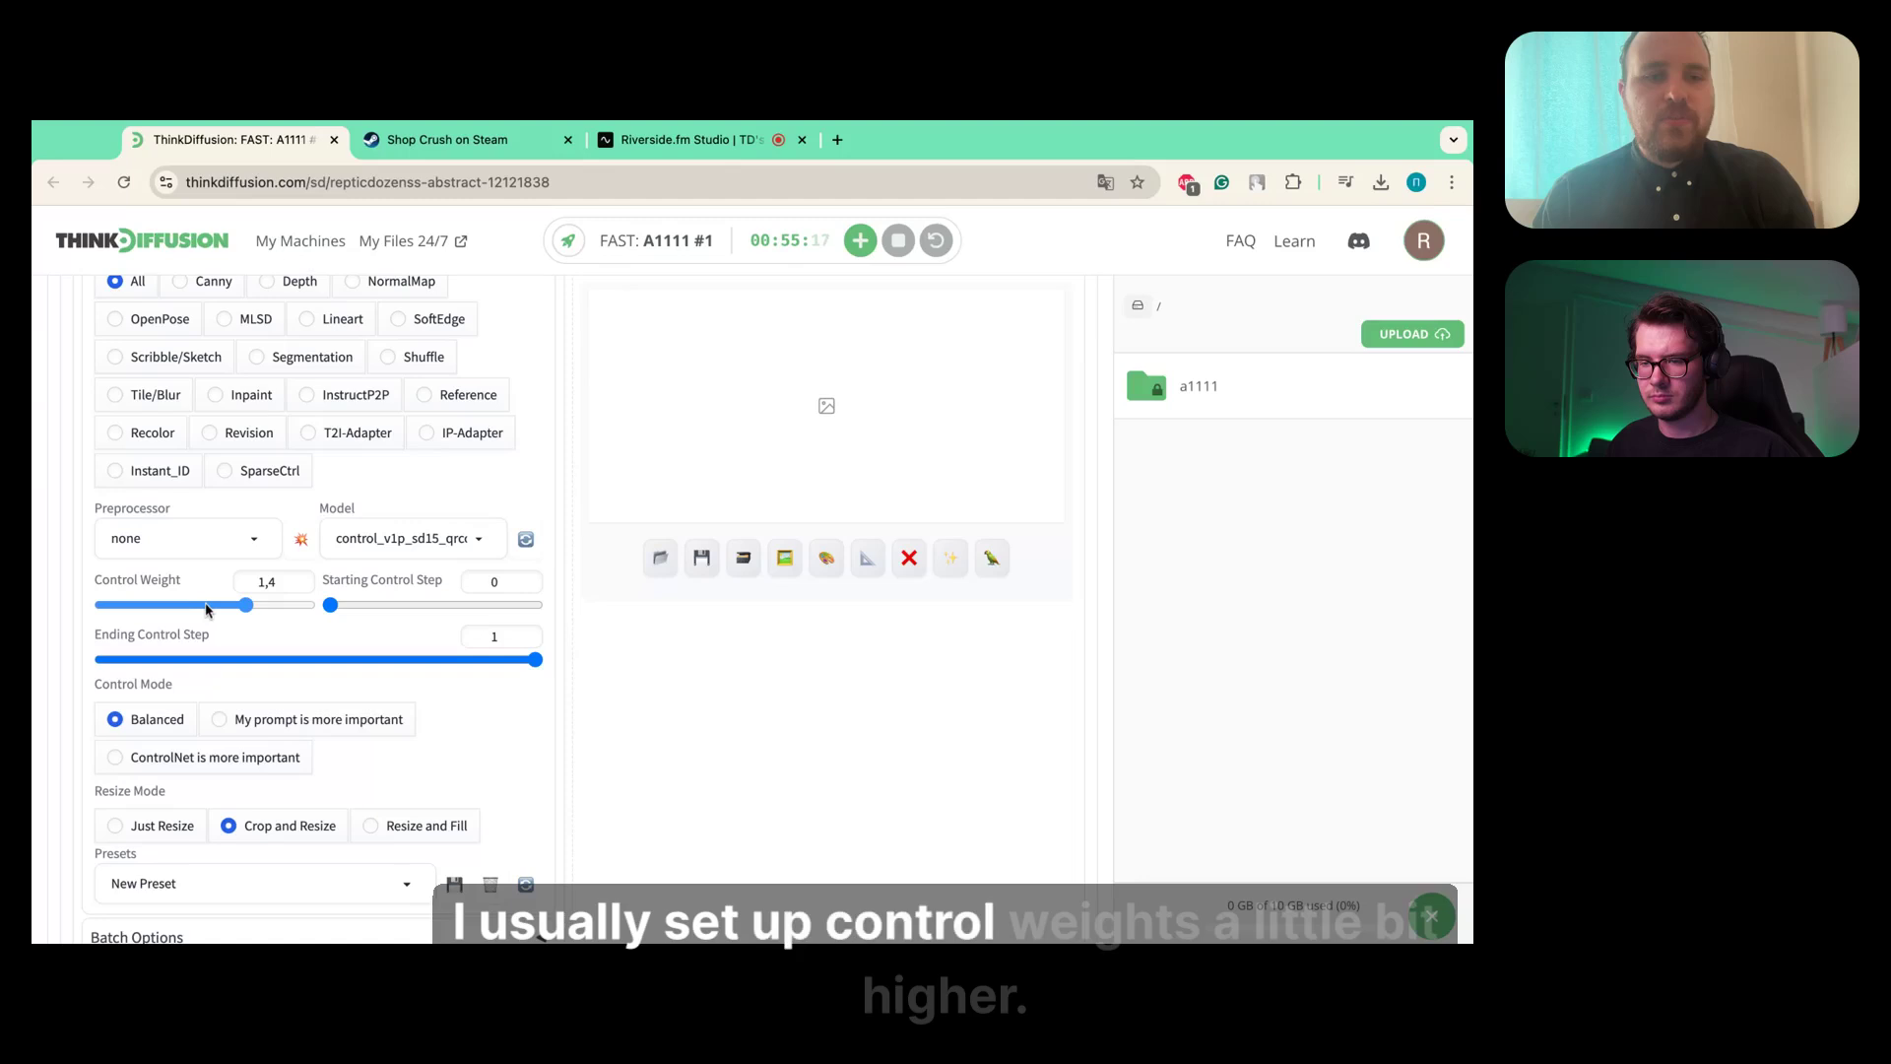
key(Right)
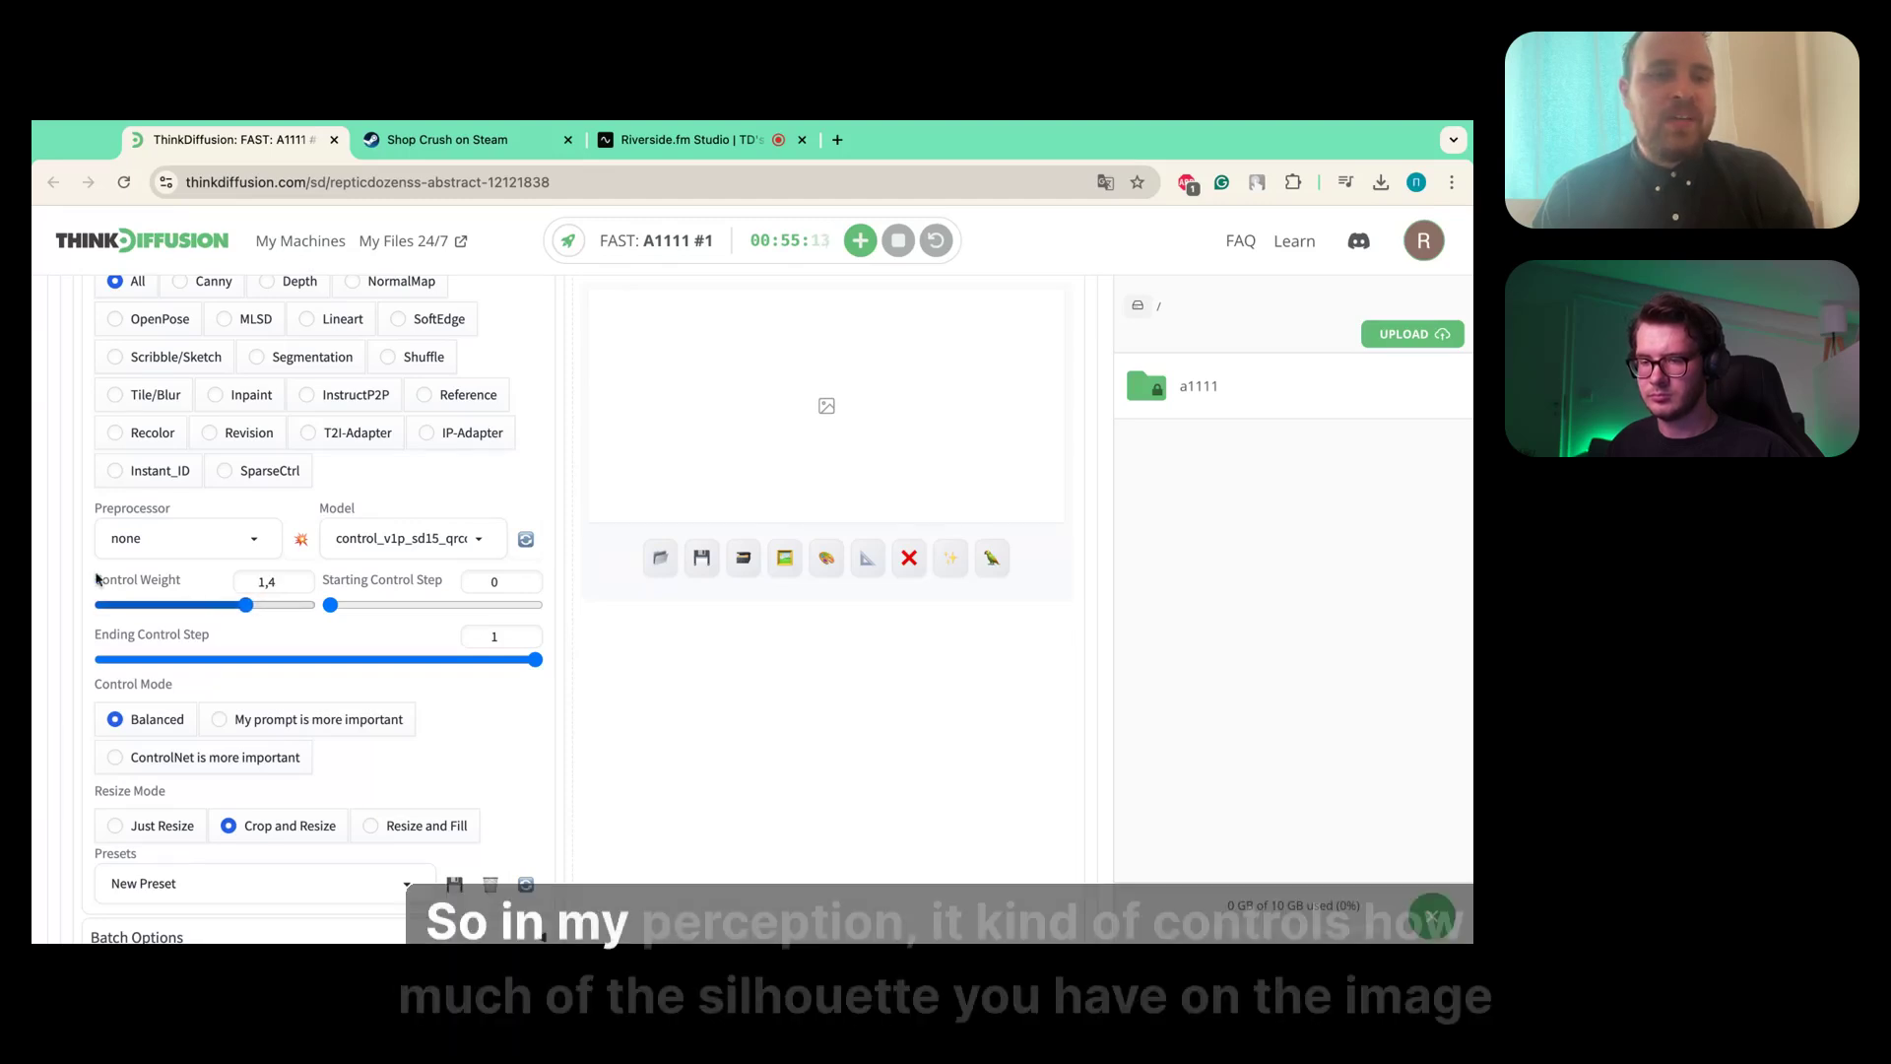
- Check the ControlNet Unit 0 settings and generate the autumn forest image with the cat reference
scroll(81, 579, up, 4)
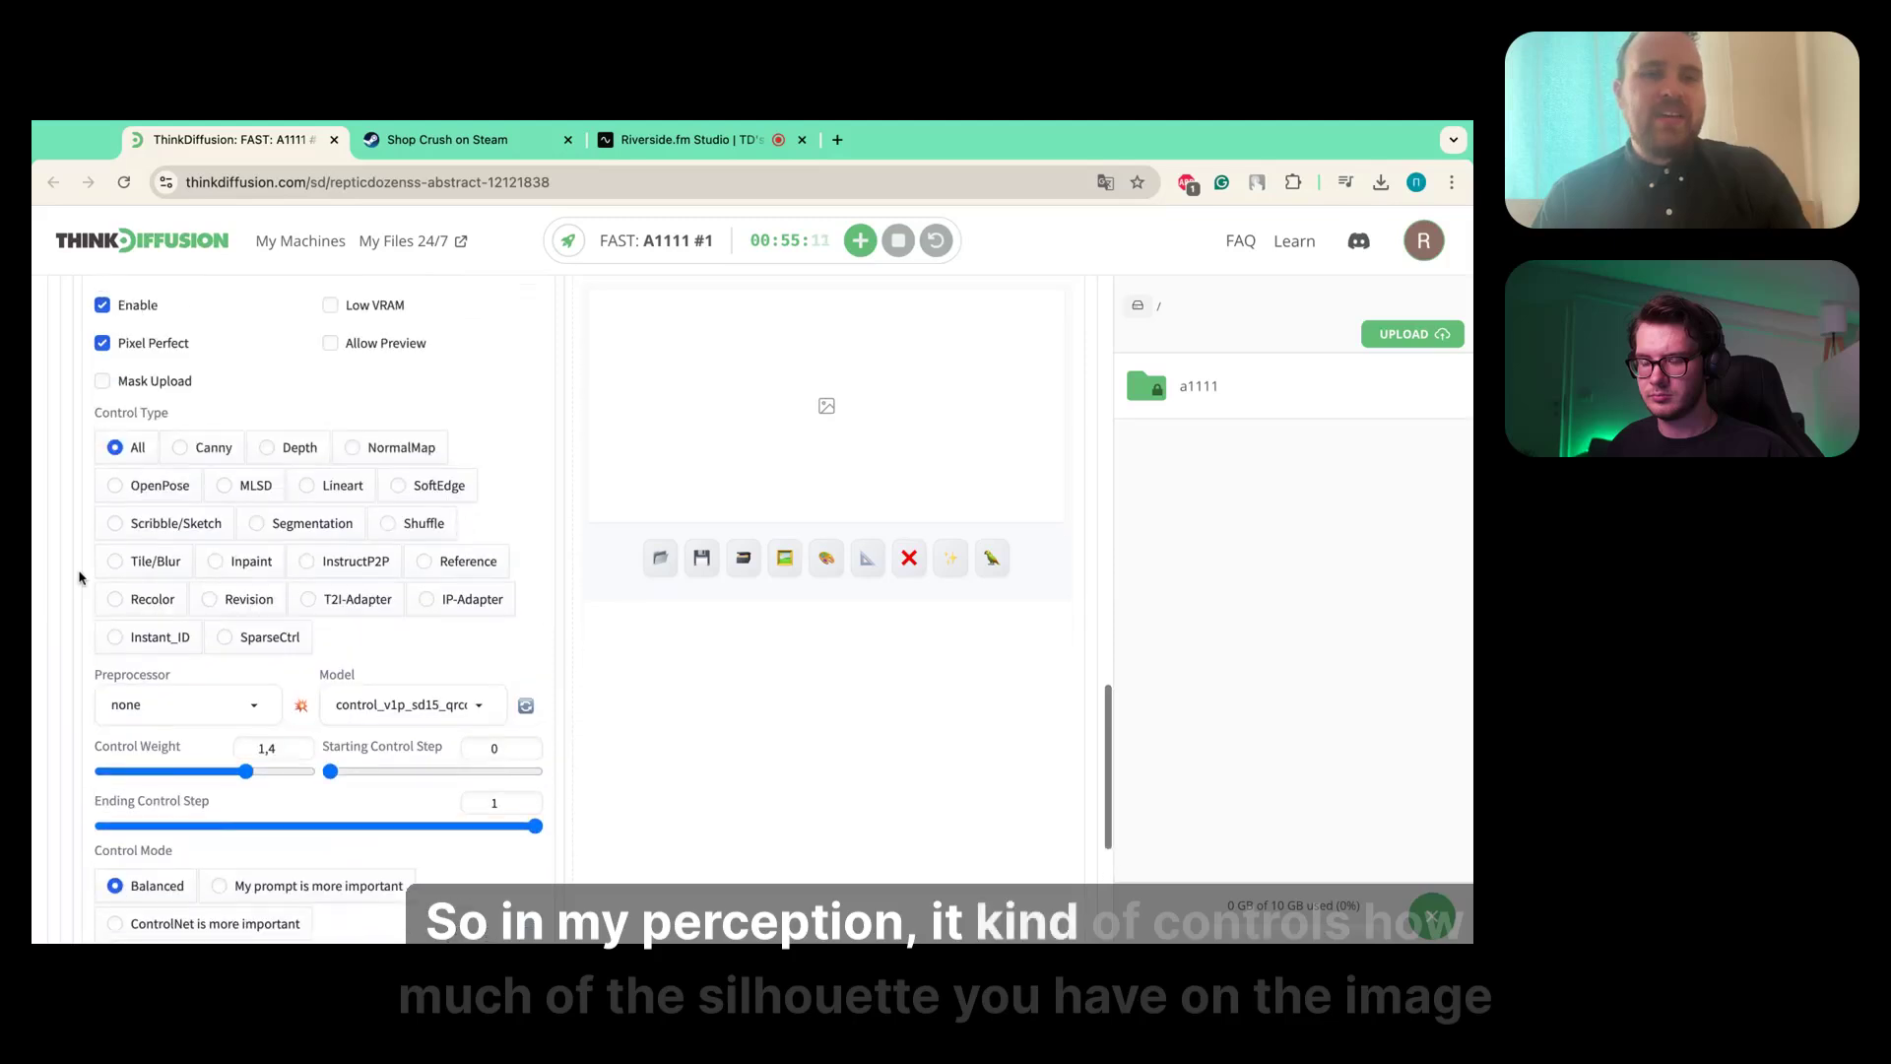
scroll(315, 591, up, 3)
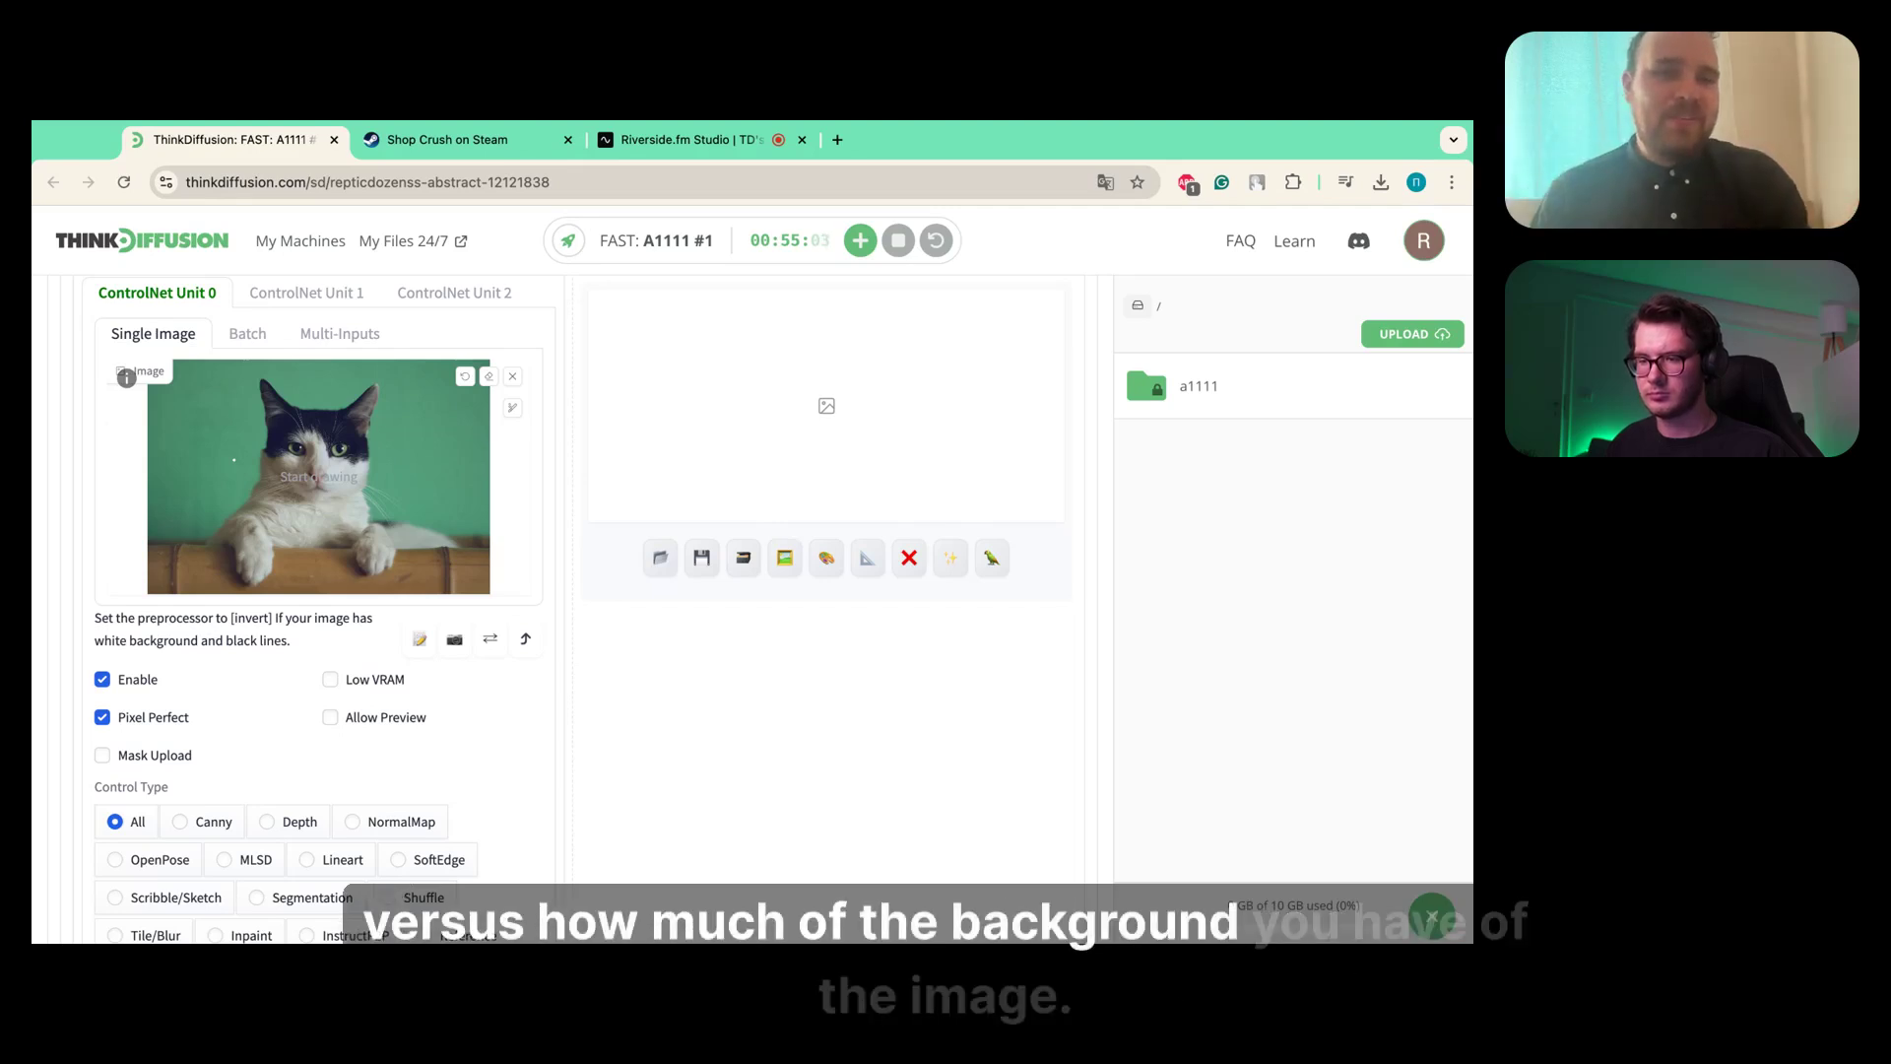
scroll(295, 591, down, 1)
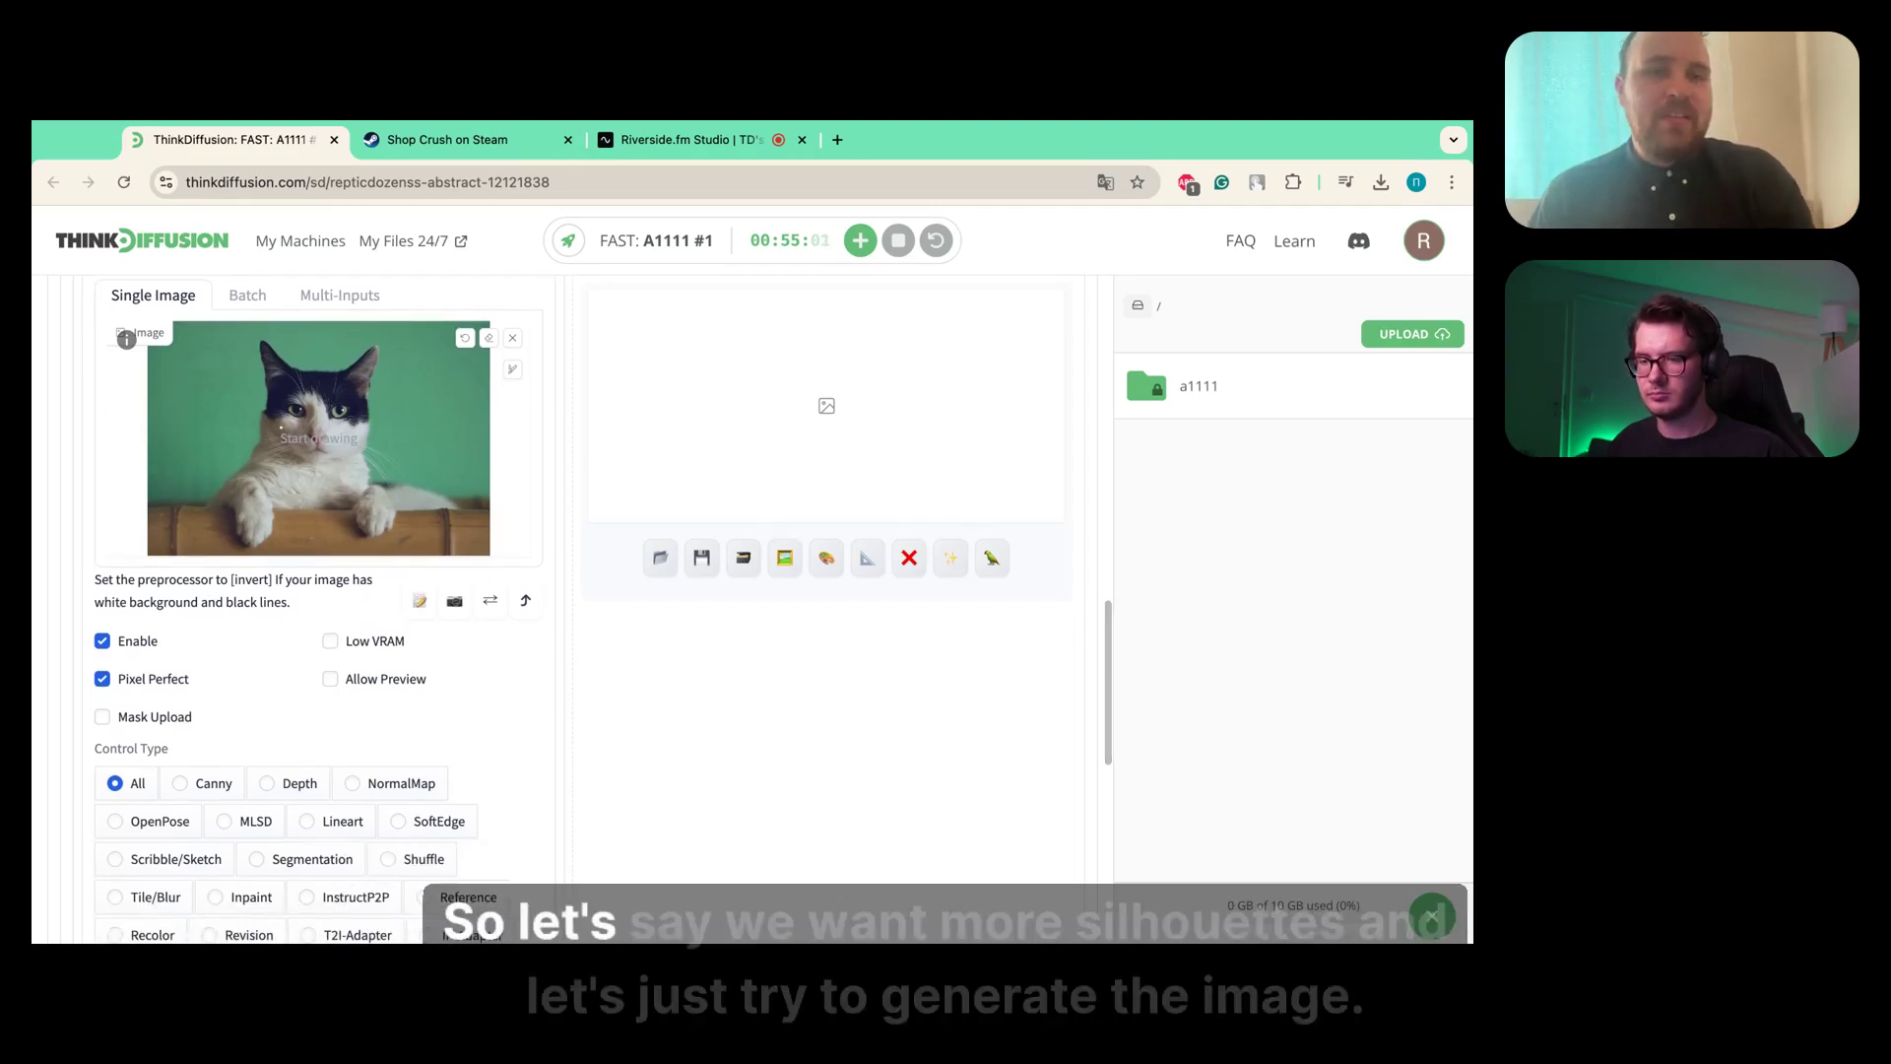
scroll(295, 394, down, 3)
scroll(313, 339, down, 15)
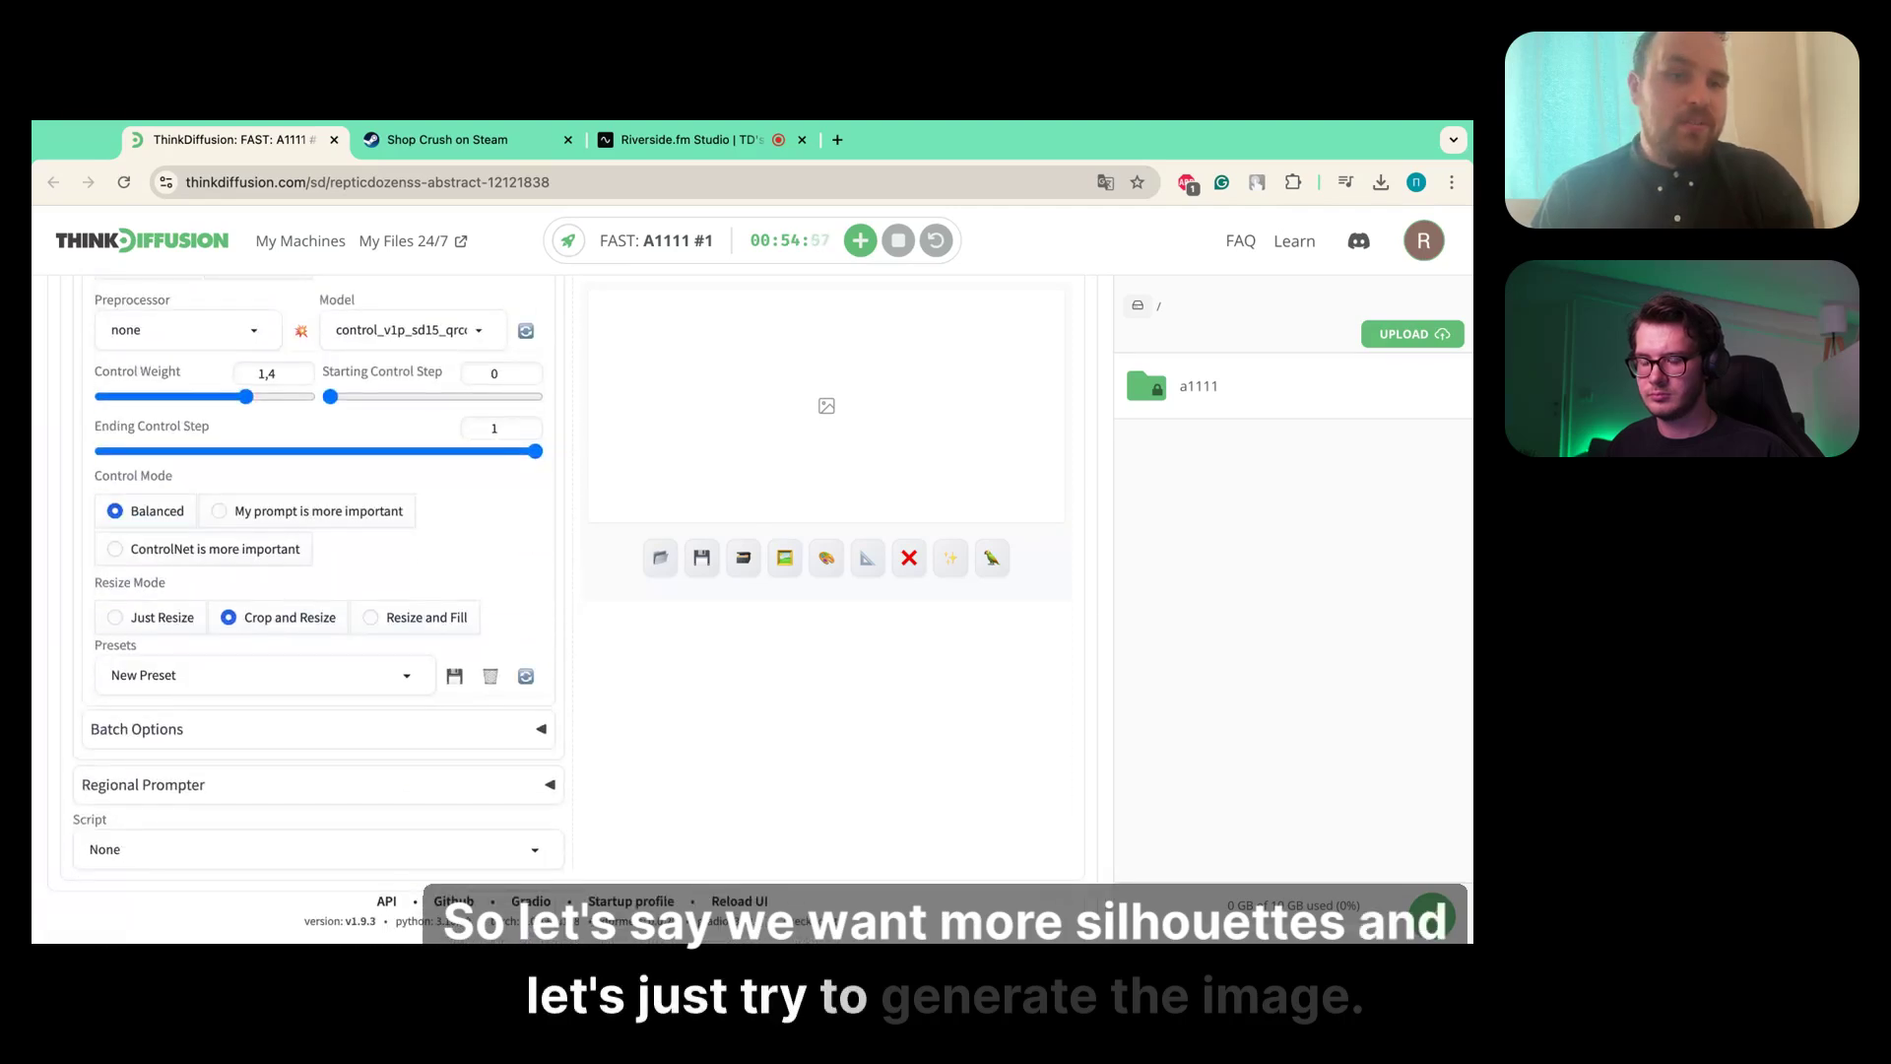
scroll(314, 606, up, 2)
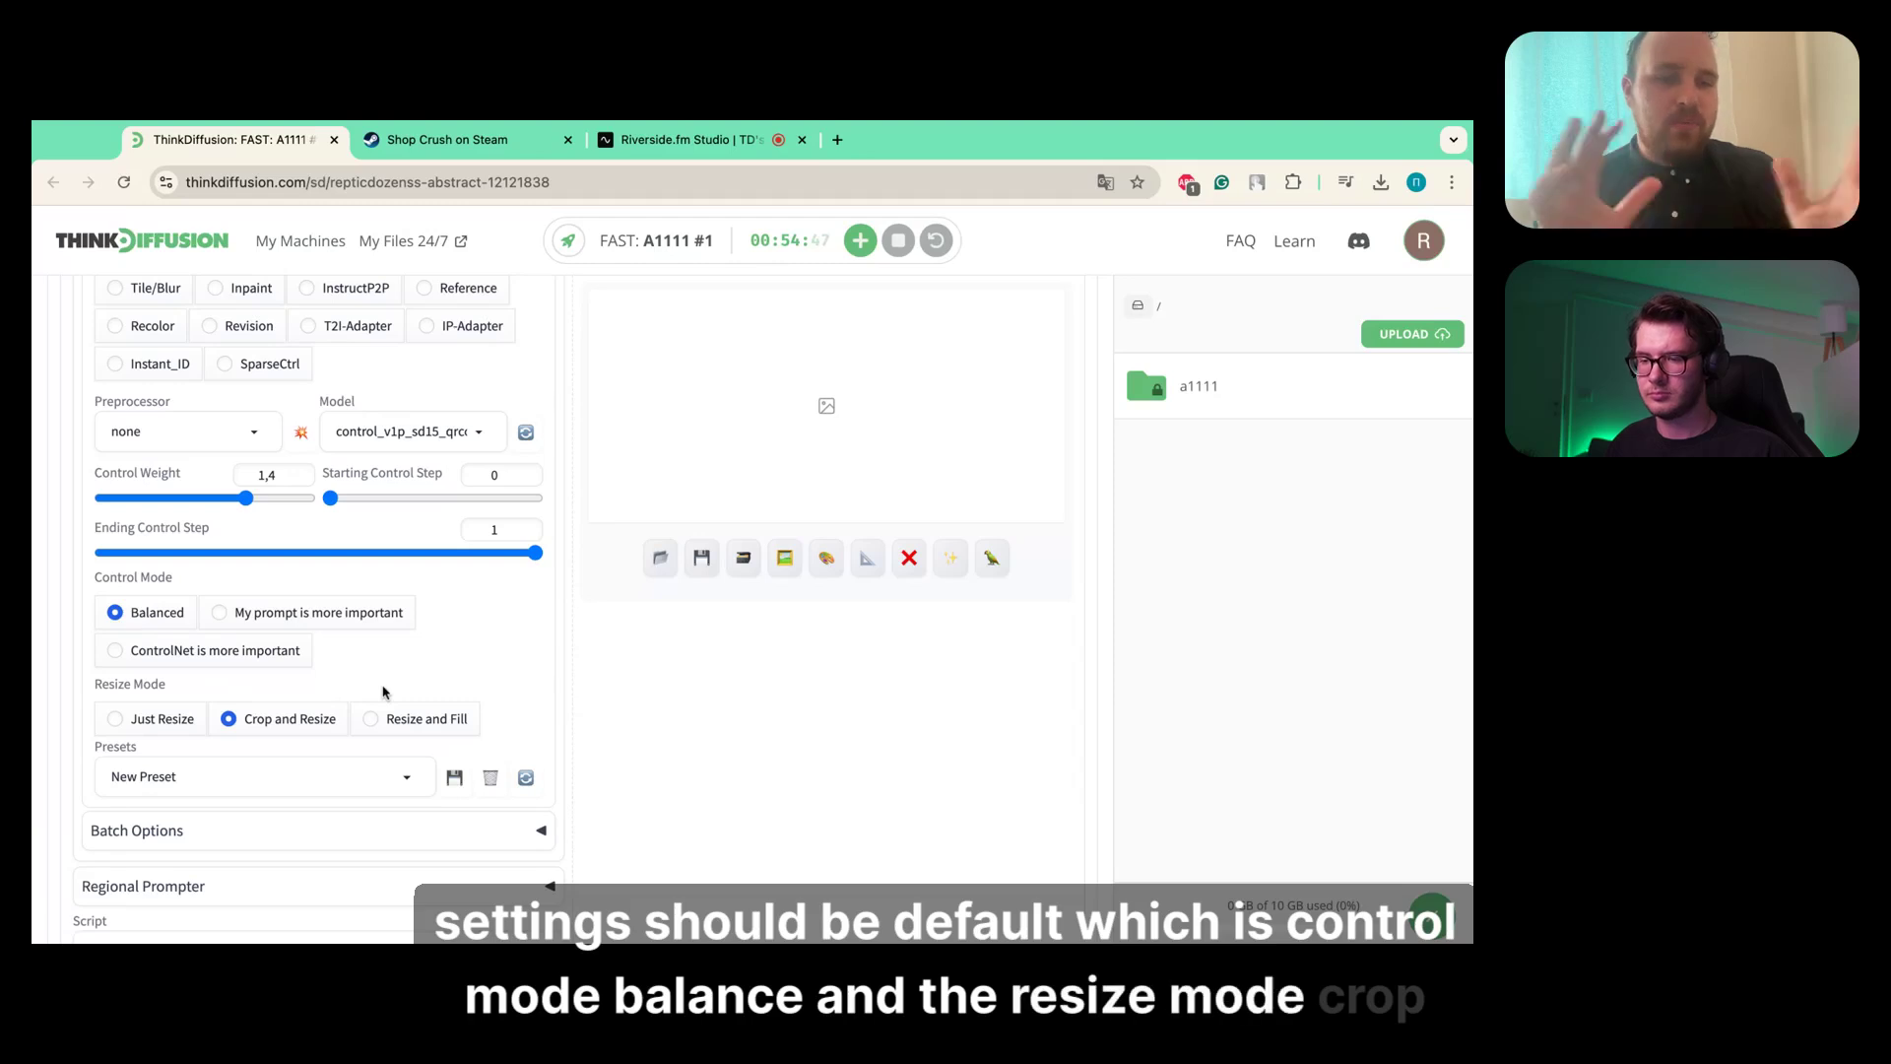
scroll(384, 692, up, 10)
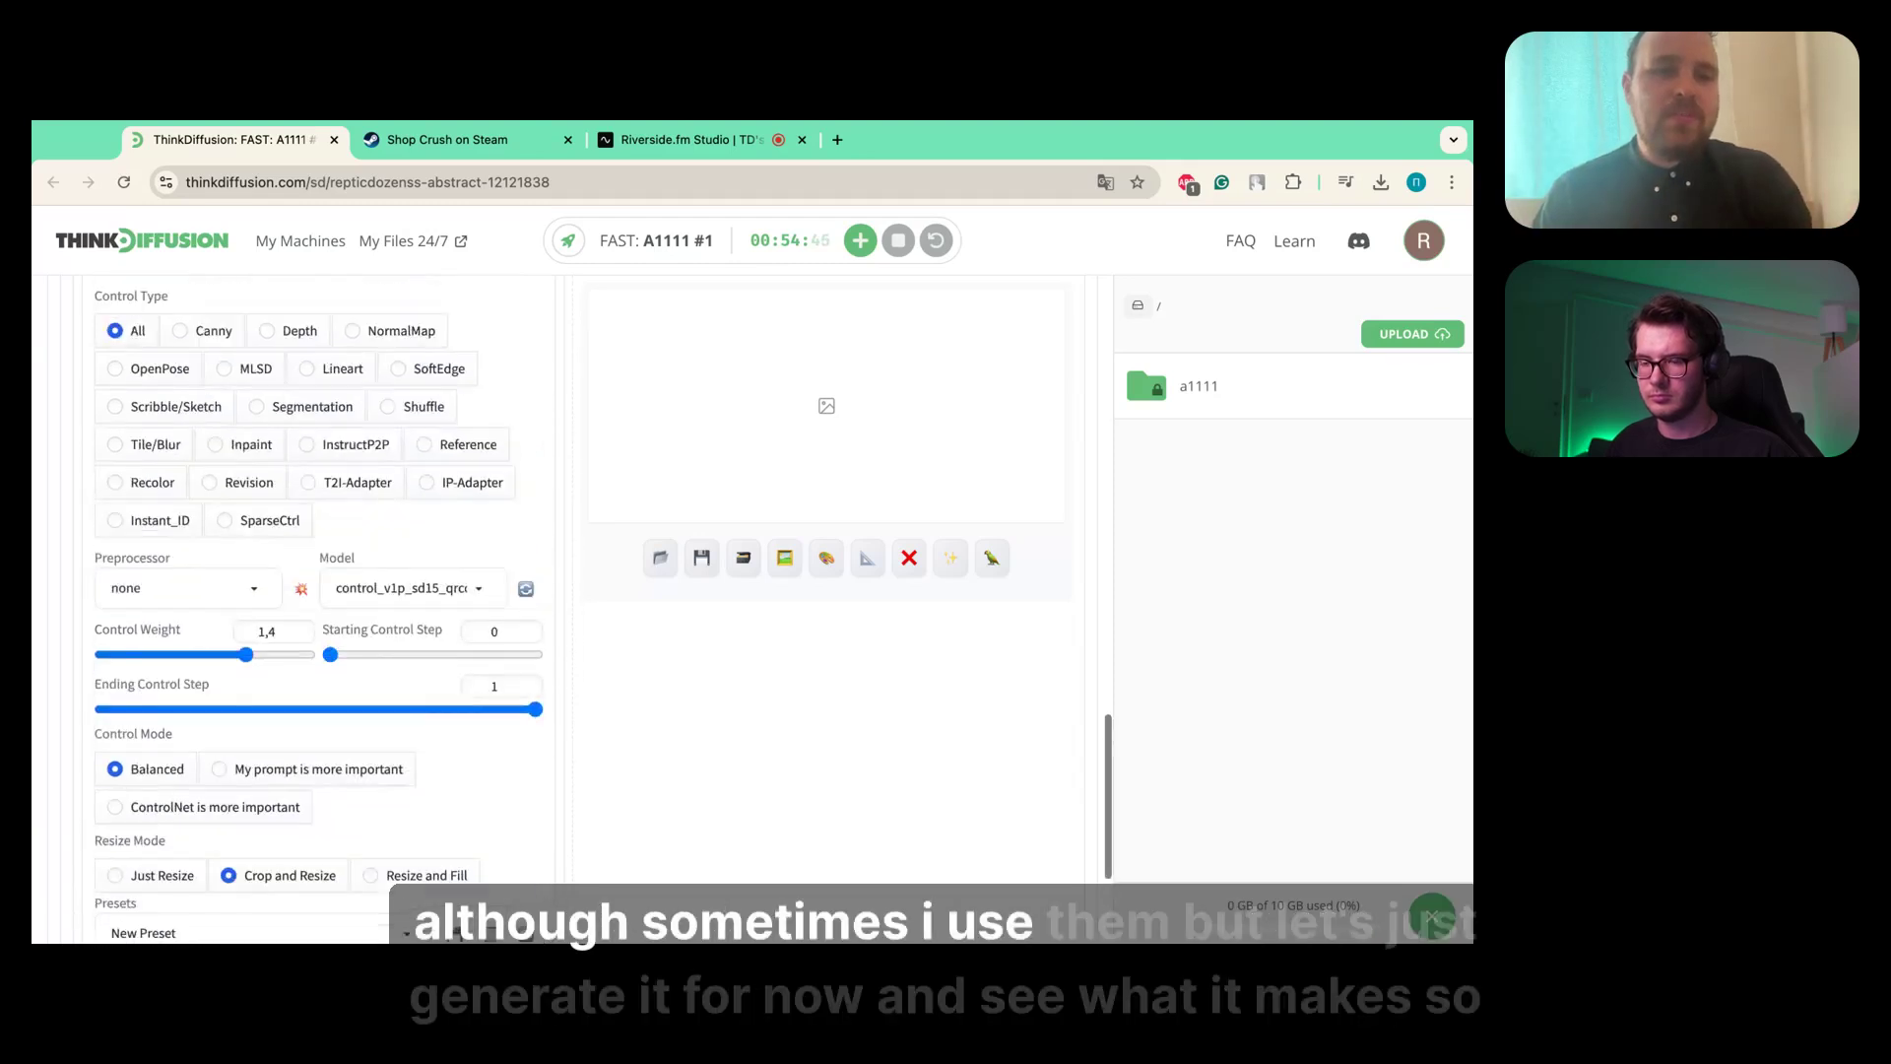
scroll(315, 610, up, 10)
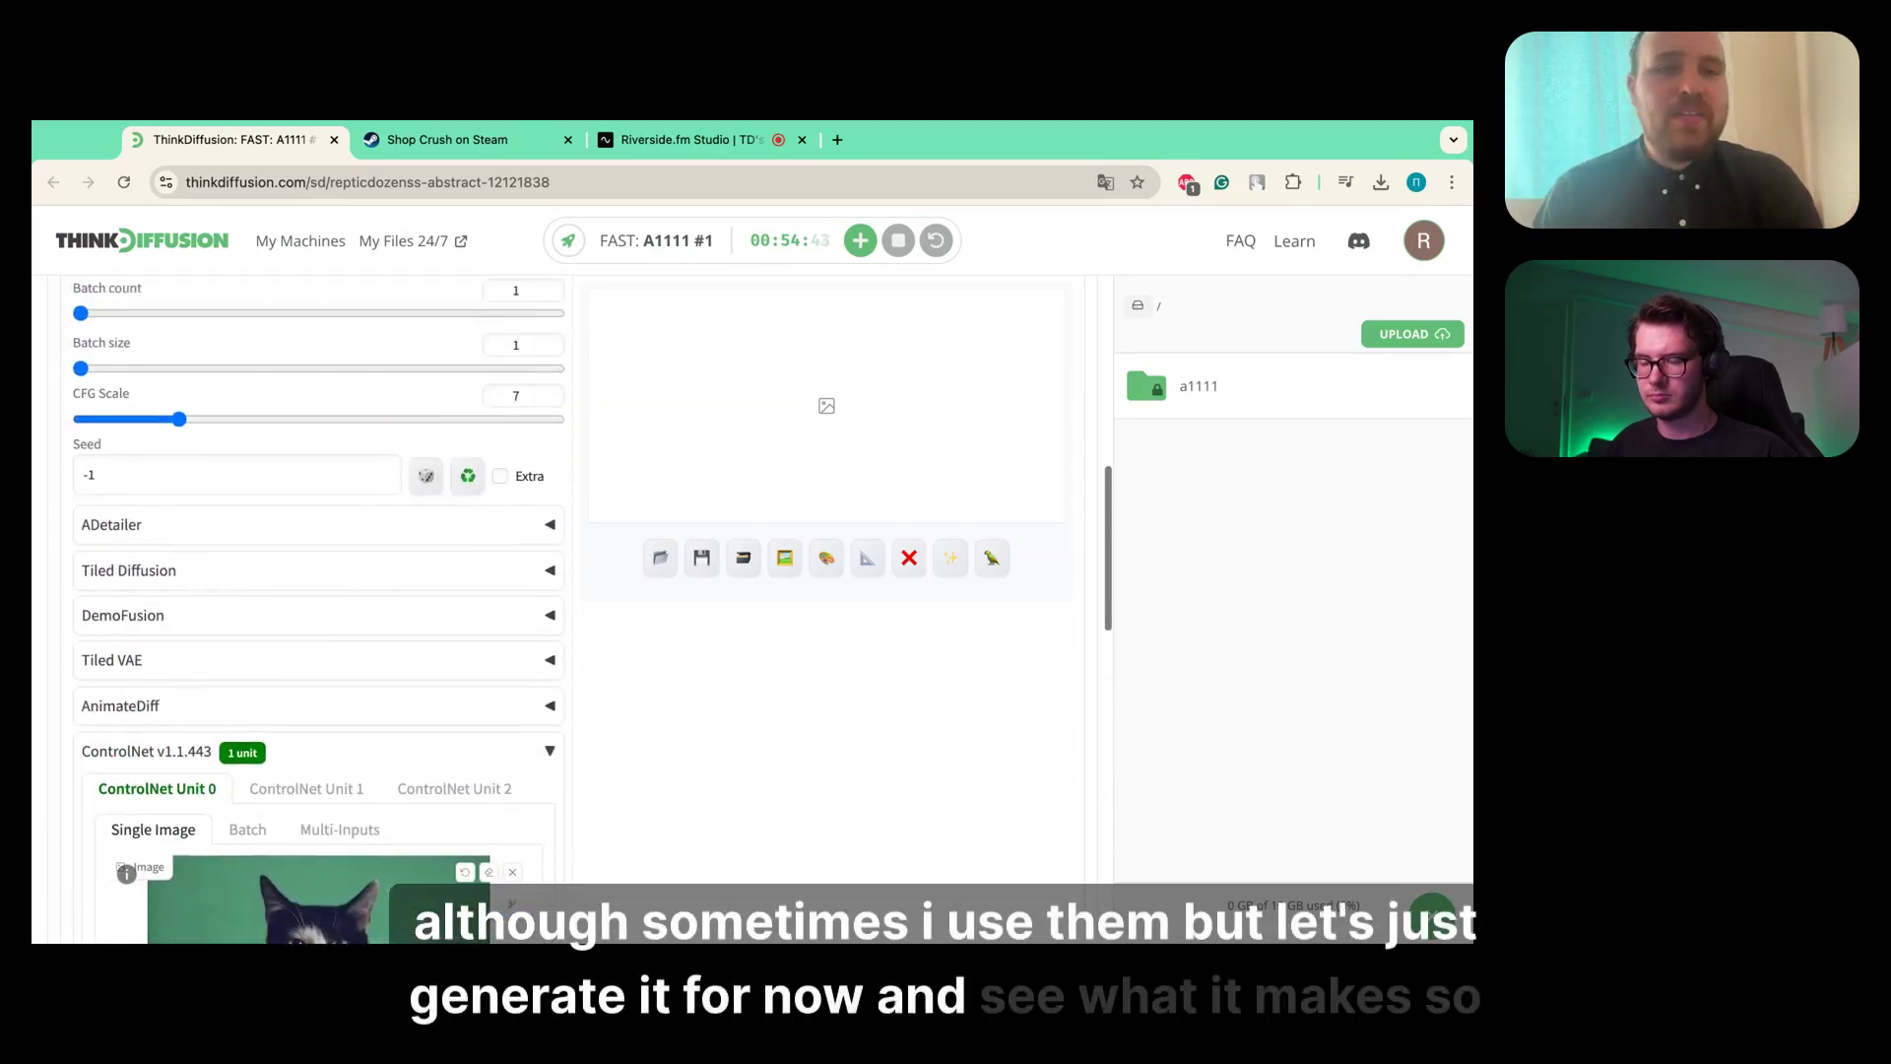
scroll(411, 672, up, 5)
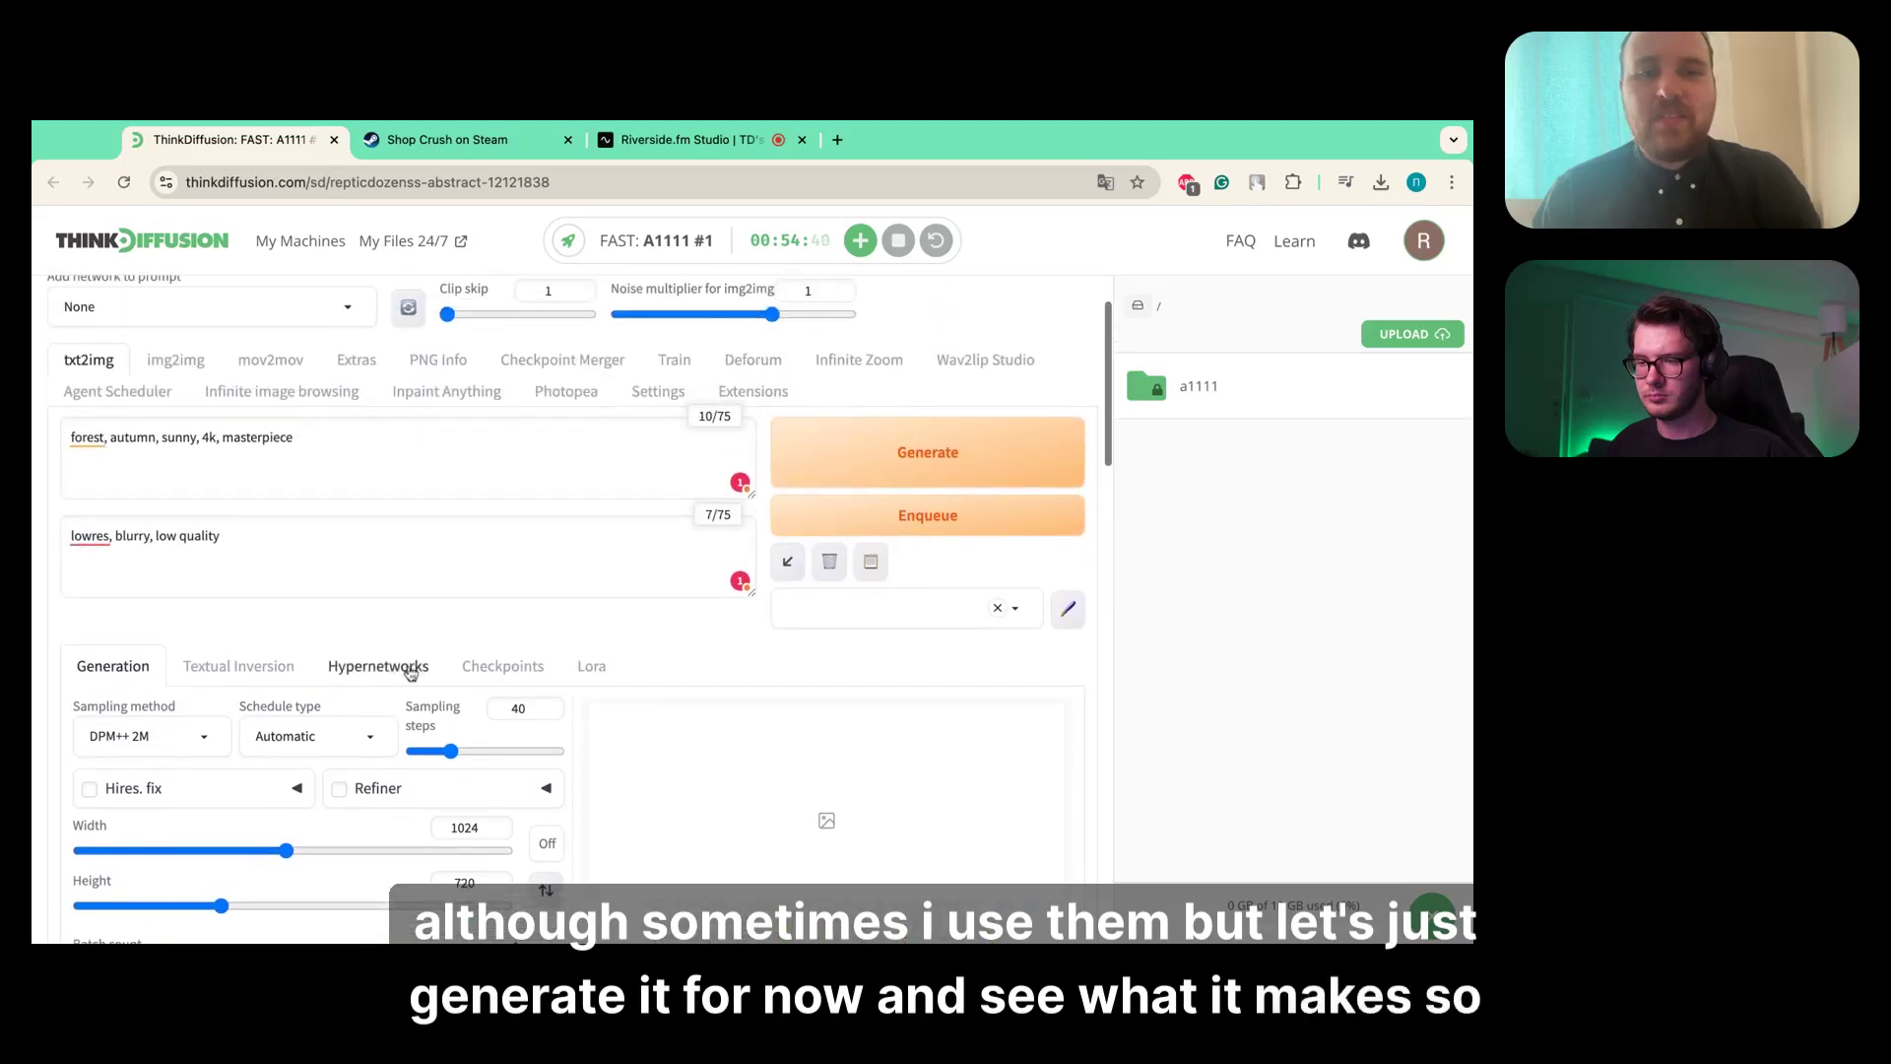
click(891, 464)
scroll(642, 649, down, 3)
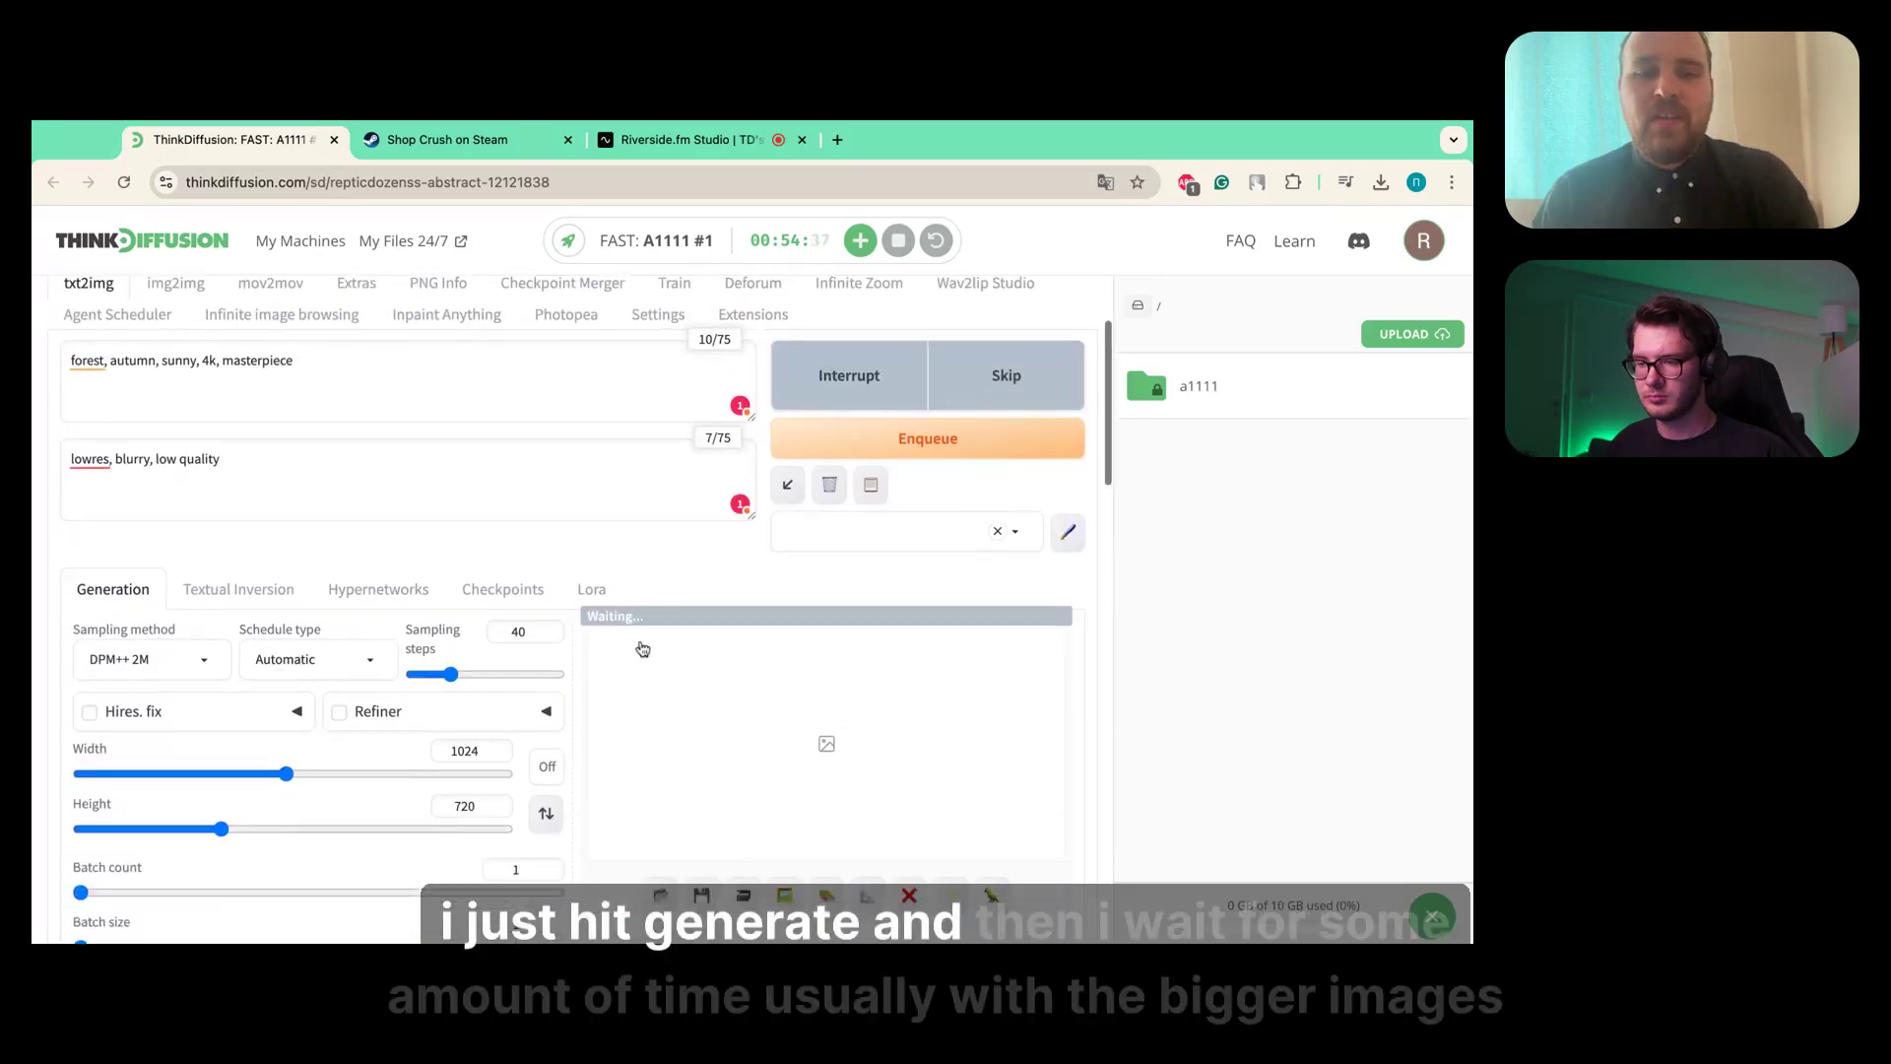
- Examine the generated forest image at full size for the cat silhouette, and close the preview
scroll(643, 649, down, 1)
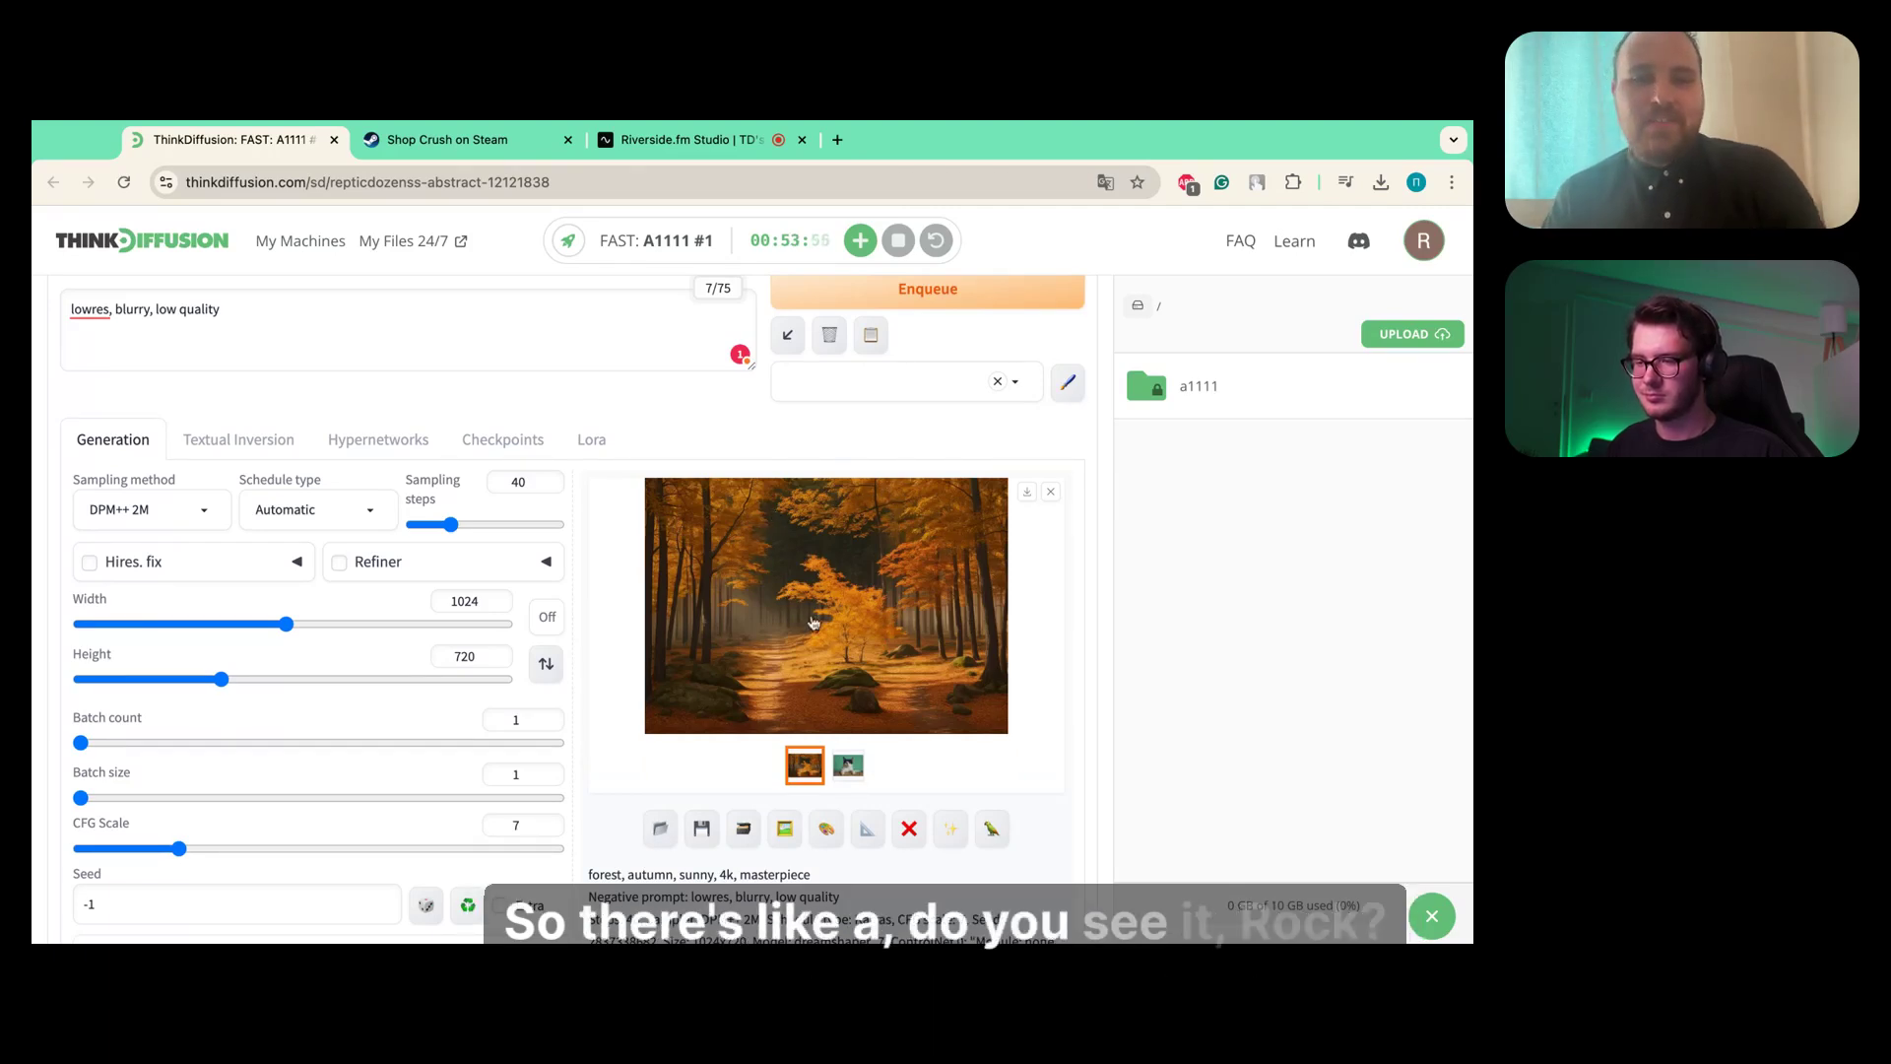
click(798, 545)
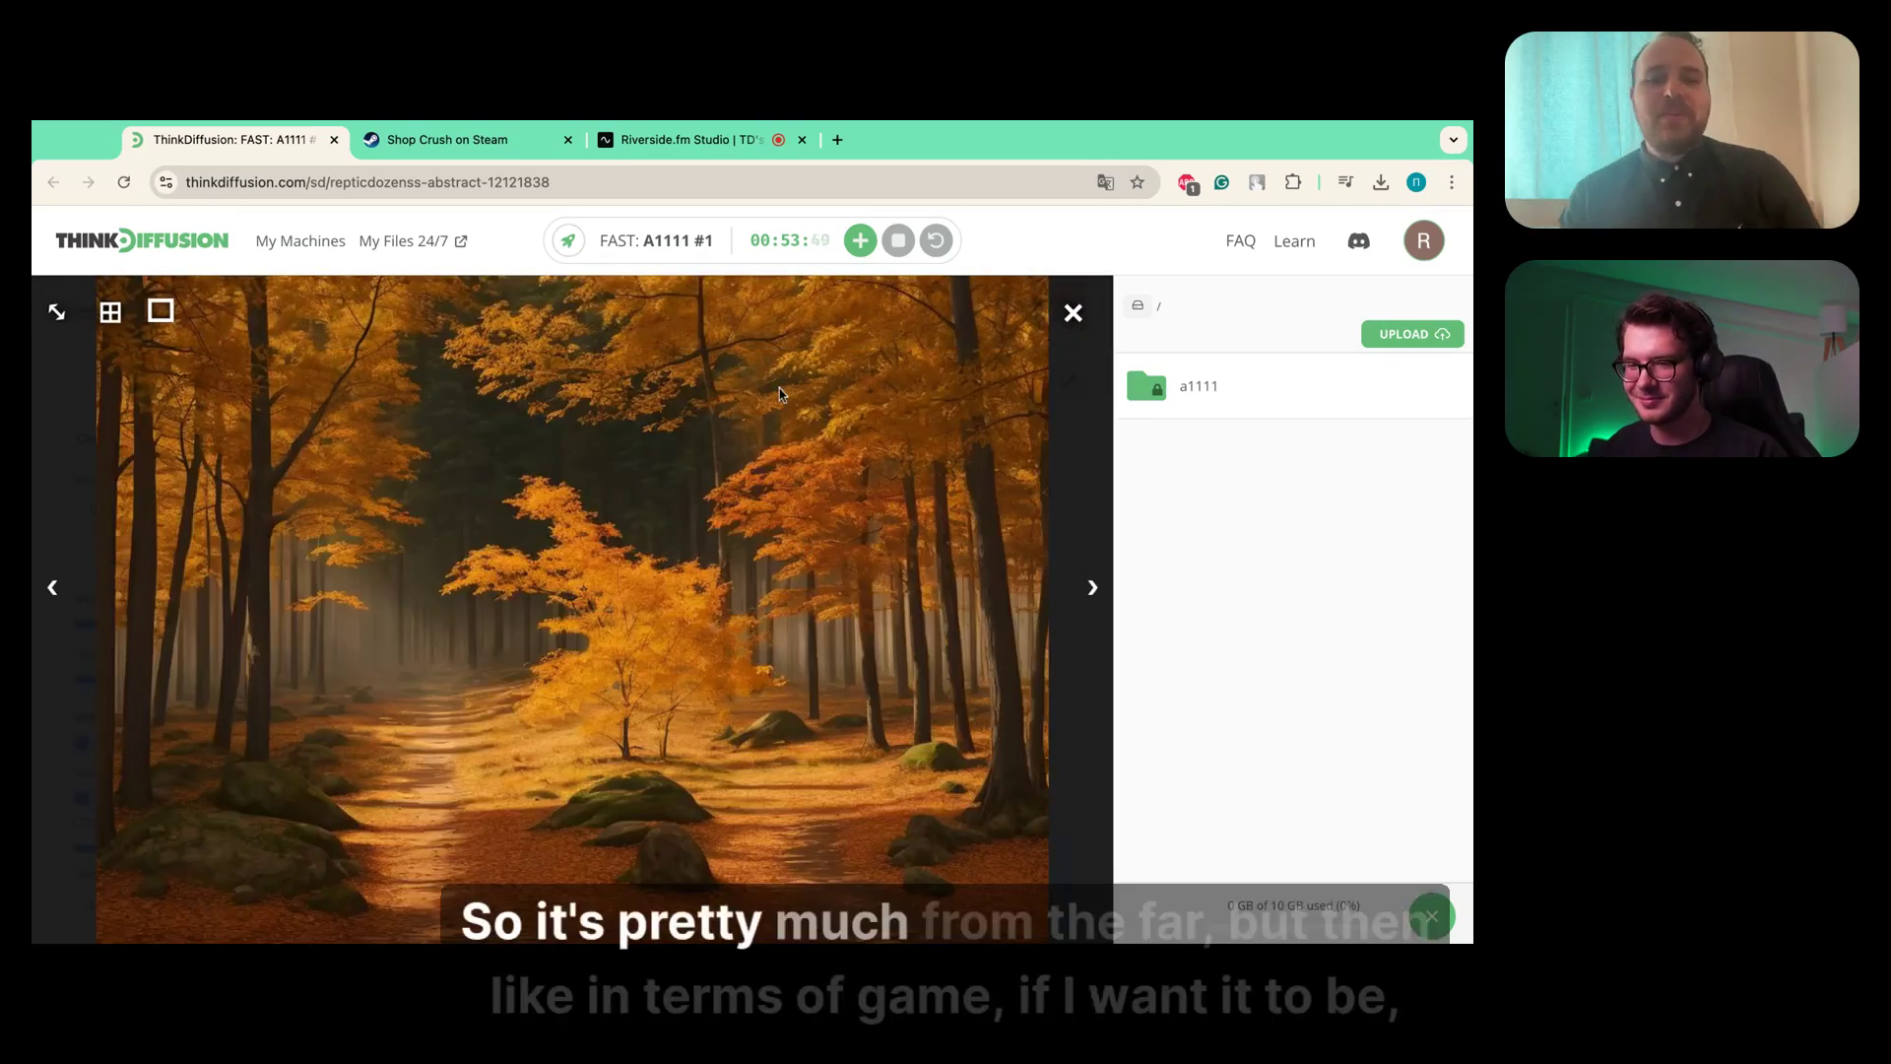
click(1073, 313)
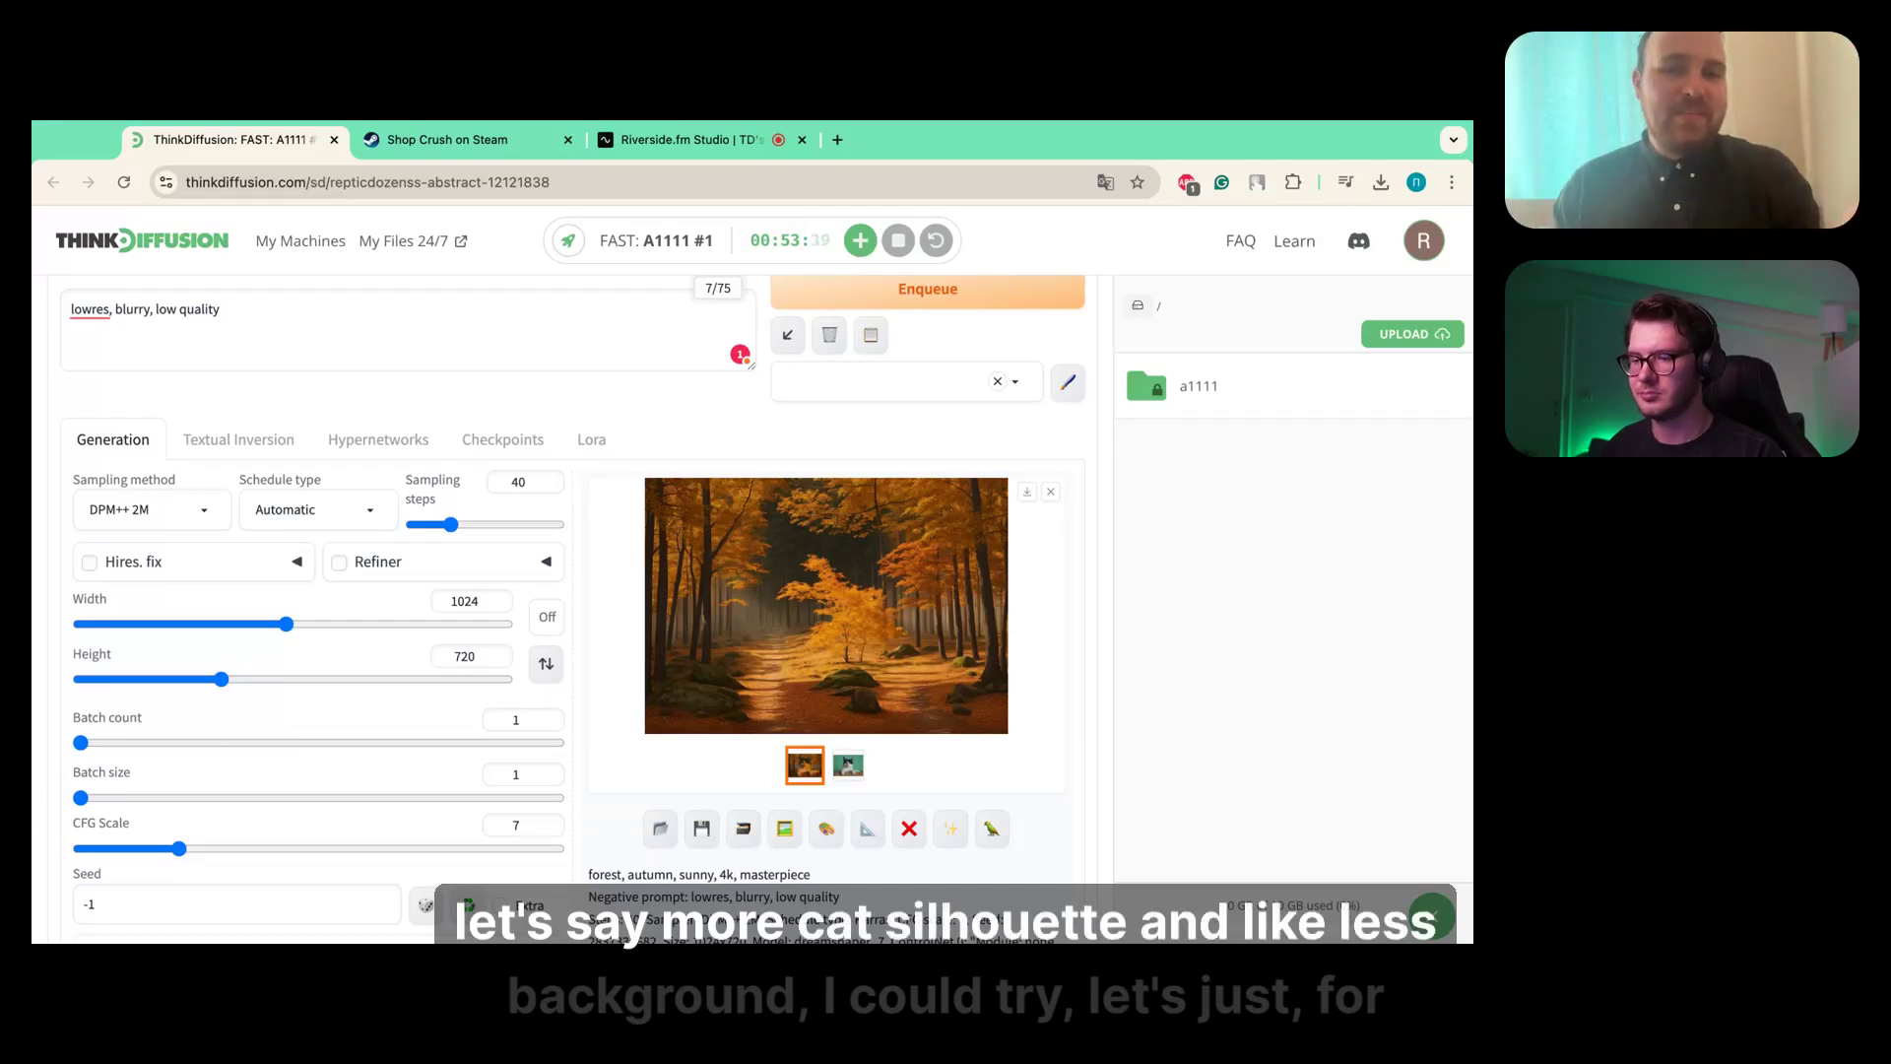
- Download the generated autumn forest image
scroll(925, 510, down, 2)
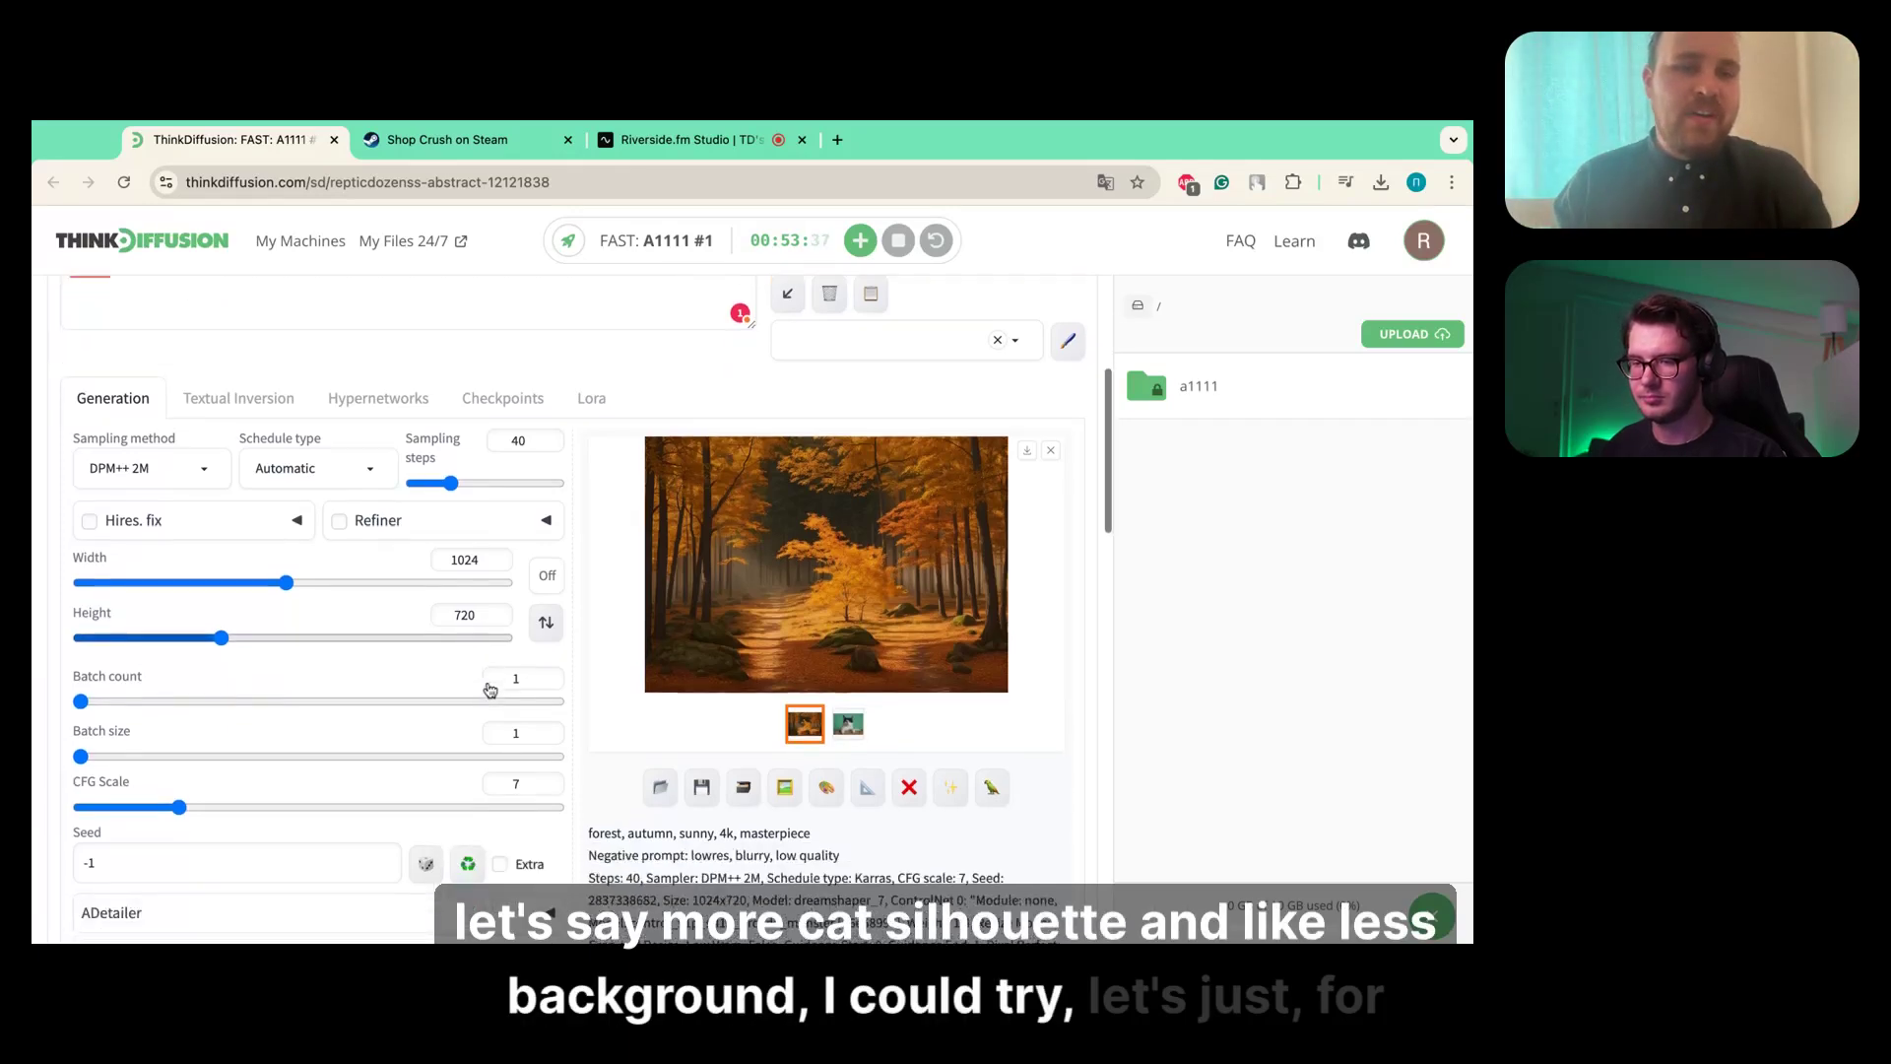
click(926, 509)
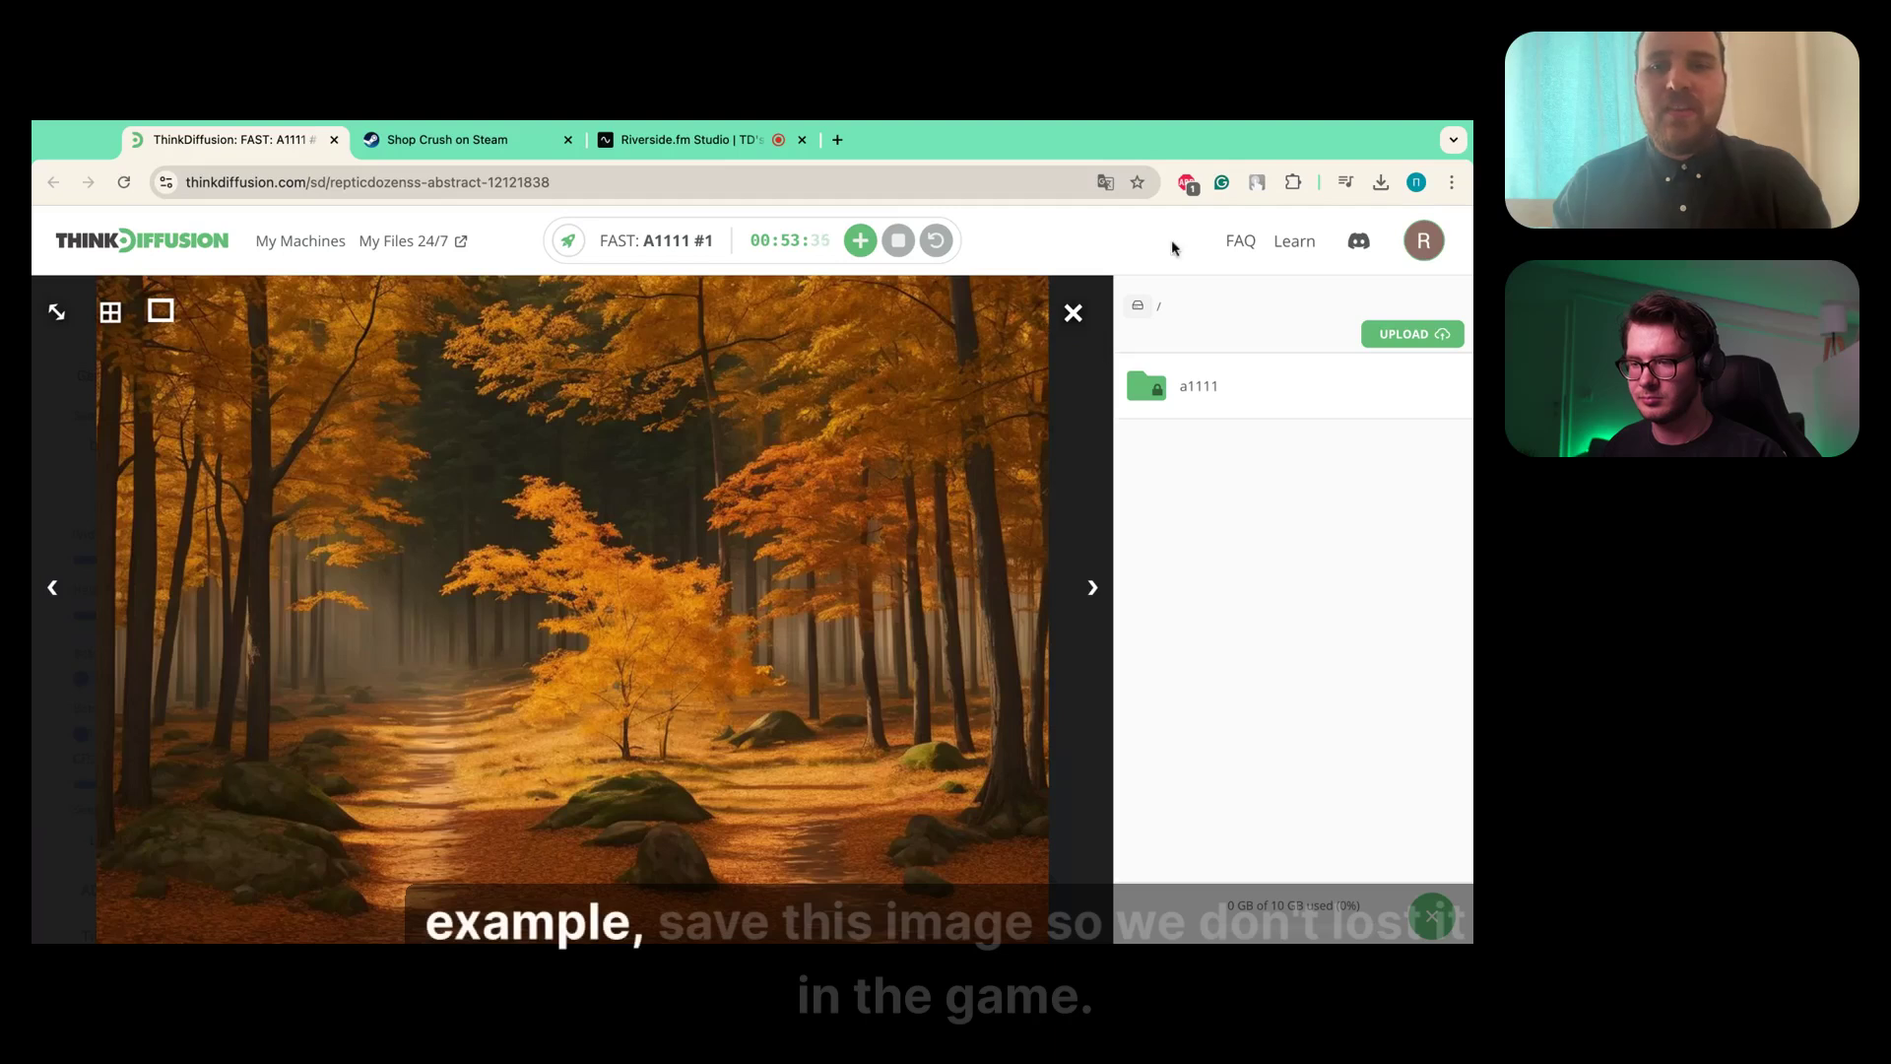
click(1074, 311)
click(1027, 427)
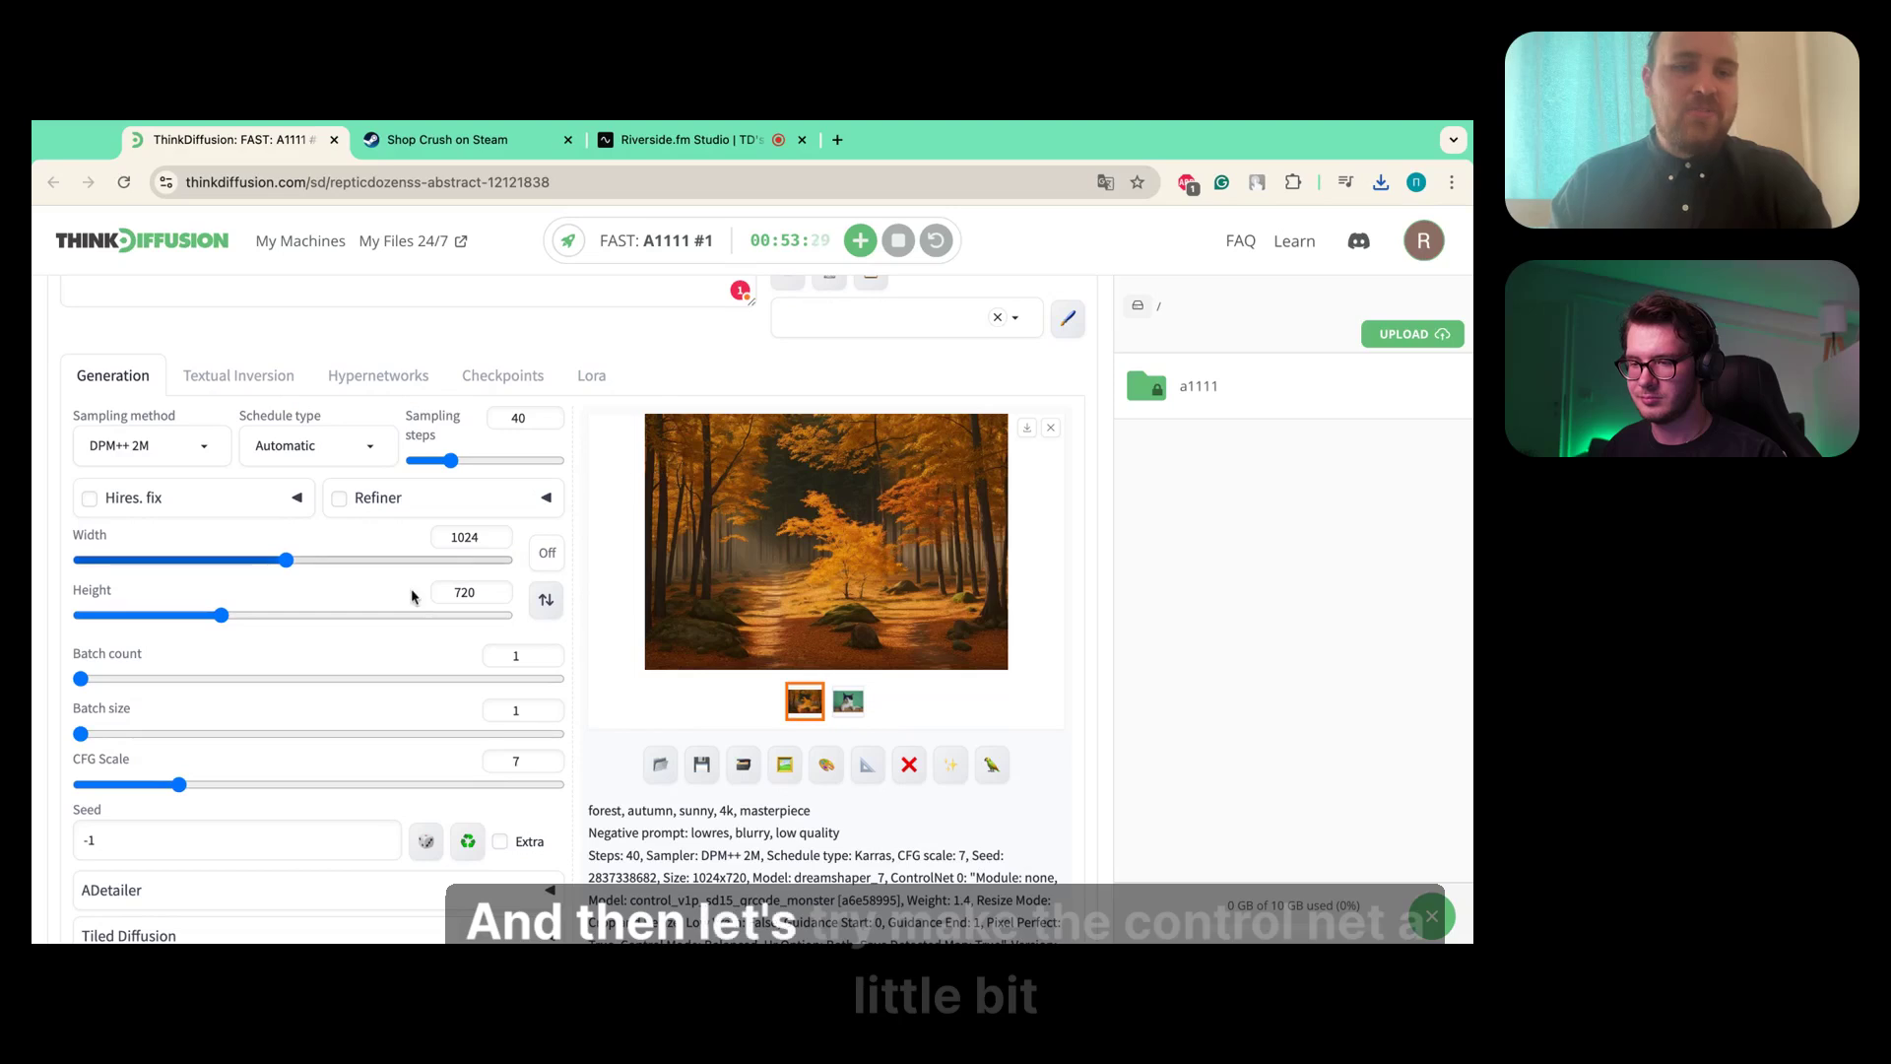
- Raise the Control Weight of ControlNet Unit 0 to 2
scroll(408, 599, down, 1)
scroll(408, 599, down, 8)
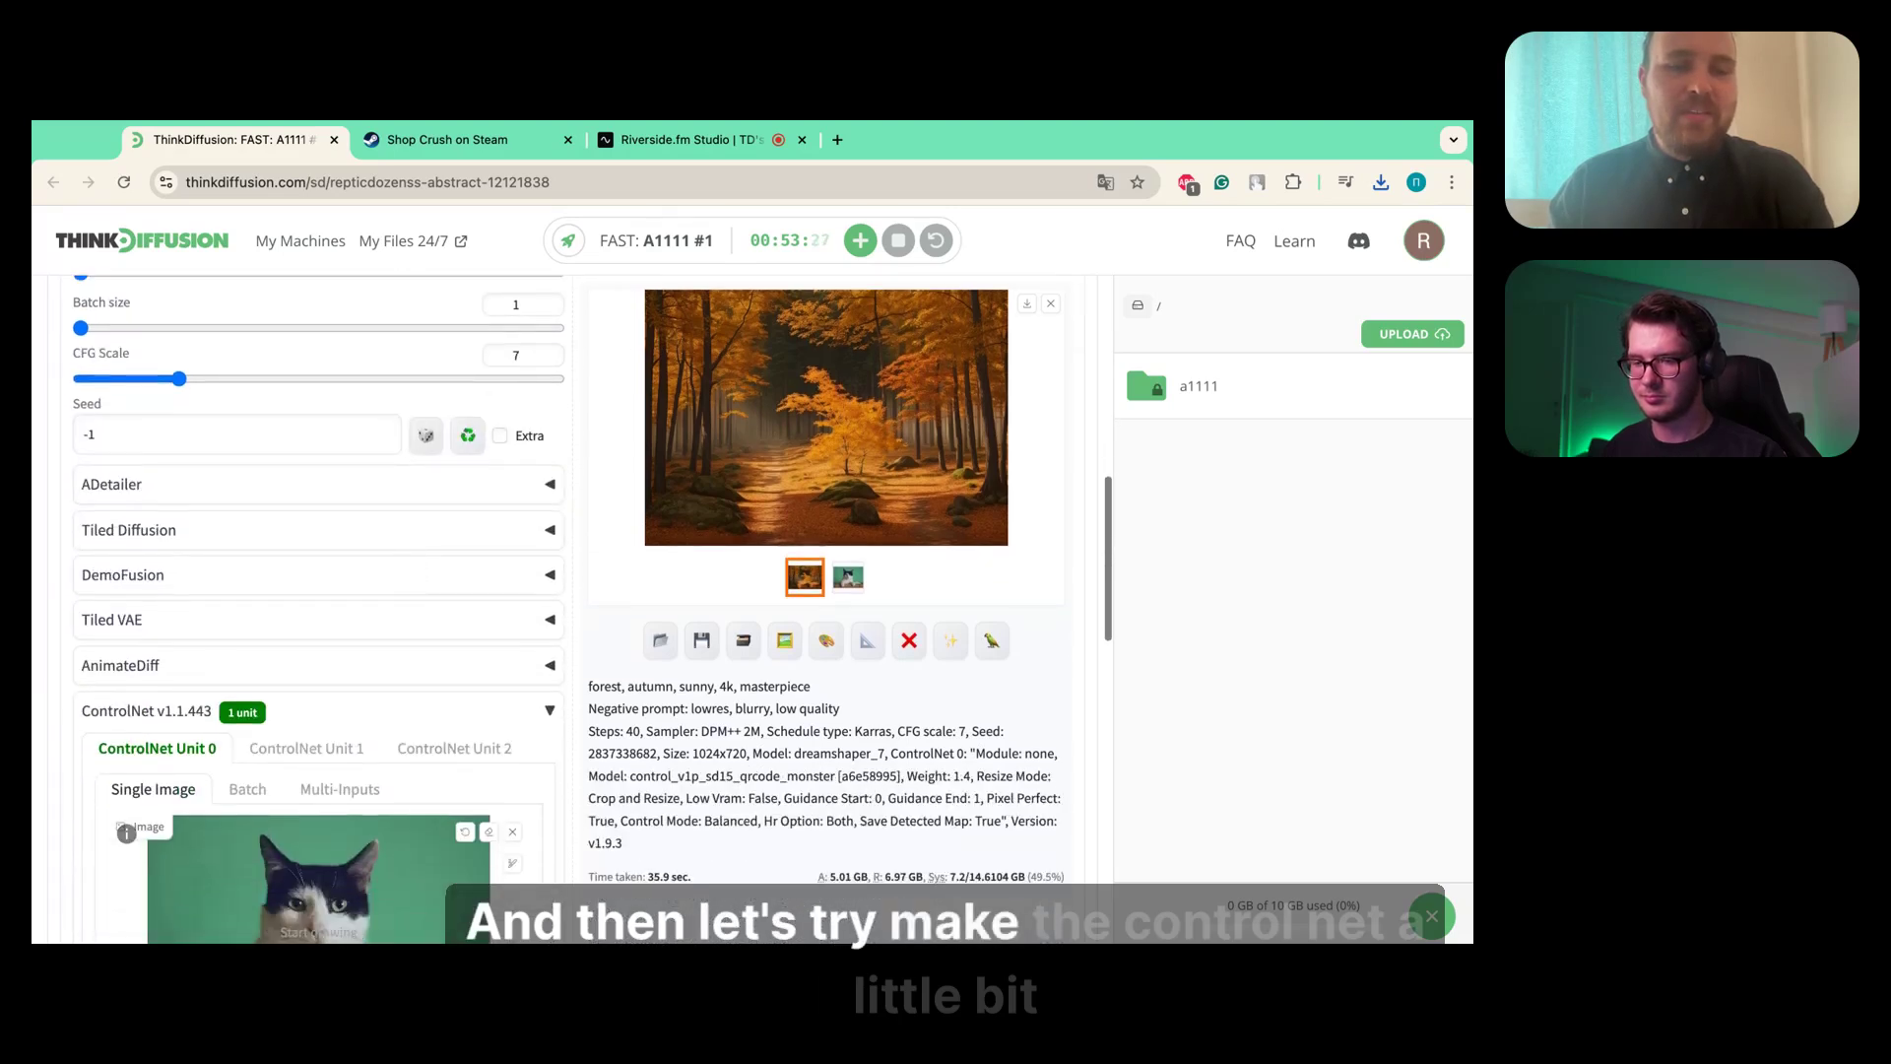
scroll(408, 598, down, 5)
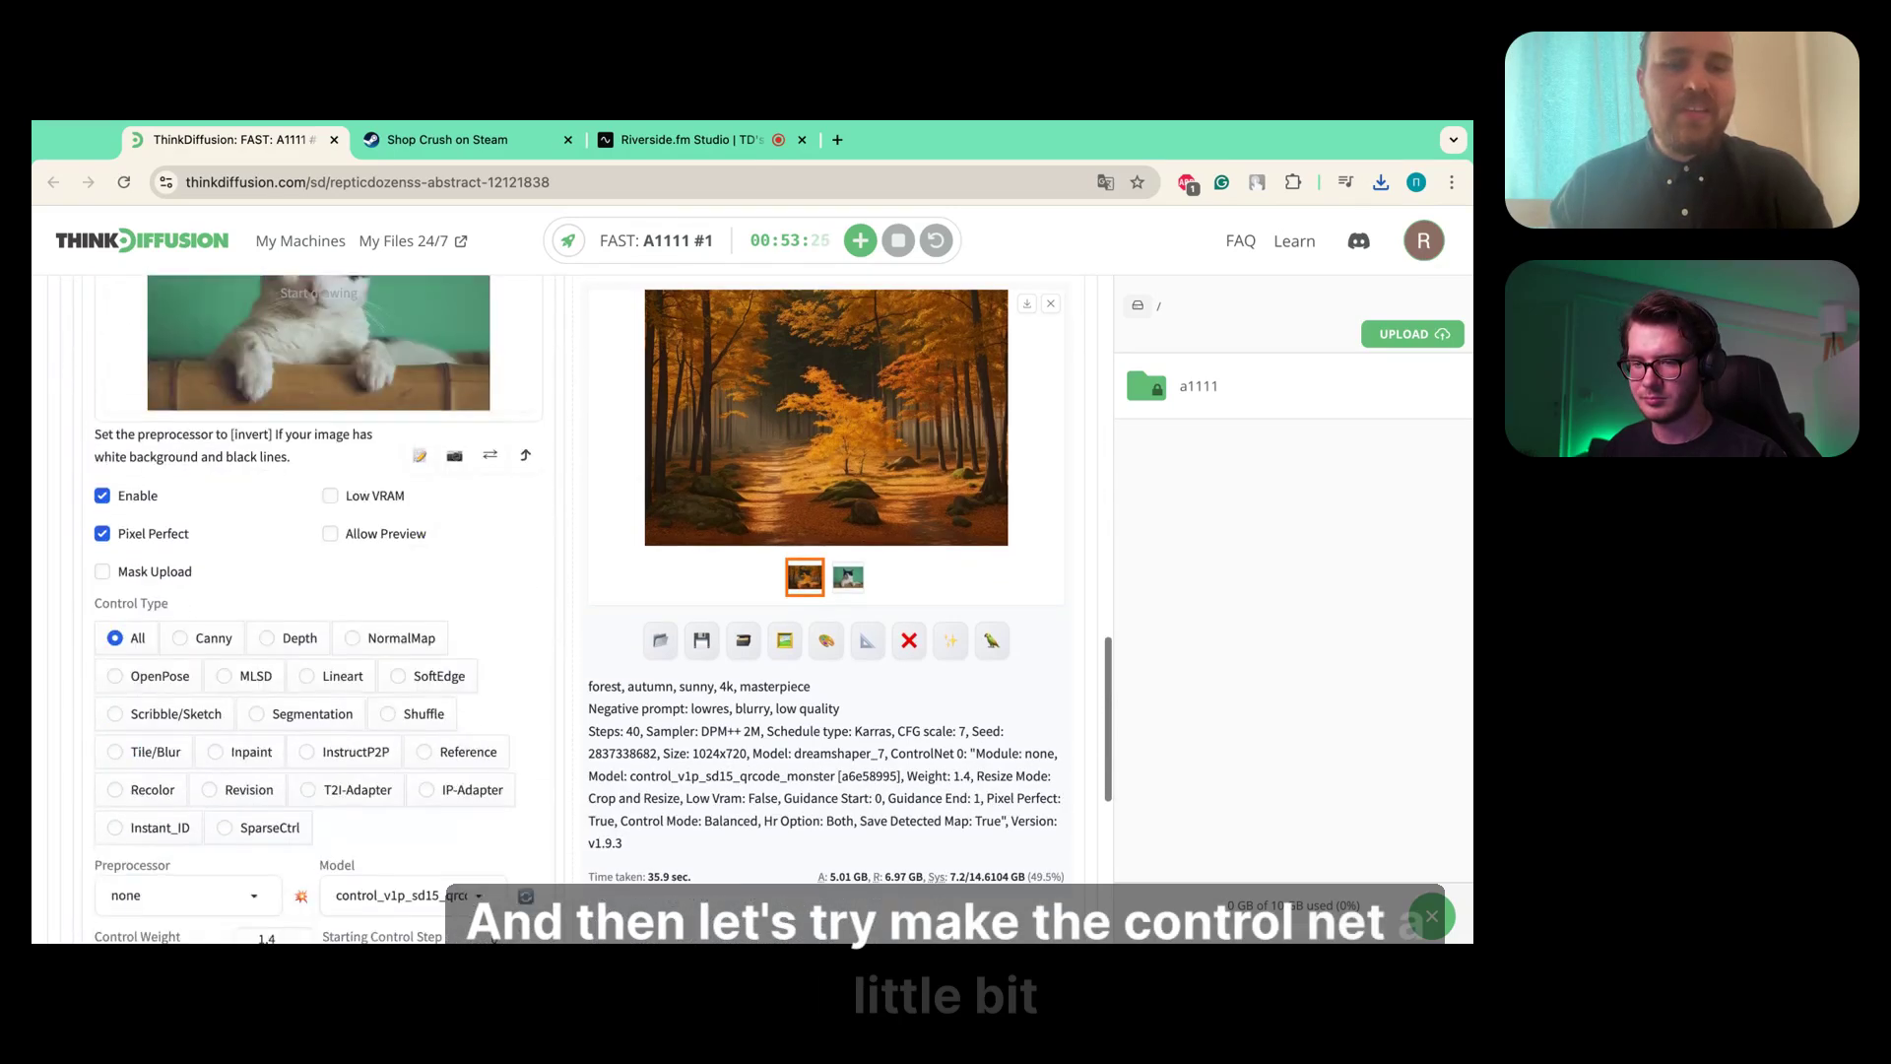
scroll(249, 741, down, 2)
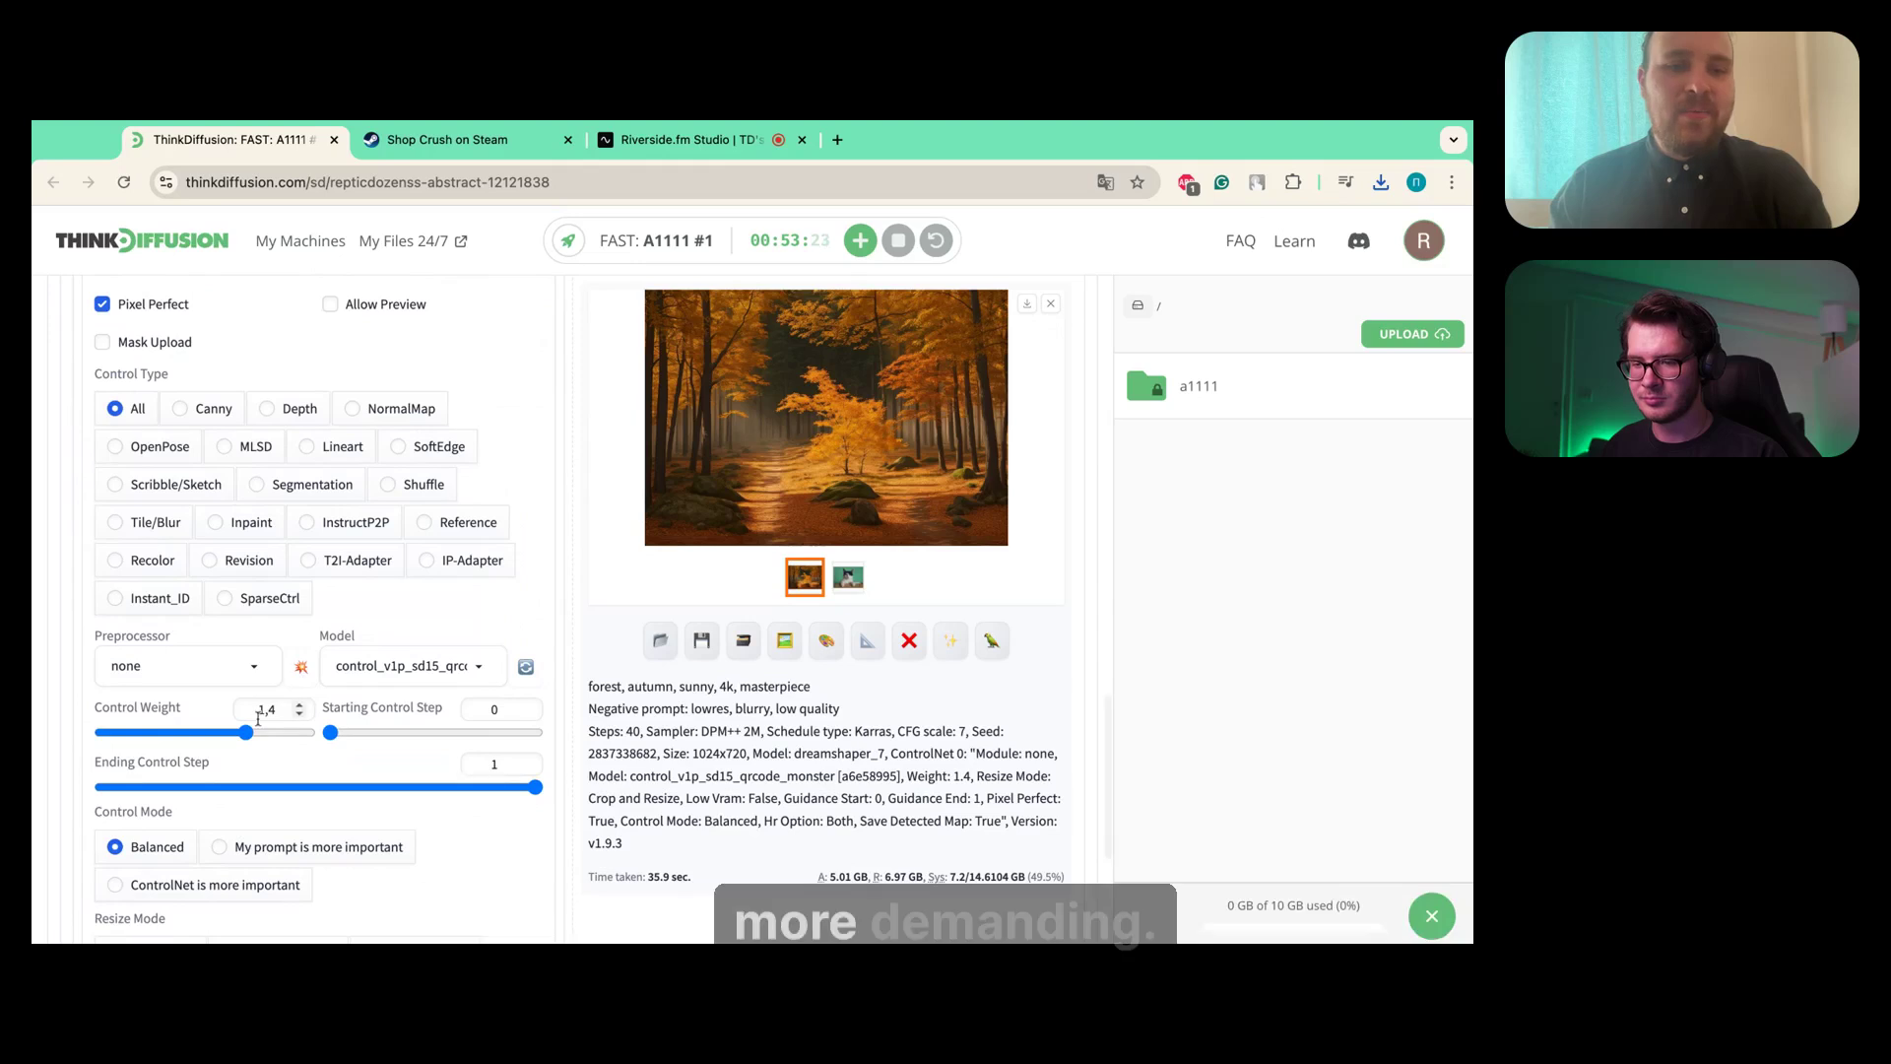
drag(302, 732, 309, 731)
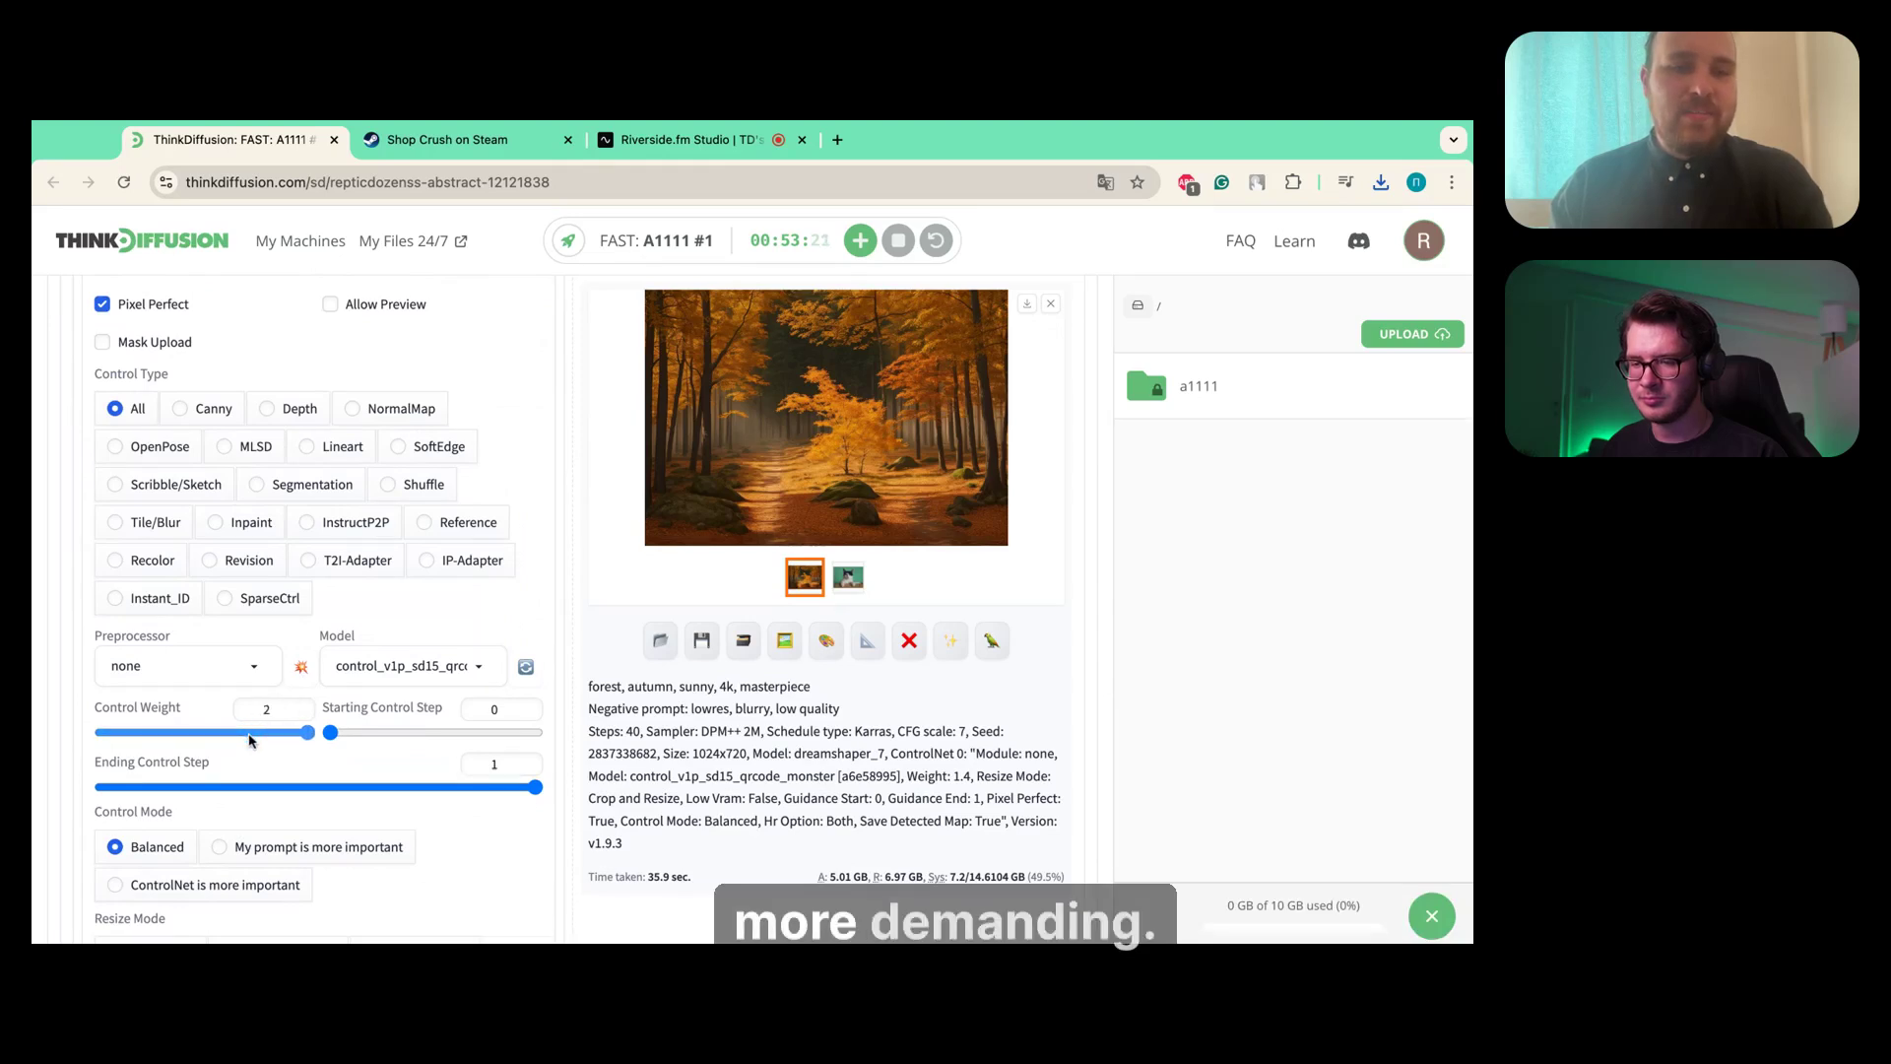
- Generate a new autumn forest image with the same prompt and the increased Control Weight
scroll(567, 621, up, 15)
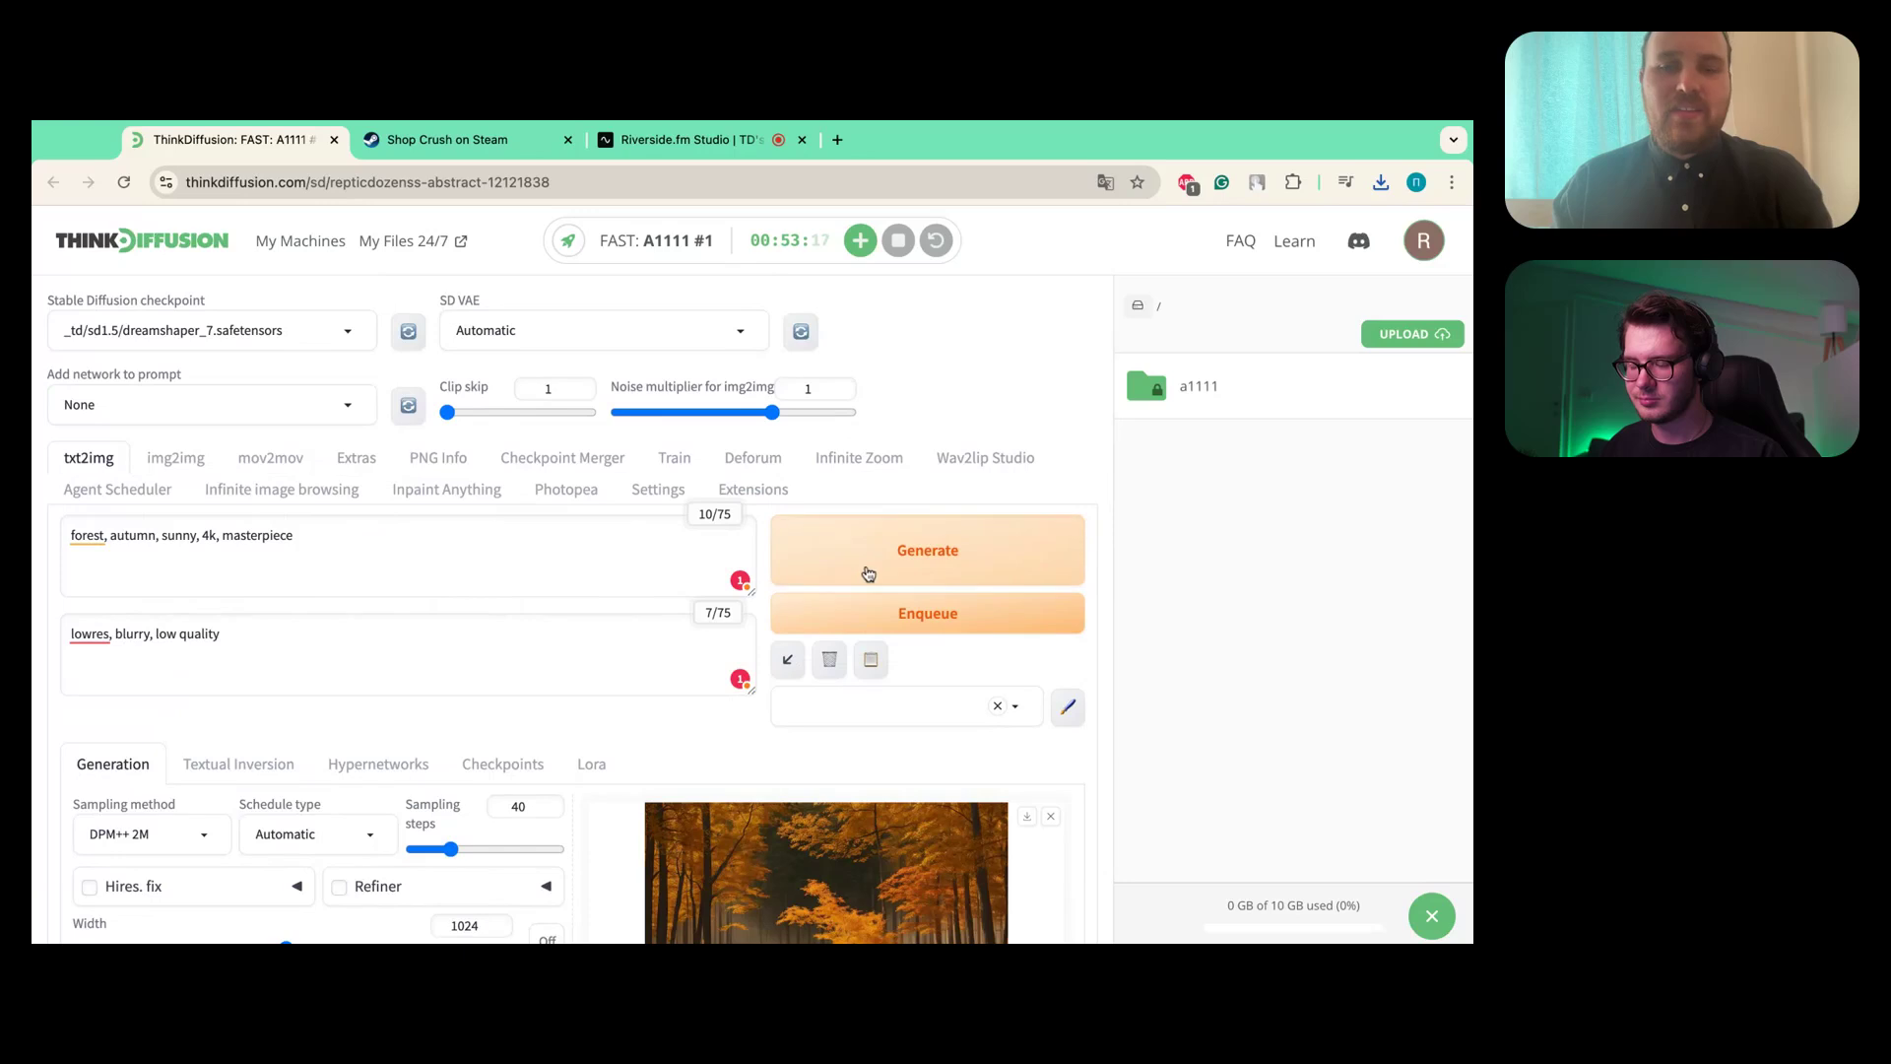
click(867, 573)
scroll(868, 573, down, 4)
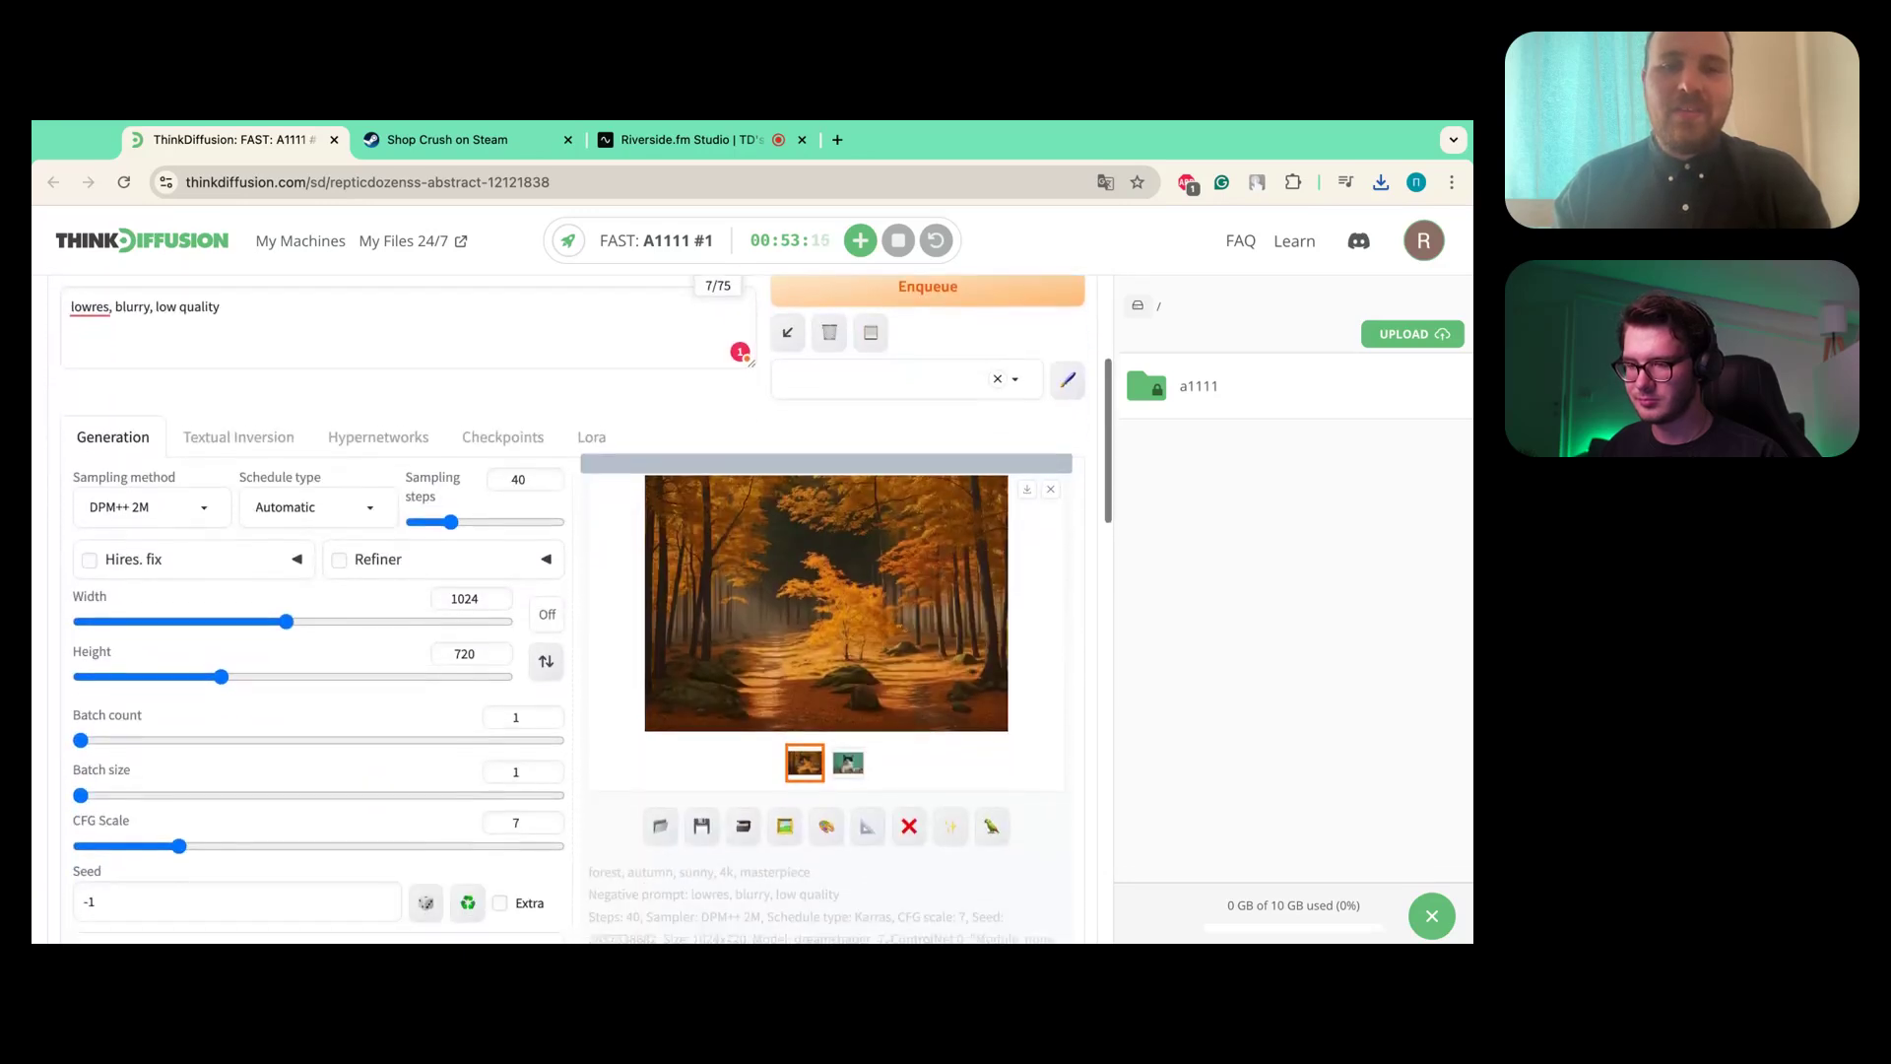
scroll(735, 428, down, 1)
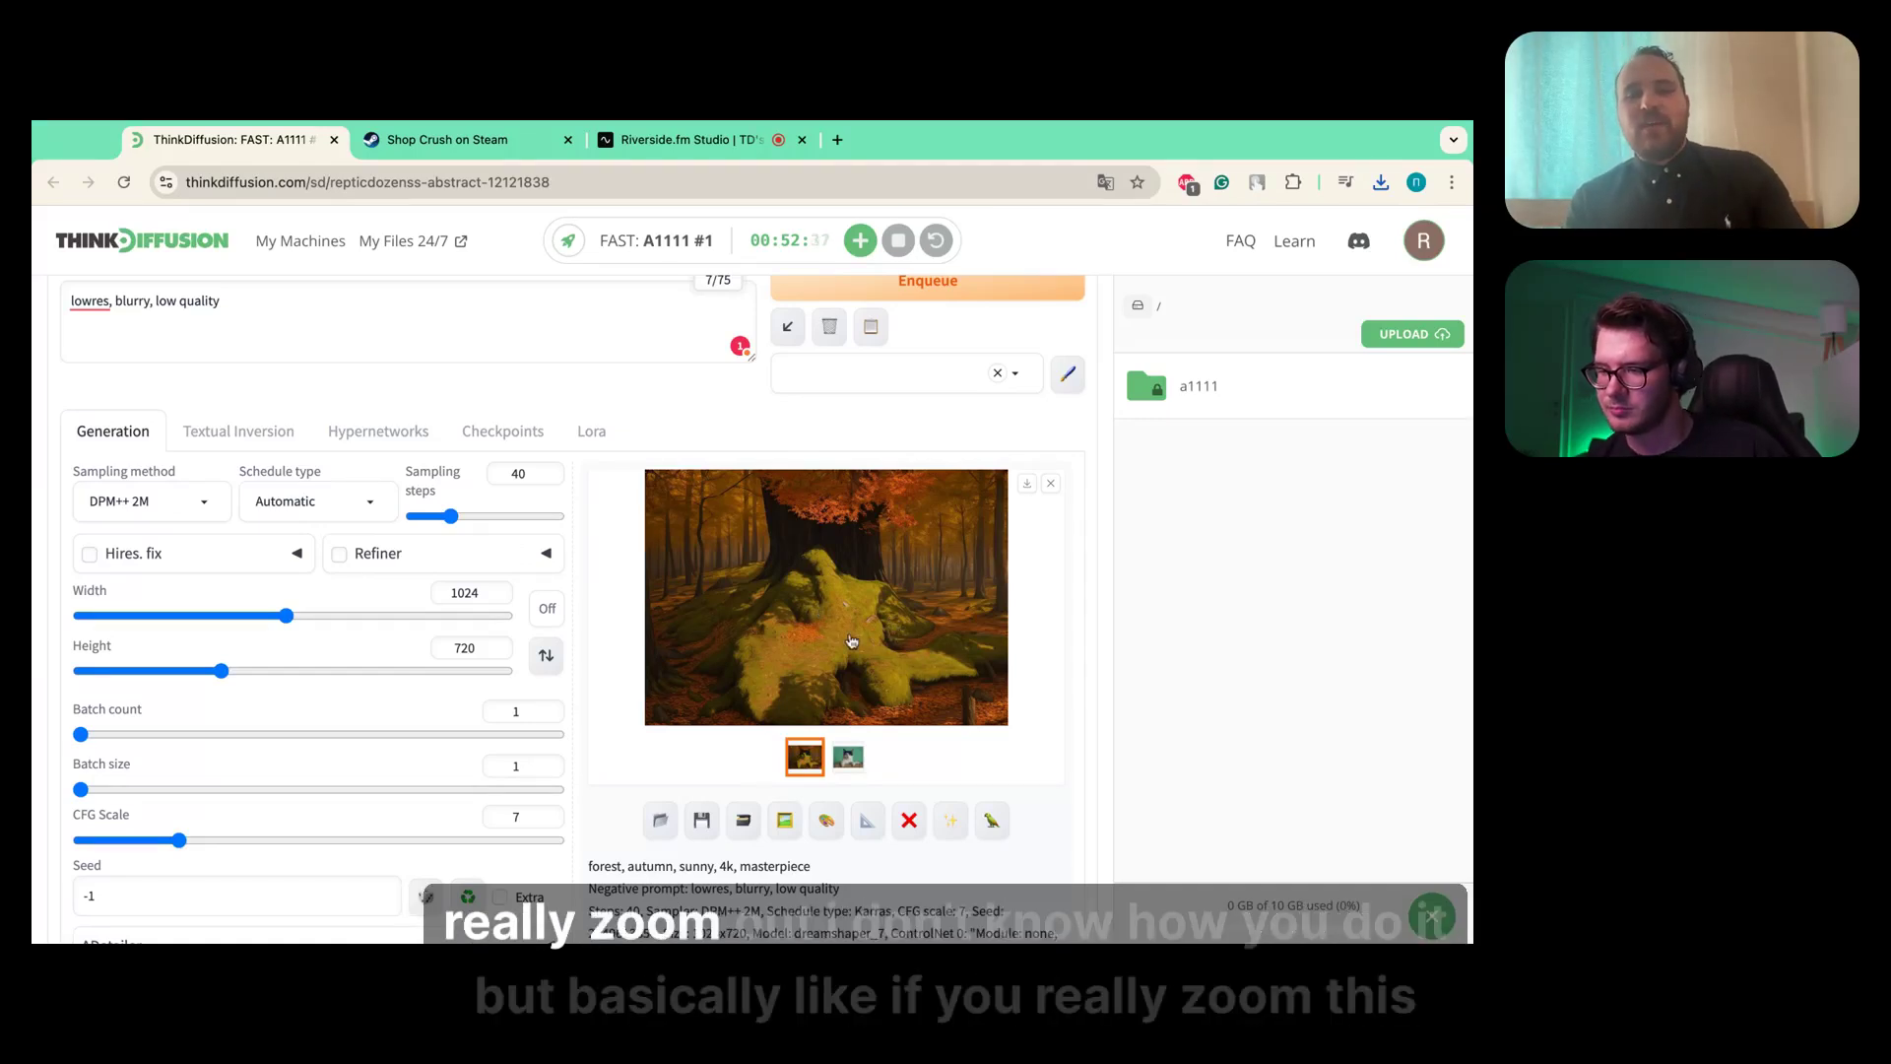
- Examine the newly generated forest image at full size for the cat silhouette, and download it
click(834, 608)
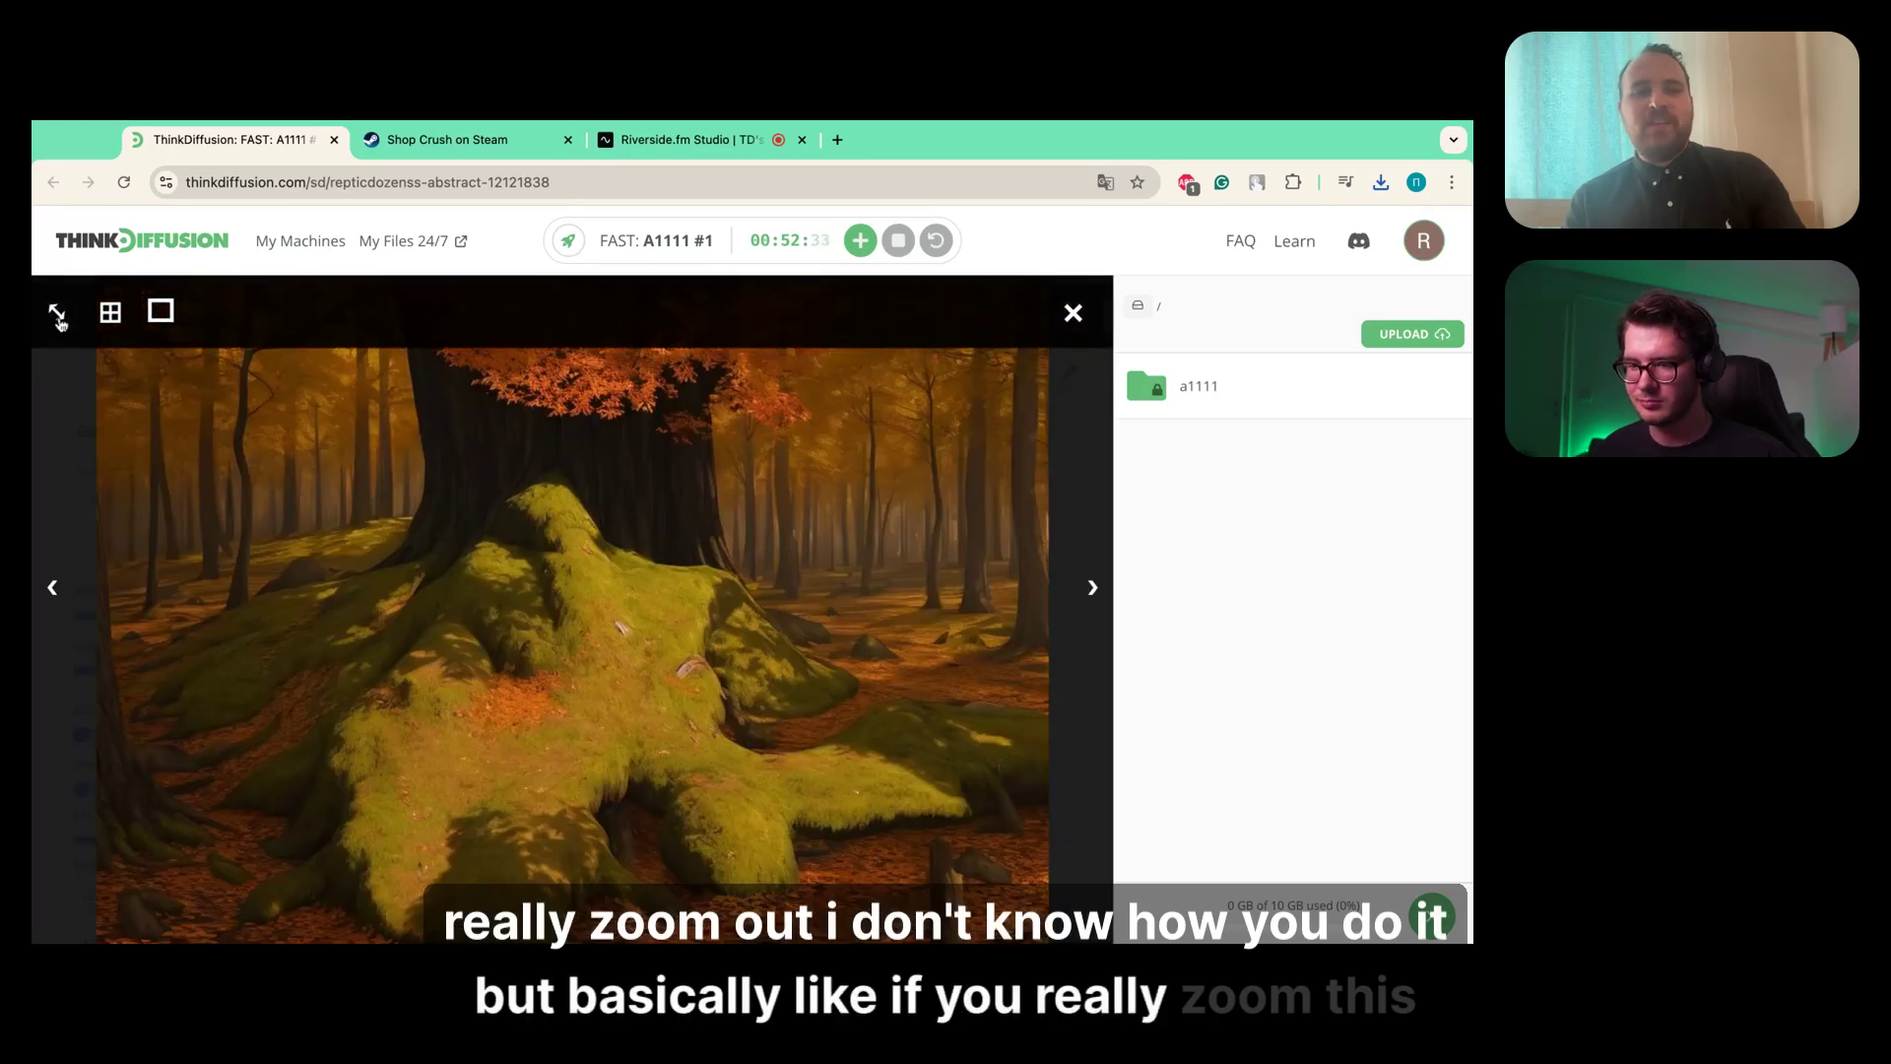
click(1072, 312)
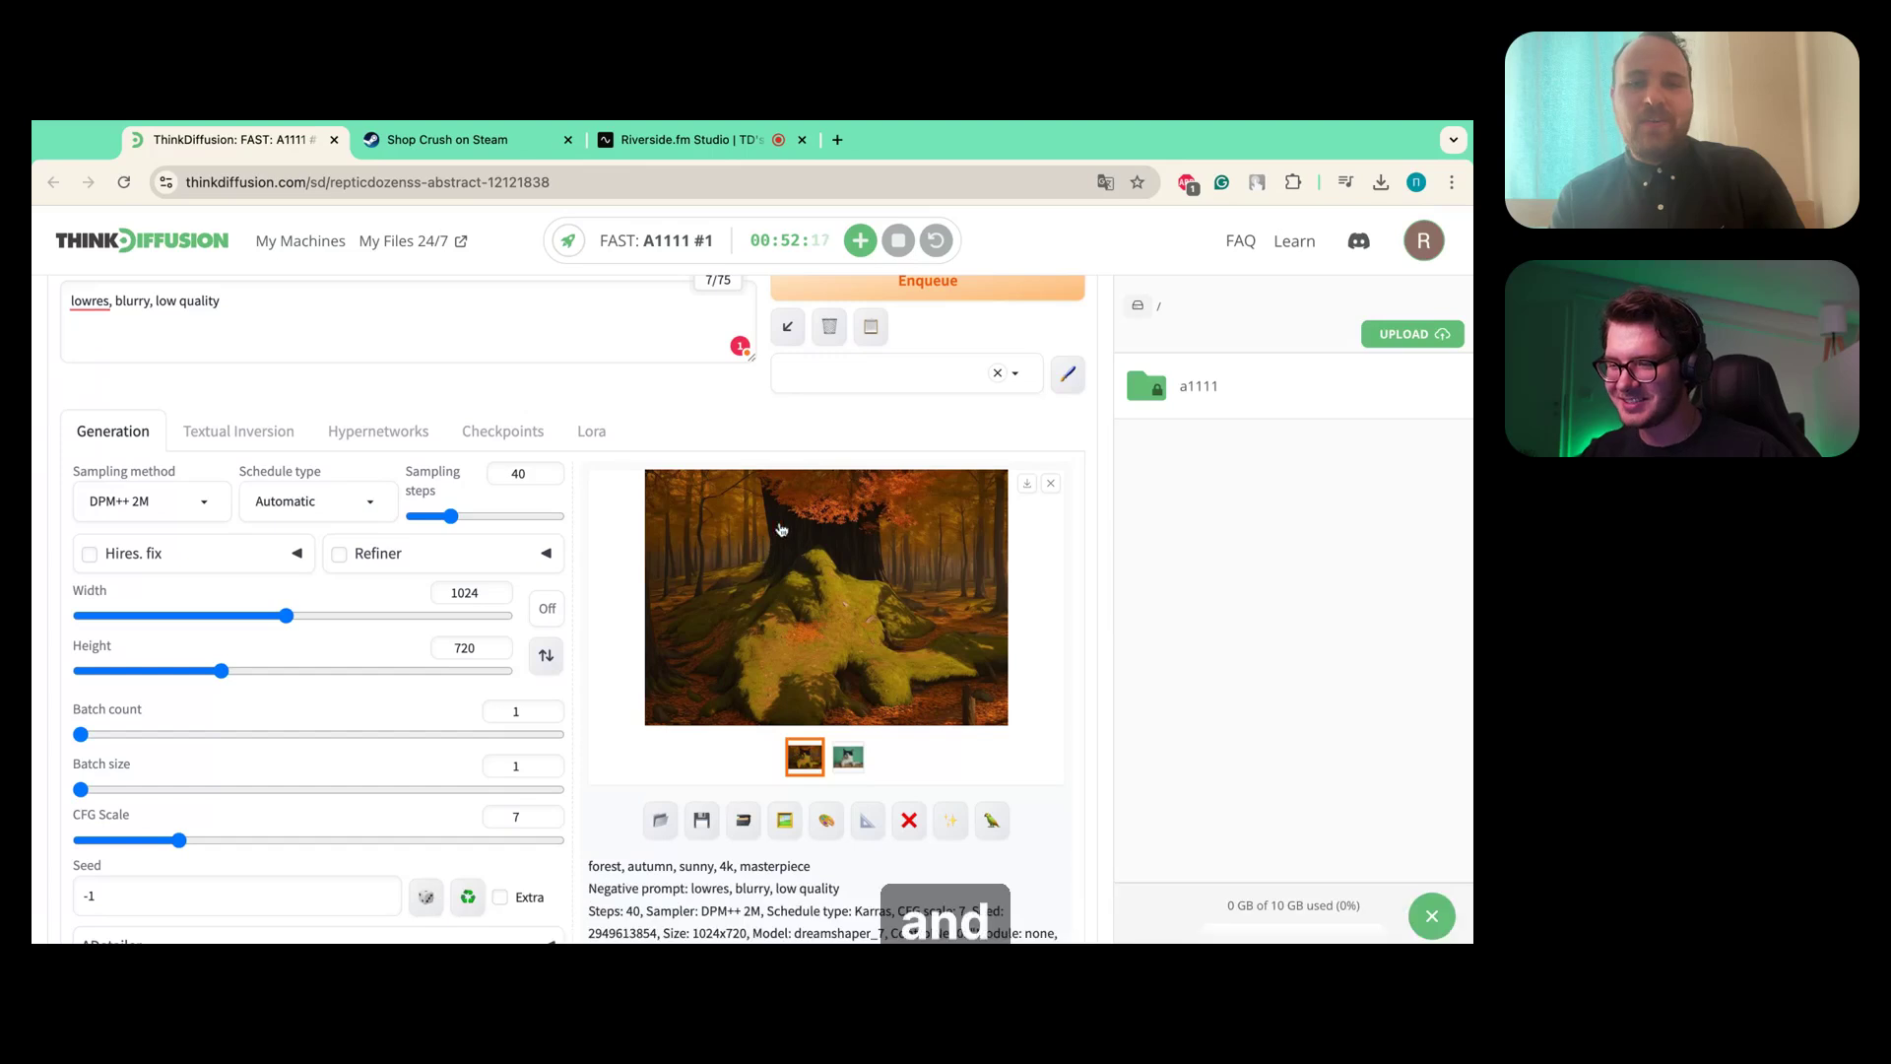
click(939, 605)
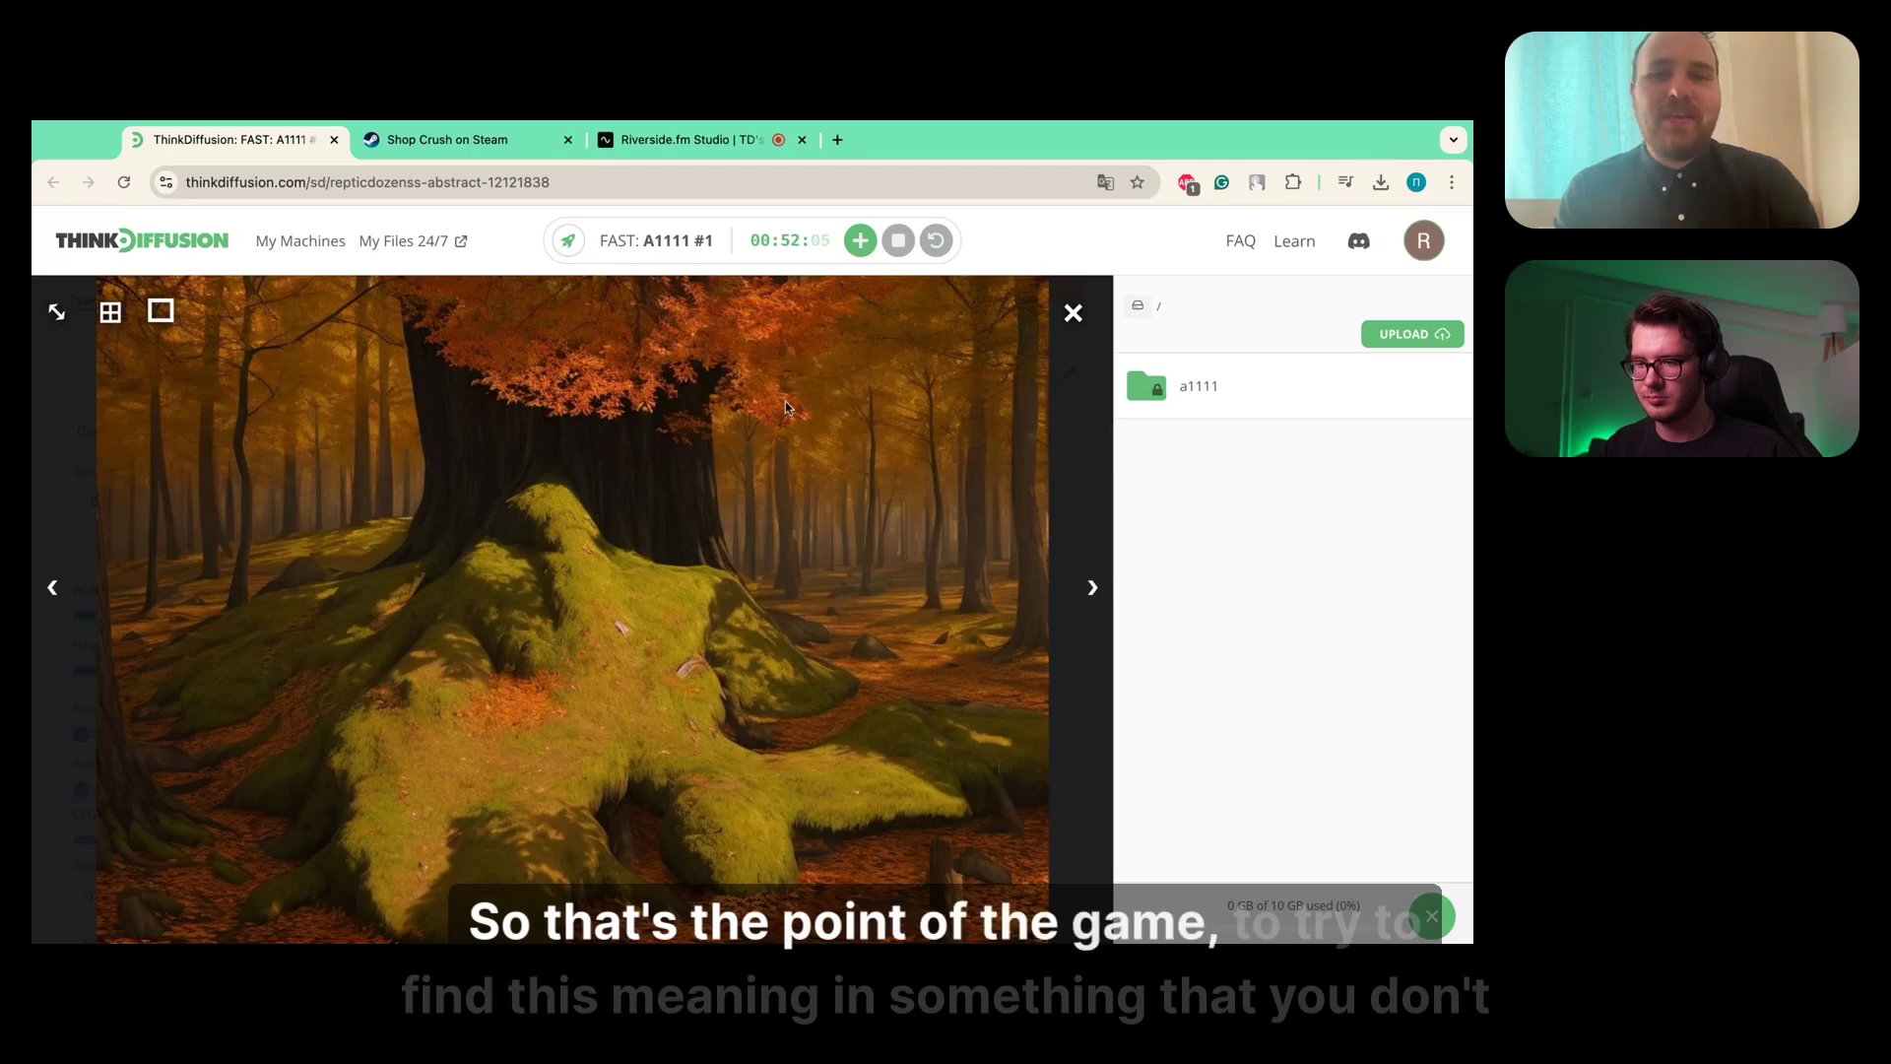
click(1074, 314)
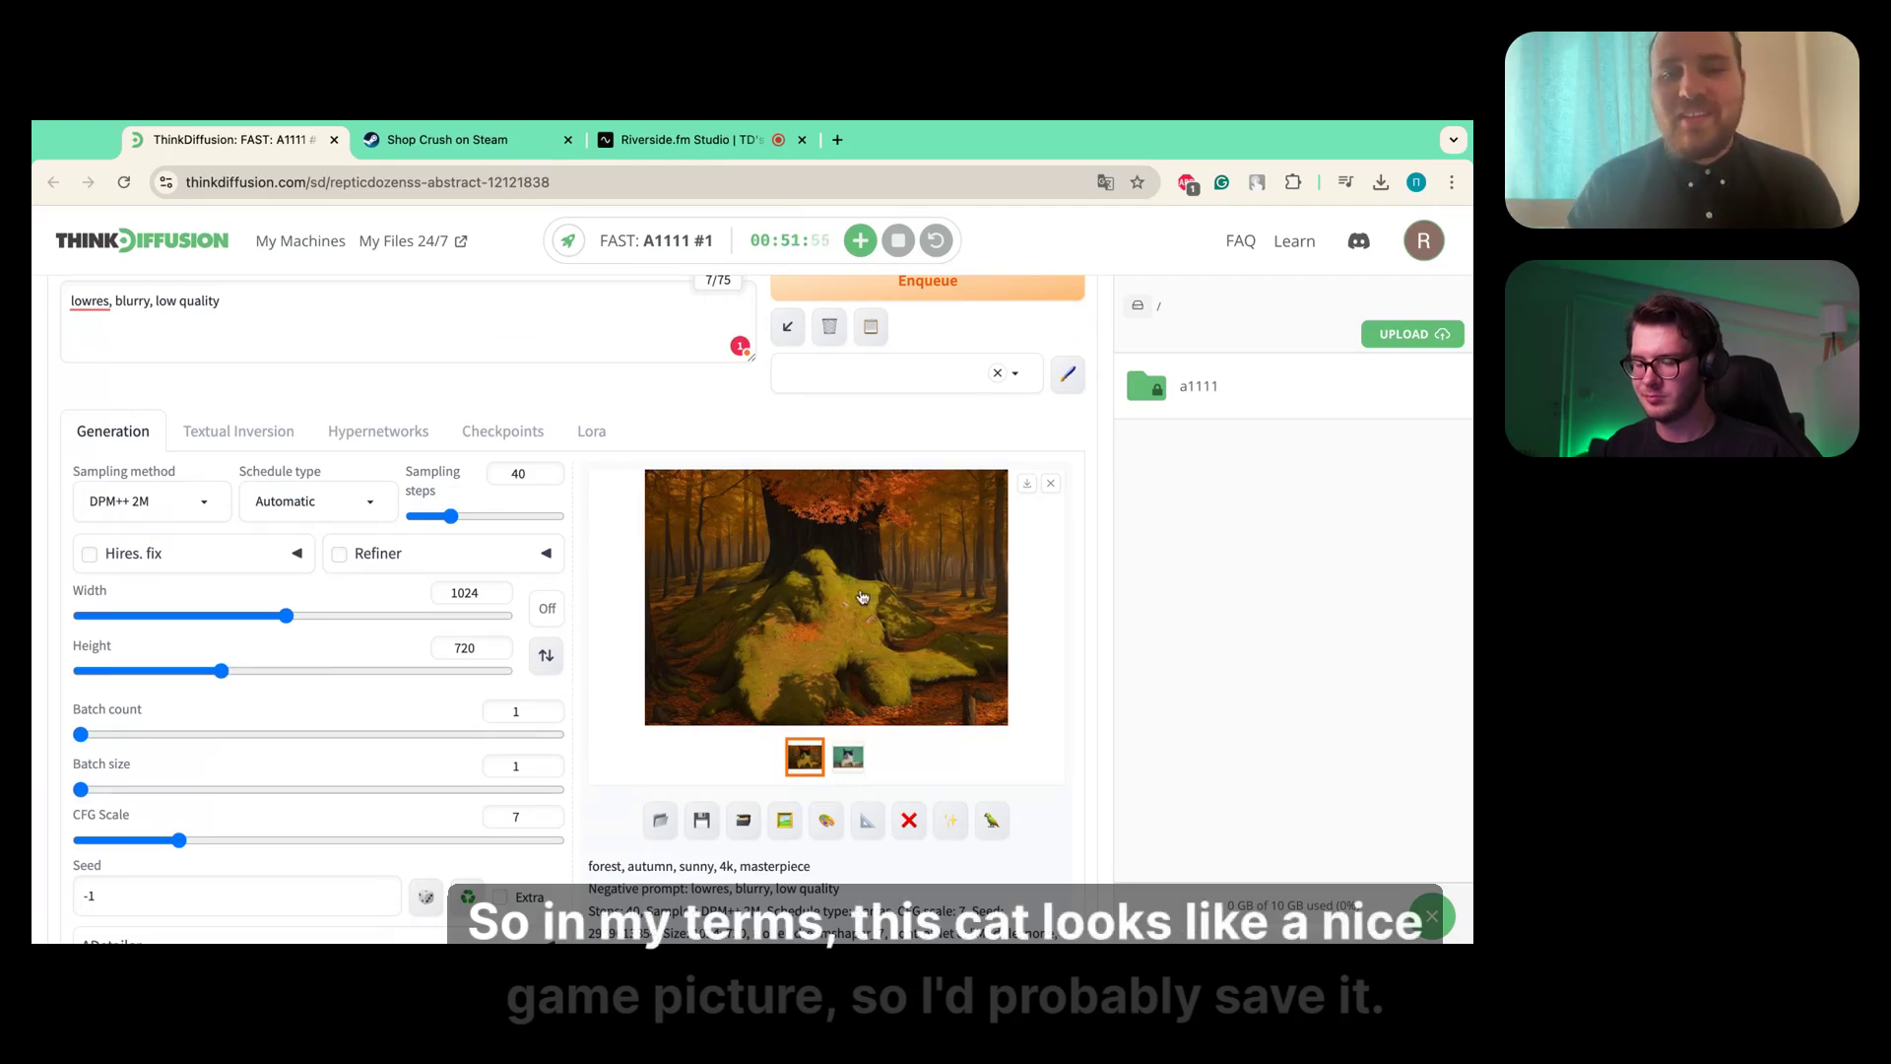
click(1027, 485)
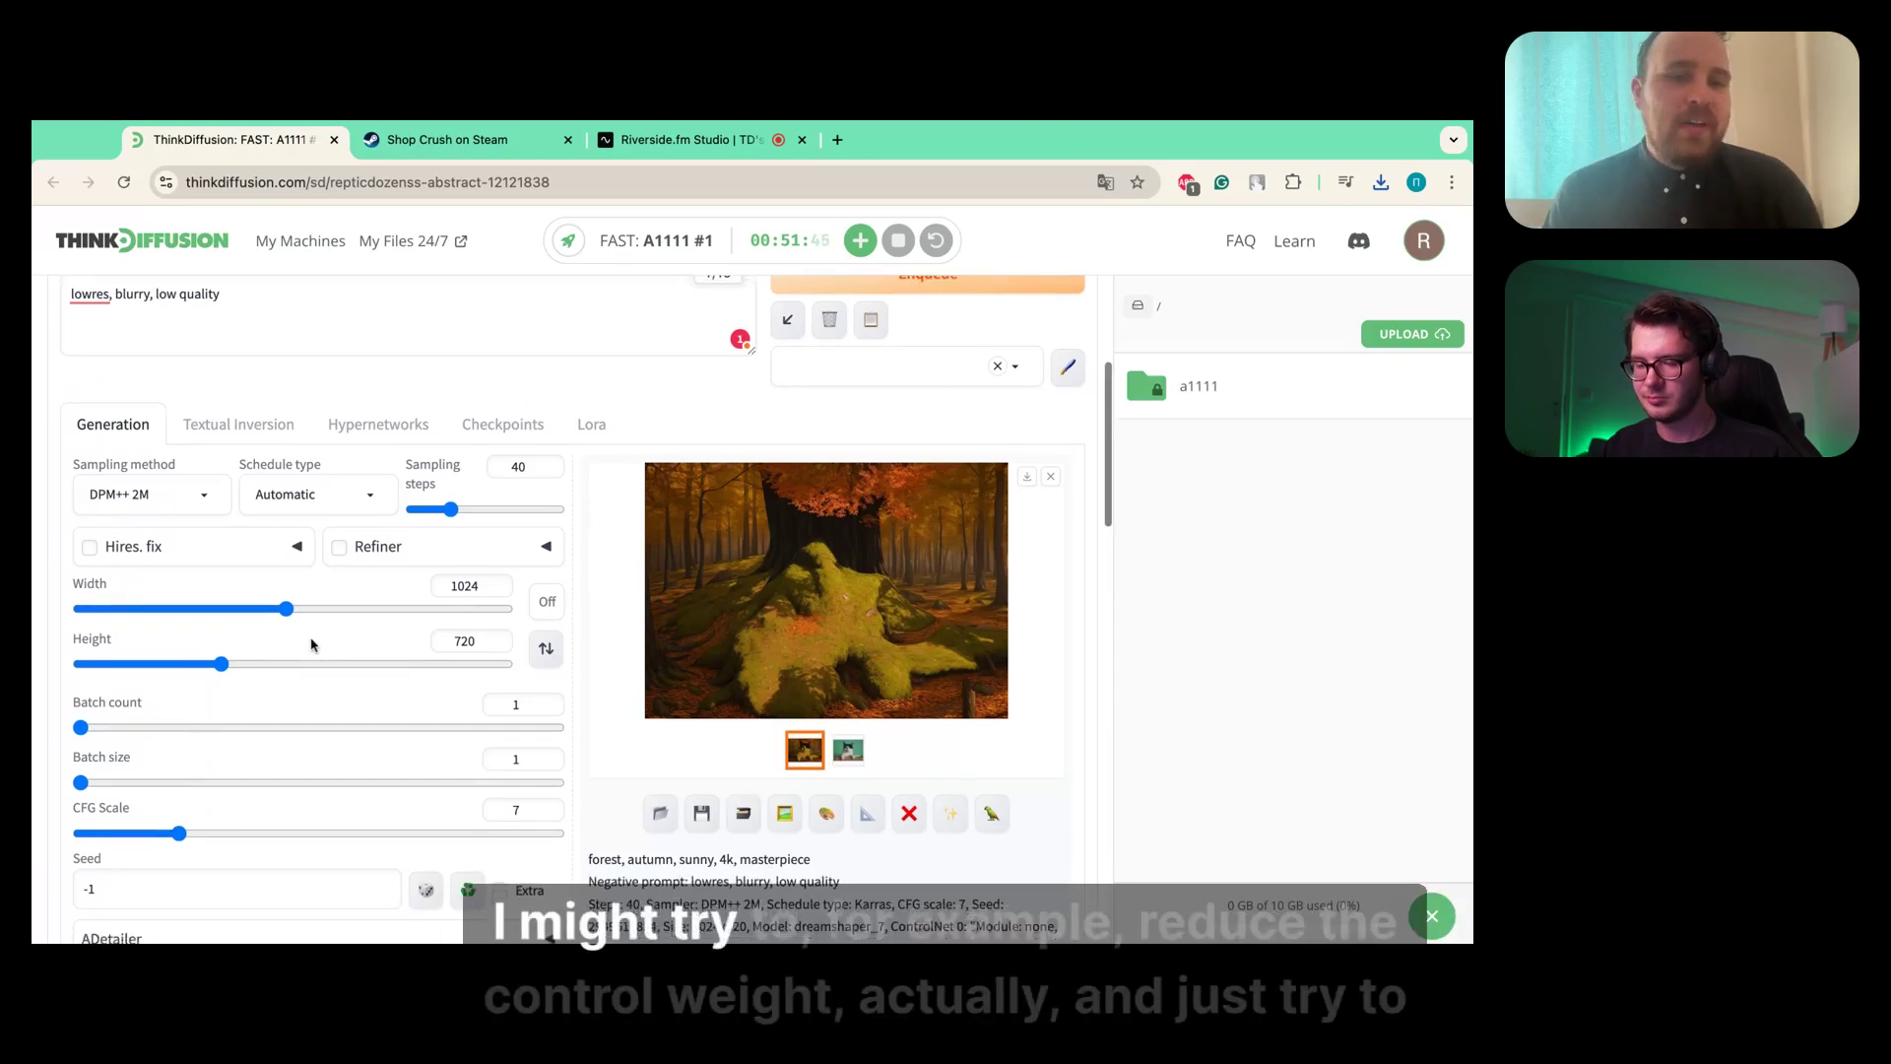
- Reduce the Control Weight of ControlNet Unit 0 to 0.85
scroll(311, 645, down, 5)
scroll(311, 645, down, 9)
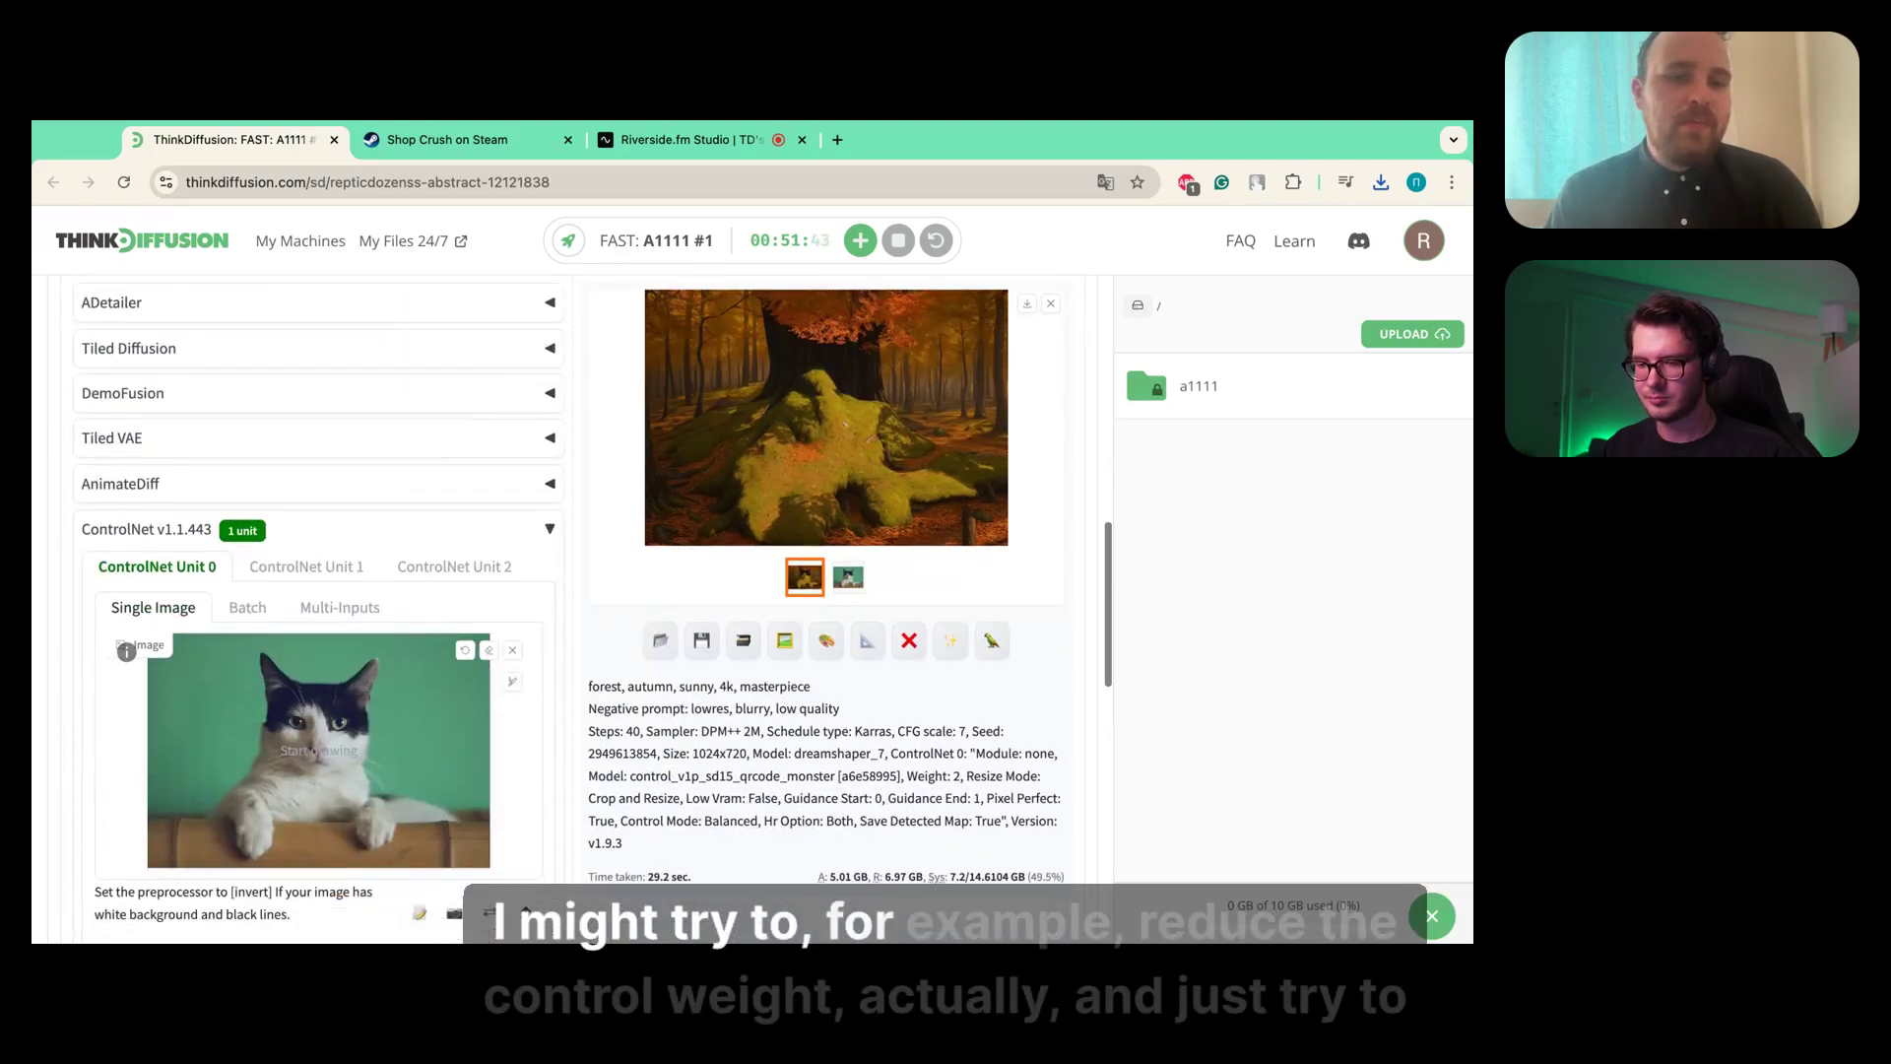
scroll(311, 611, down, 6)
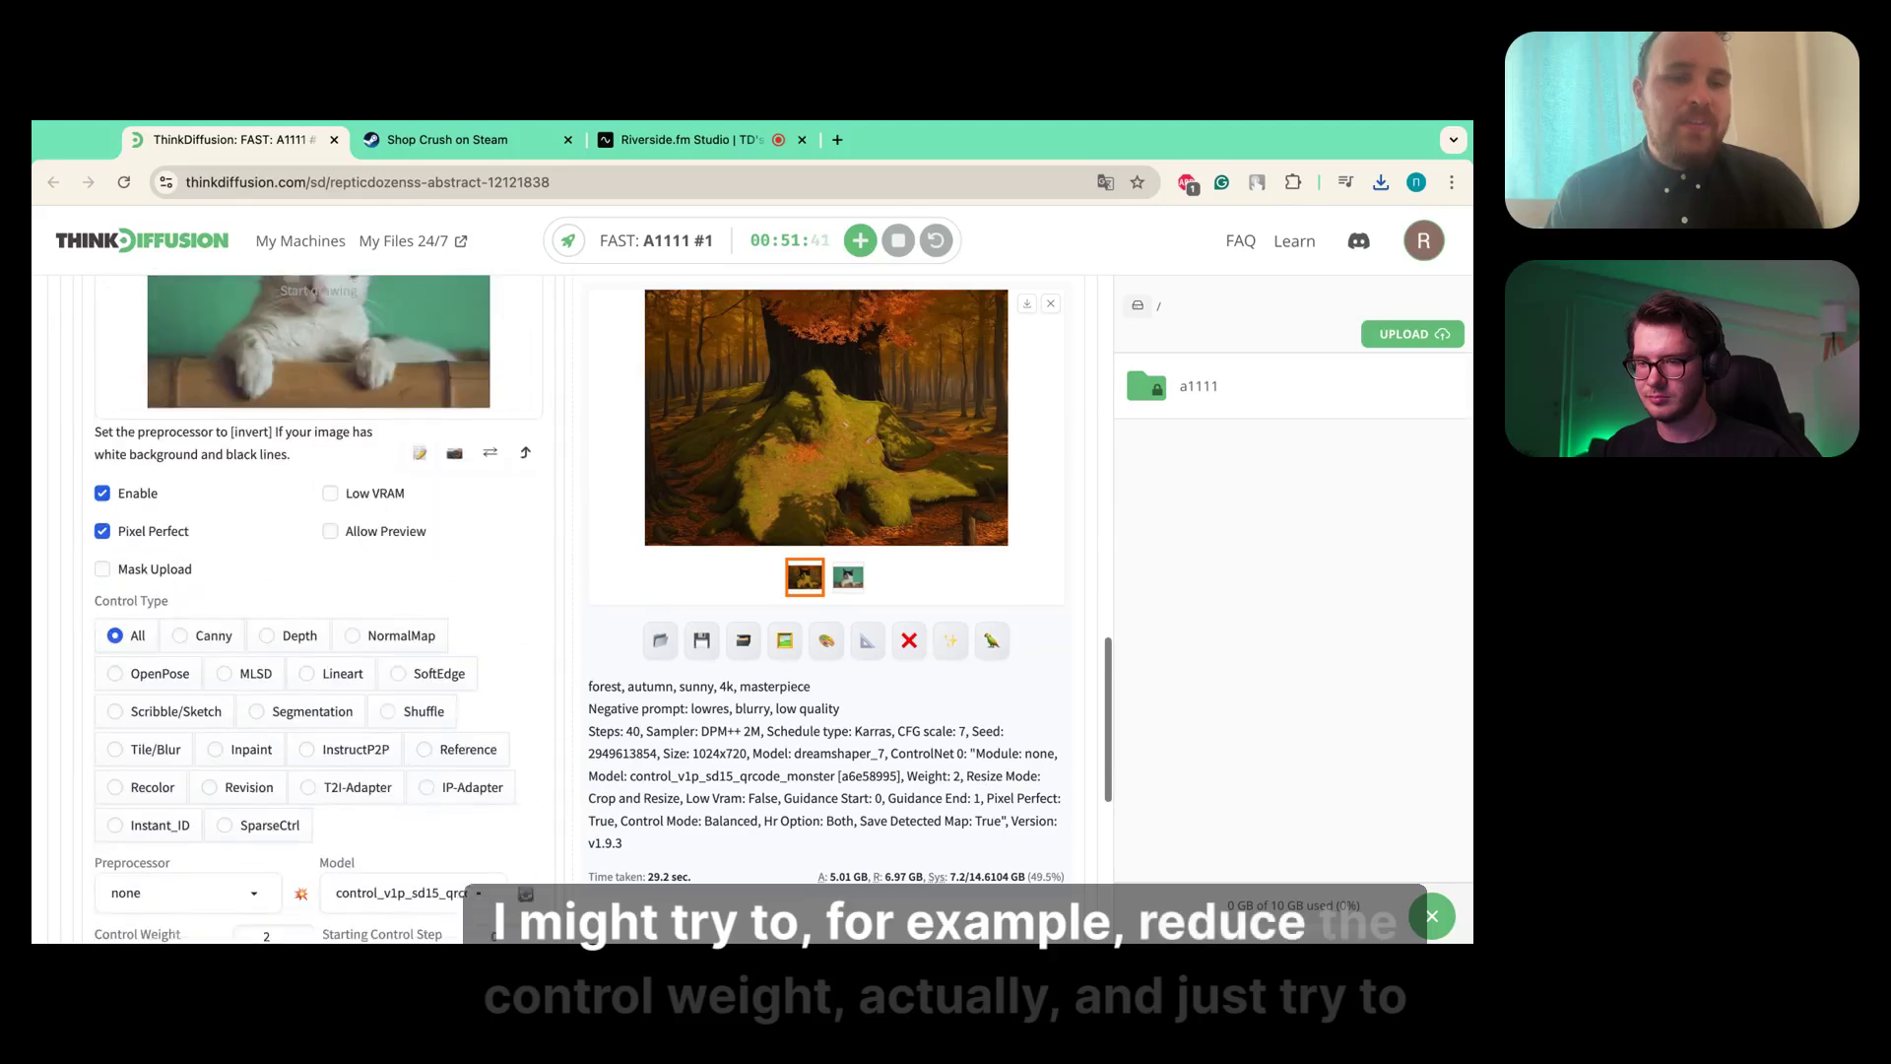
drag(308, 778, 210, 778)
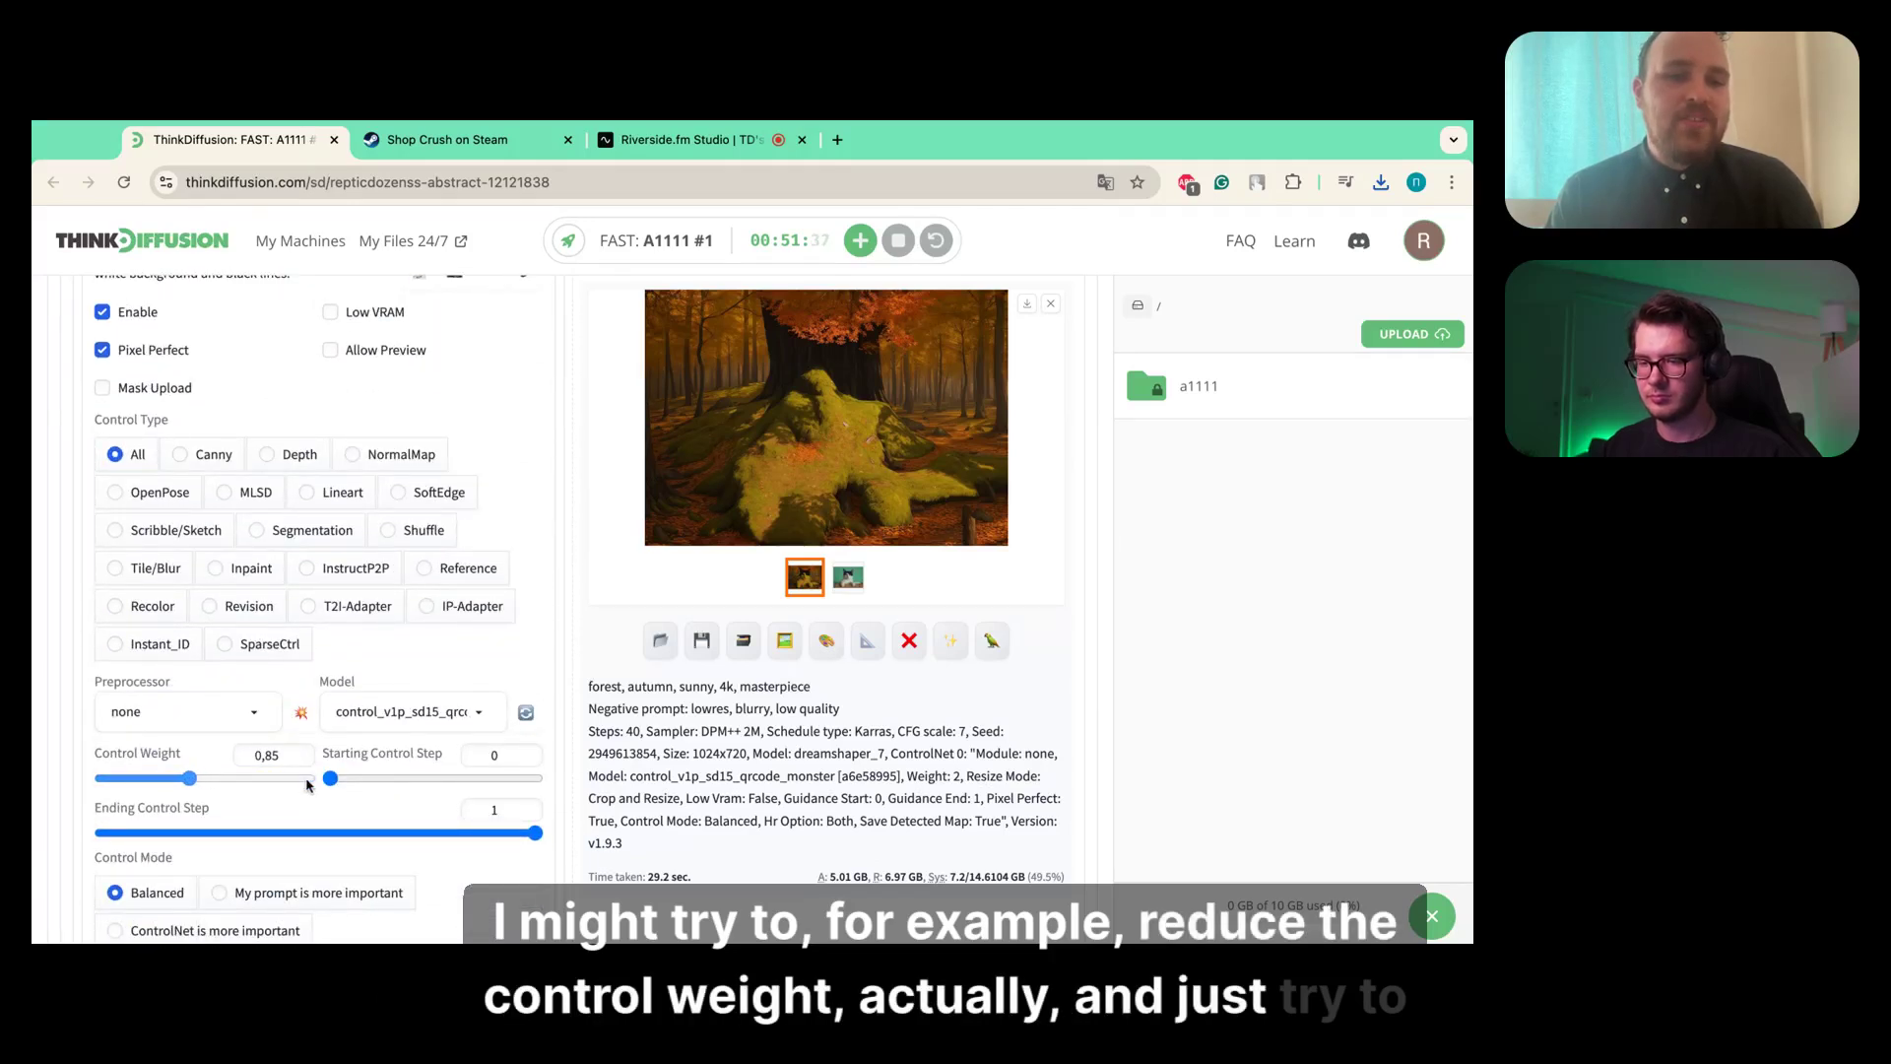
- Add "creepy" to the end of the positive prompt and generate the forest image again
scroll(847, 461, up, 2)
scroll(847, 461, up, 15)
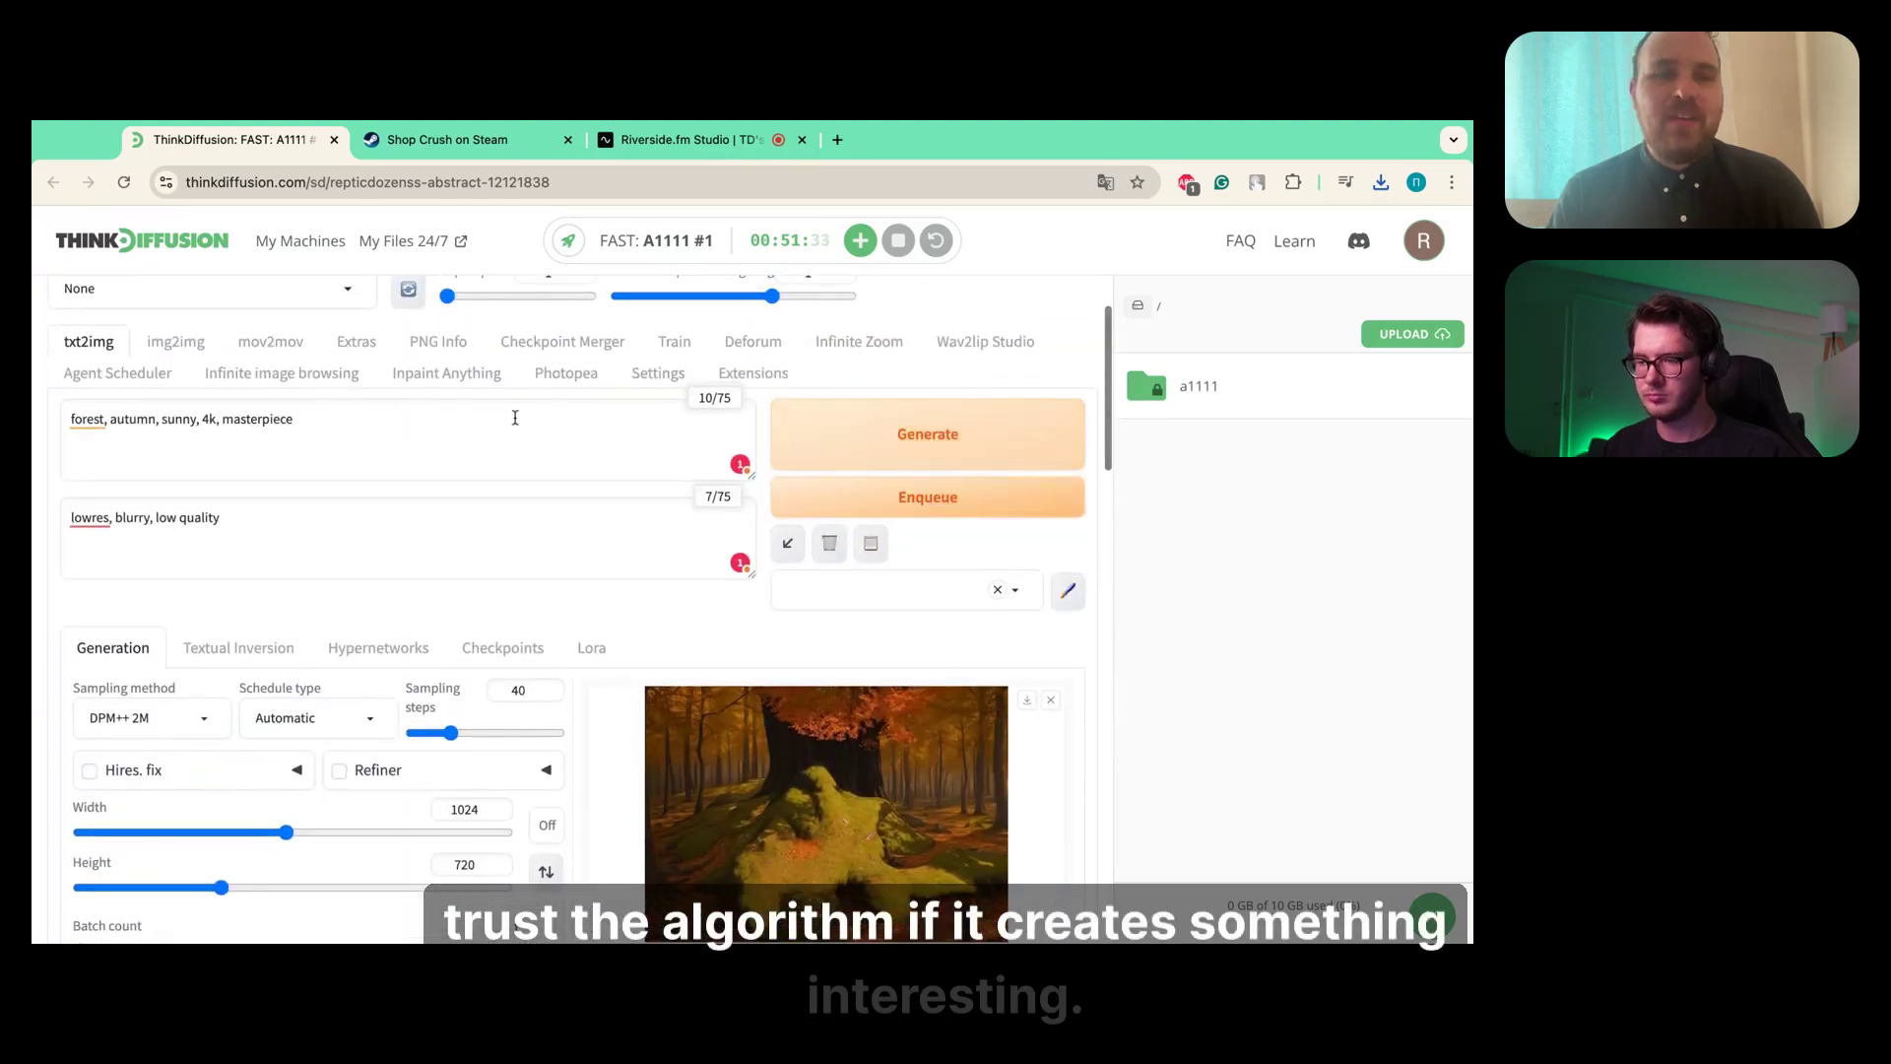
click(465, 429)
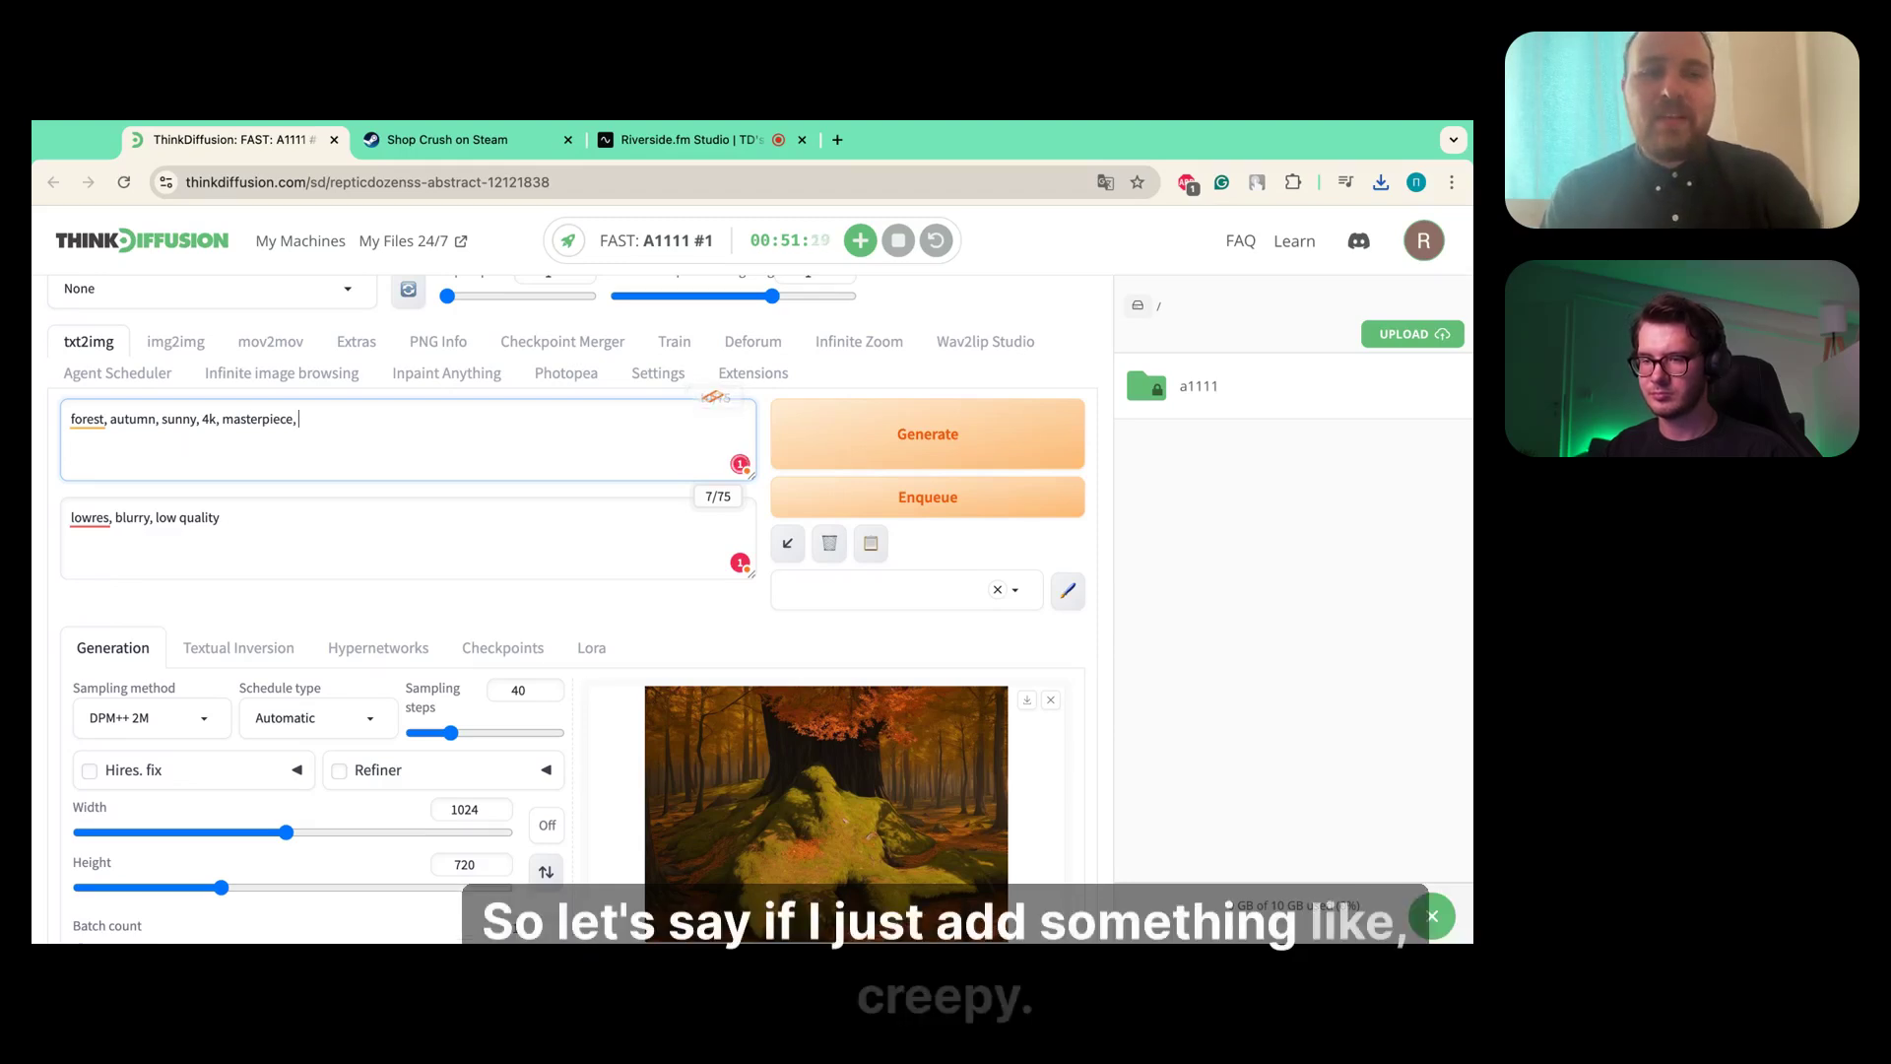
text(creepy)
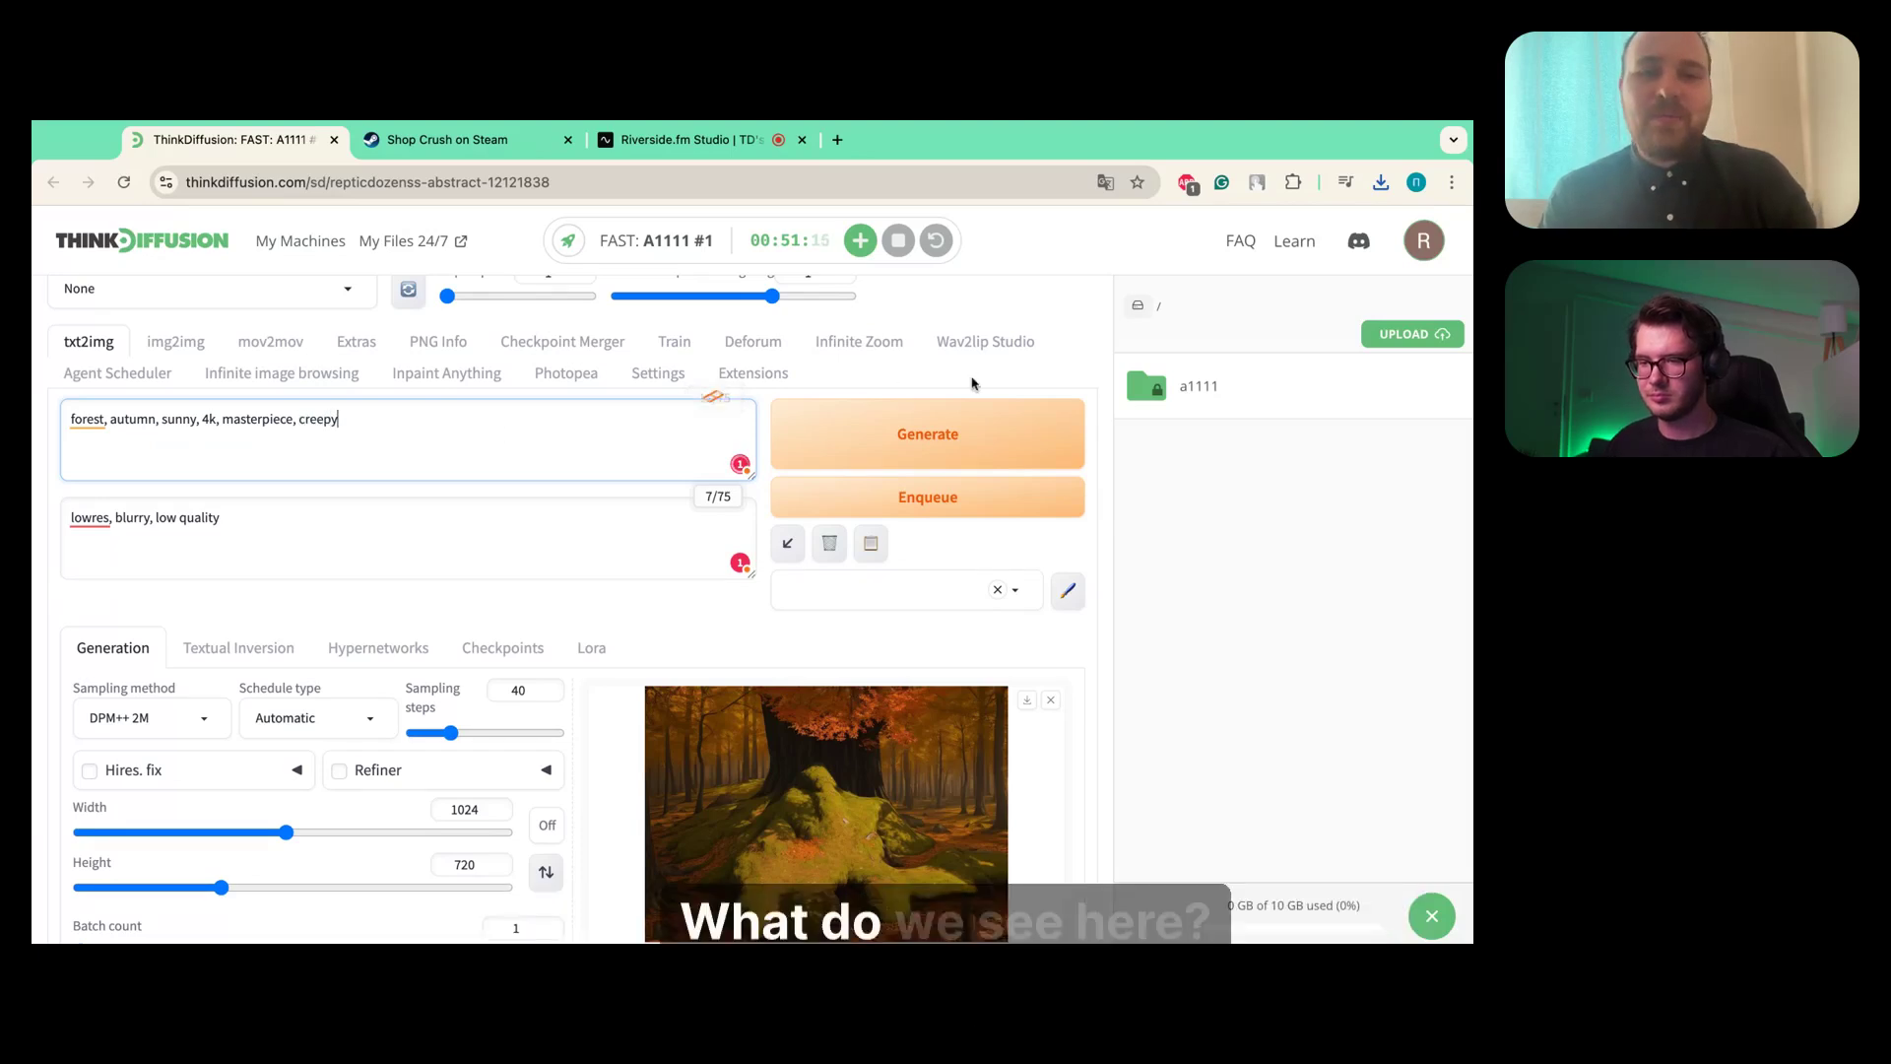
click(998, 434)
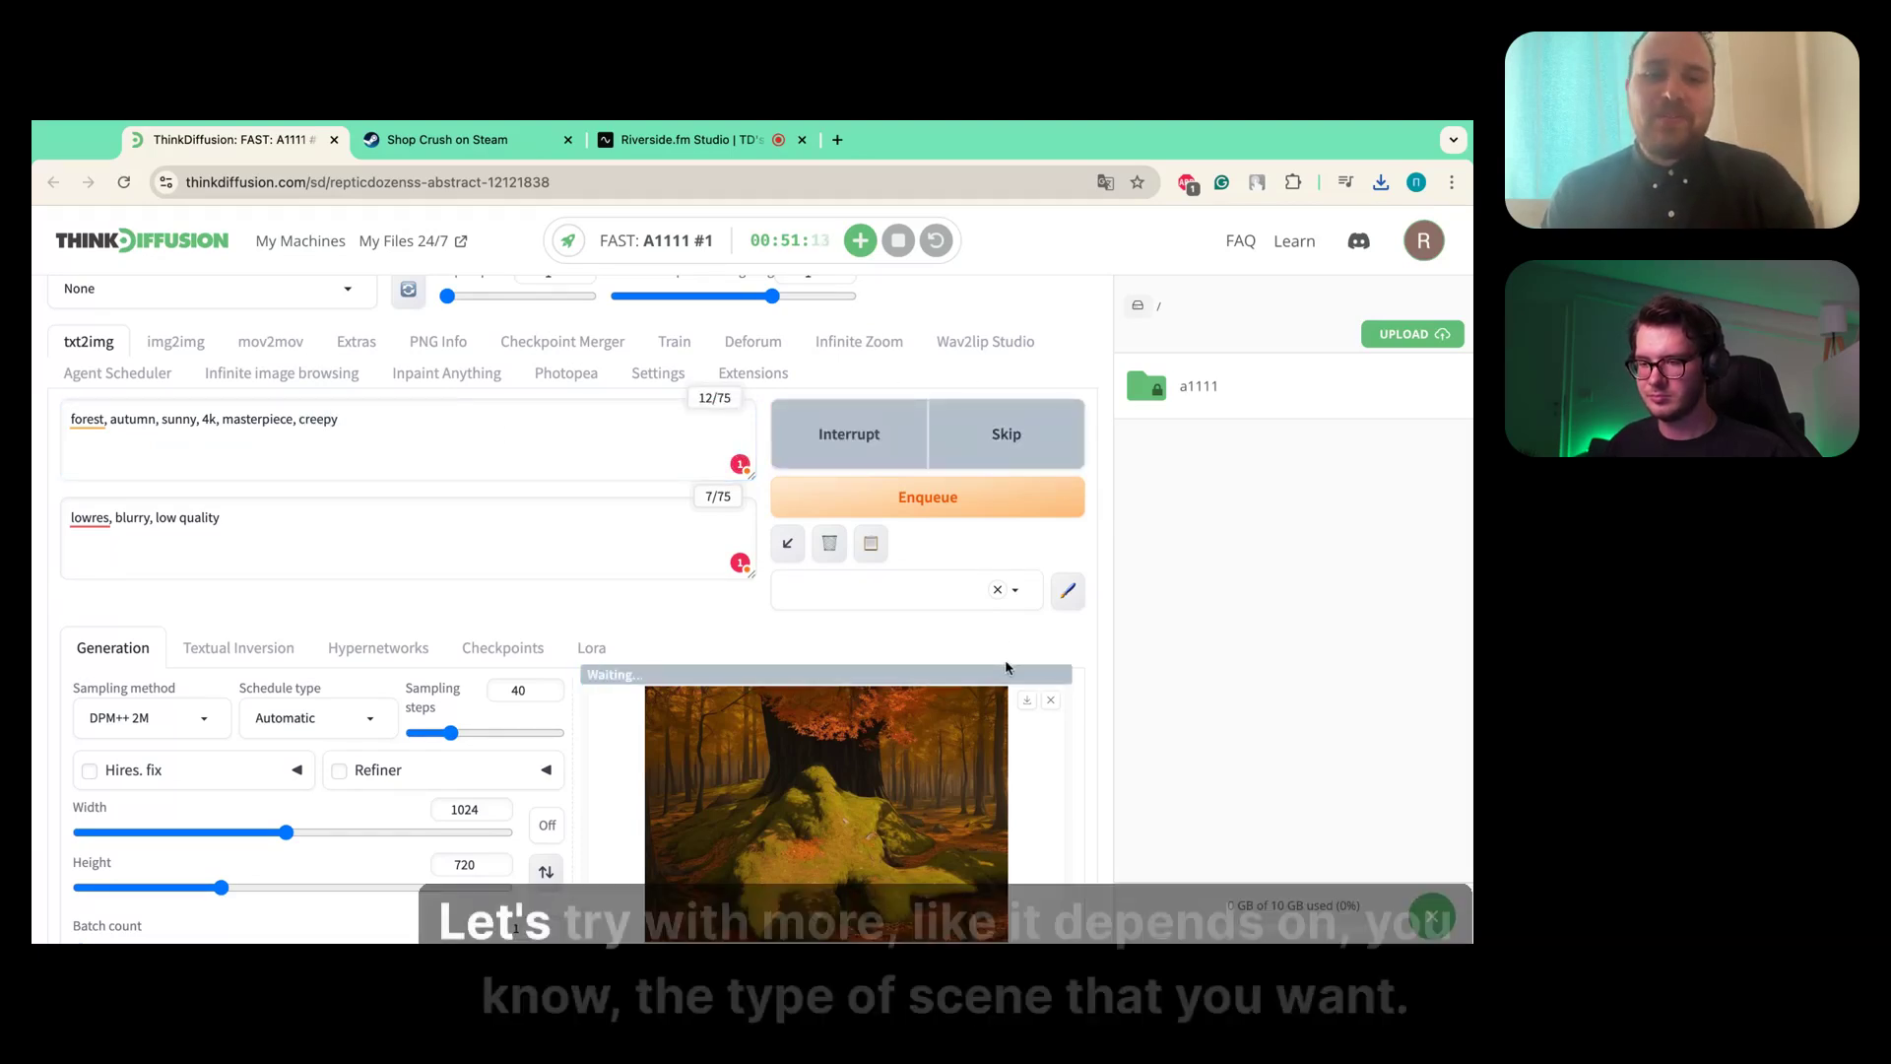
scroll(873, 622, down, 1)
scroll(873, 622, down, 1)
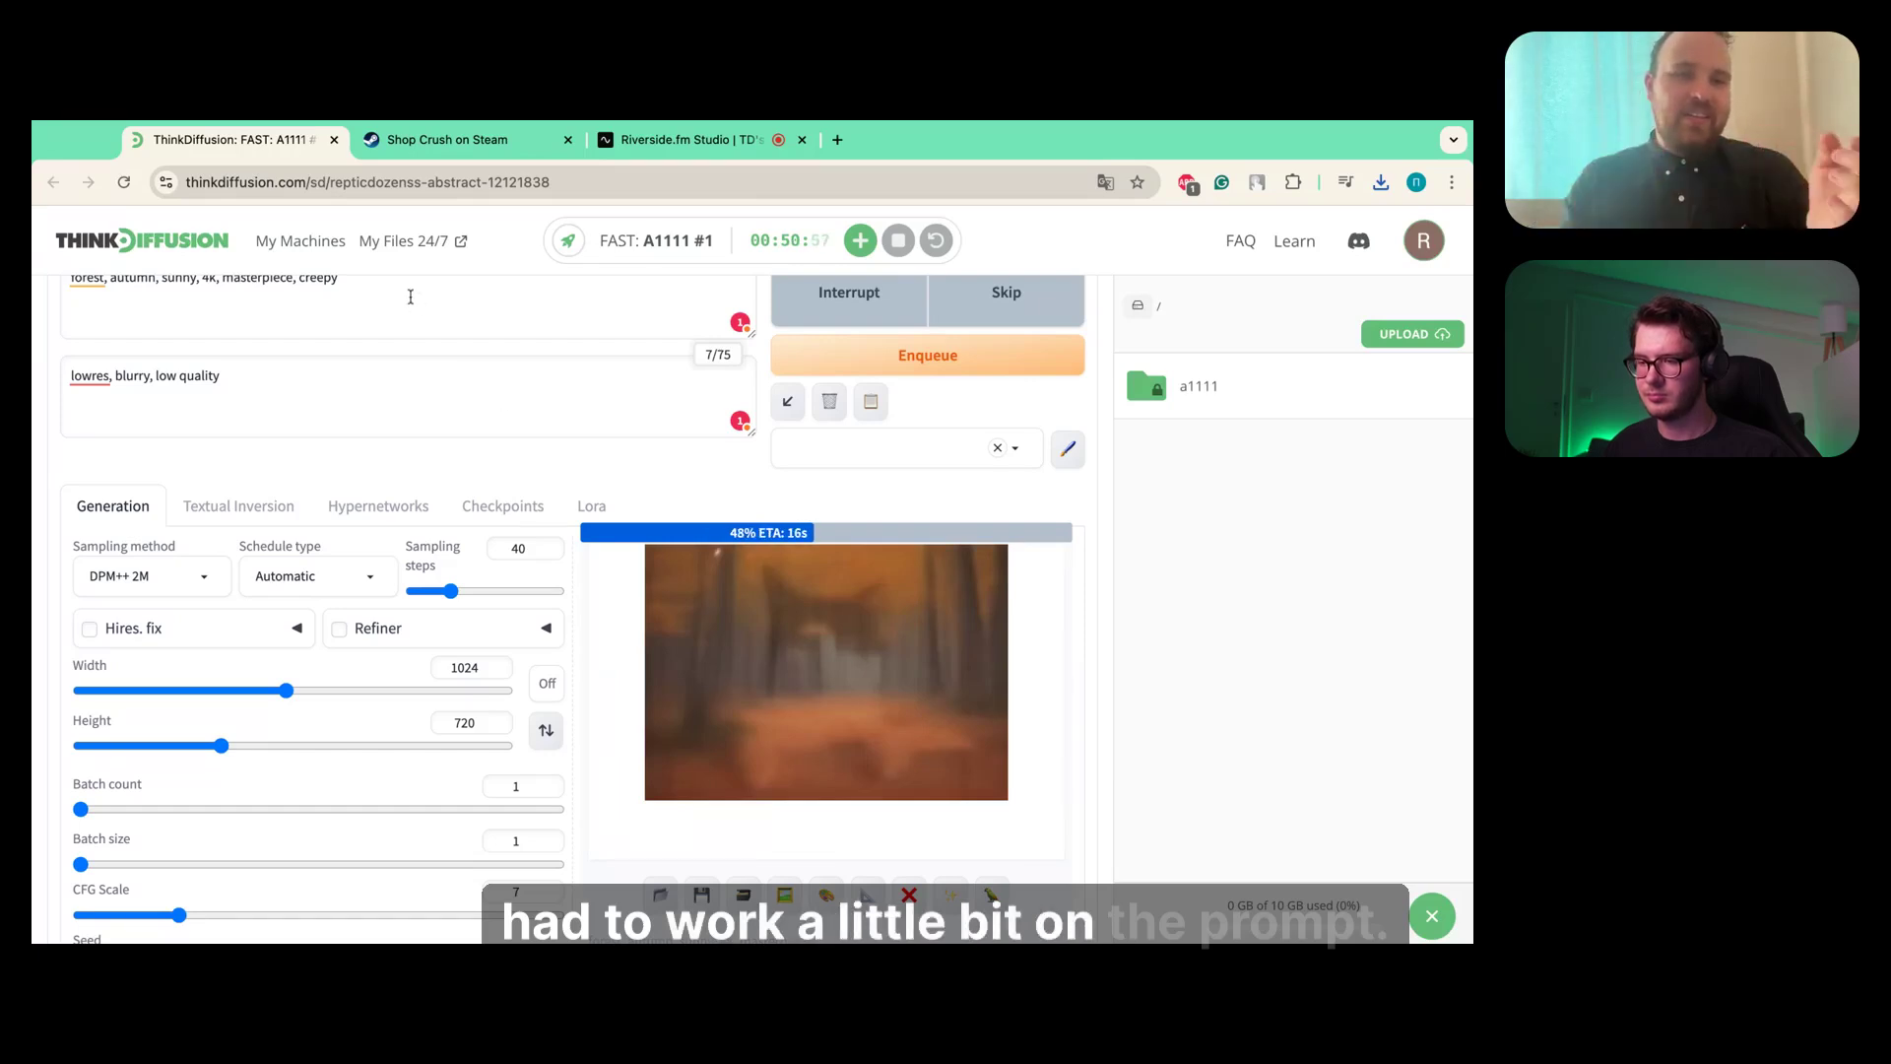
scroll(411, 296, up, 1)
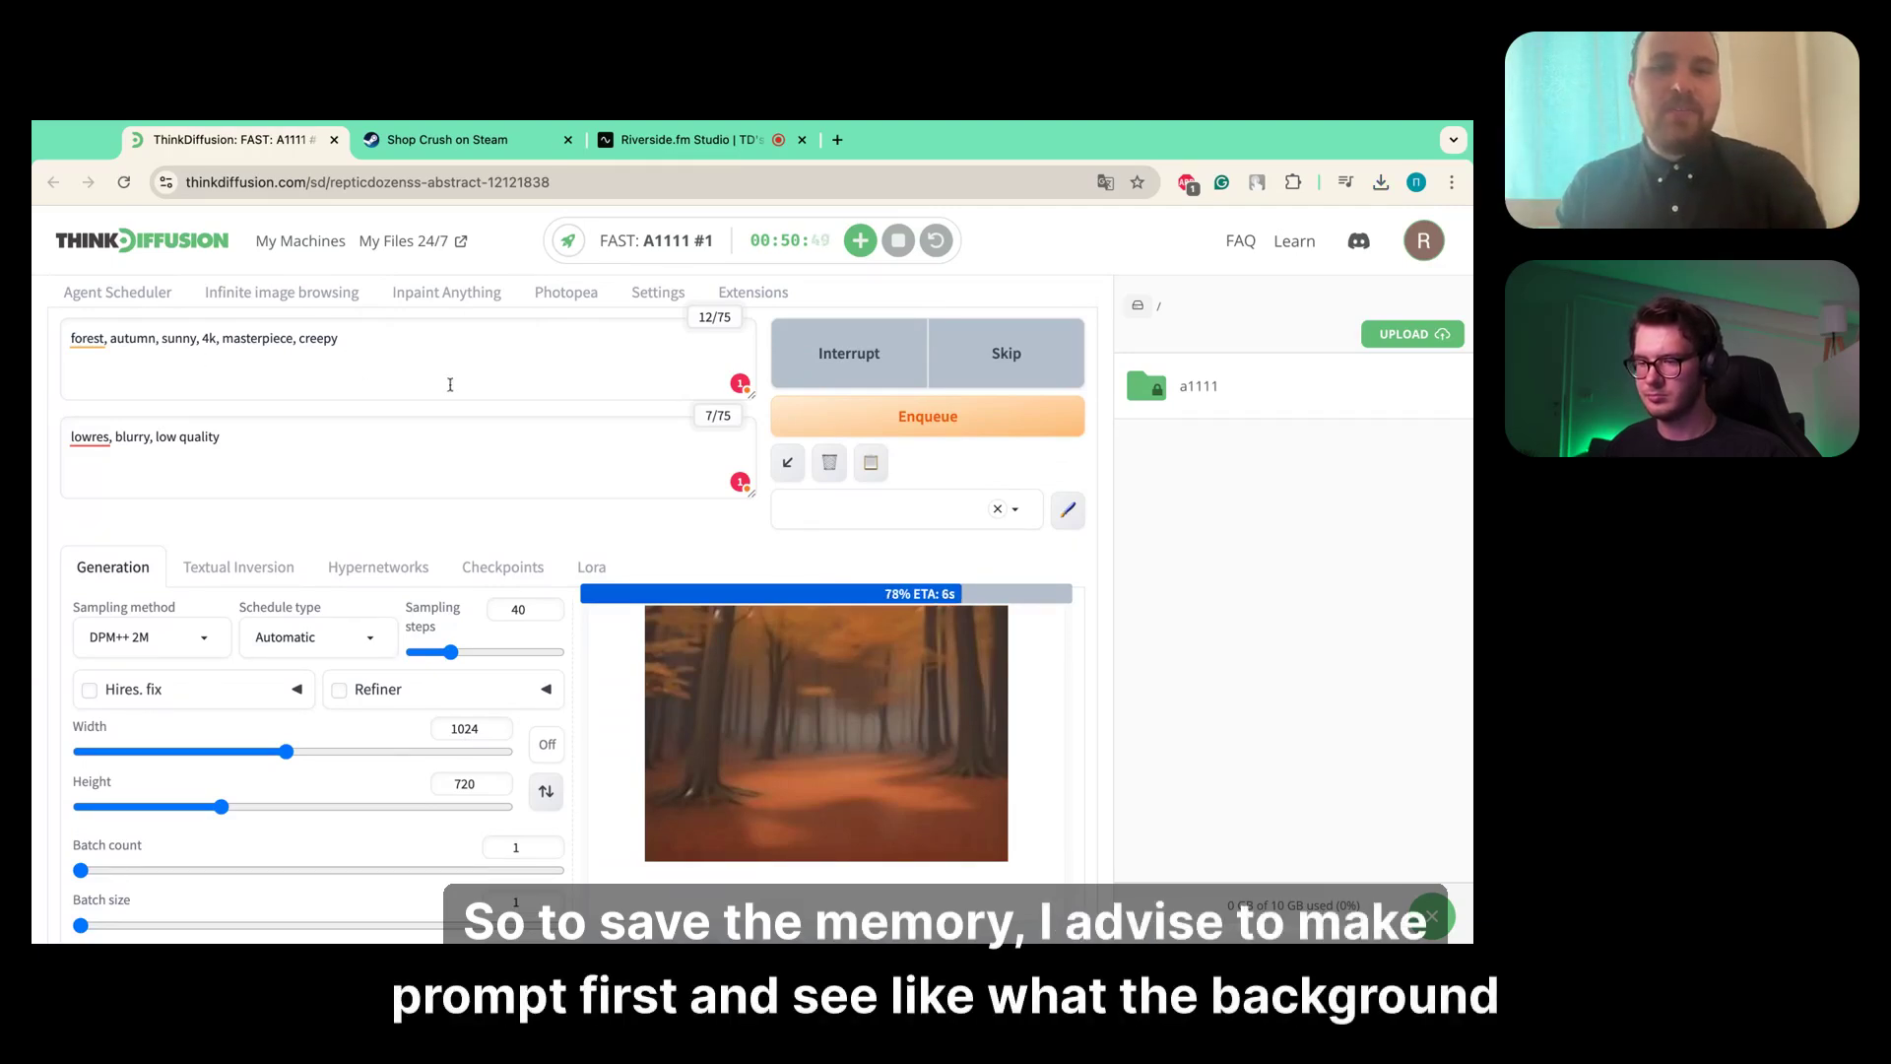
scroll(450, 384, down, 1)
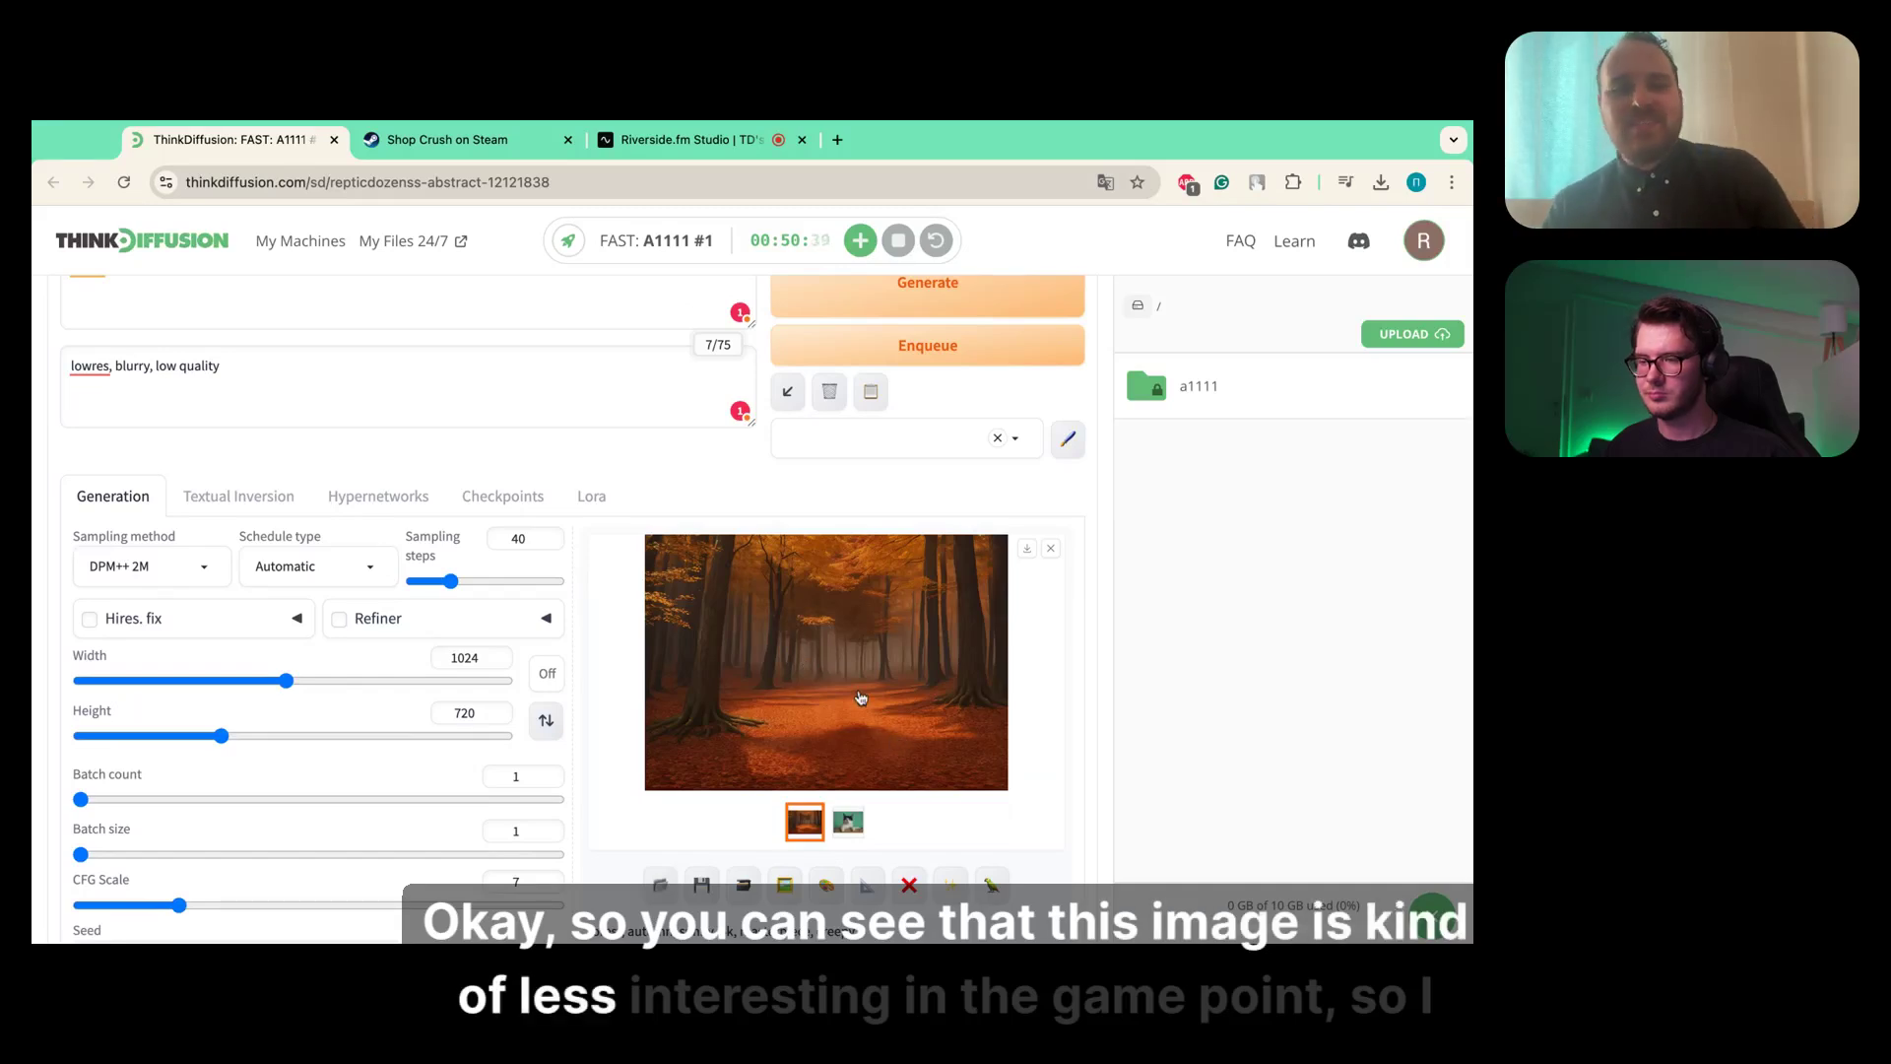
- Set the Control Weight of ControlNet Unit 0 back to its maximum of 2
scroll(860, 697, down, 3)
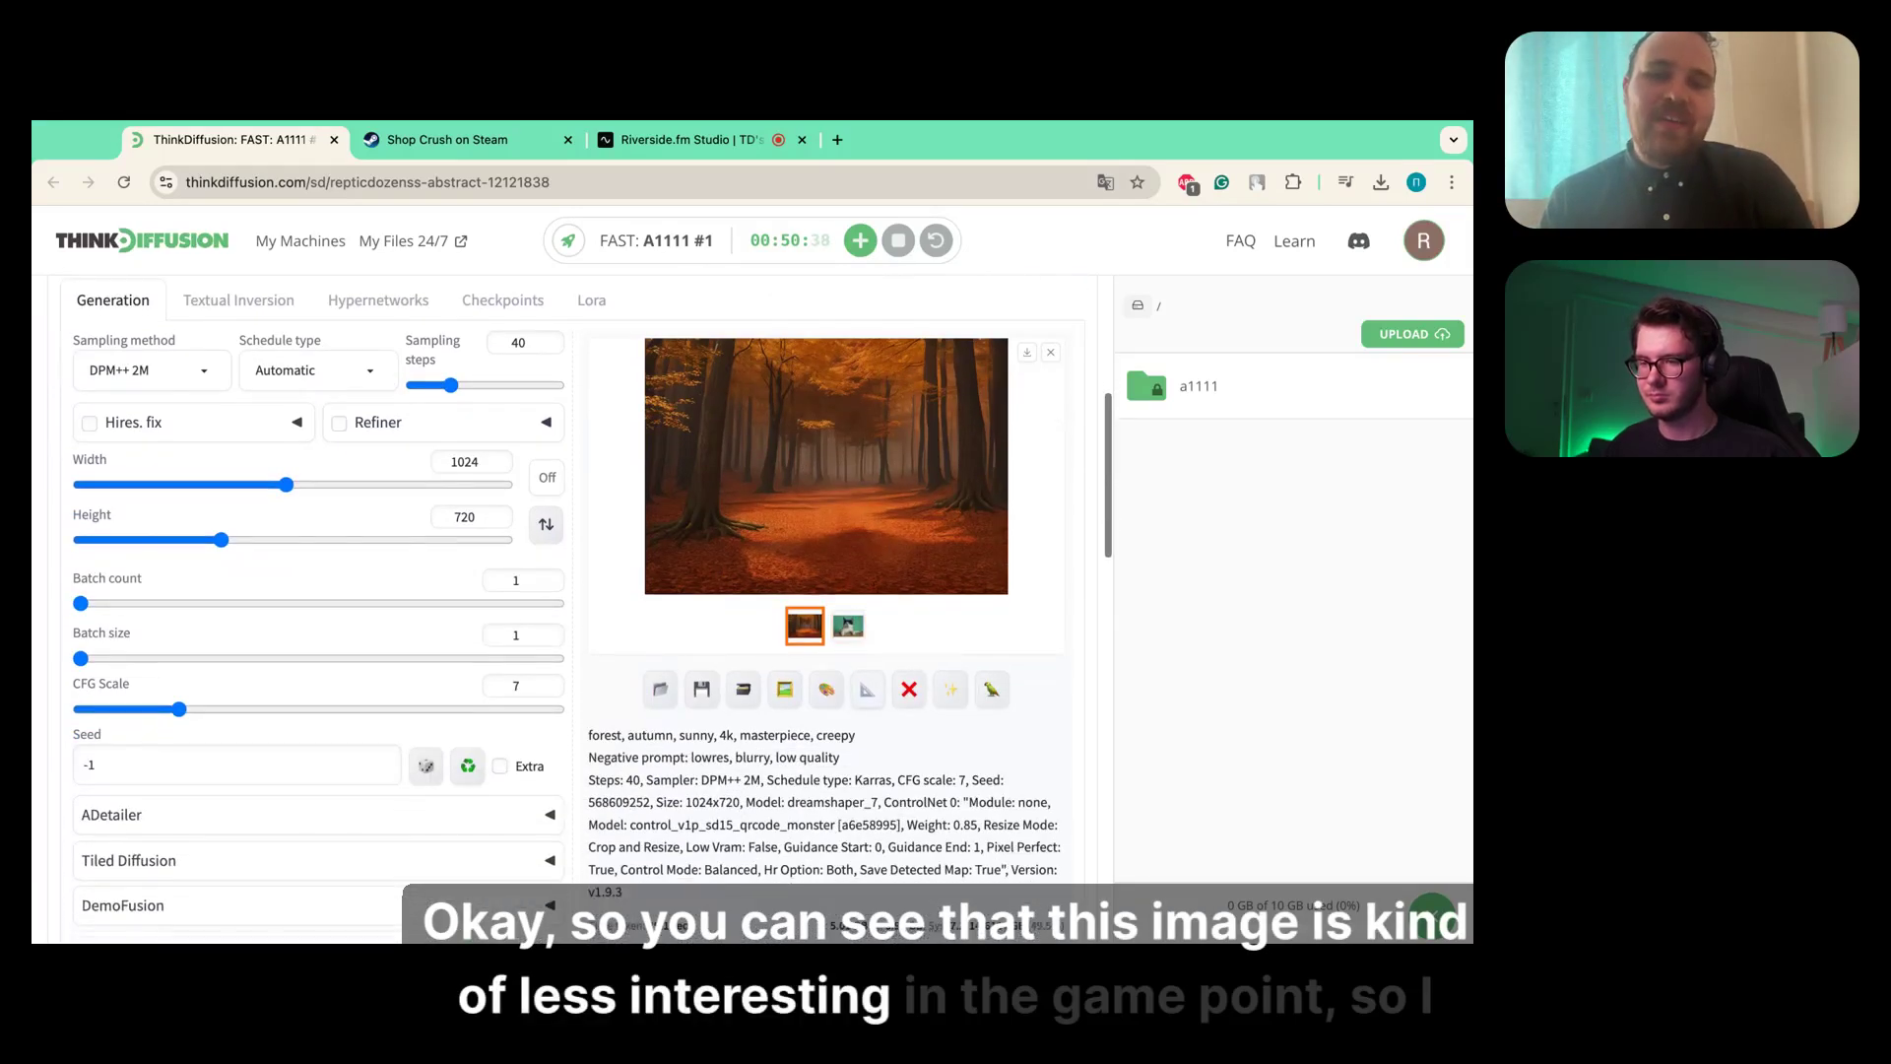
scroll(442, 683, down, 10)
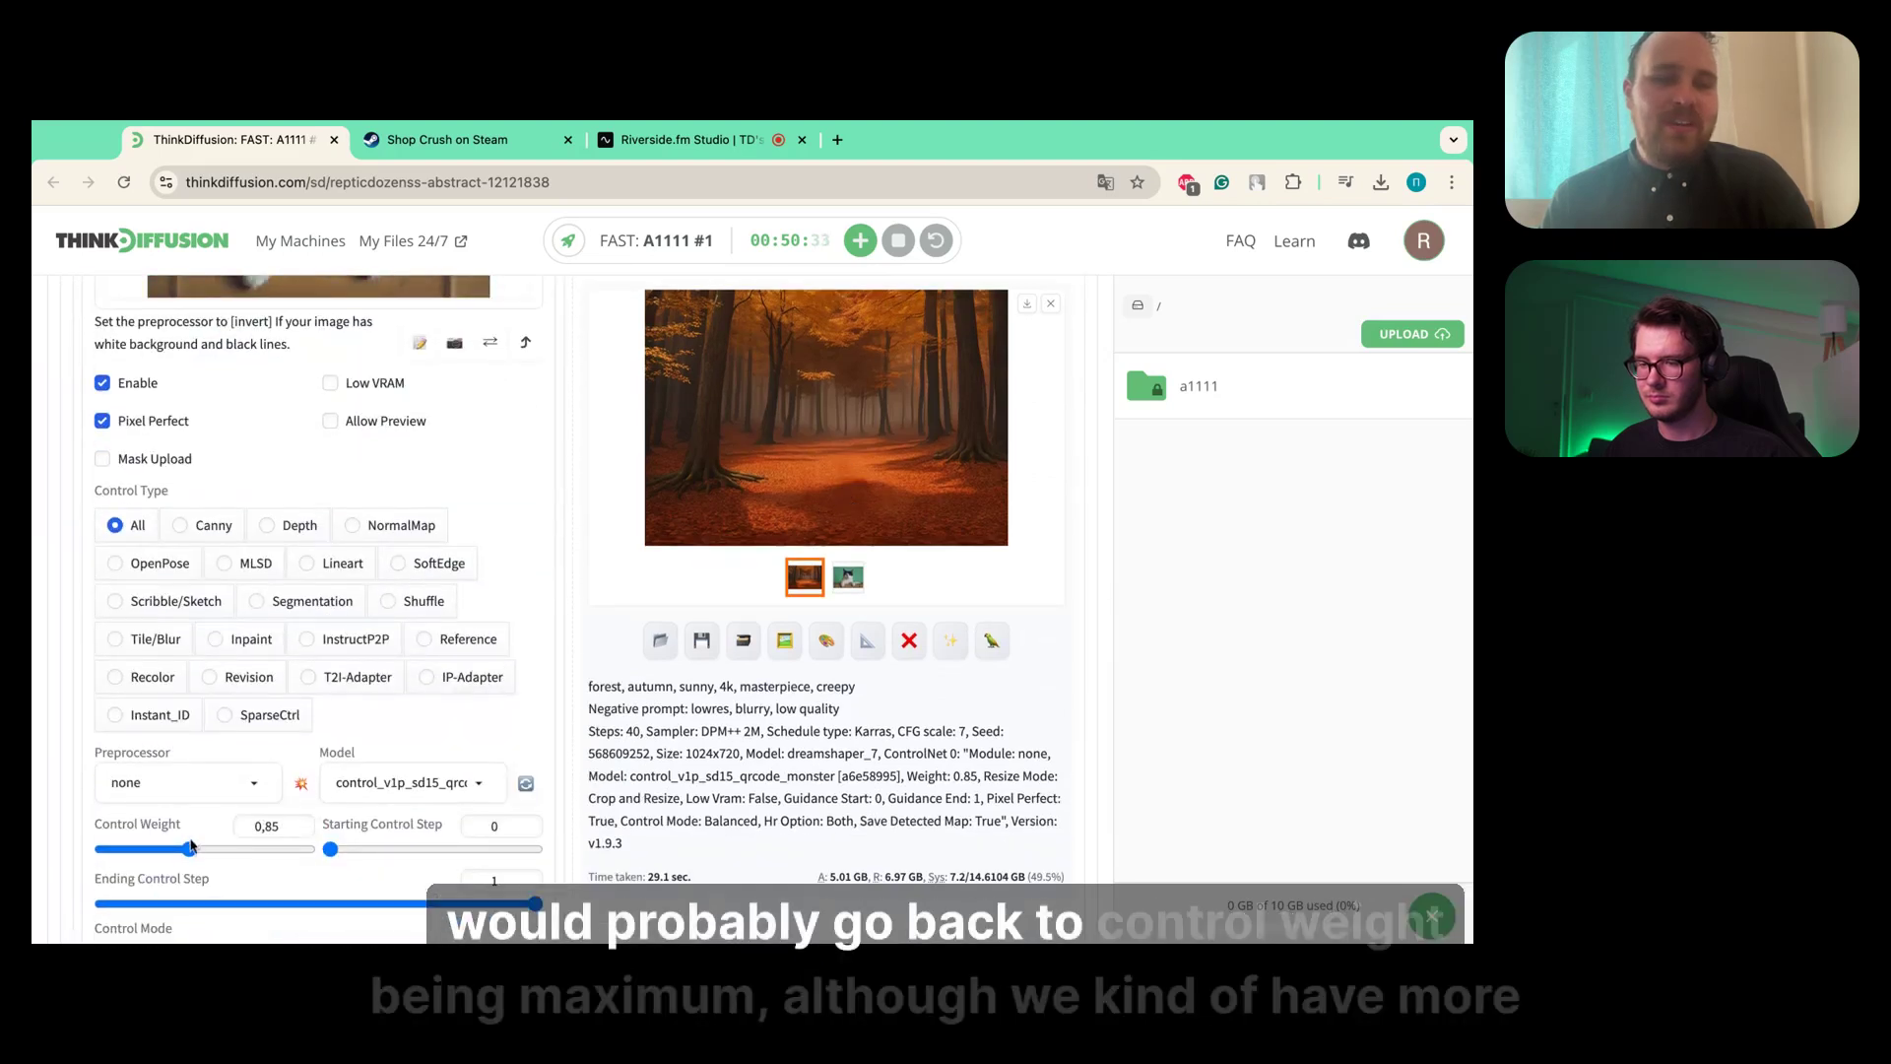
drag(189, 849, 313, 849)
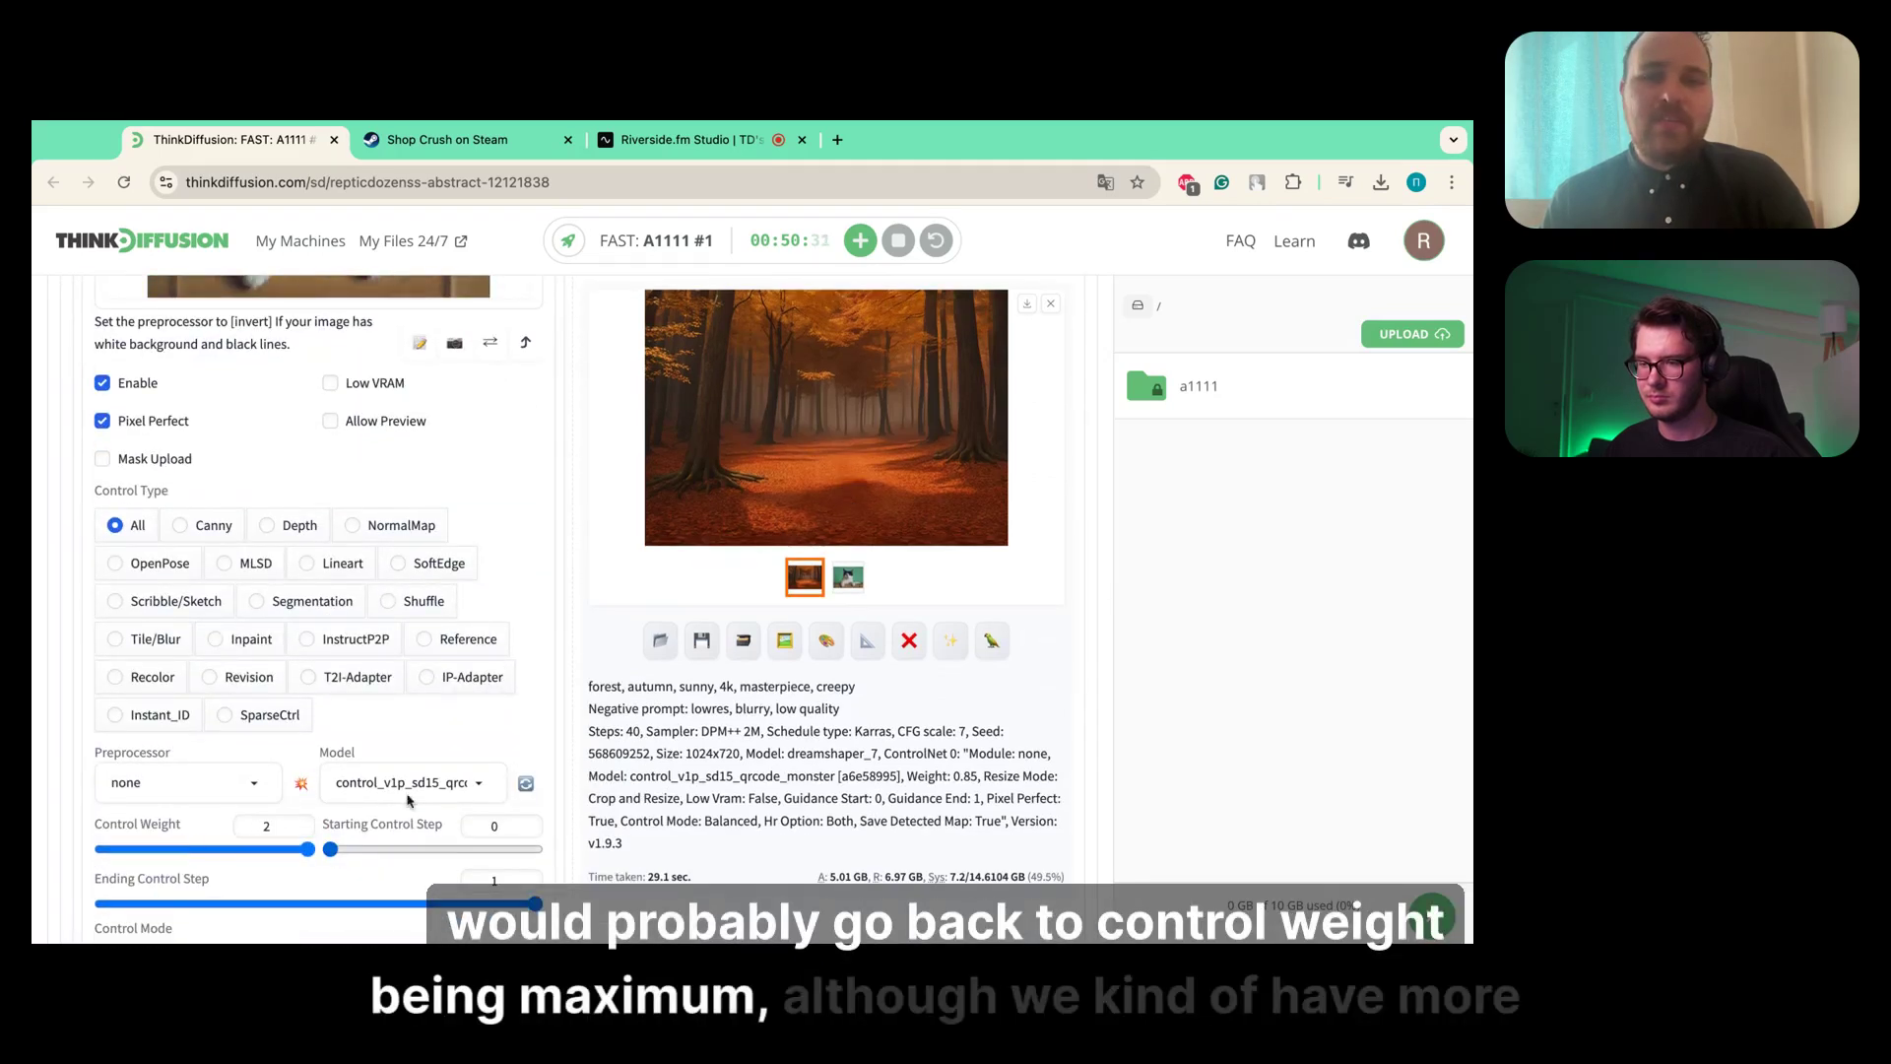
- Append "horror" after "creepy" in the positive prompt and generate the image
scroll(923, 524, up, 3)
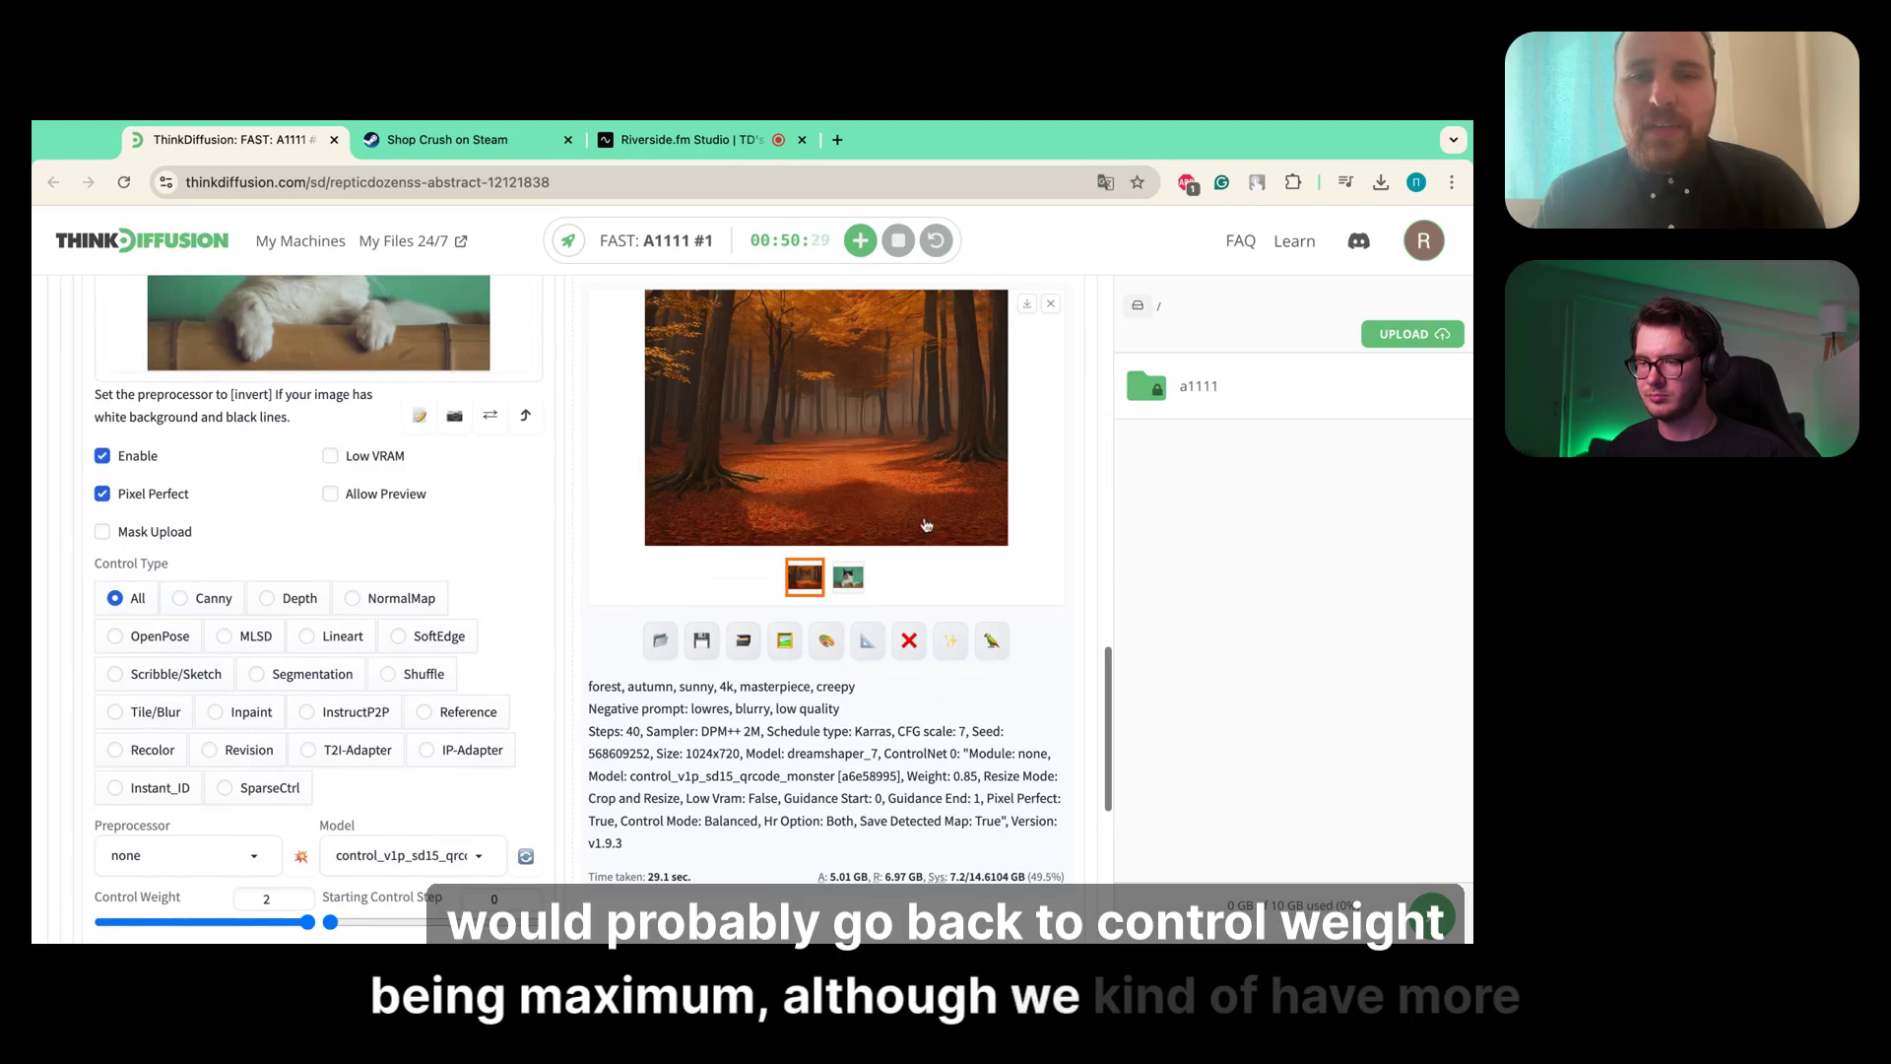
scroll(1025, 464, up, 10)
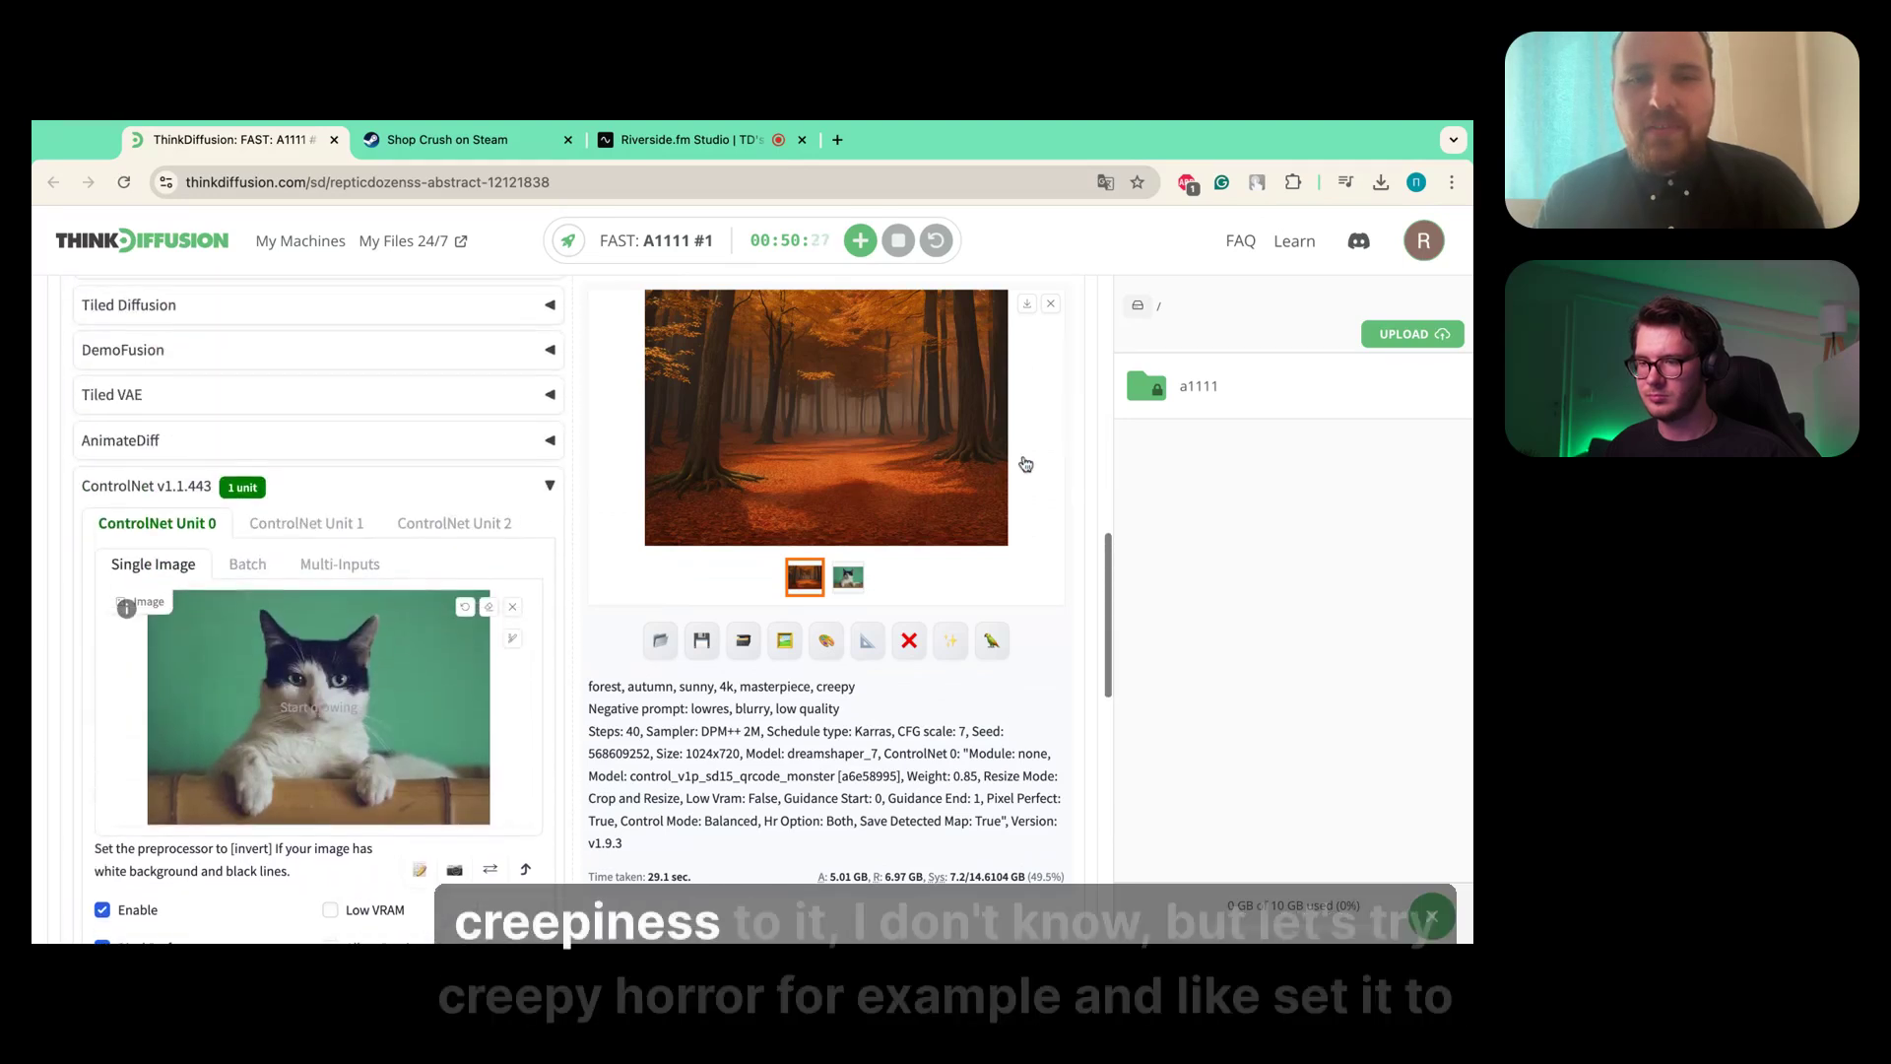
scroll(827, 590, up, 5)
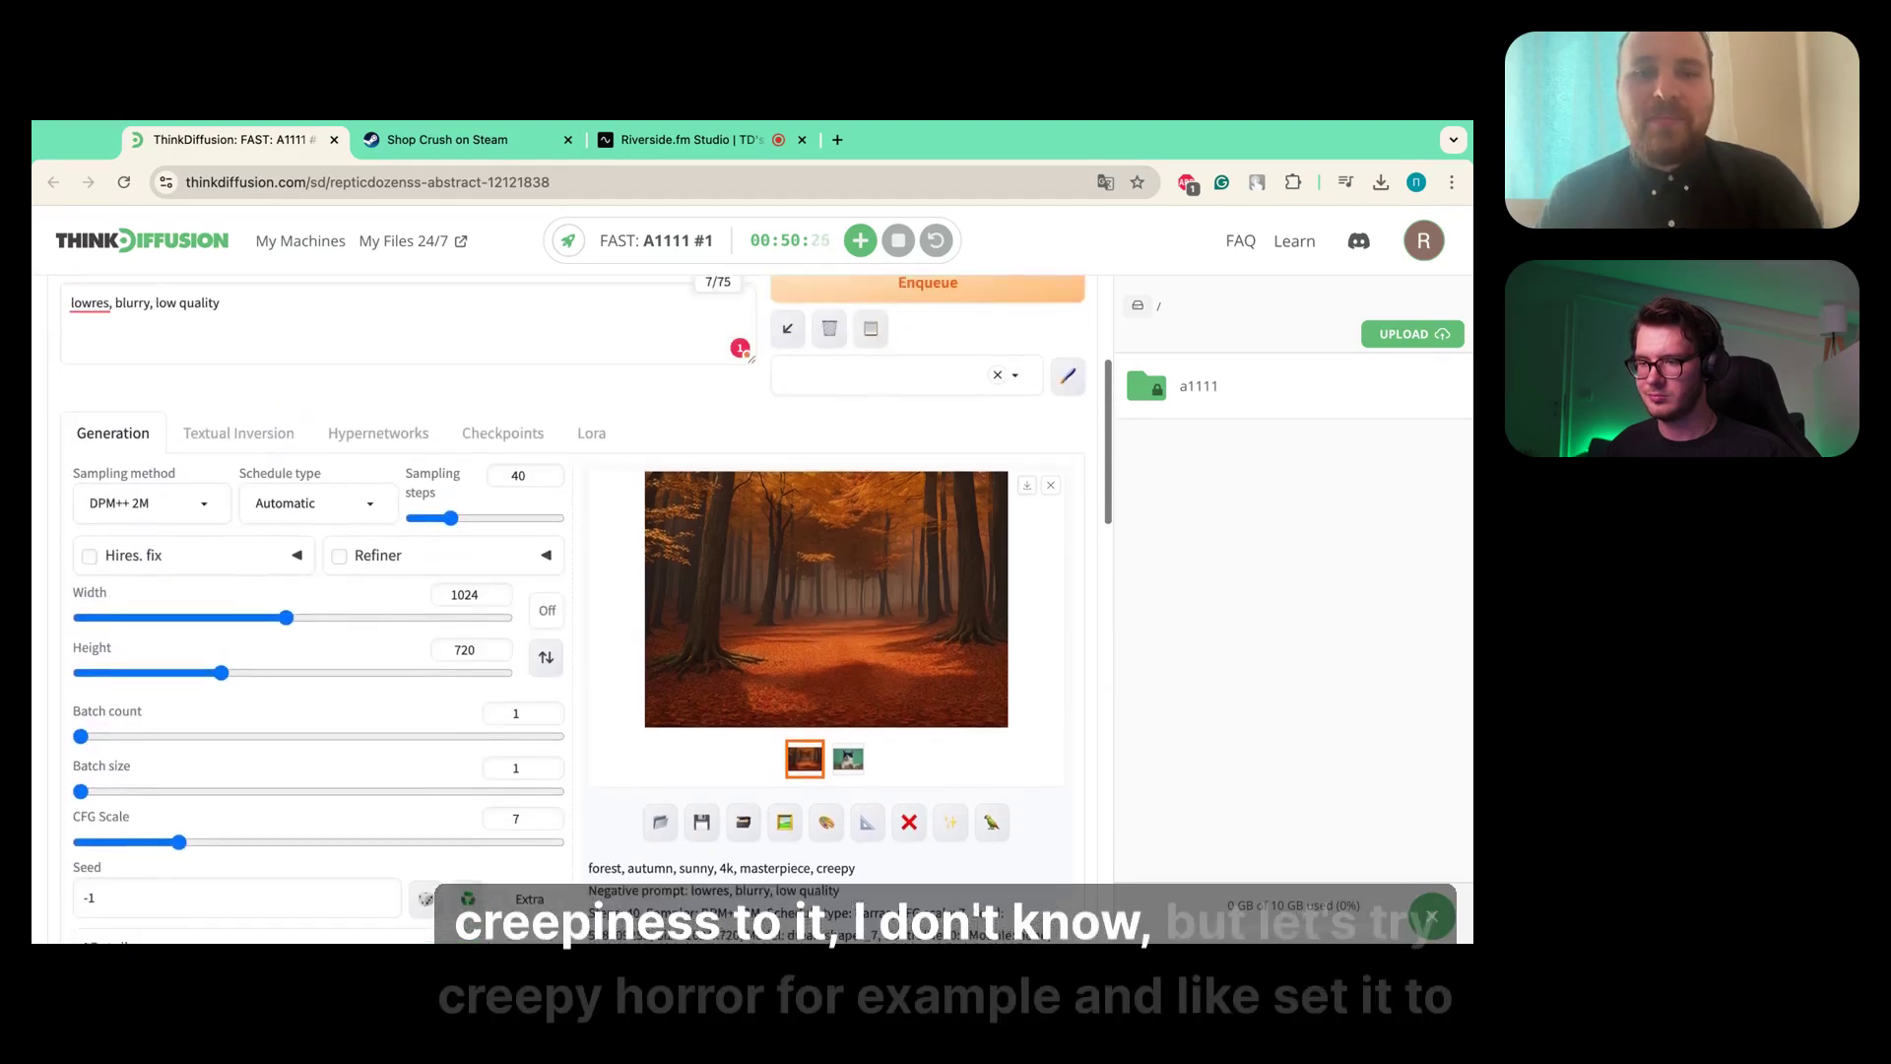
click(384, 322)
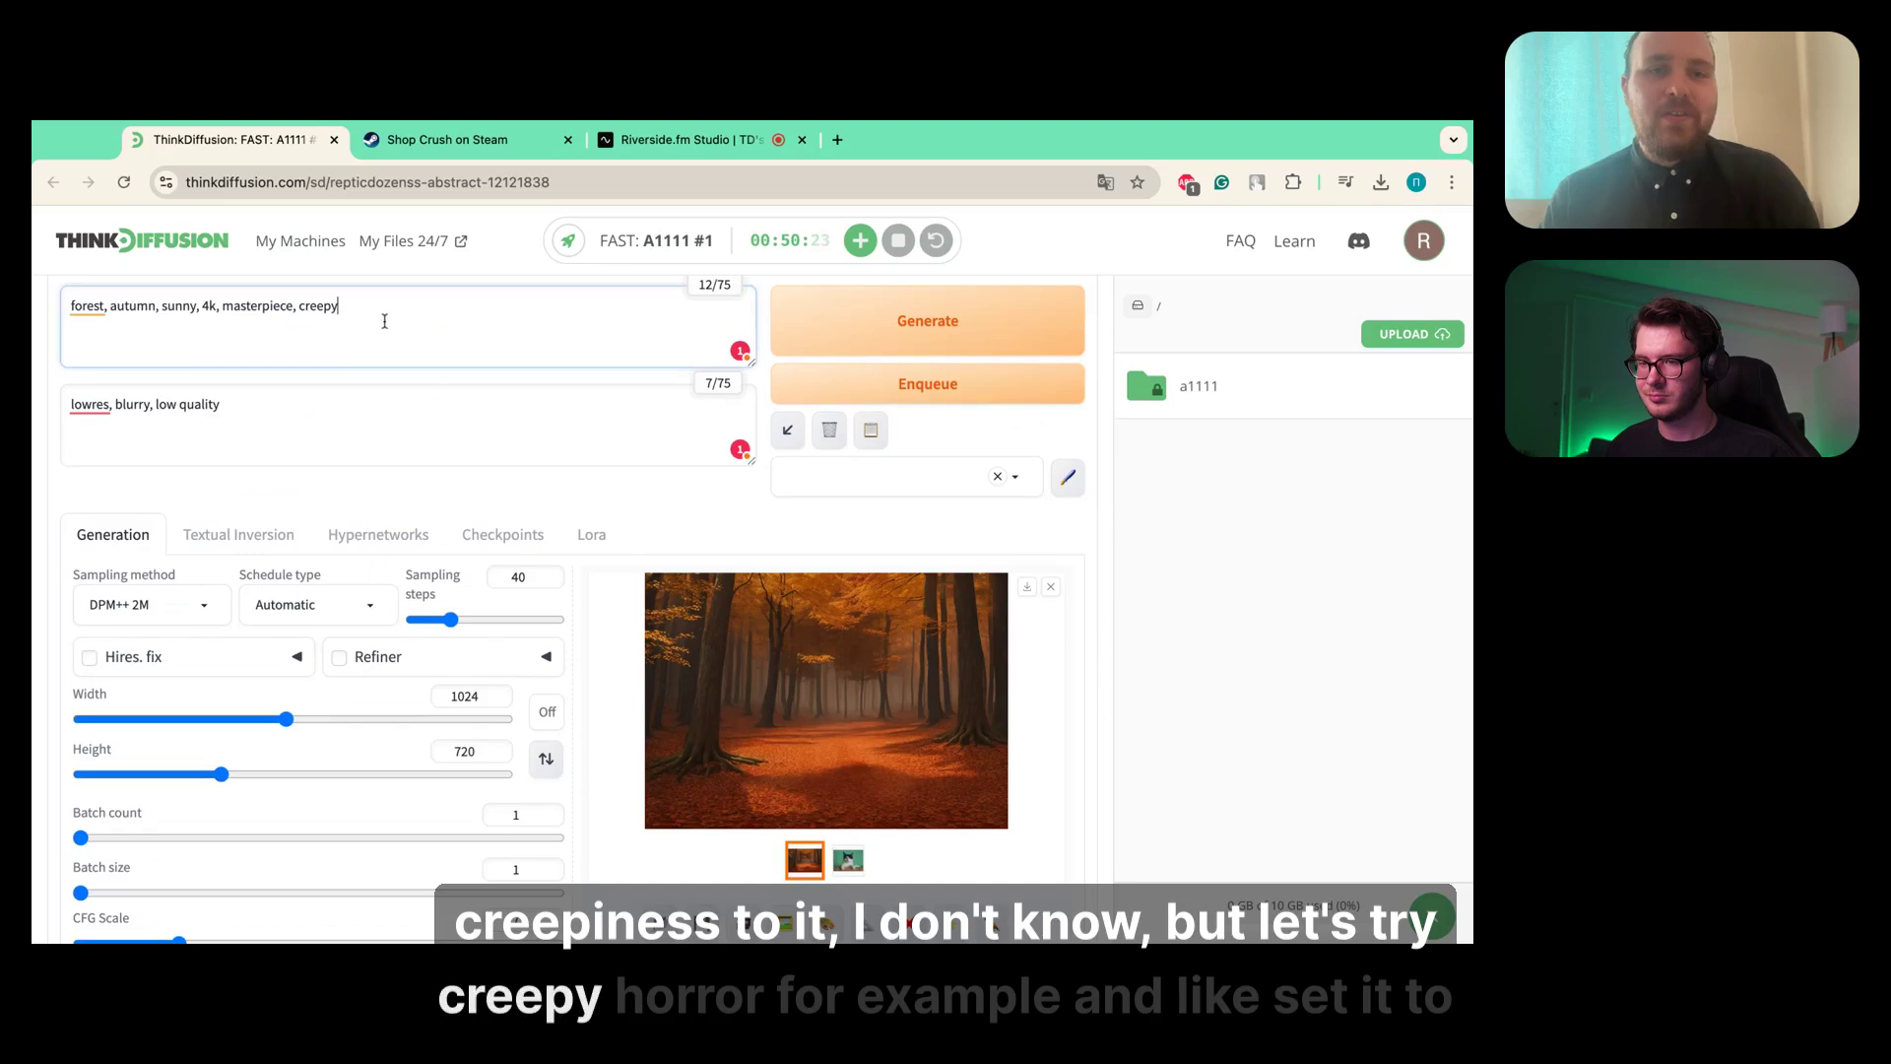
text(horr)
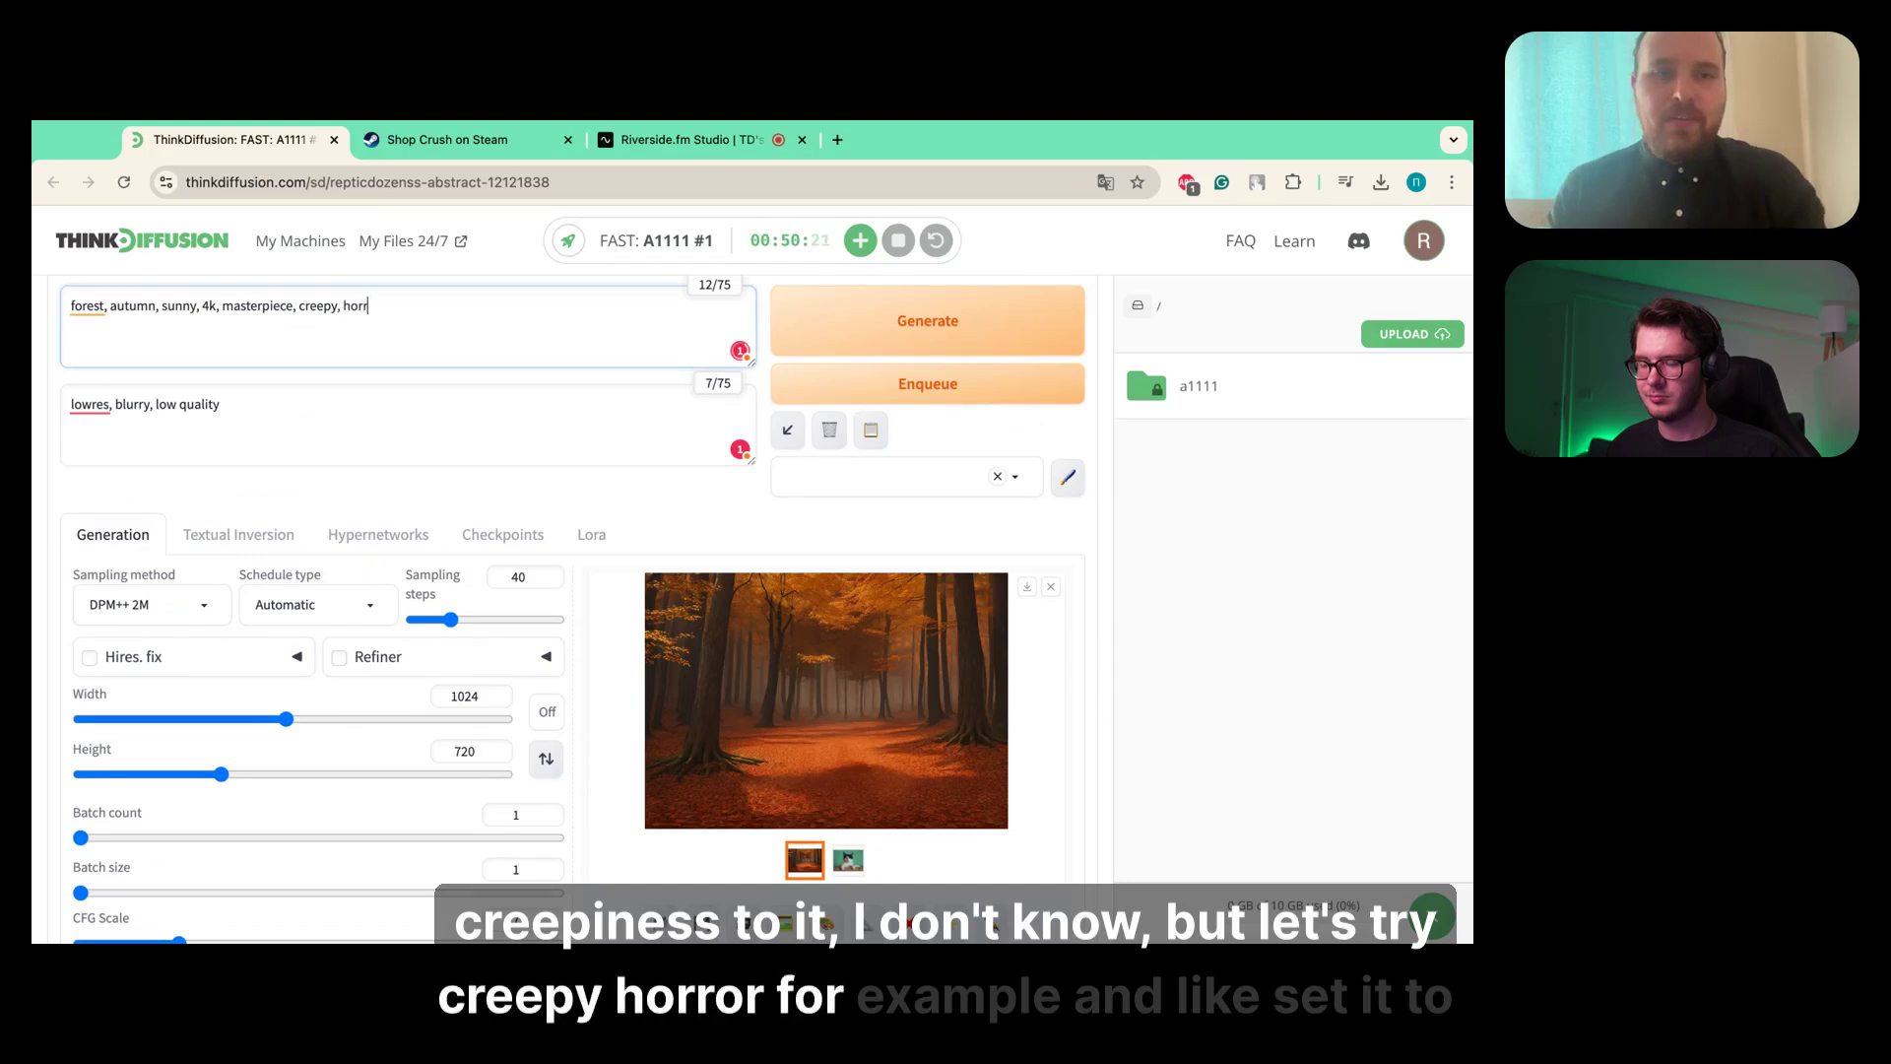
text(or)
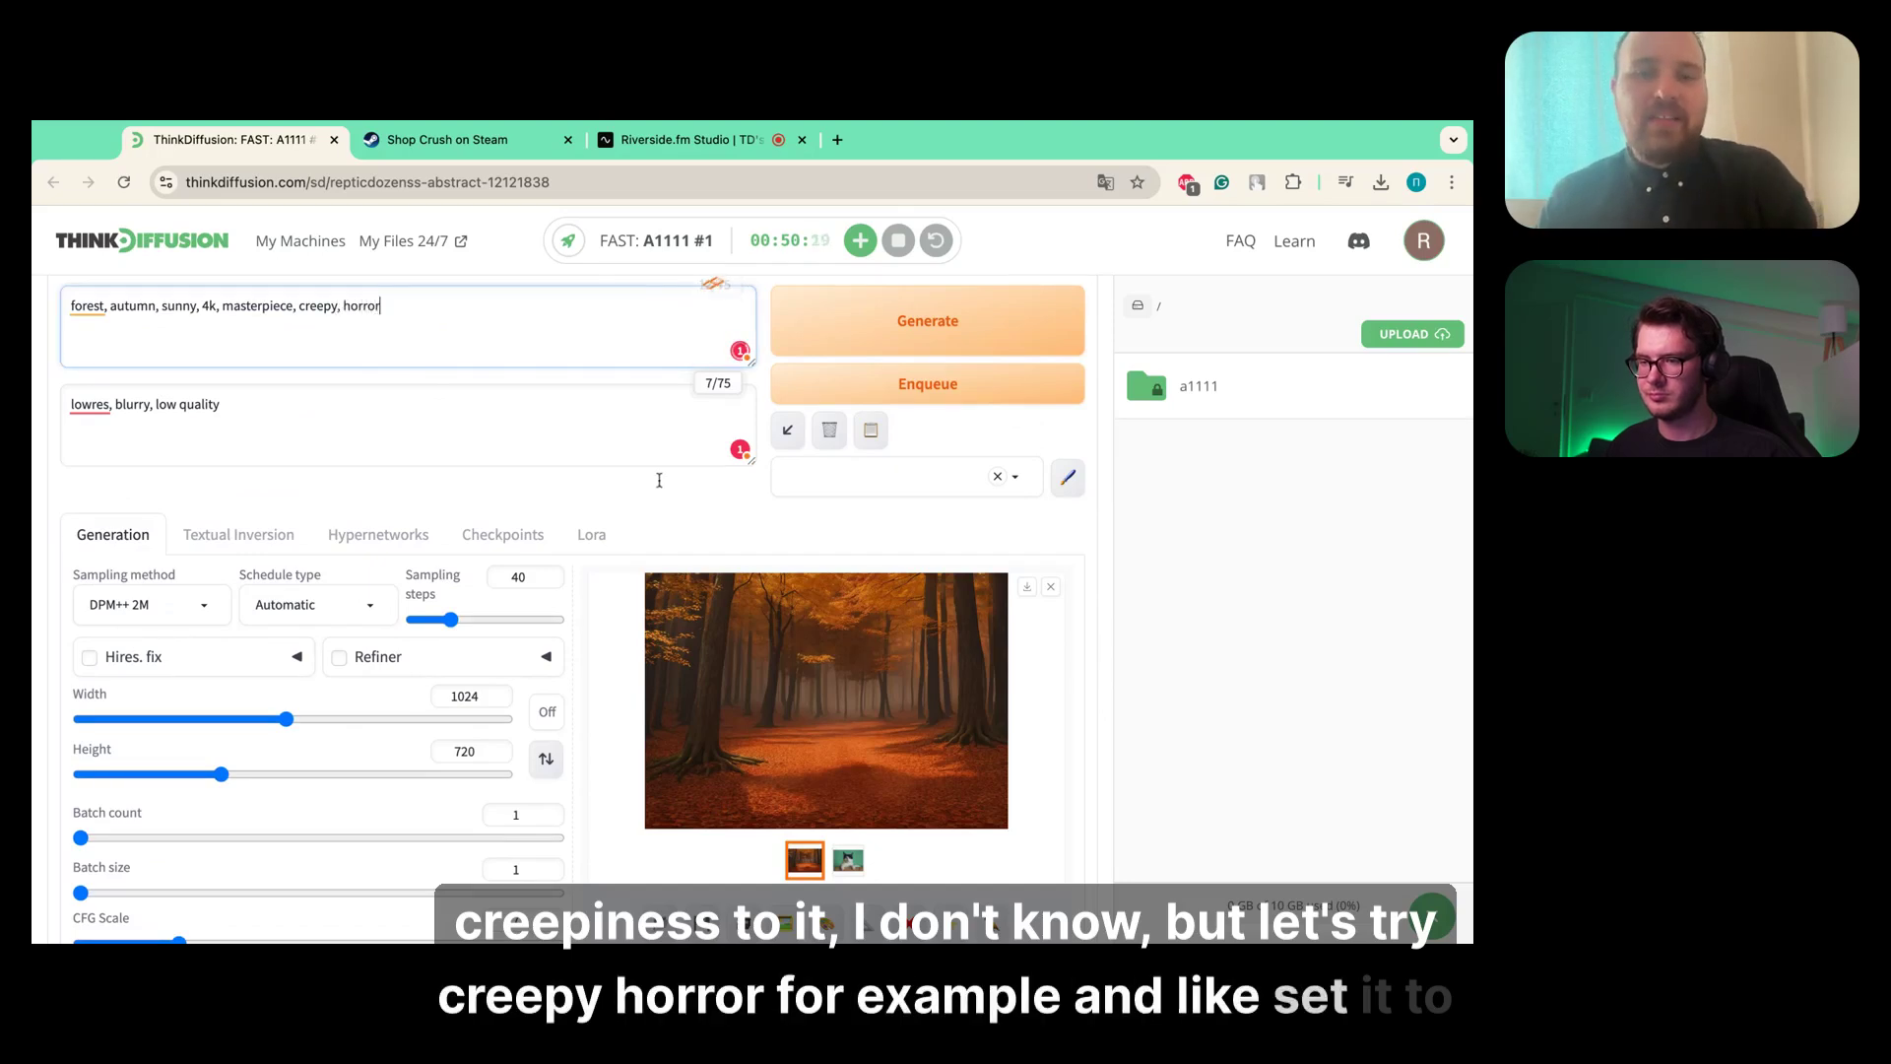
key(ctrl+Return)
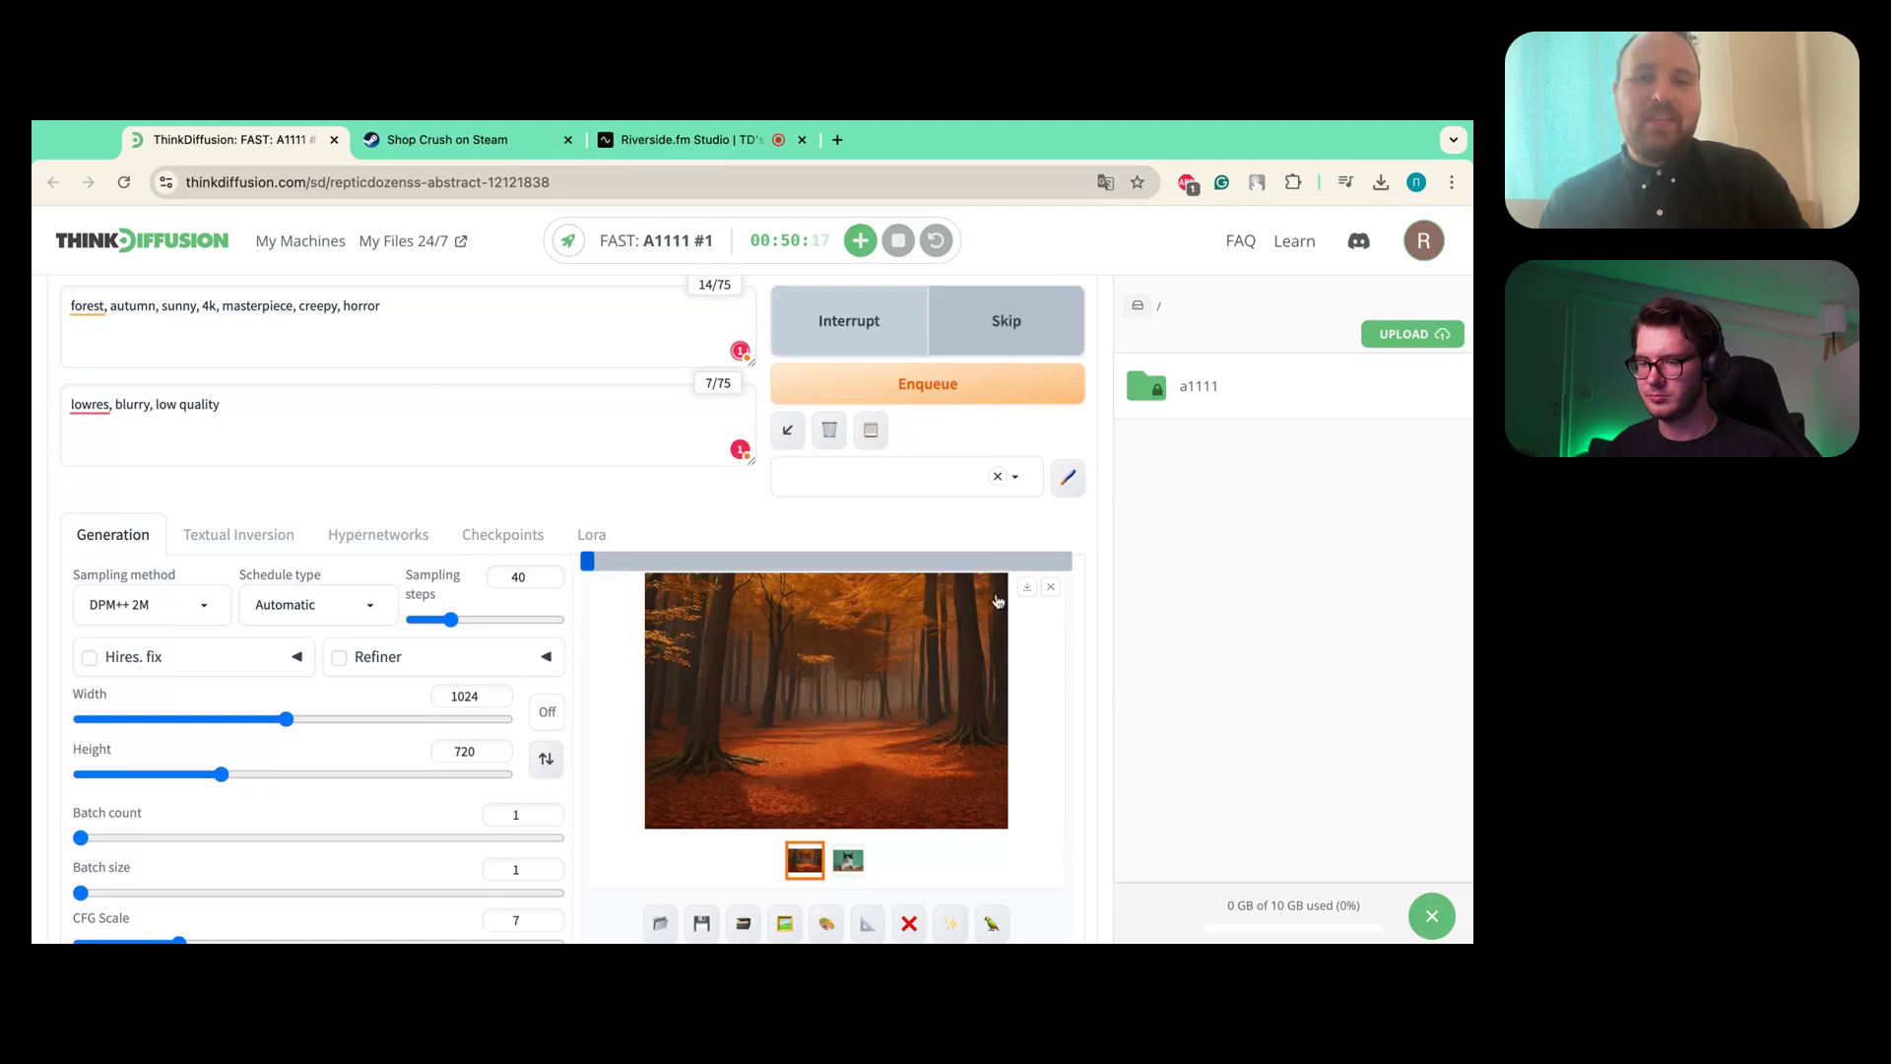
- Open the generated creepy horror forest image at full size to examine the cat shape
scroll(1021, 701, down, 1)
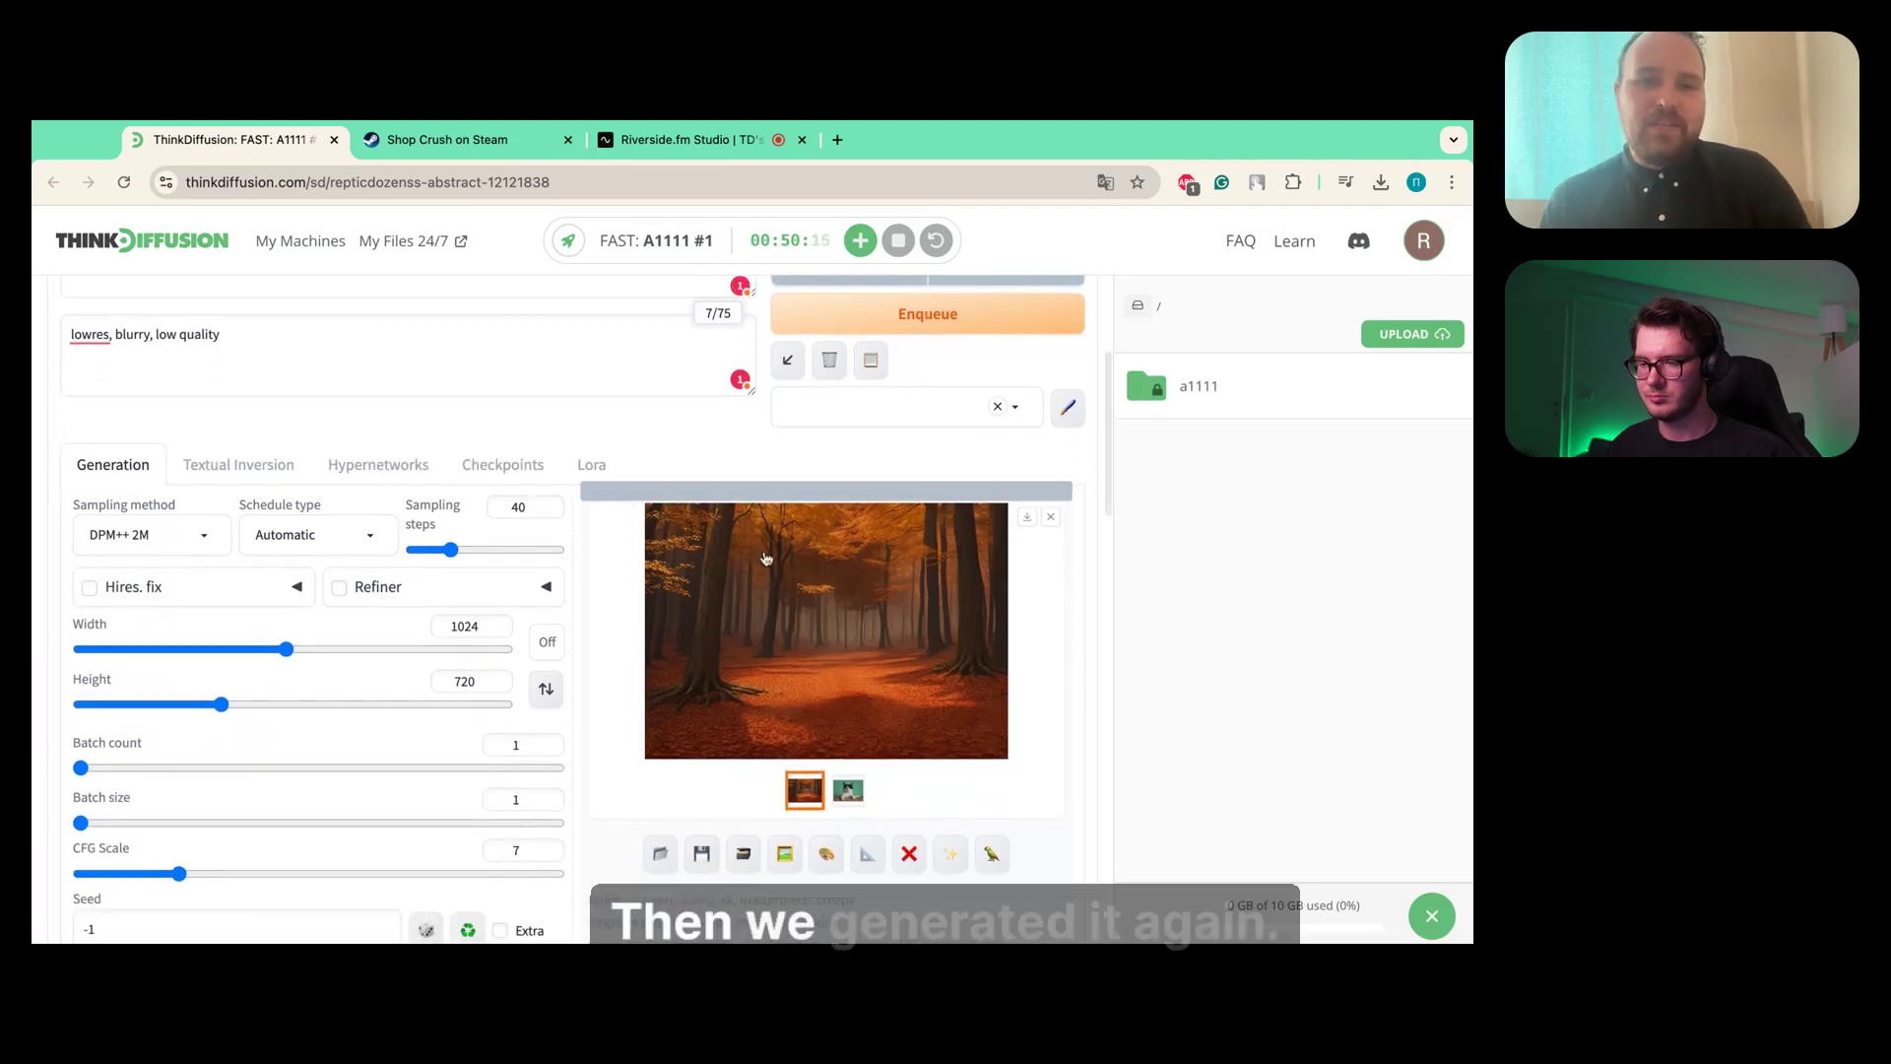
scroll(842, 579, down, 1)
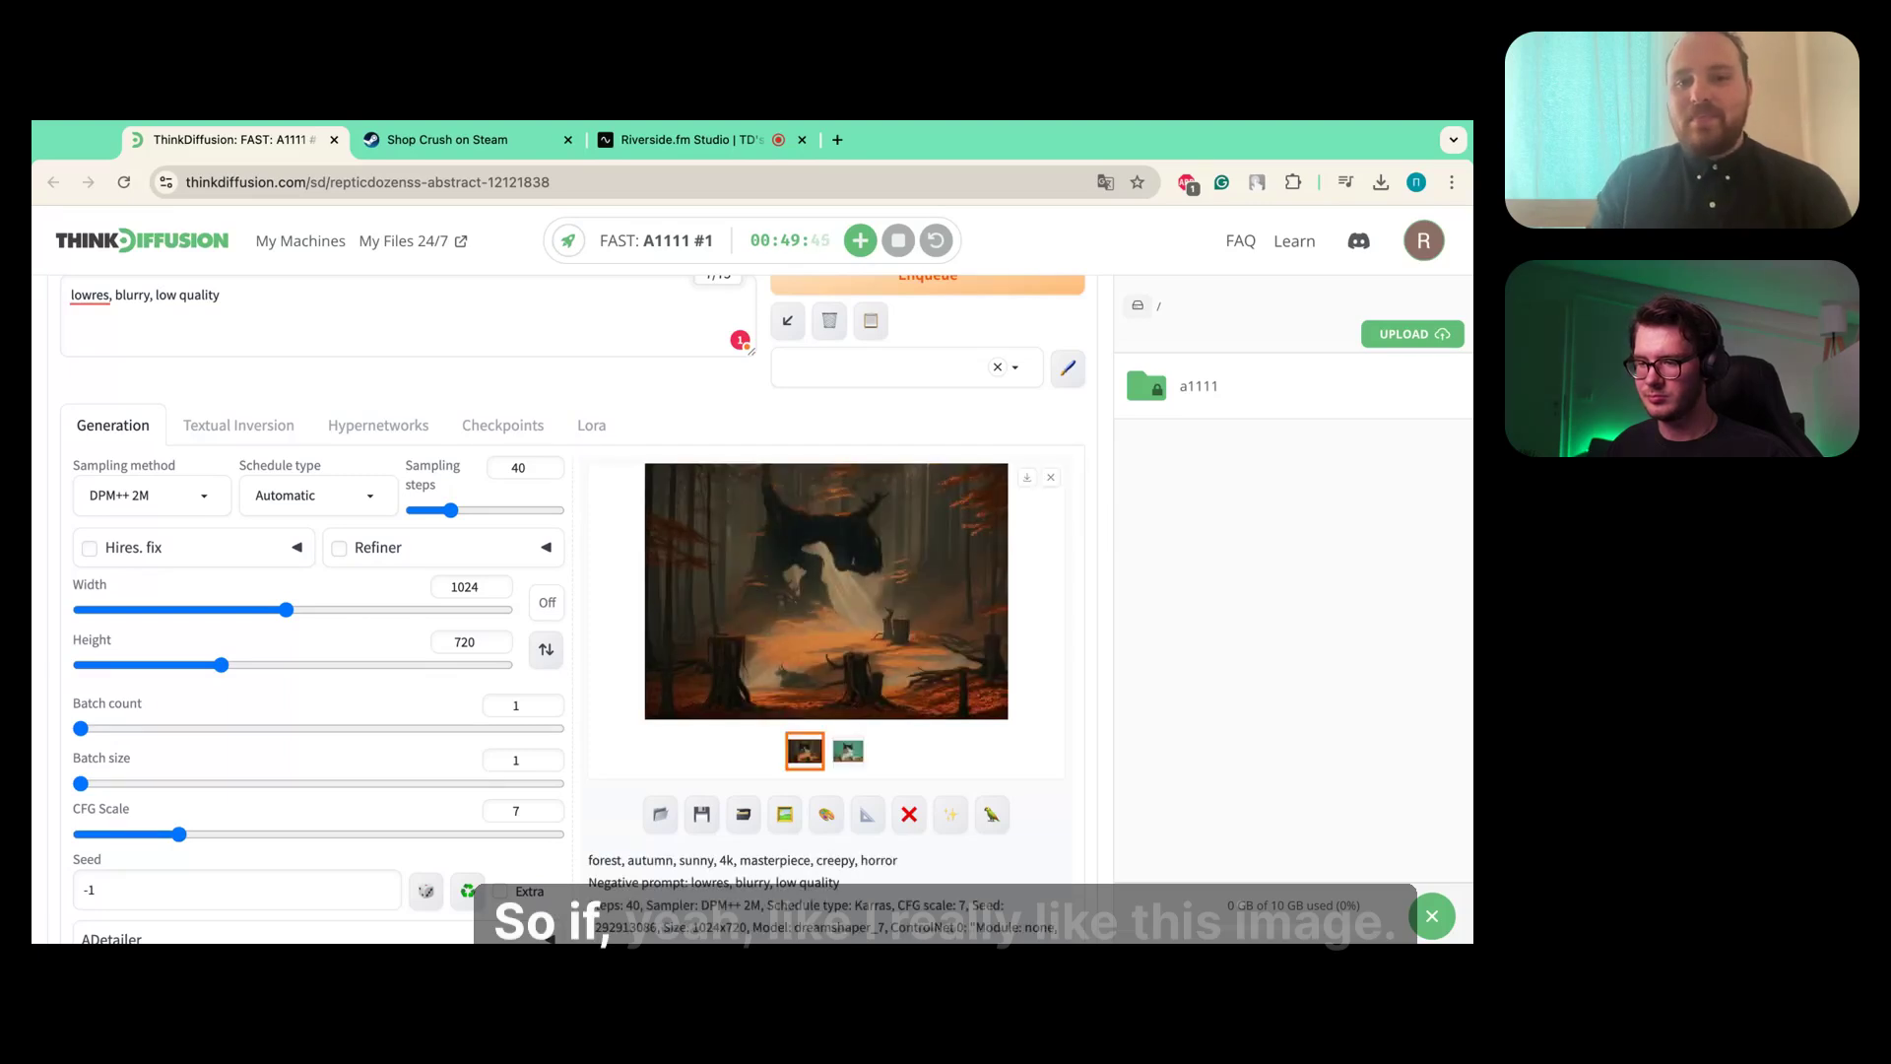
click(825, 591)
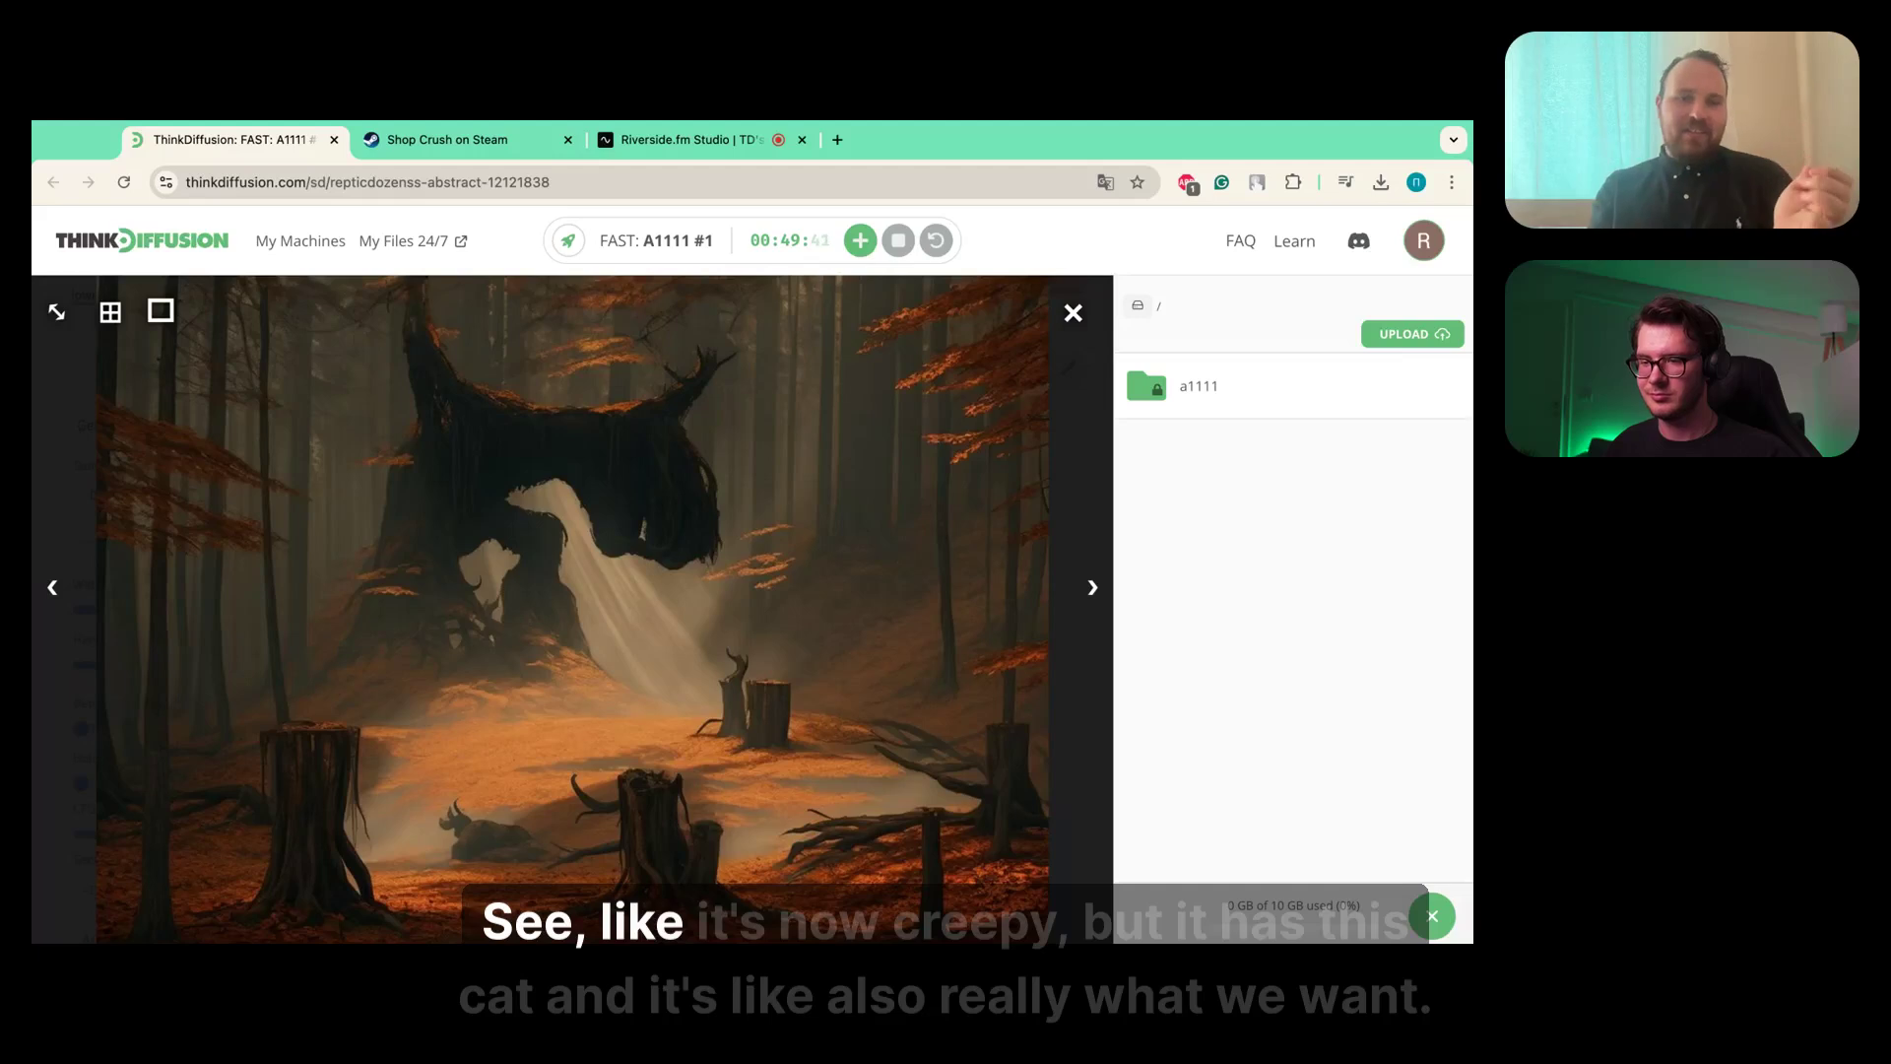
- Recheck the generated creepy horror forest image at full size and download it
click(1074, 313)
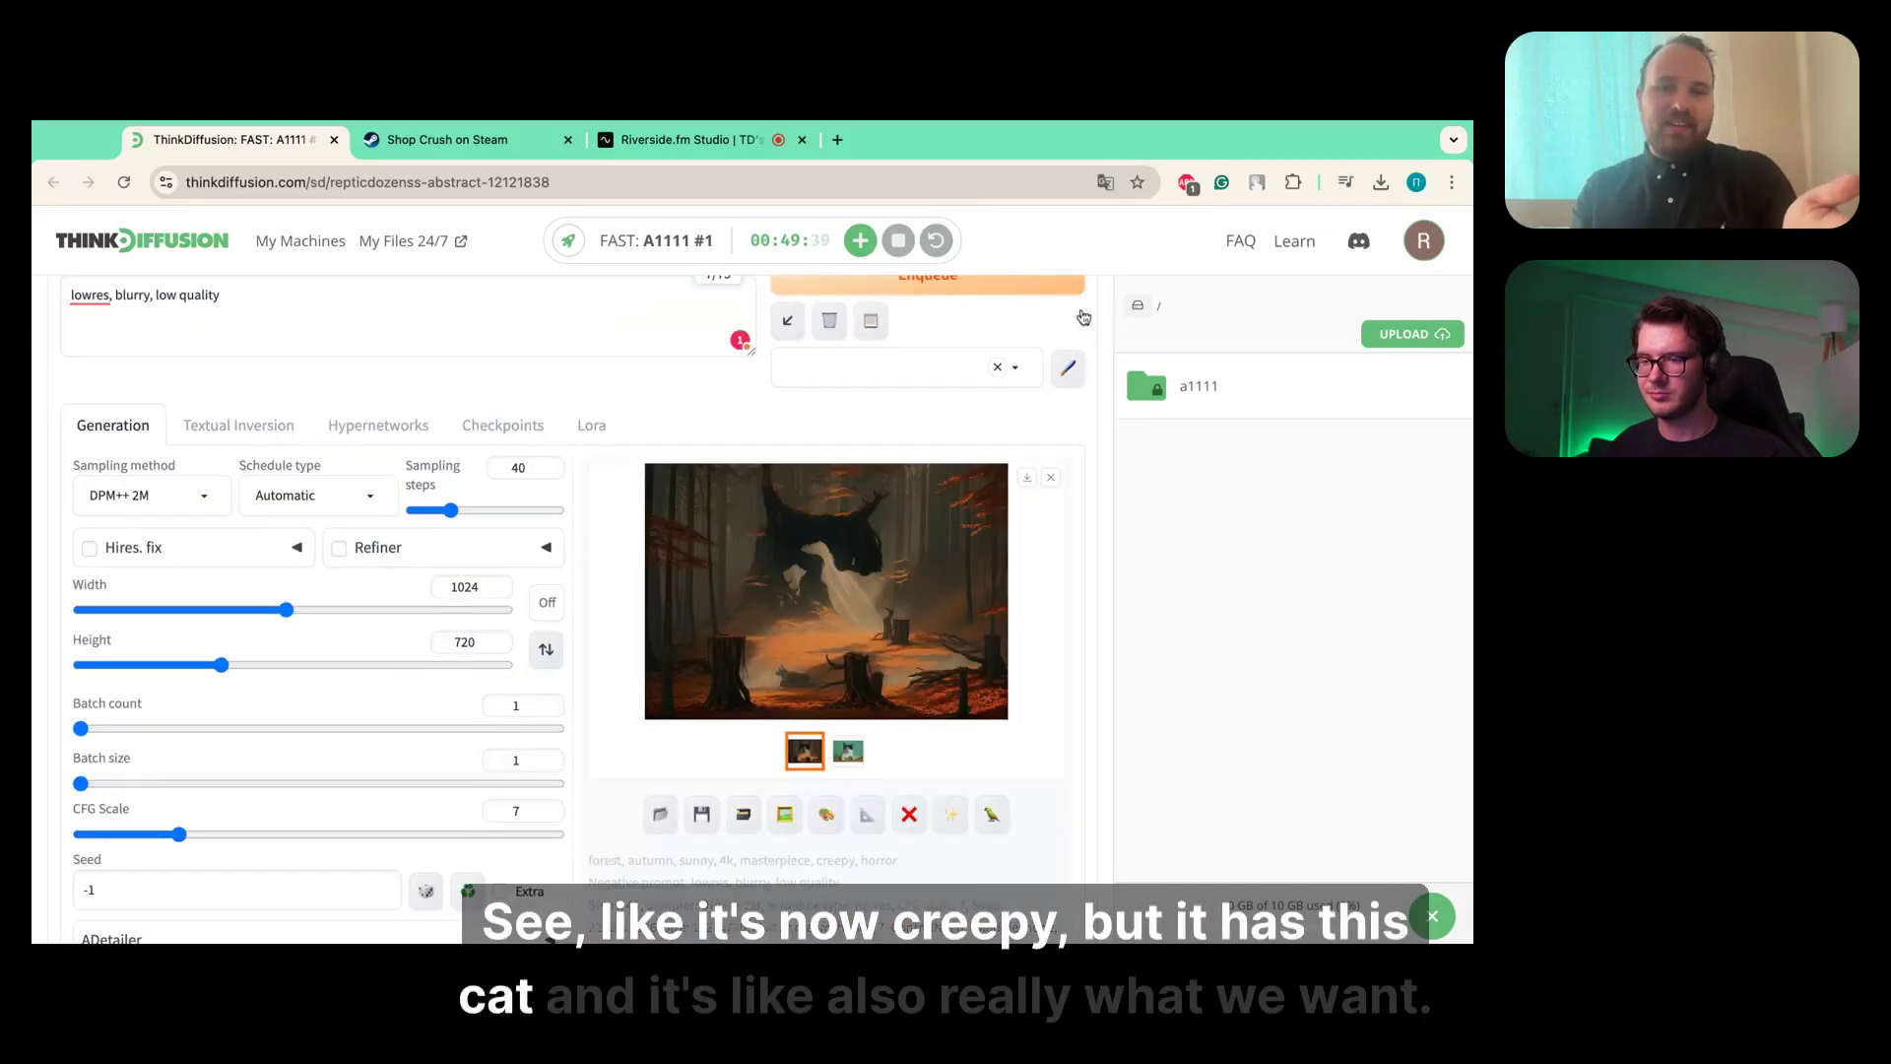
click(813, 597)
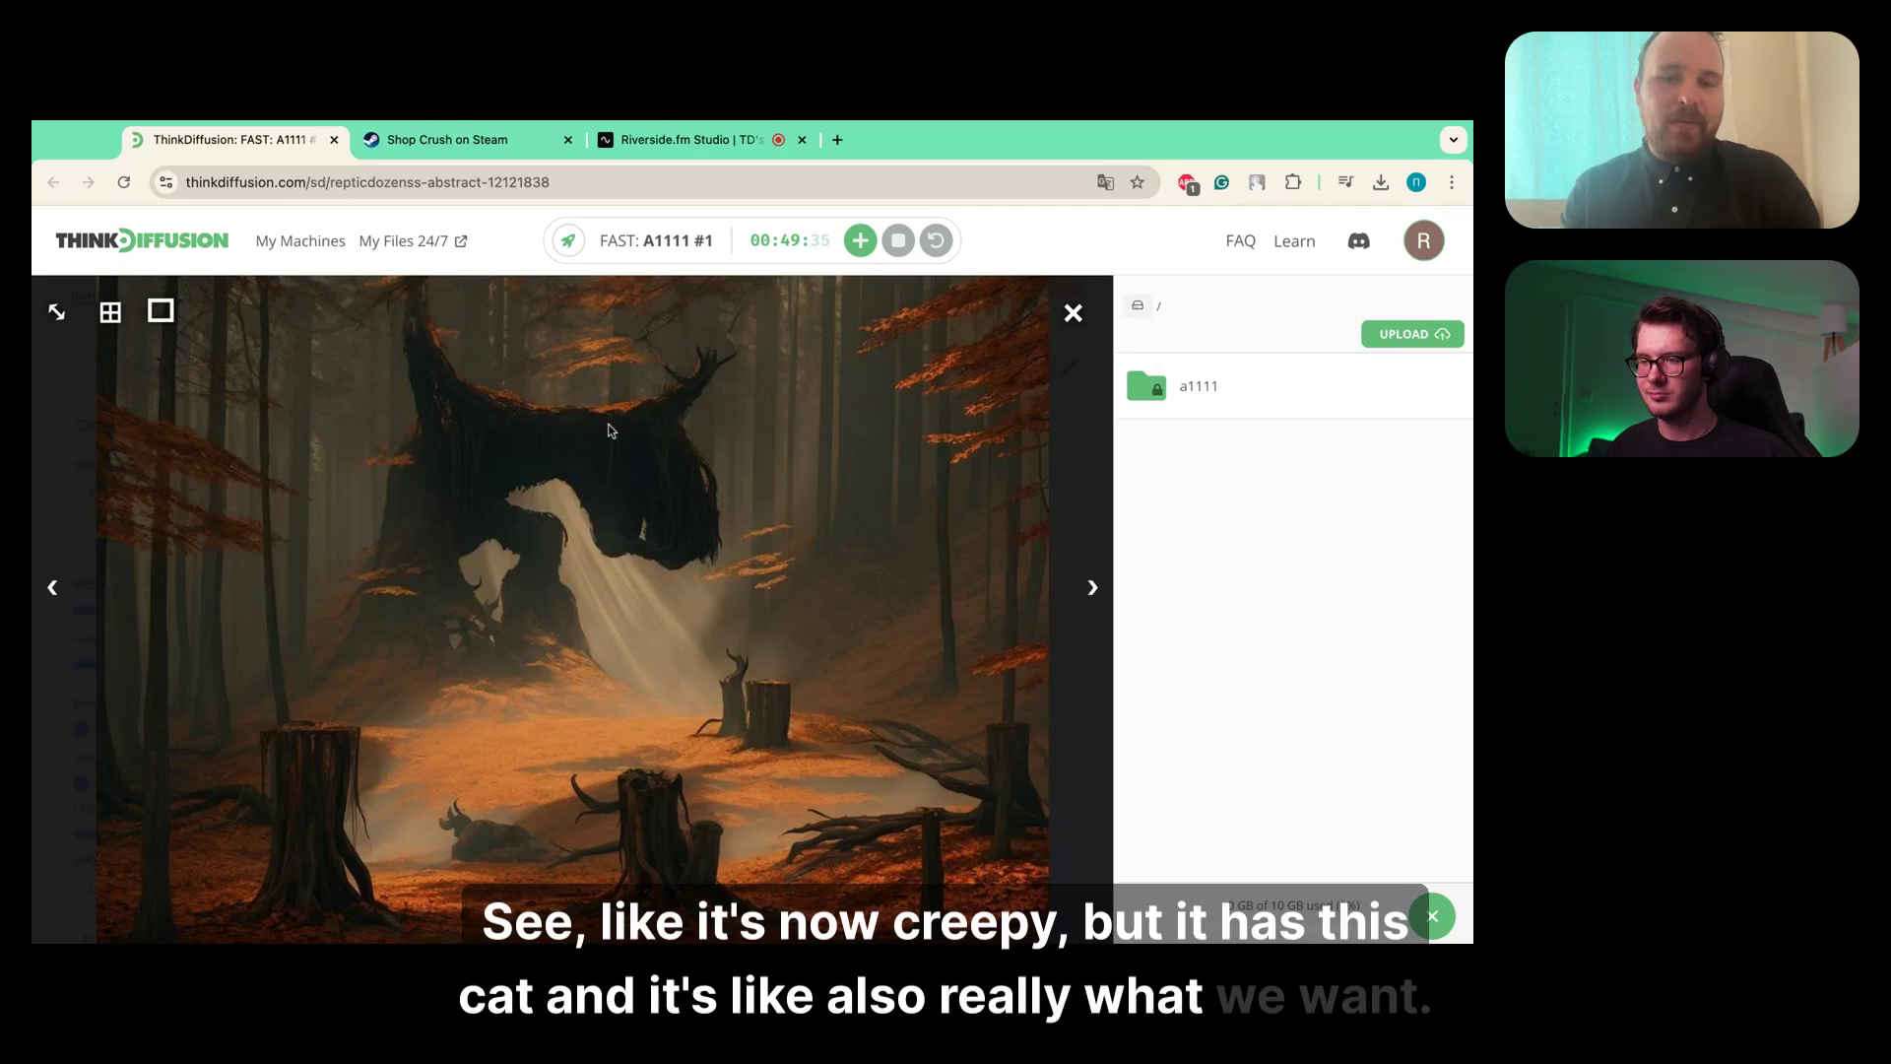
click(1073, 313)
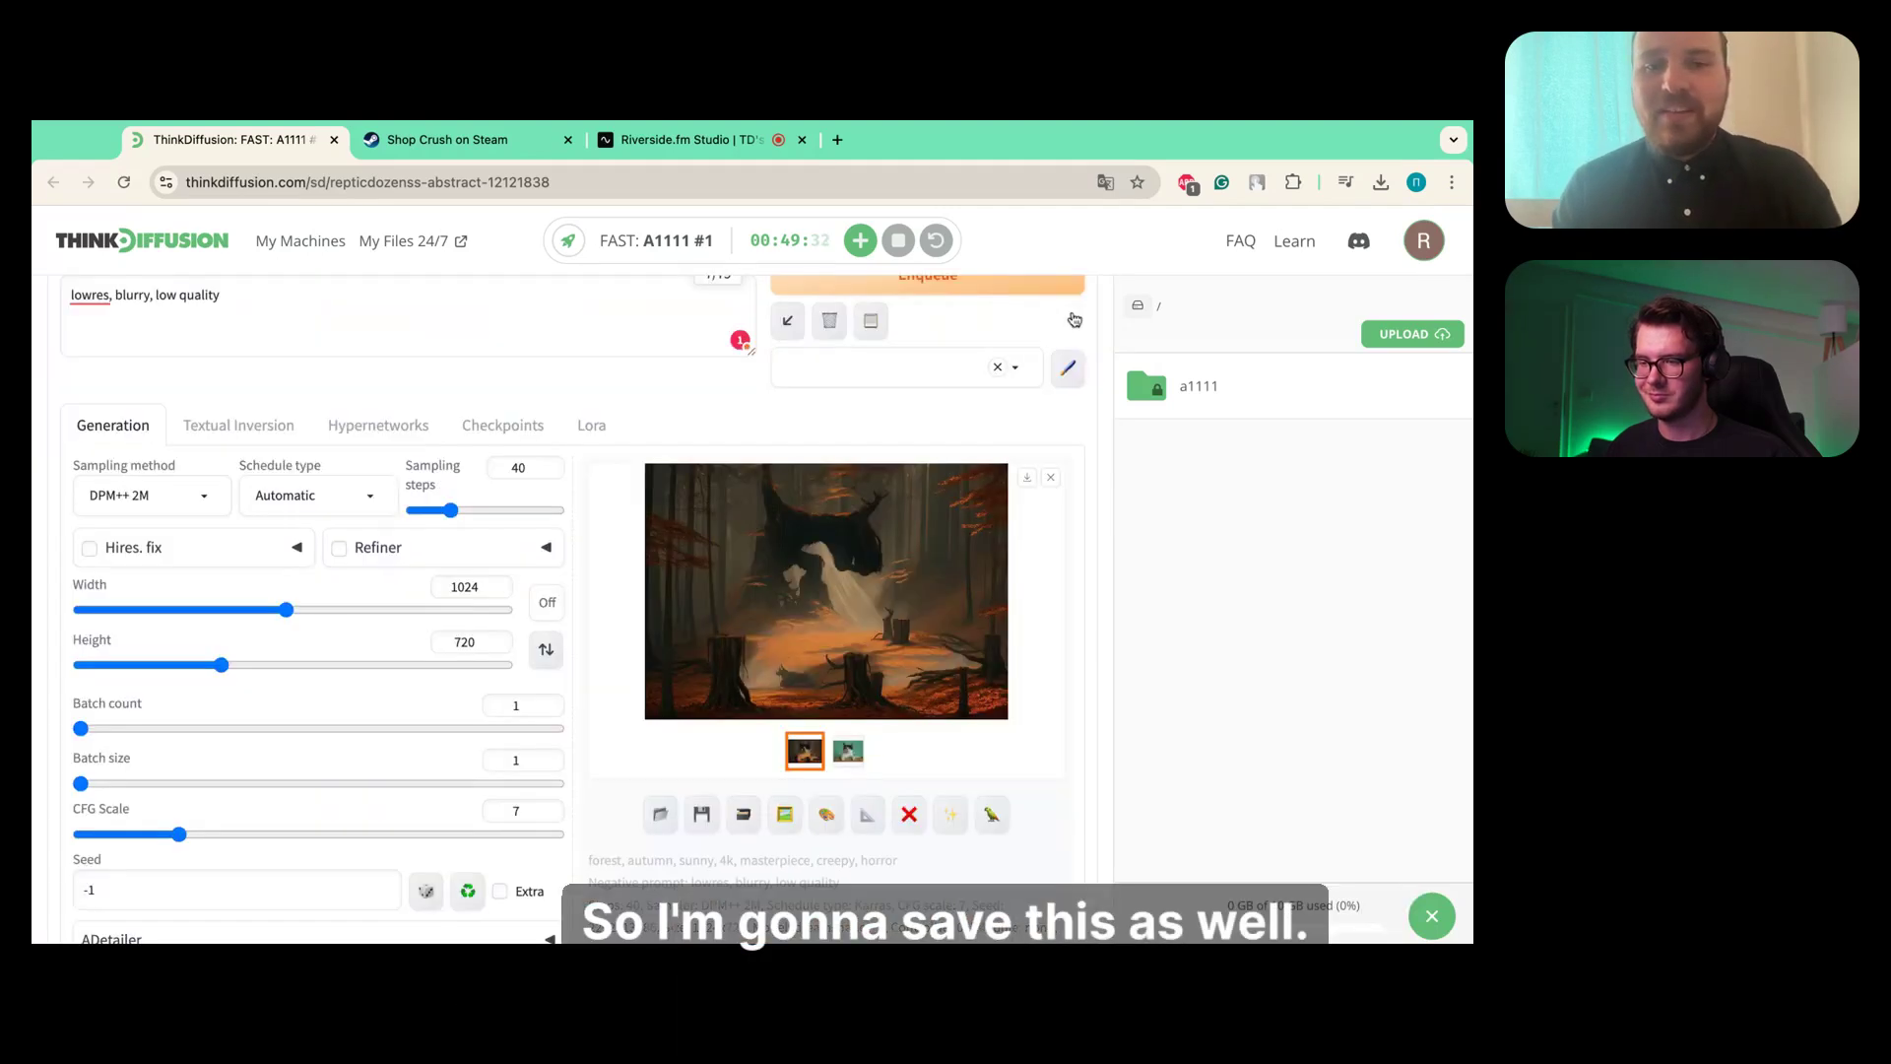
click(1026, 477)
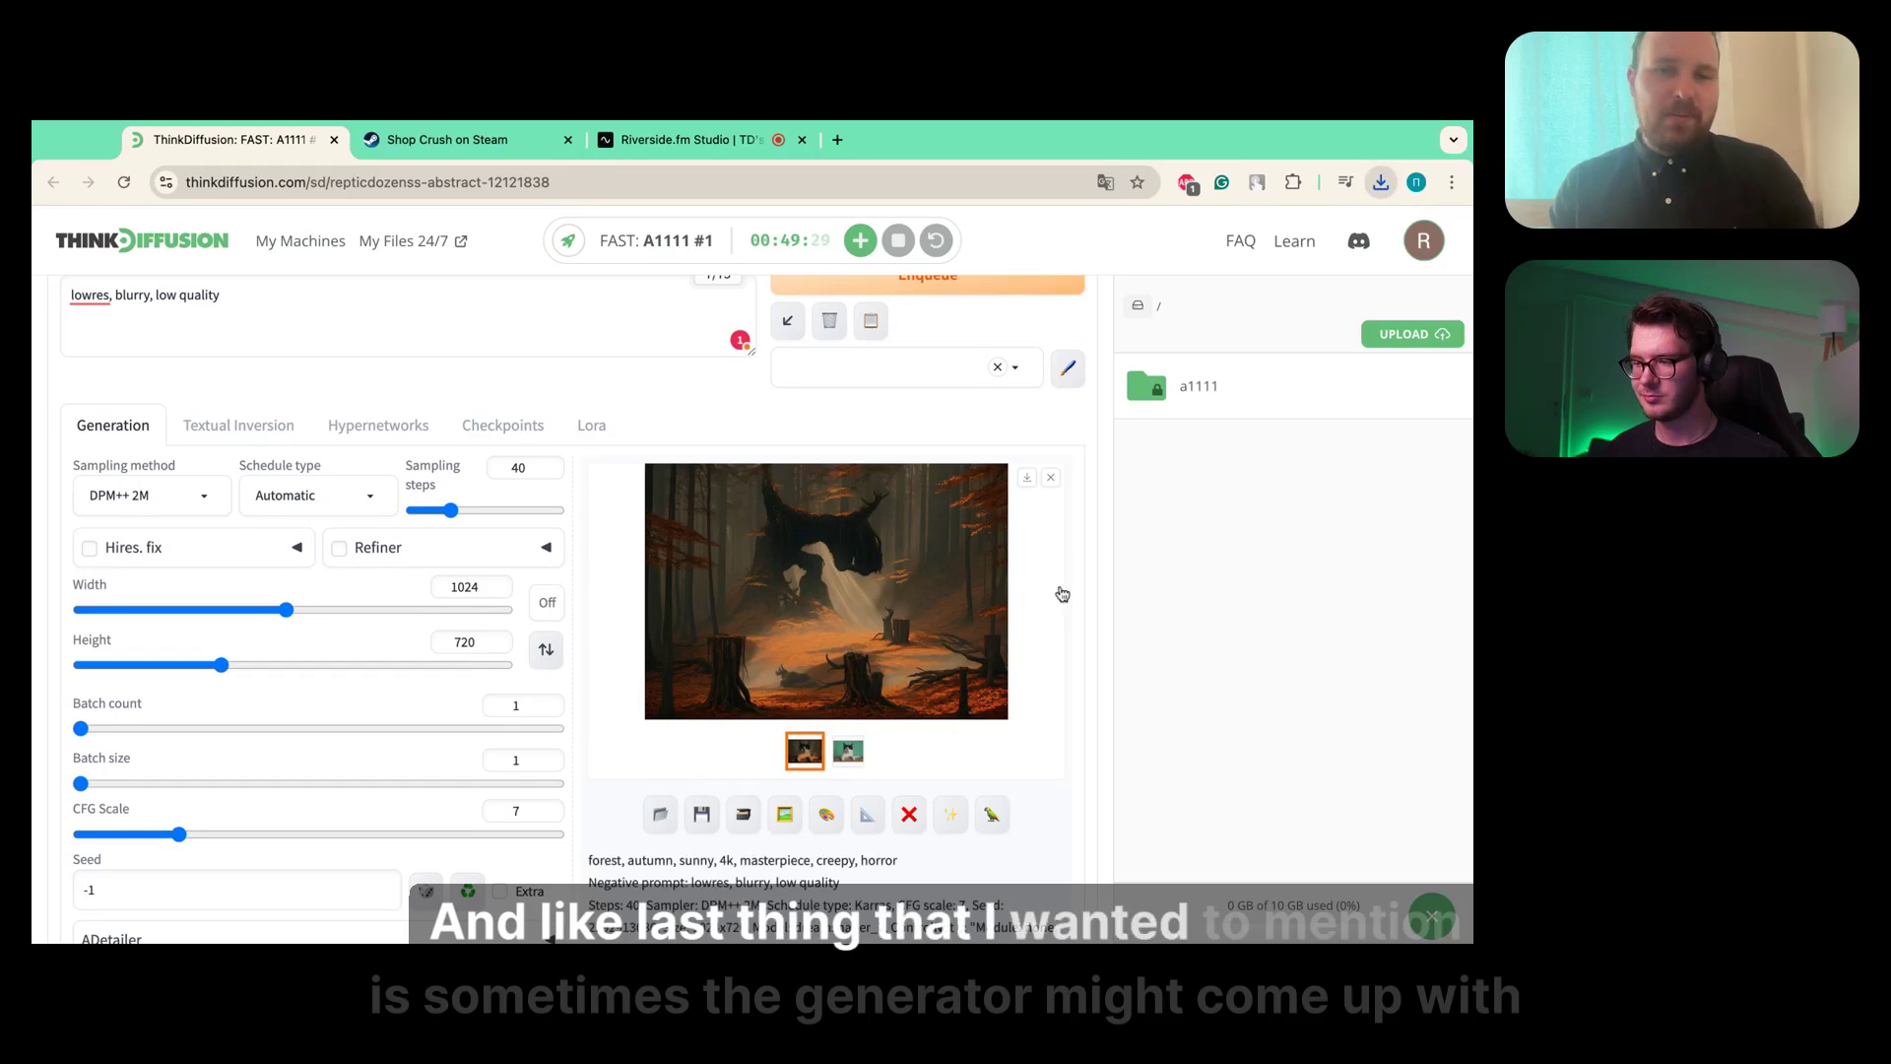
- Examine the downloaded forest image again at full size and review the positive and negative prompts behind it
click(827, 597)
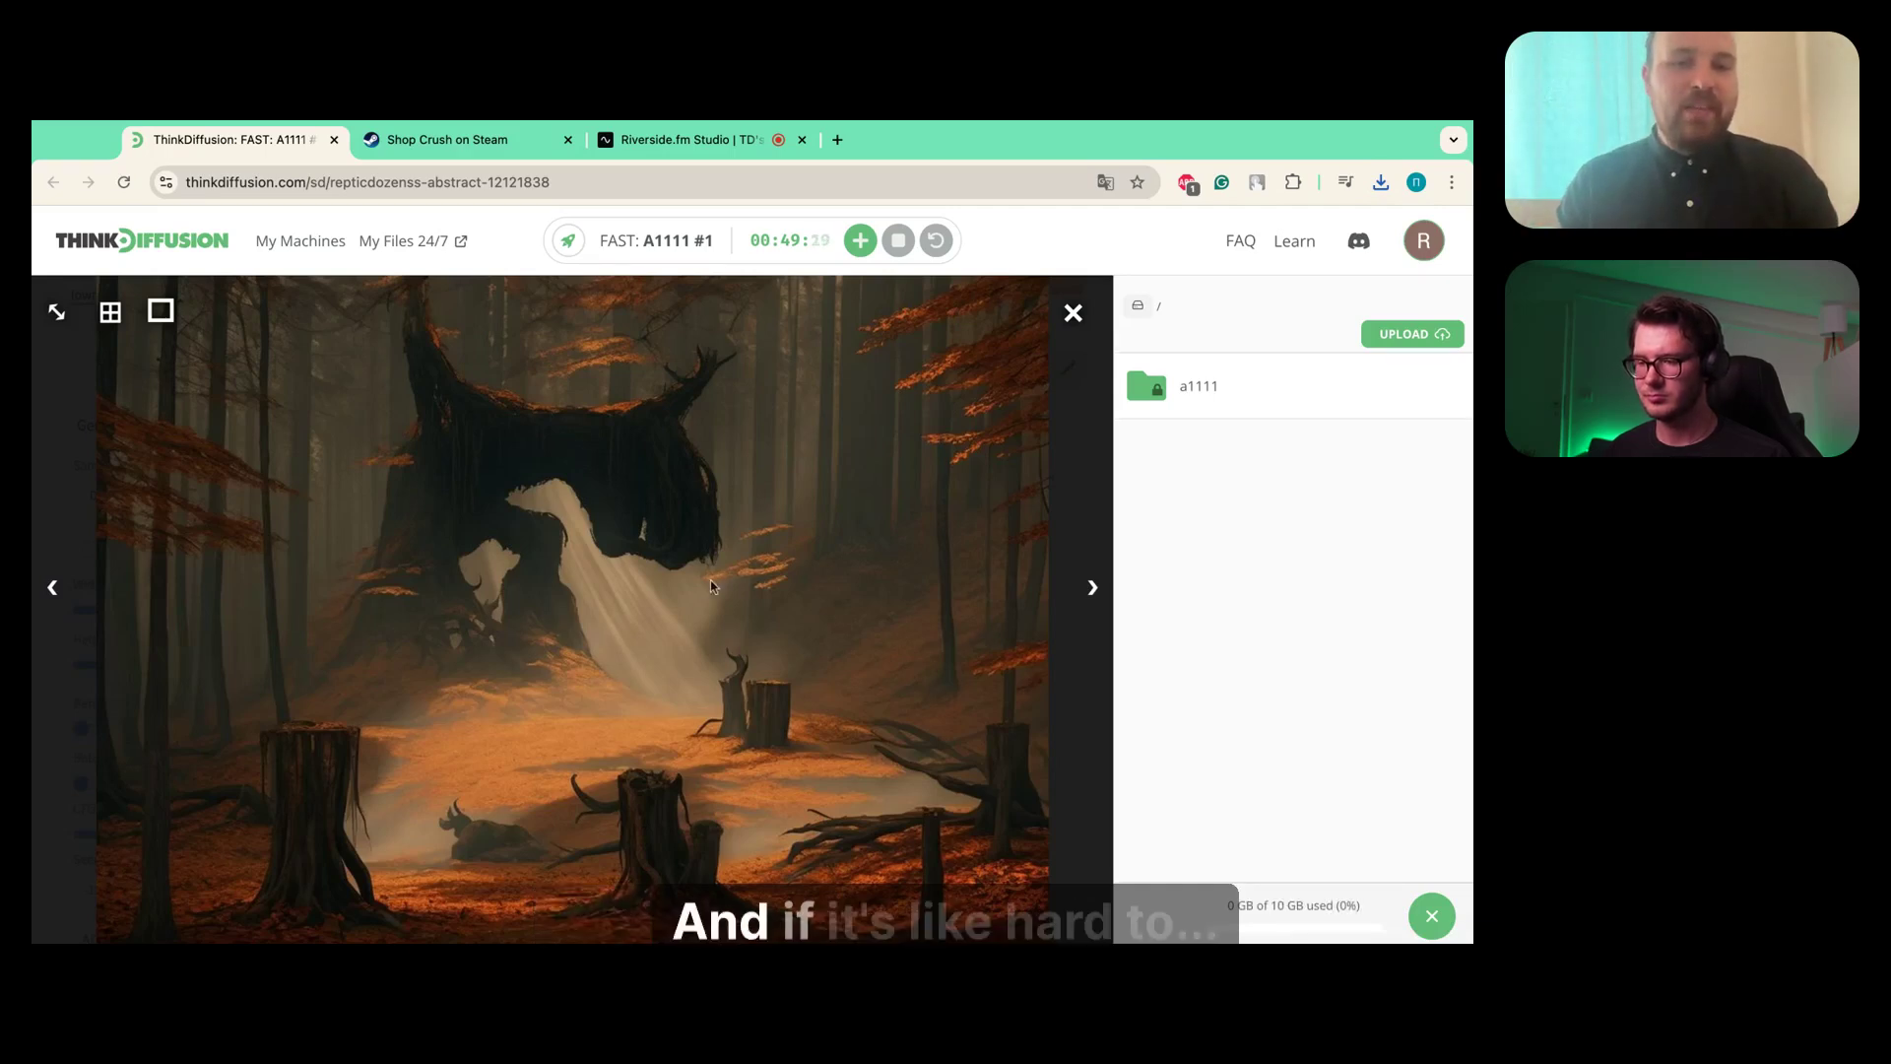
click(1073, 312)
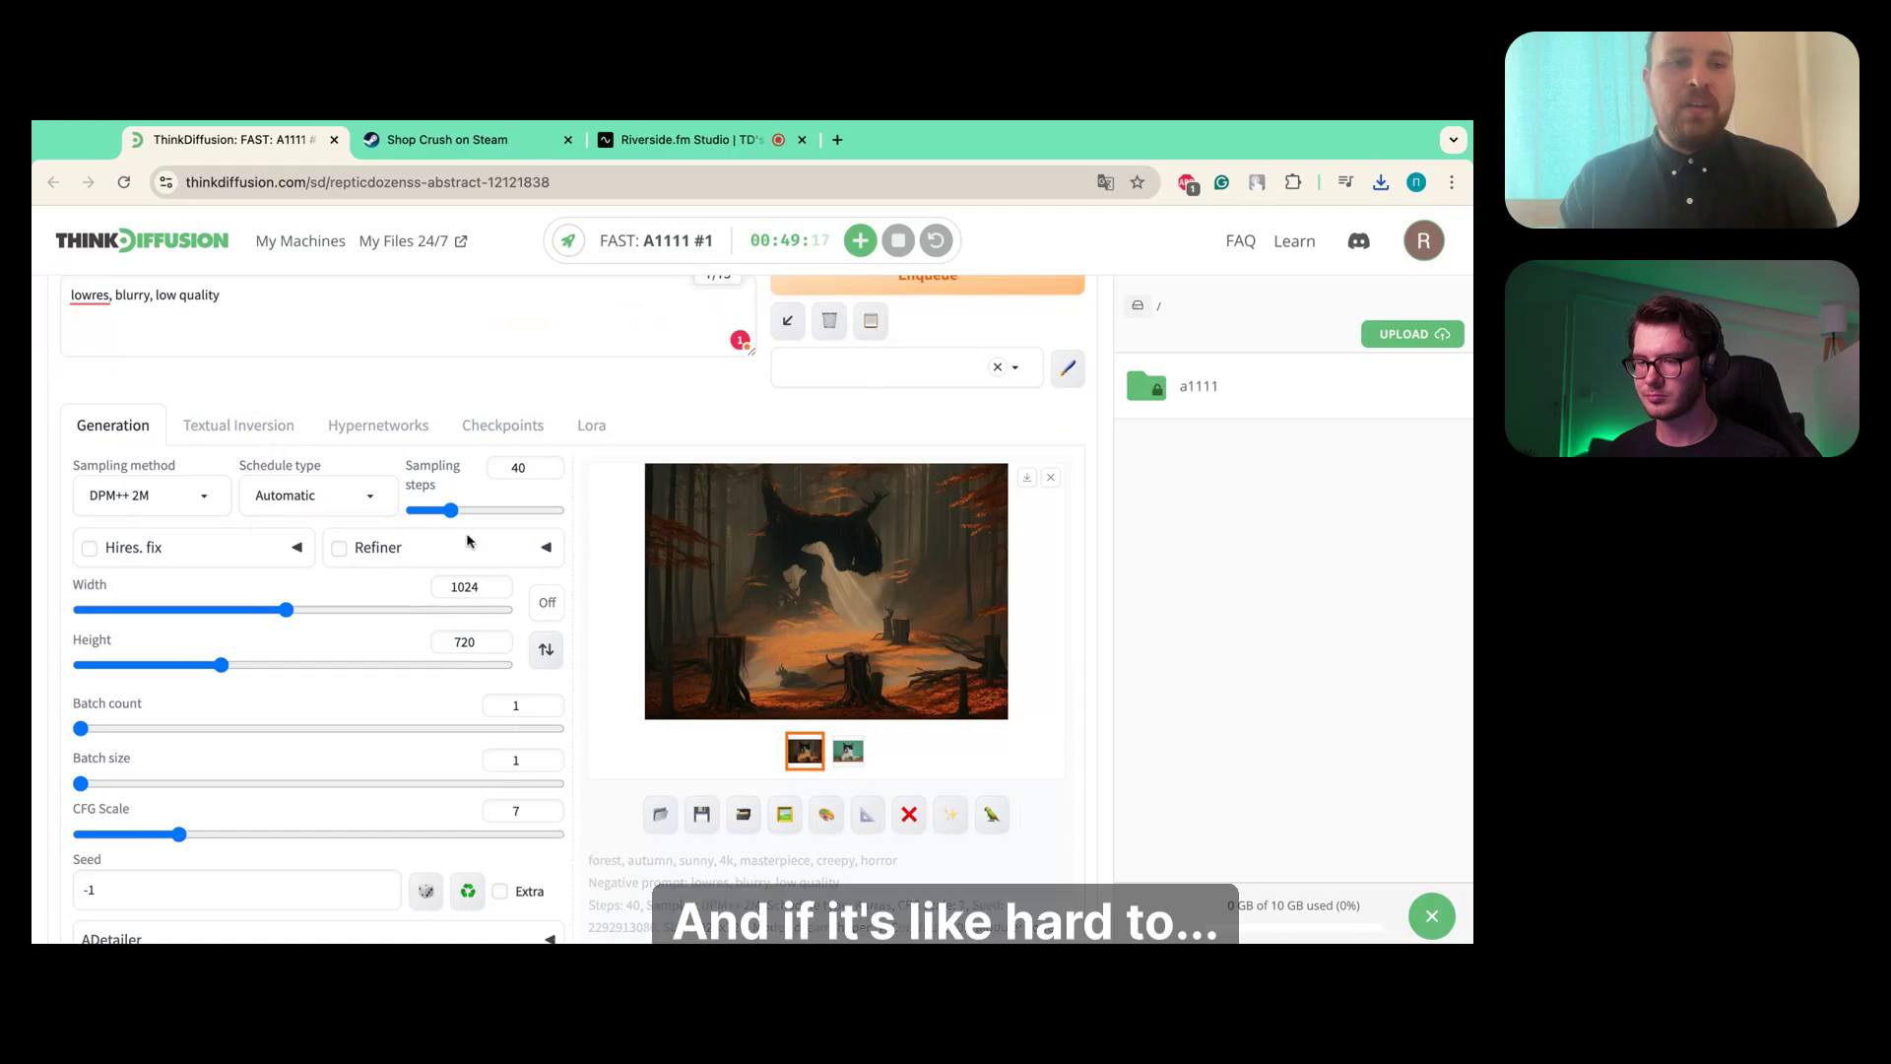
scroll(384, 542, up, 3)
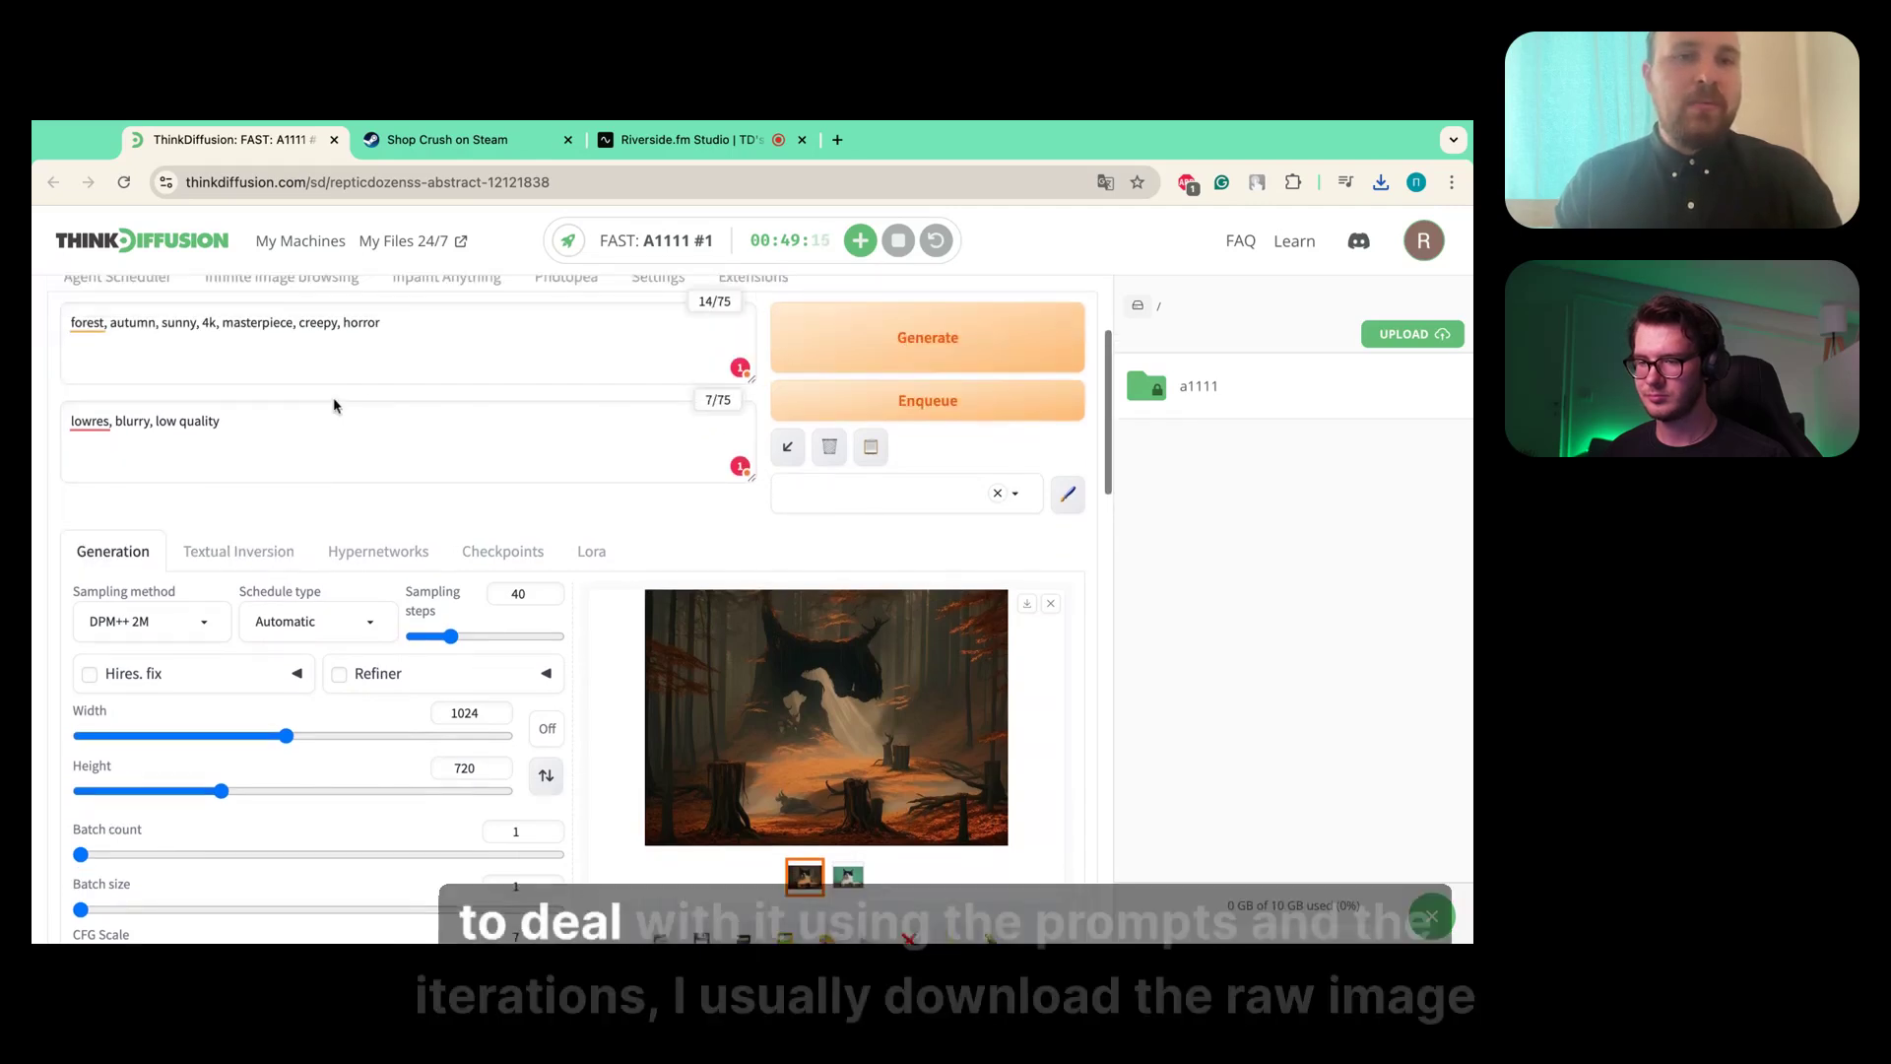
scroll(365, 394, up, 1)
scroll(414, 365, down, 2)
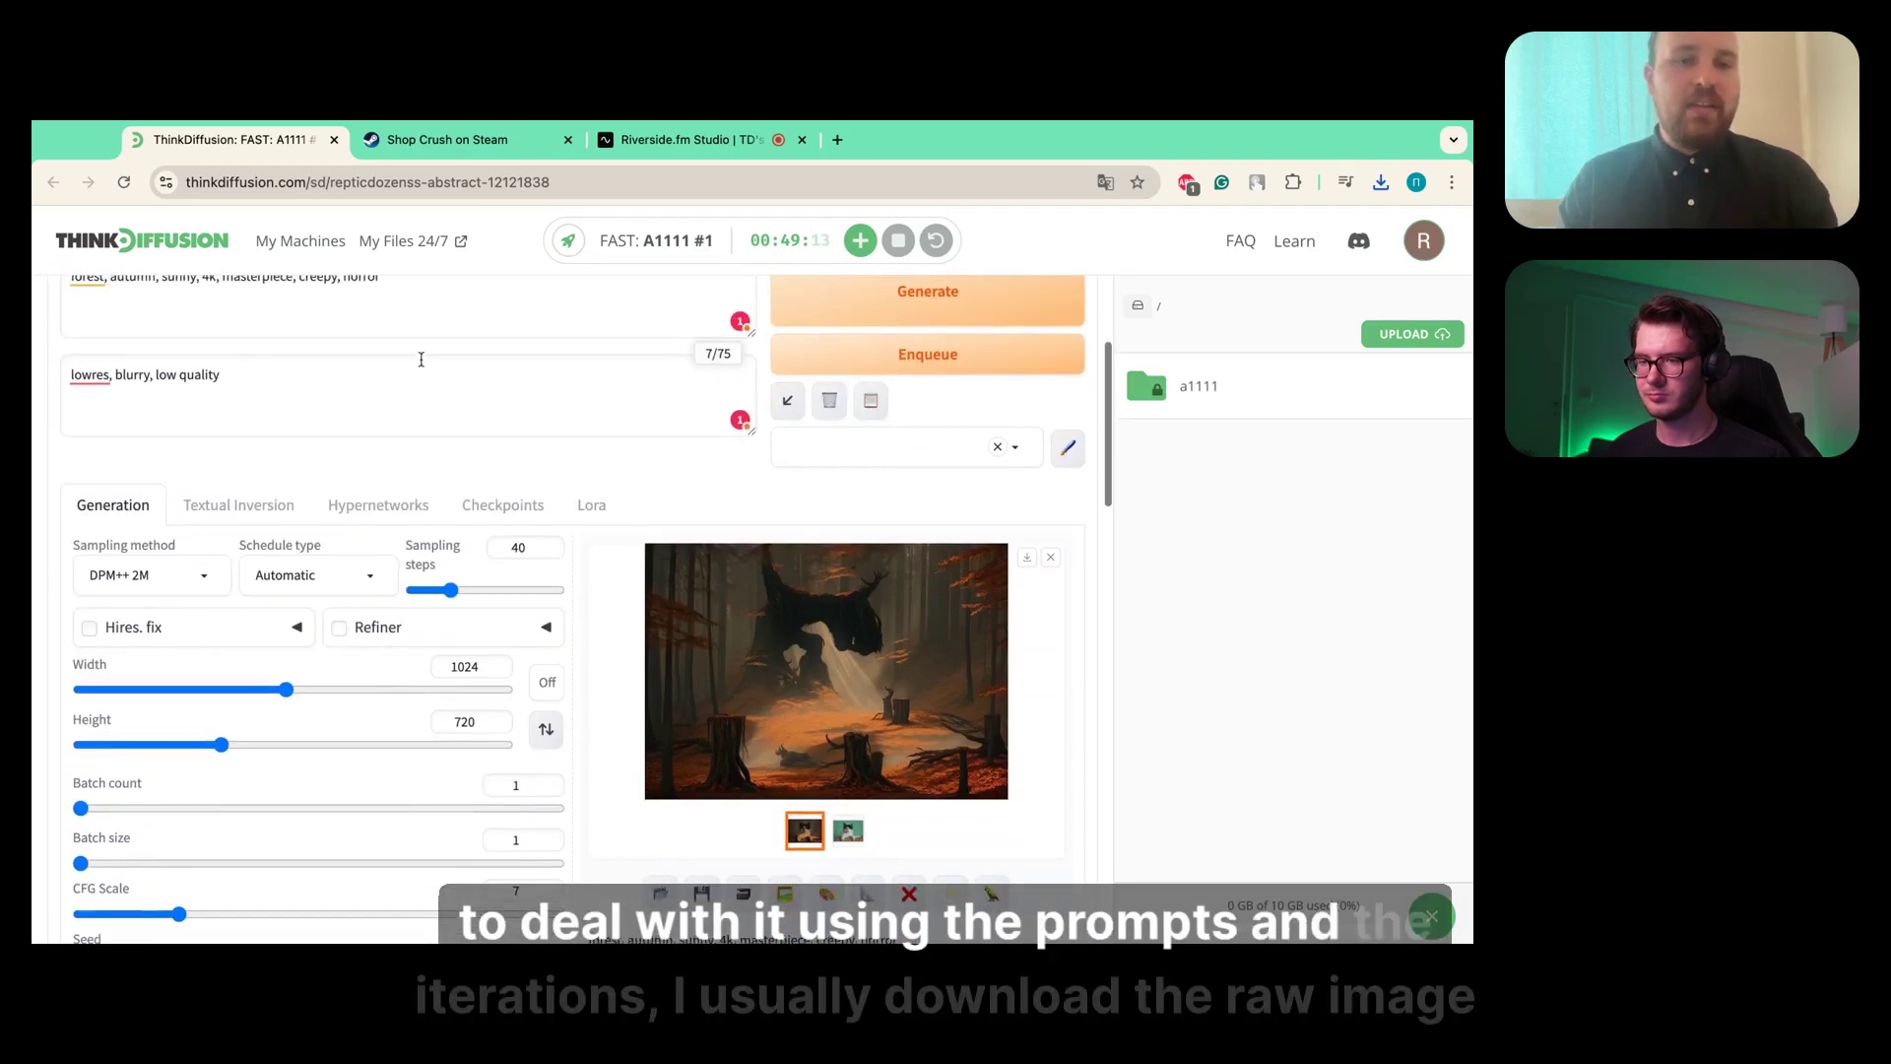
click(826, 670)
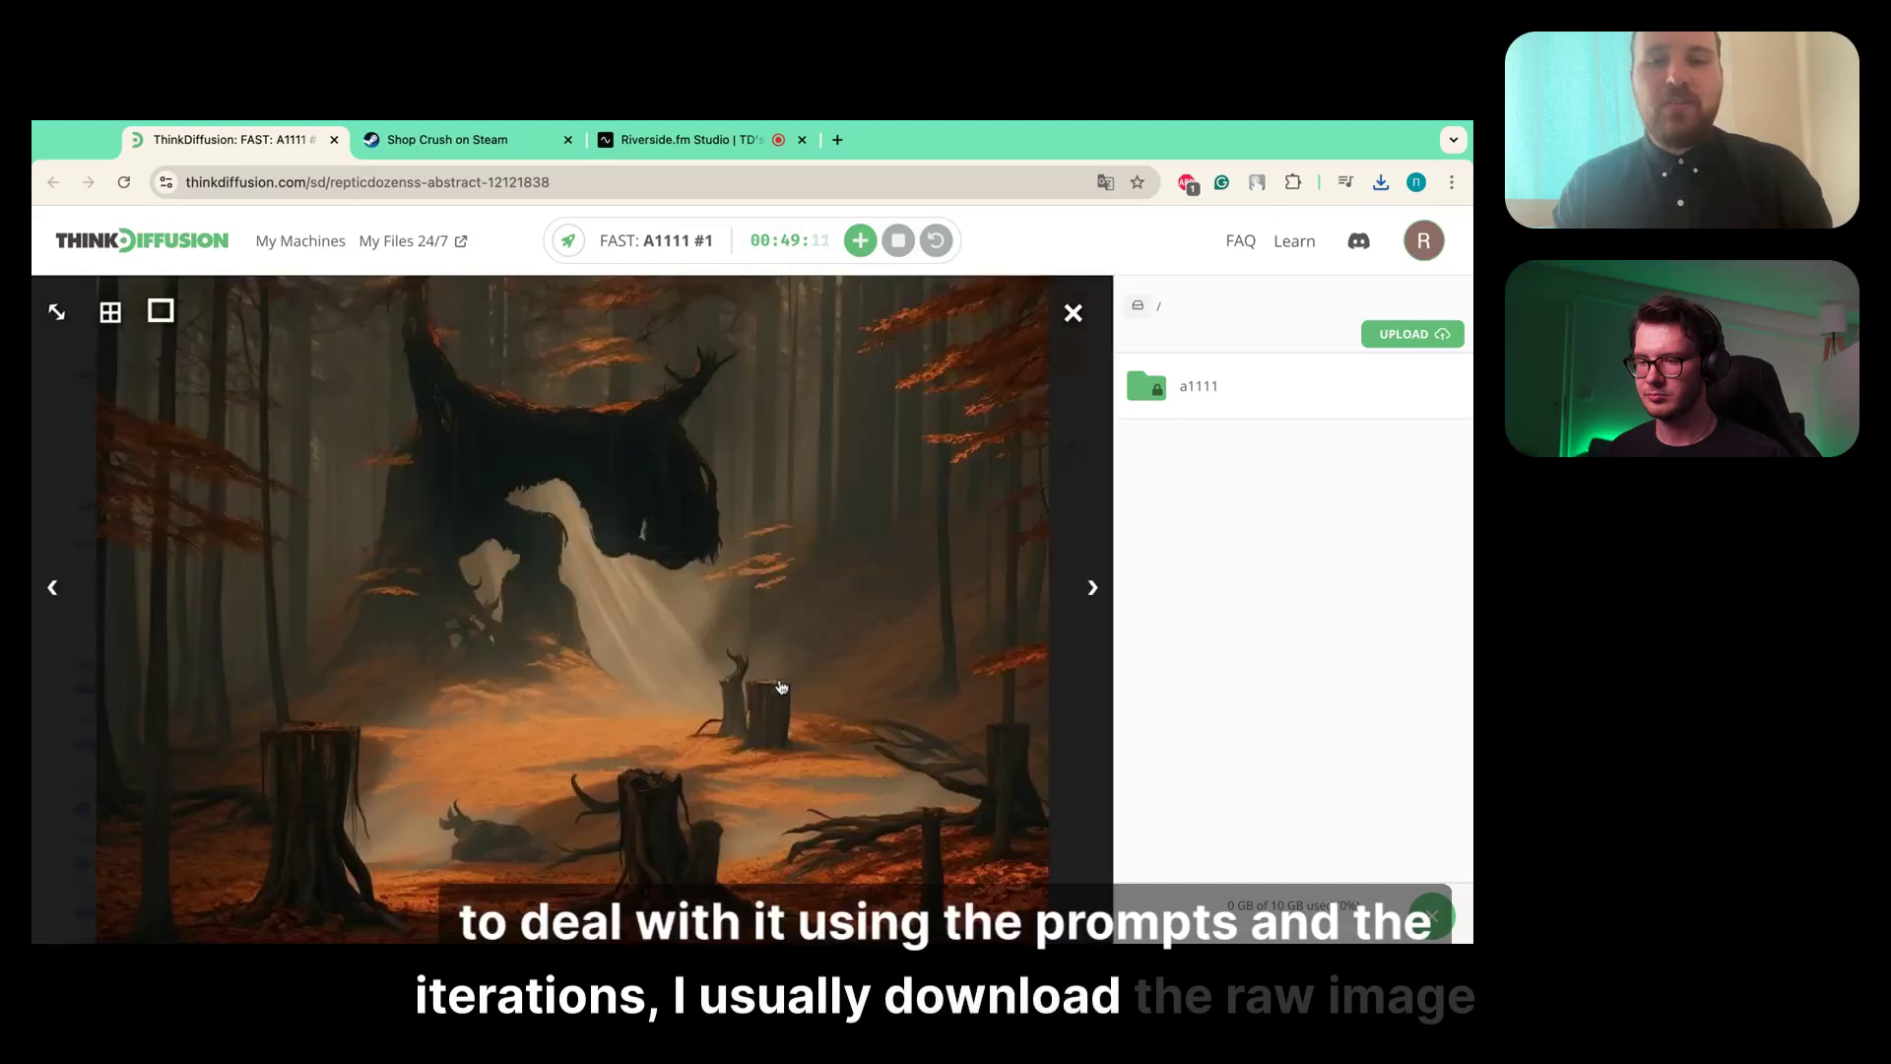
click(1074, 313)
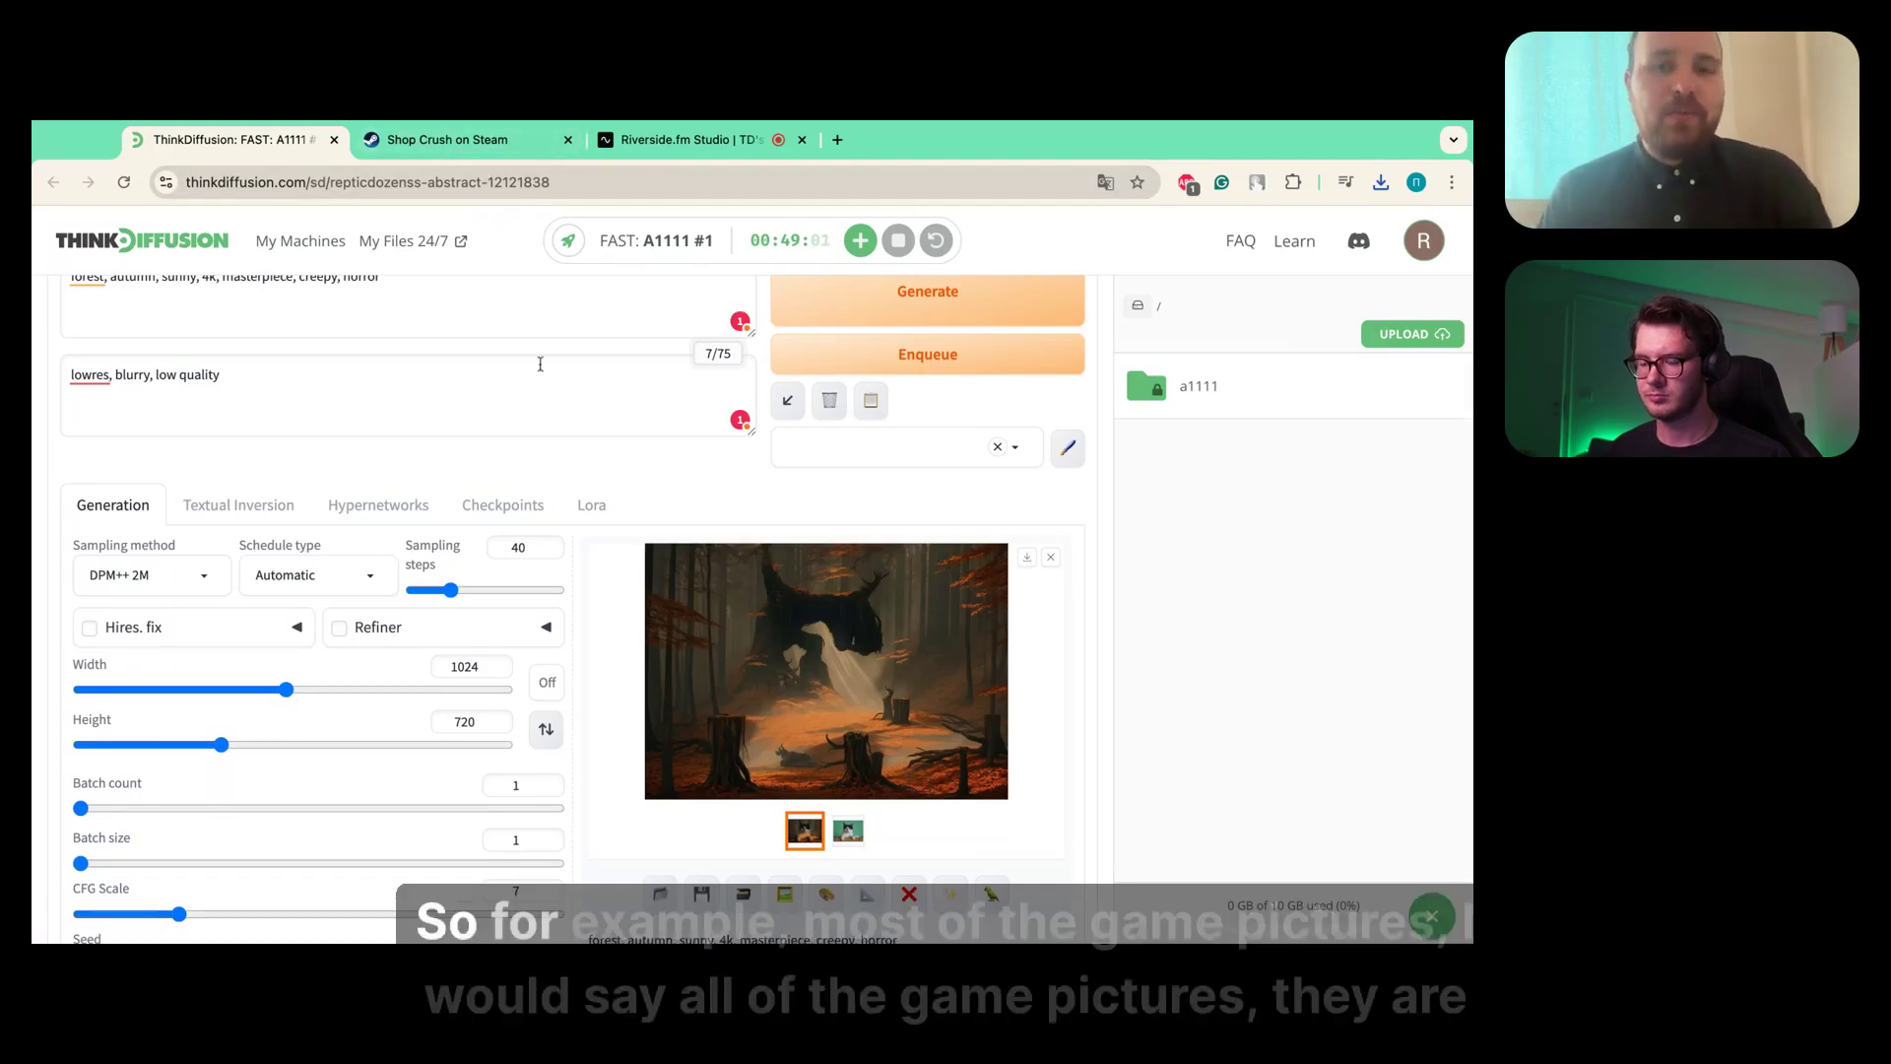
- View the screaming-man screenshot on the Shop Crush Steam page, then return to ThinkDiffusion
scroll(544, 349, down, 10)
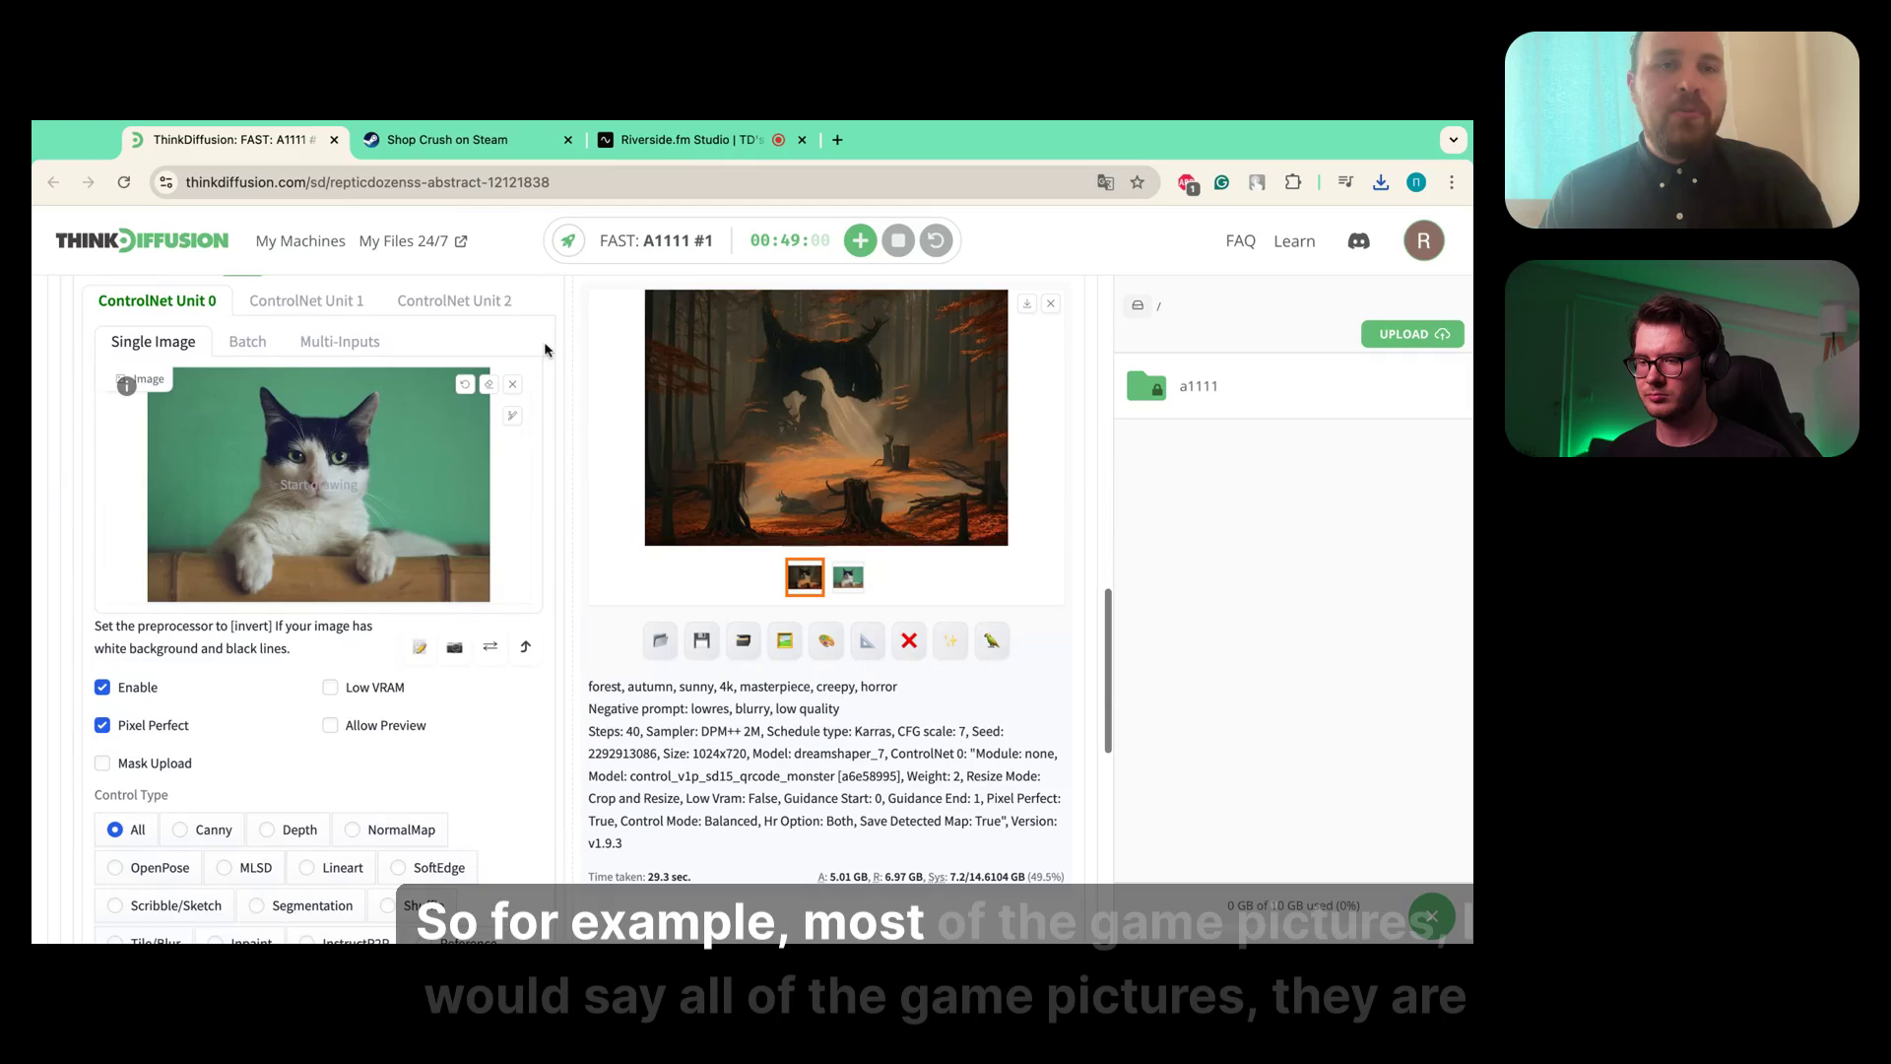
click(448, 138)
click(1233, 466)
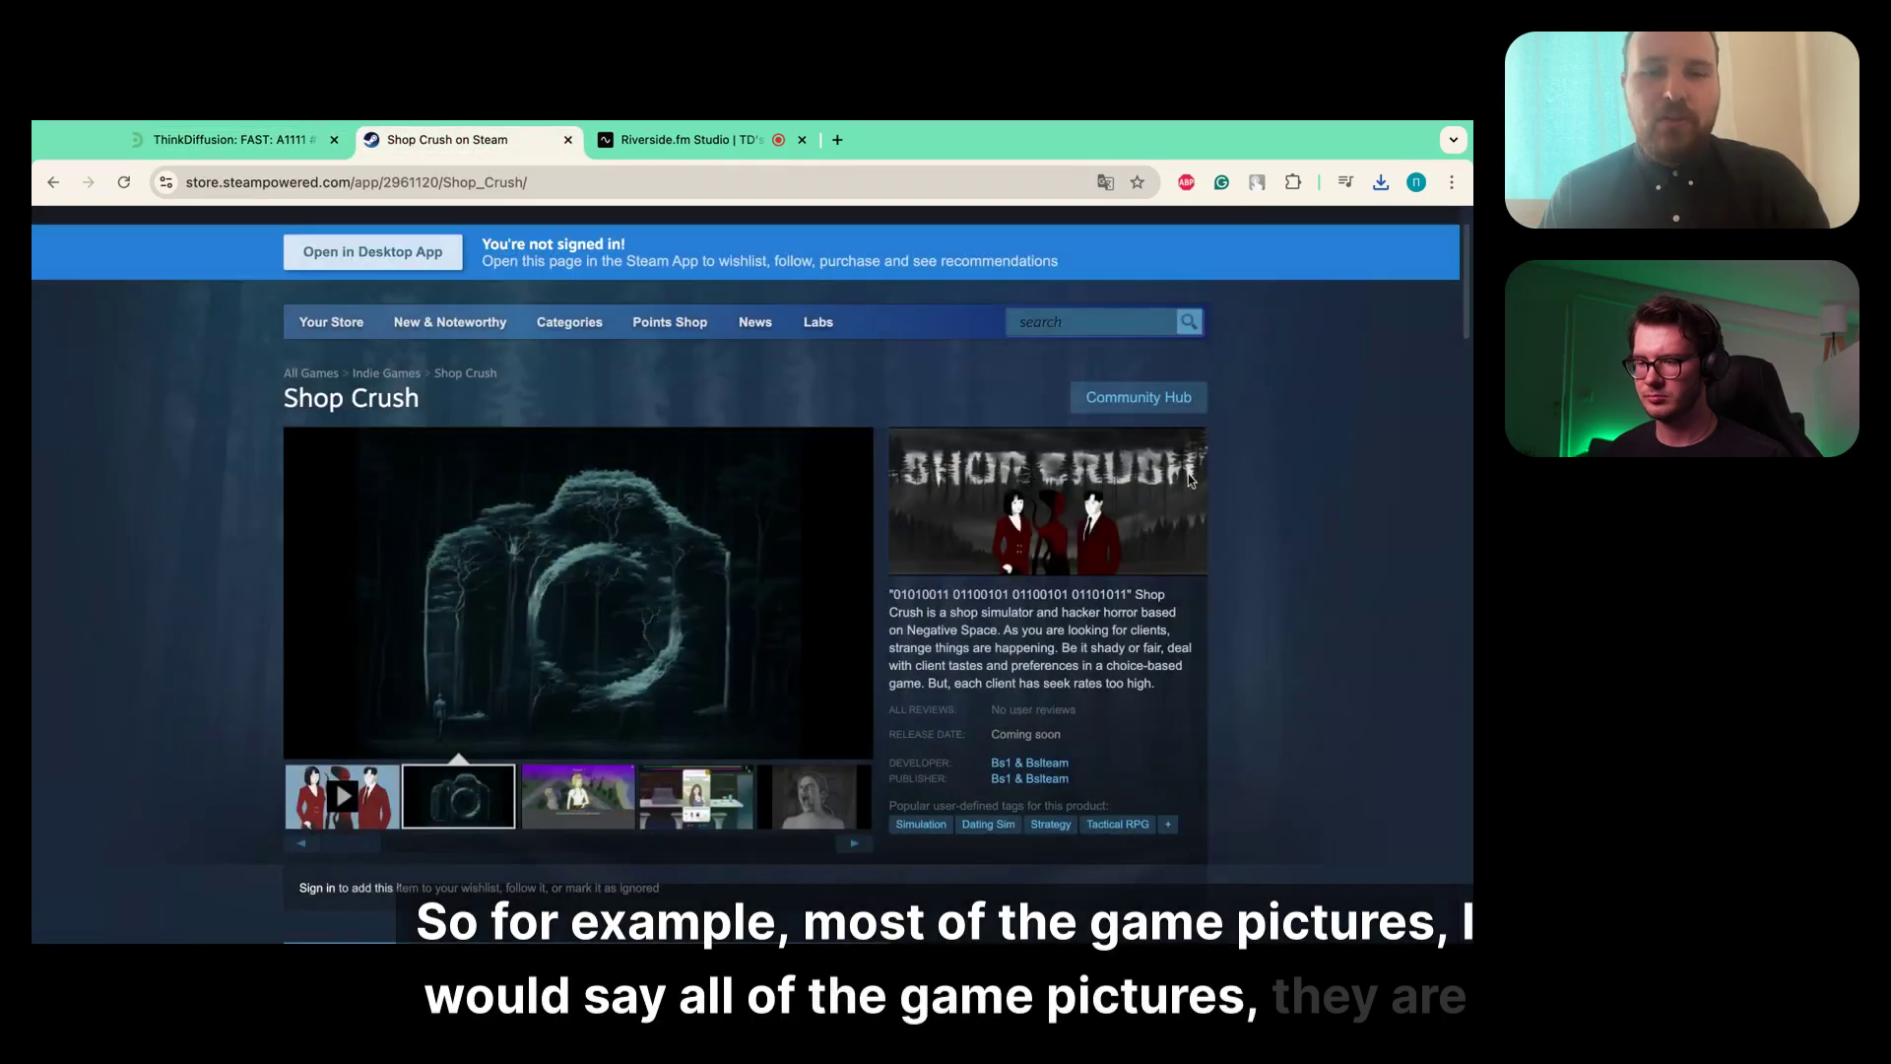
click(785, 795)
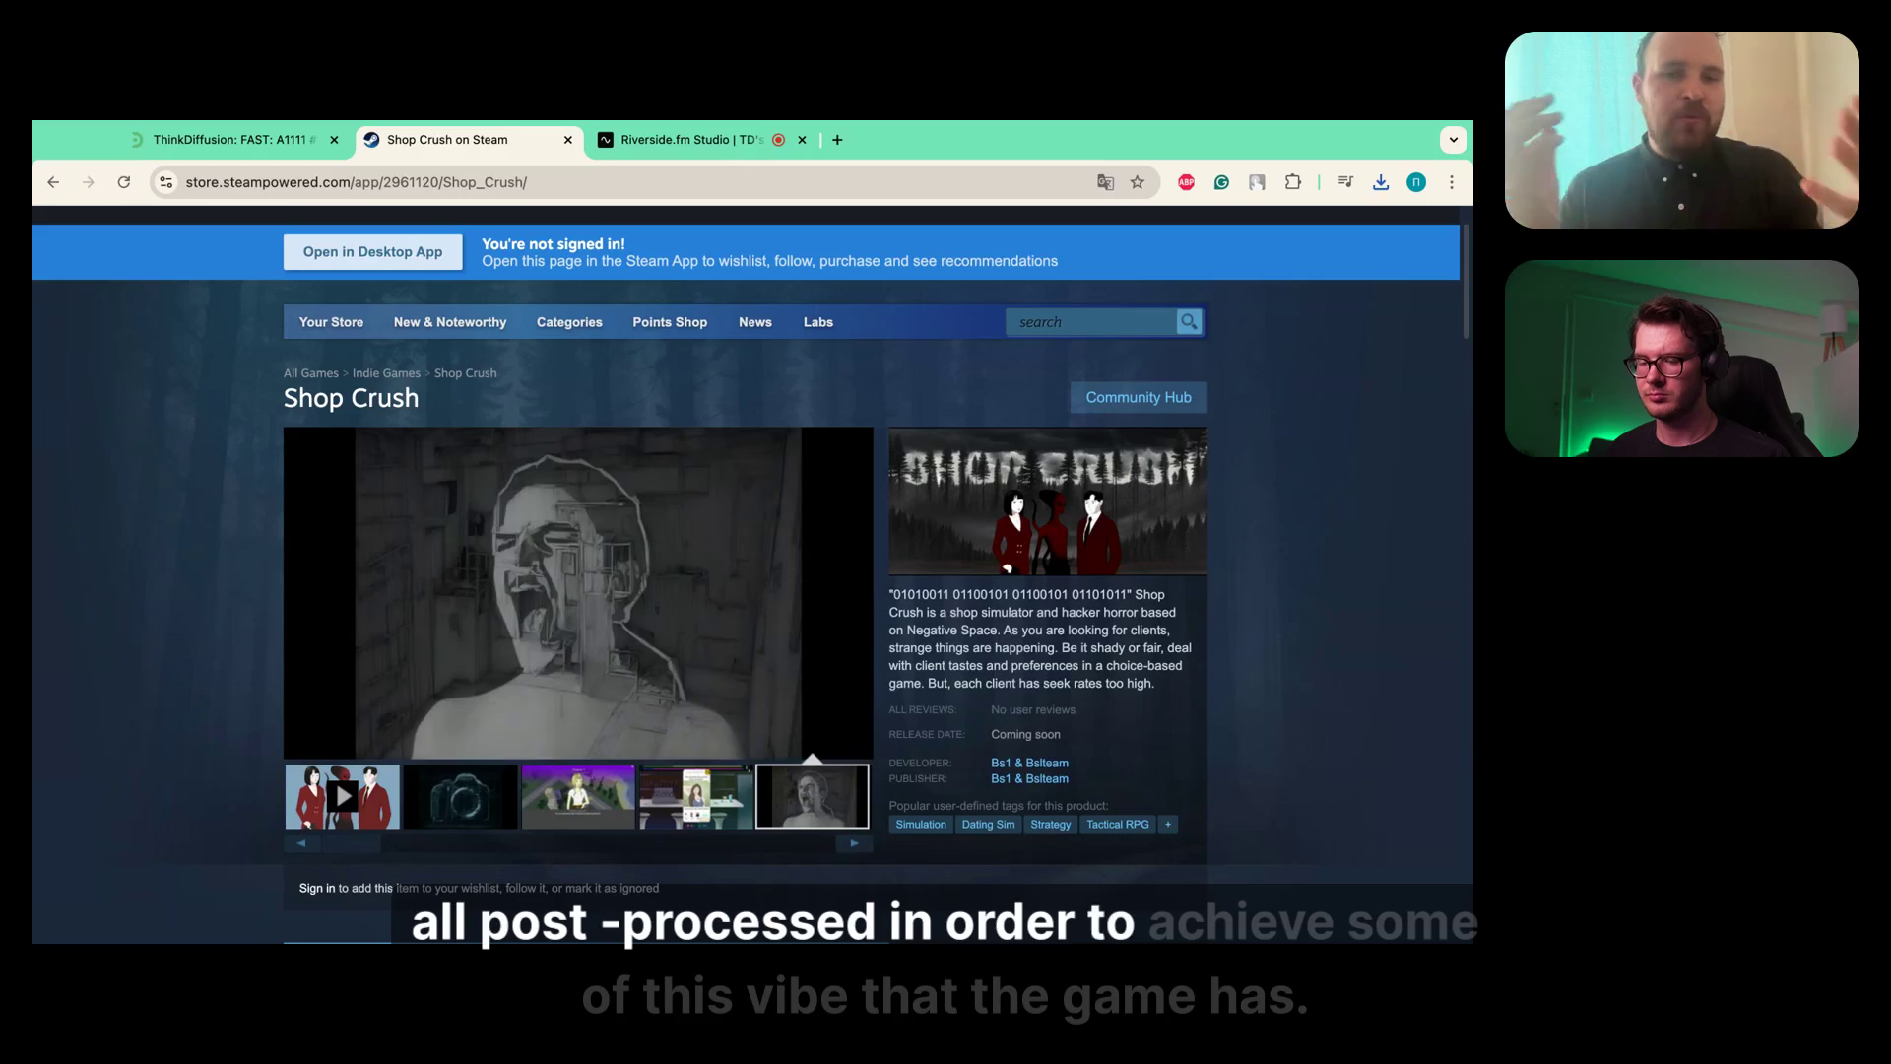
click(221, 140)
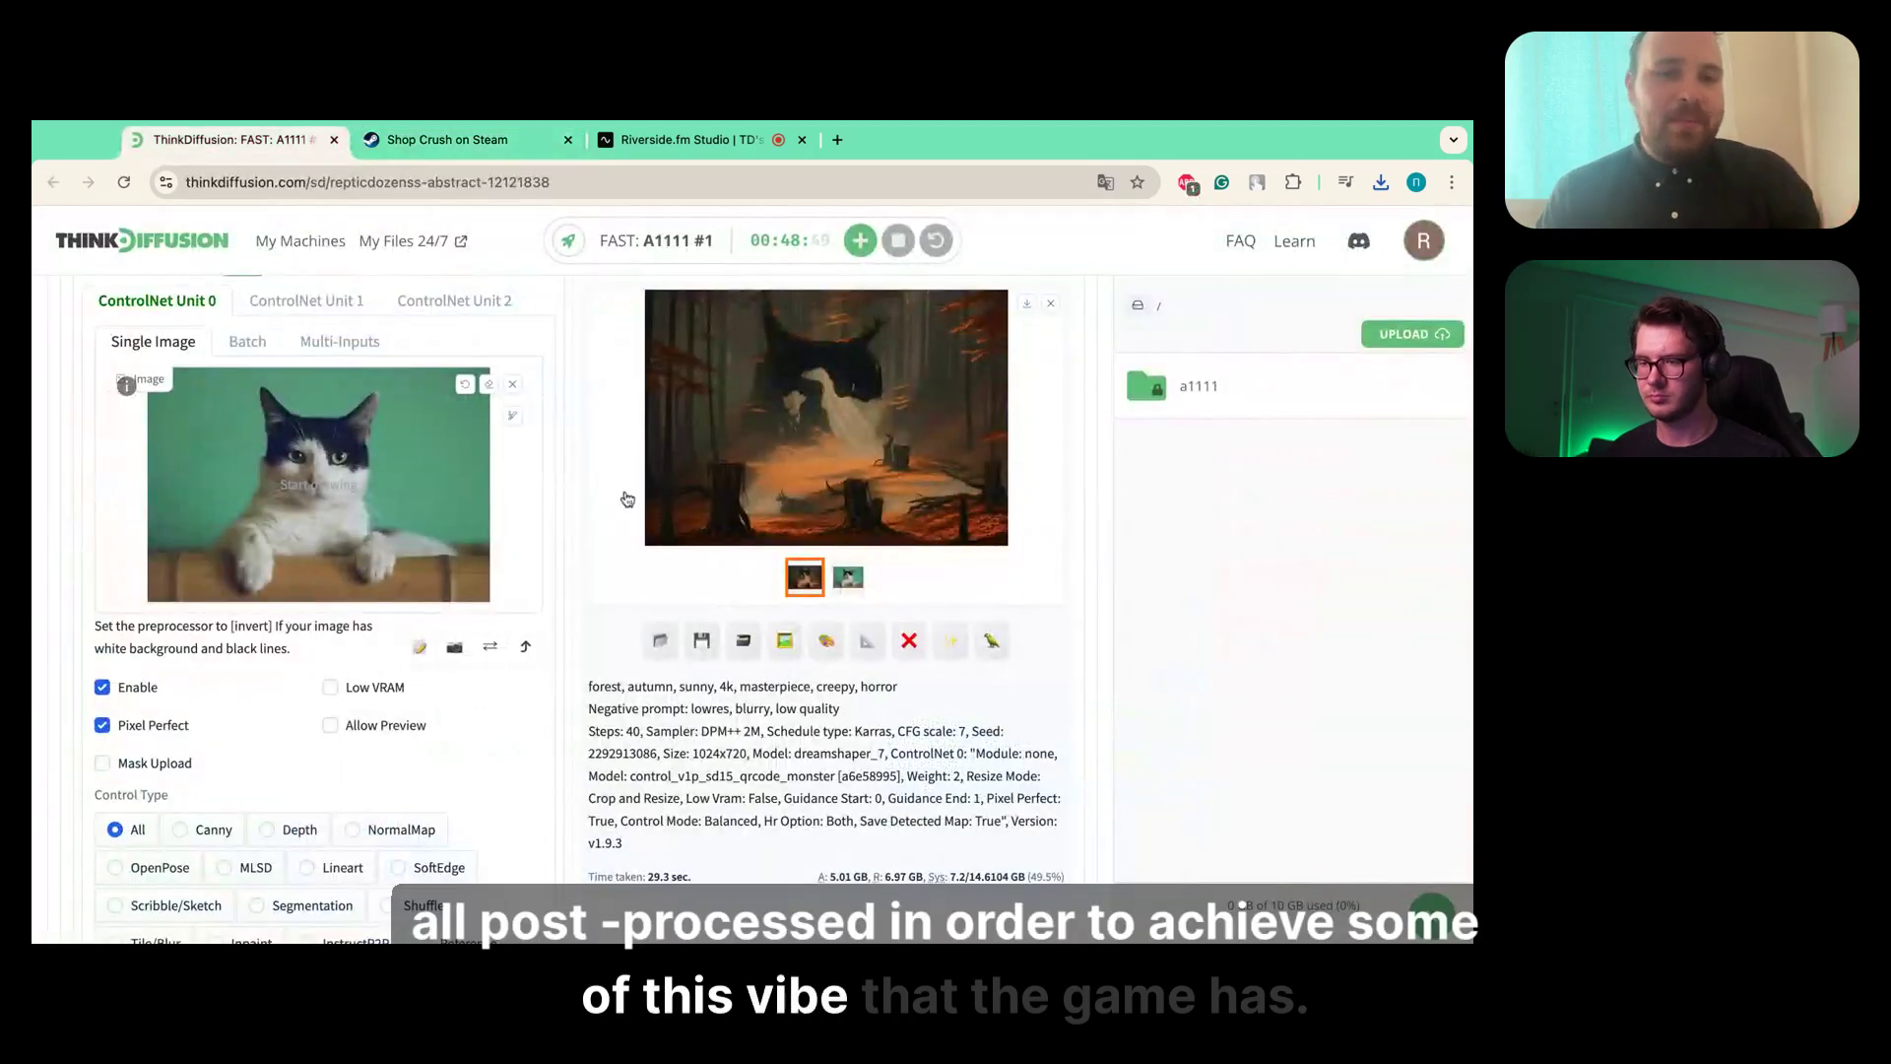
- Replace the cat image in ControlNet Unit 0 with the artwork of a blue skeleton and a blonde character
click(512, 384)
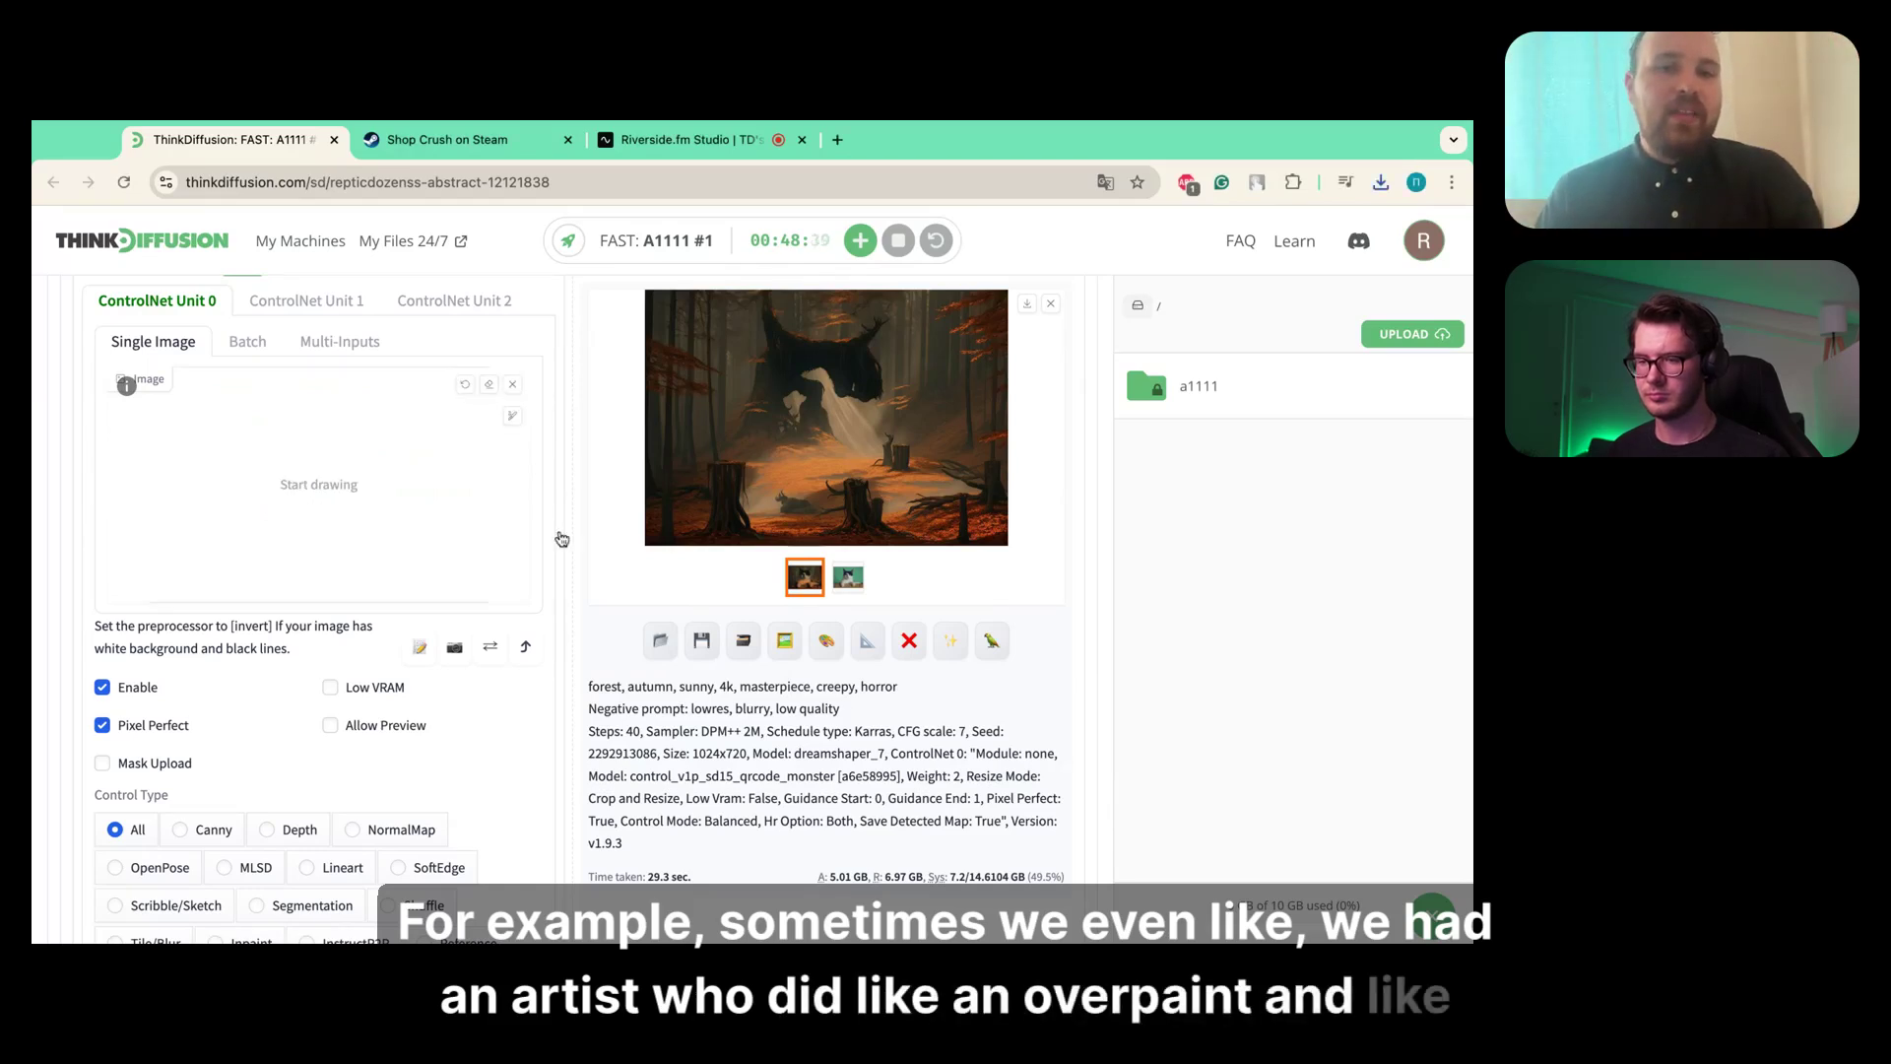
drag(1472, 482, 348, 483)
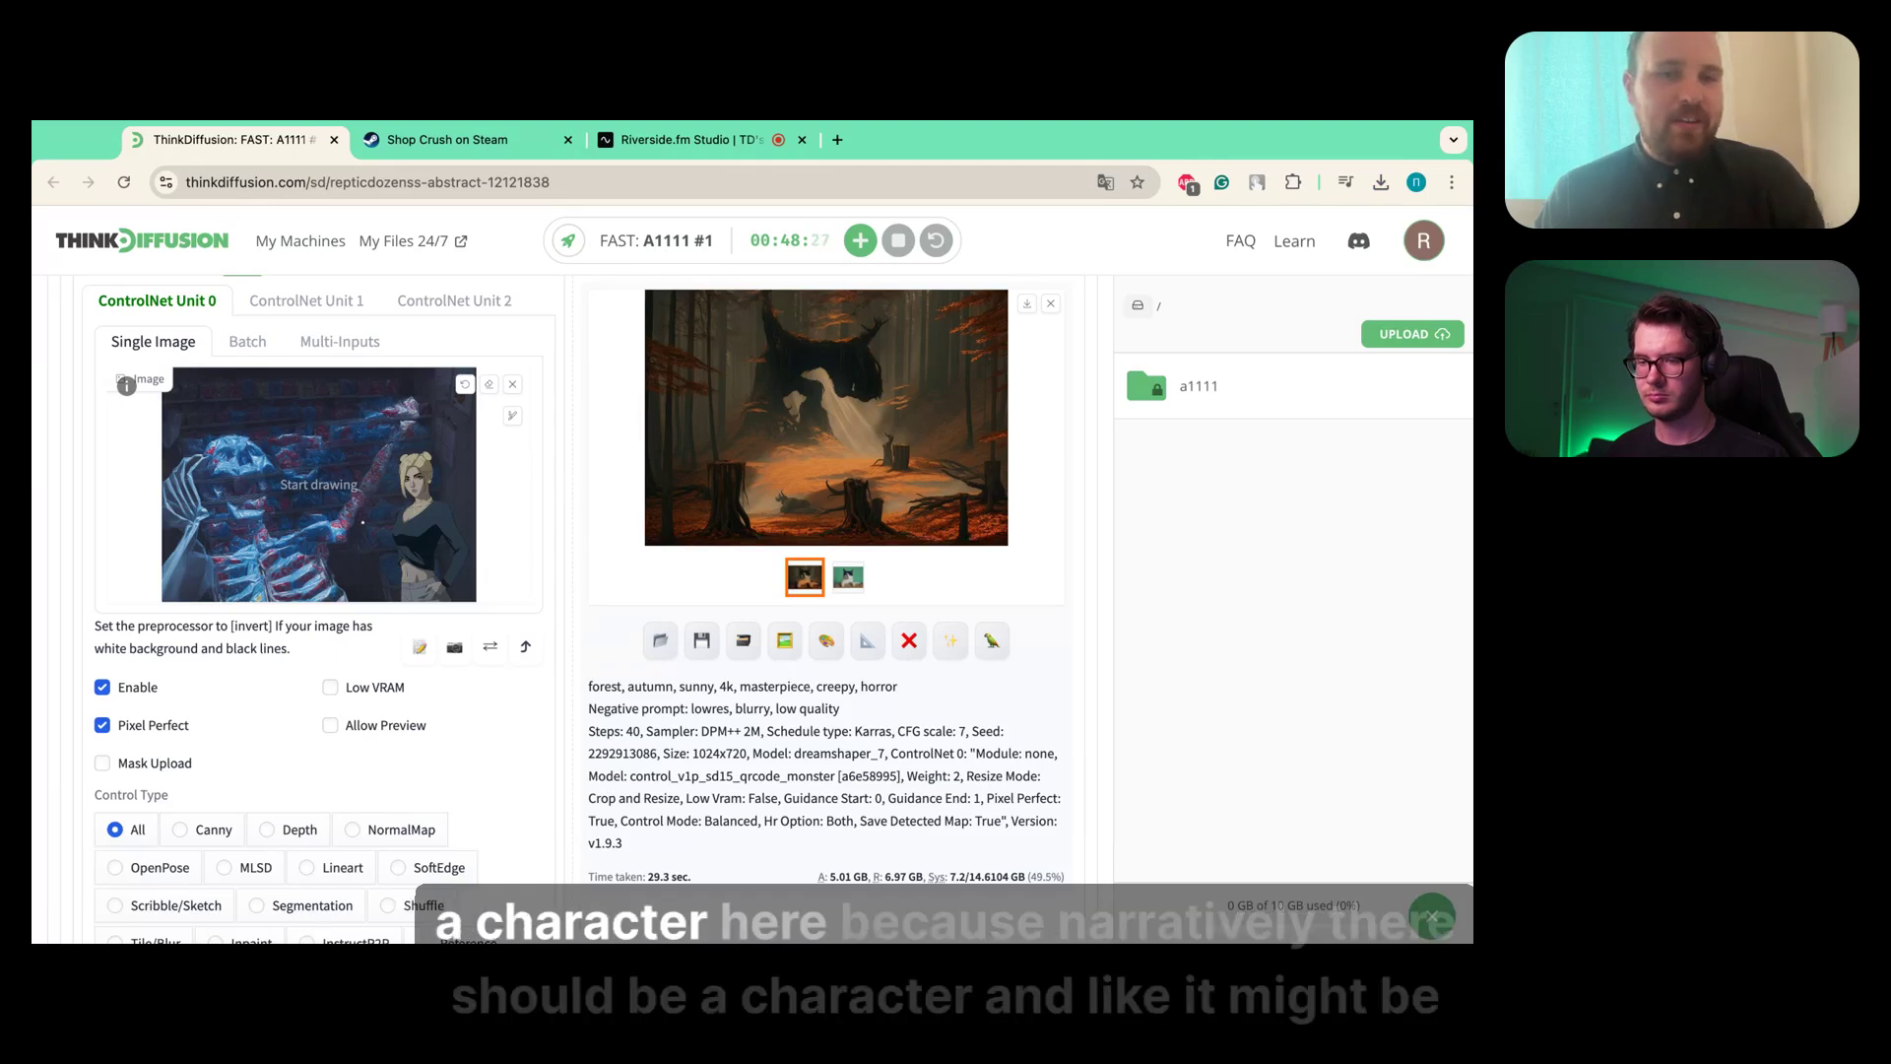
- Clear the skeleton artwork from ControlNet Unit 0 and disable the unit
click(512, 384)
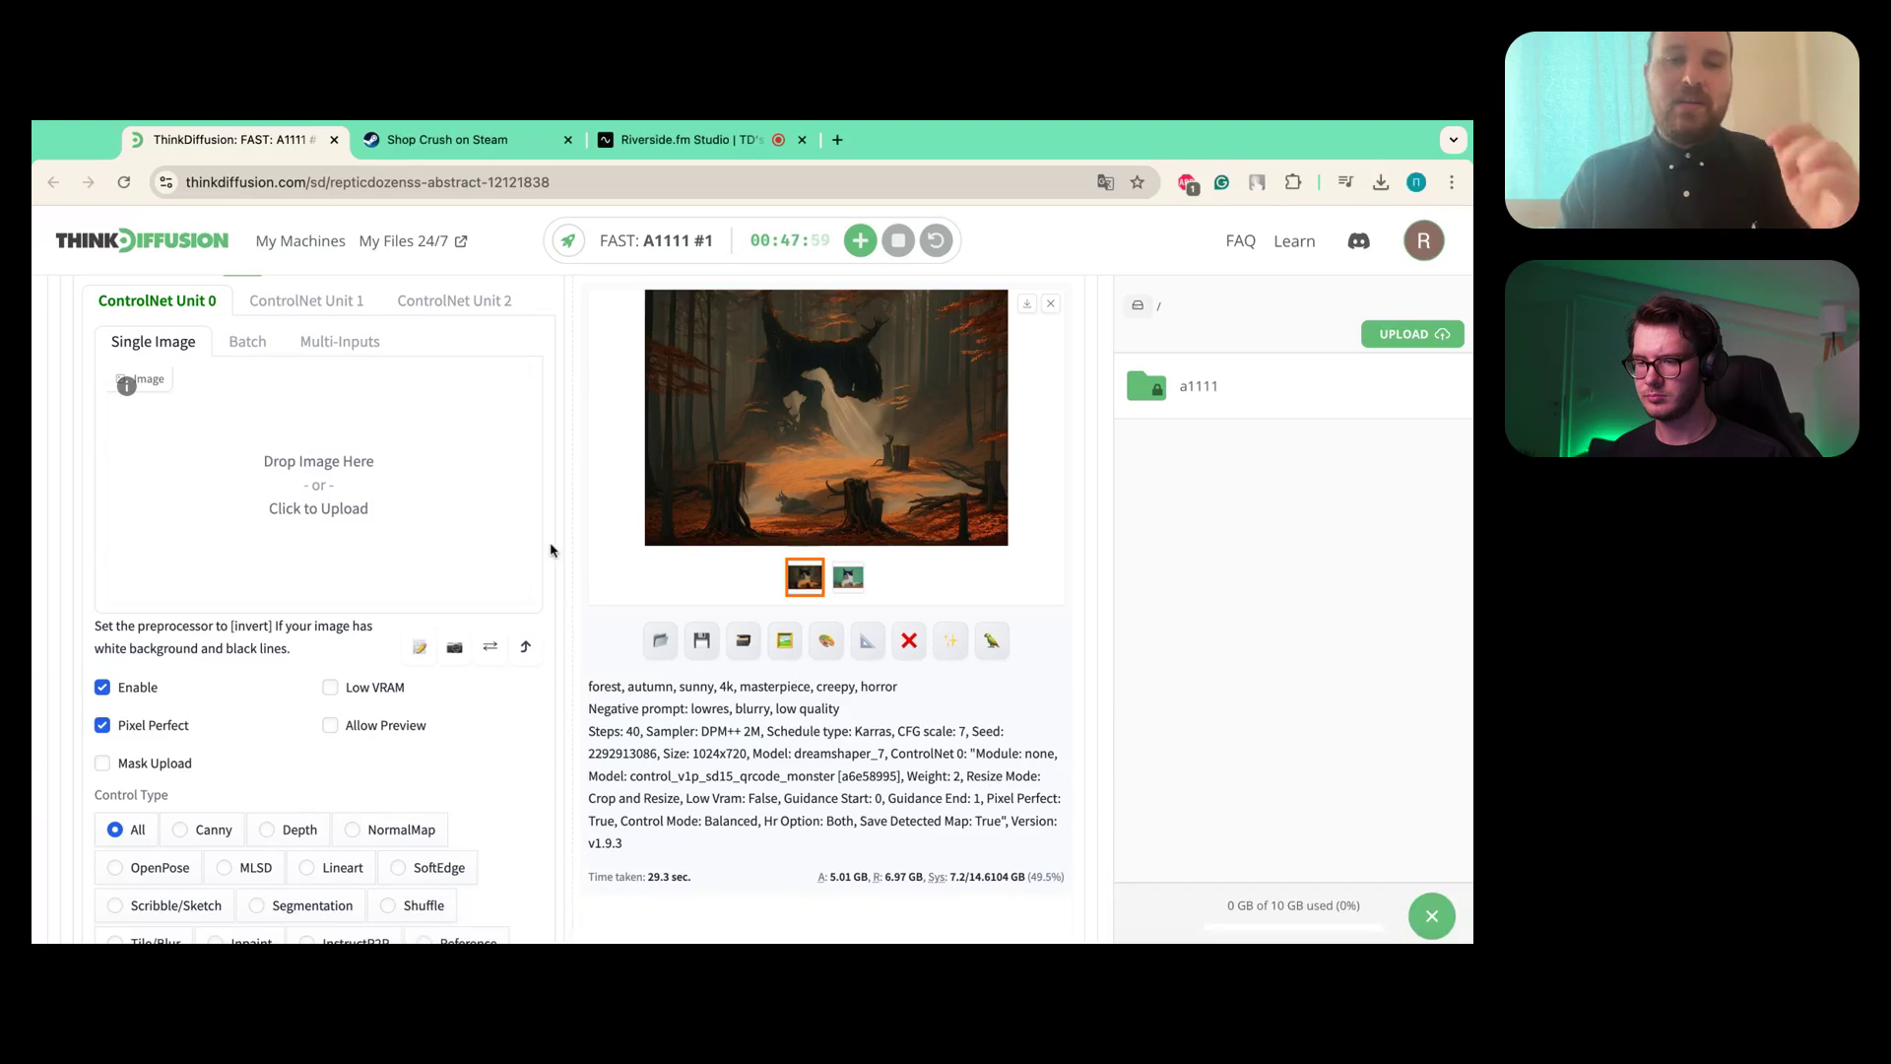
scroll(378, 500, up, 5)
scroll(378, 500, up, 8)
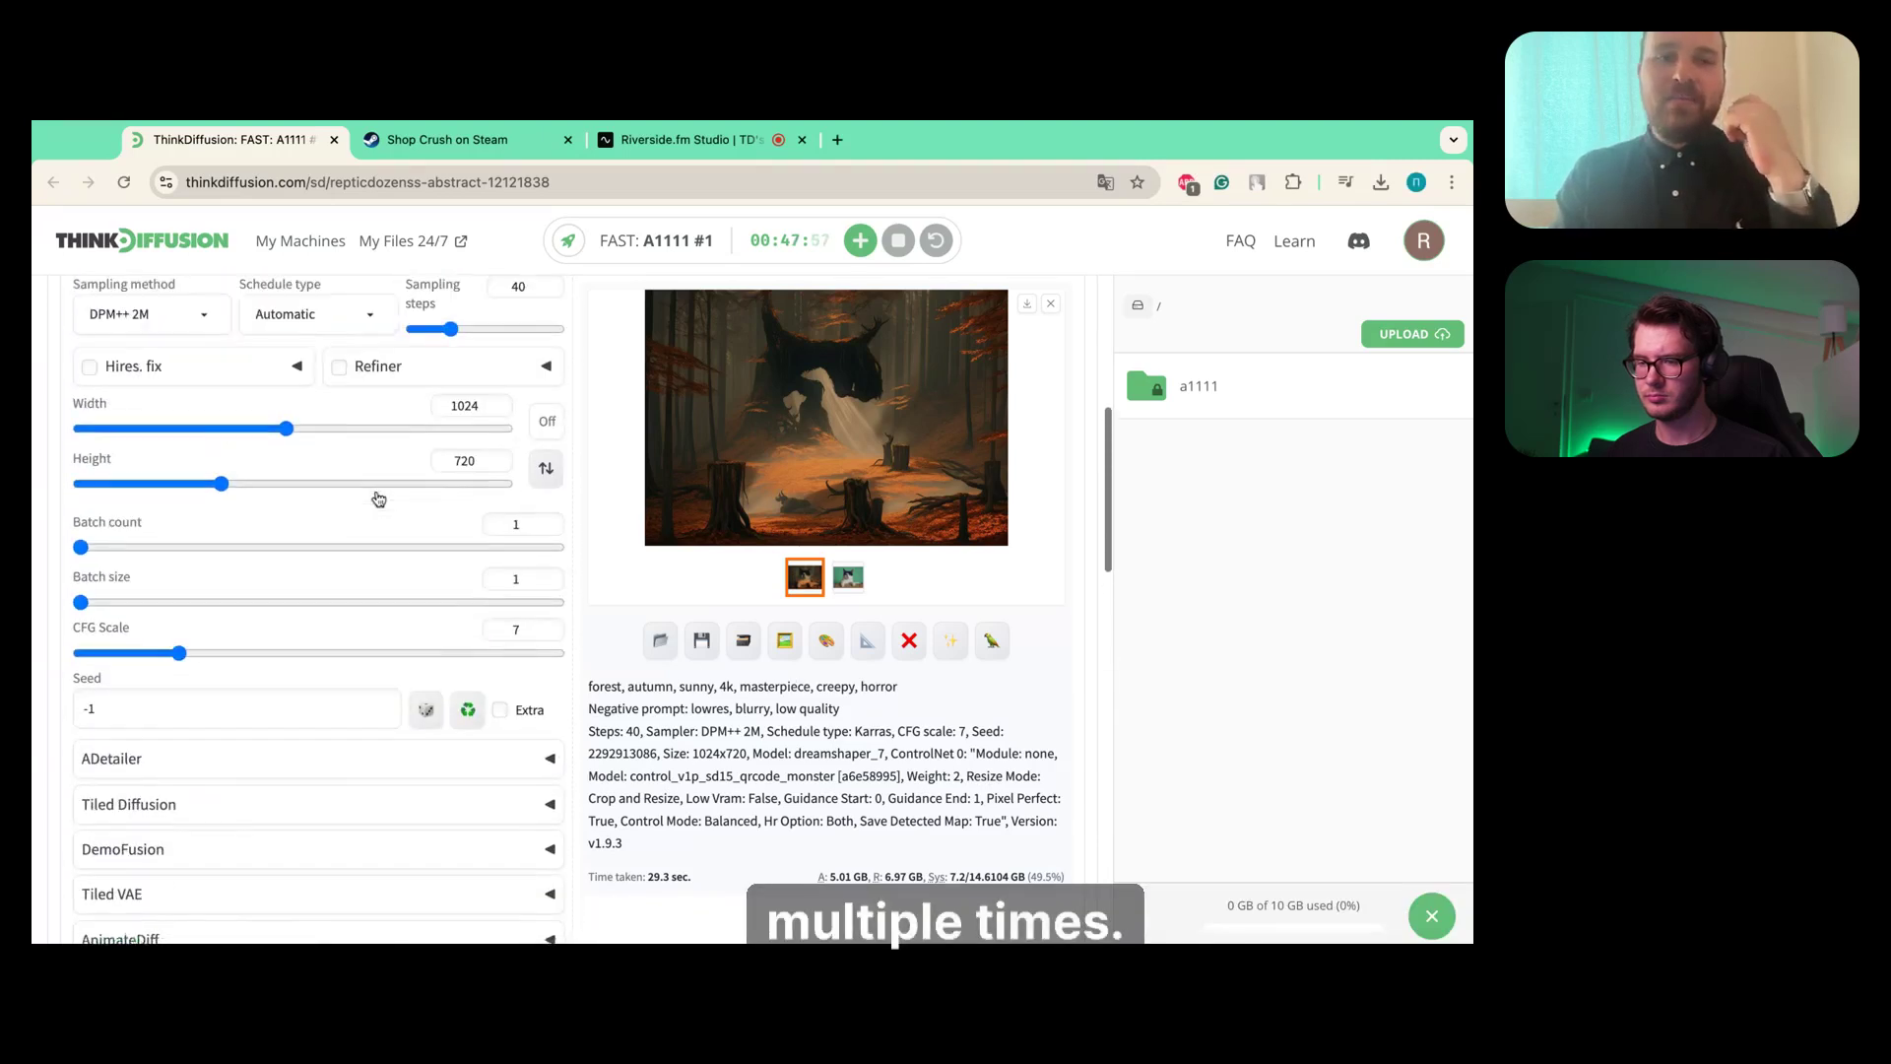
scroll(571, 611, up, 1)
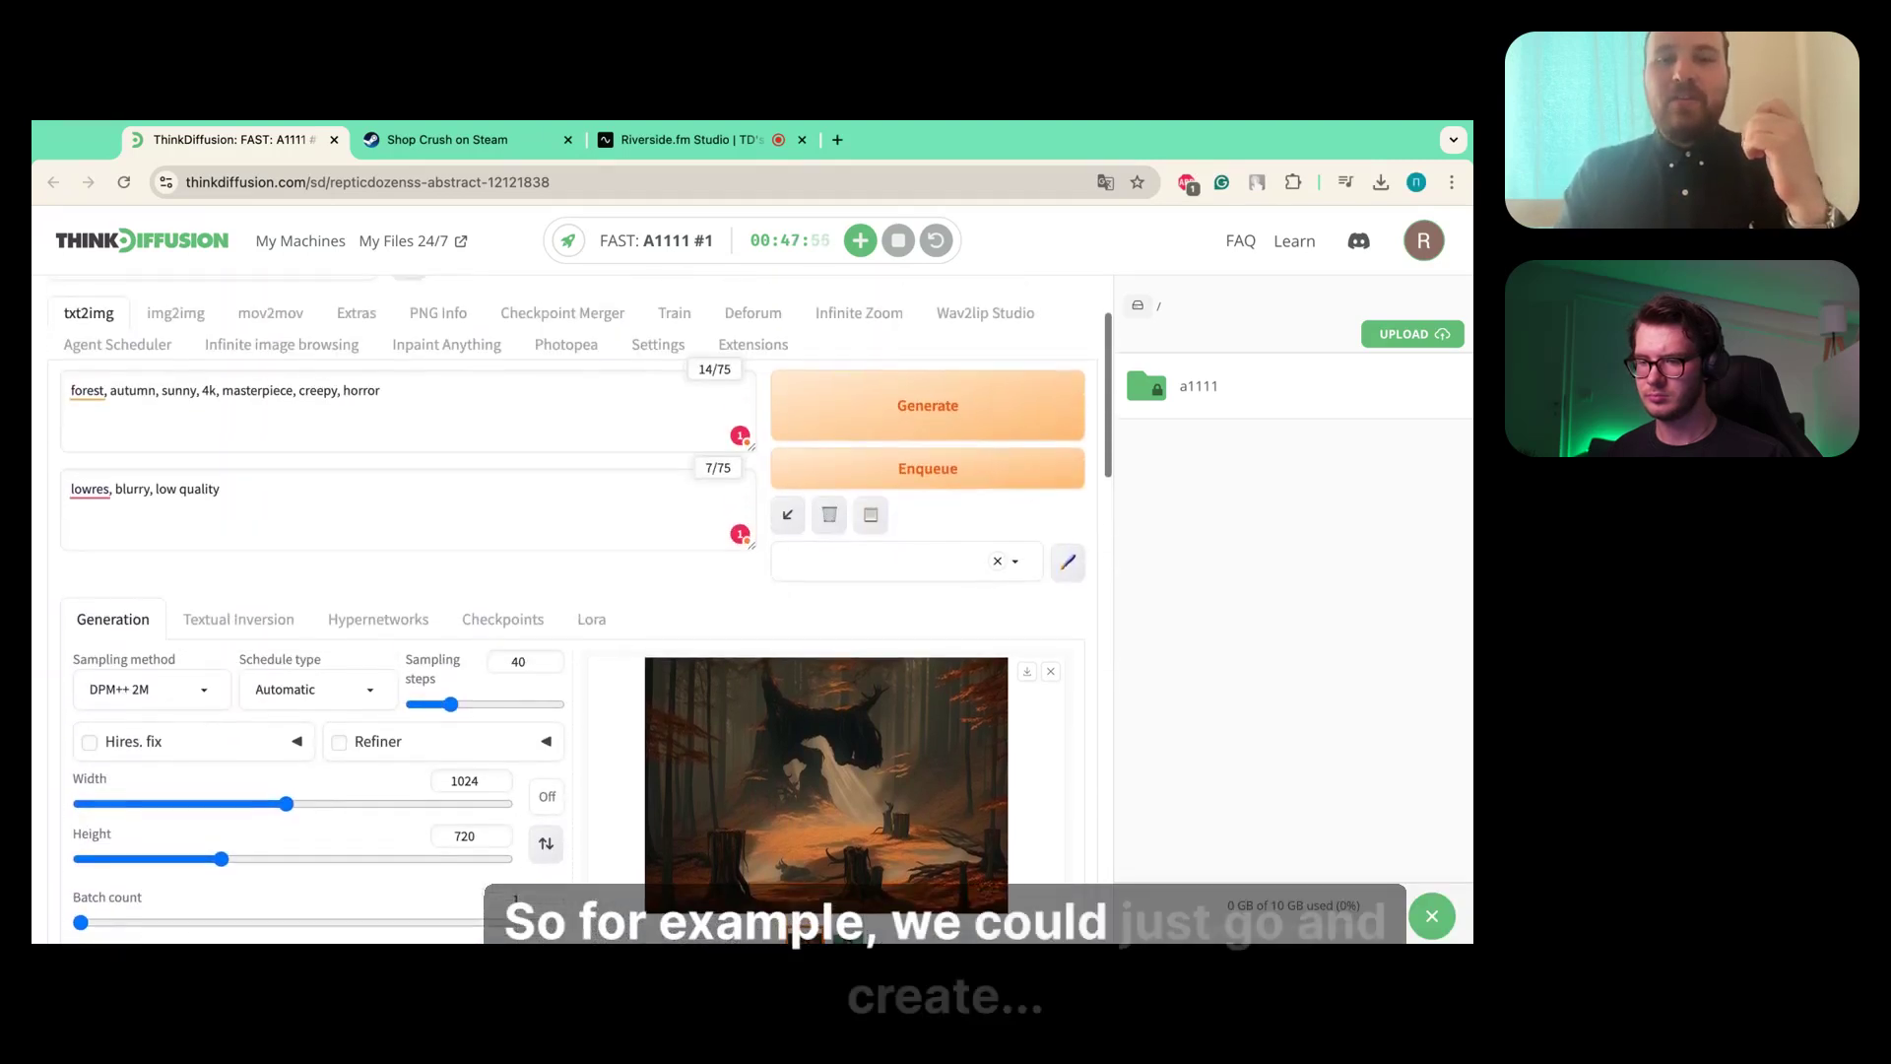
scroll(571, 611, up, 2)
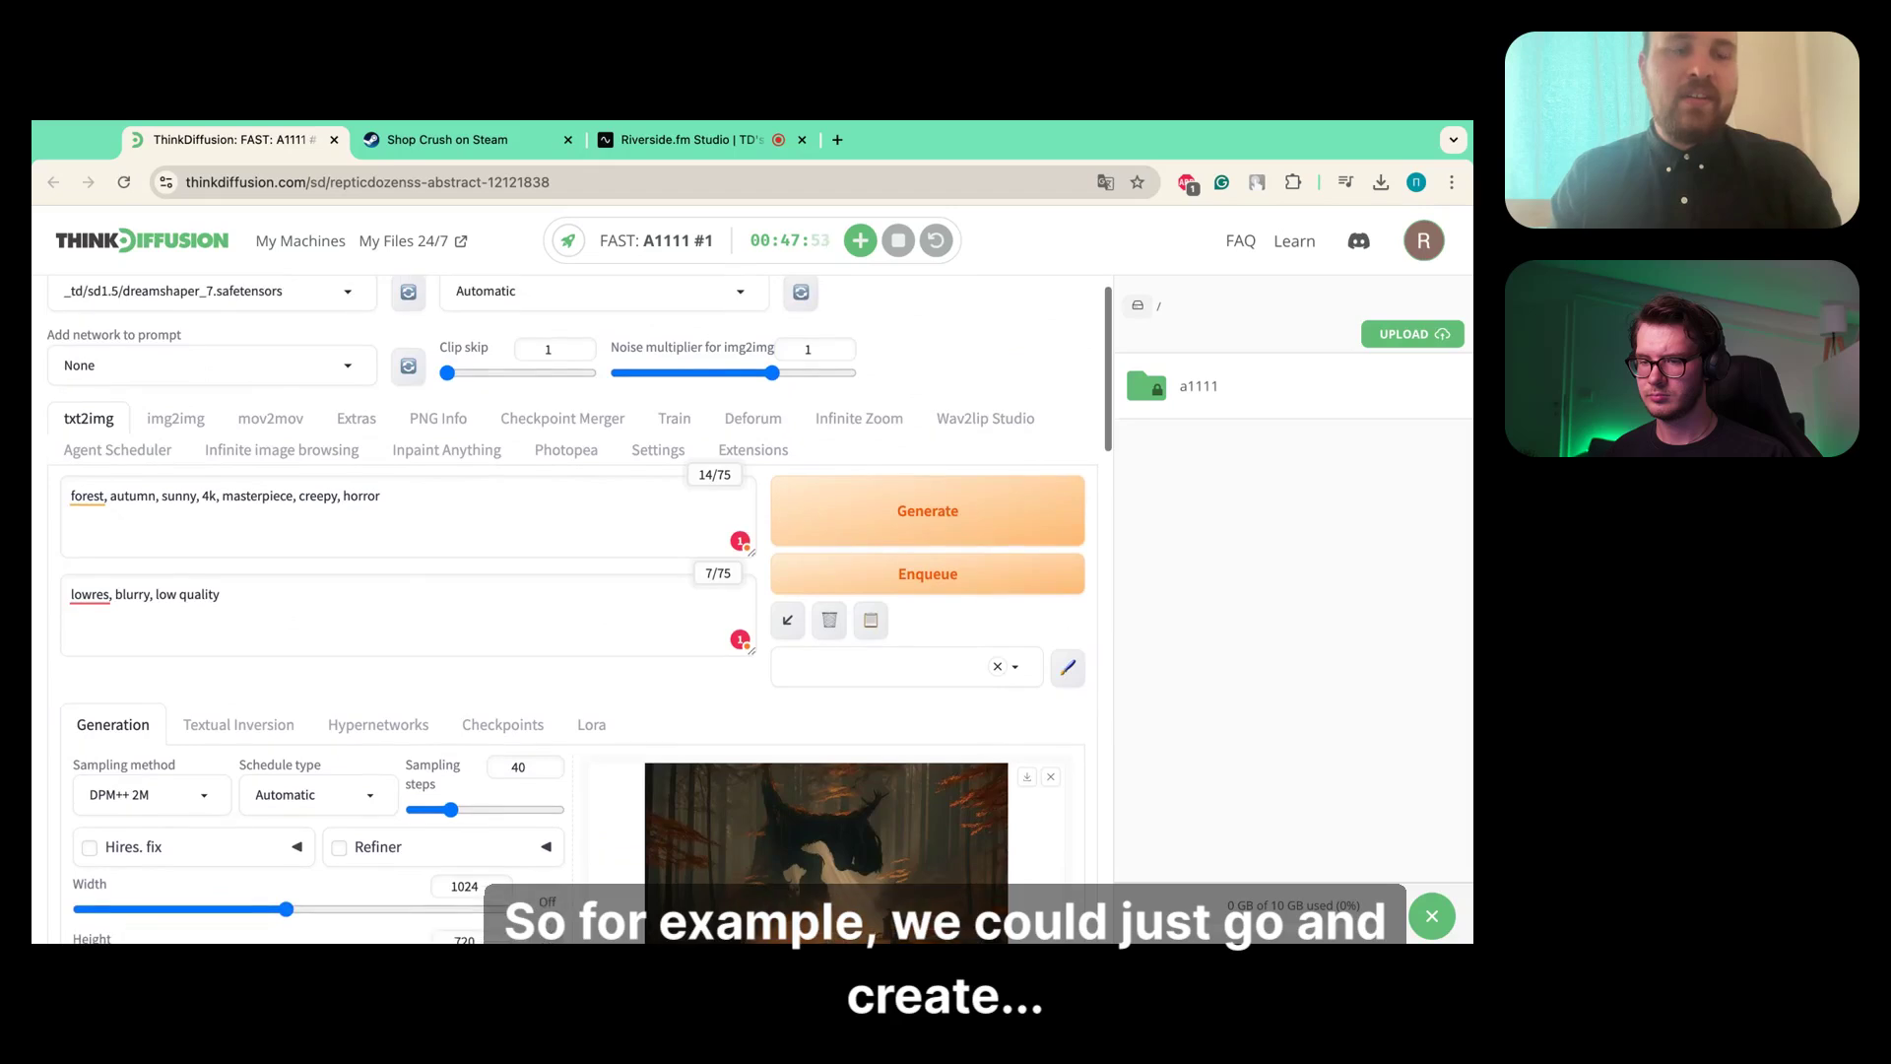
scroll(571, 611, down, 3)
scroll(235, 603, down, 8)
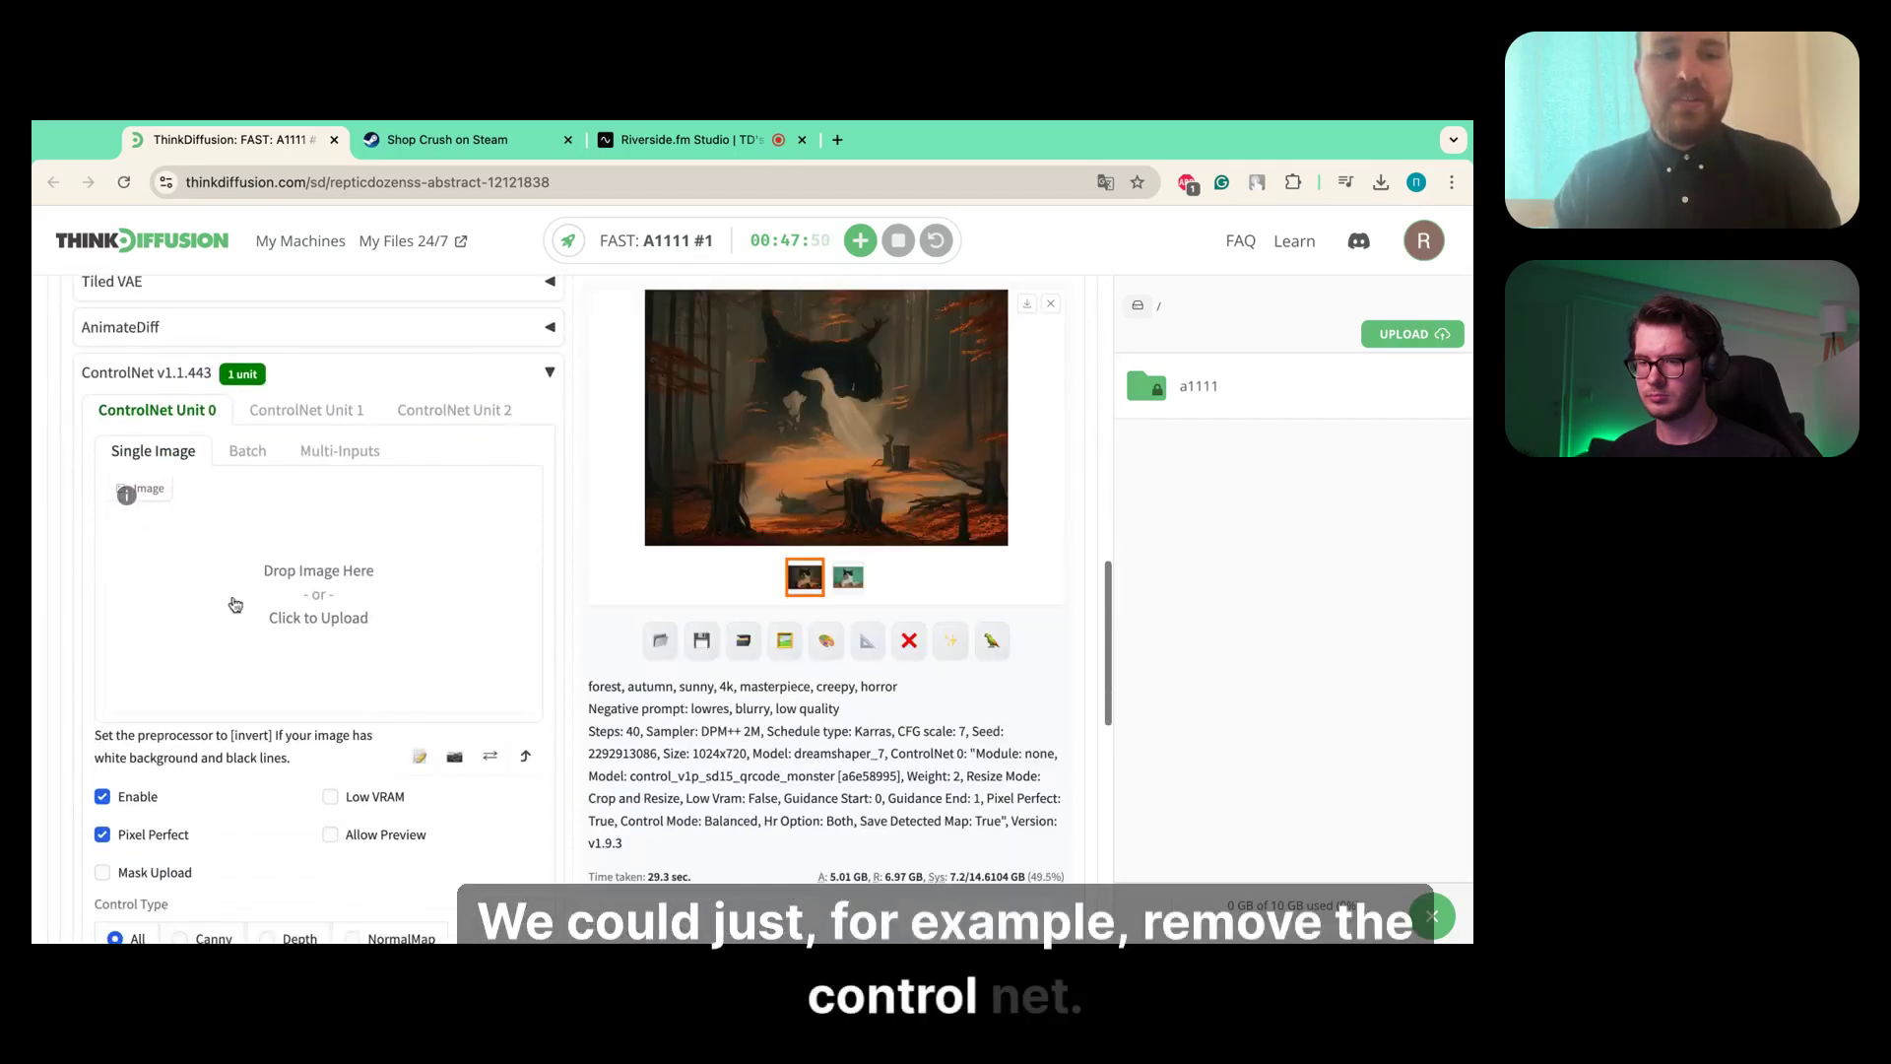
click(122, 793)
- Replace the whole positive prompt with "detective, with a hat, smocking sigar,"
scroll(347, 667, up, 15)
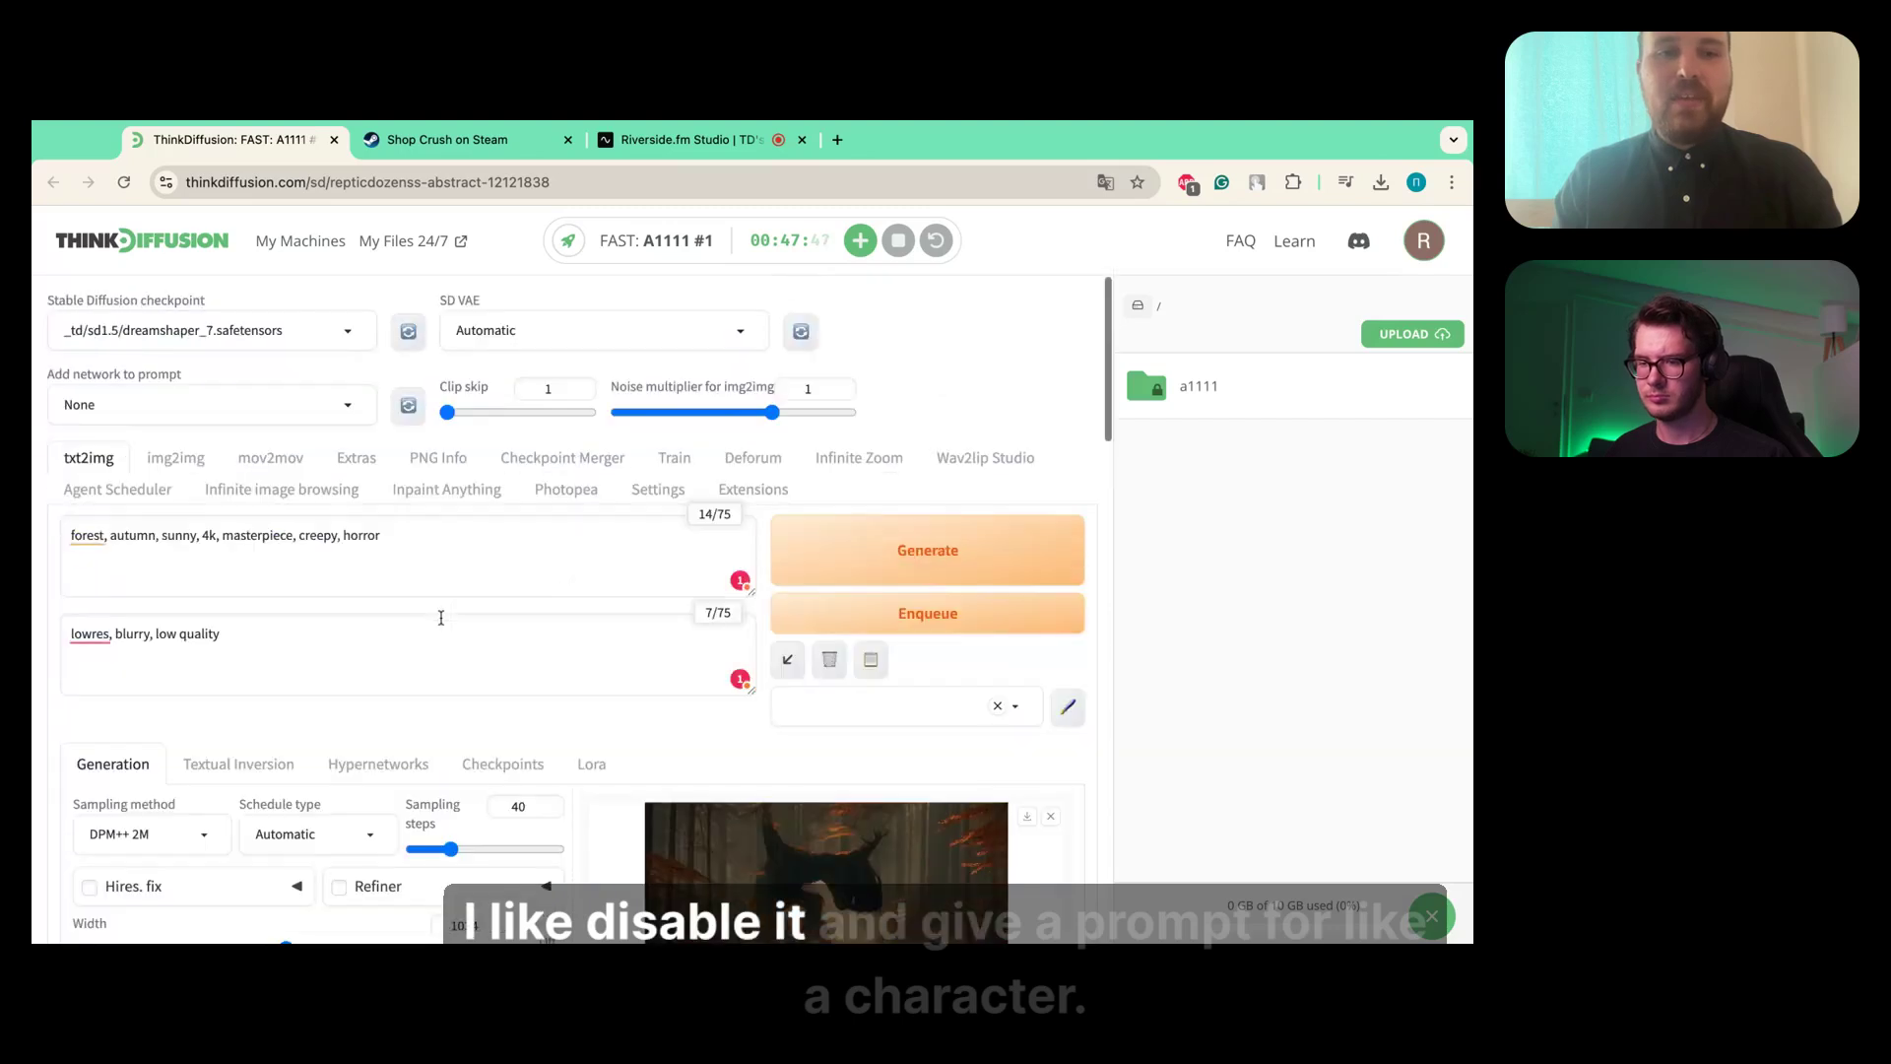
triple_click(354, 564)
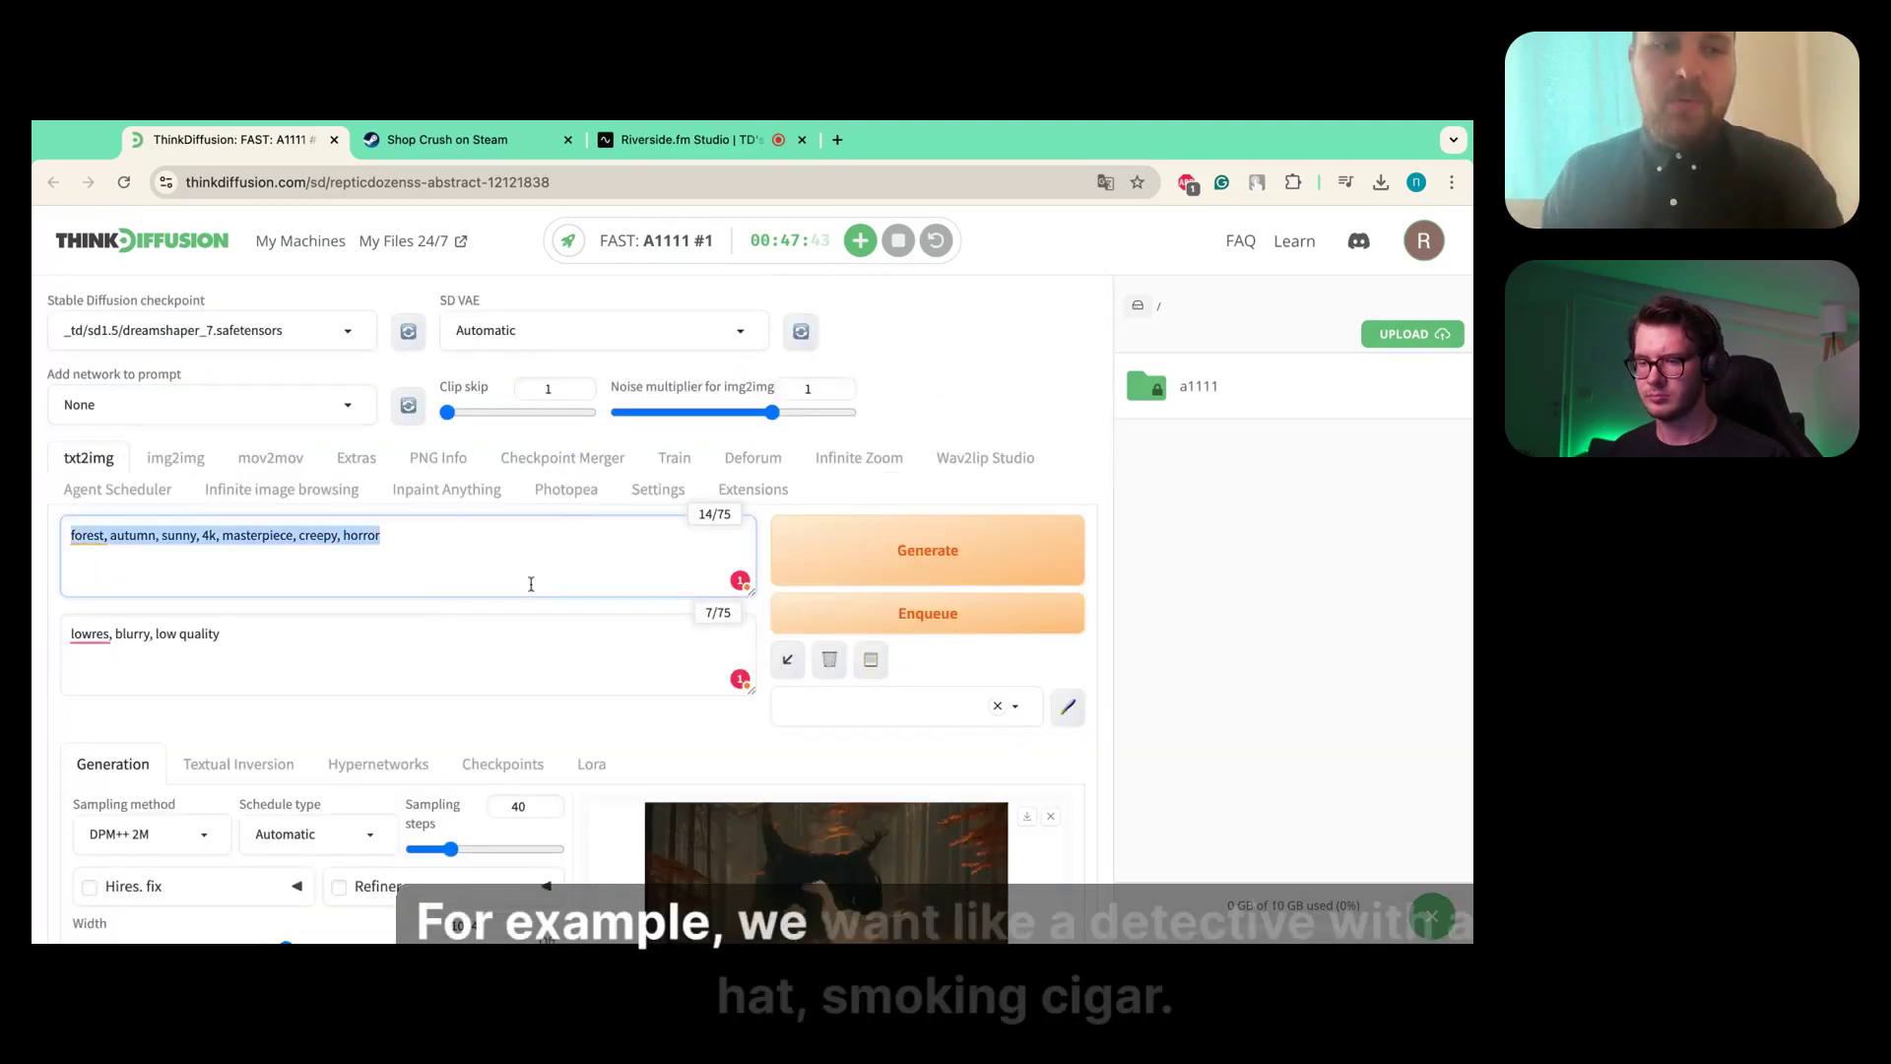
text(detective,)
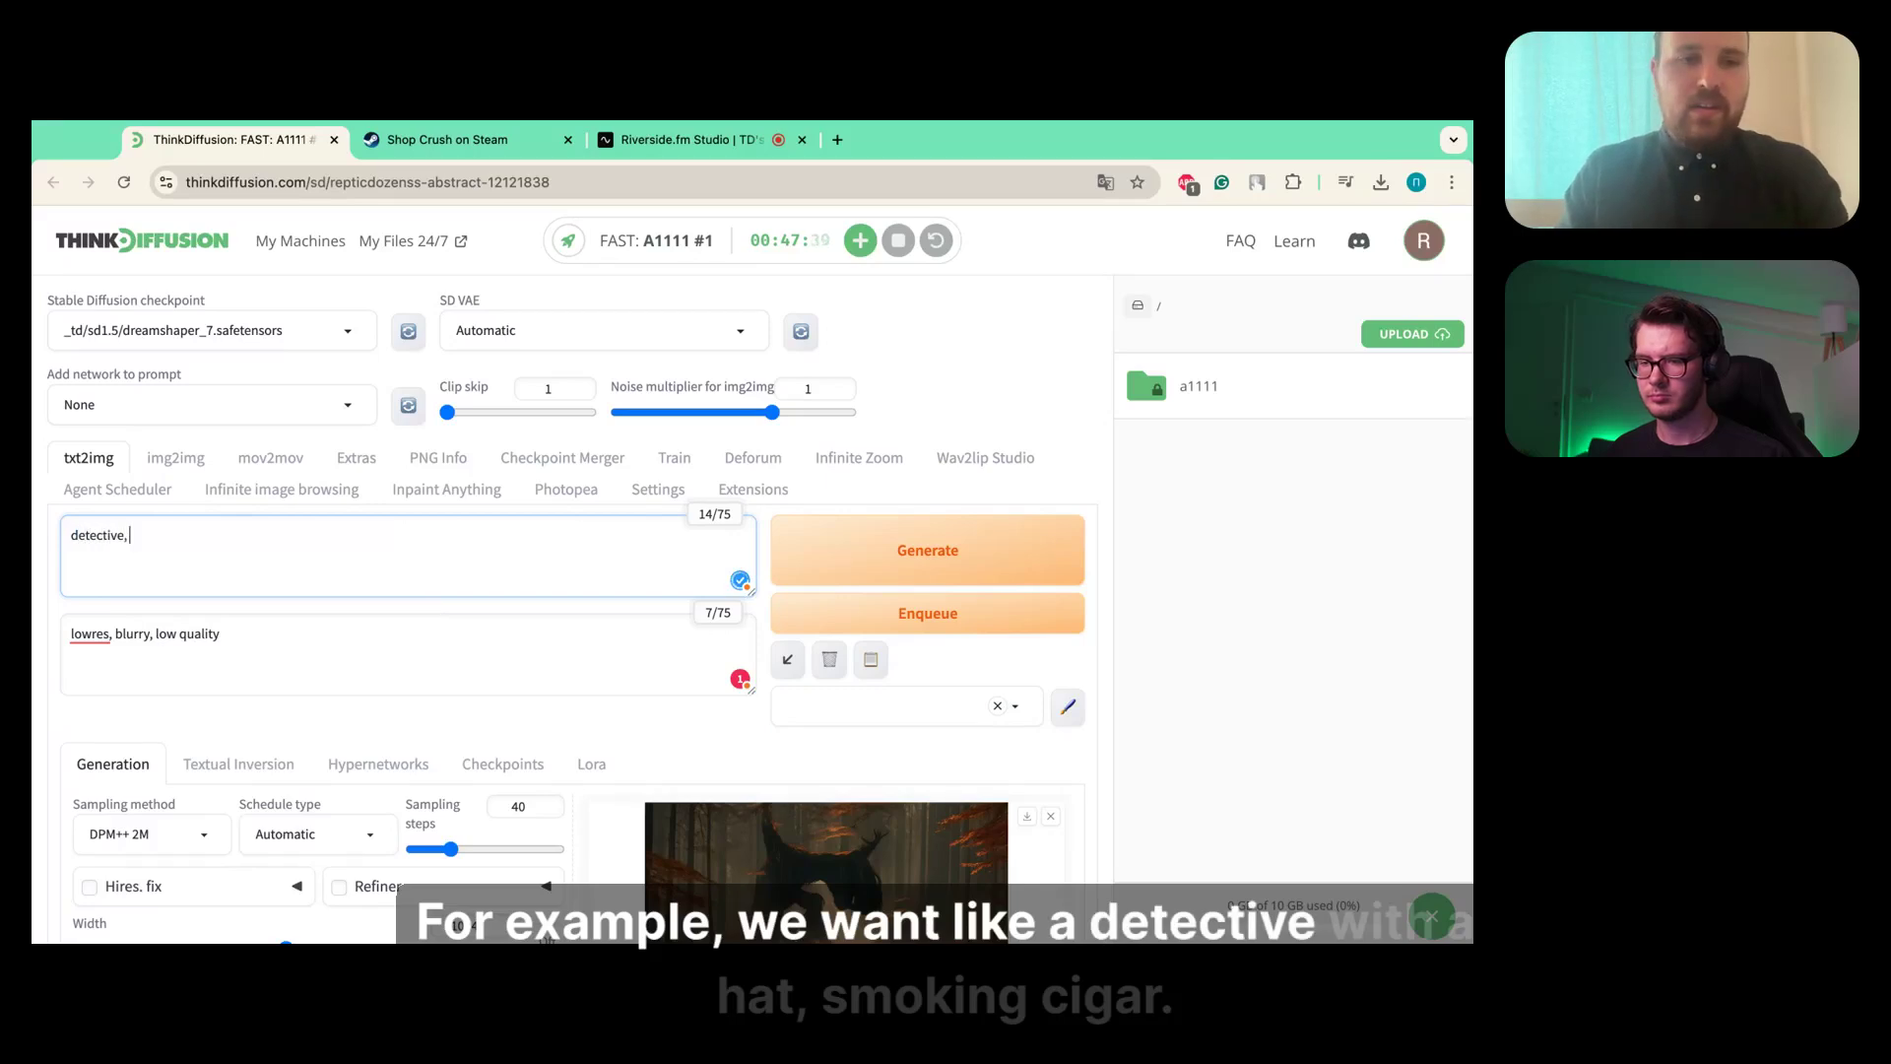
text( with a)
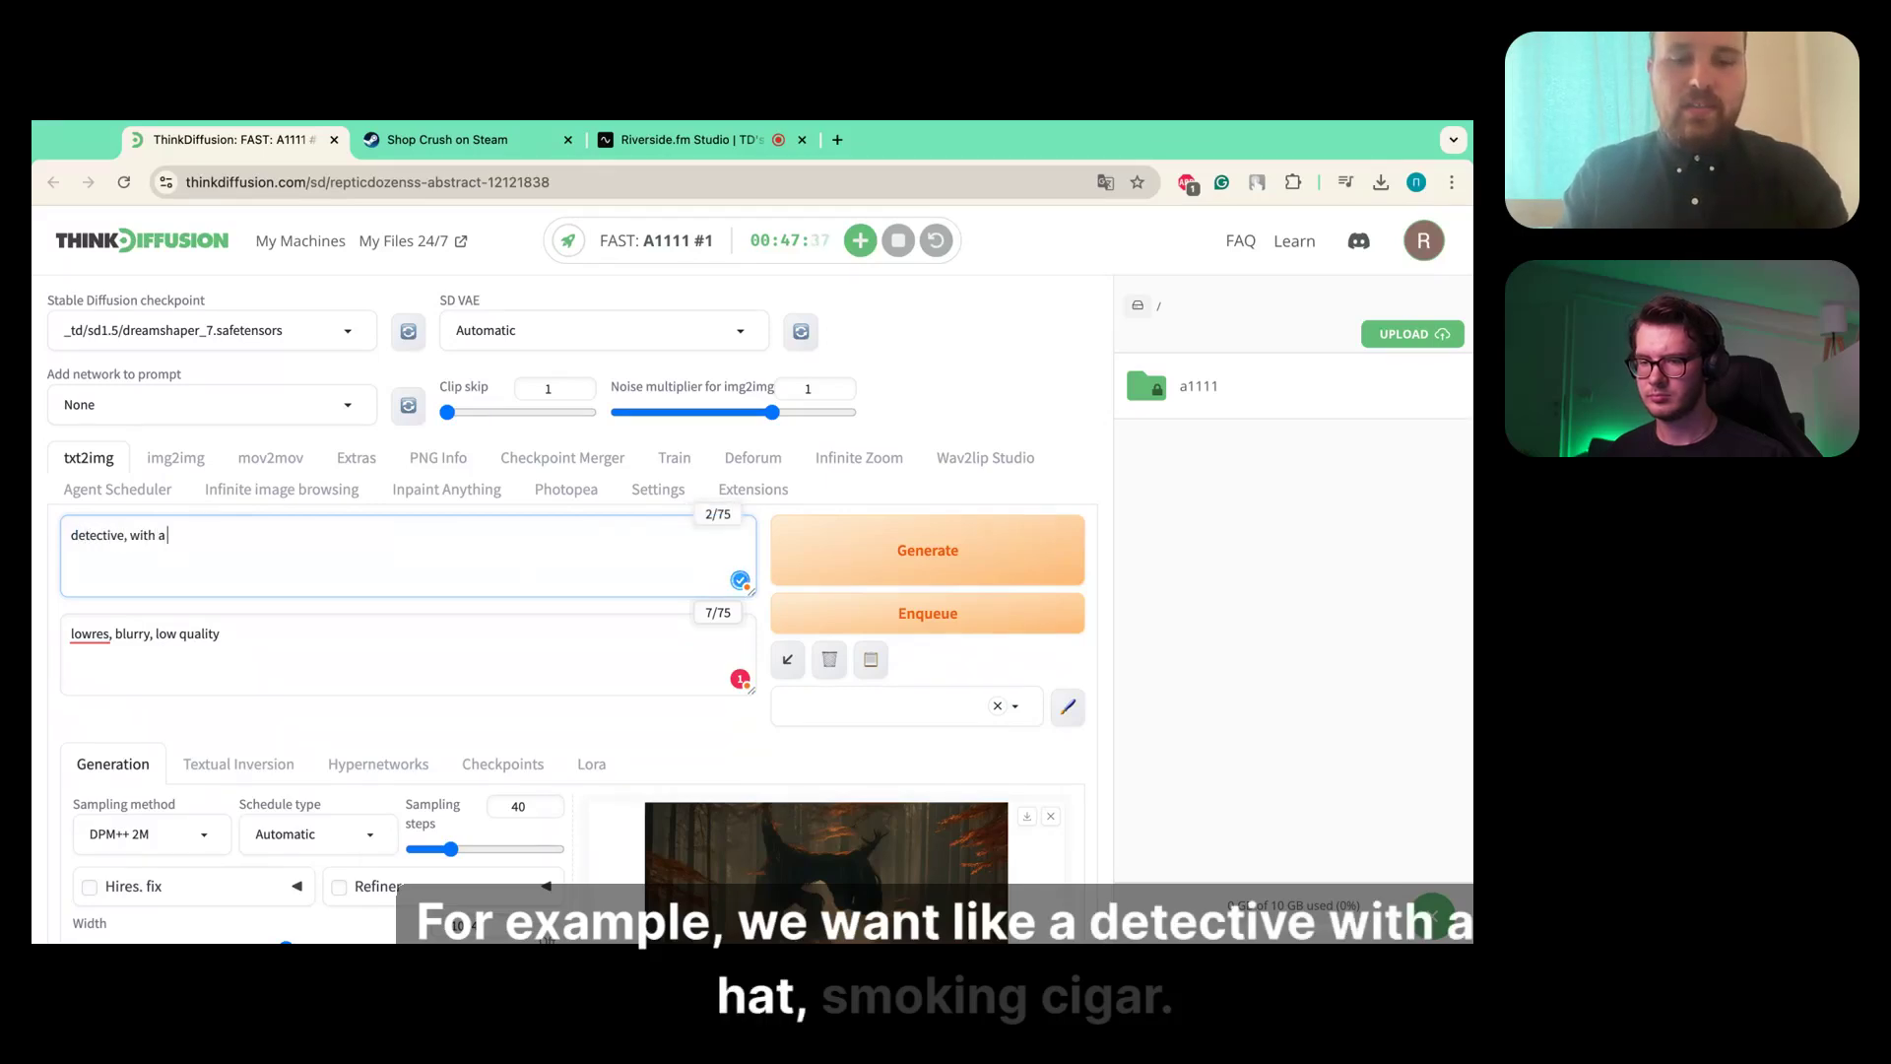
text( hat, smo)
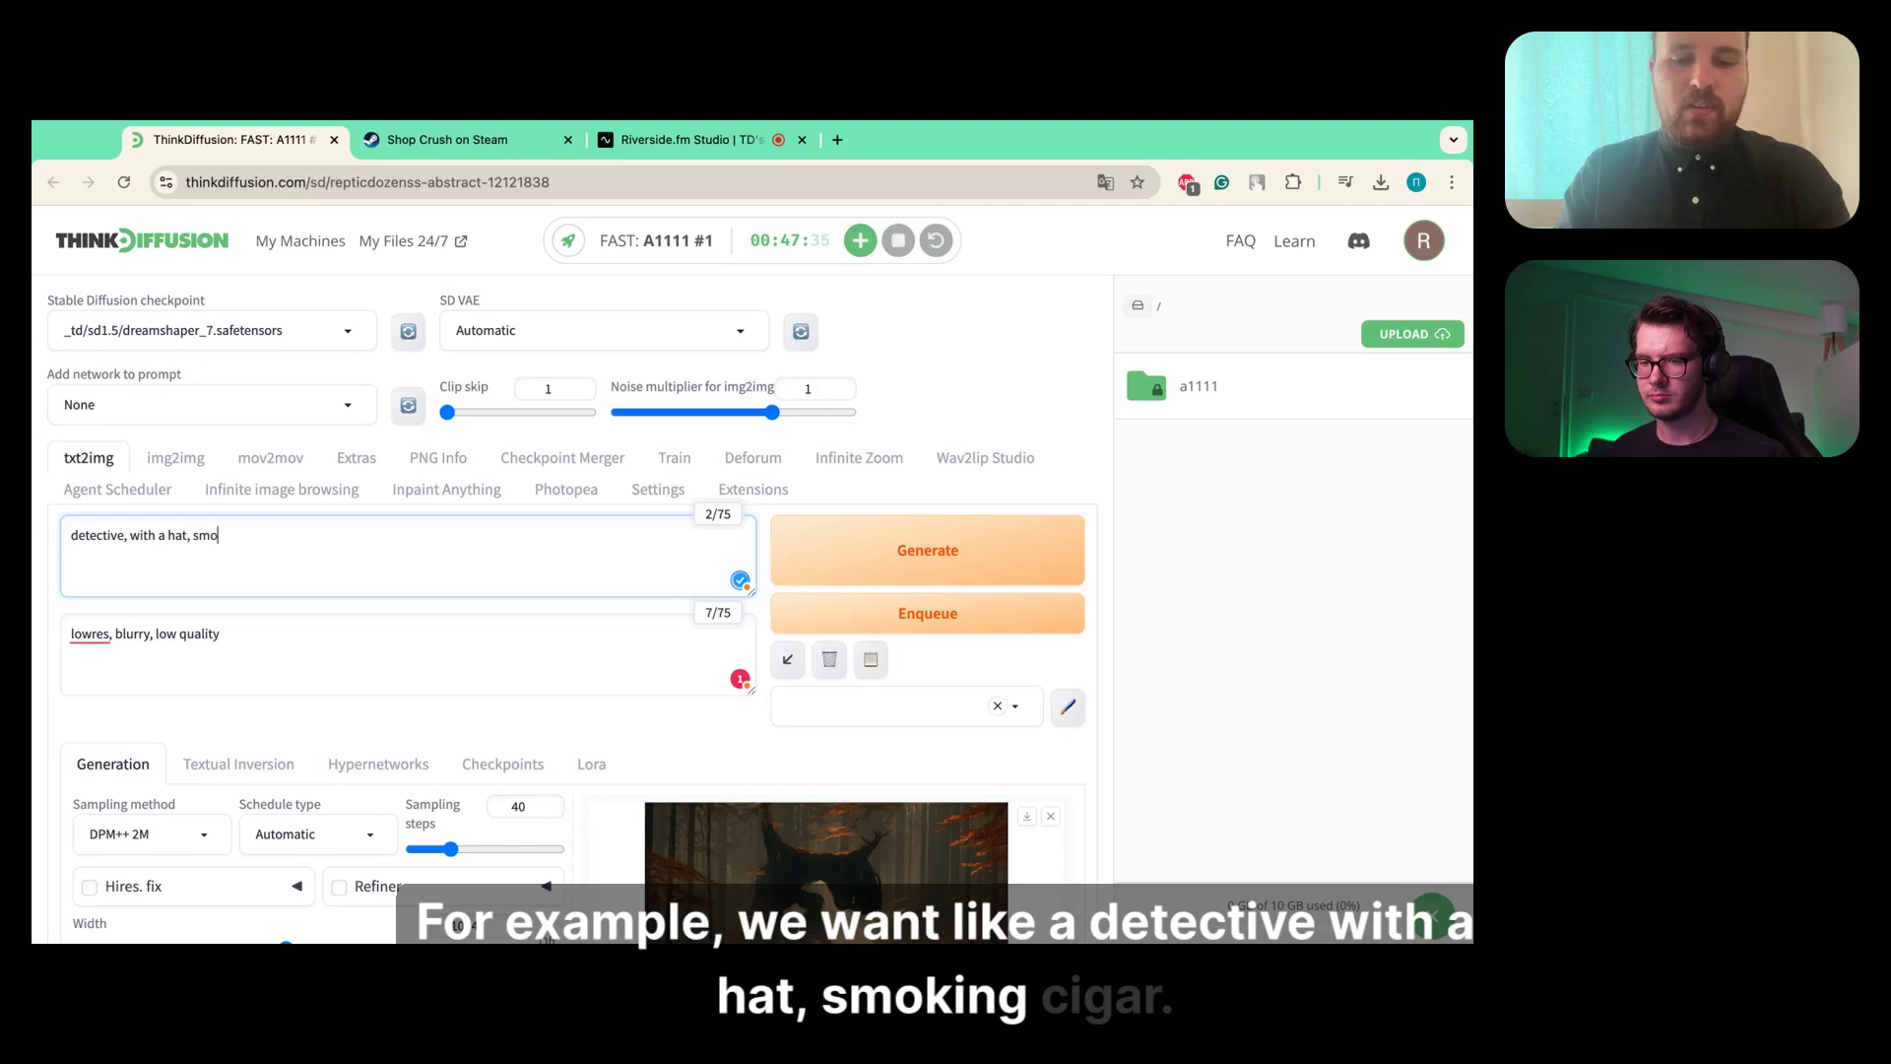
text(cking si)
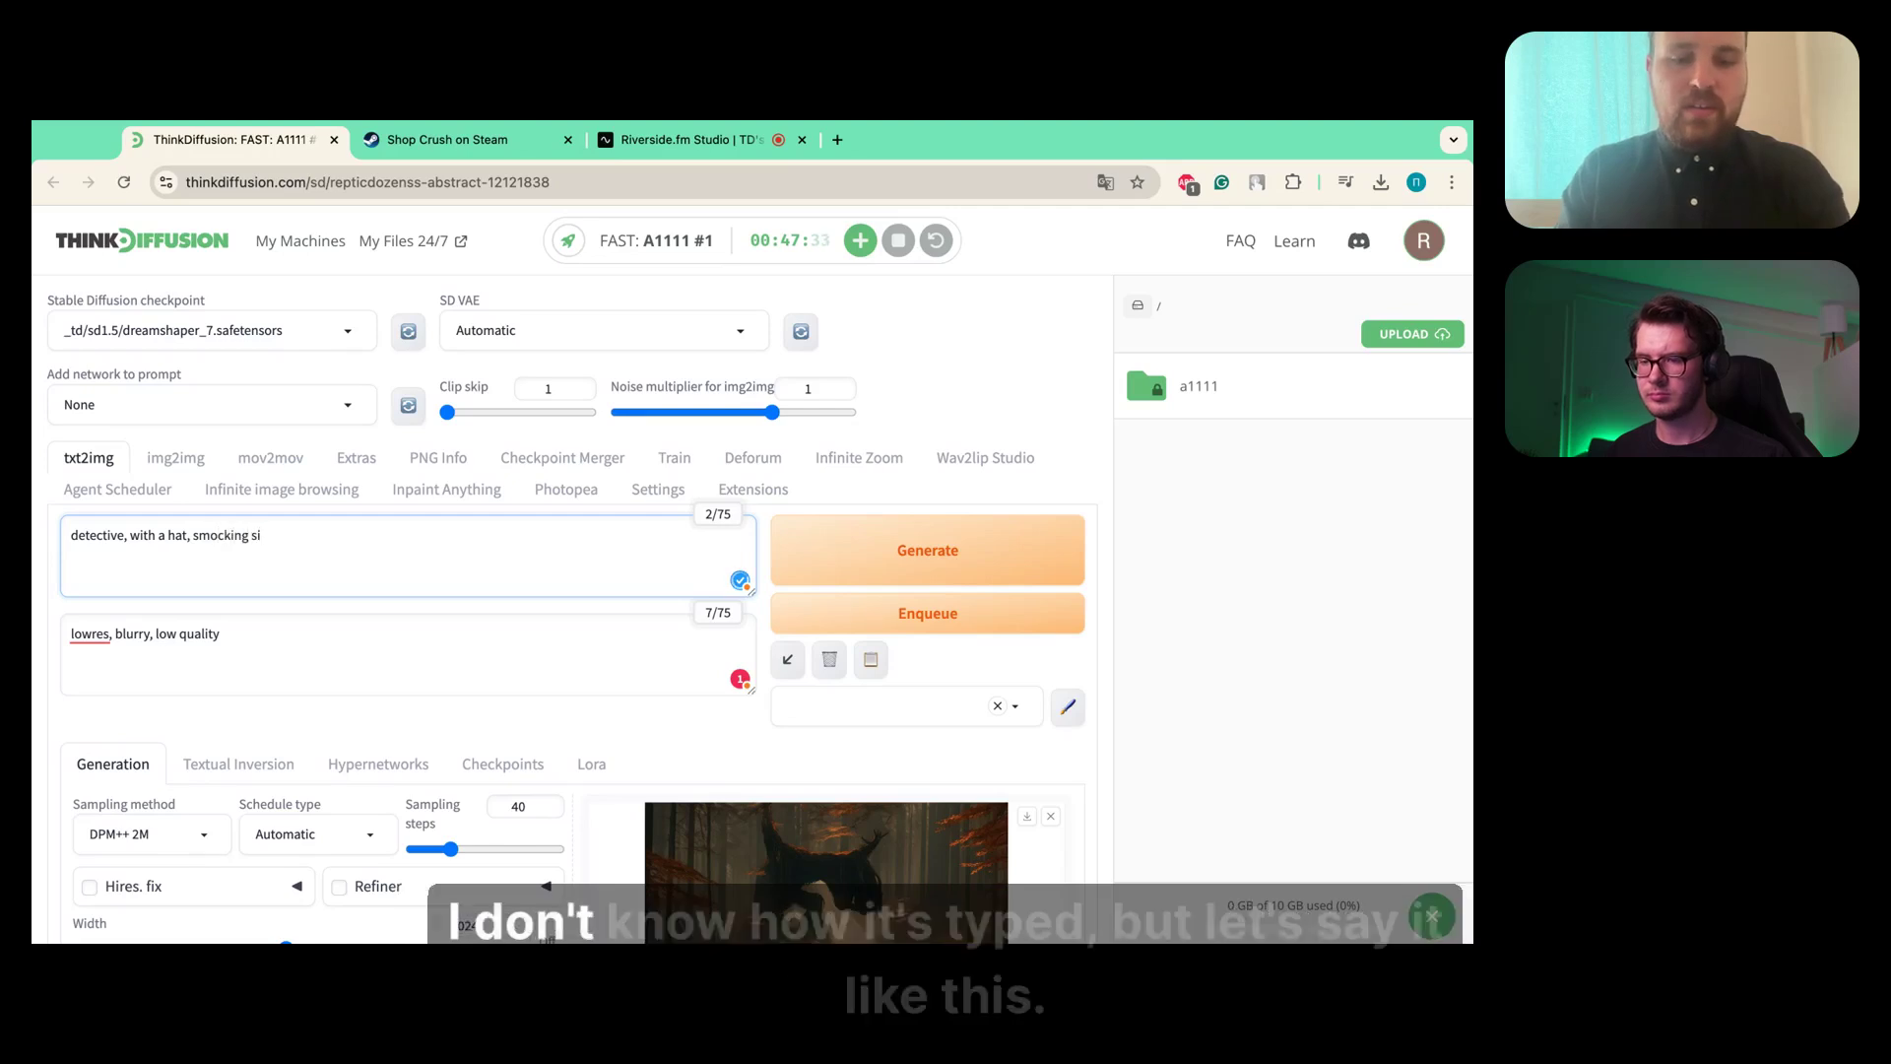
text(gar,)
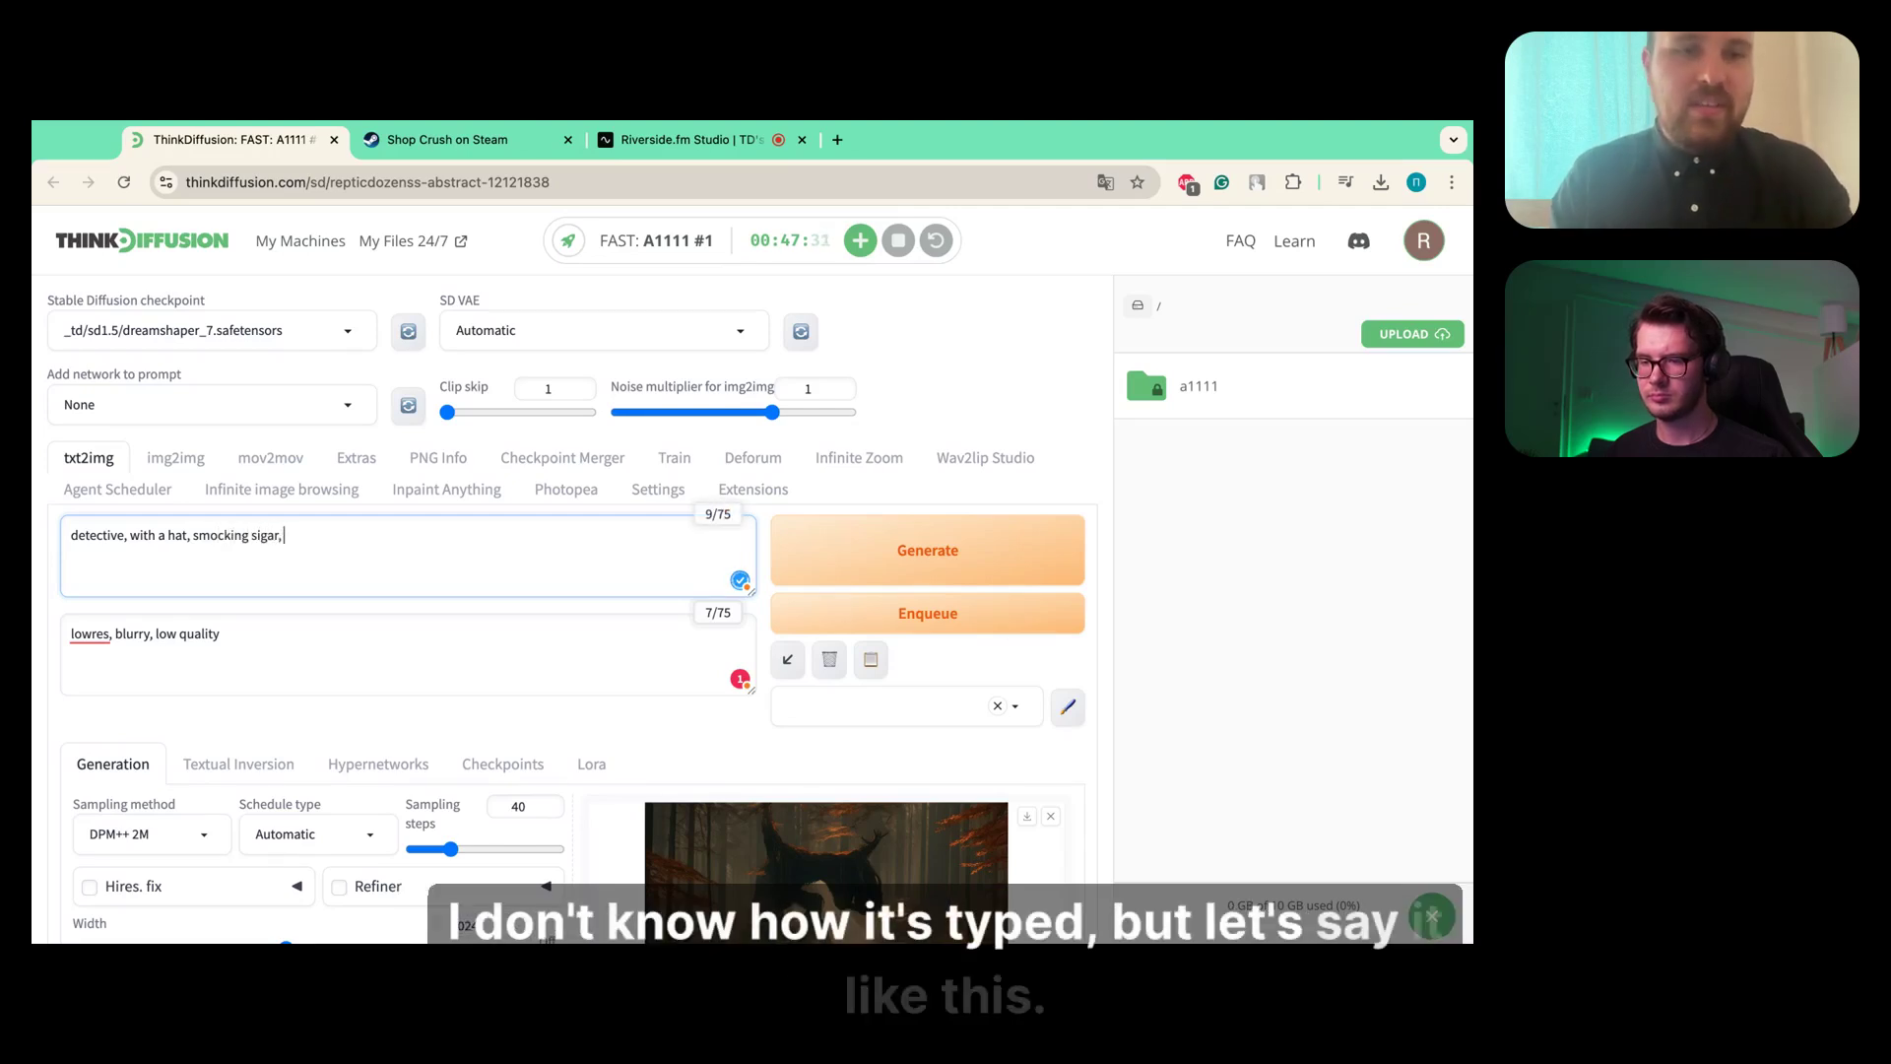
- Correct the misspelled words in the positive prompt to "smoking cigar"
key(Left)
key(Left)
key(Left)
key(Left)
key(Left)
key(Left)
key(Left)
key(Left)
key(Left)
key(Left)
key(Left)
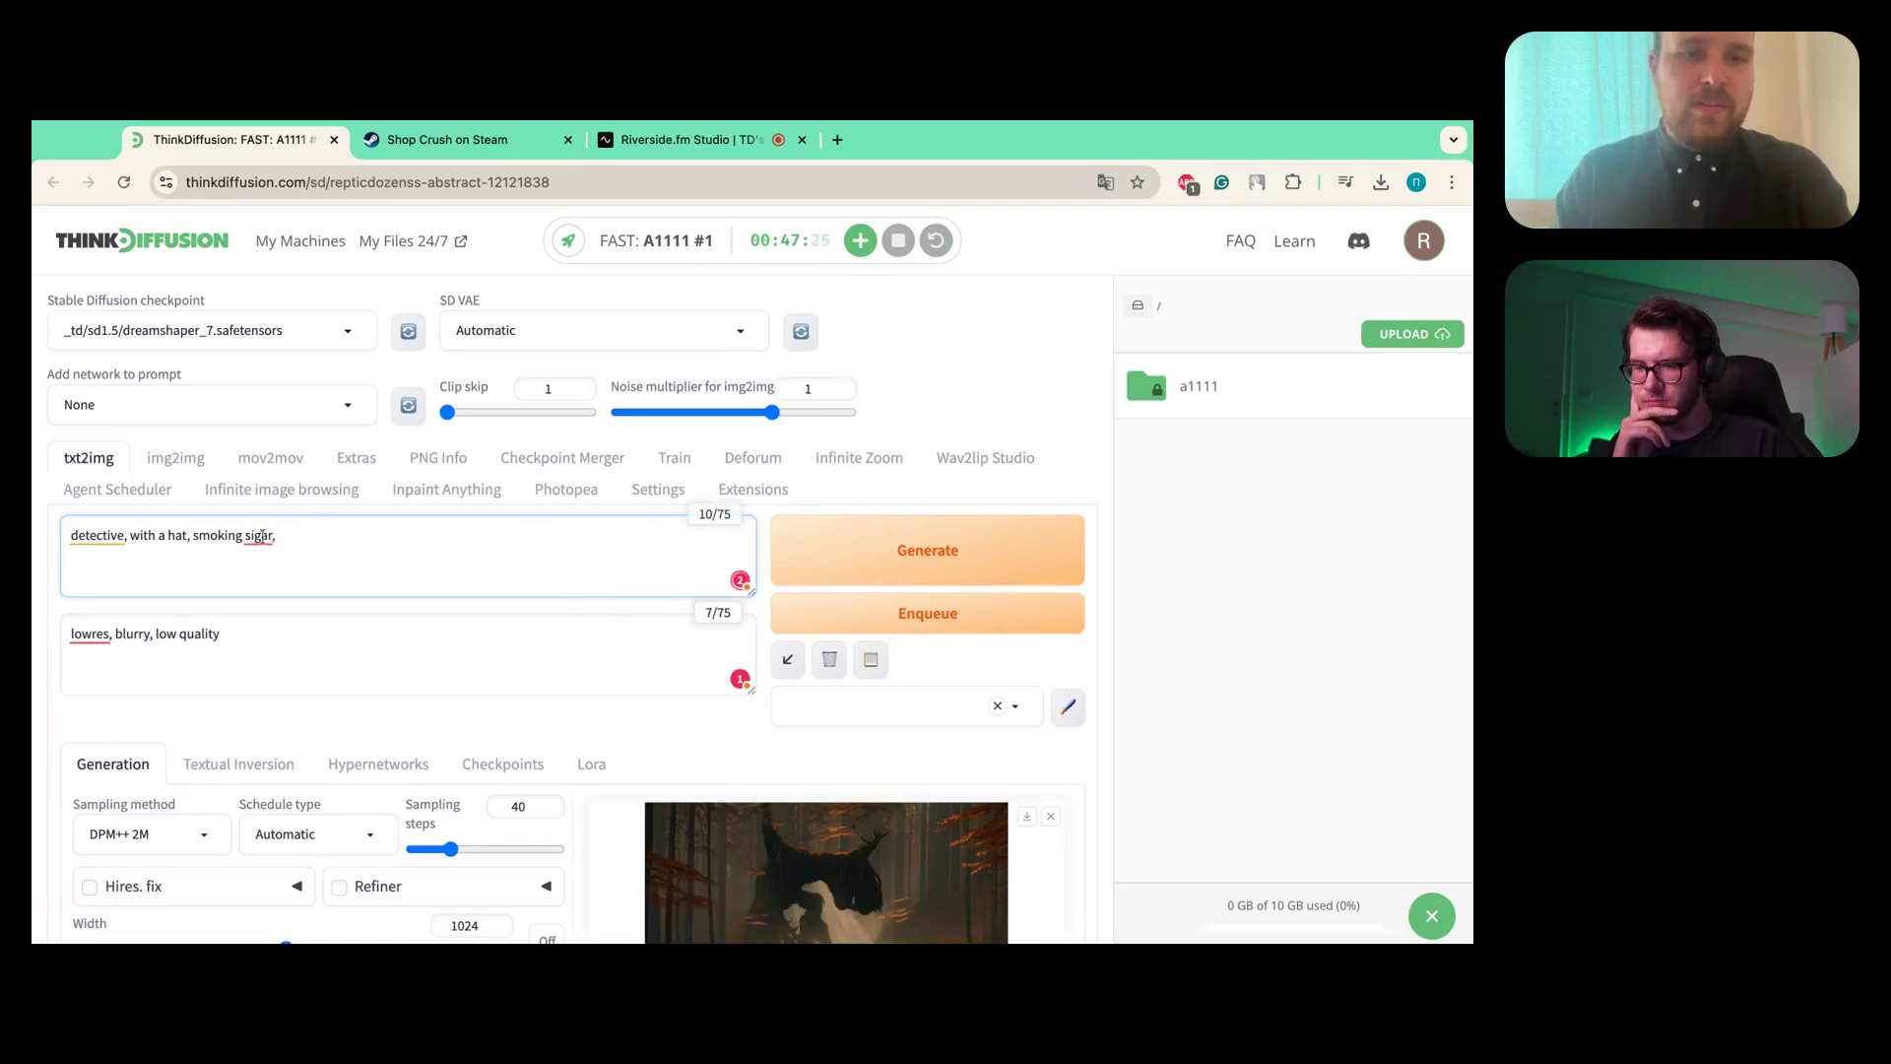
mouse_move(272, 537)
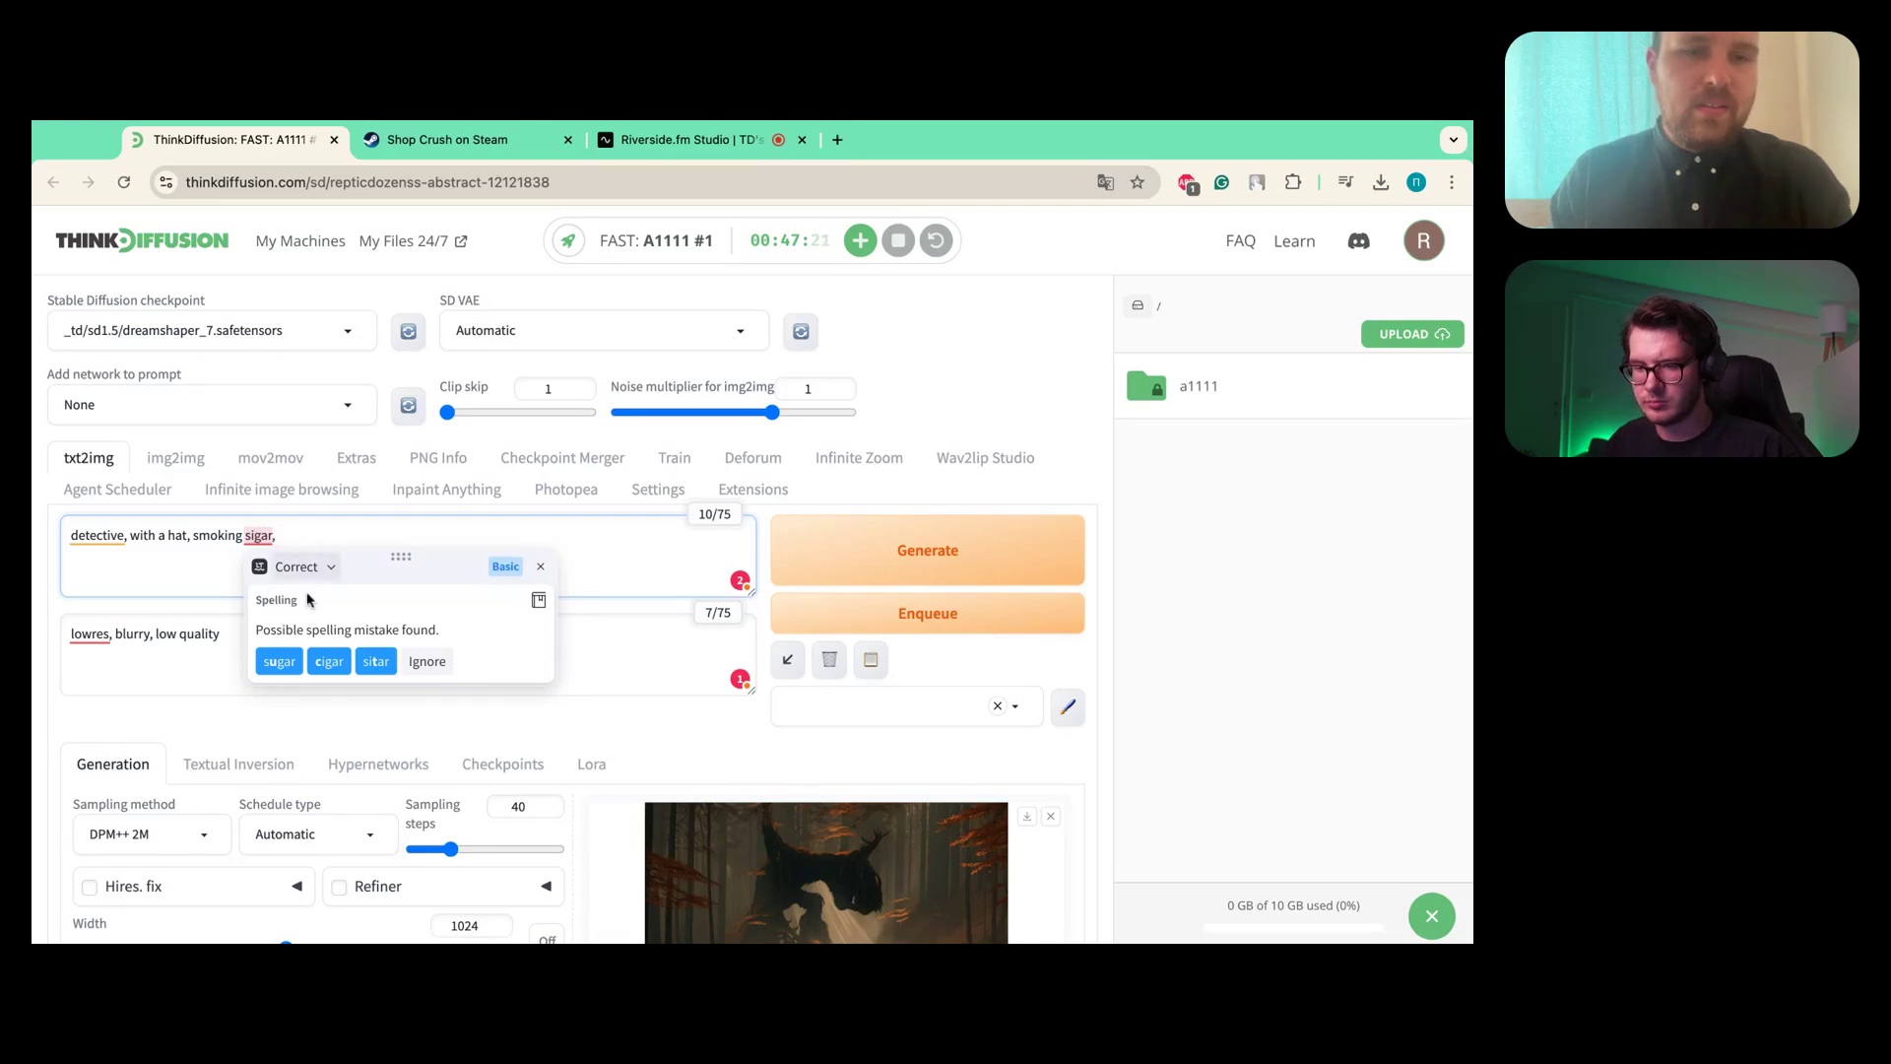
click(329, 661)
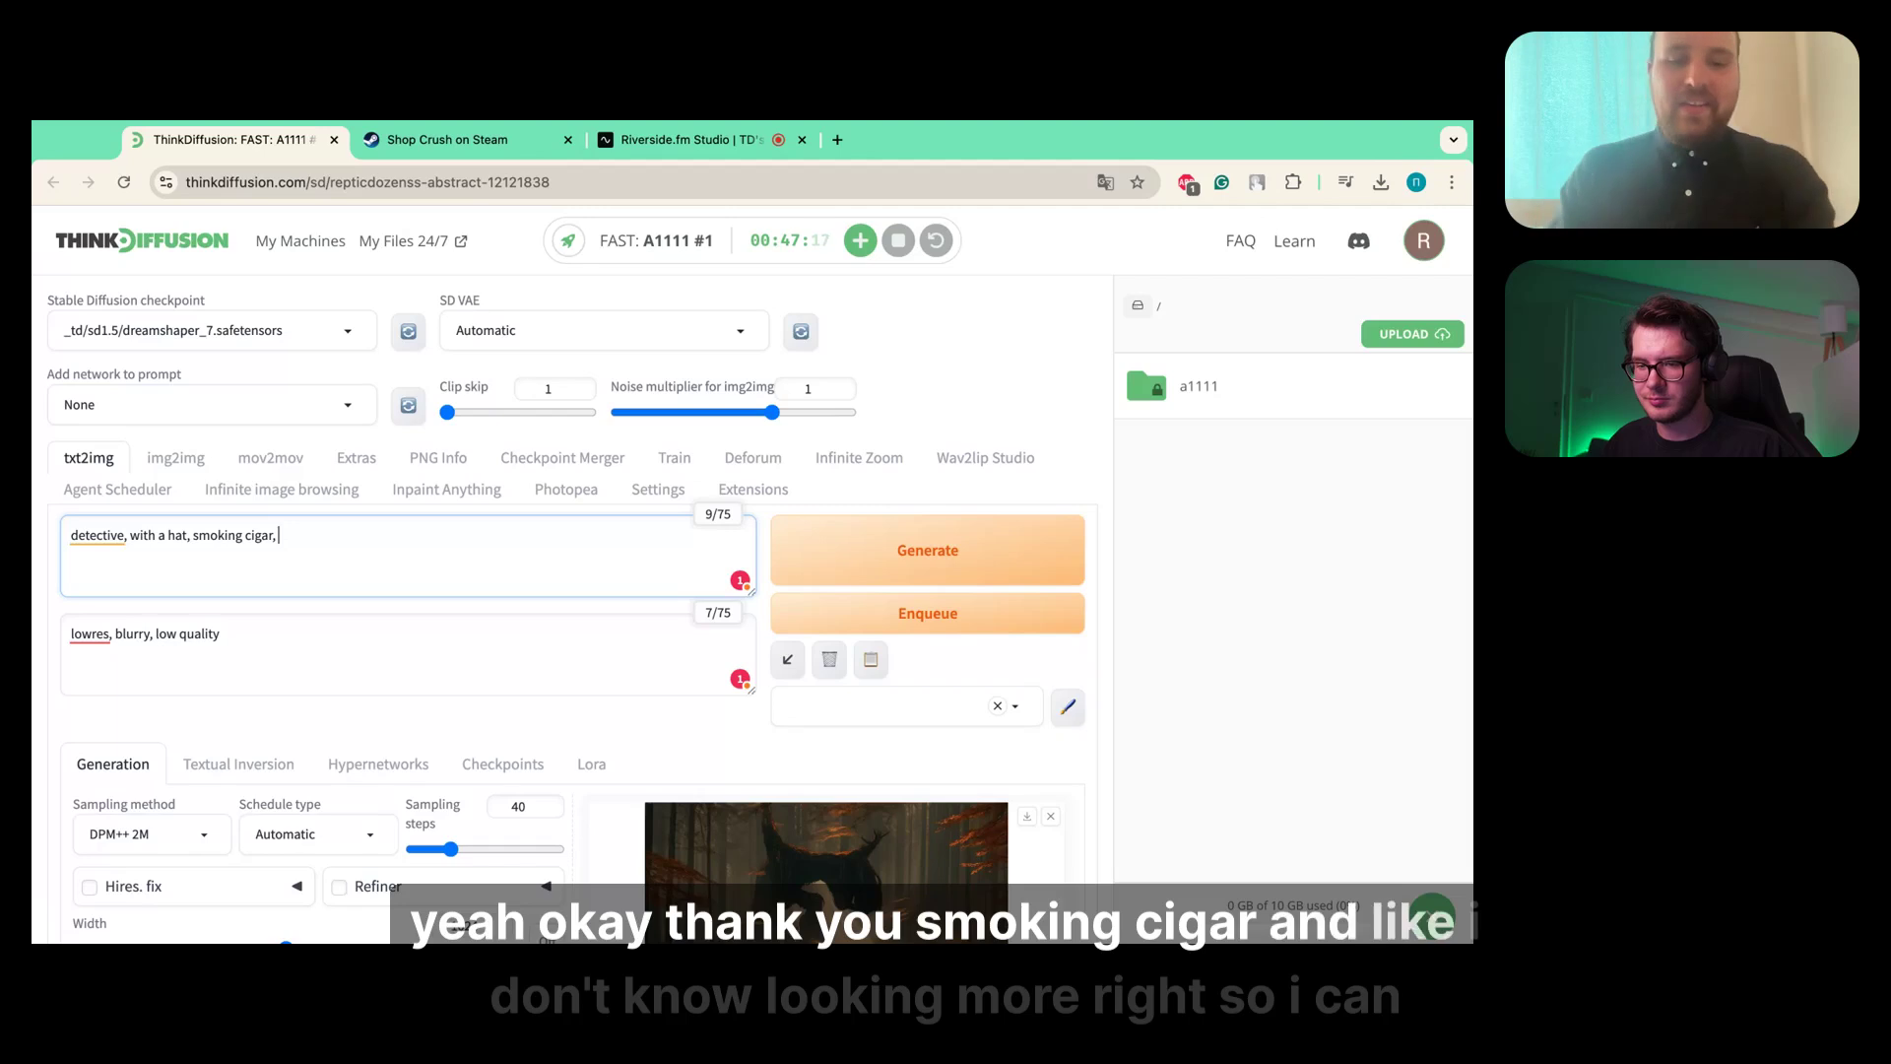
- Append "looking noir" to the positive prompt and clear the entire negative prompt
text(look)
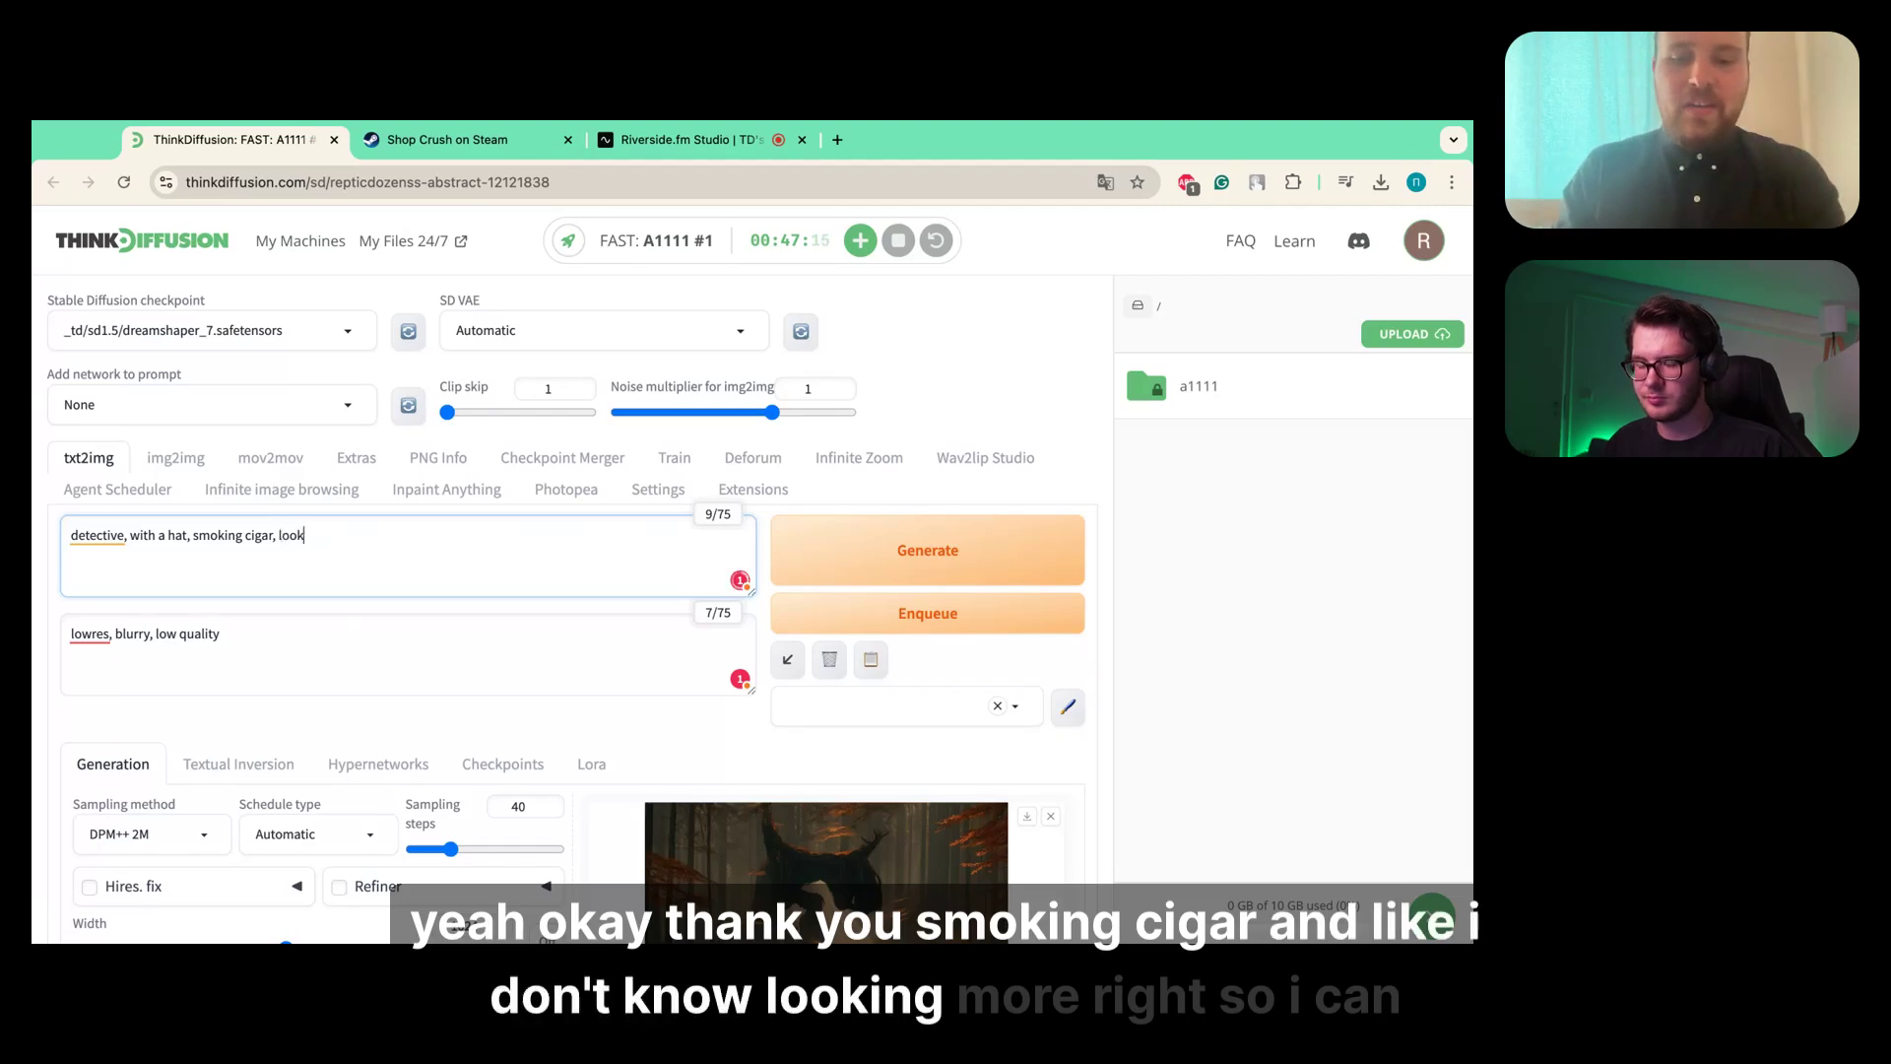
text(ing no)
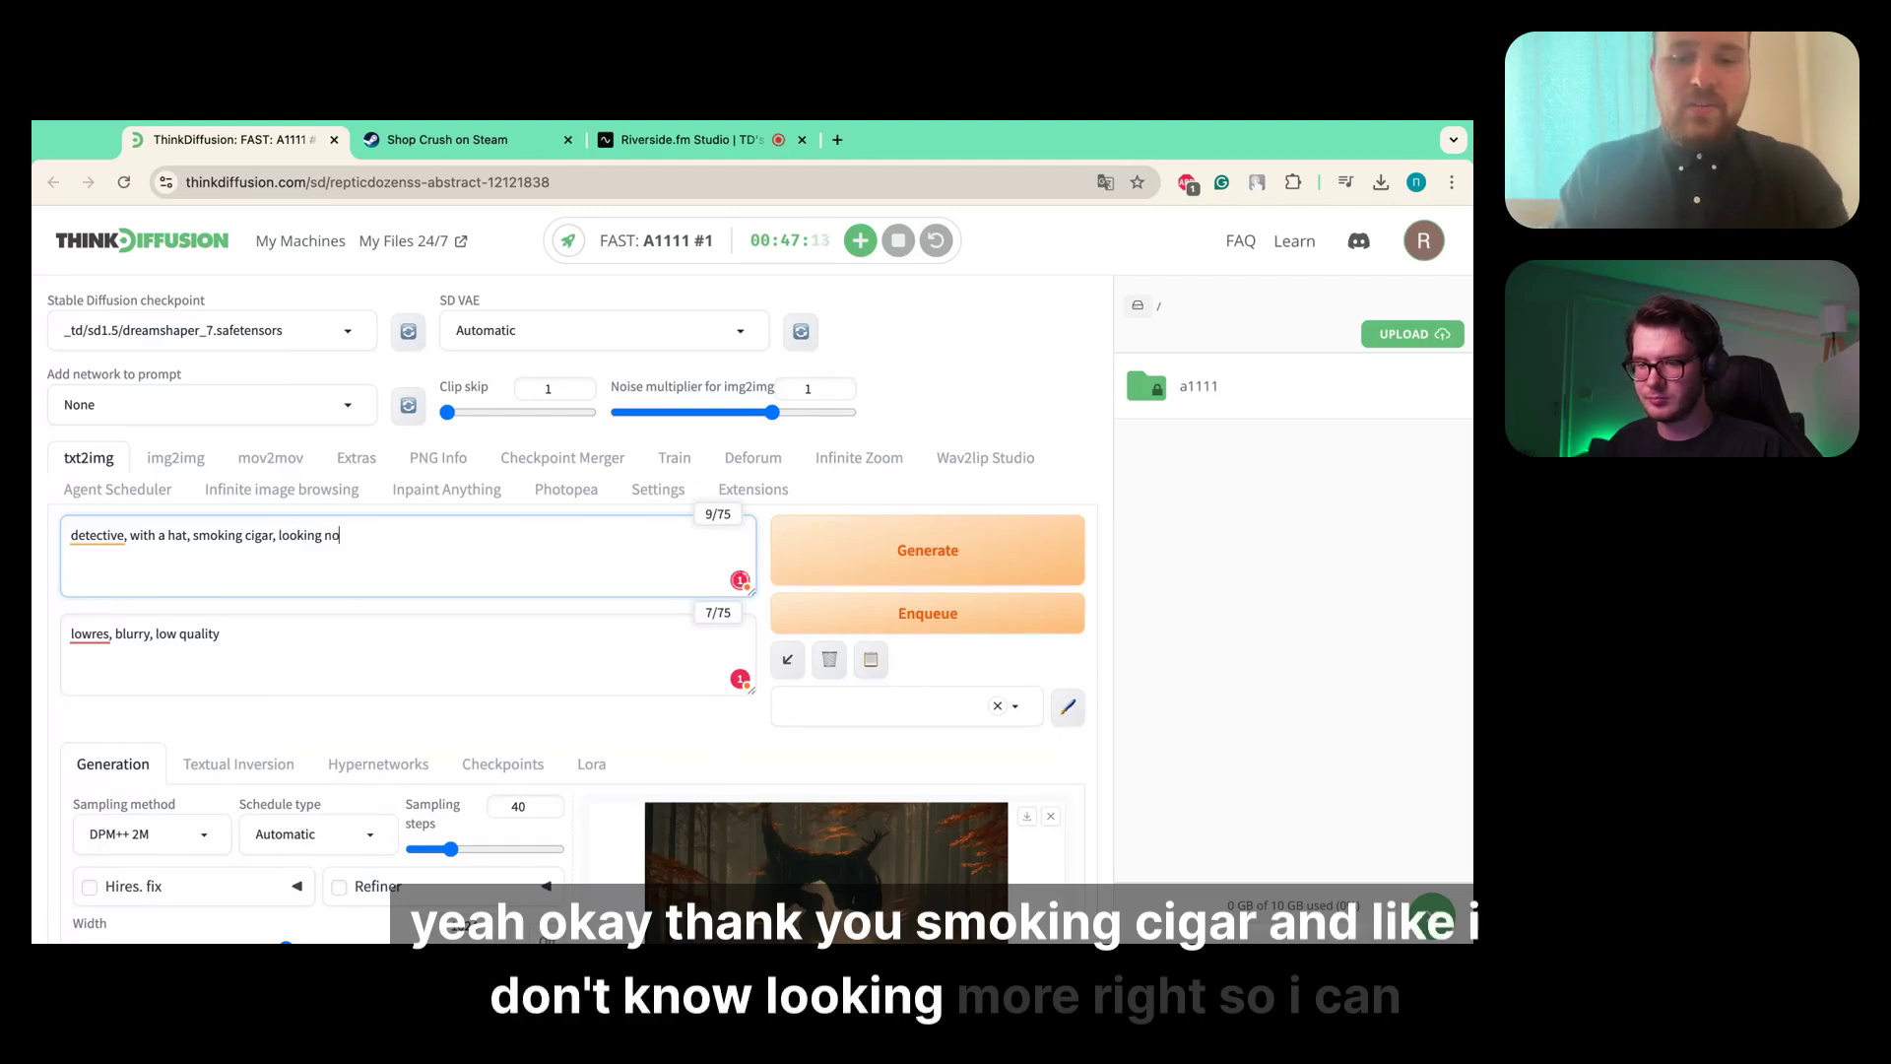
text(ir)
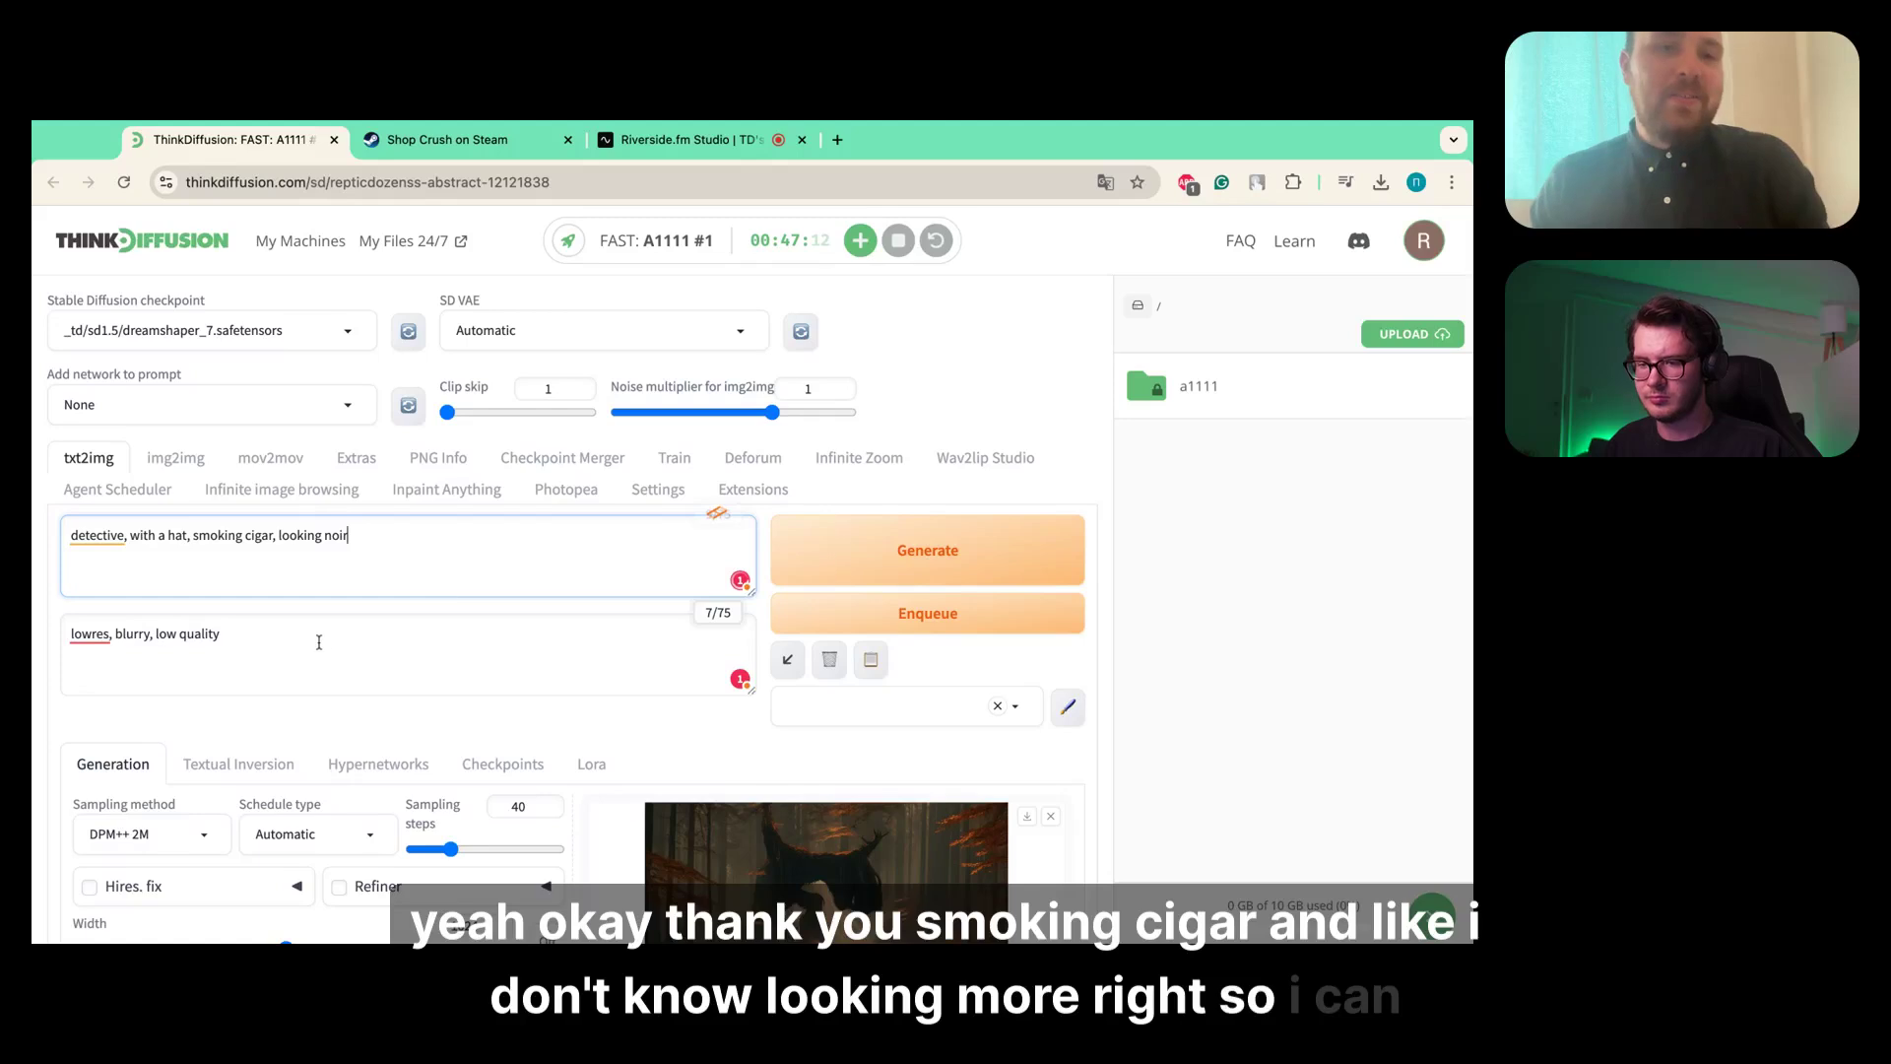
triple_click(319, 642)
key(BackSpace)
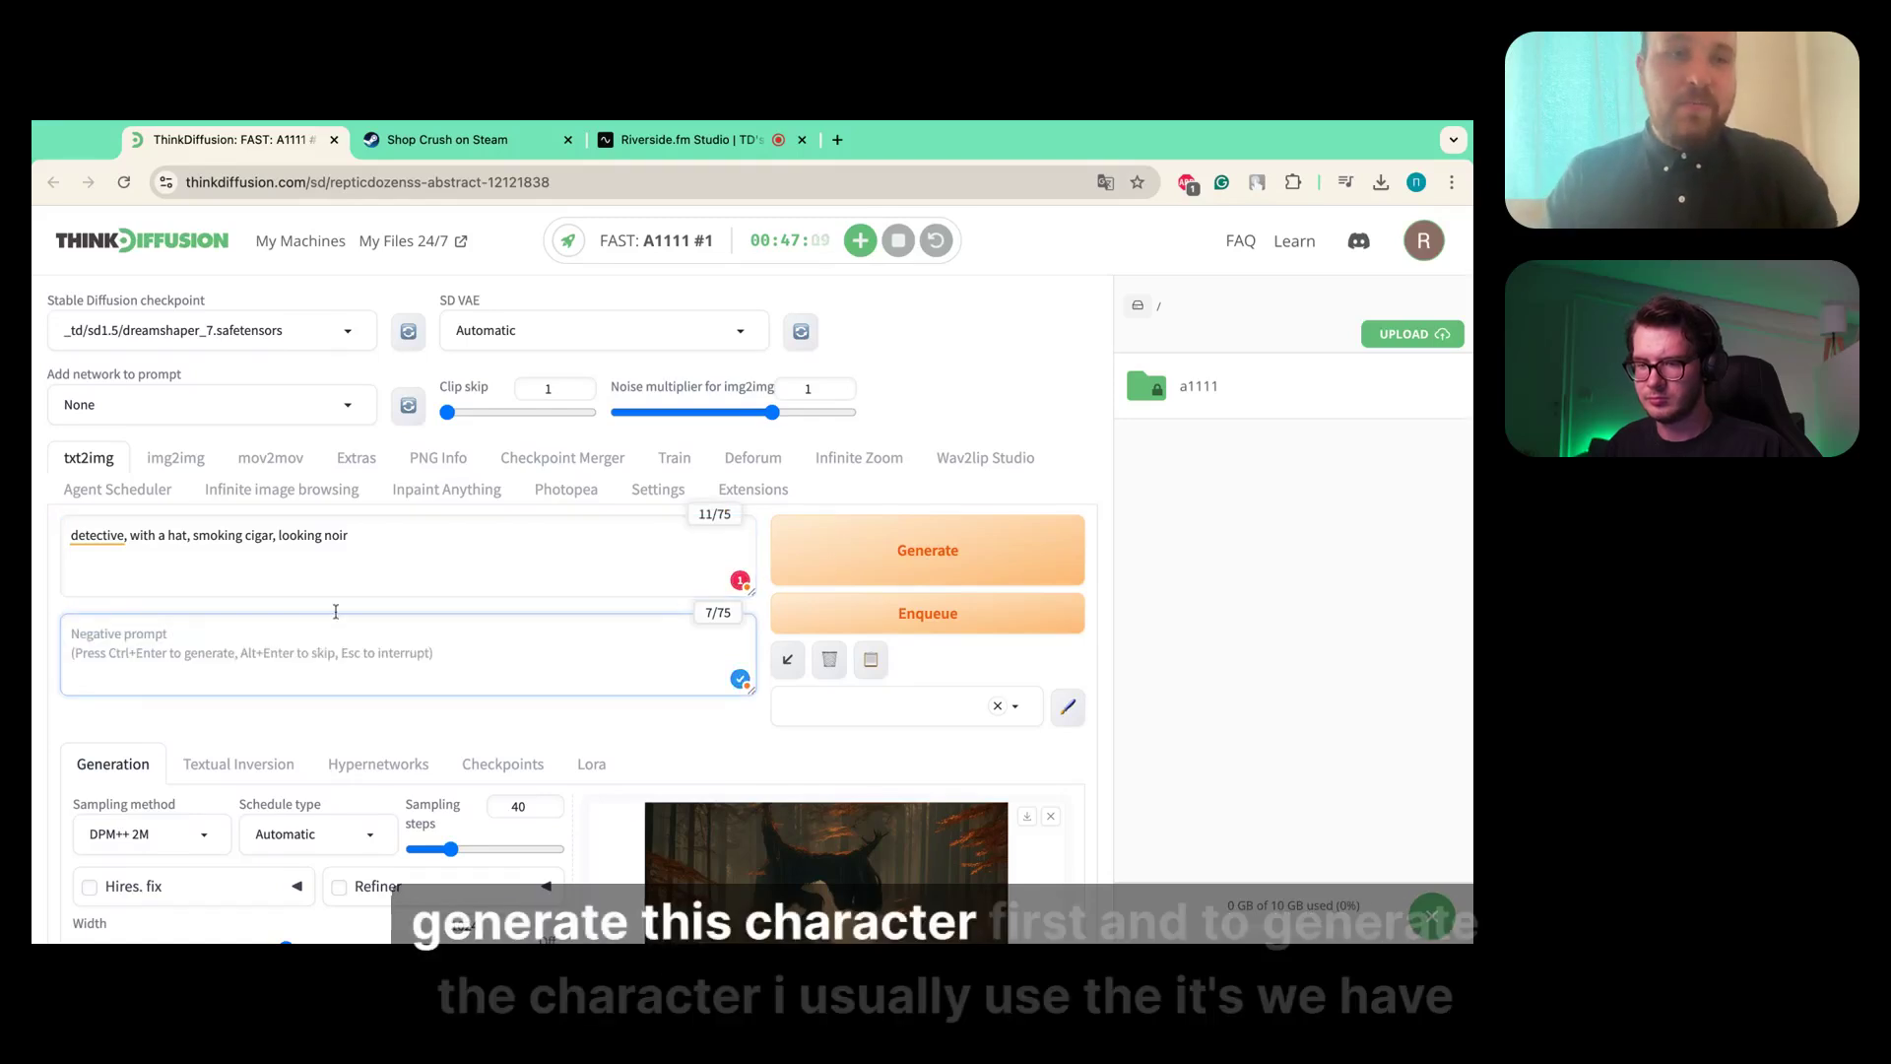
- Switch the Stable Diffusion checkpoint to _td/sd1.5/westernAnimation_v1.safetensors
click(295, 330)
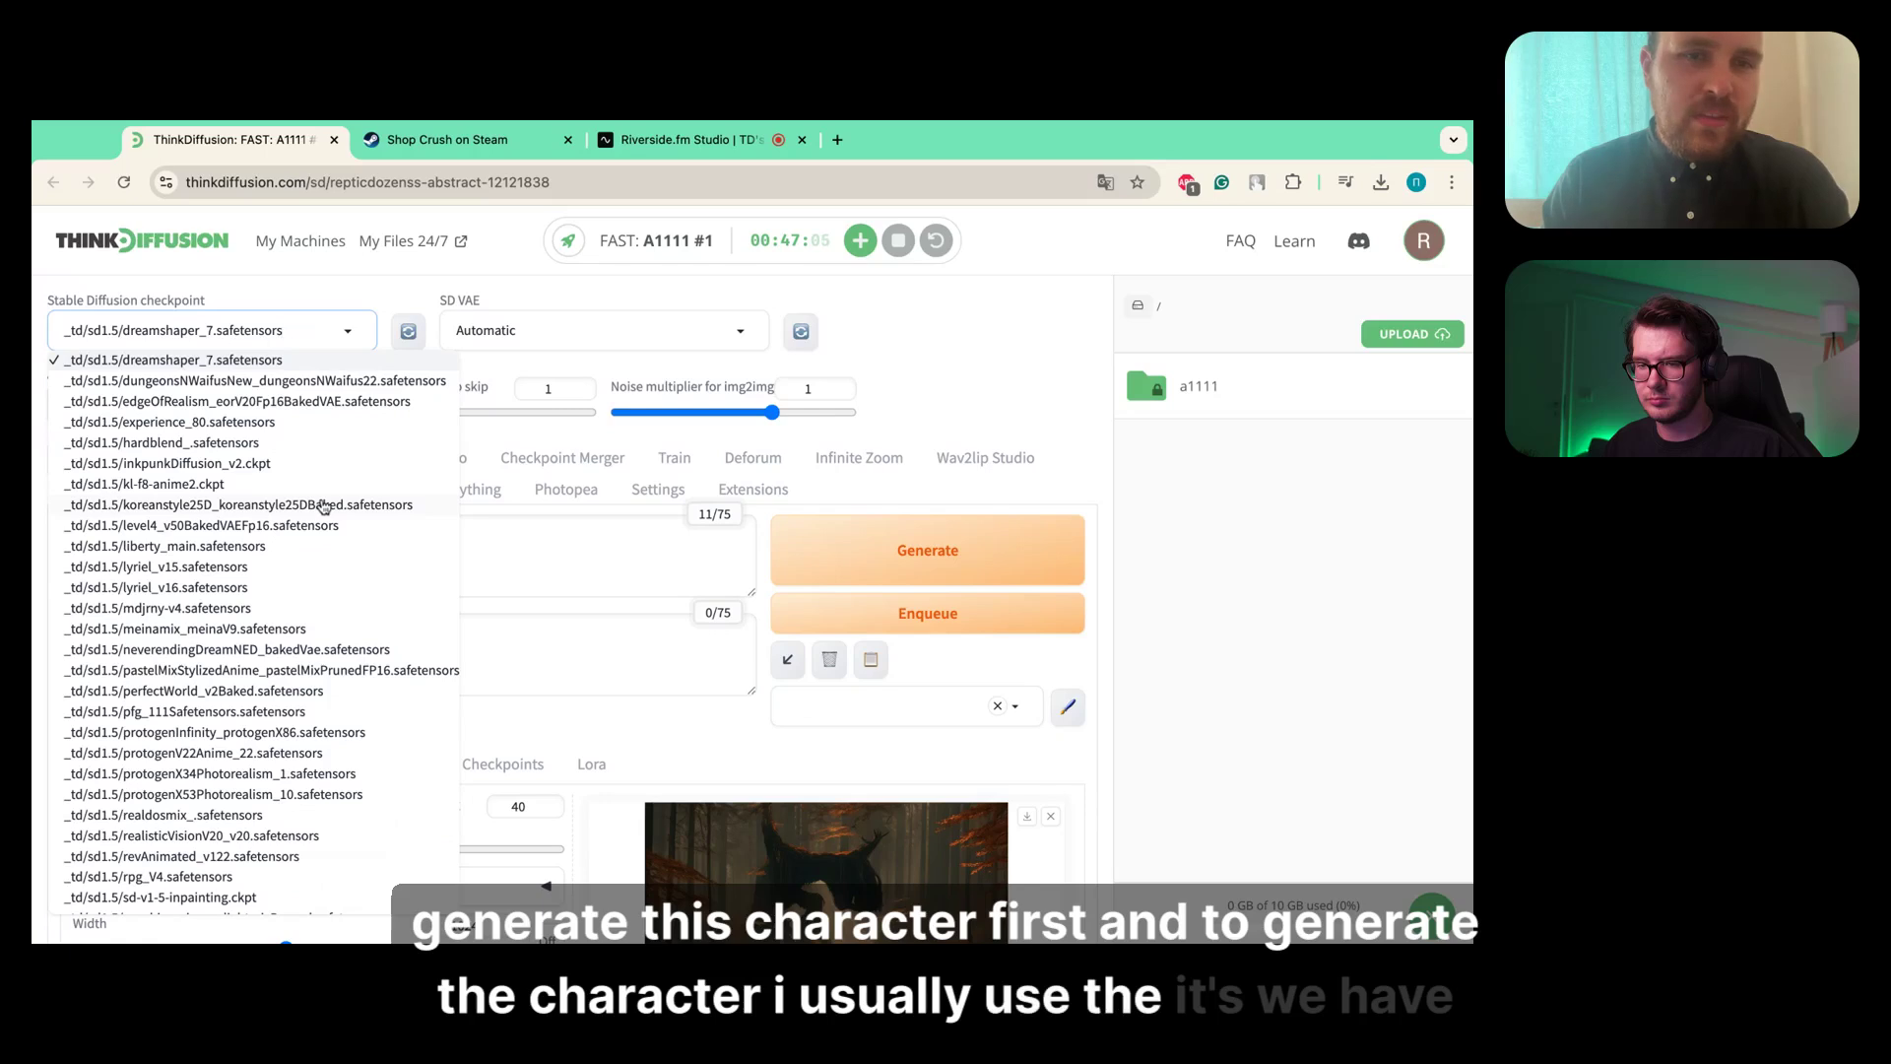
scroll(323, 507, down, 4)
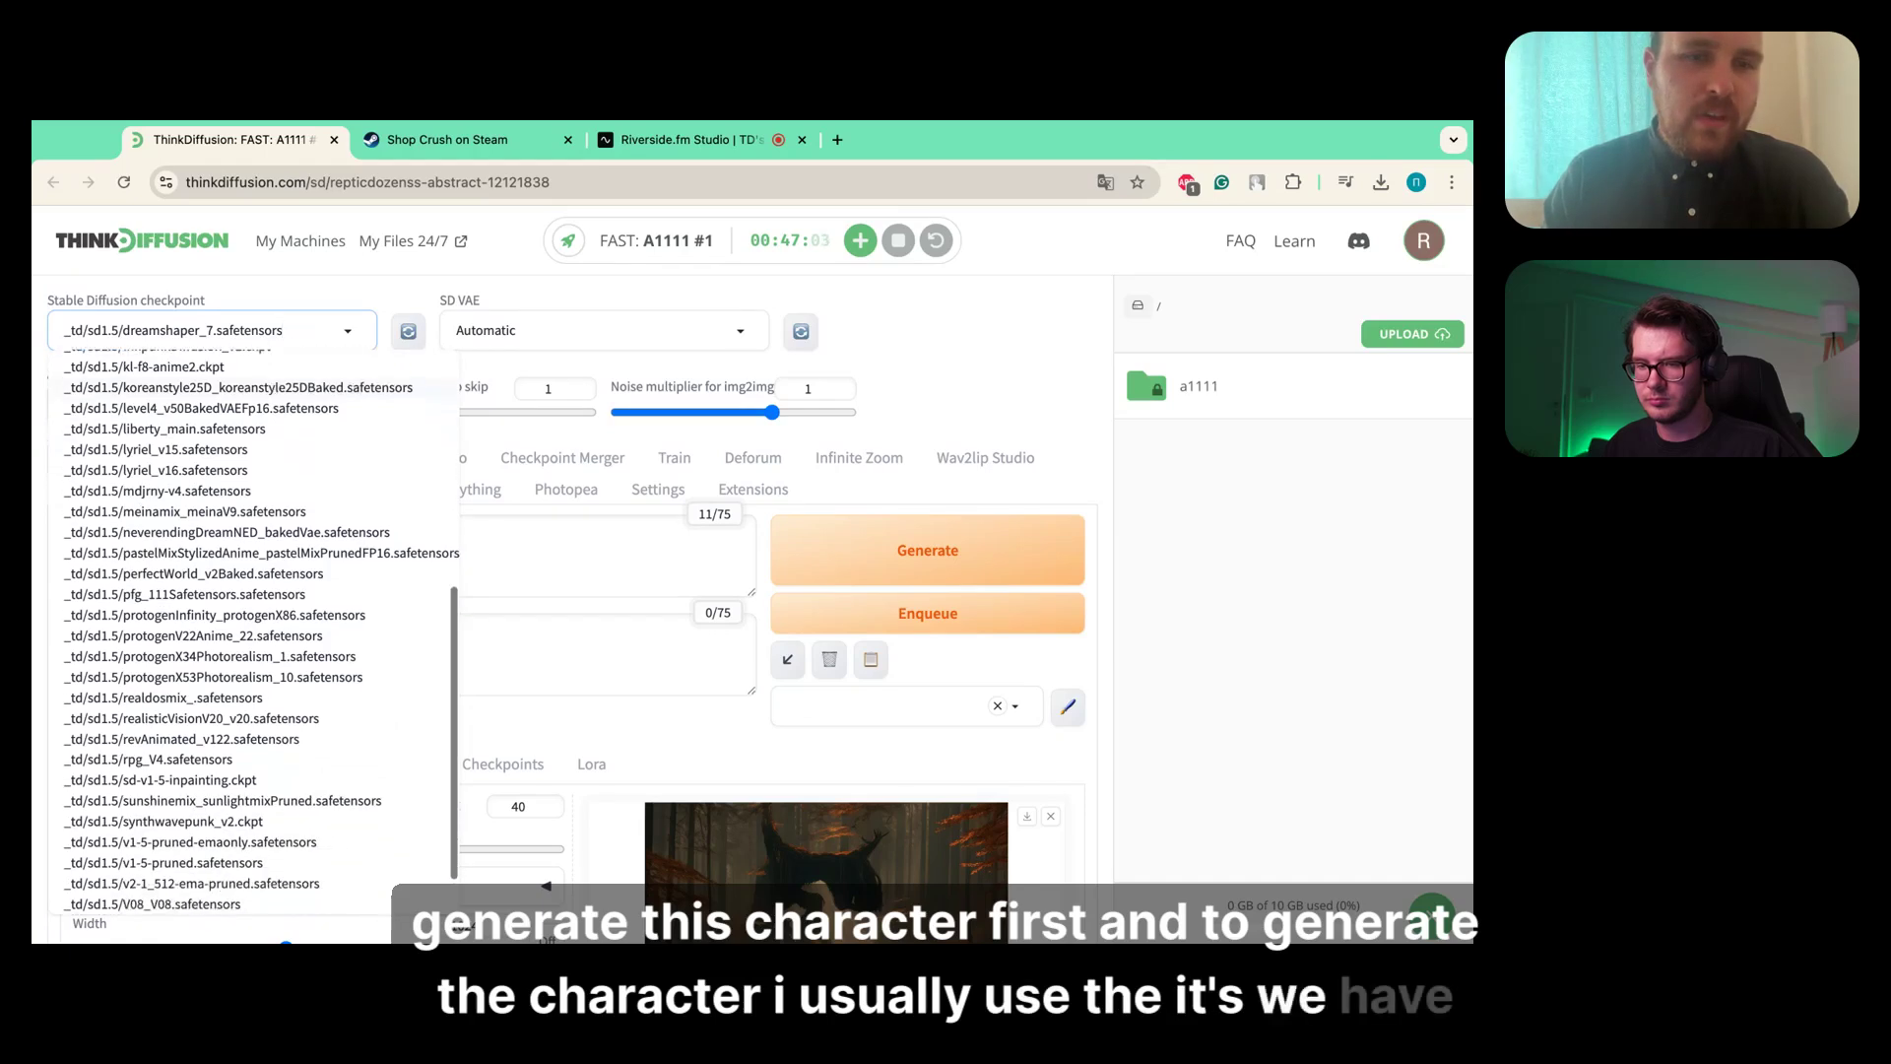
scroll(296, 562, down, 1)
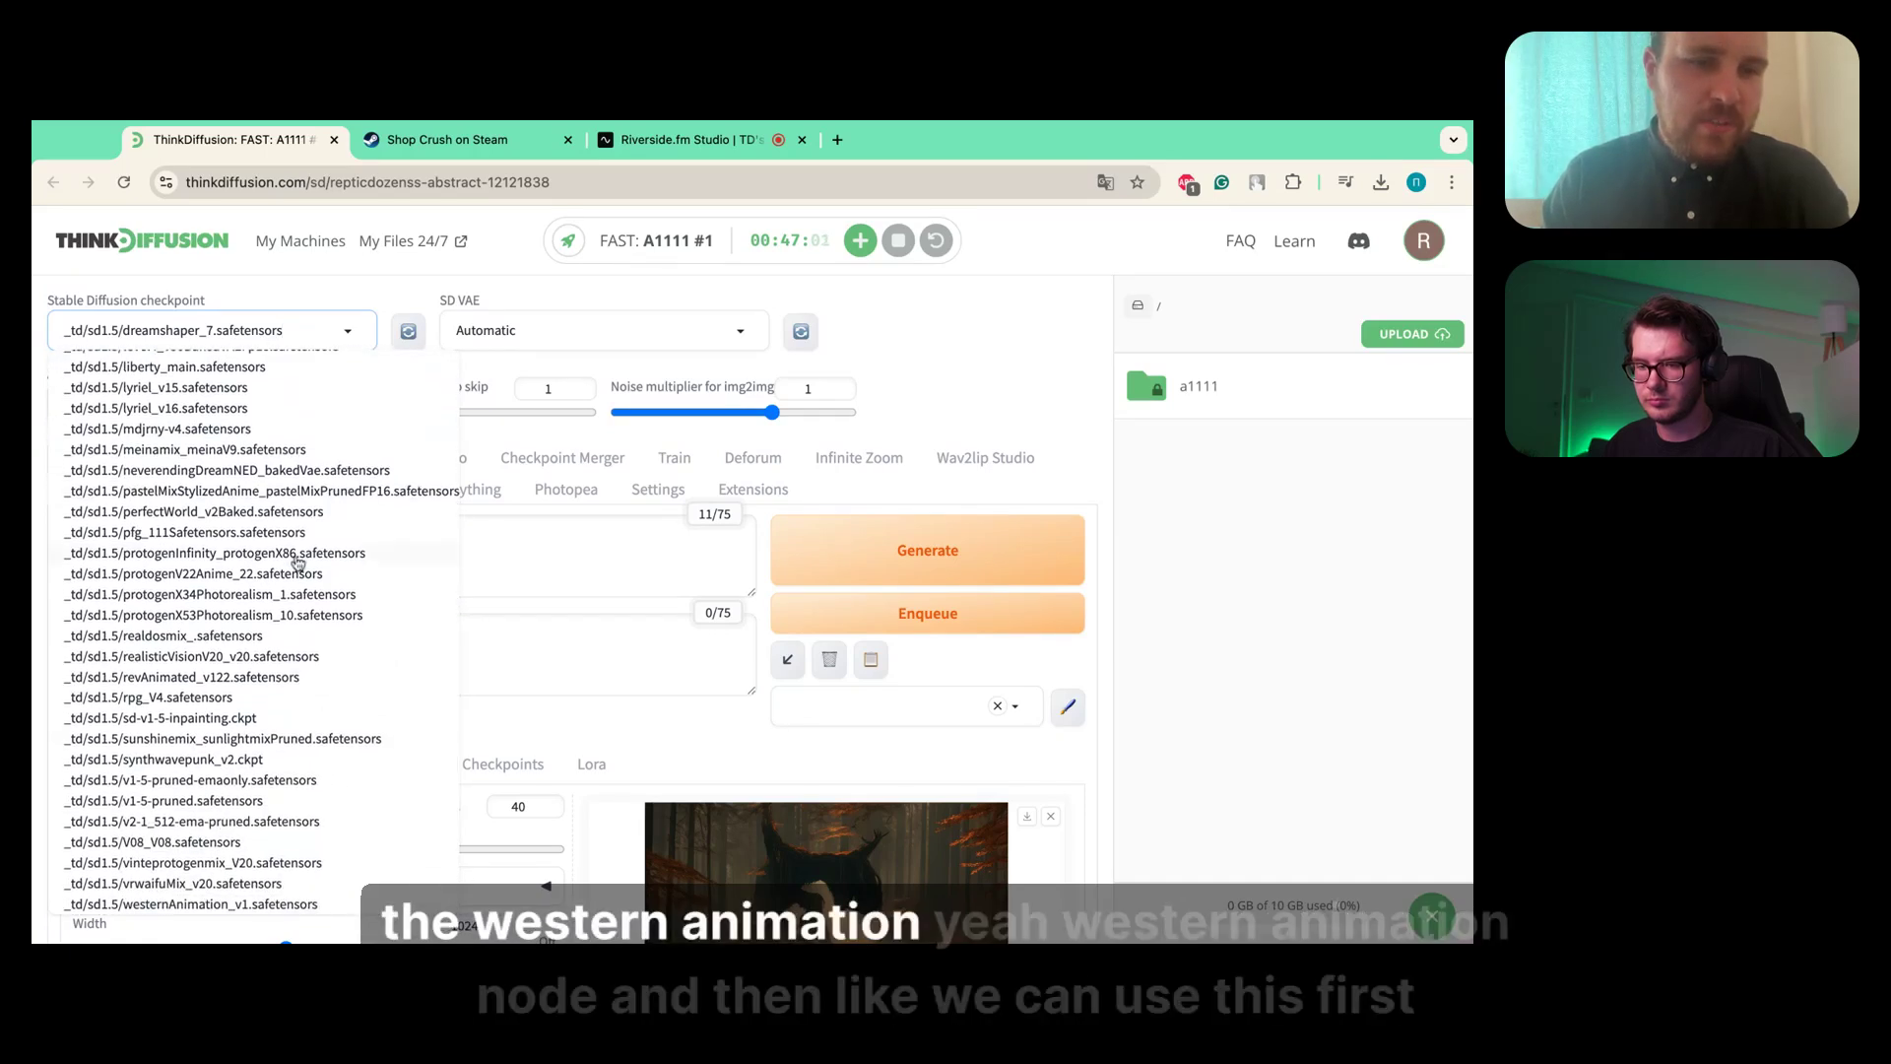
click(250, 904)
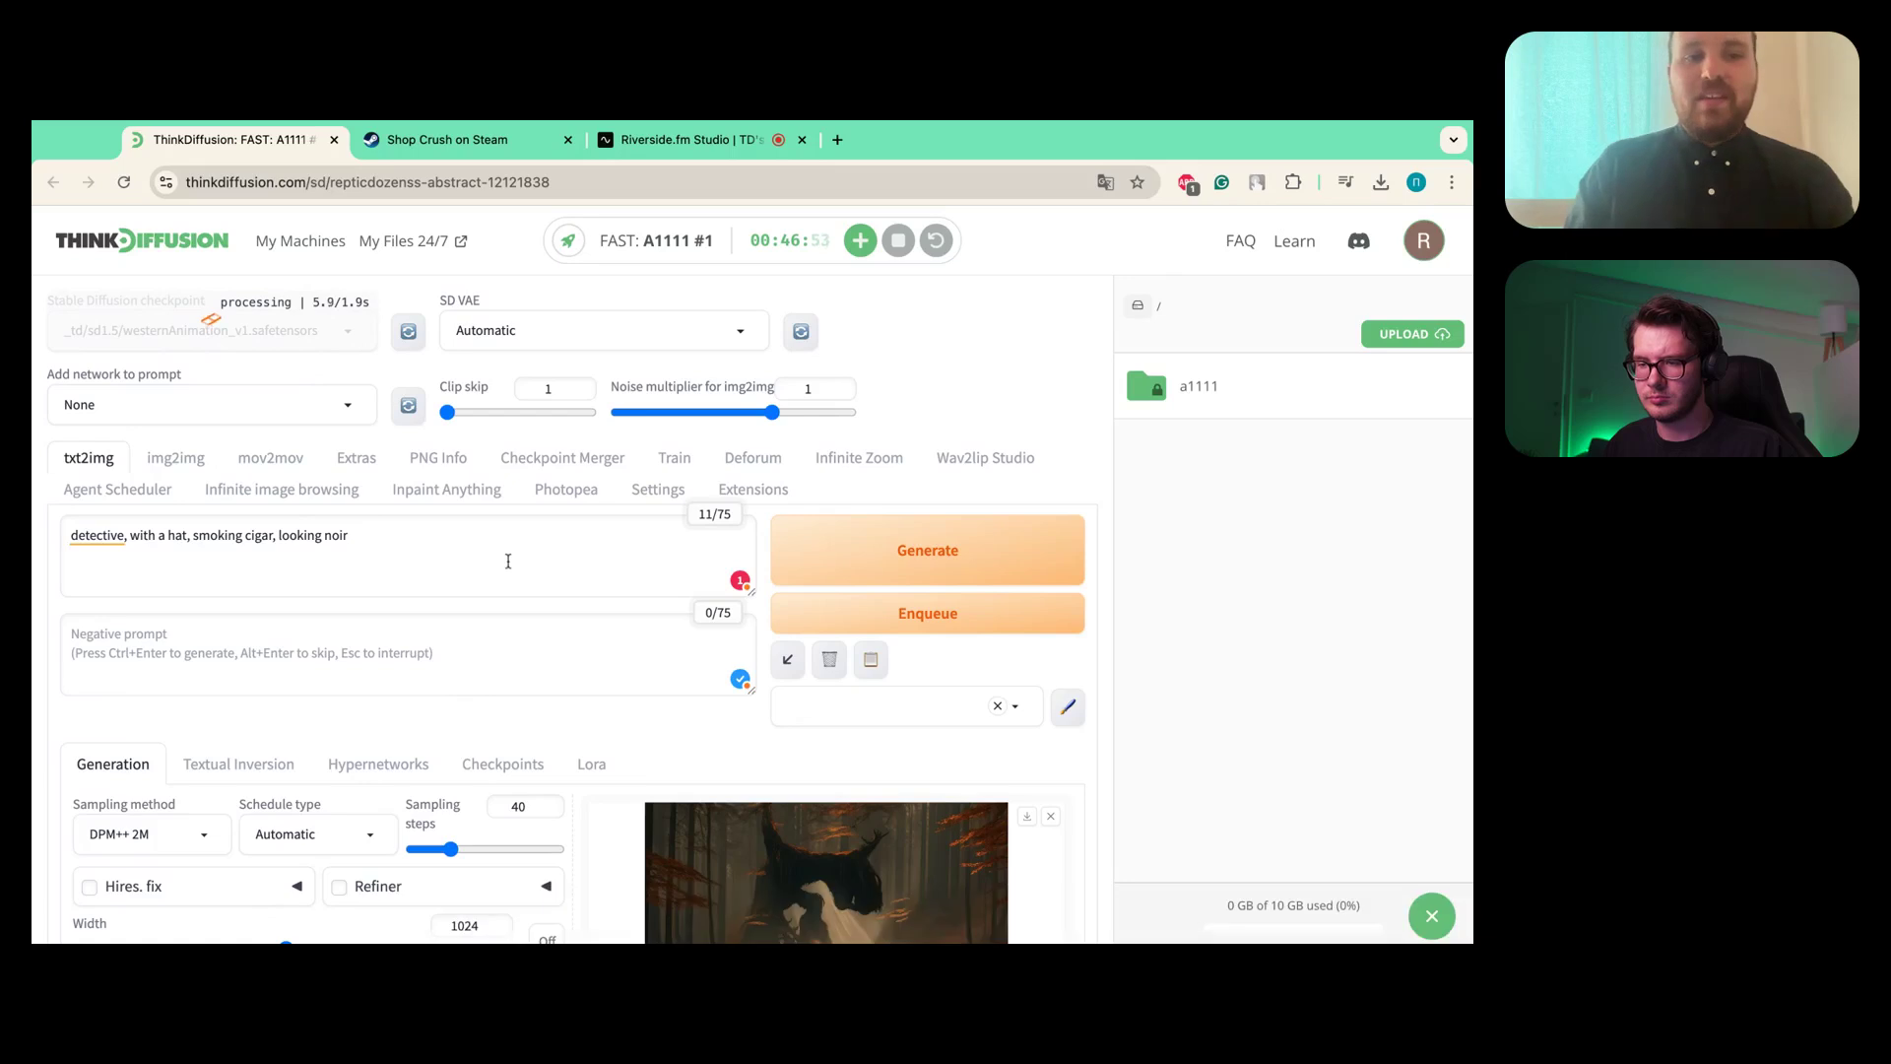
- Append ", posing for a photo" to the end of the positive prompt
click(437, 545)
text(,)
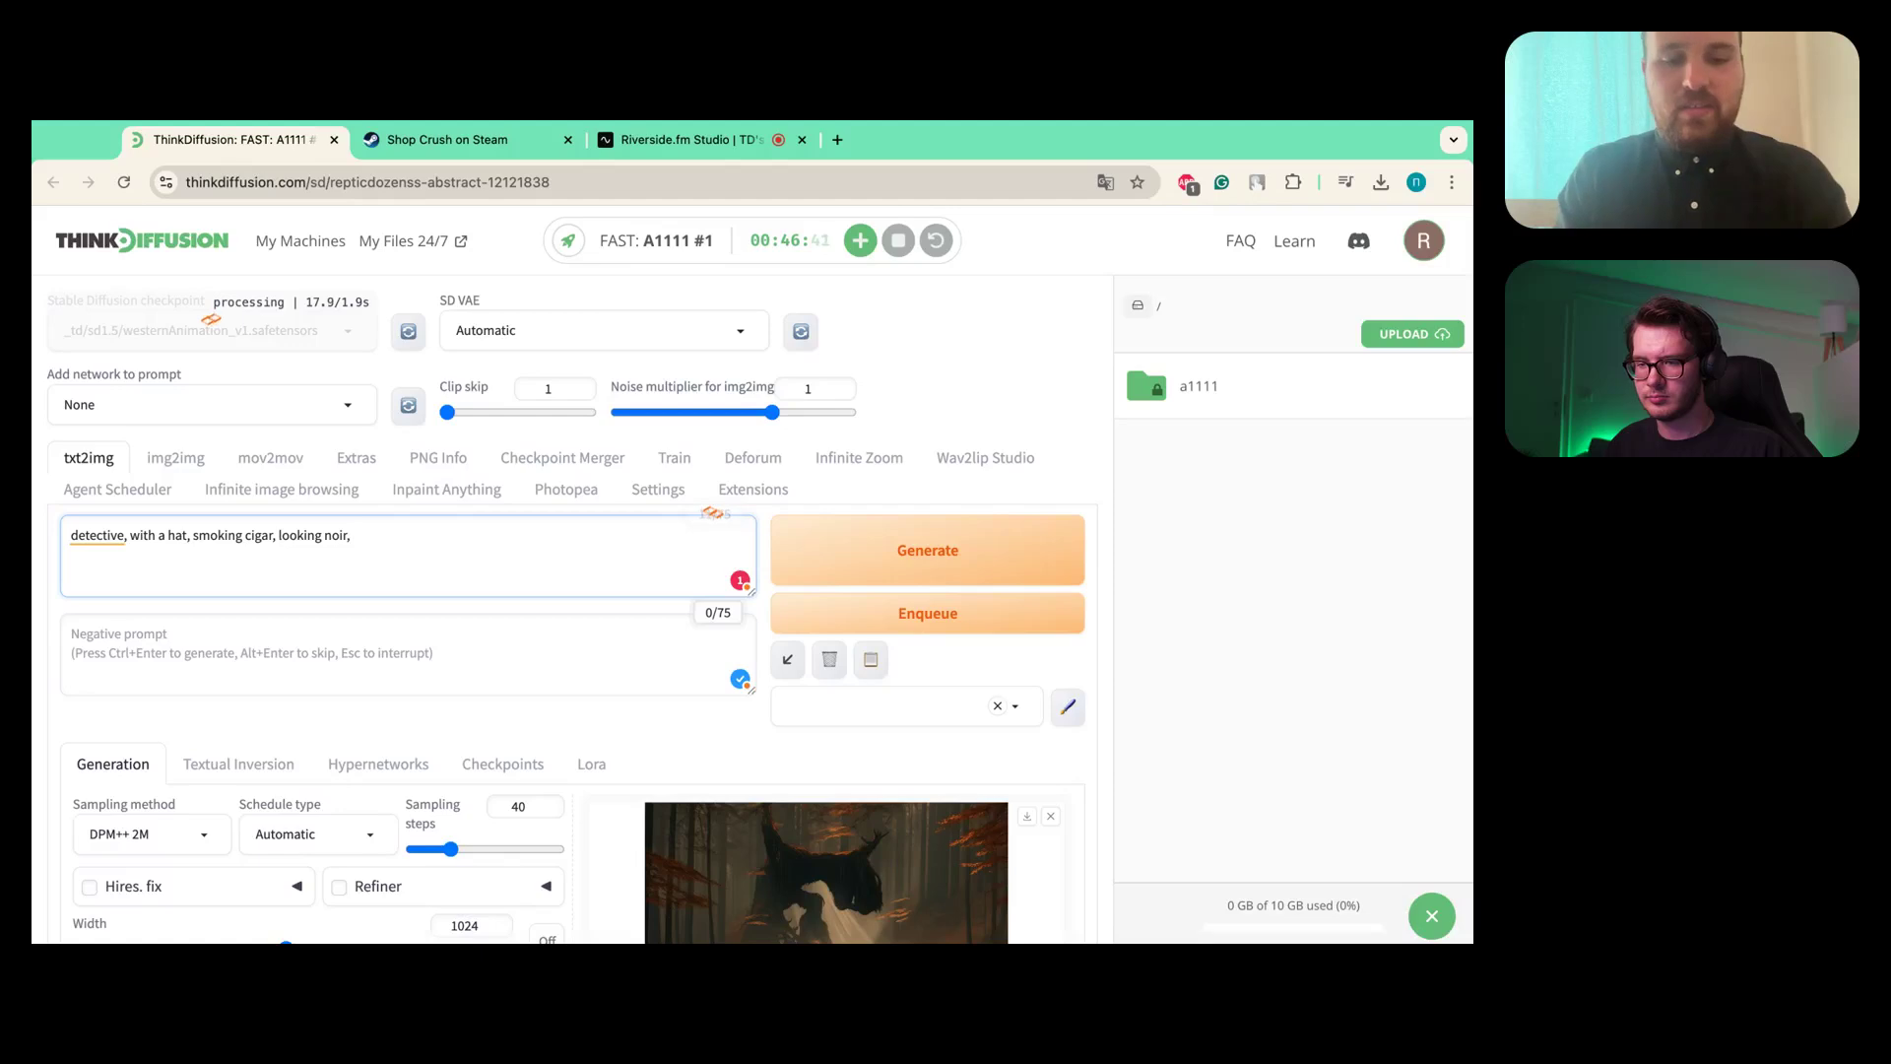
text(posing)
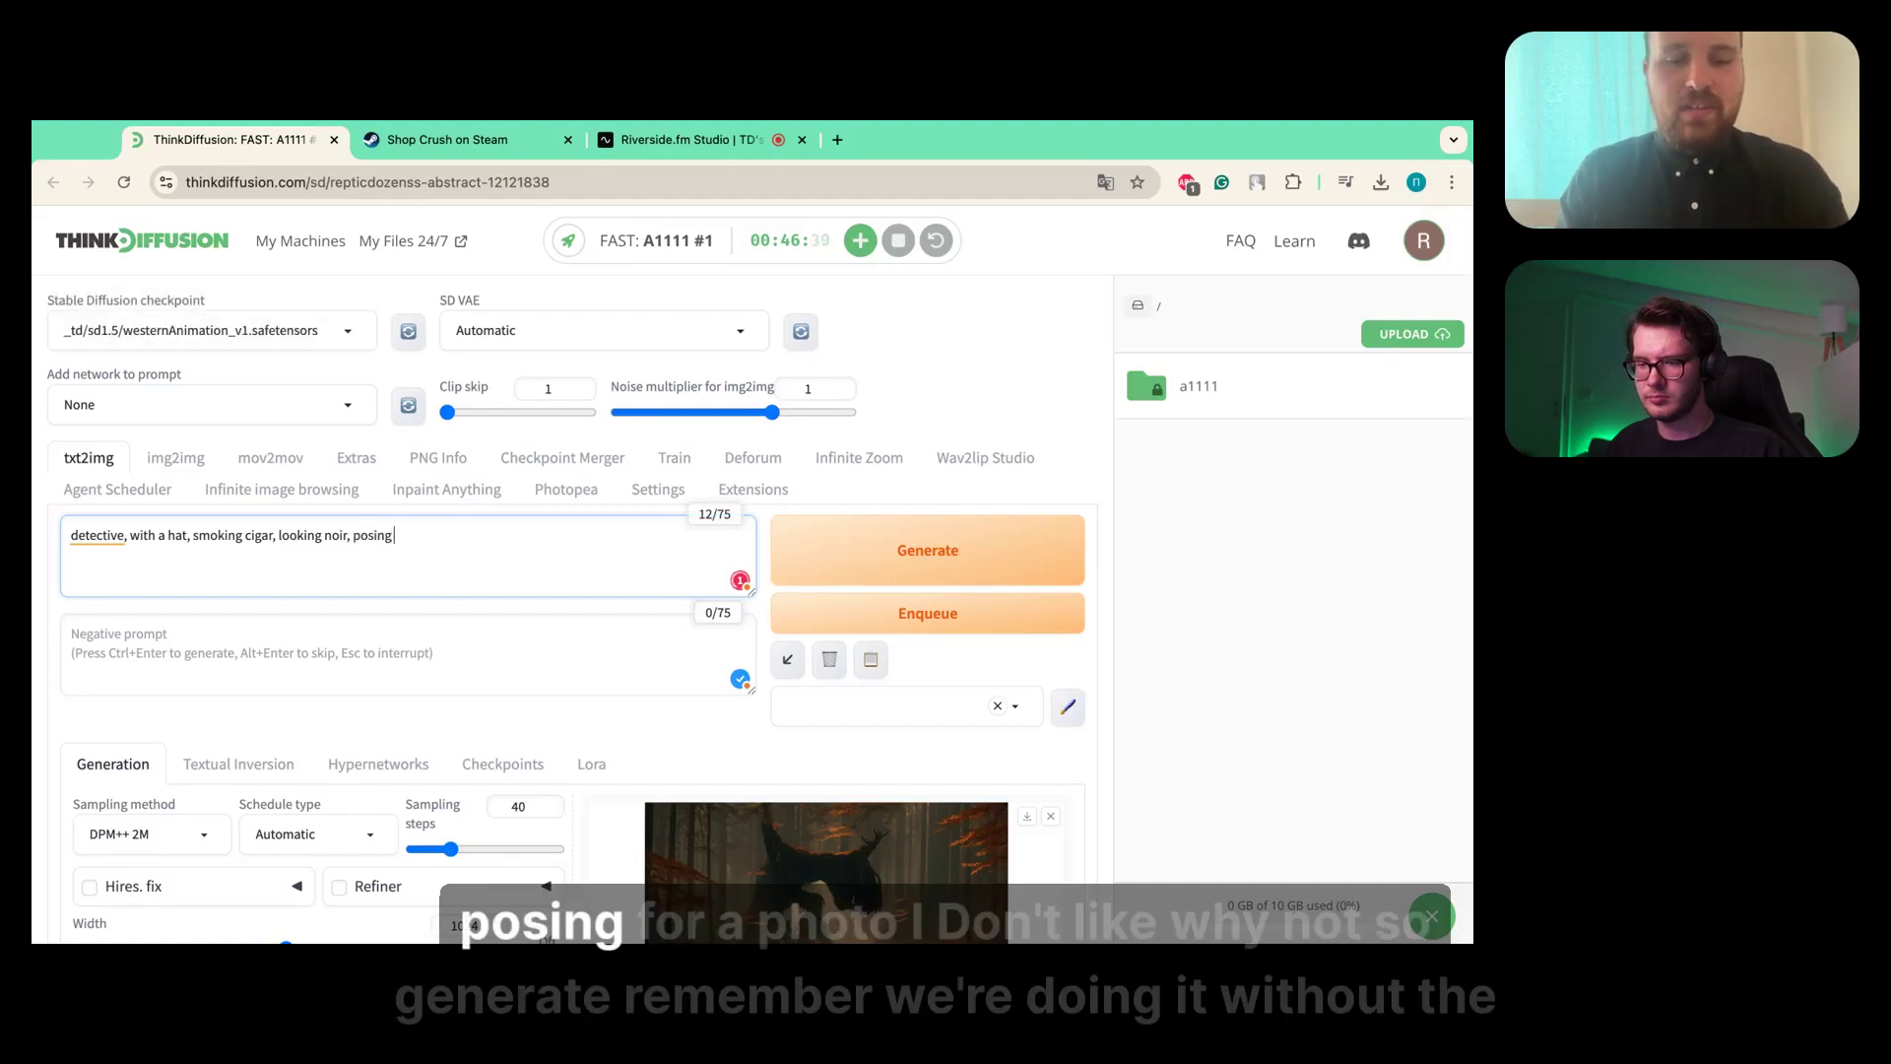
text( for a photo)
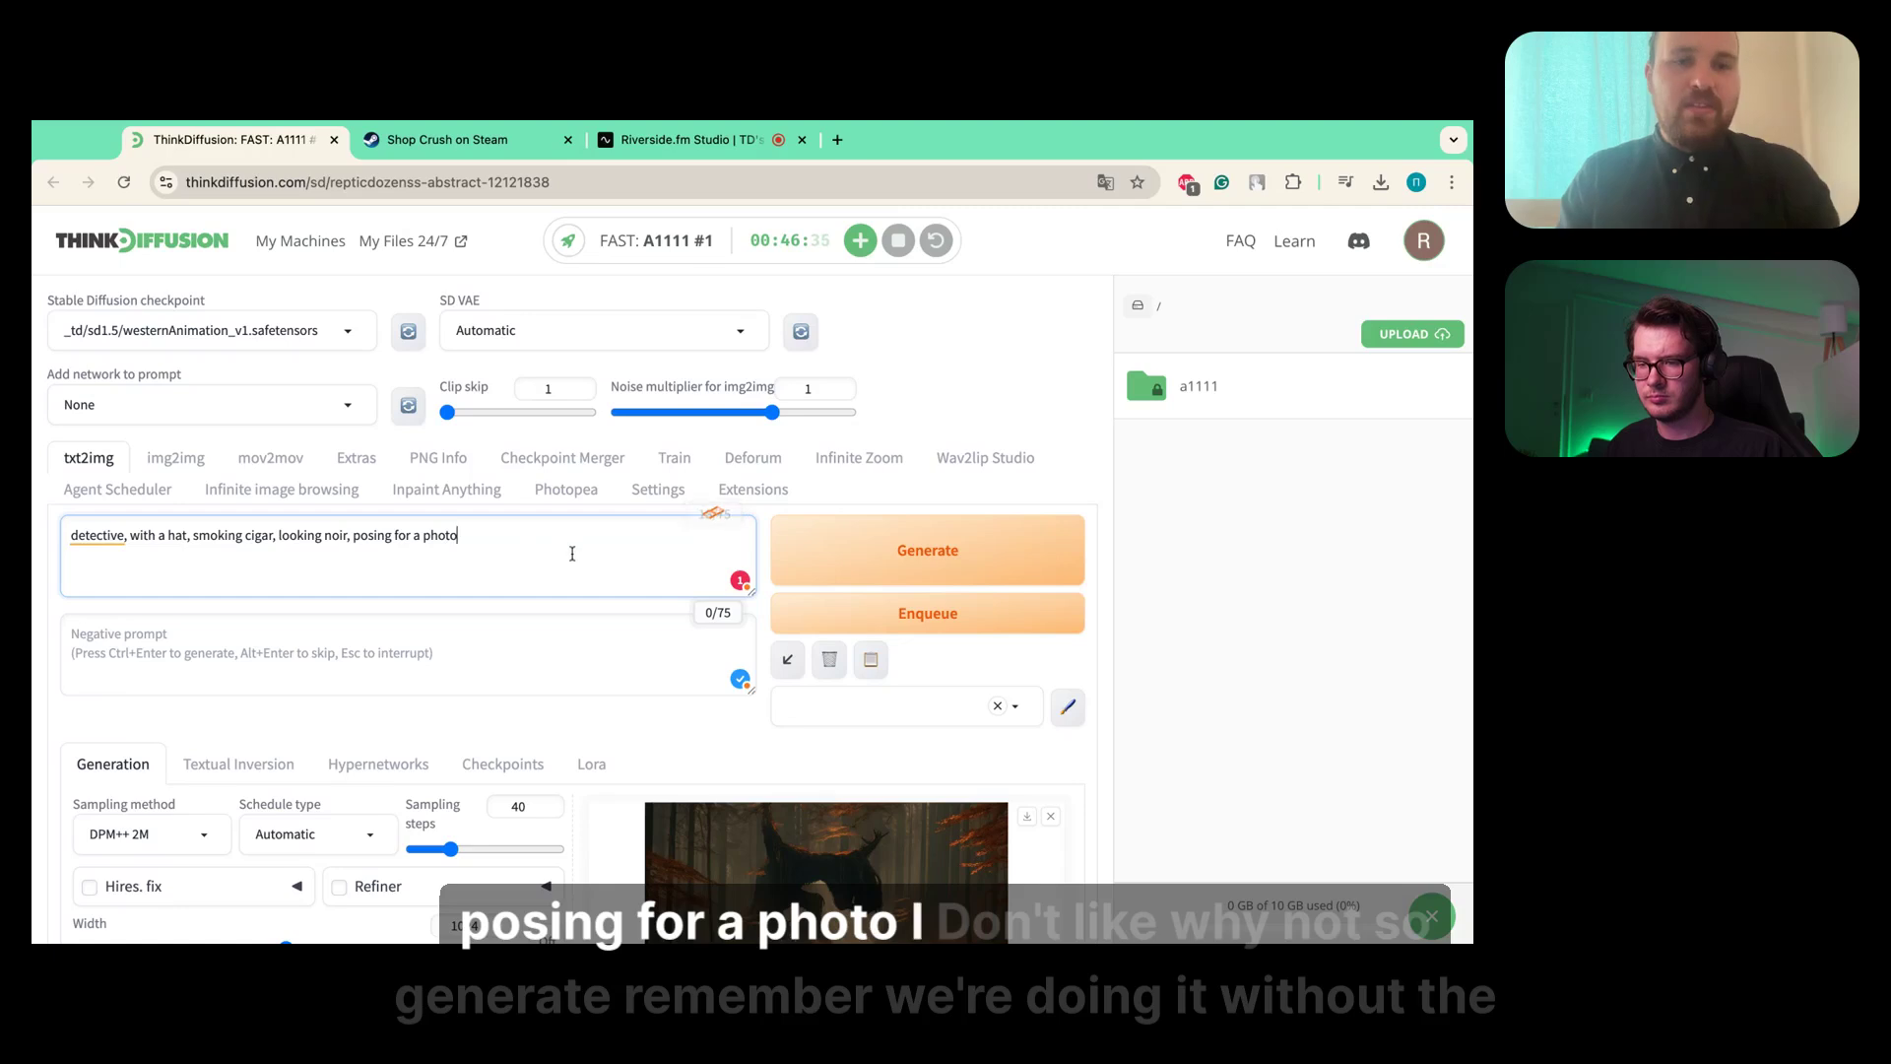
- Generate the noir detective image and inspect the finished result at full size
click(867, 557)
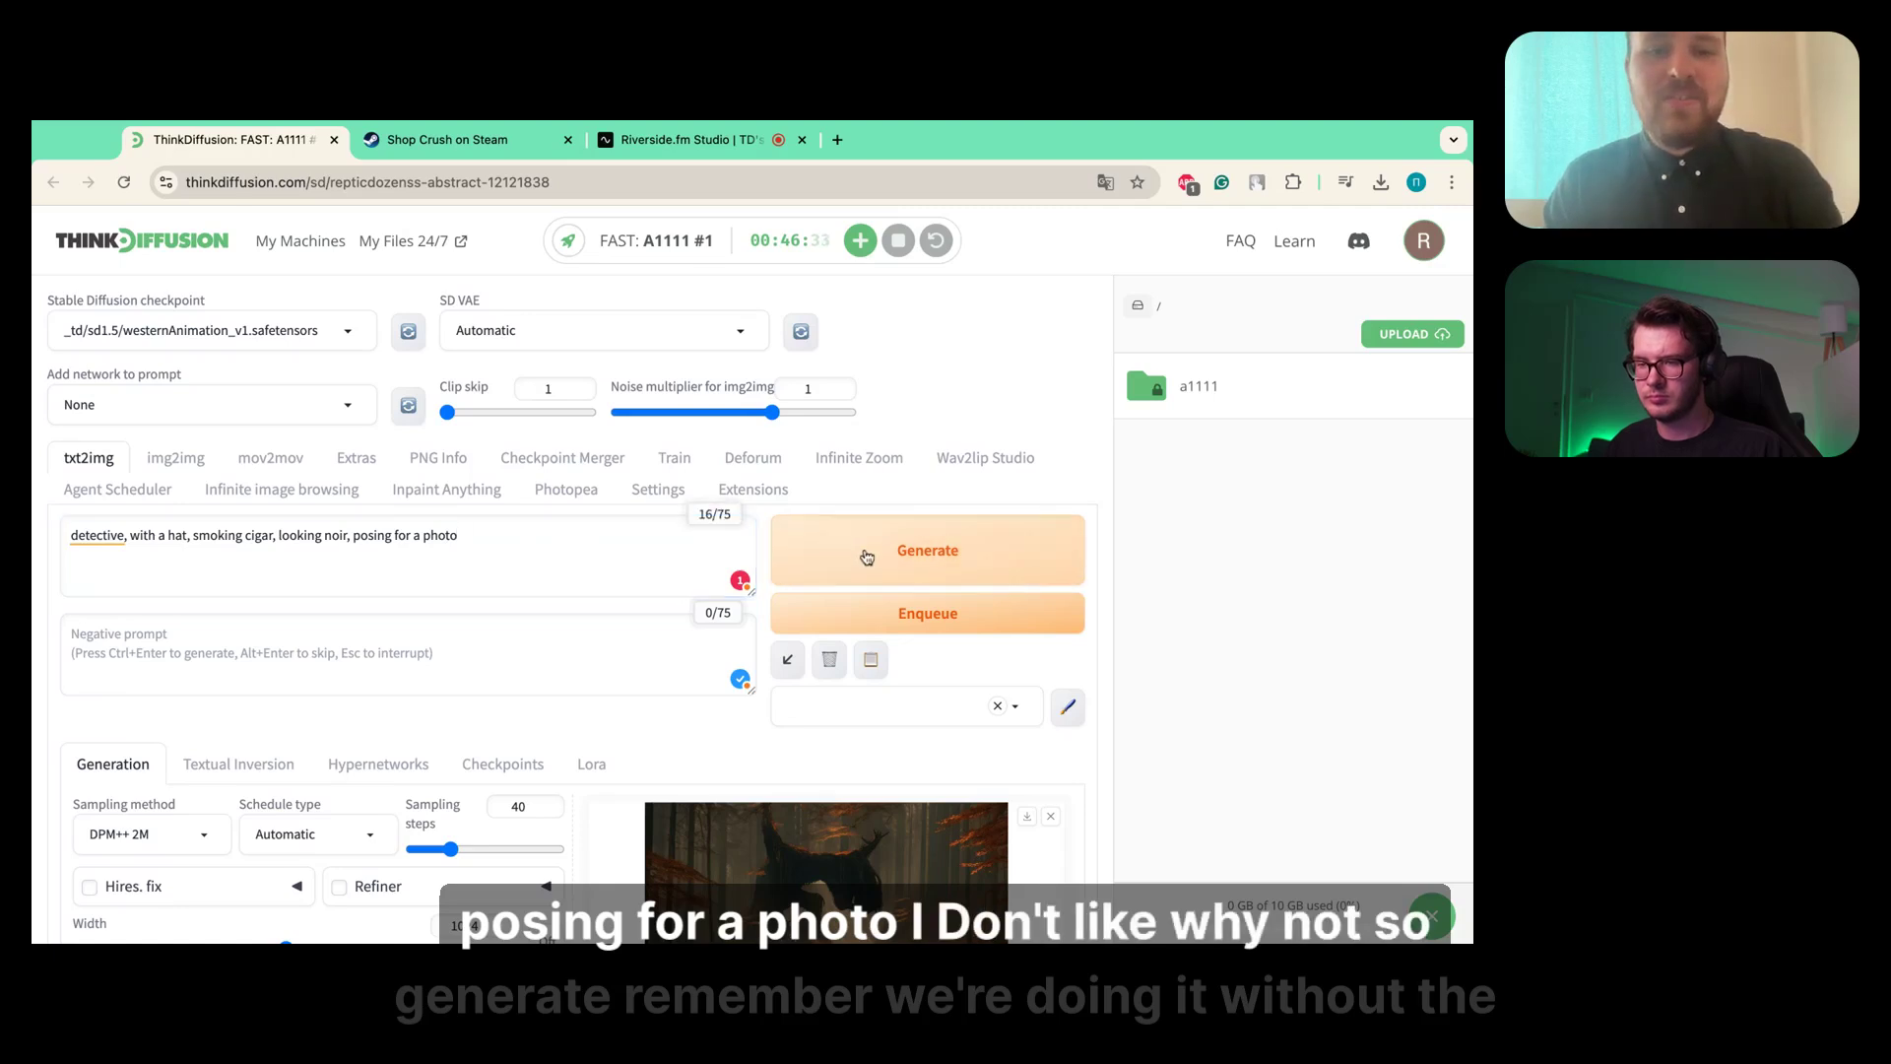
scroll(588, 600, down, 3)
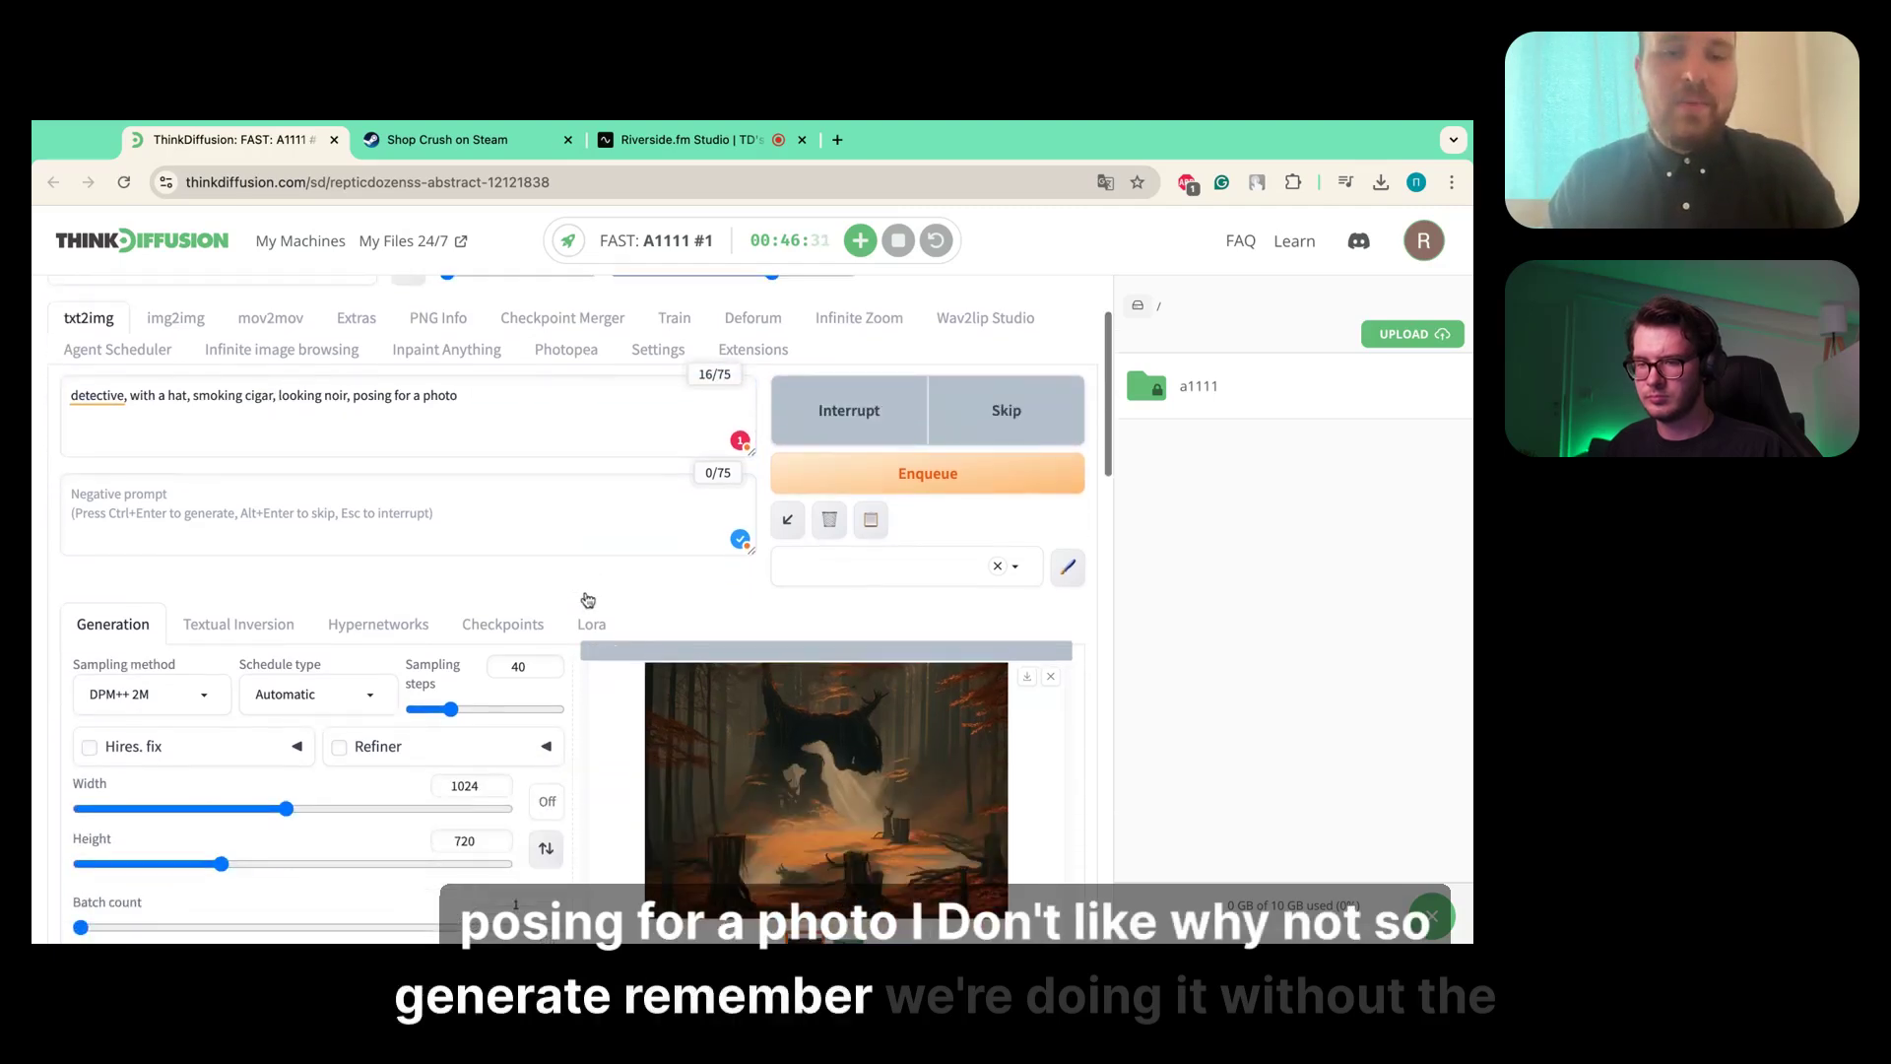
scroll(588, 599, down, 9)
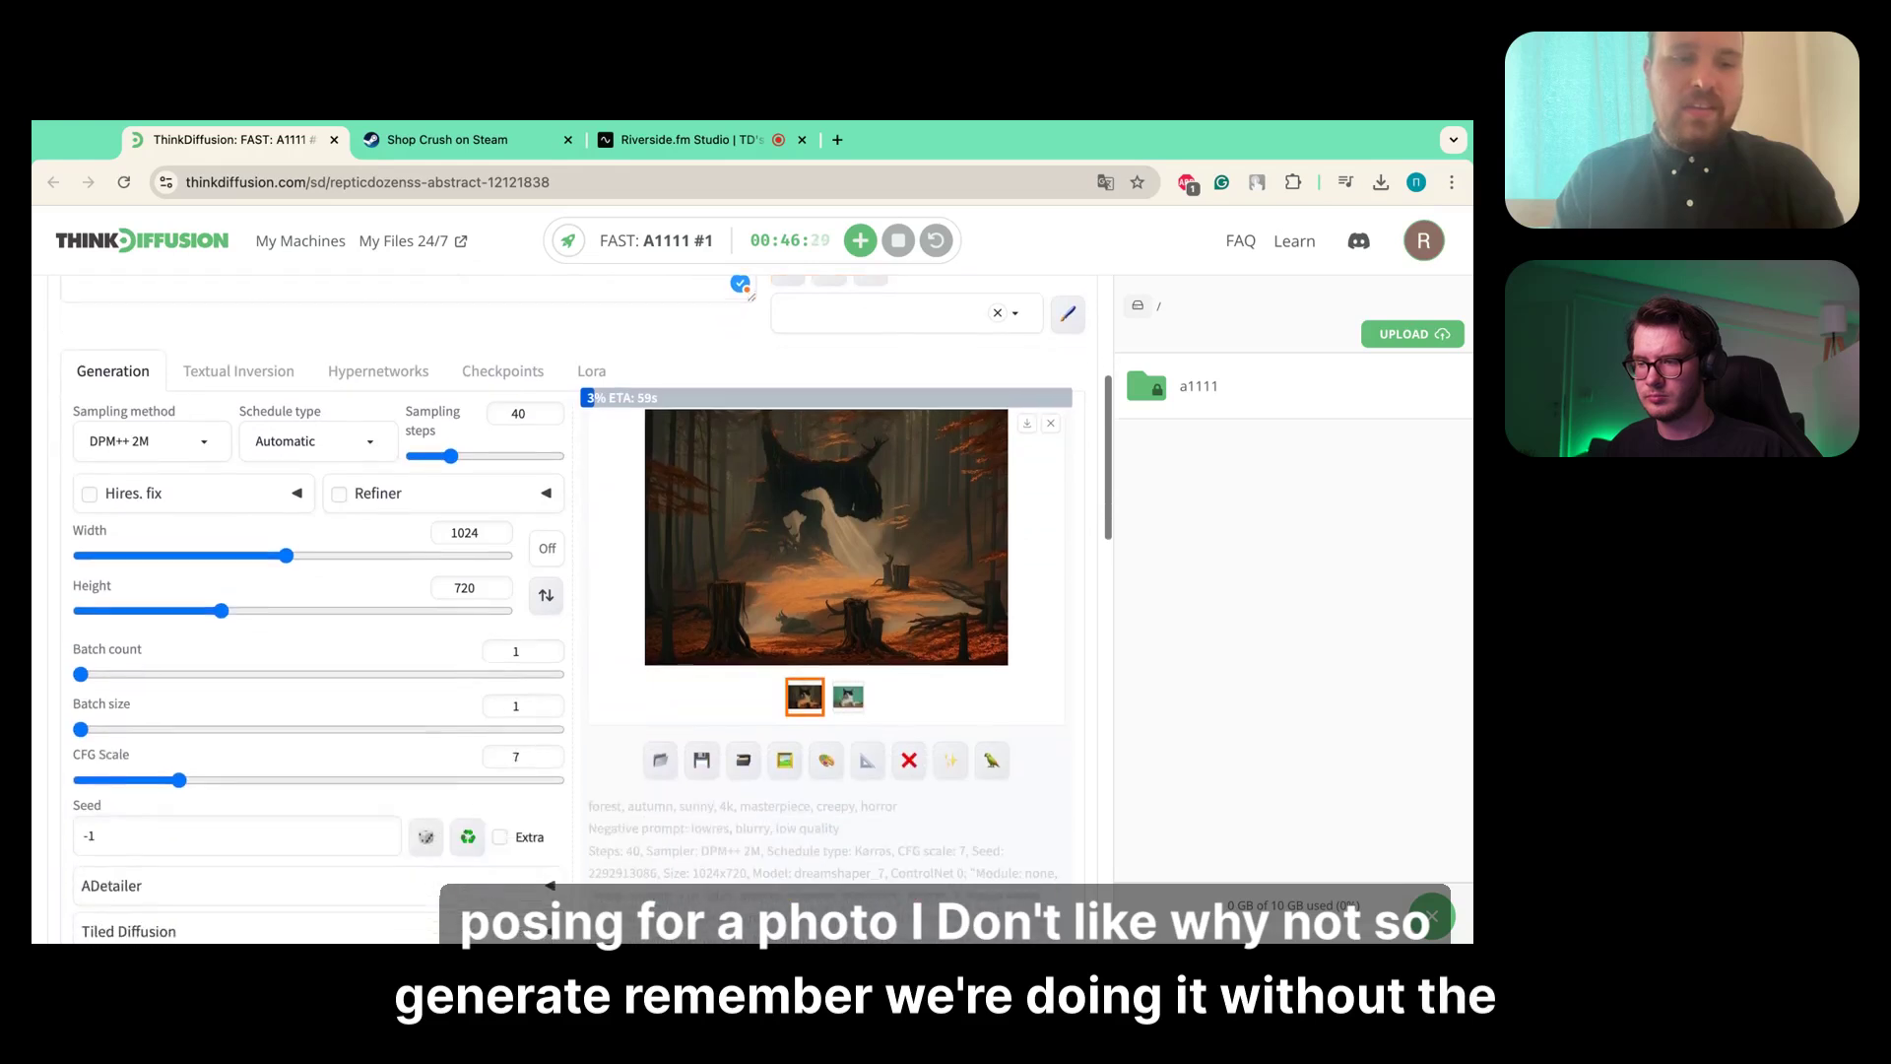
scroll(309, 701, up, 5)
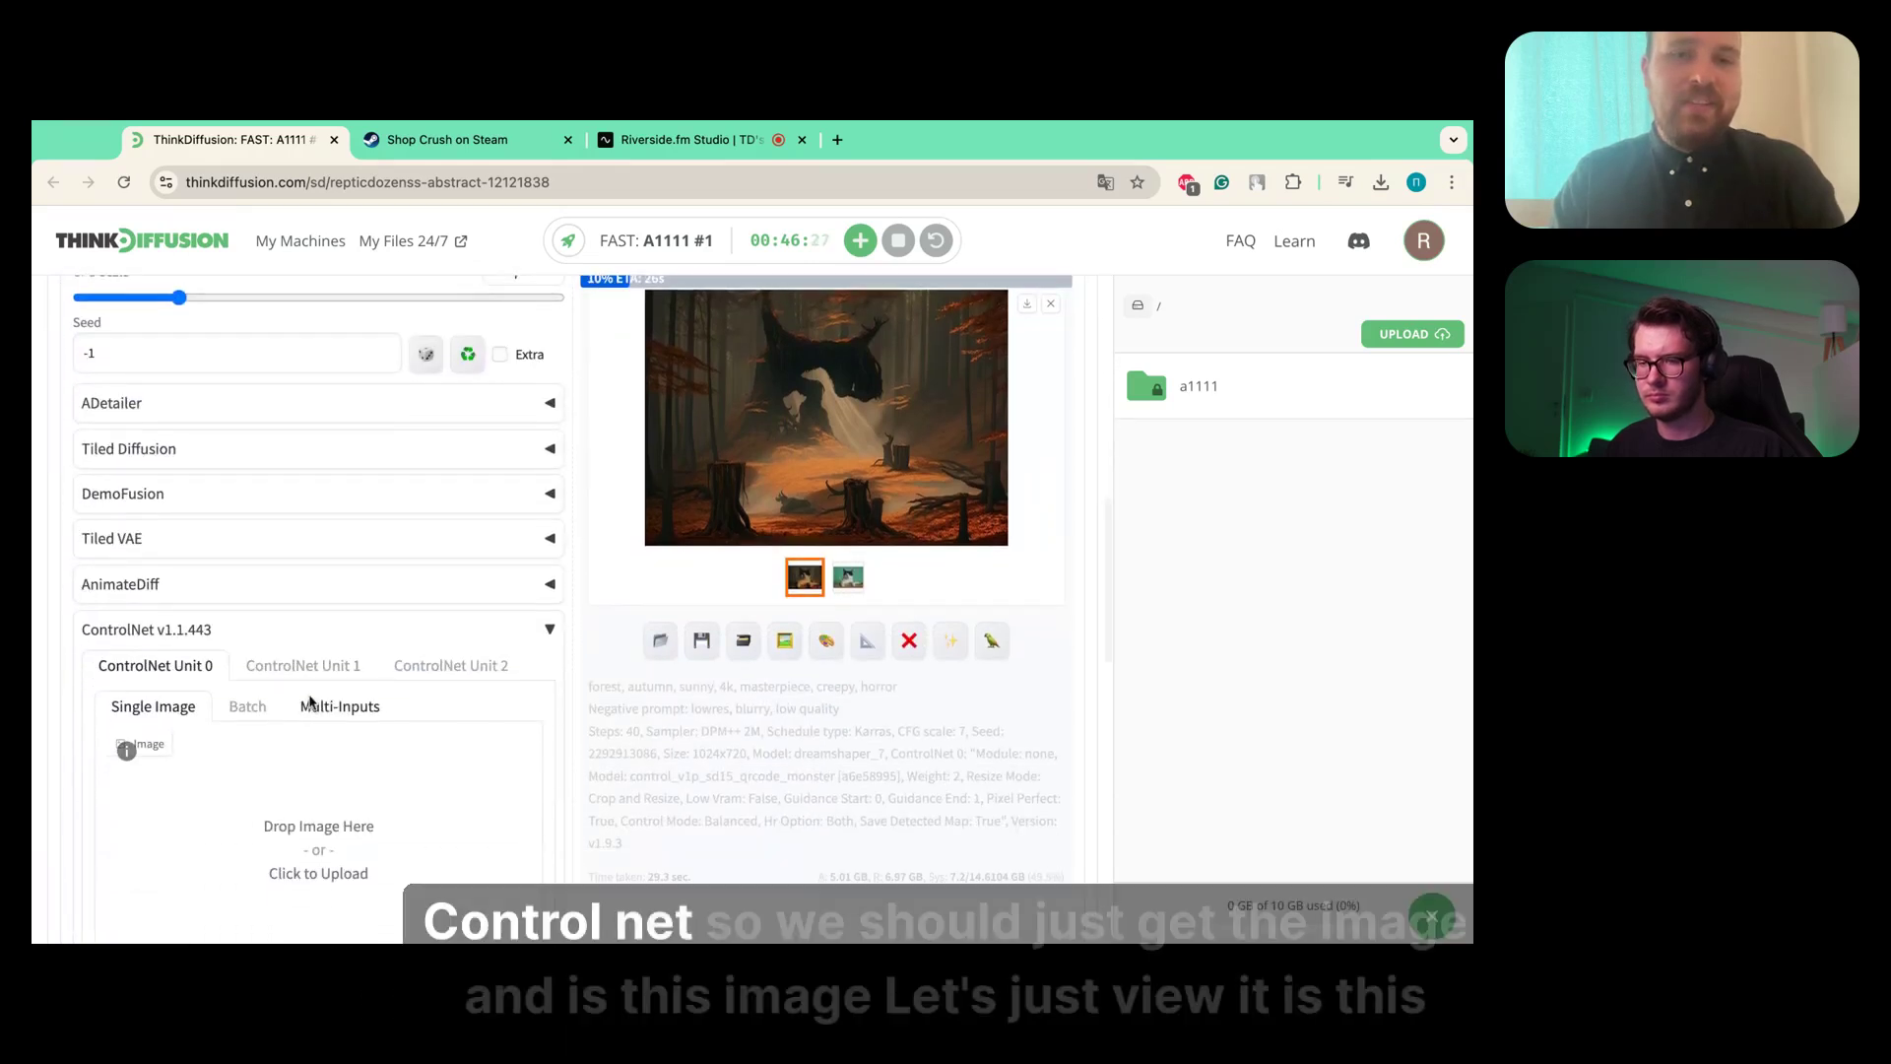
scroll(309, 701, up, 2)
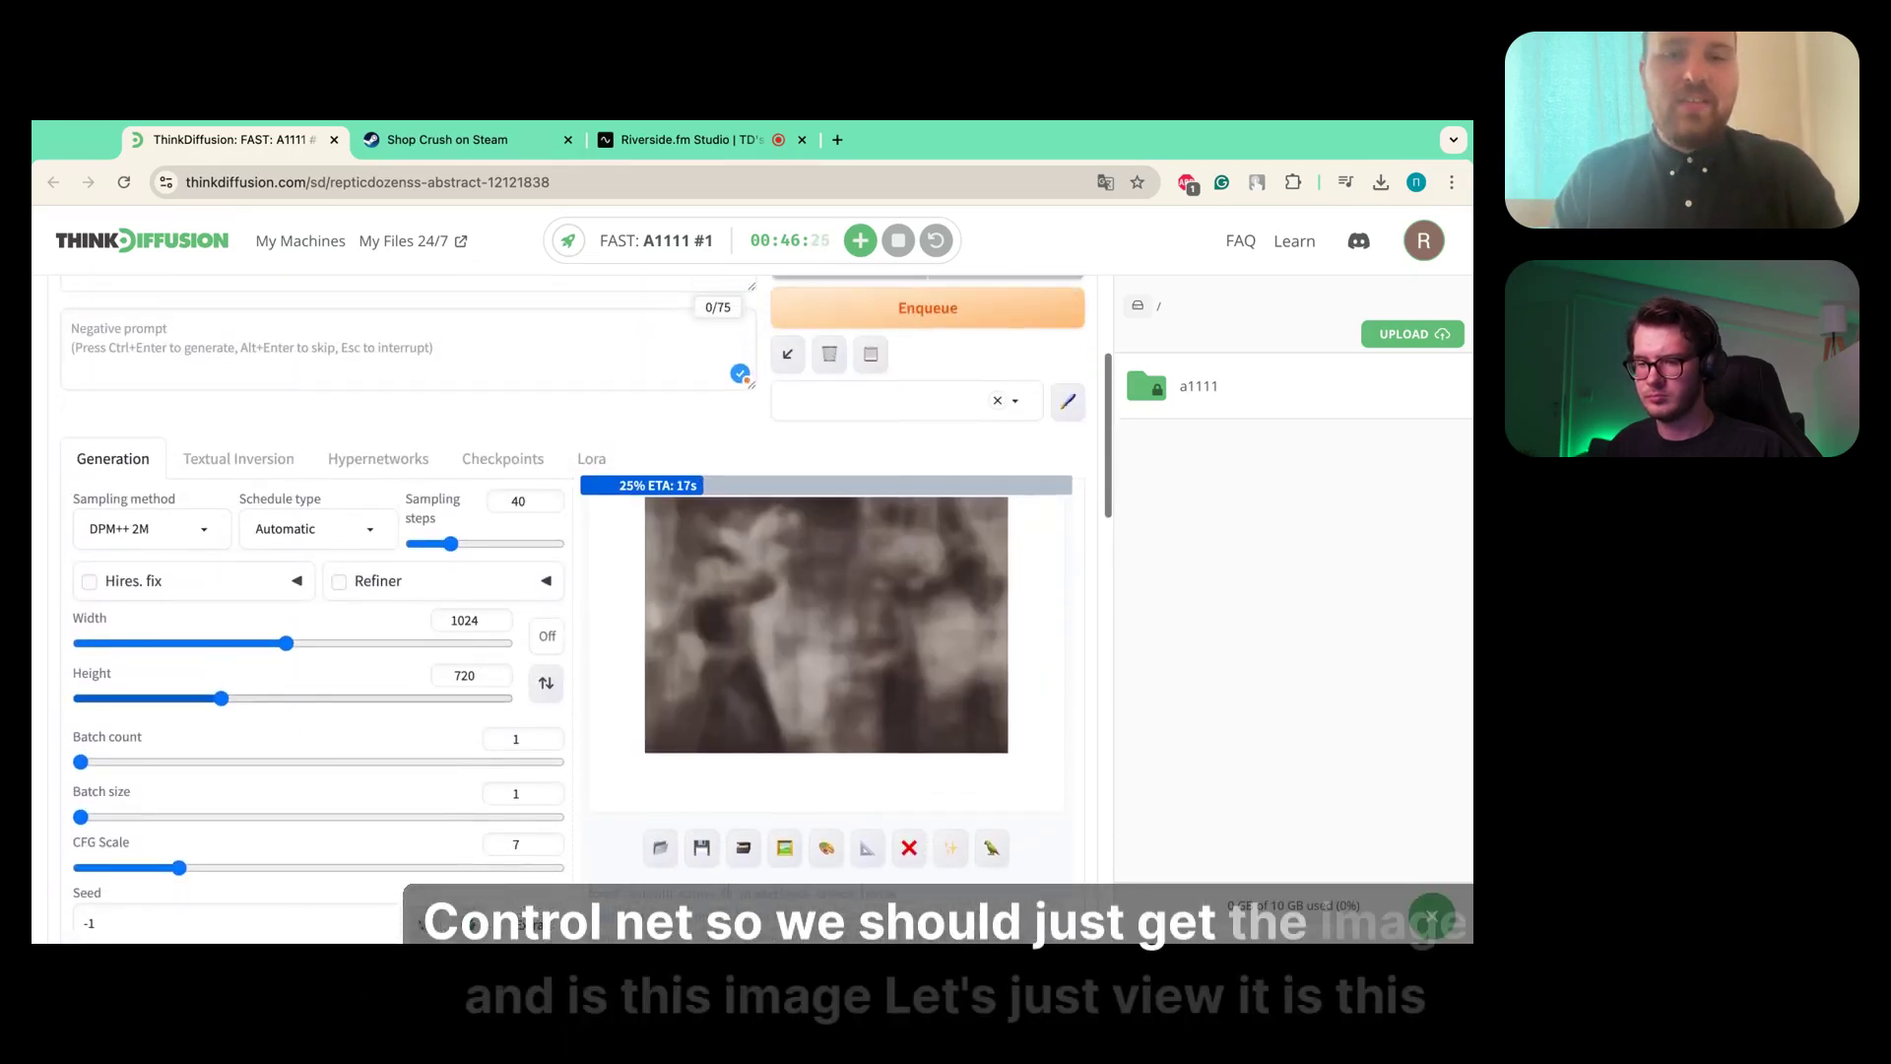
scroll(813, 659, up, 2)
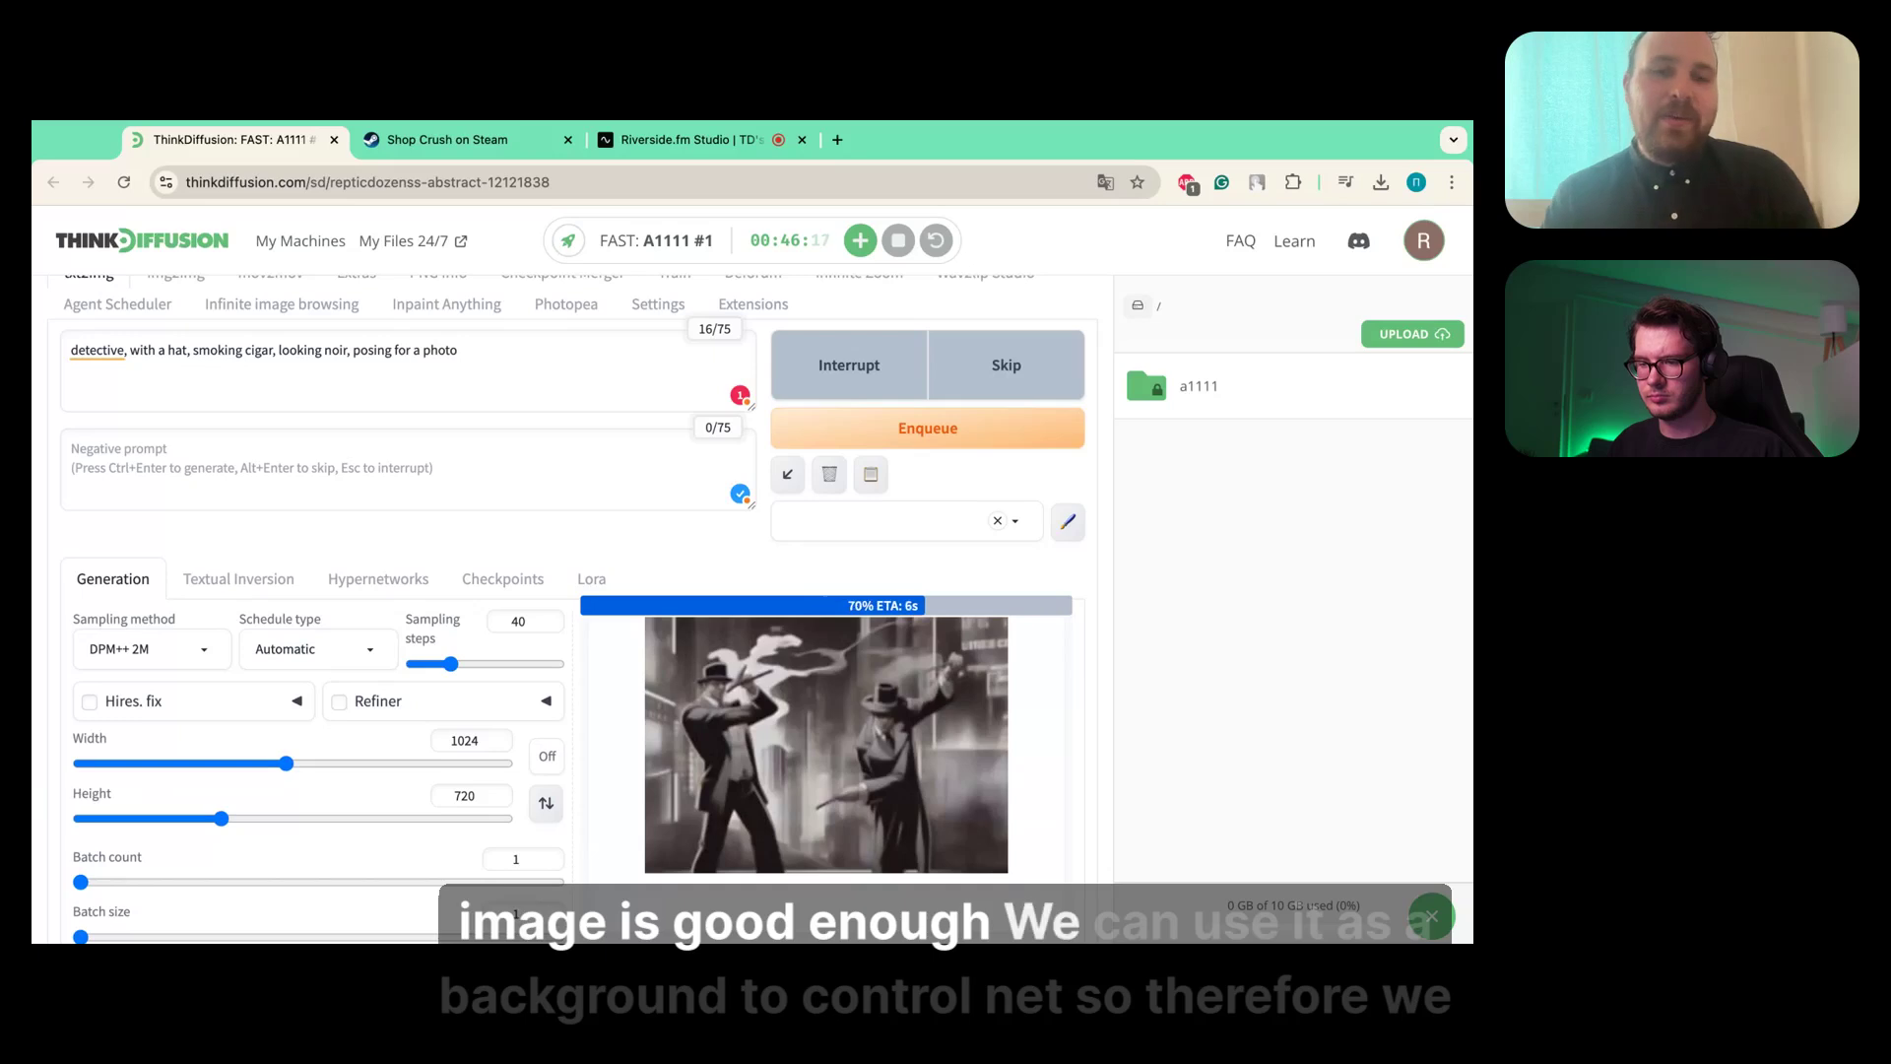
scroll(570, 601, down, 2)
scroll(569, 601, down, 2)
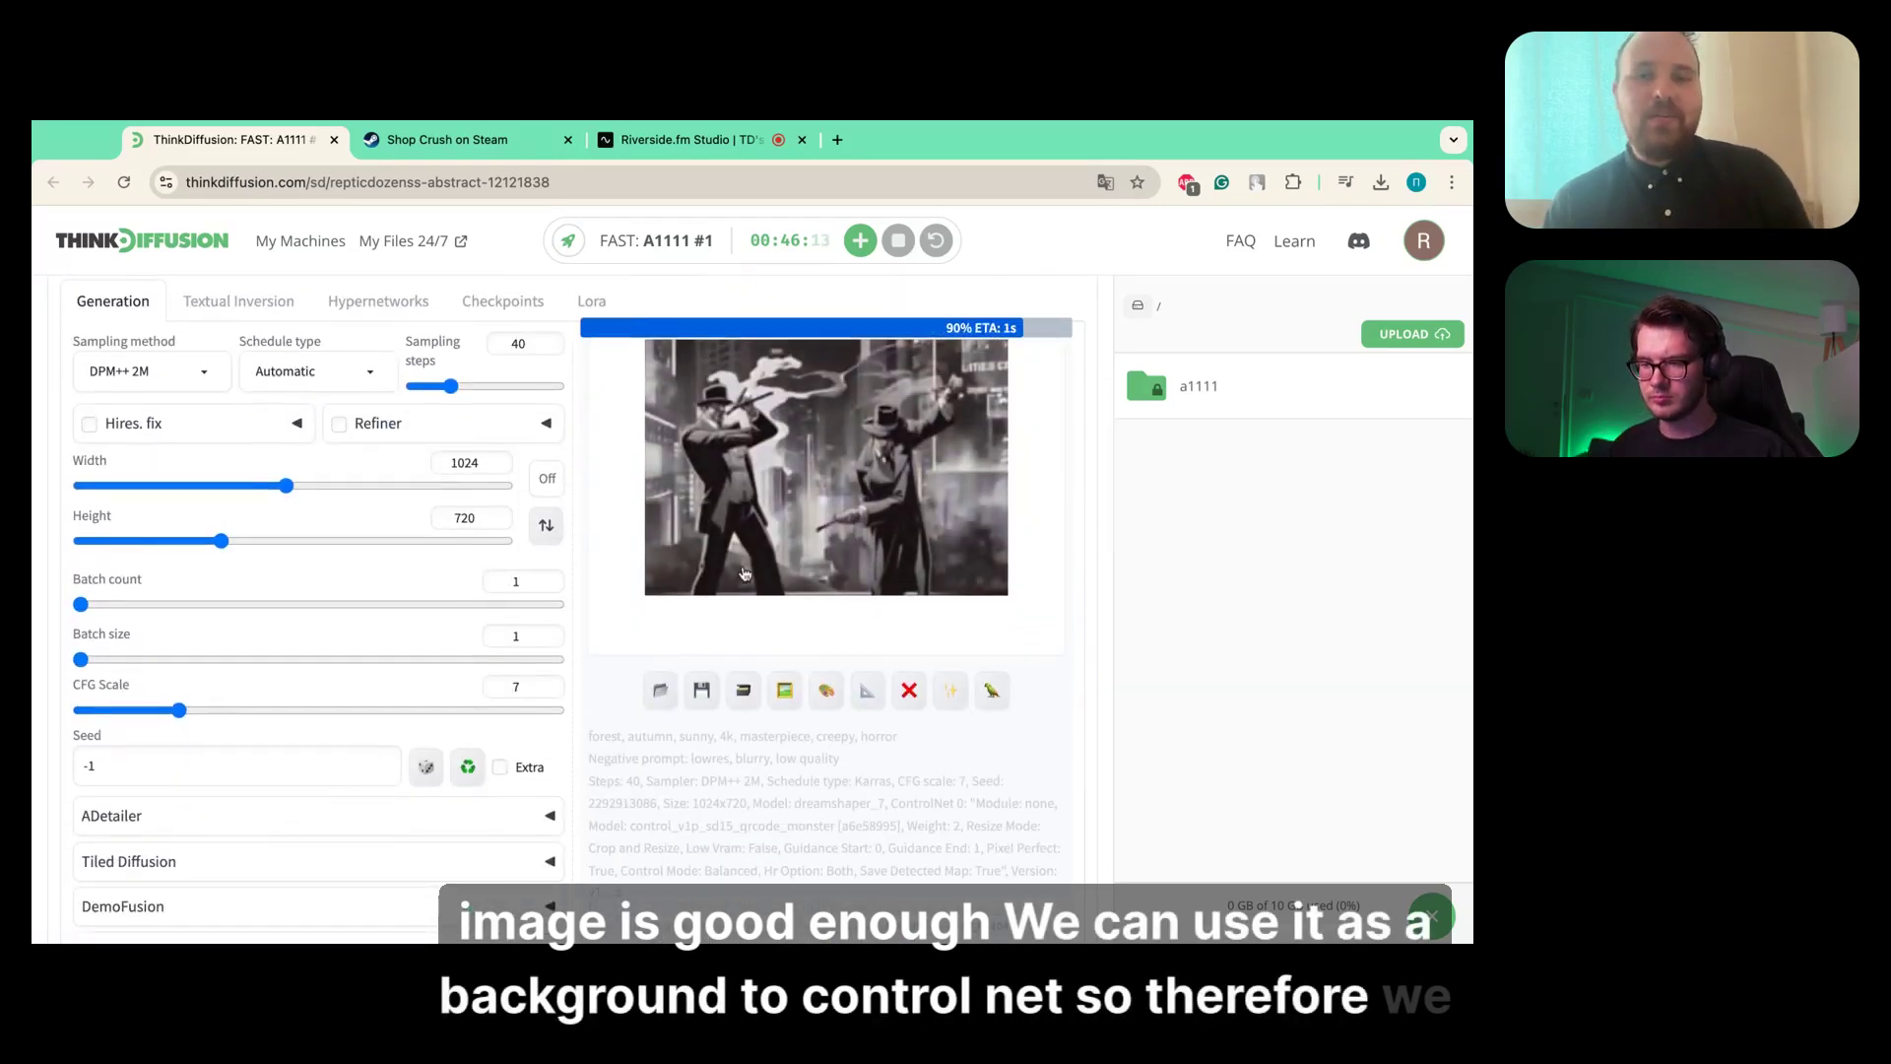
scroll(710, 581, up, 1)
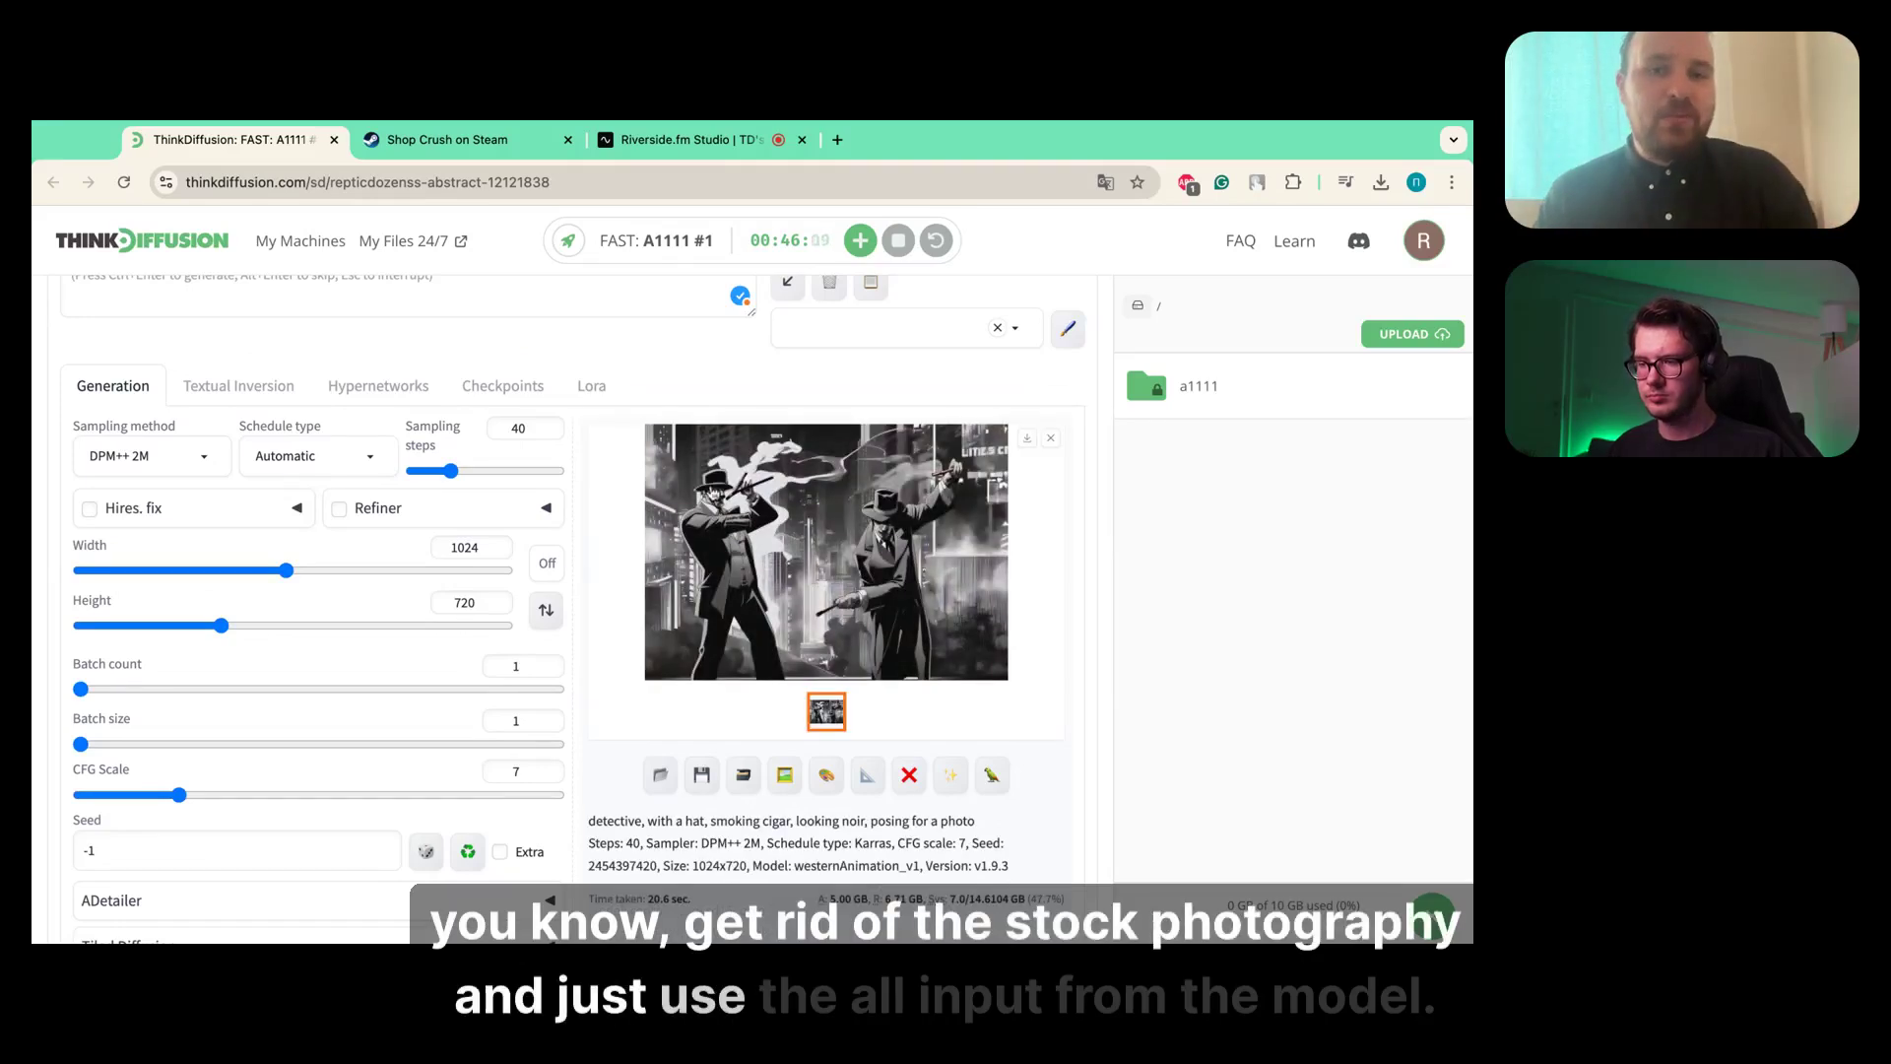
click(749, 547)
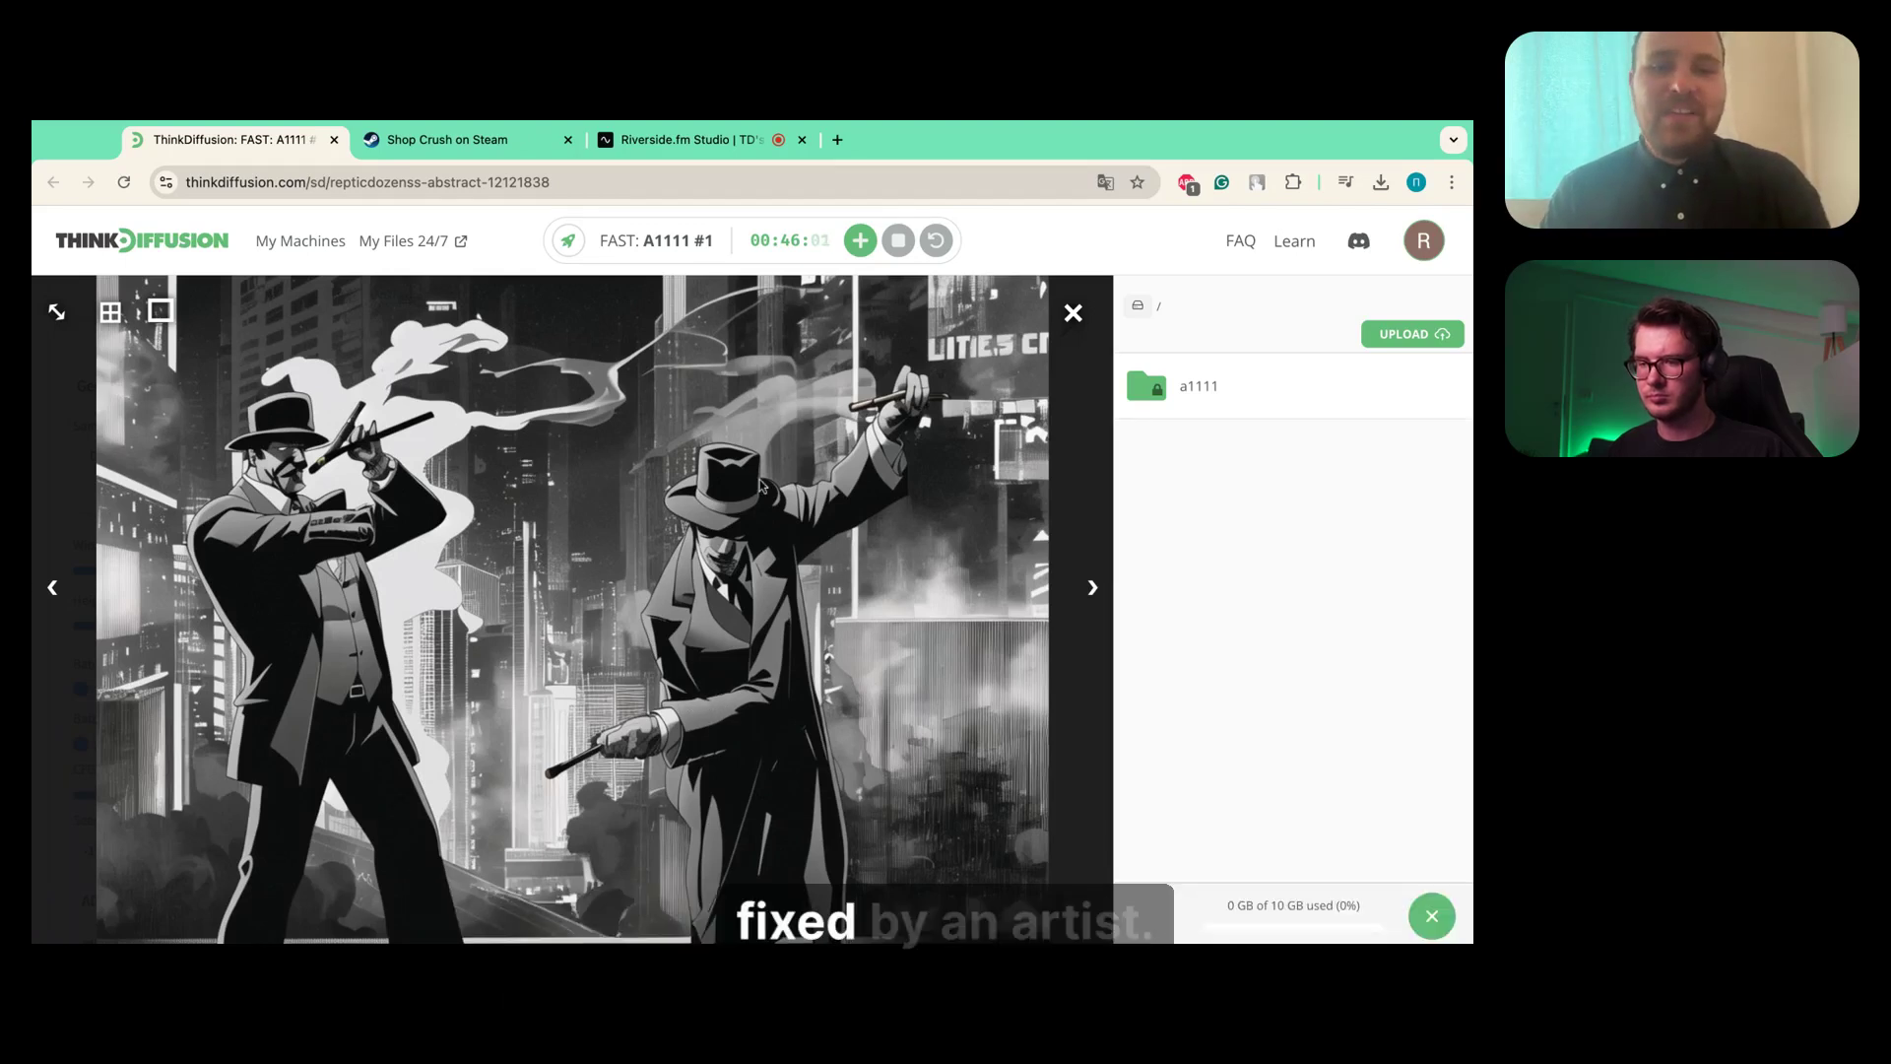
click(1073, 314)
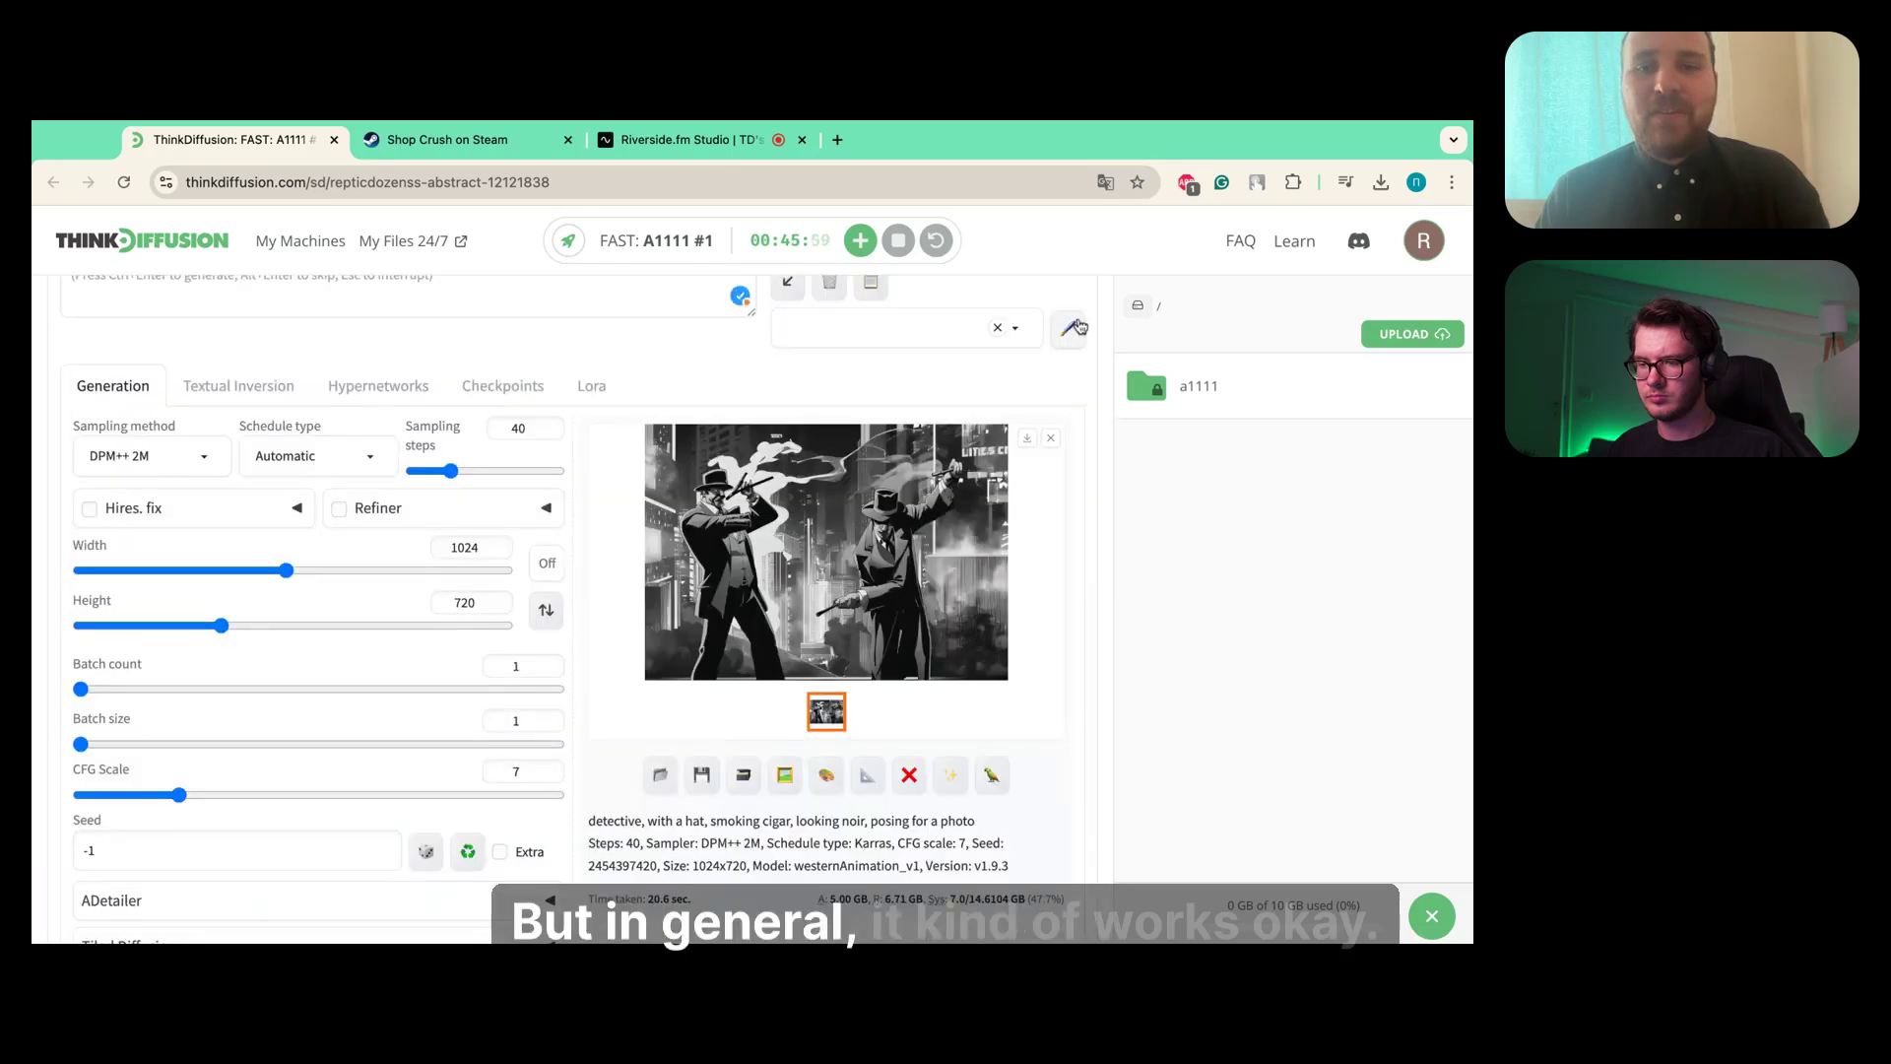
- Download the generated detective image and load it as the single image in ControlNet Unit 0
click(1028, 441)
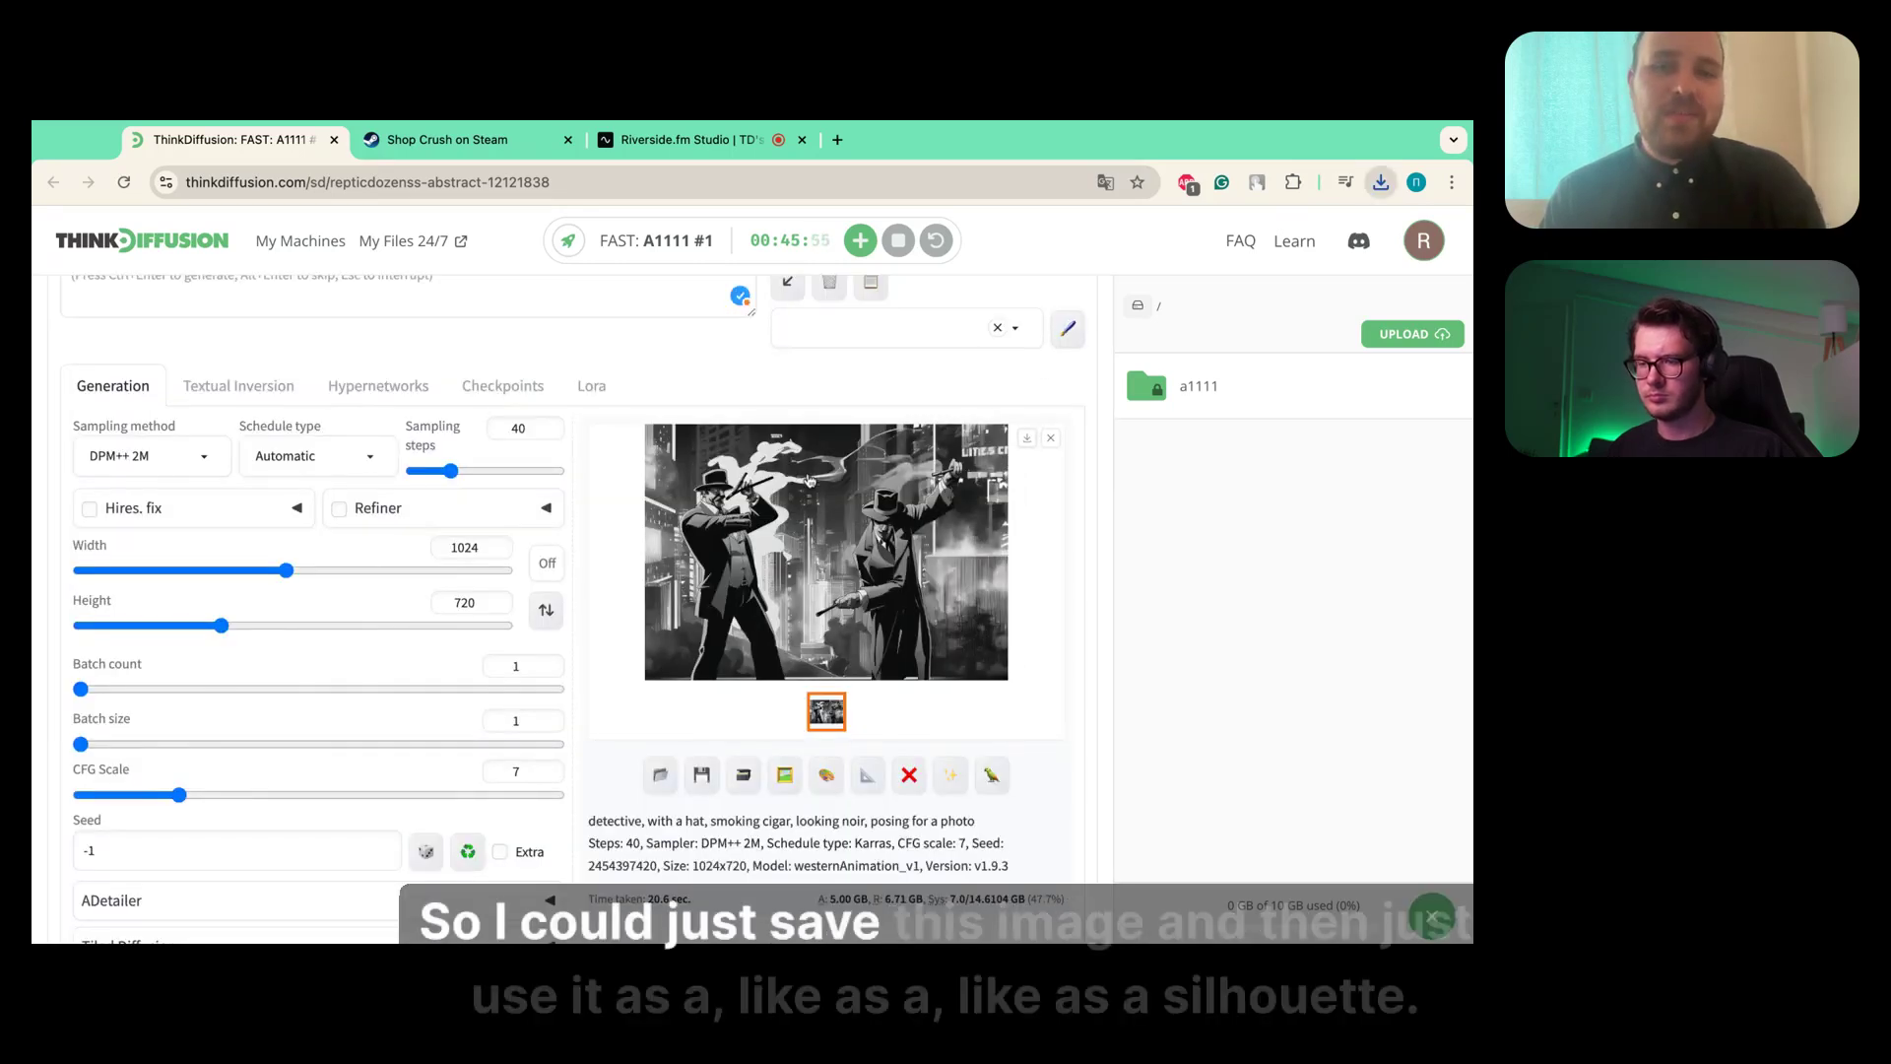
scroll(426, 583, down, 7)
scroll(427, 583, down, 2)
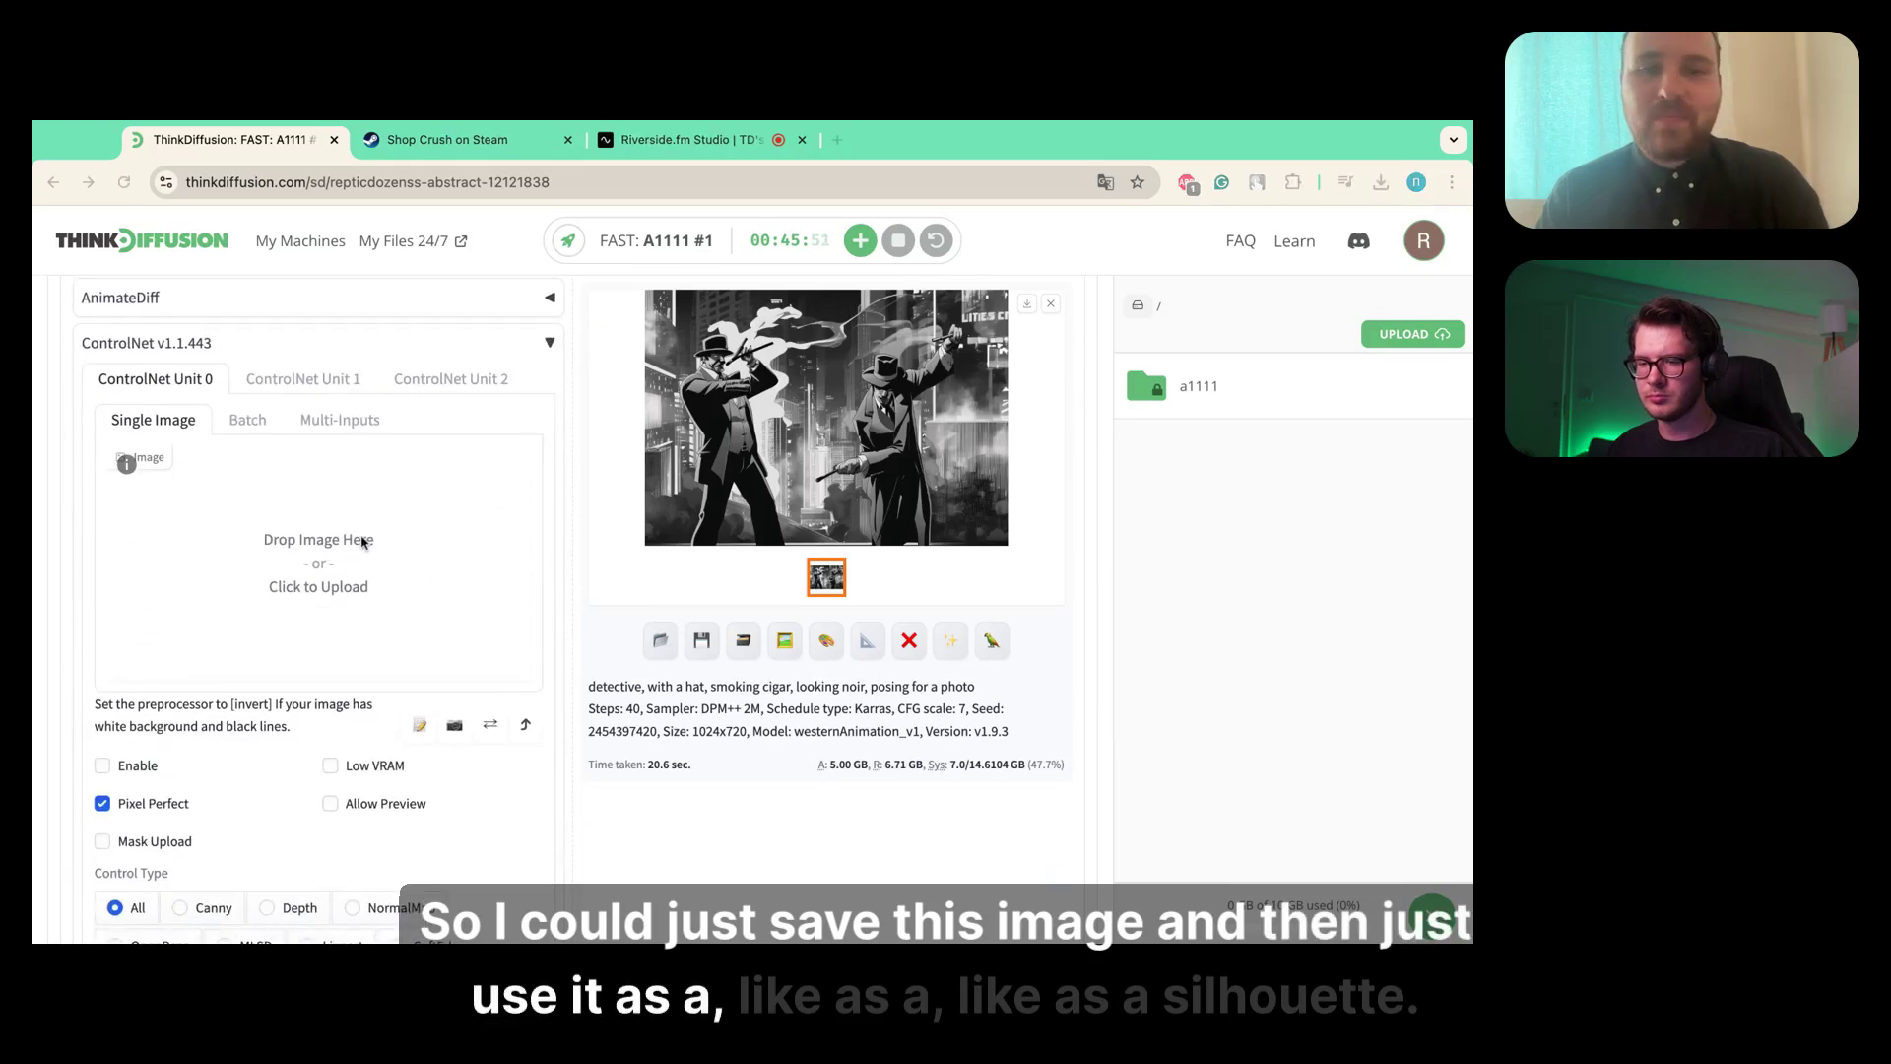
key(super+v)
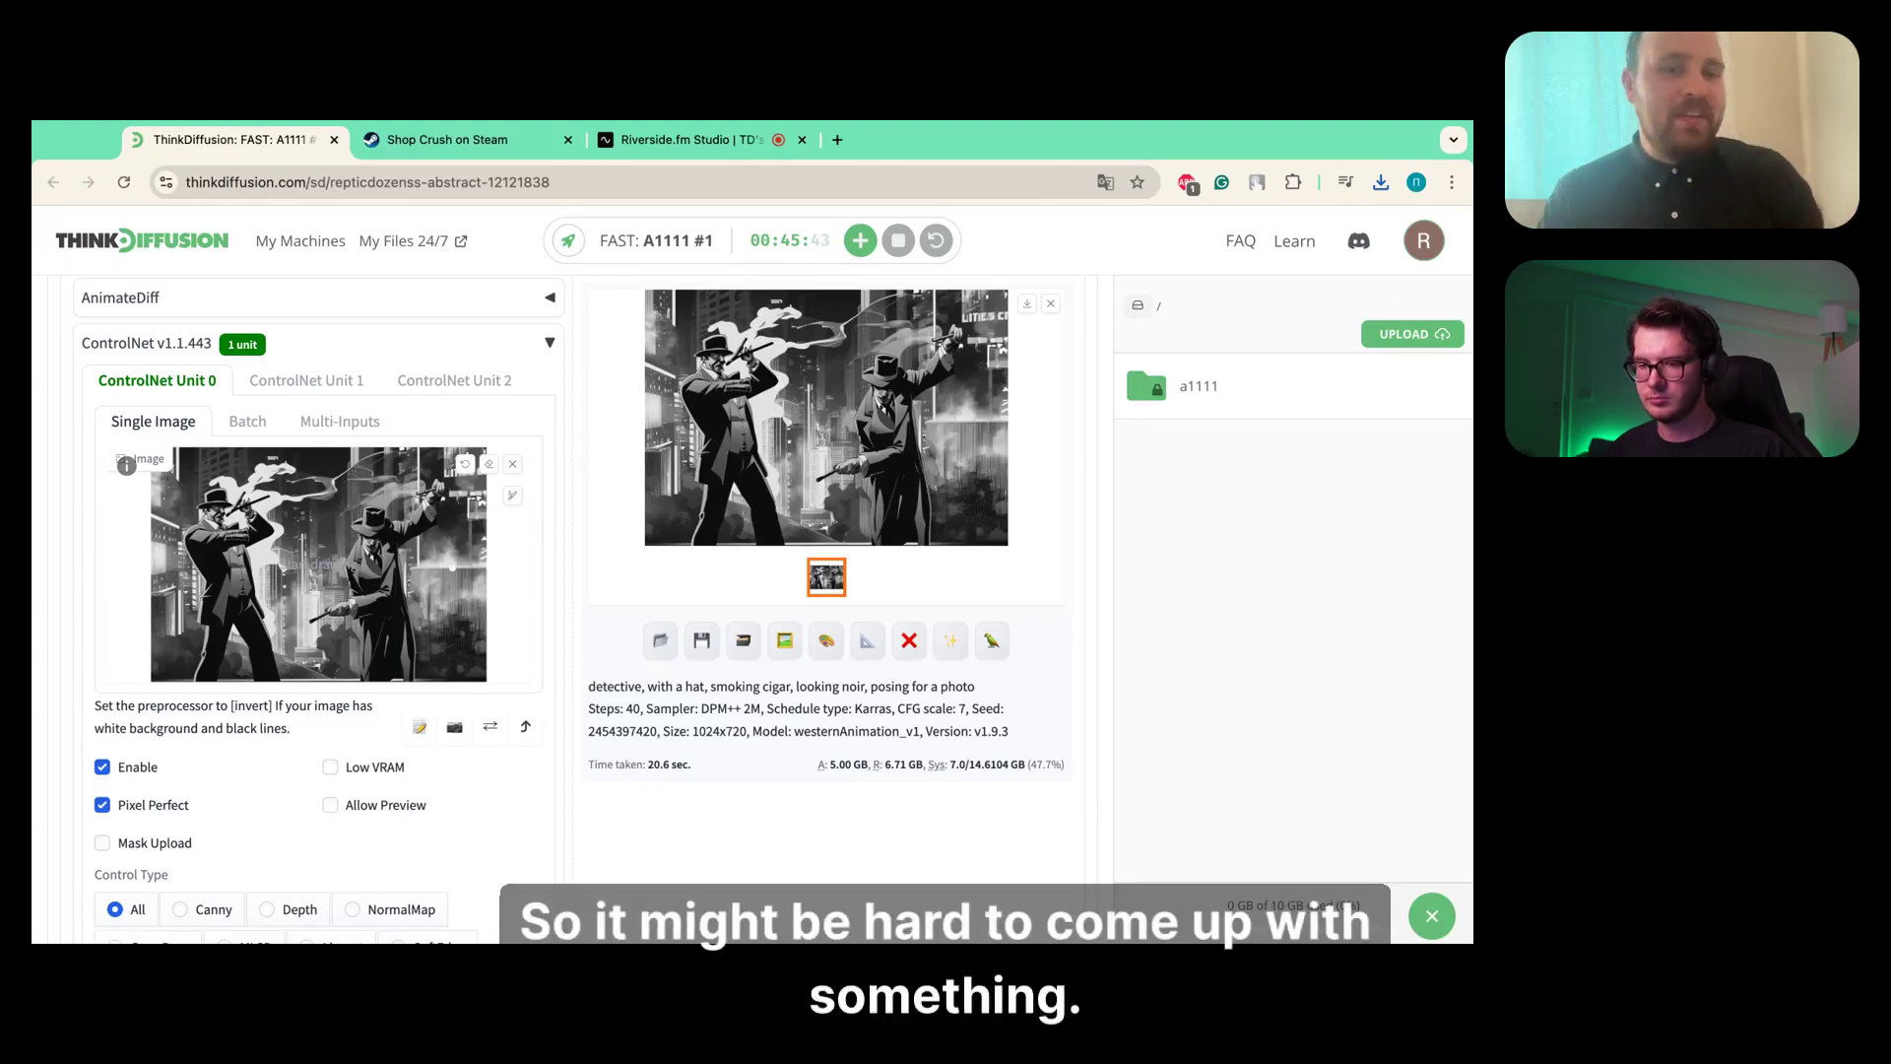
- Replace the whole positive prompt with "sky, clouds, birds, sunny day, a distant mountain"
scroll(452, 572, down, 3)
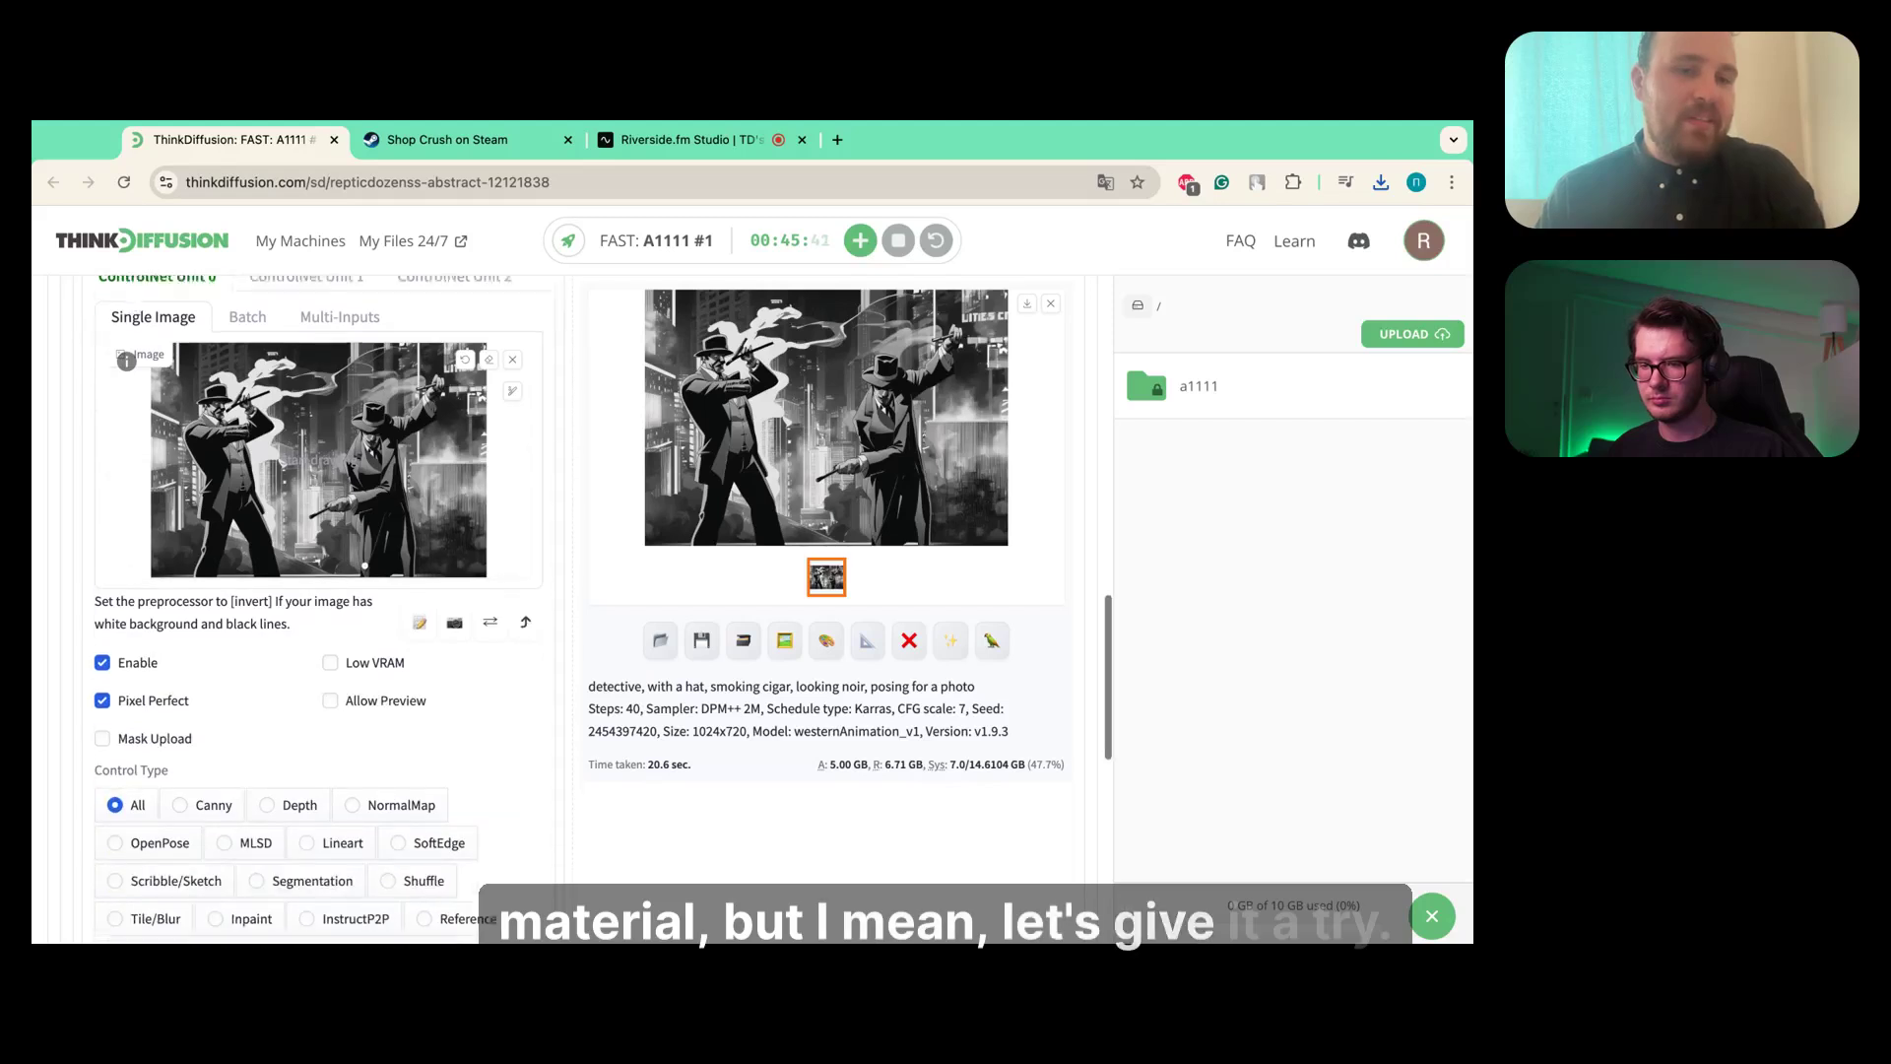
scroll(300, 736, down, 5)
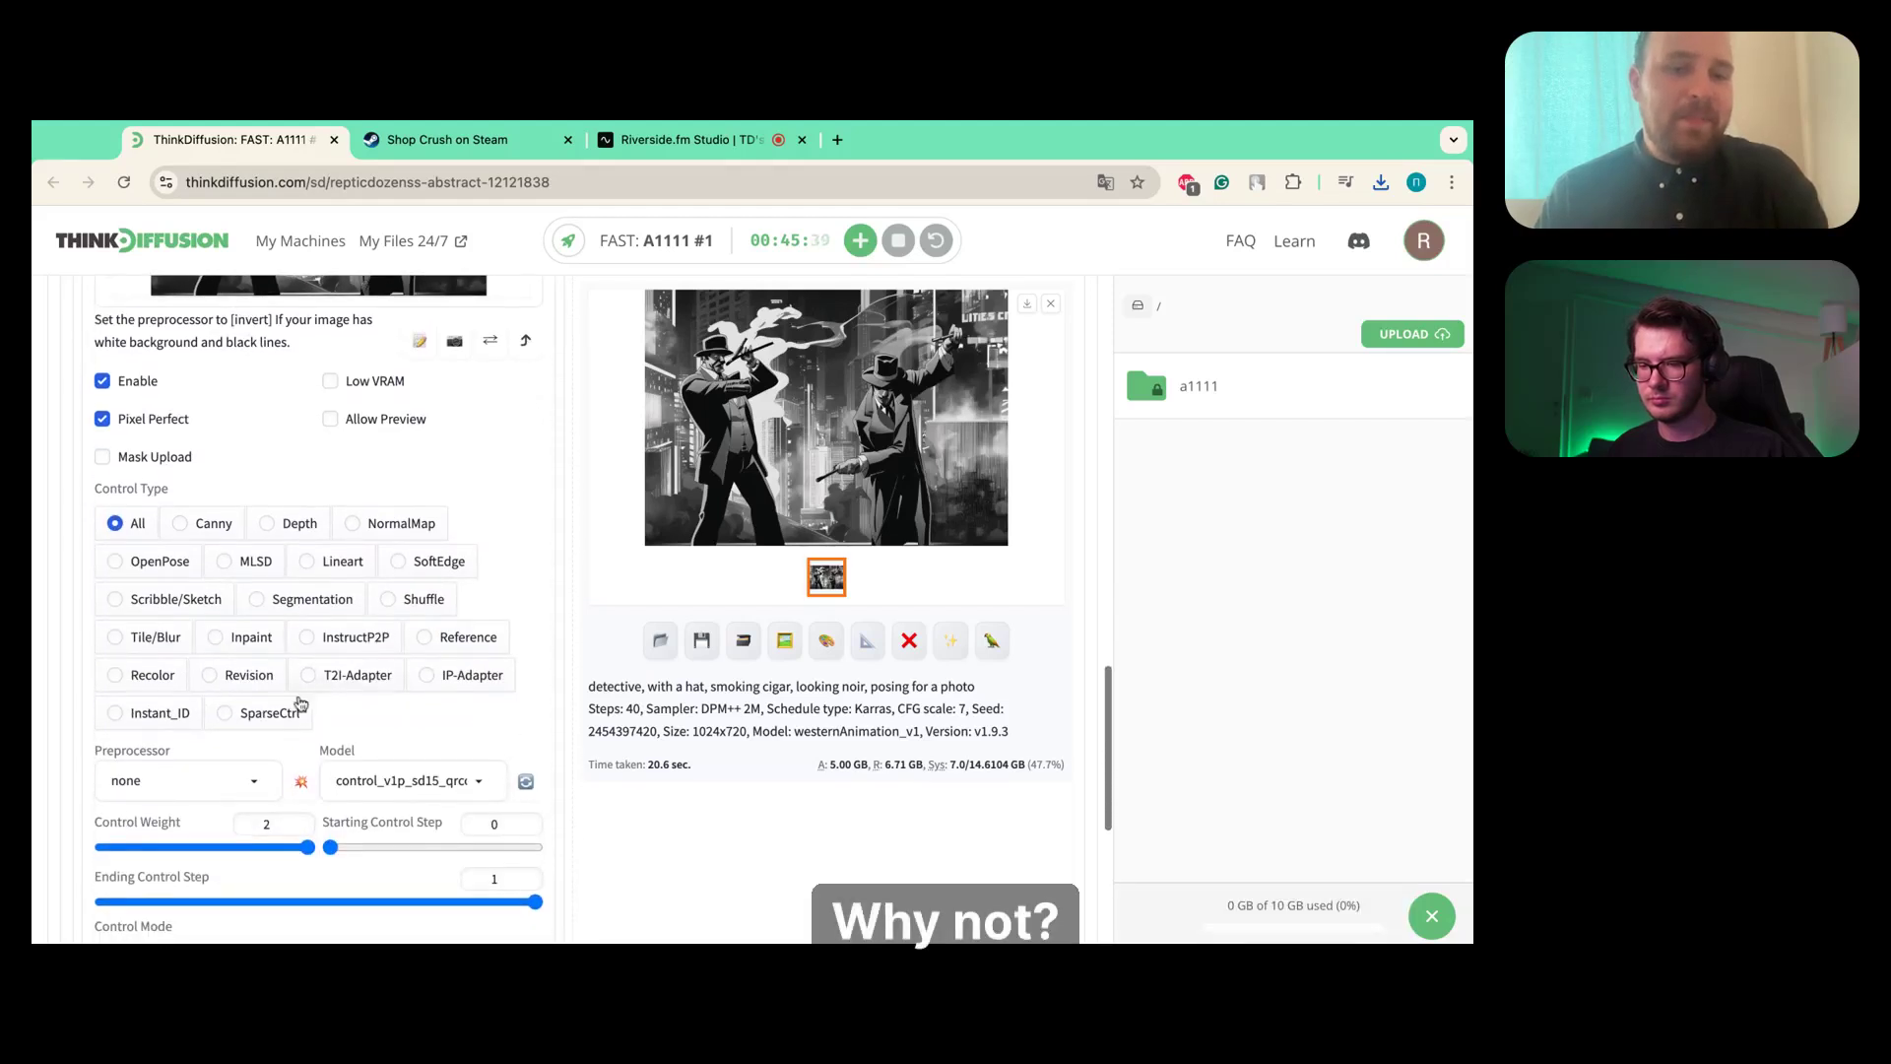
scroll(426, 718, up, 15)
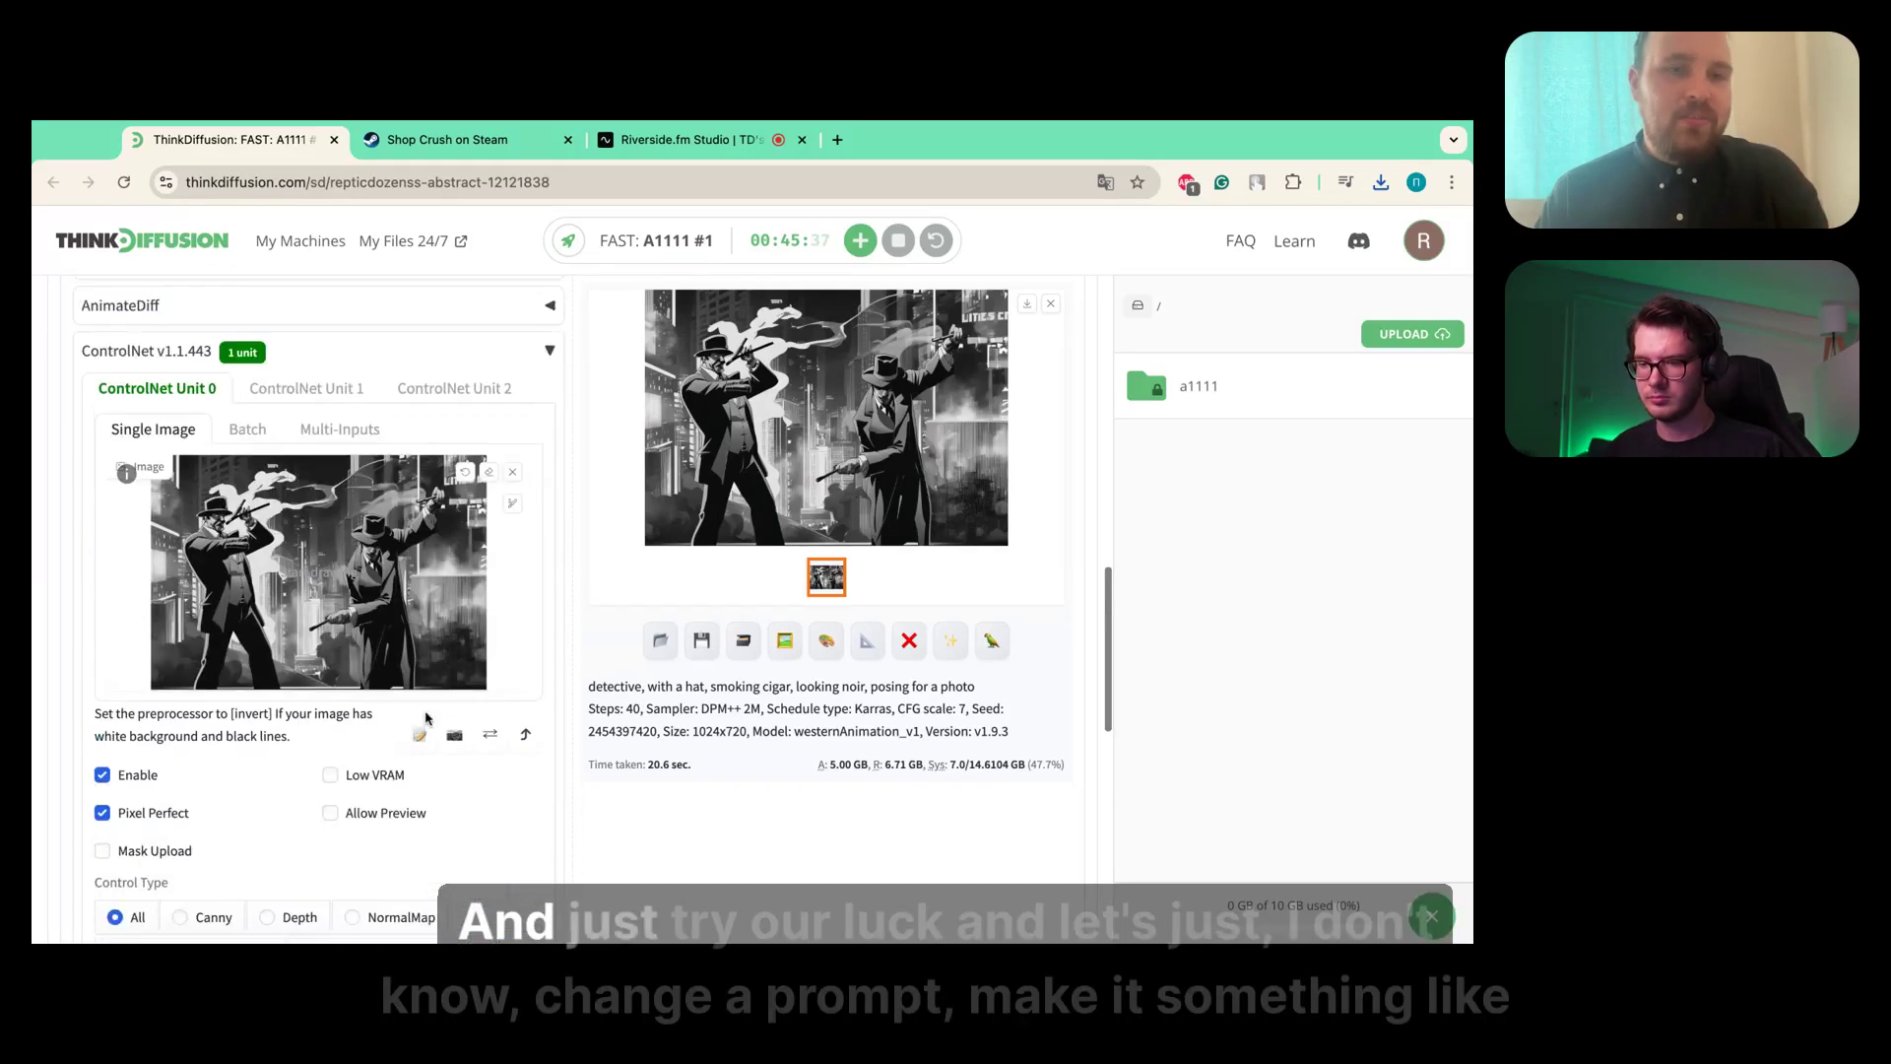
scroll(348, 406, up, 5)
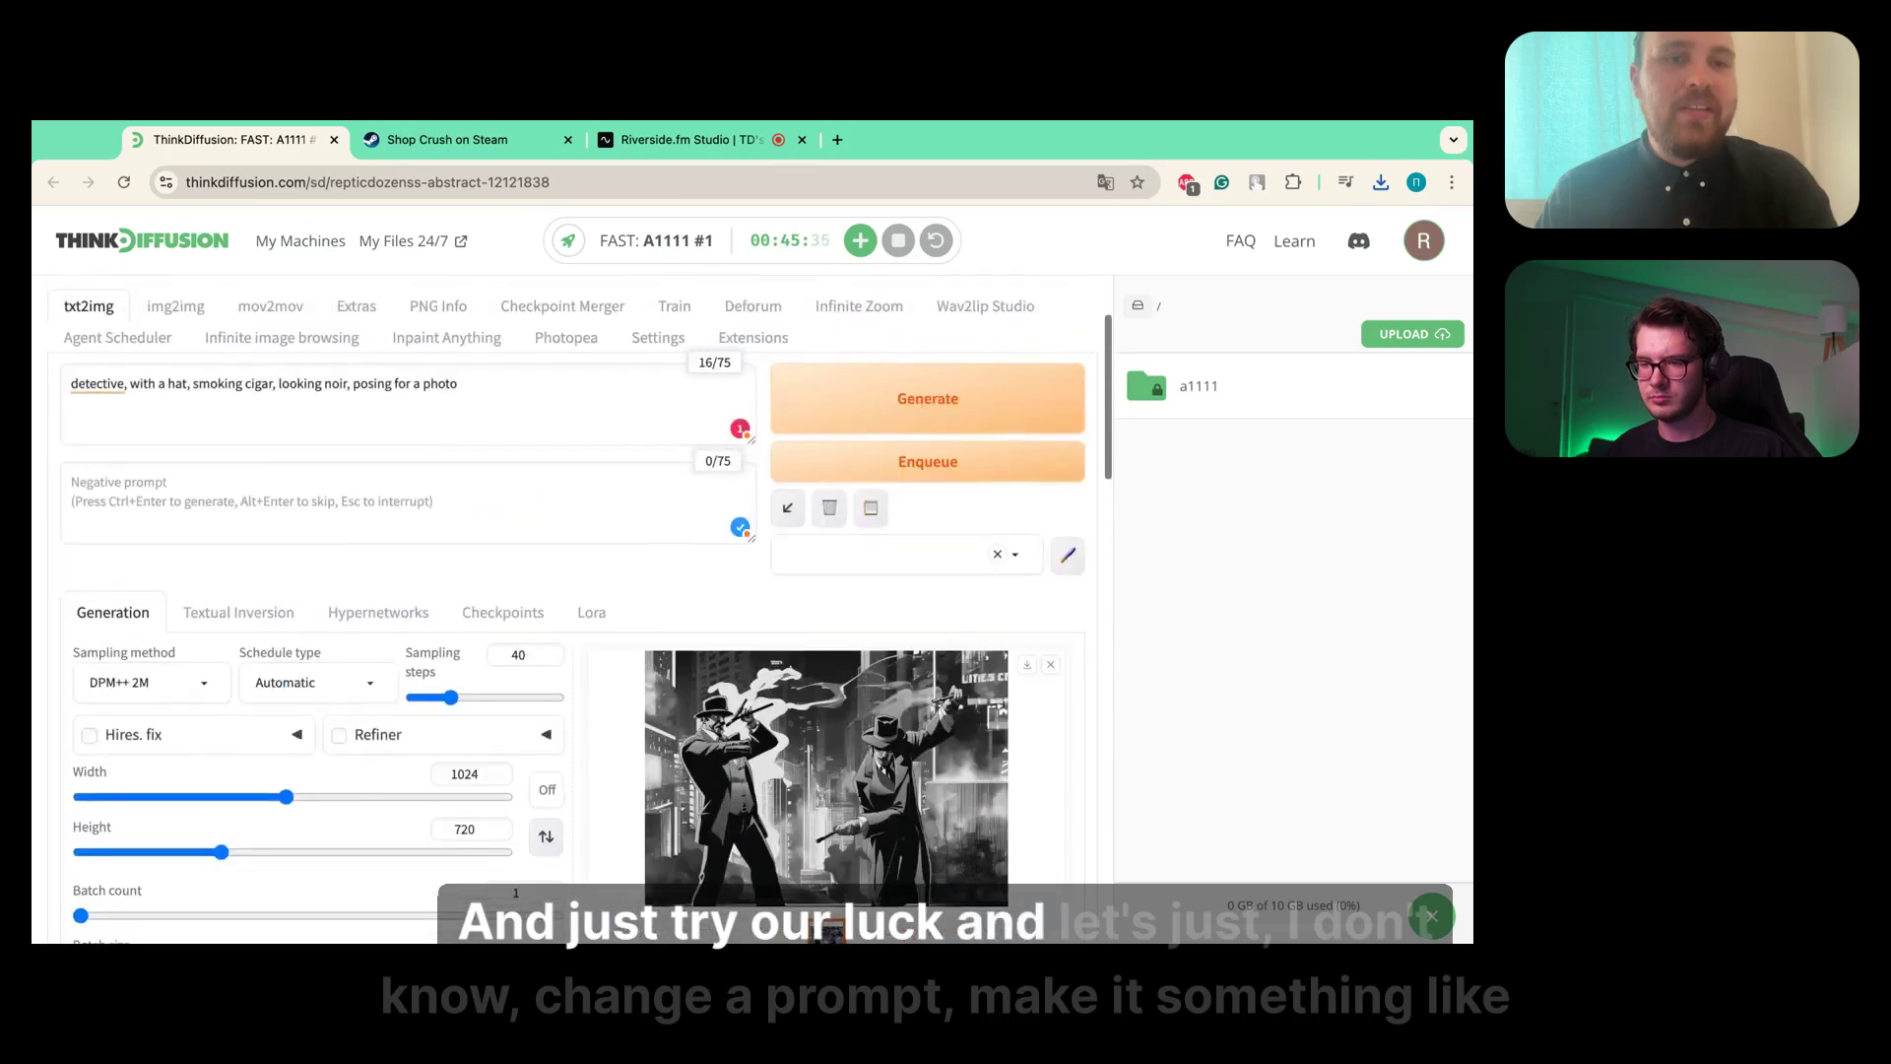
click(348, 406)
triple_click(348, 406)
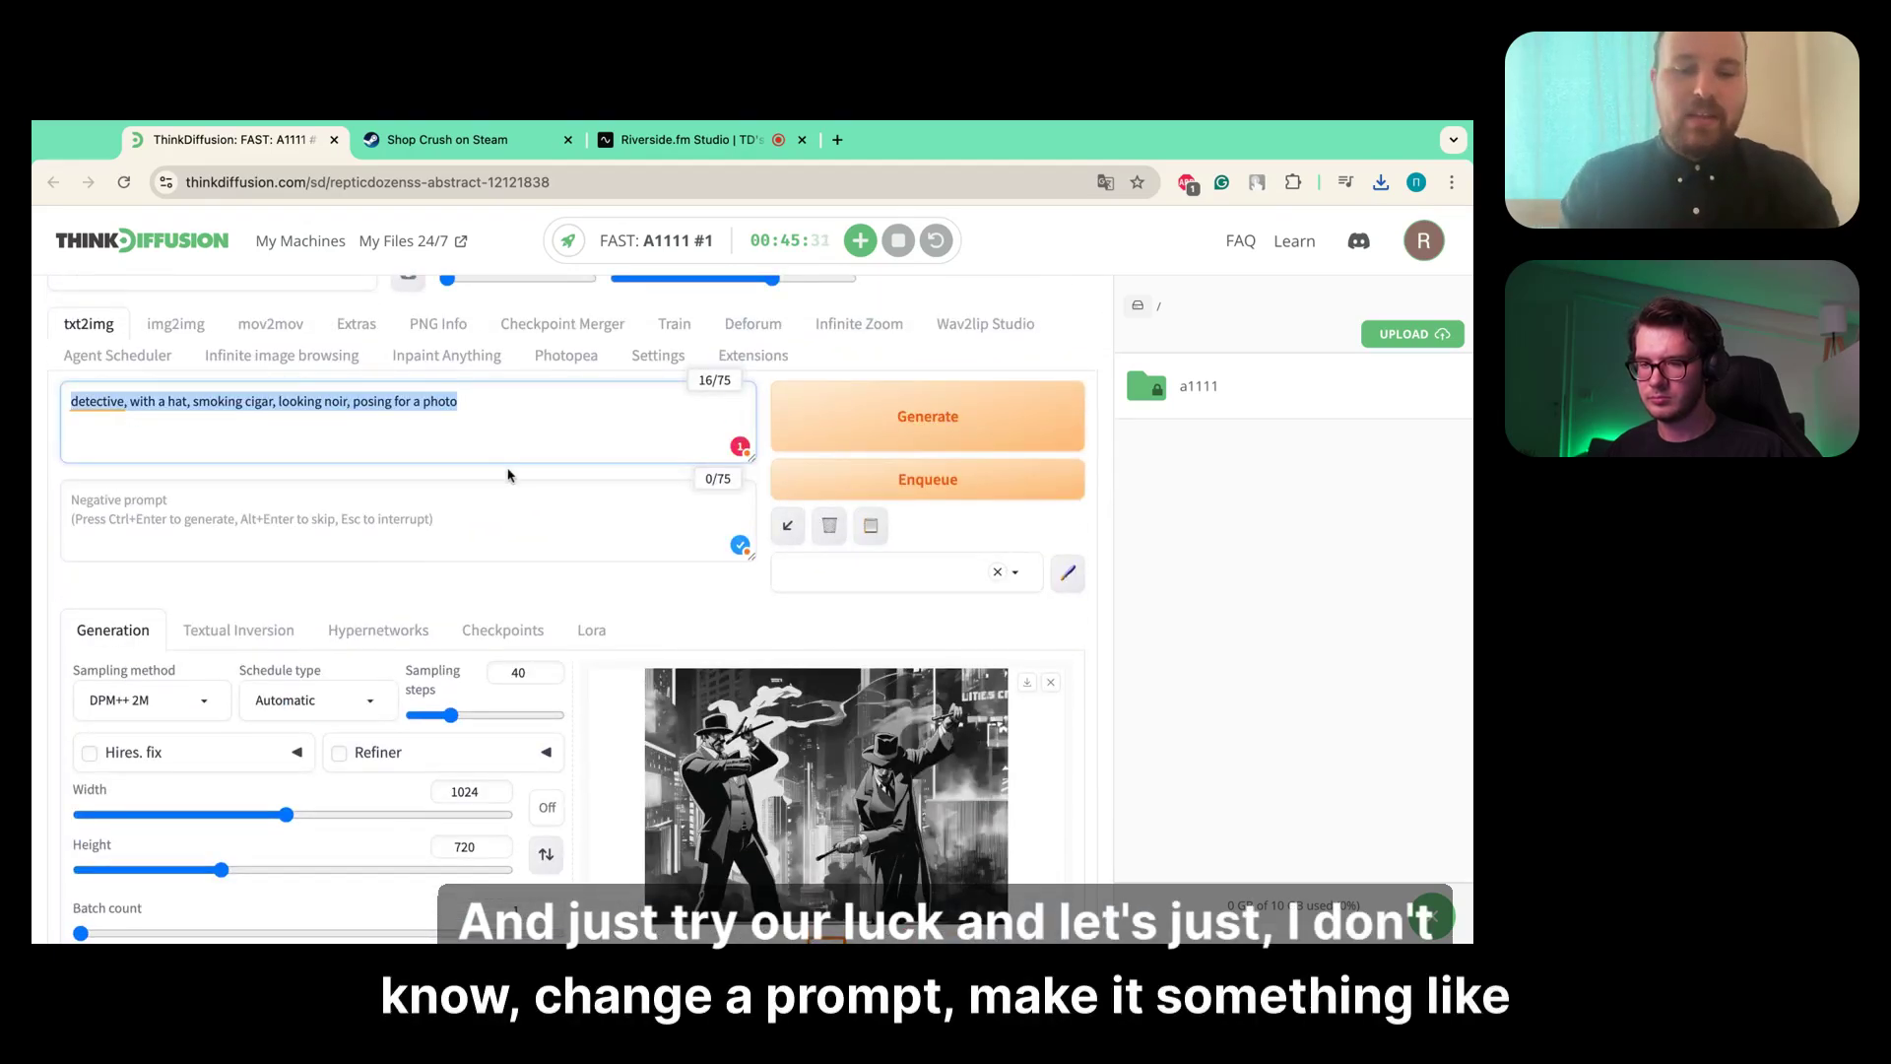
text(sk)
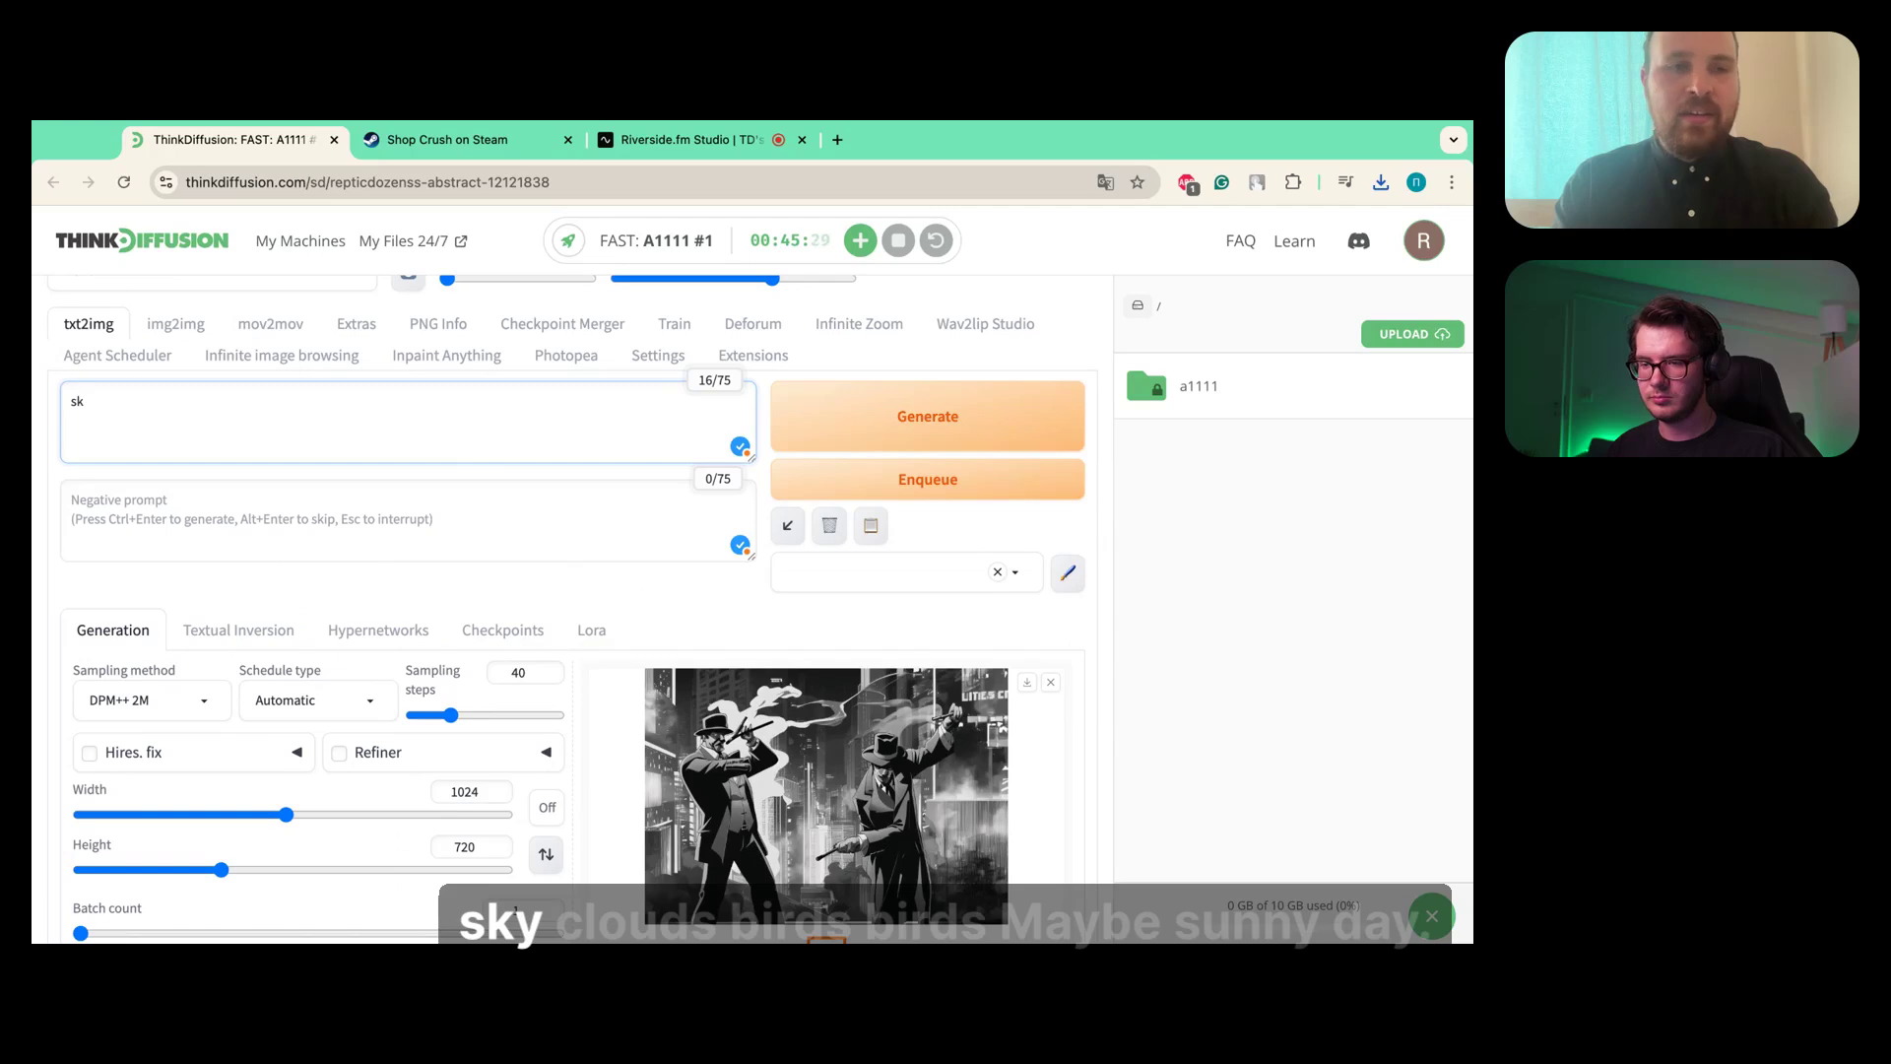
text(y, c)
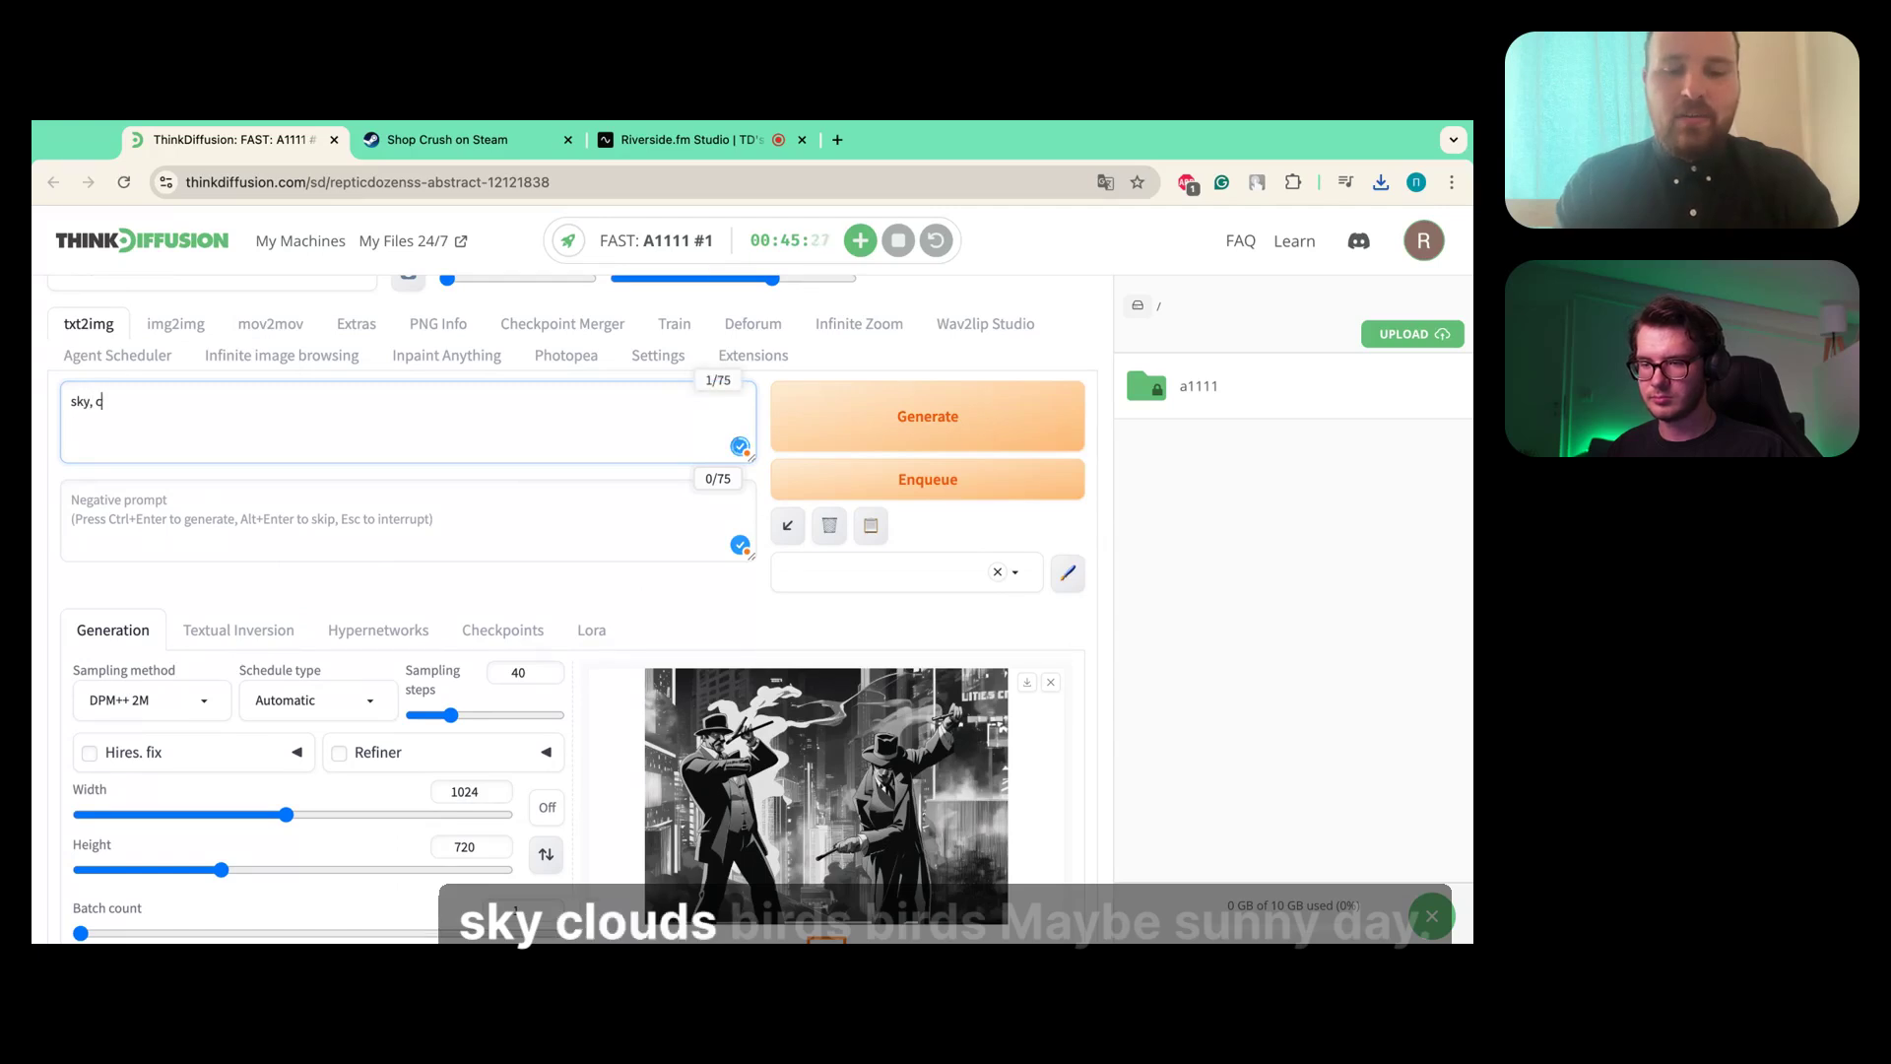
text(louds, birs=ds)
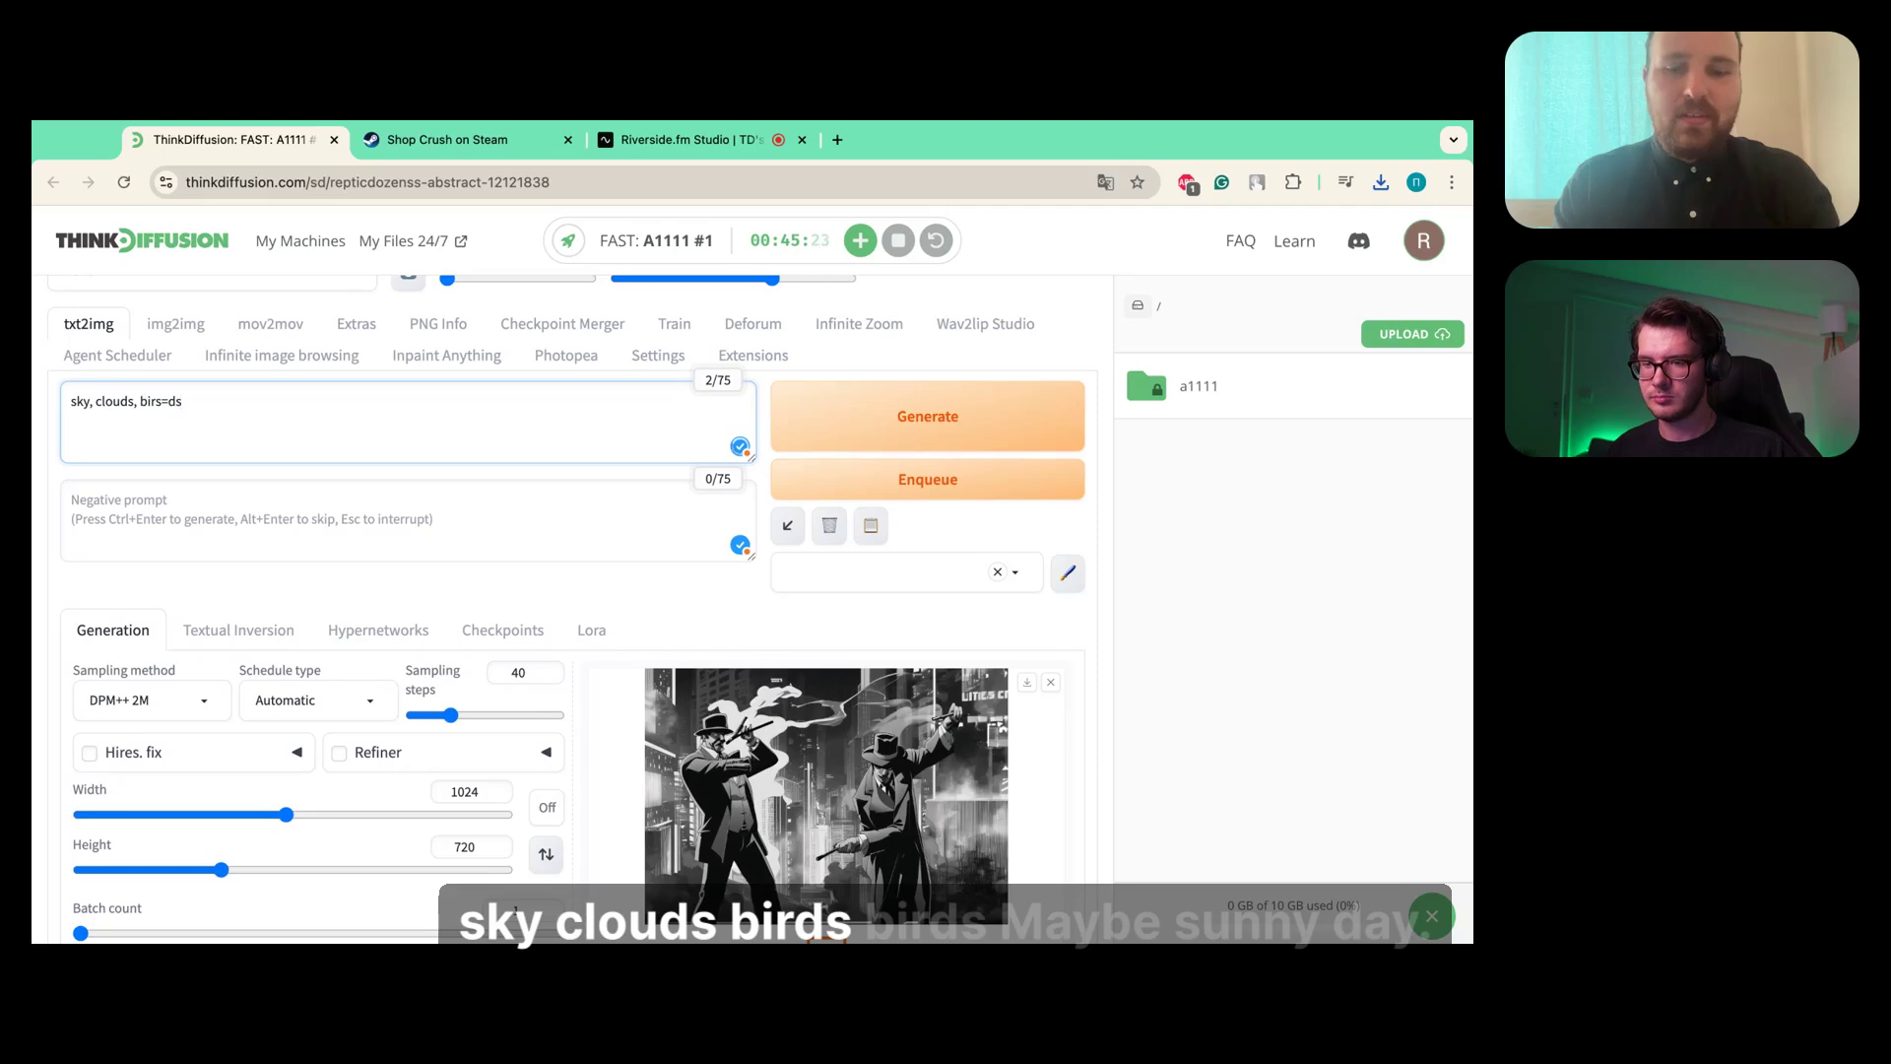
key(BackSpace)
key(BackSpace)
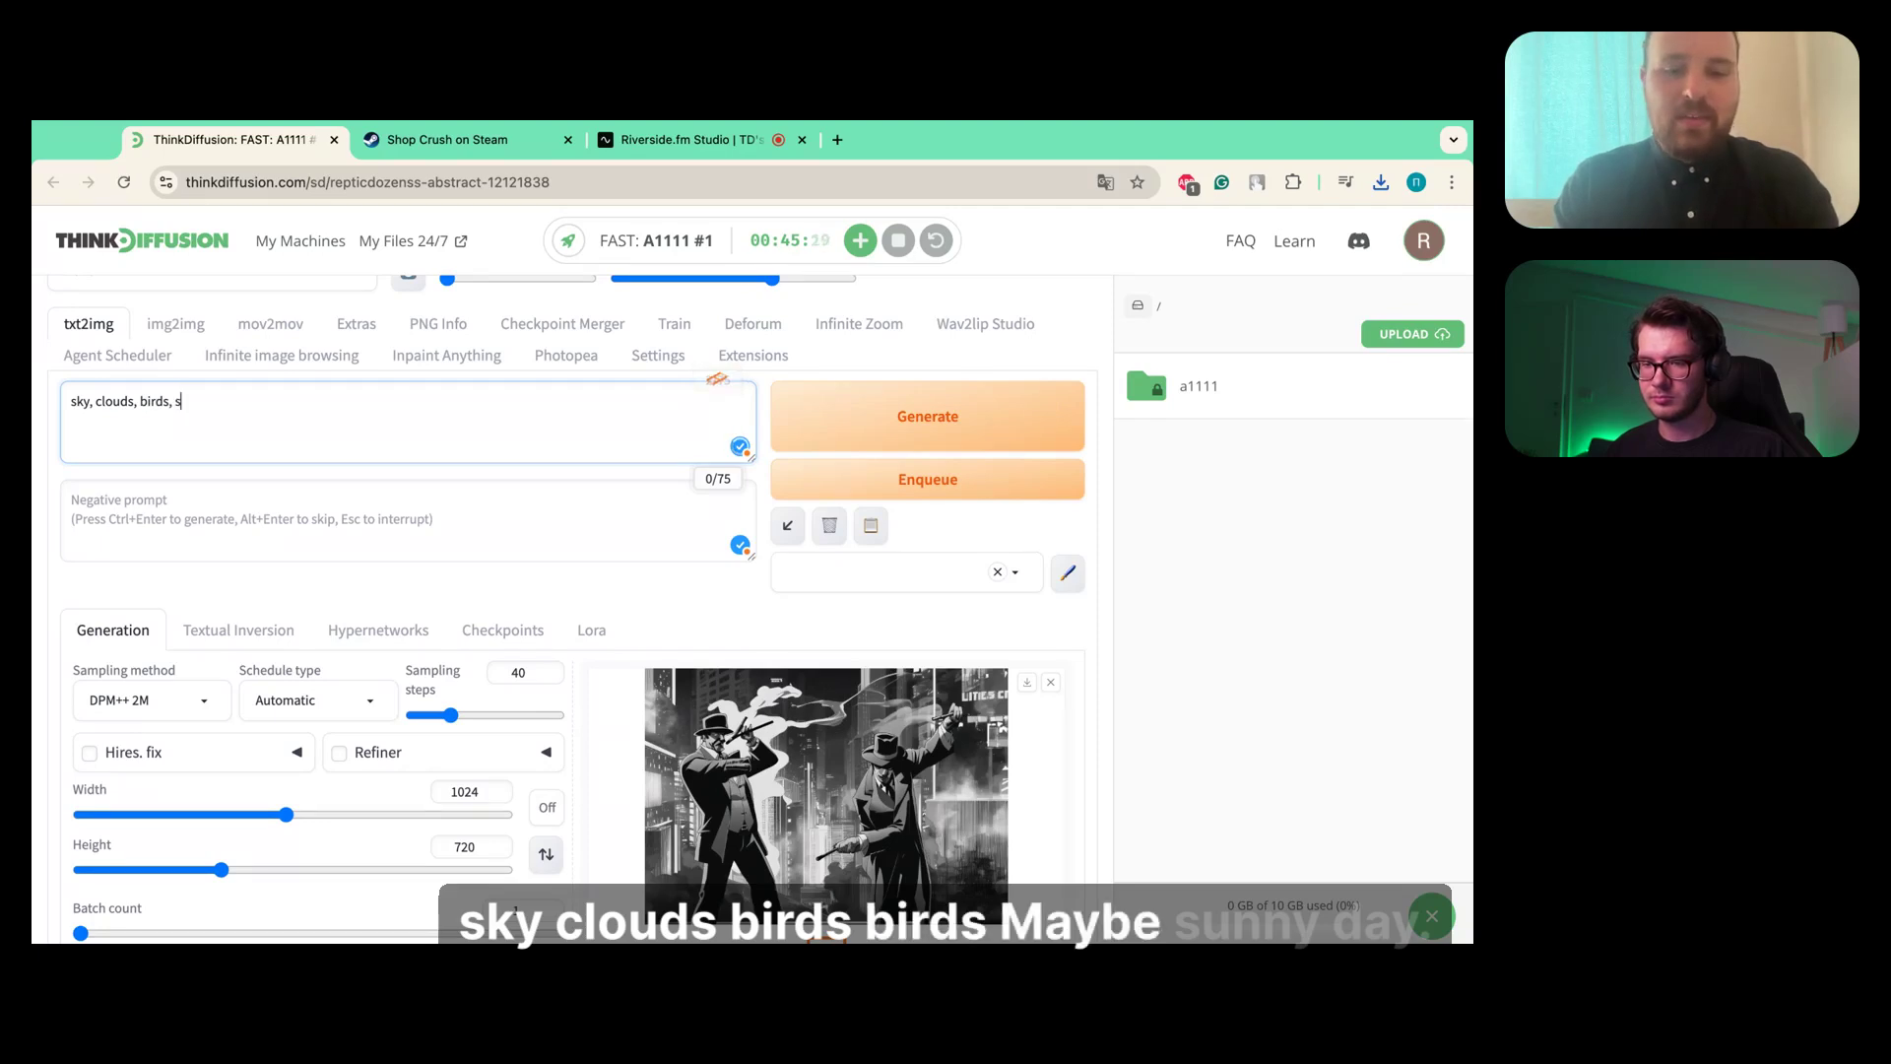
text(sunny day)
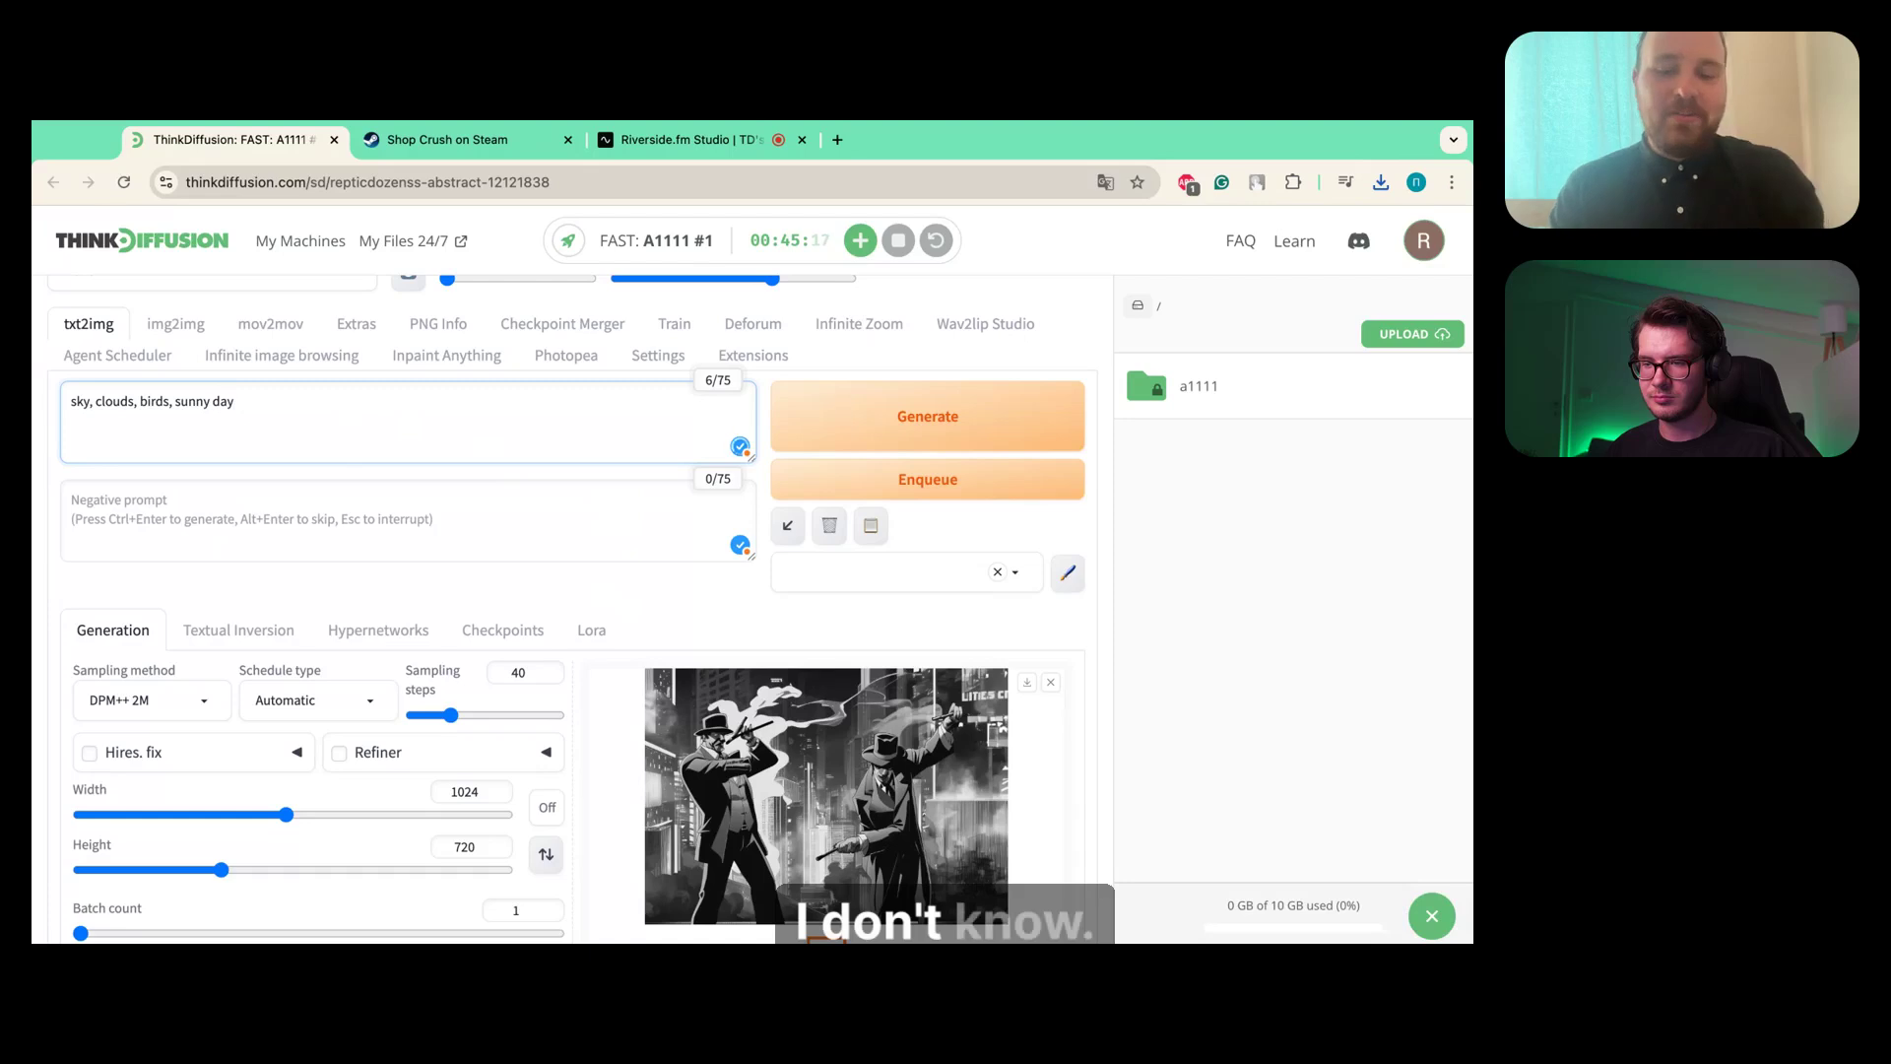
text(, a dis)
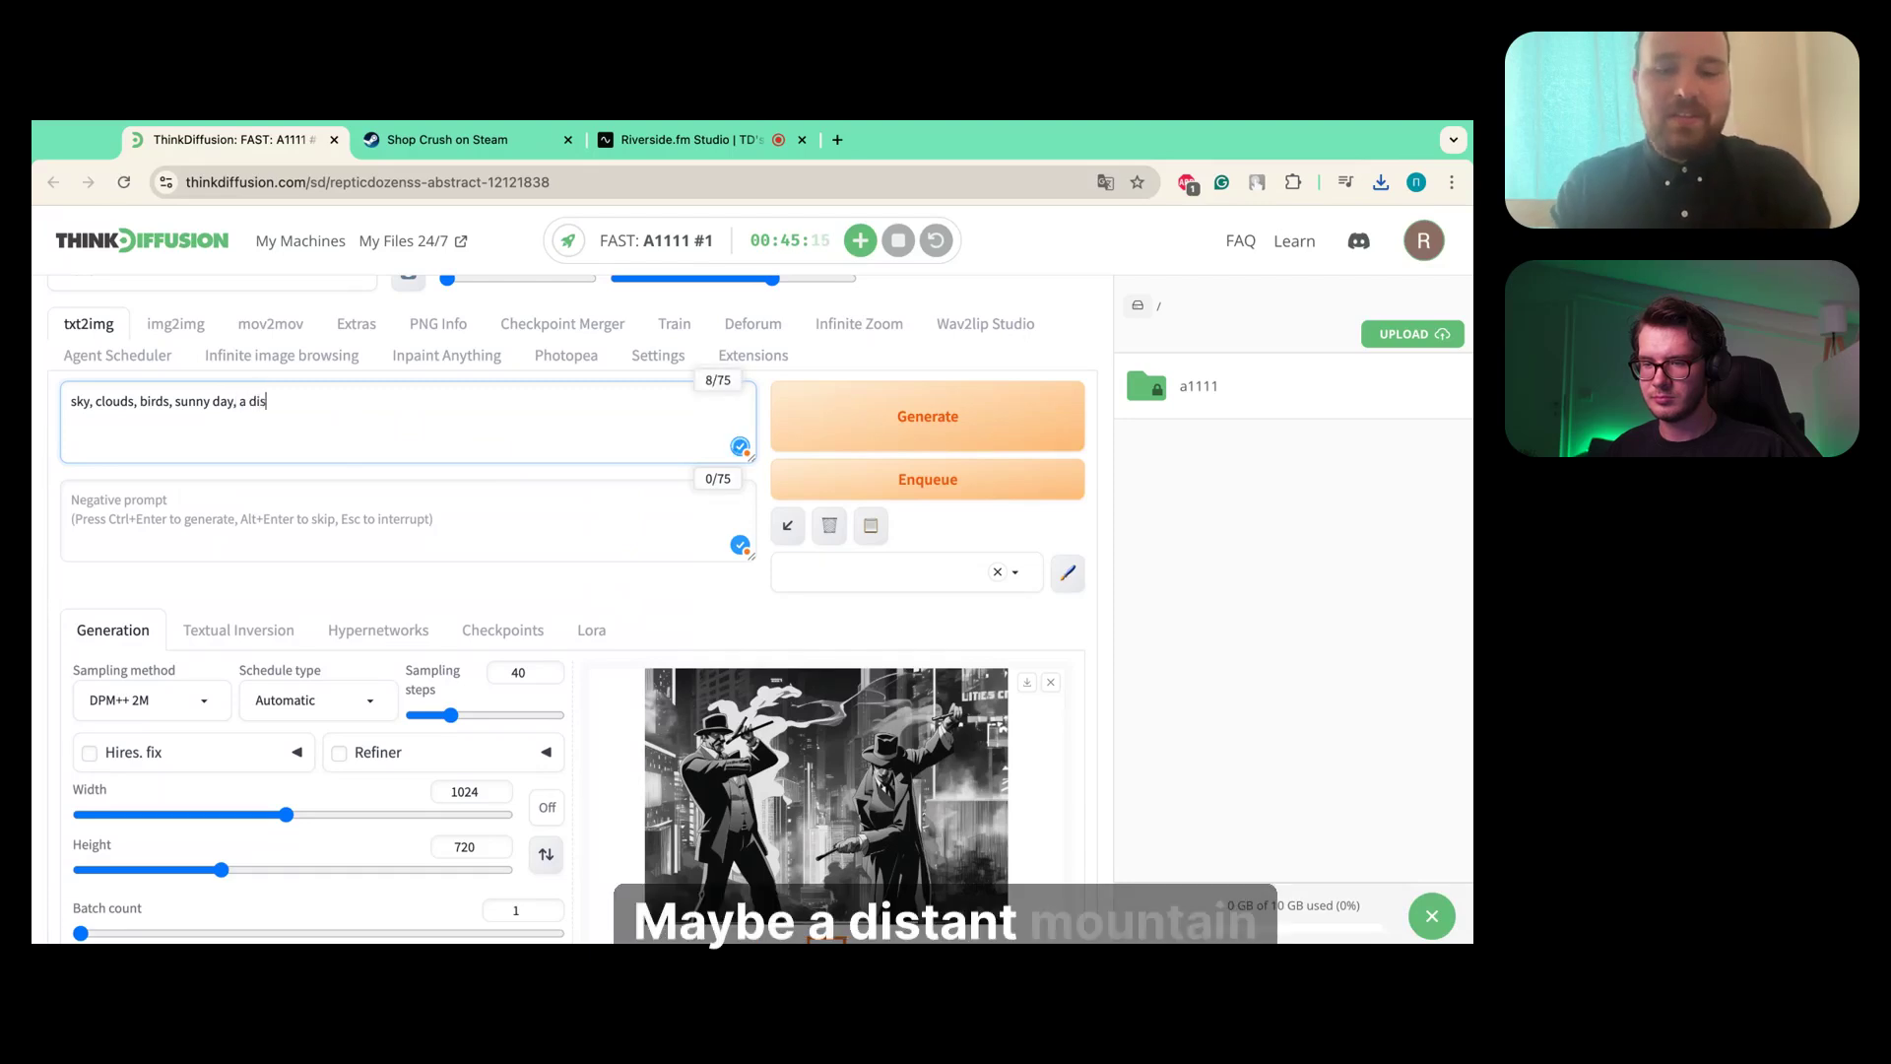
text(tant mountain)
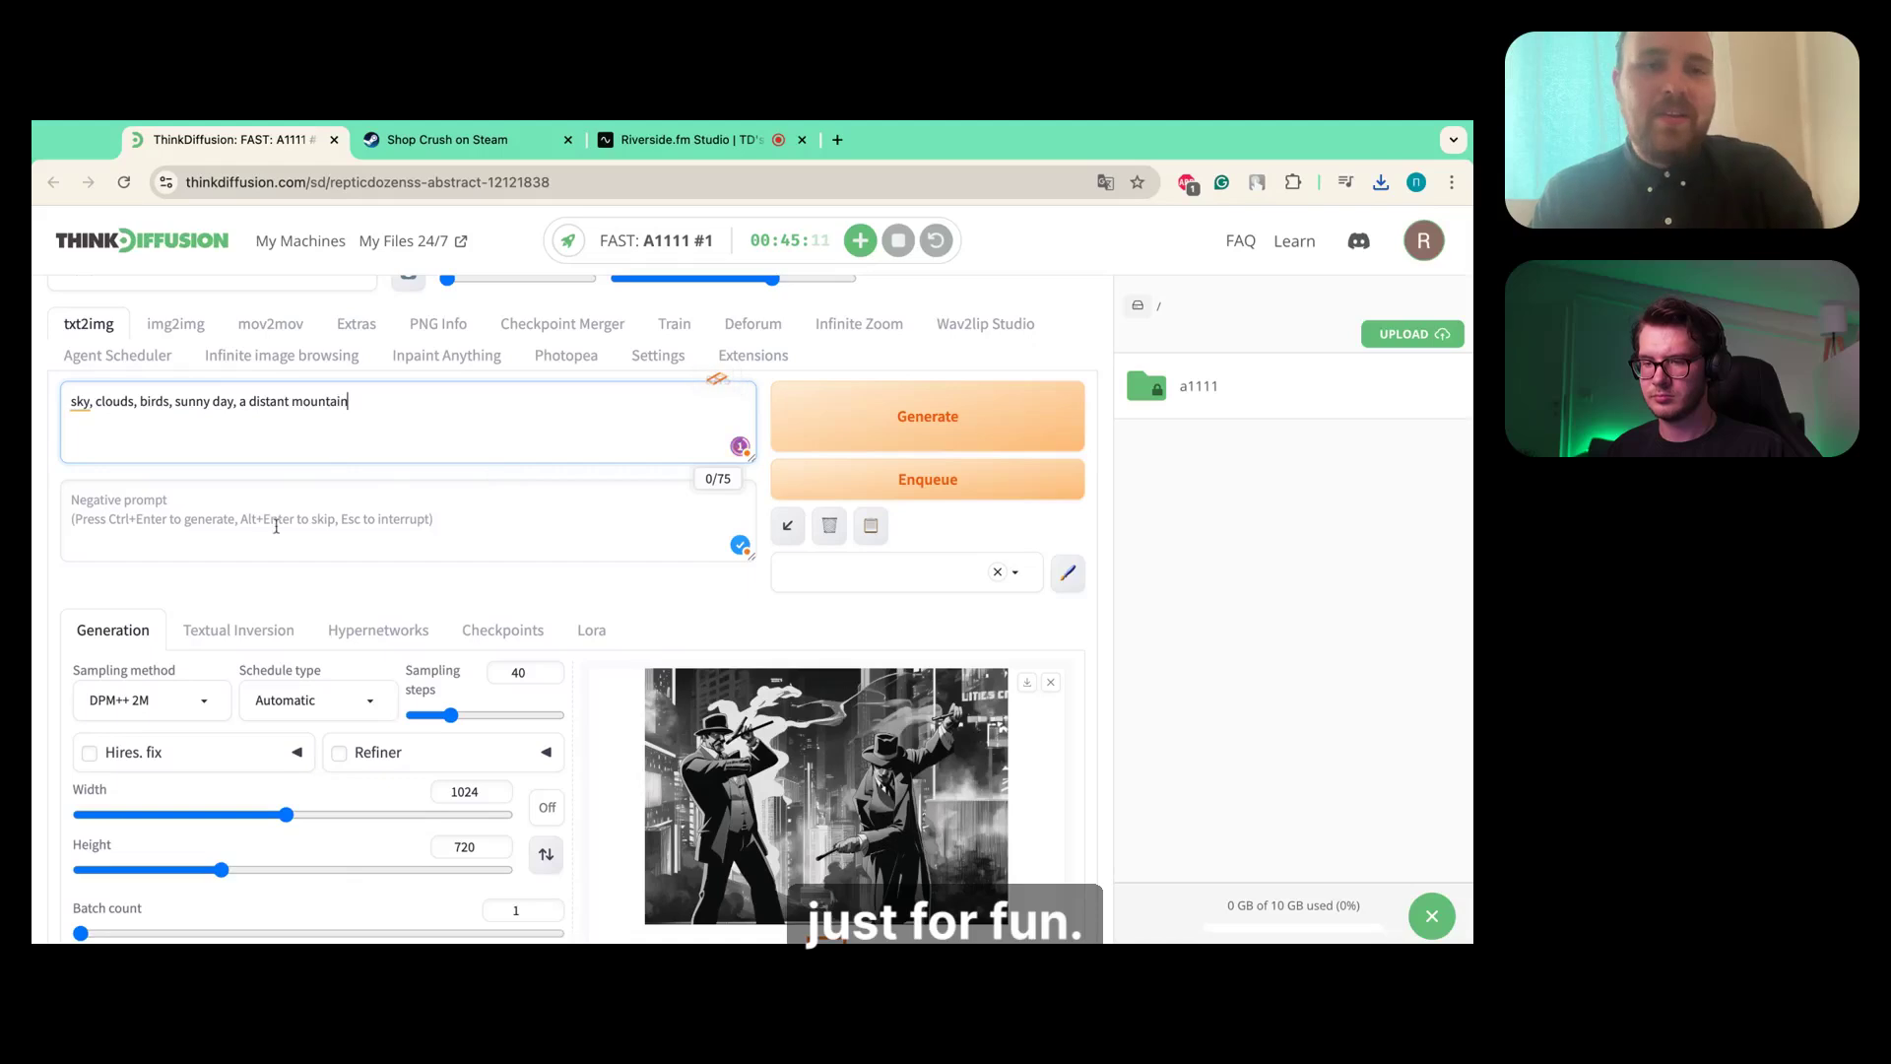
- Set the negative prompt to "lowres, blurry, low quality" and generate the sky and mountain image
click(280, 522)
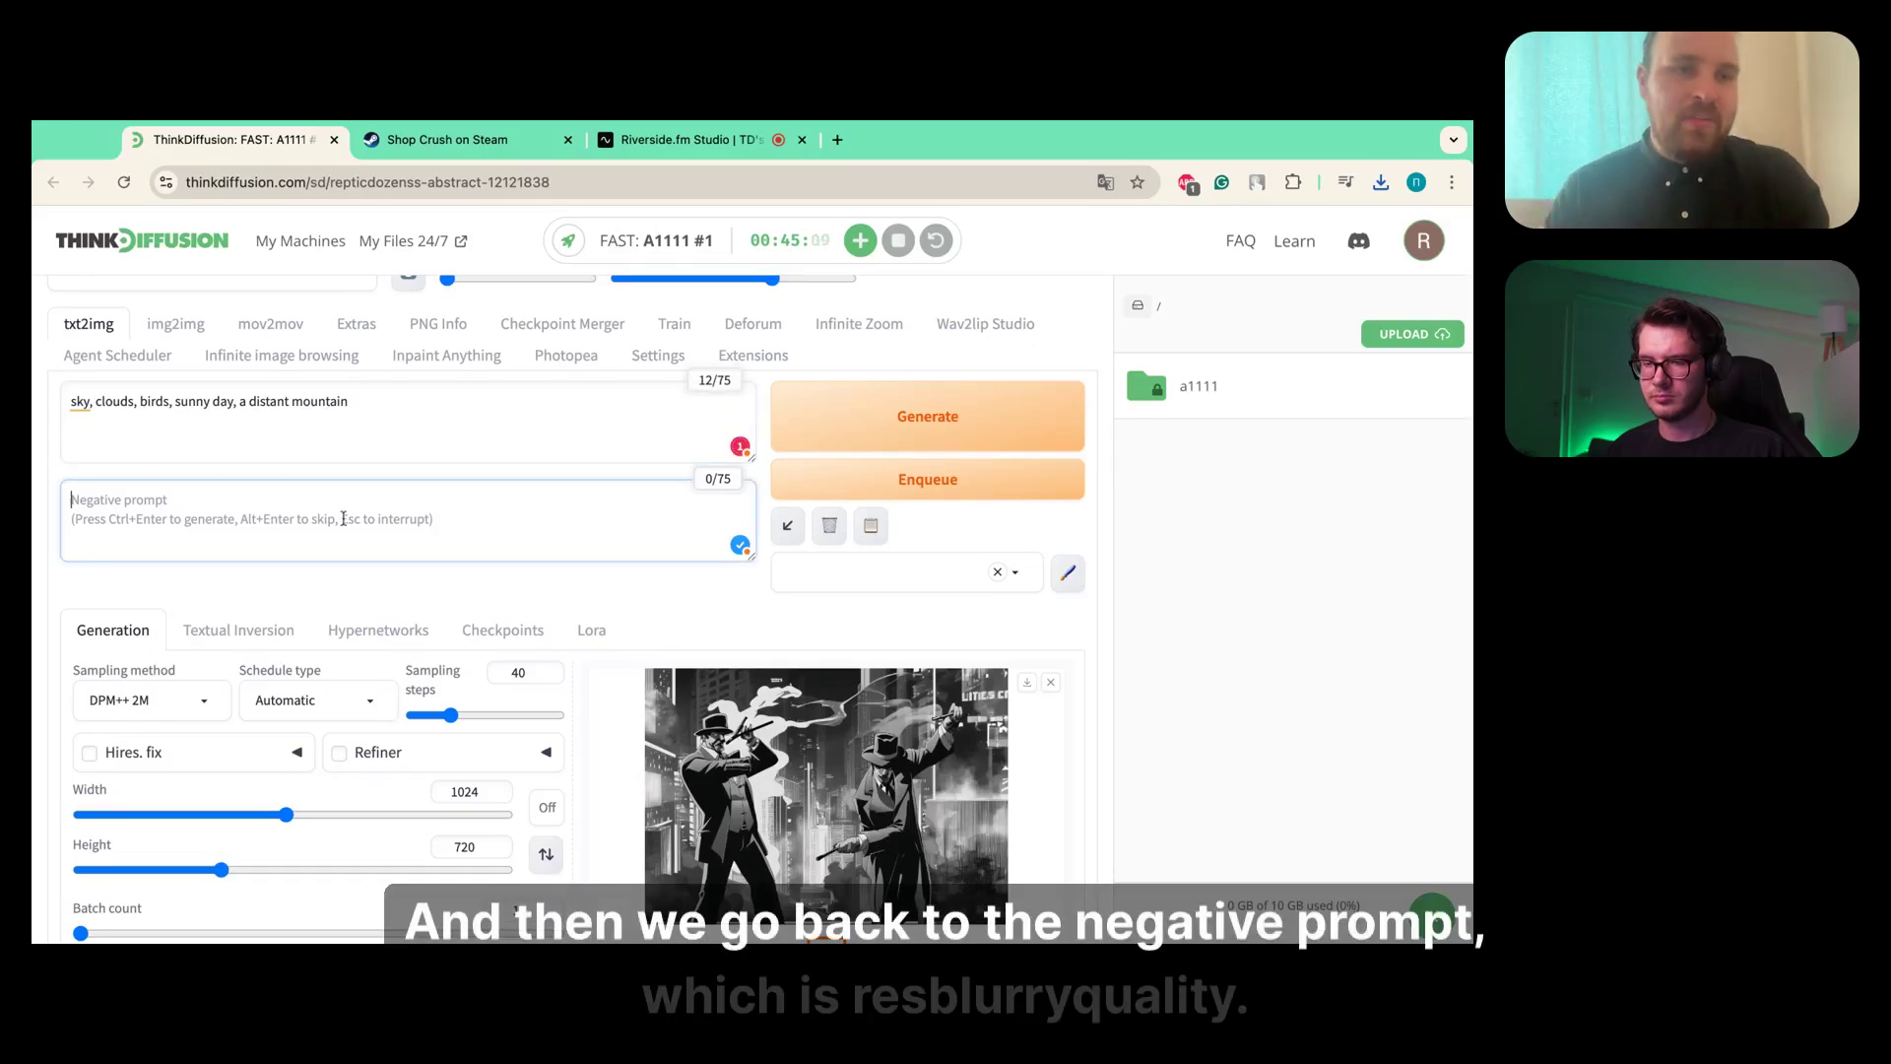
text((owr)
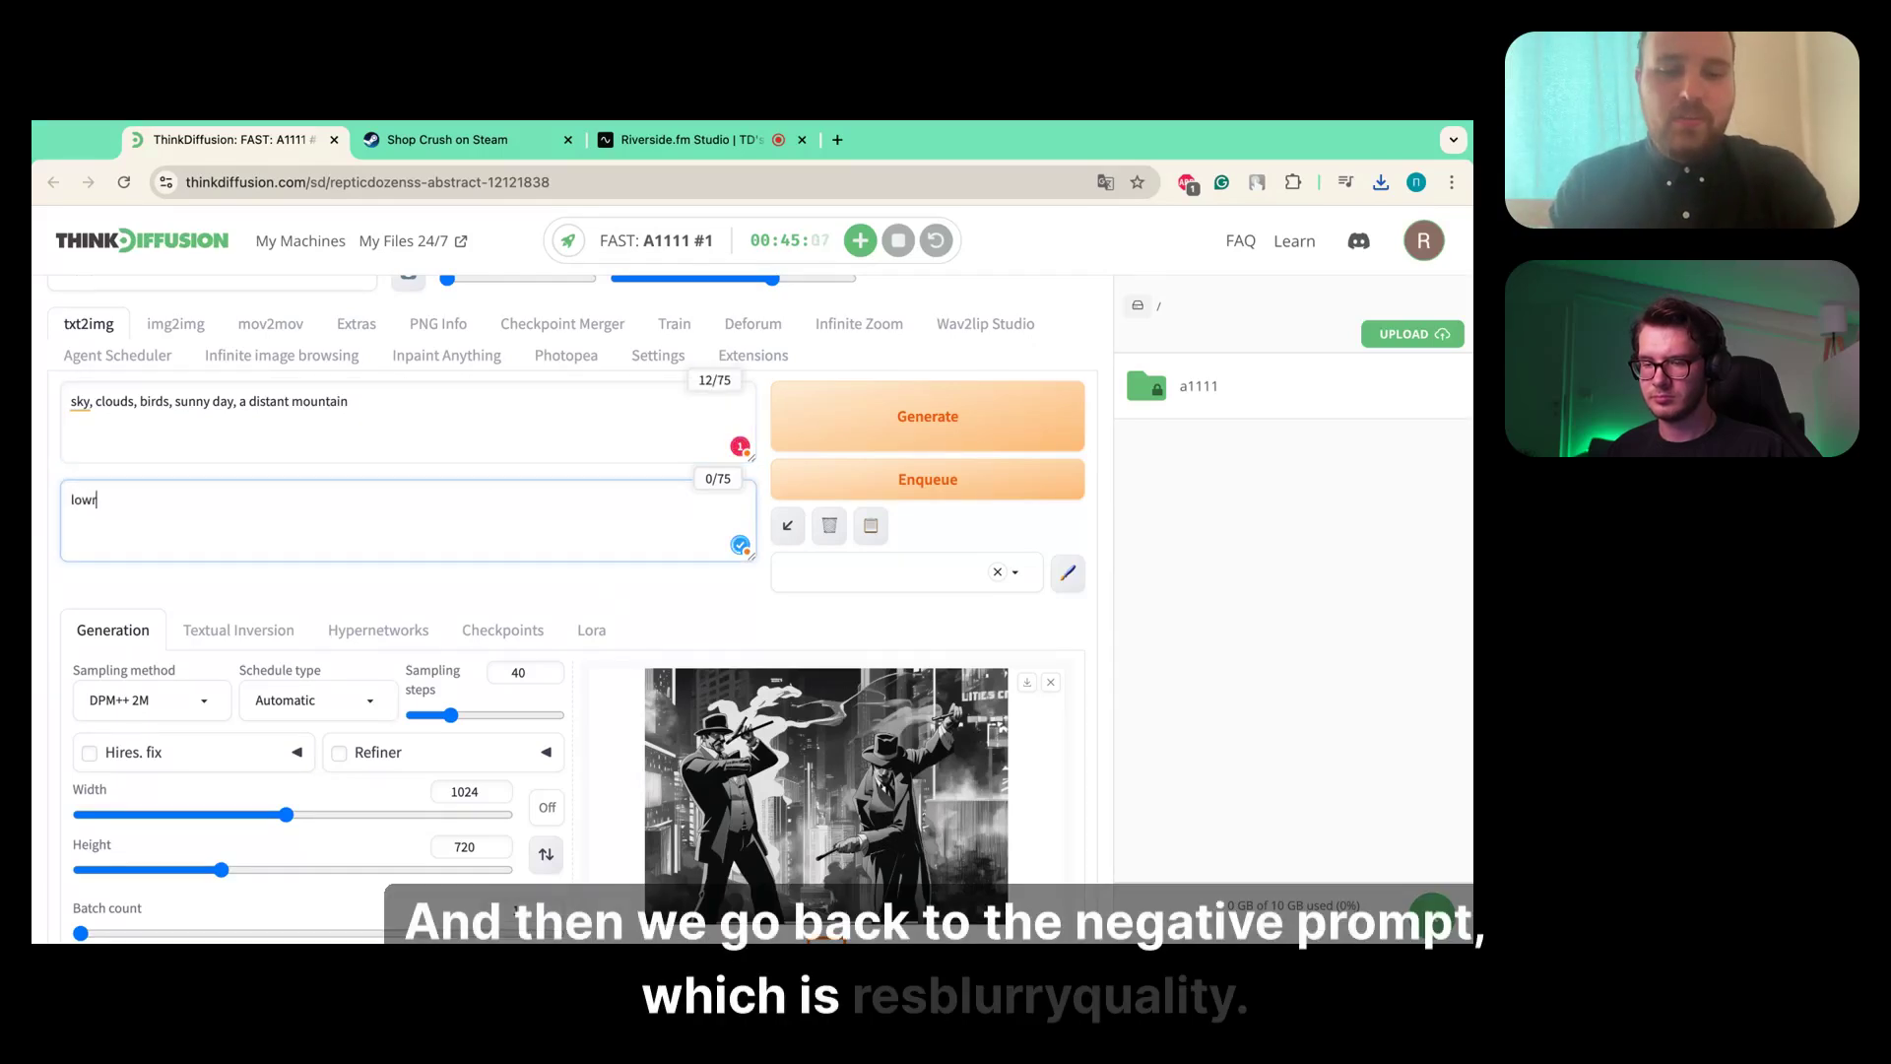
text(es, blurry, low q)
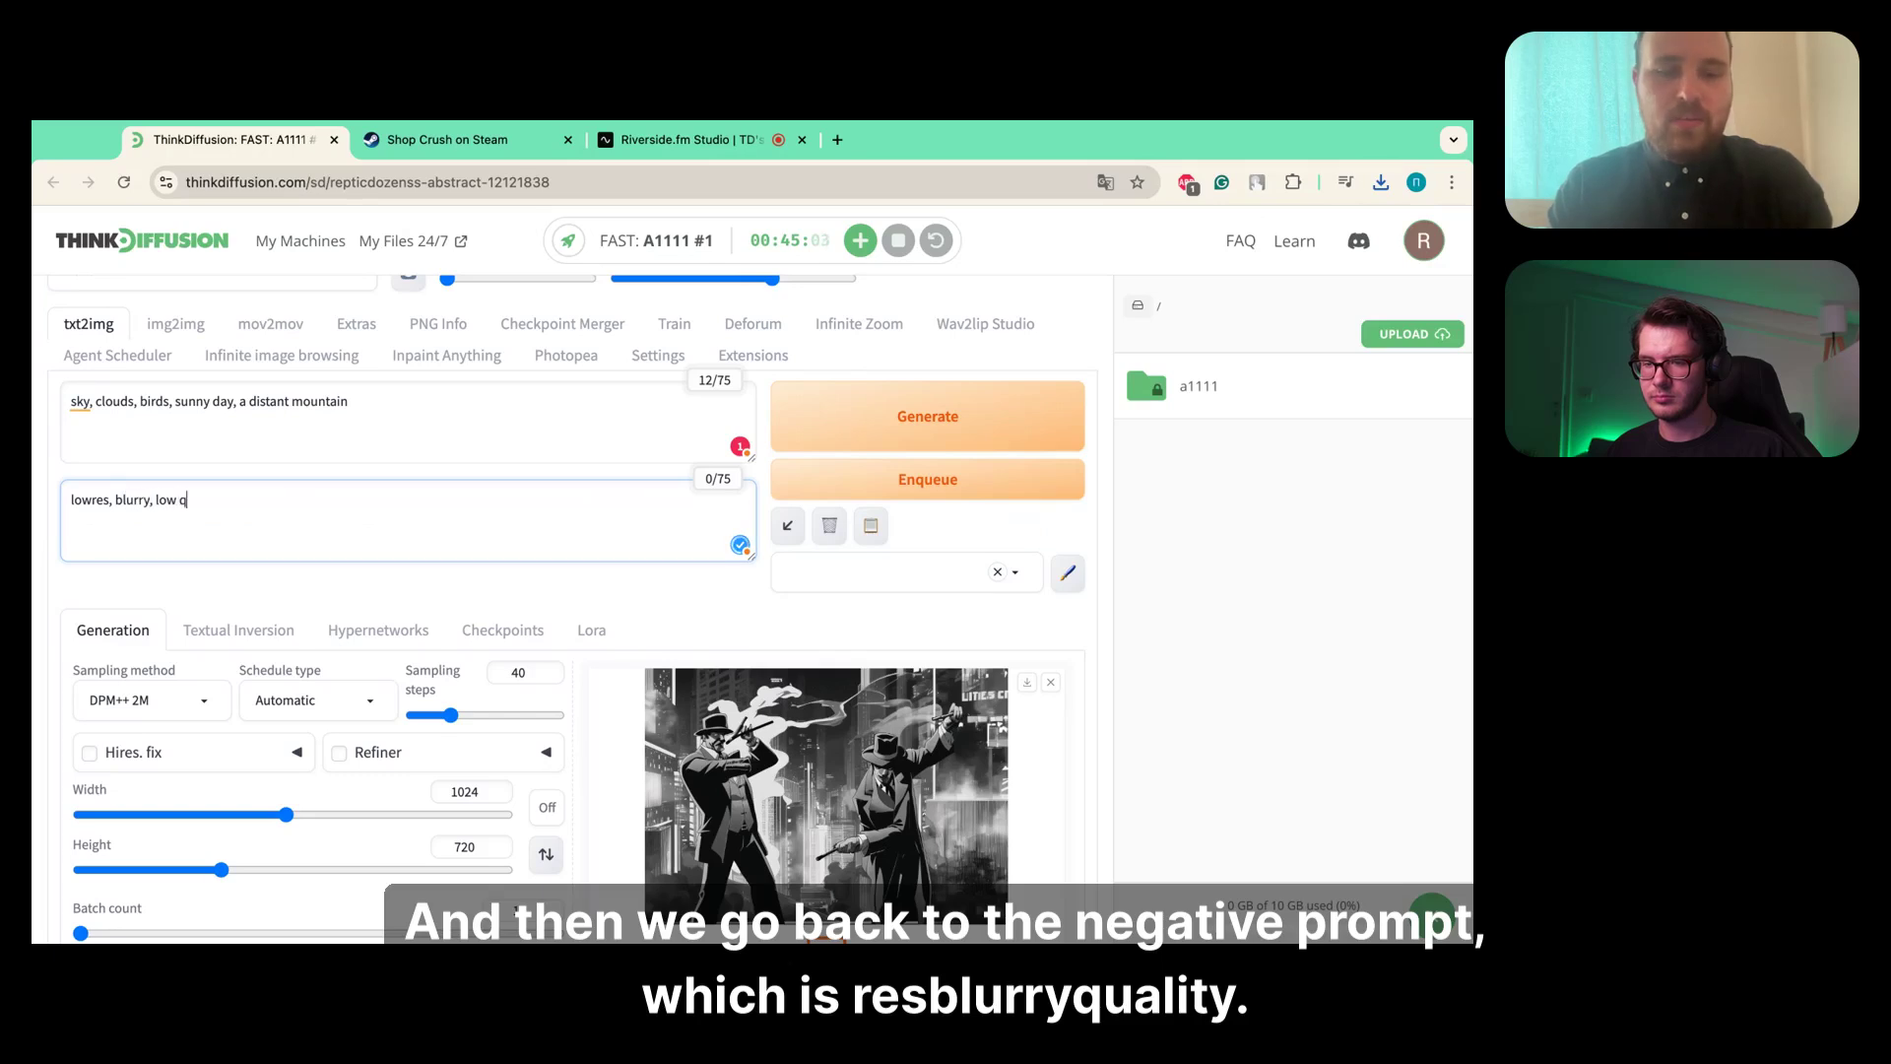
text(uality)
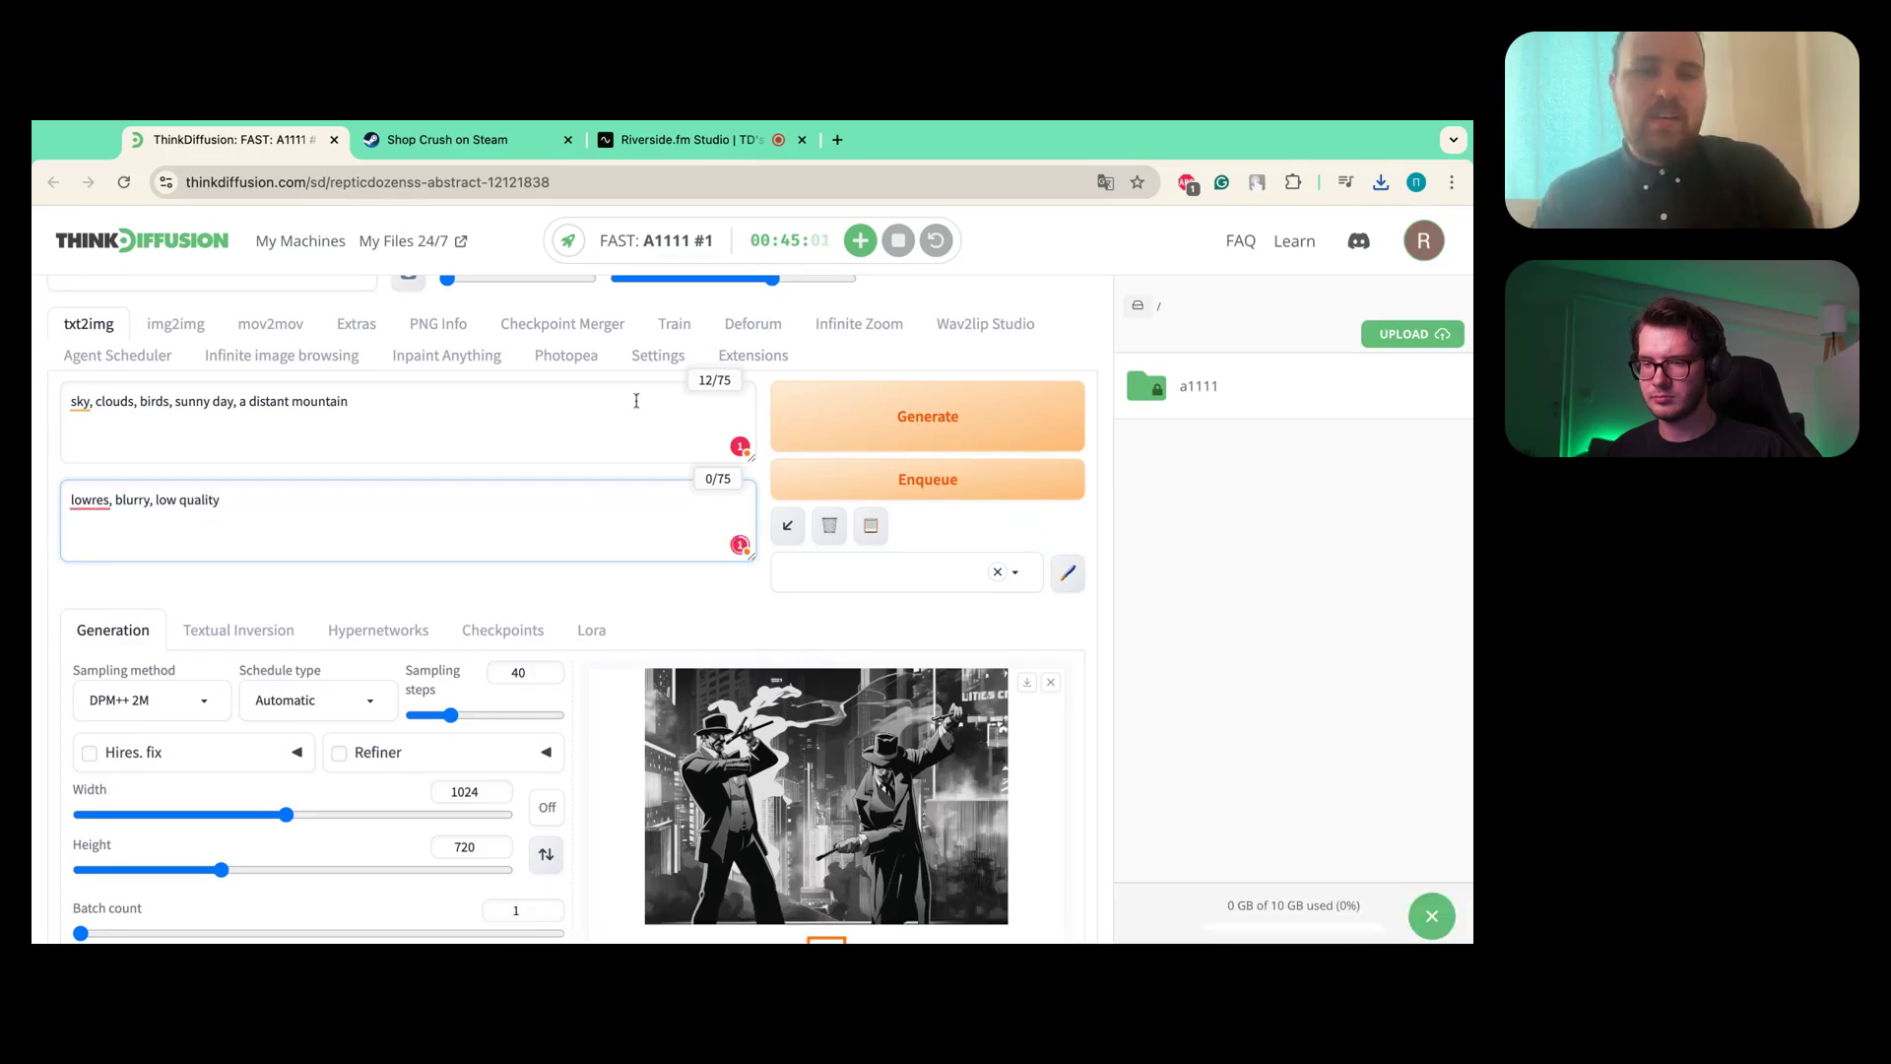
click(894, 425)
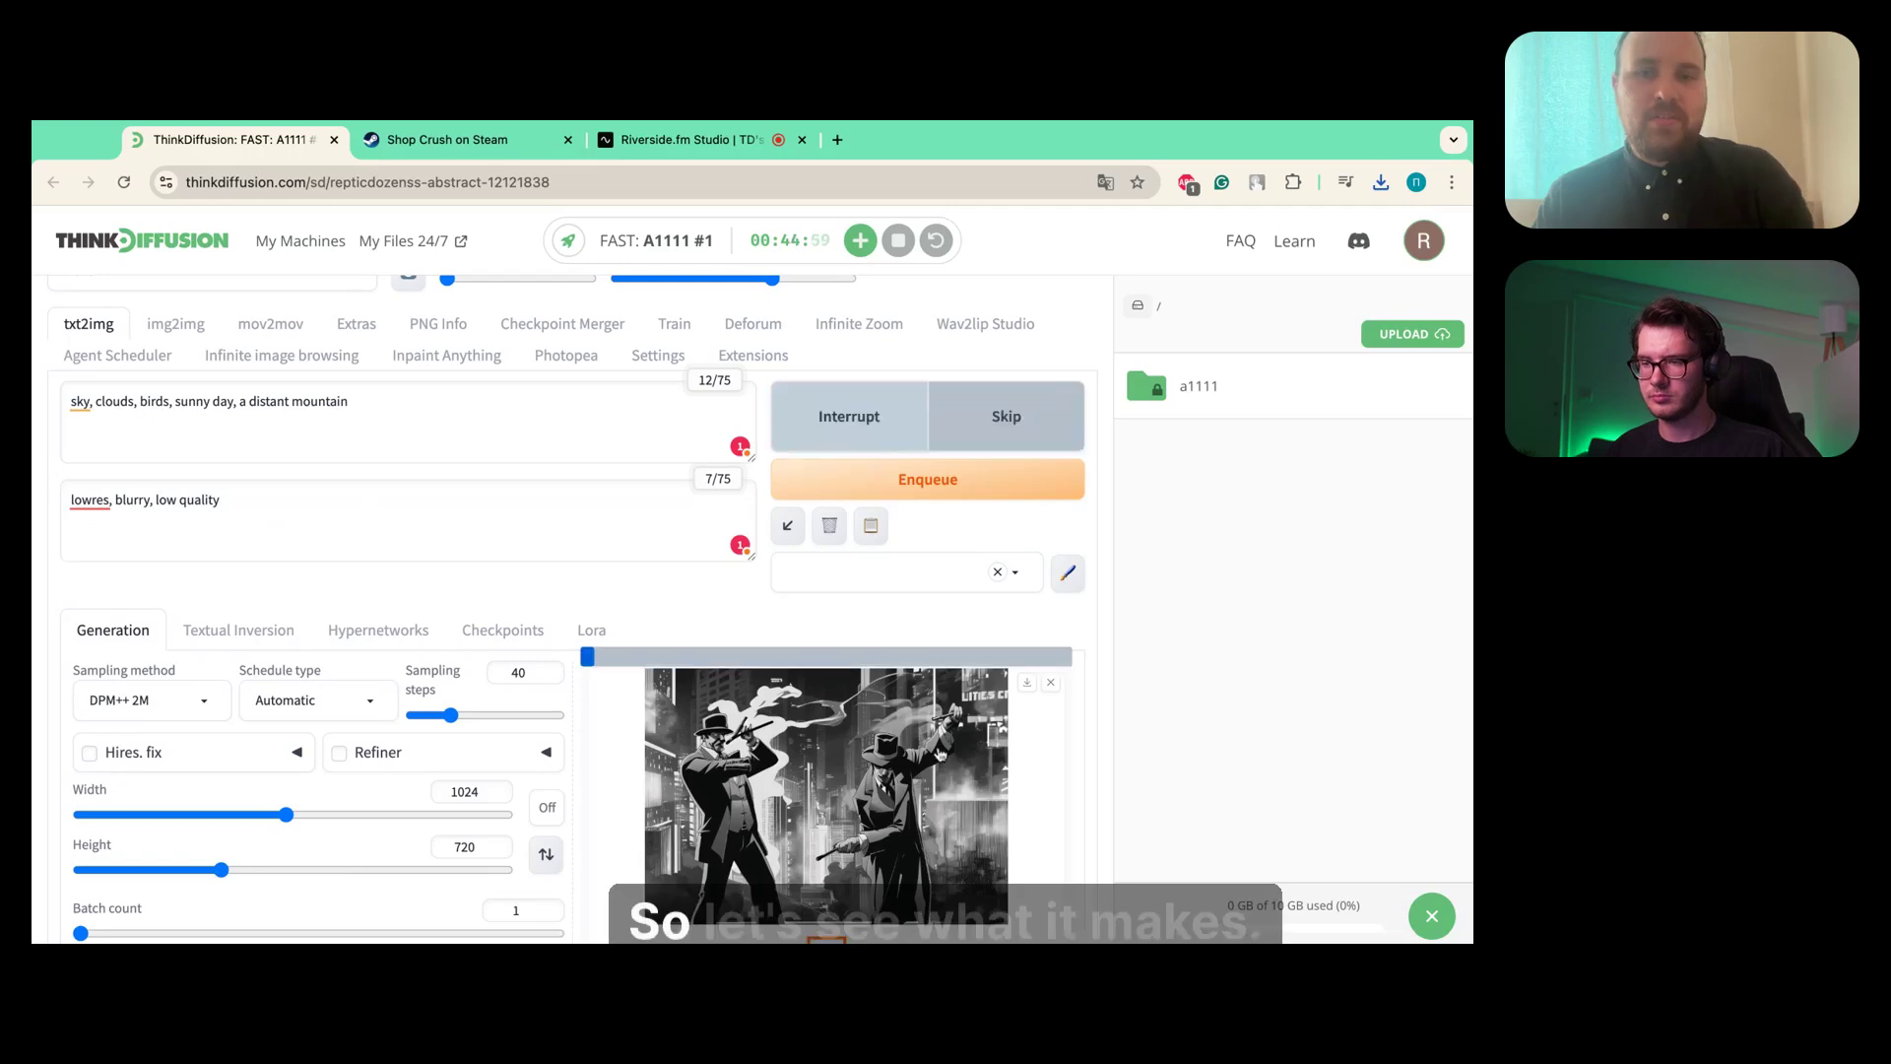
- Inspect the generated mountain image at full size and compare it with the black-and-white detective reference picture
scroll(976, 681, down, 2)
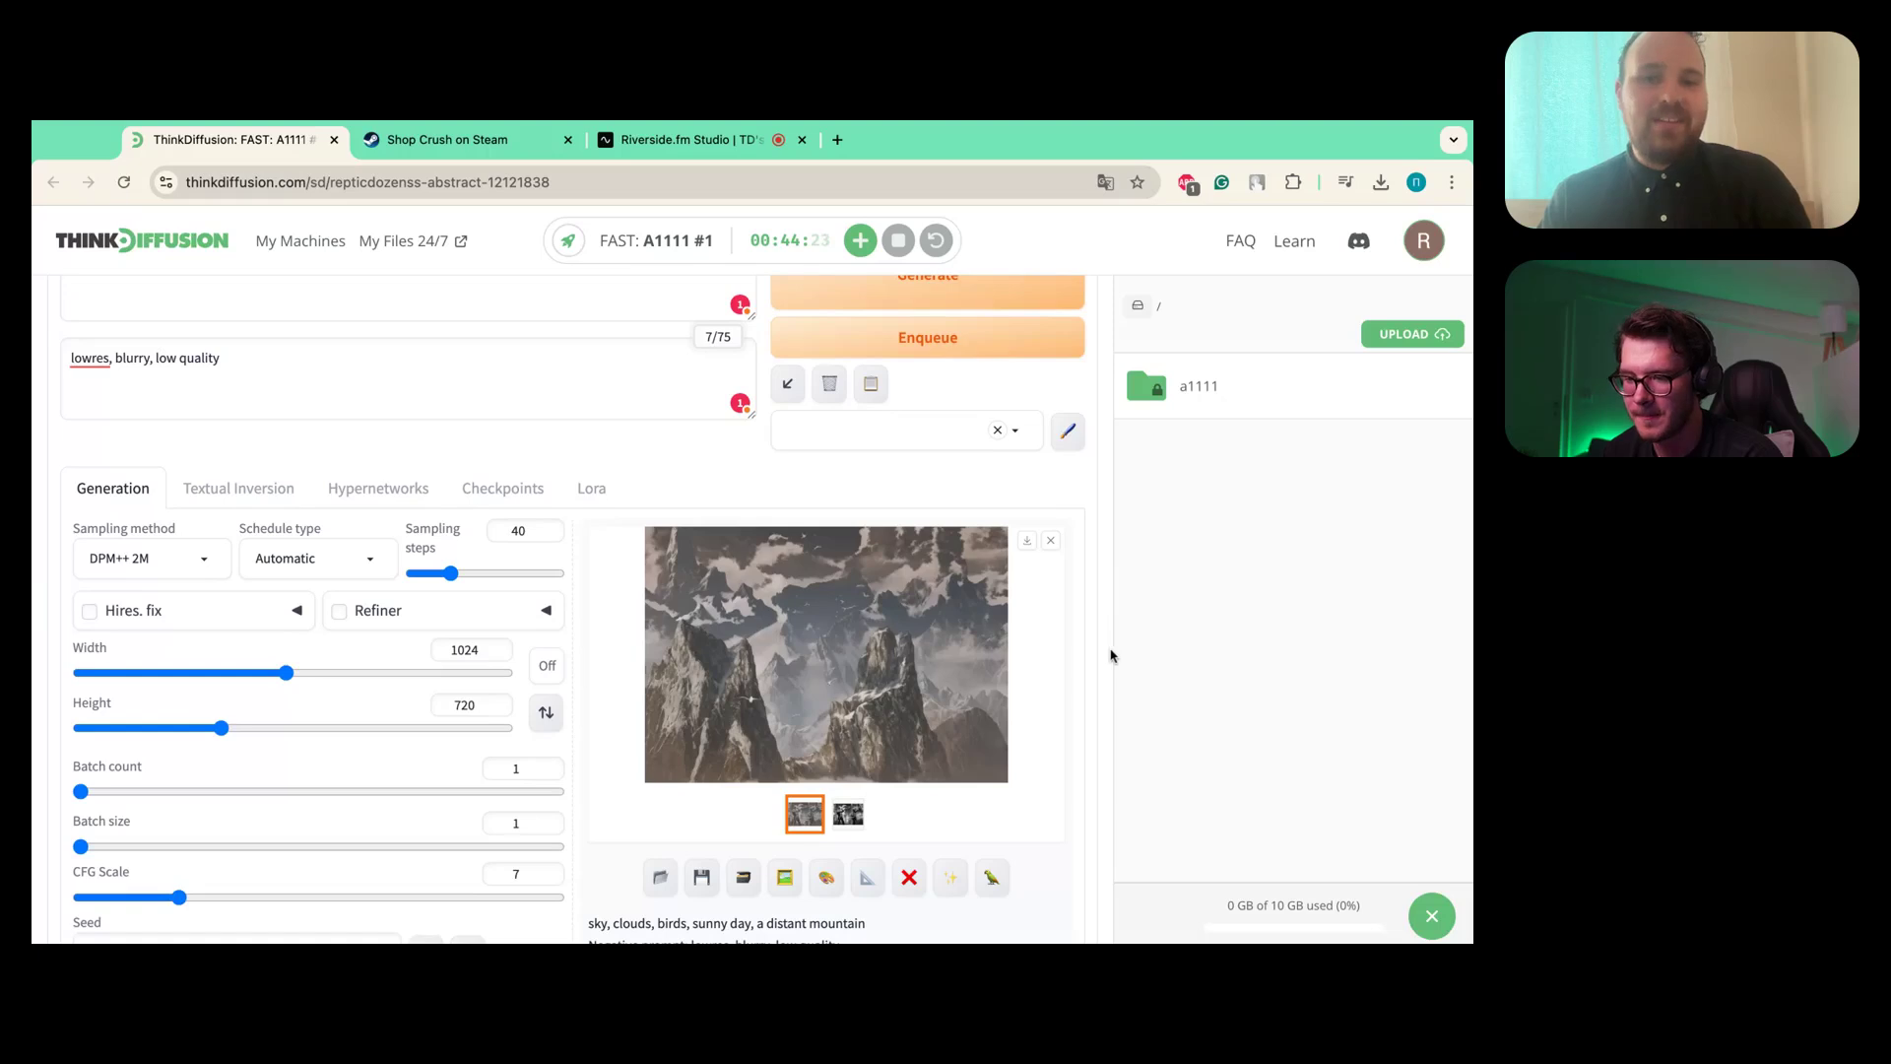
click(807, 675)
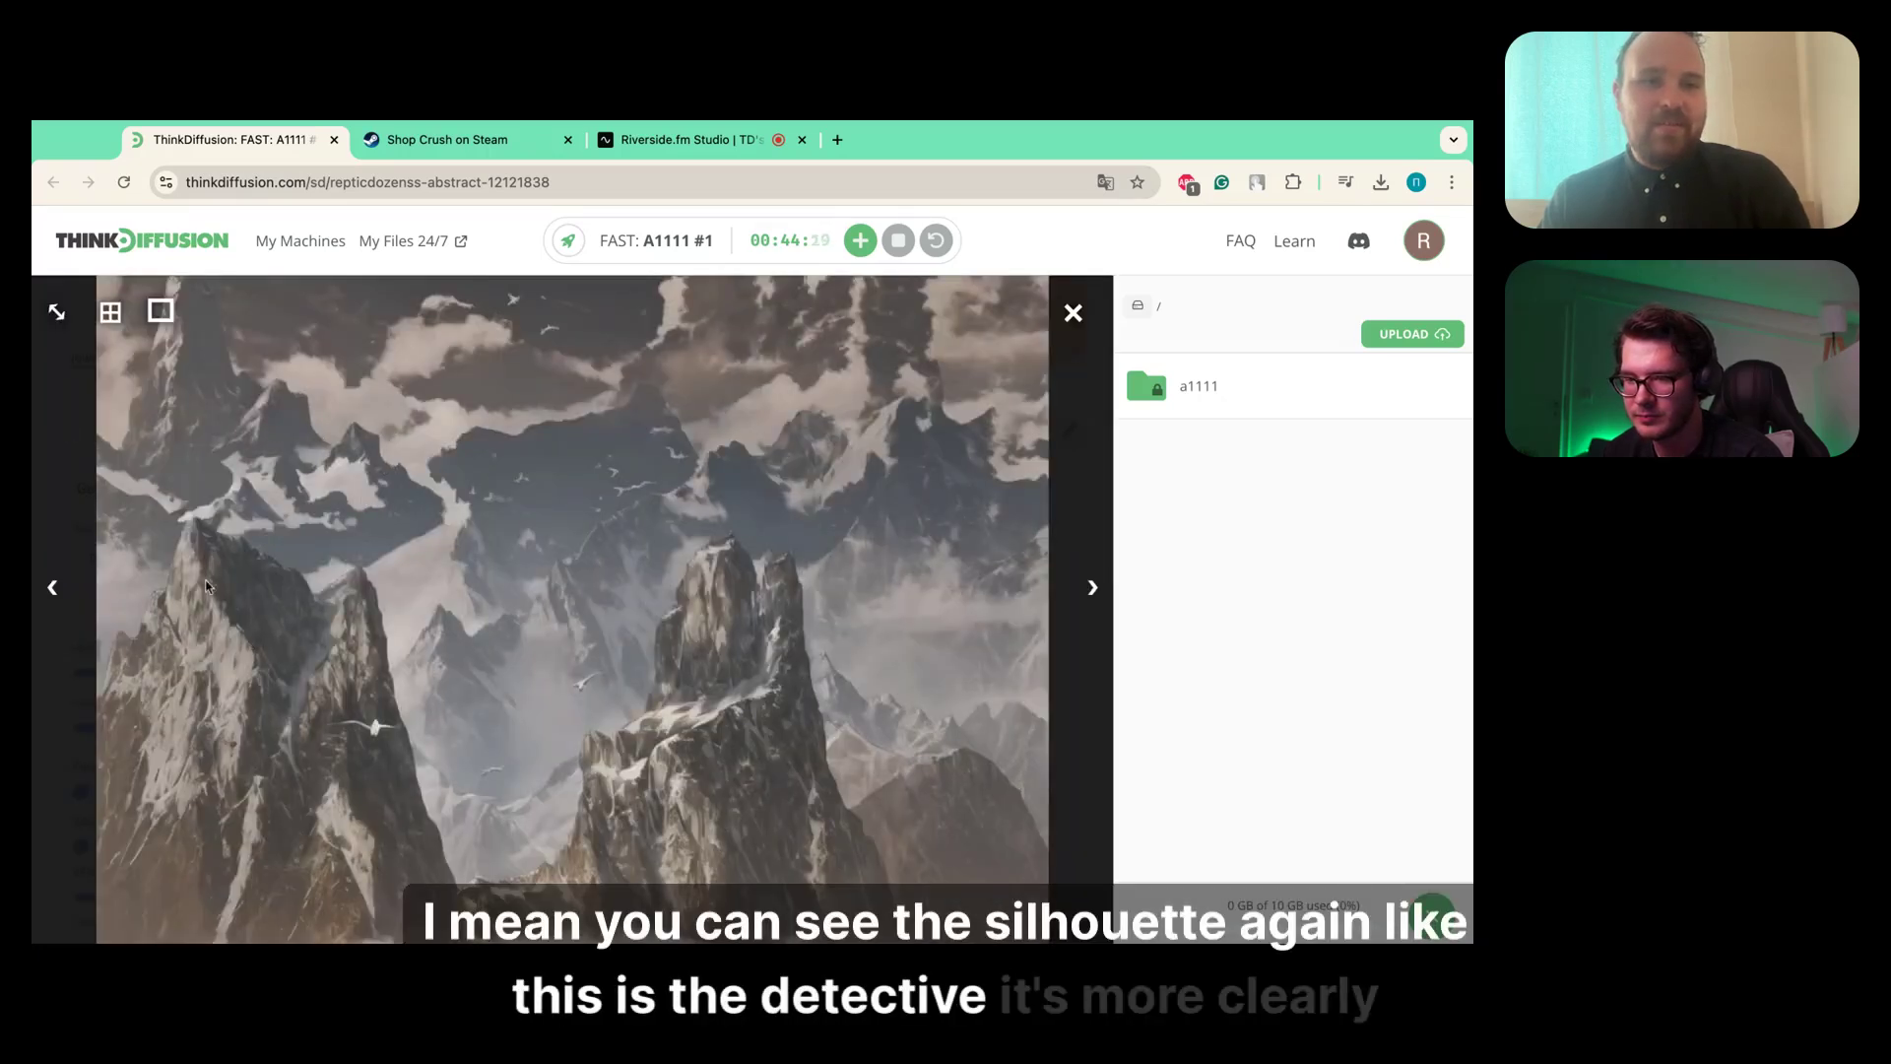
click(1065, 309)
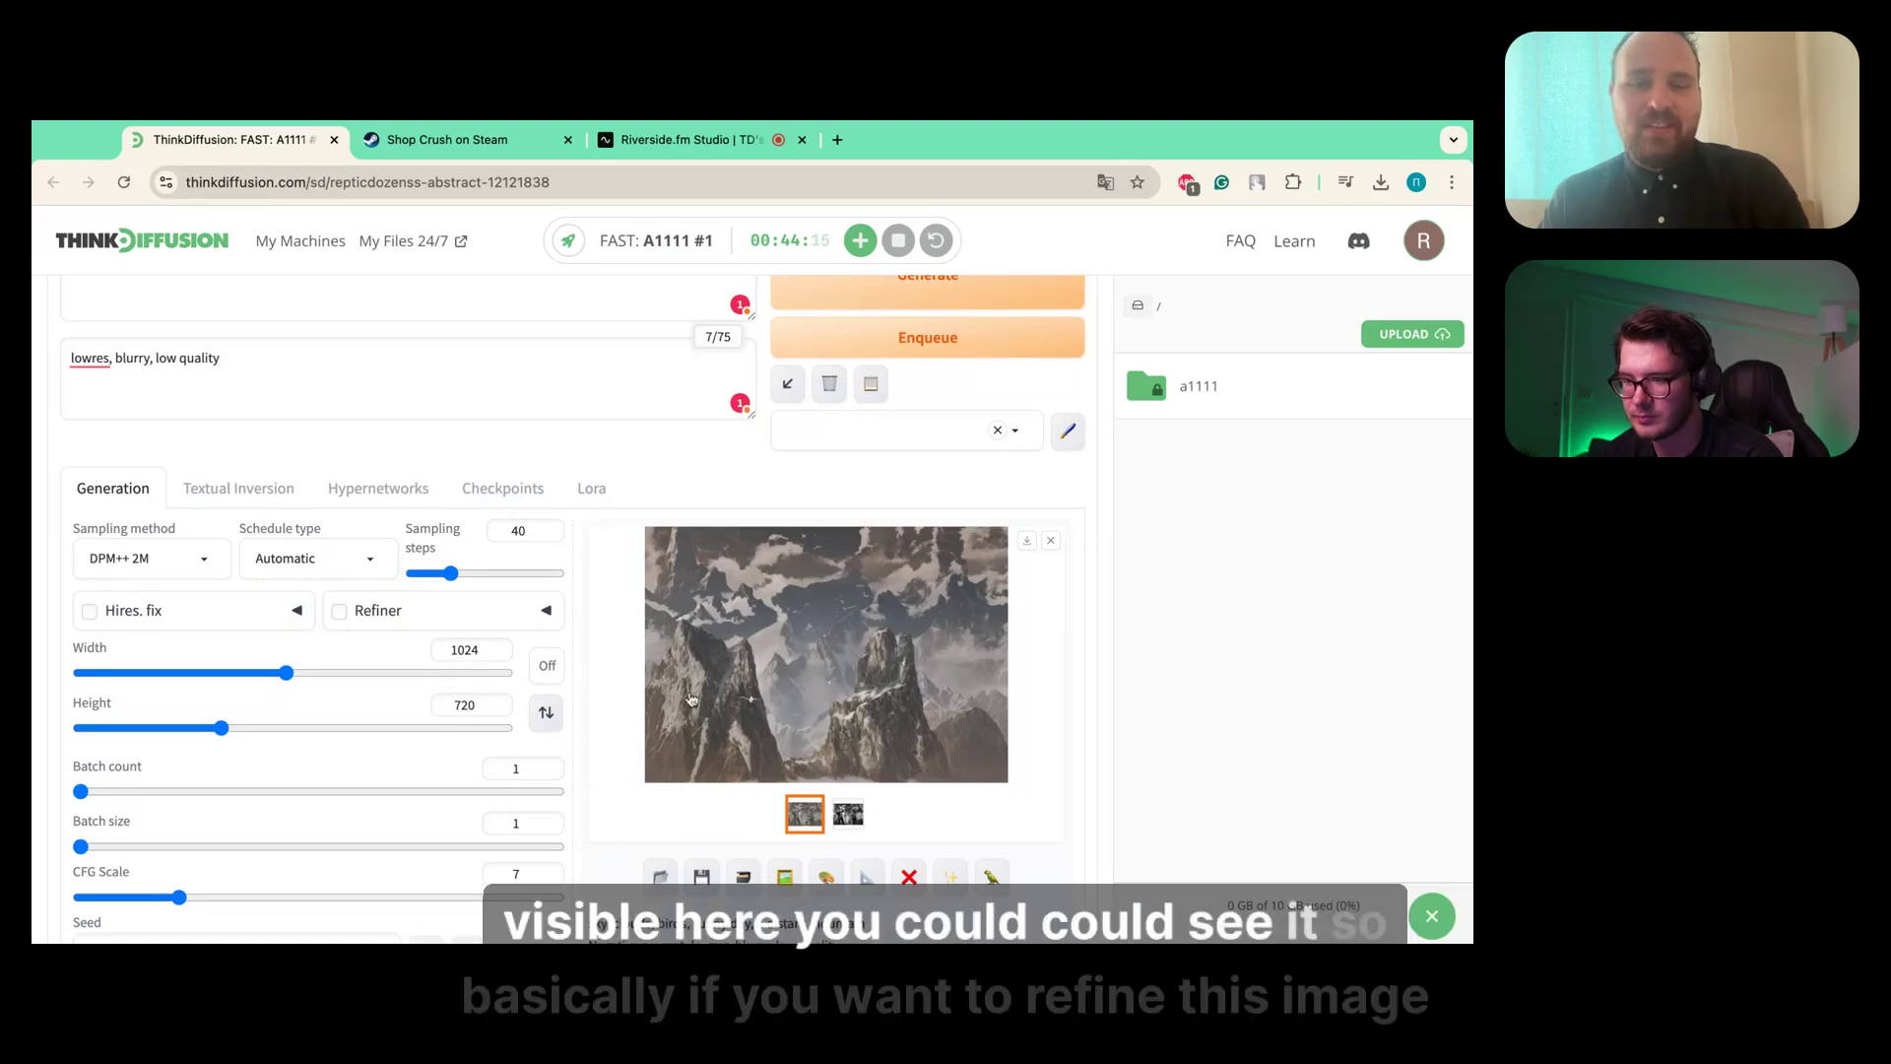
click(850, 815)
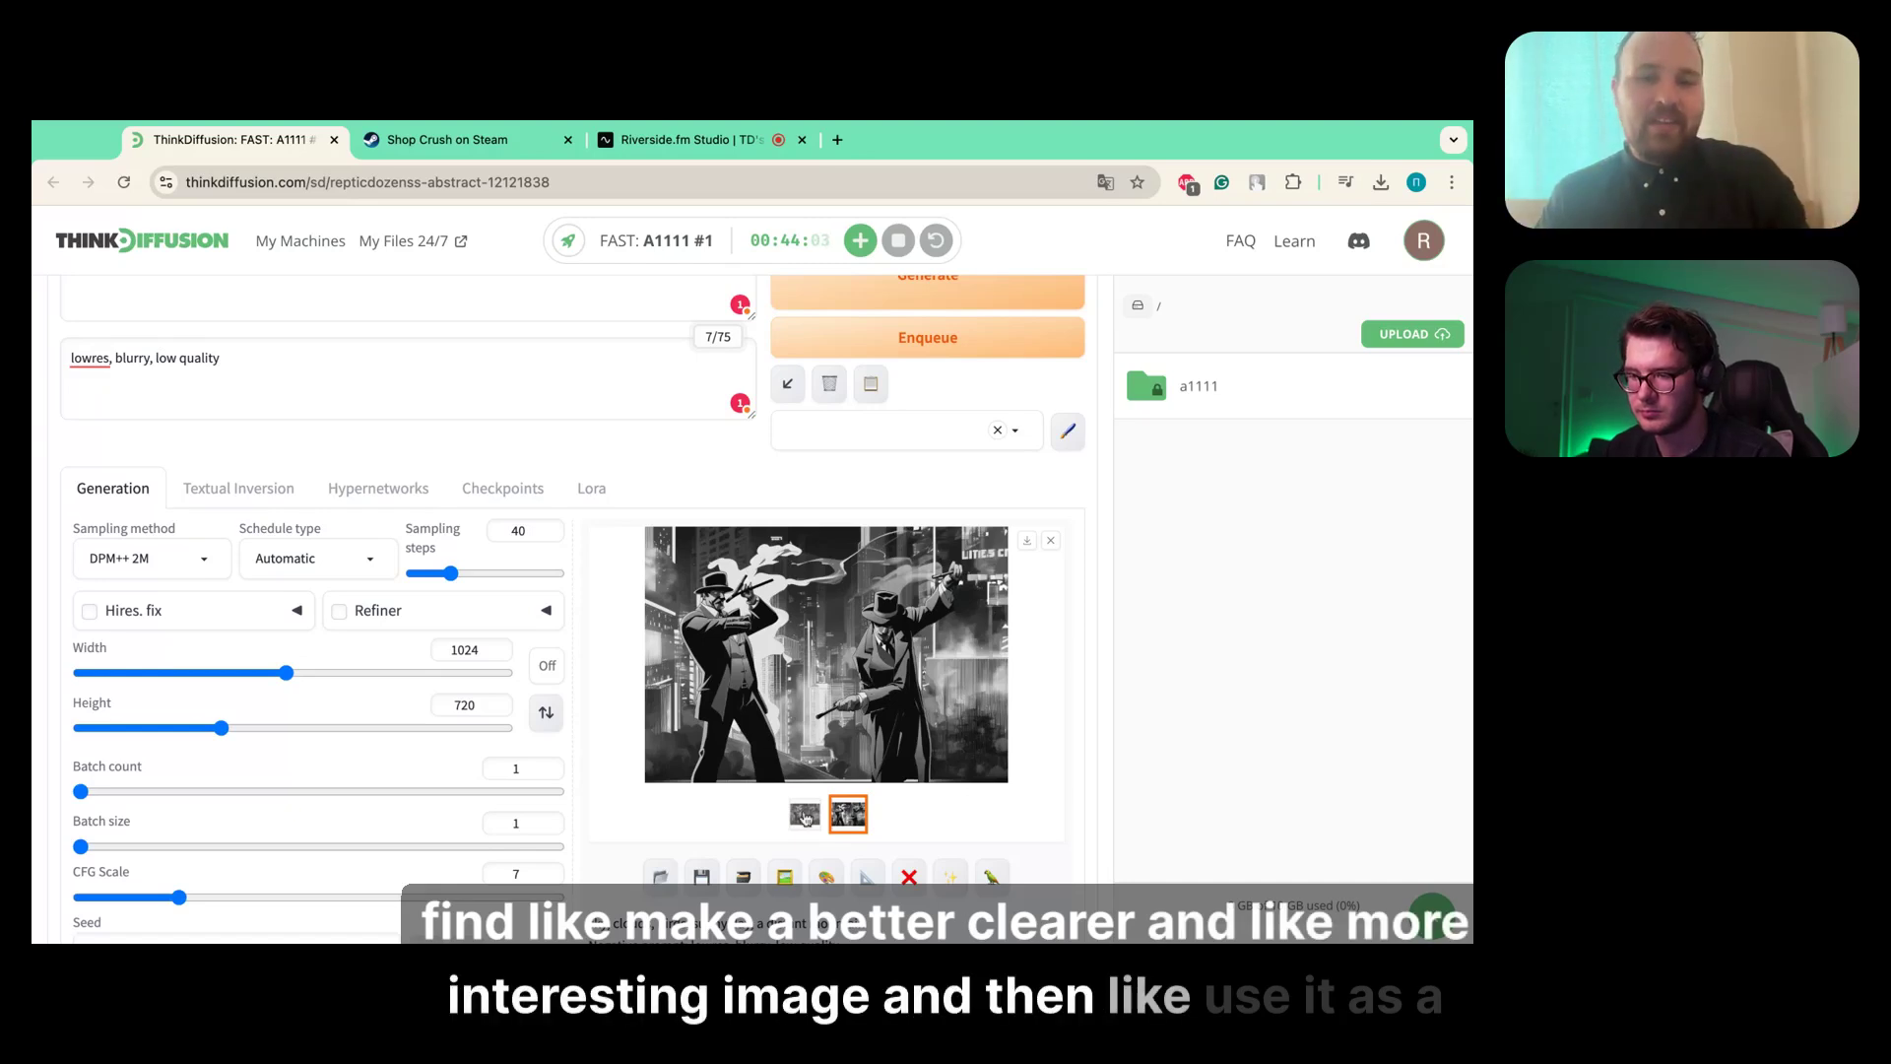
click(838, 682)
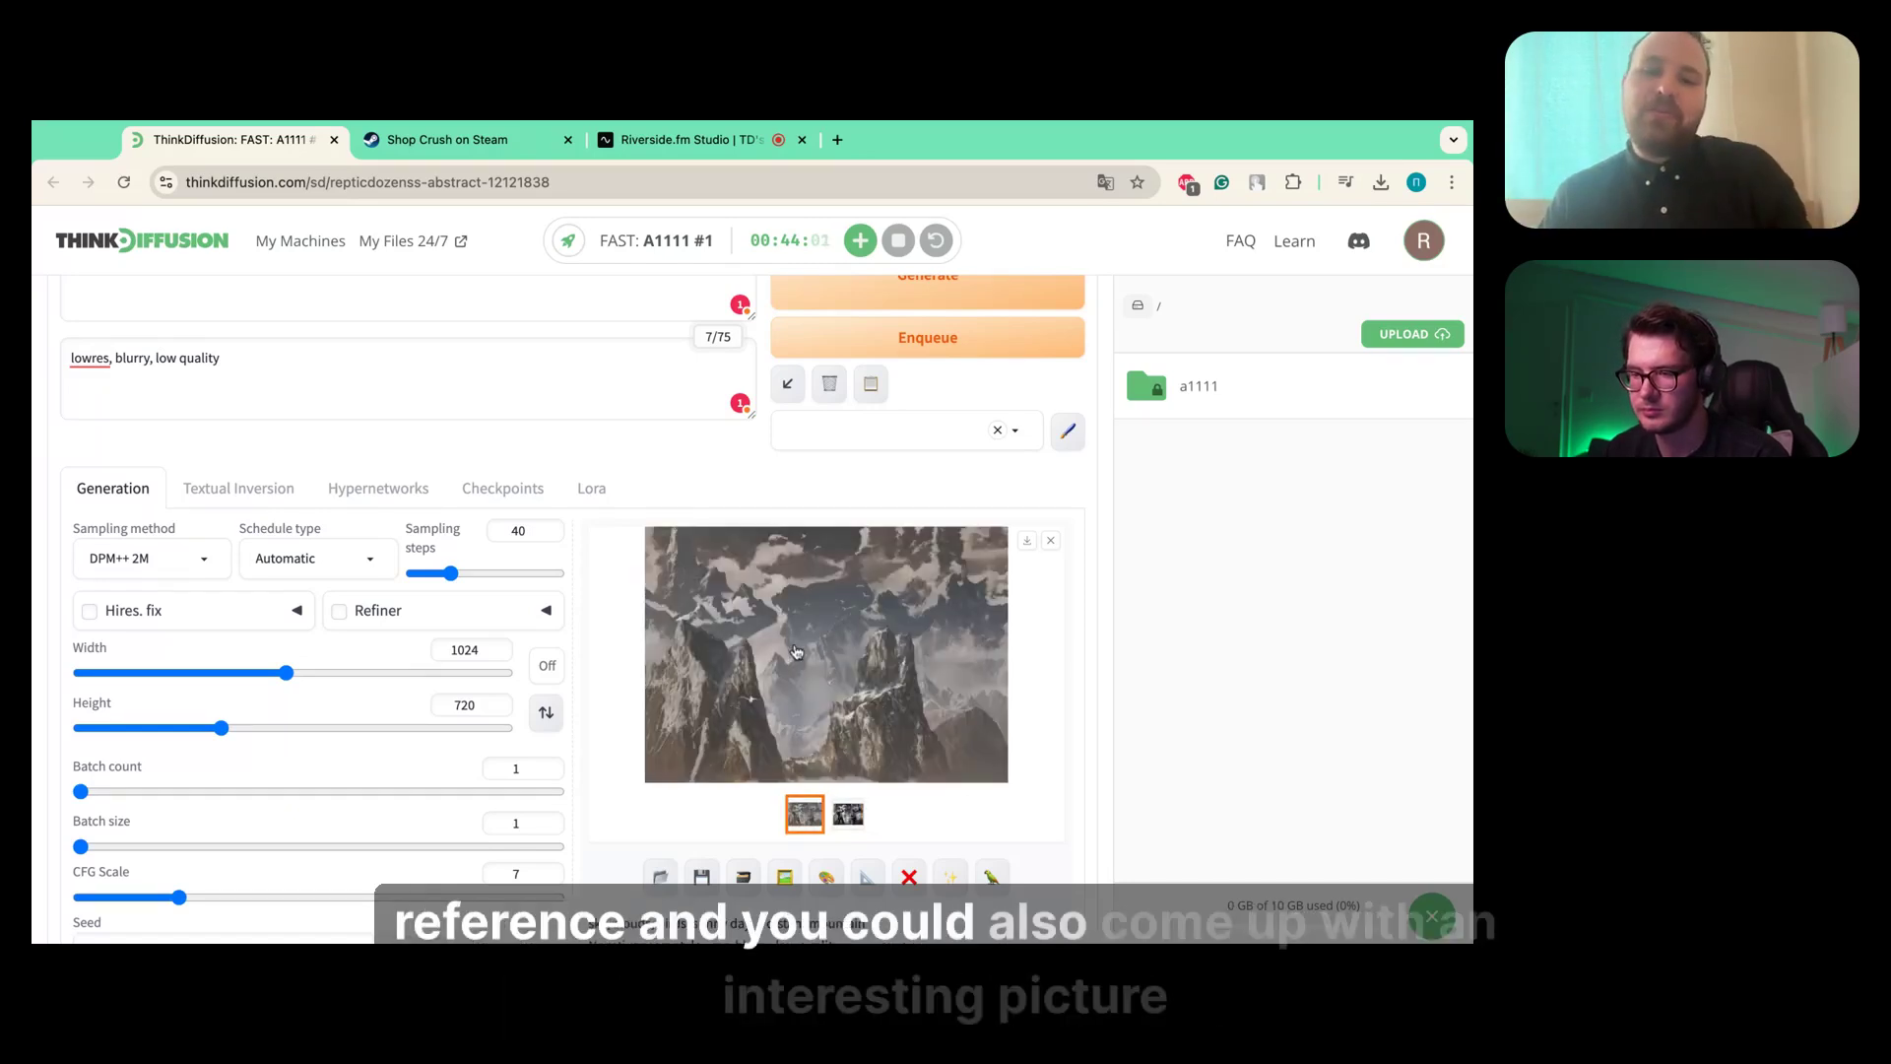